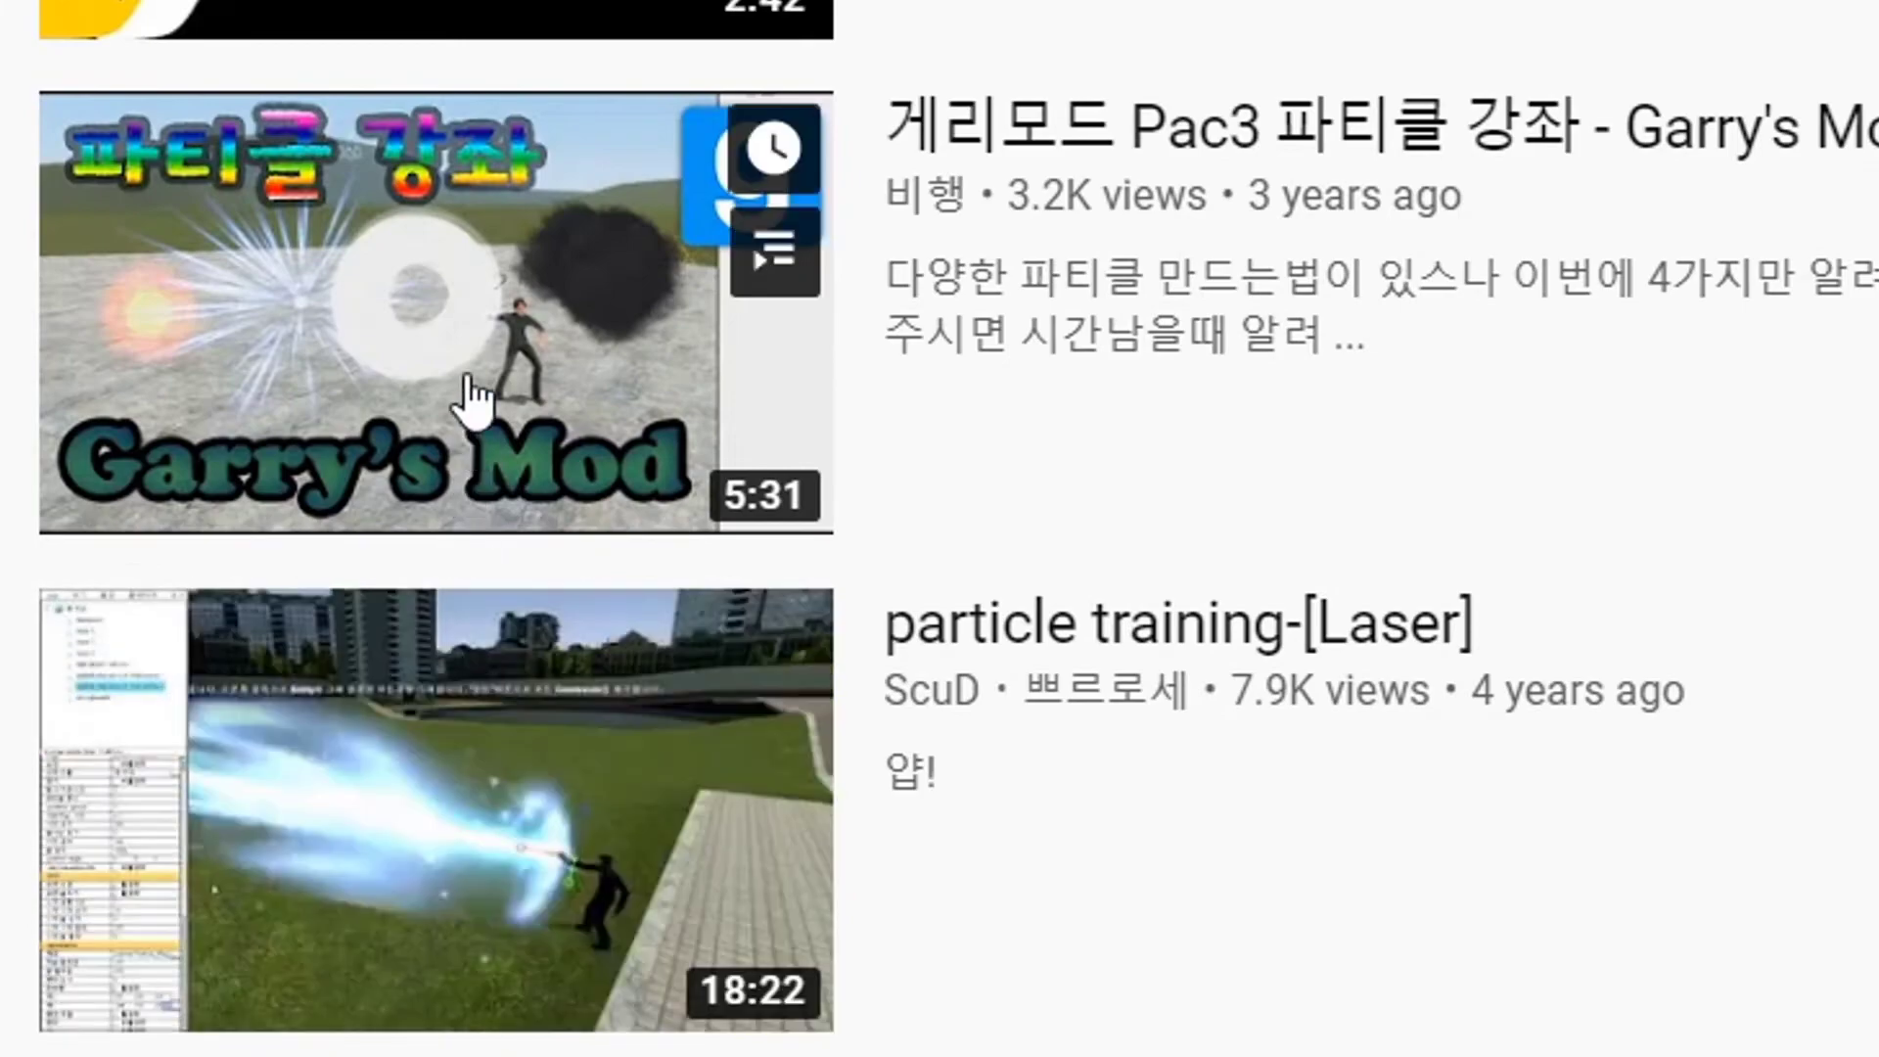
{"action": "left_click", "coordinate": [466, 372]}
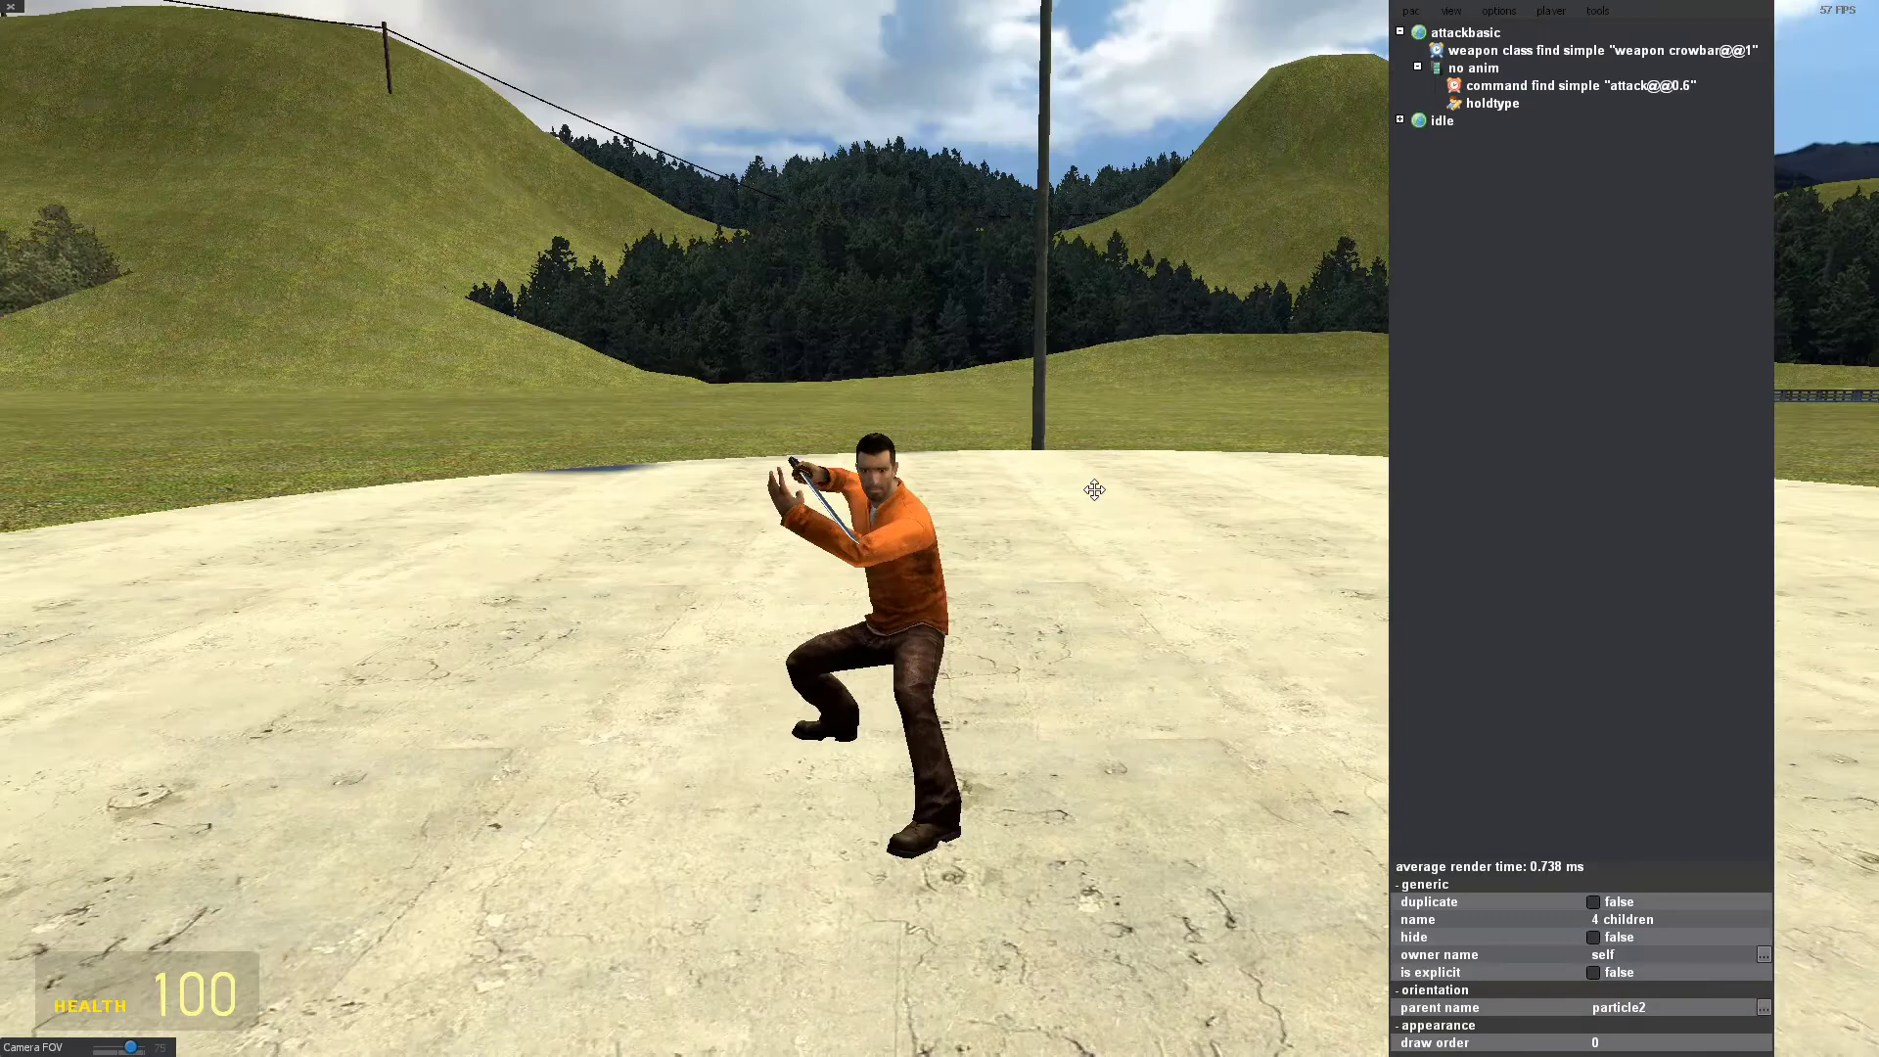
Add a group named slash under attackbasic and put a particles part inside it.
{"action": "key", "text": "w"}
{"action": "left_click_drag", "start_coordinate": [1094, 489], "coordinate": [1043, 495]}
{"action": "key", "text": "s"}
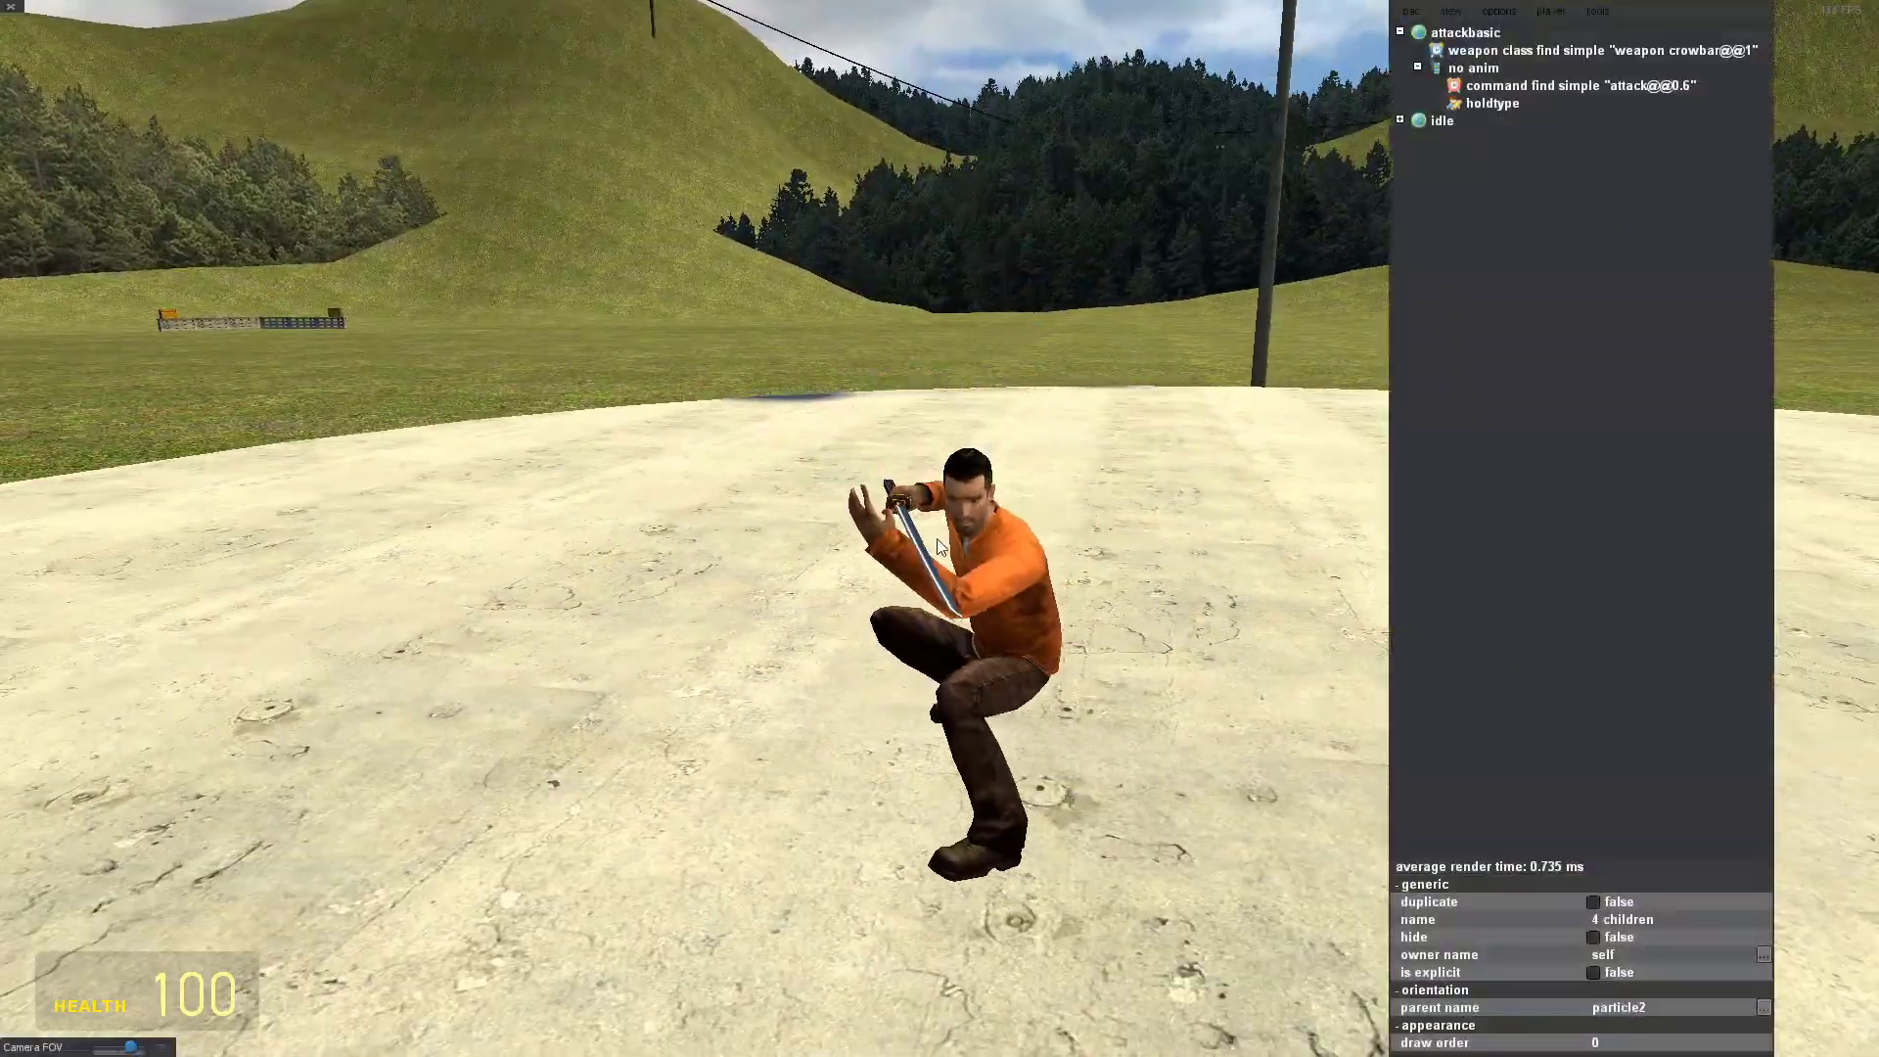
{"action": "key", "text": "a"}
{"action": "left_click_drag", "start_coordinate": [937, 538], "coordinate": [1005, 550]}
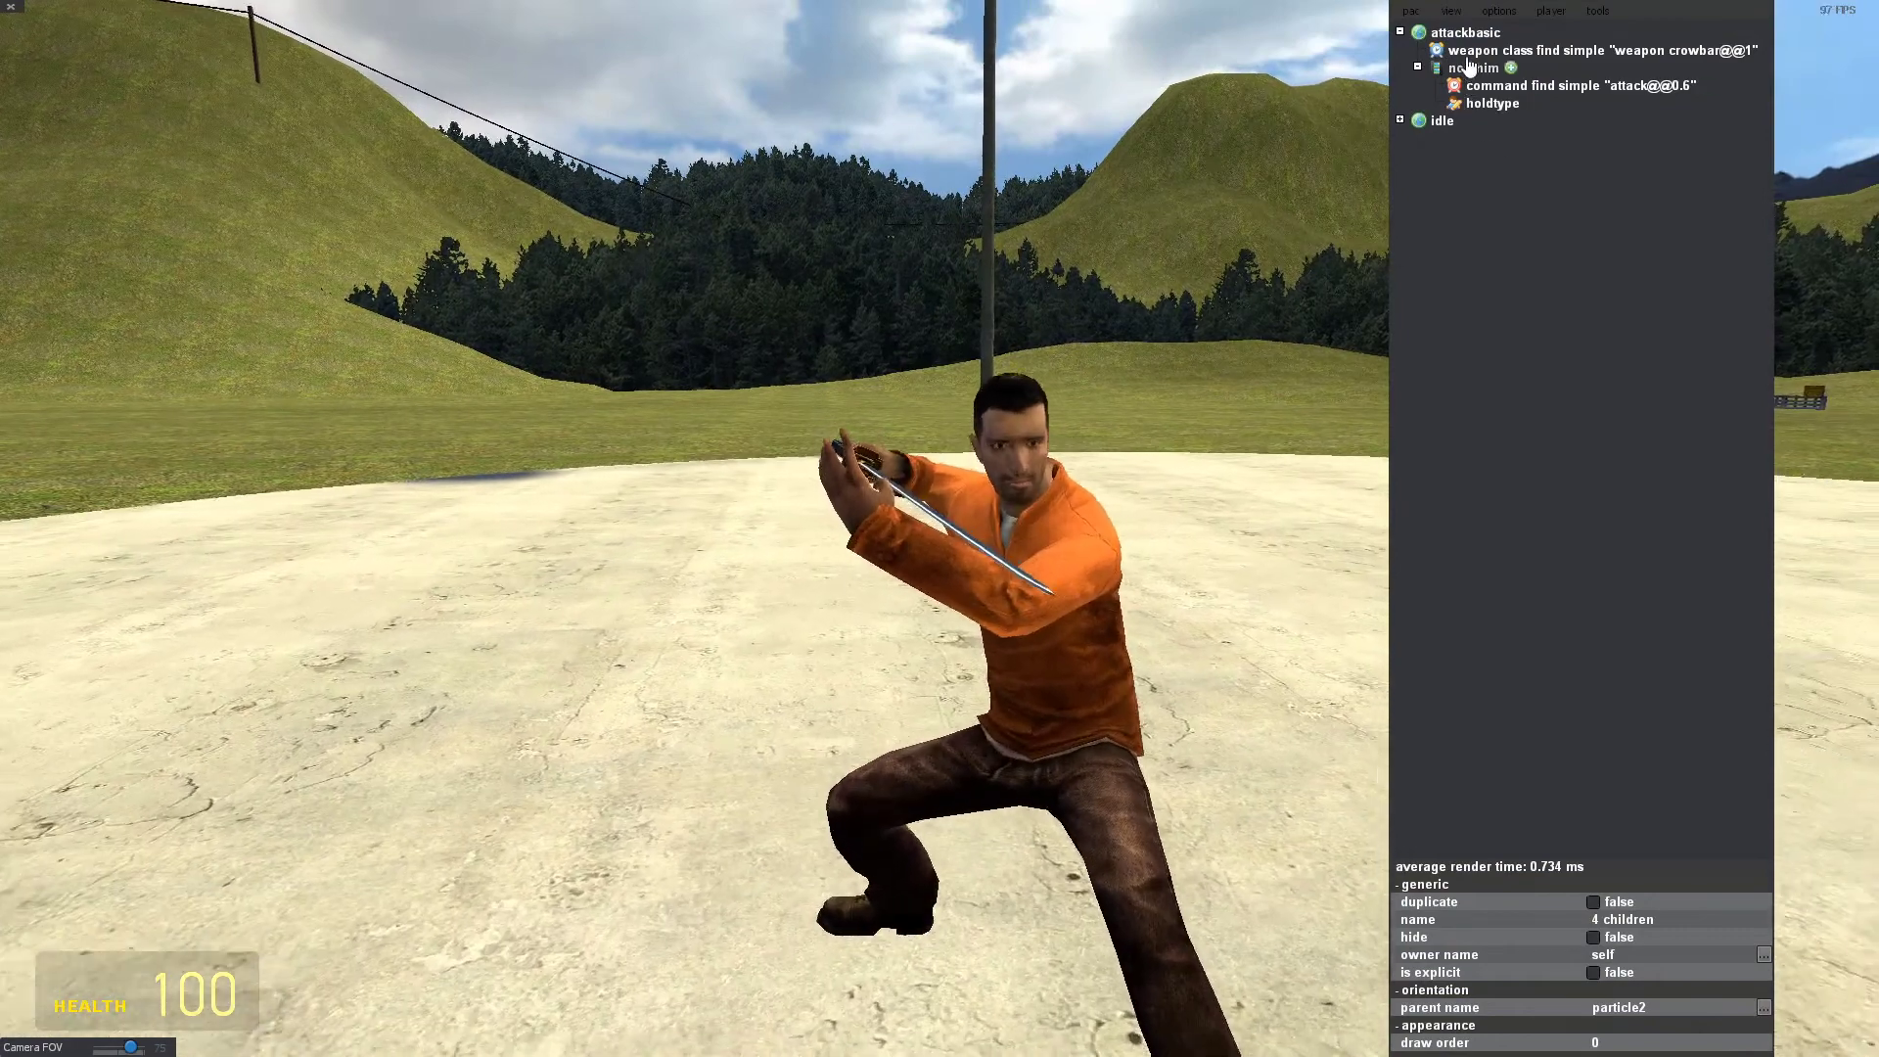
{"action": "left_click", "coordinate": [1500, 304]}
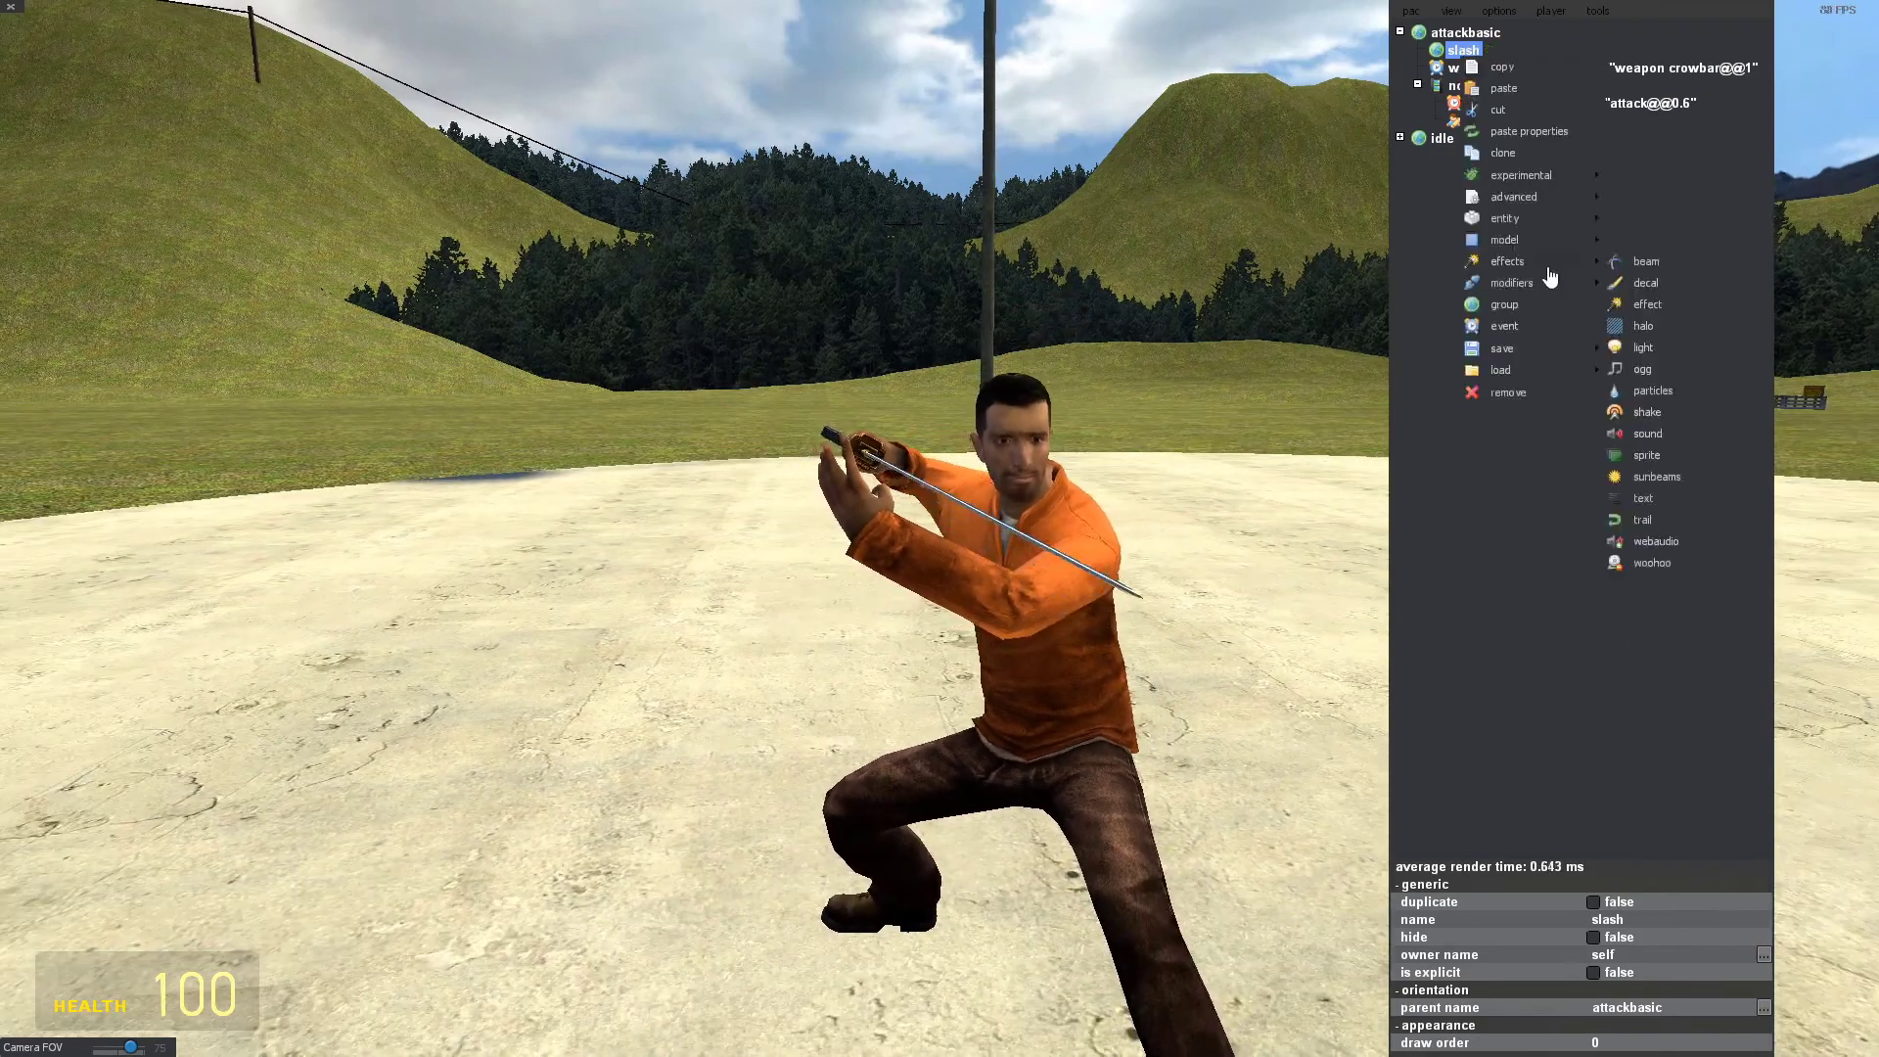
{"action": "left_click", "coordinate": [1652, 390]}
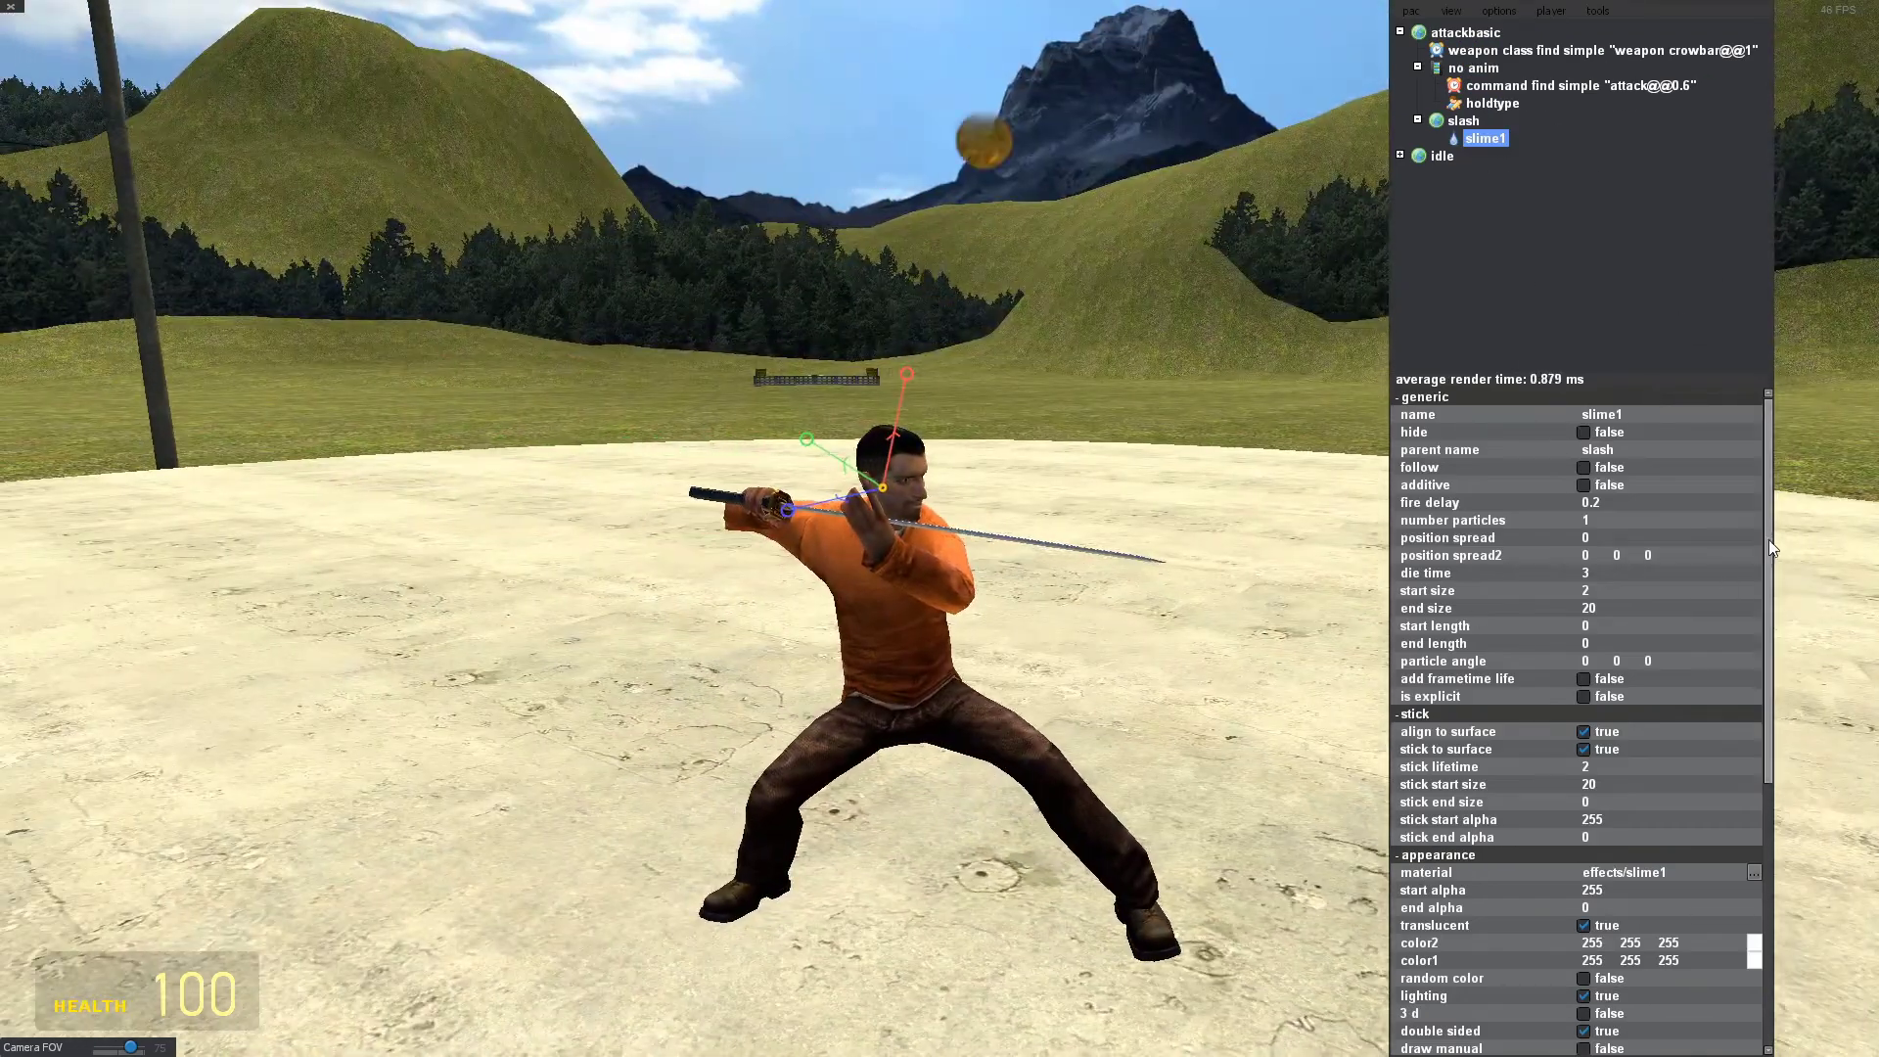
Clear the particle part's bone and move its emitter to about X 31.7, Z 33.7, in front of the character.
{"action": "left_click_drag", "start_coordinate": [1769, 548], "coordinate": [1765, 910]}
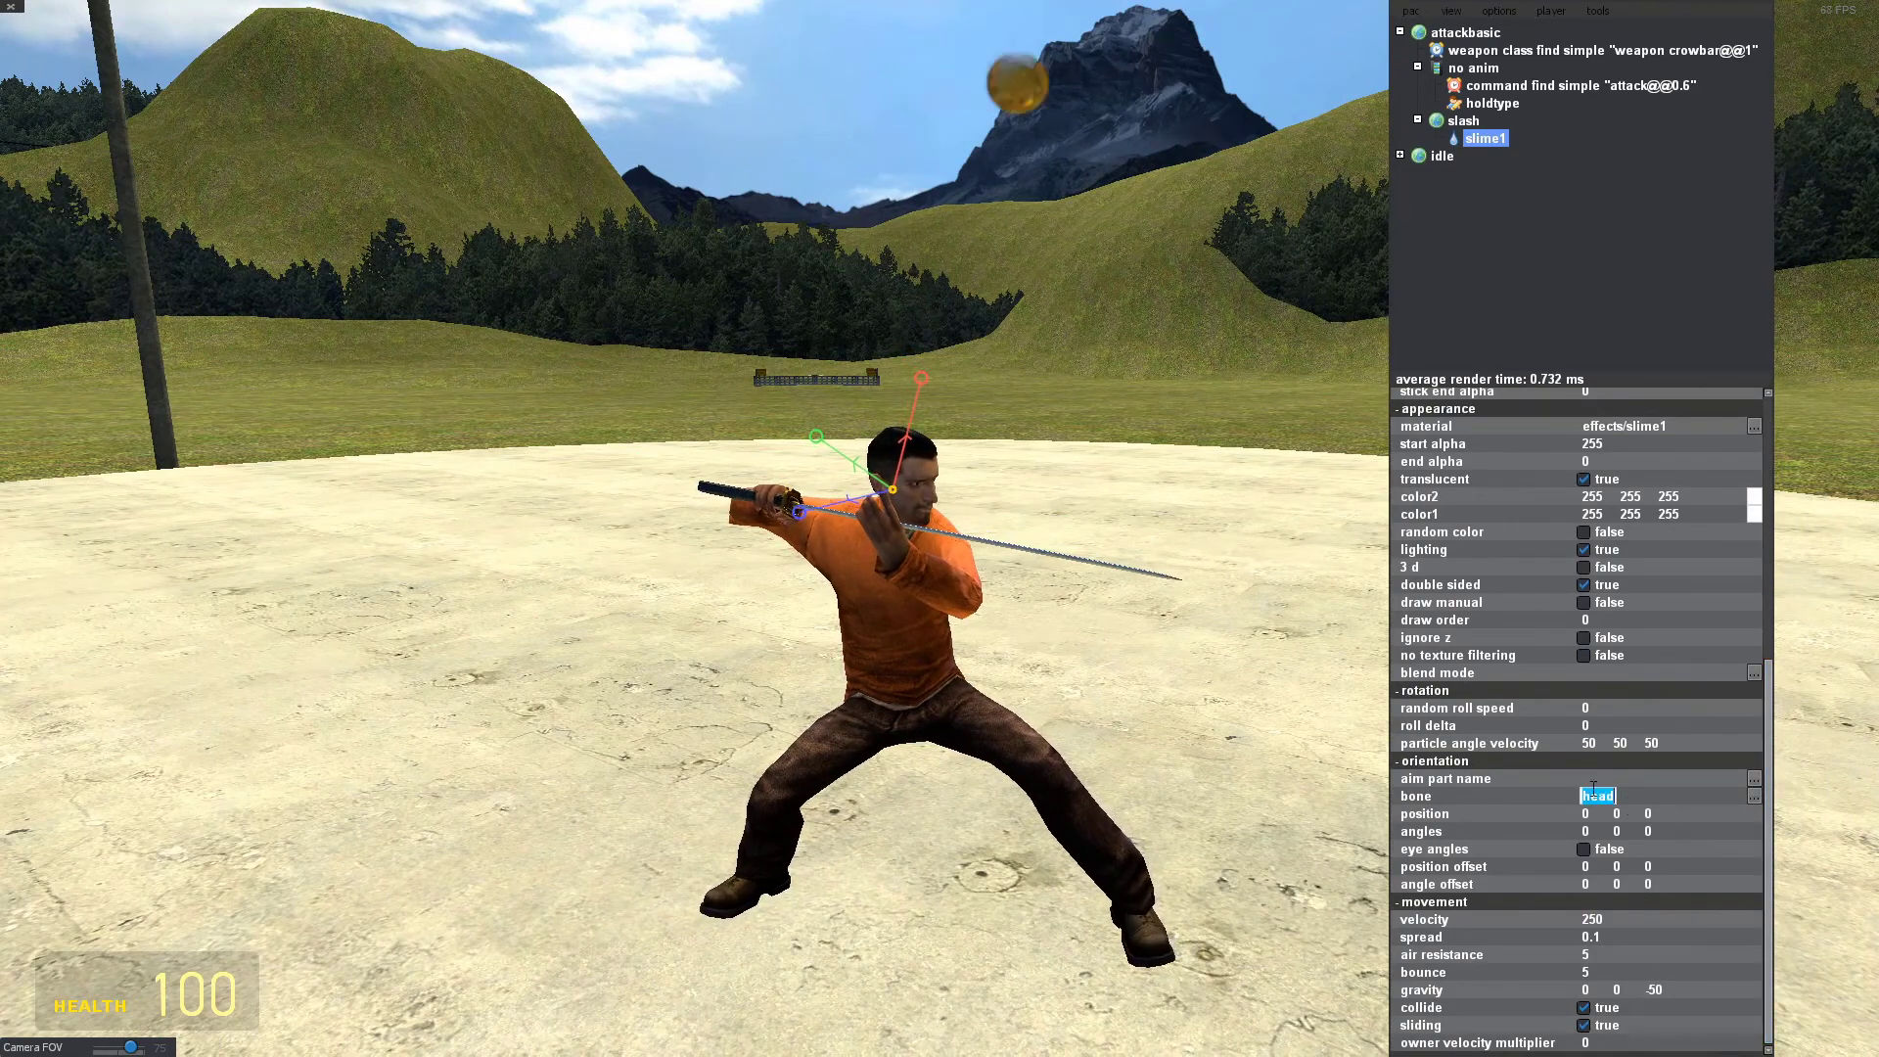
{"action": "key", "text": "BackSpace"}
{"action": "key", "text": "Return"}
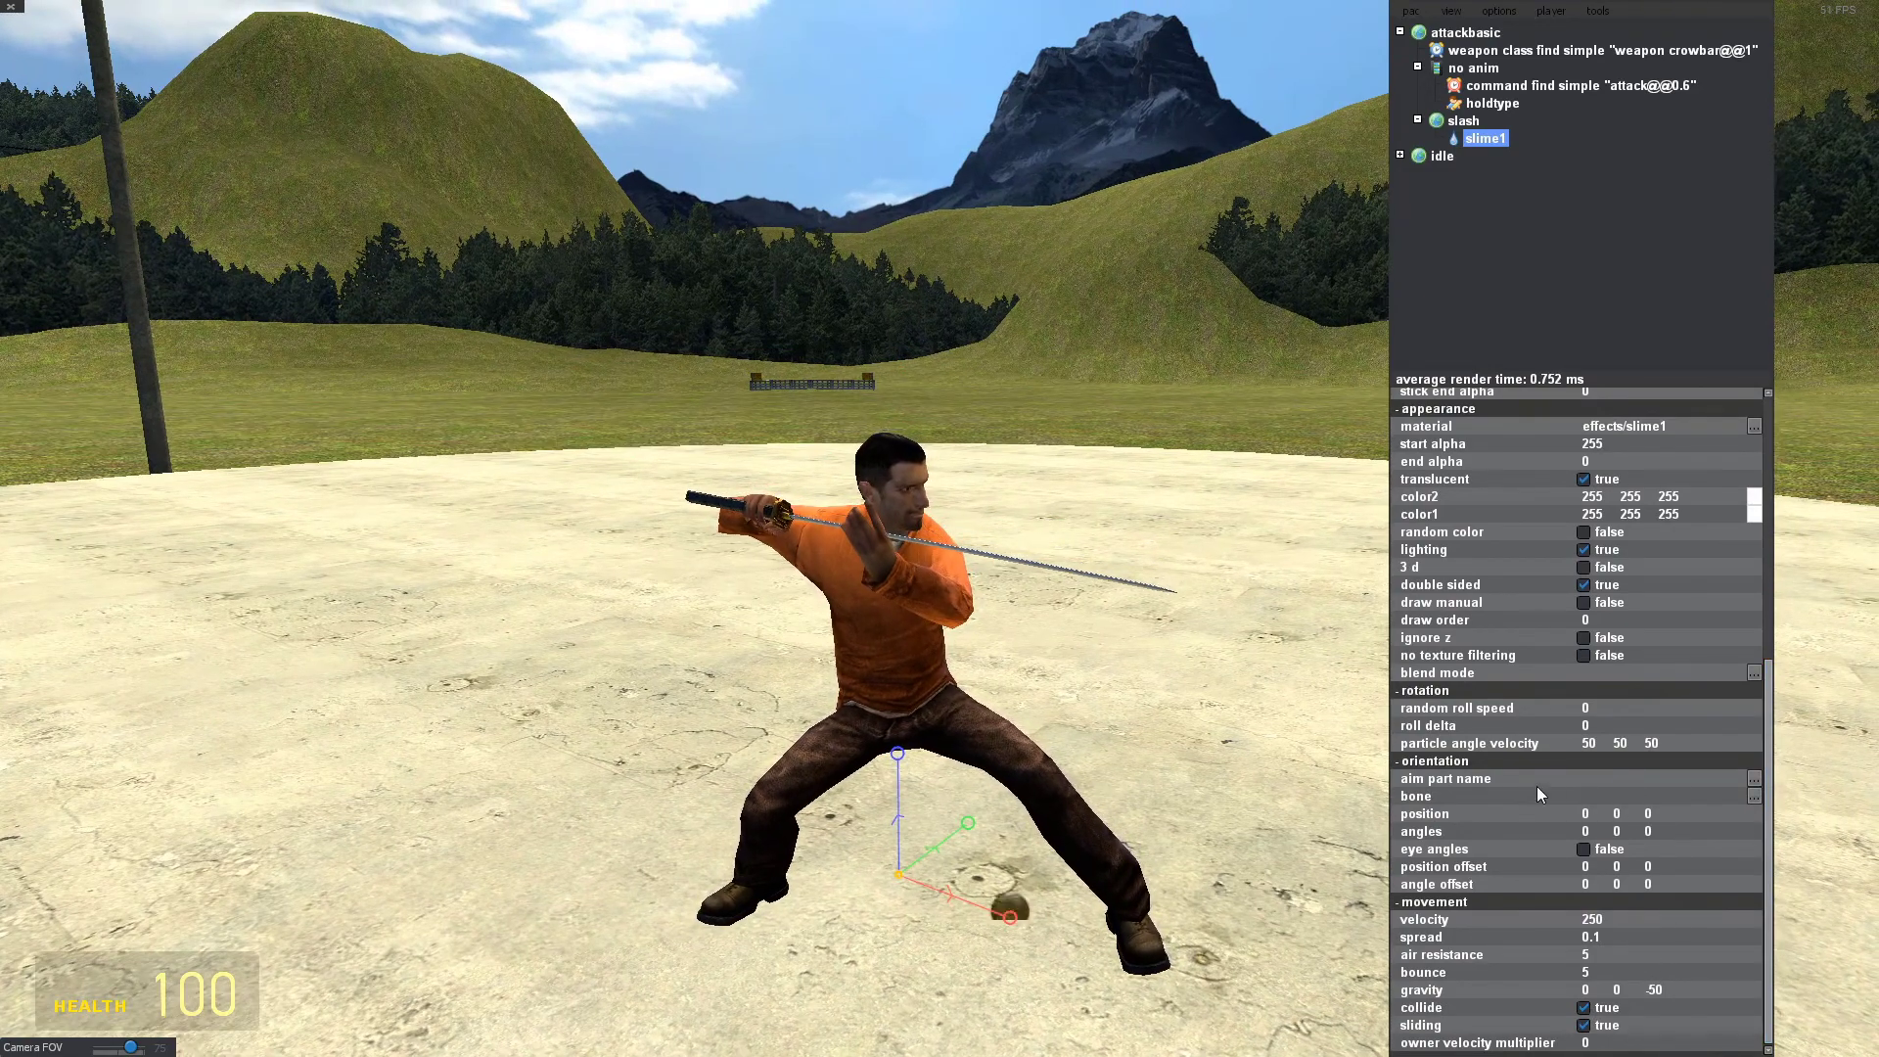
{"action": "left_click_drag", "start_coordinate": [896, 754], "coordinate": [935, 503]}
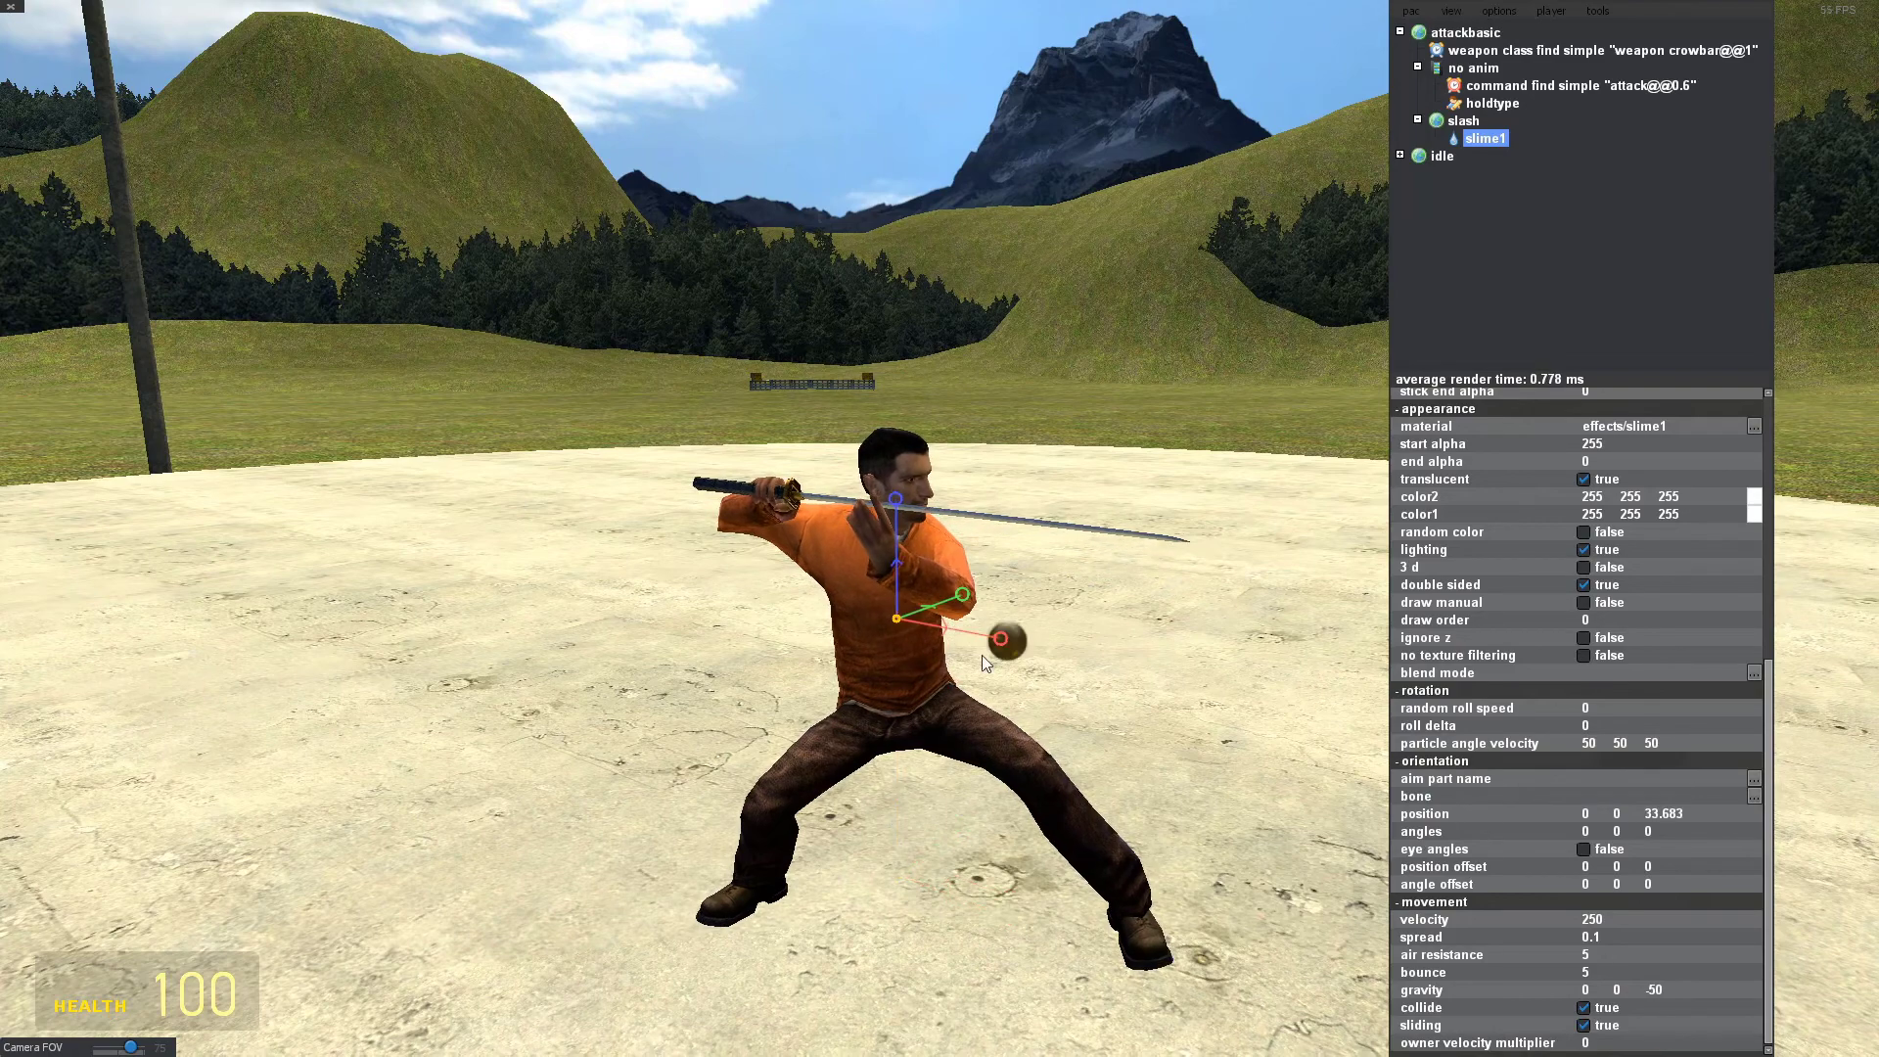
{"action": "left_click_drag", "start_coordinate": [1068, 938], "coordinate": [1246, 942]}
Set the particles' gravity to -500 on the Z axis and view how they fall.
{"action": "double_click", "coordinate": [1681, 992]}
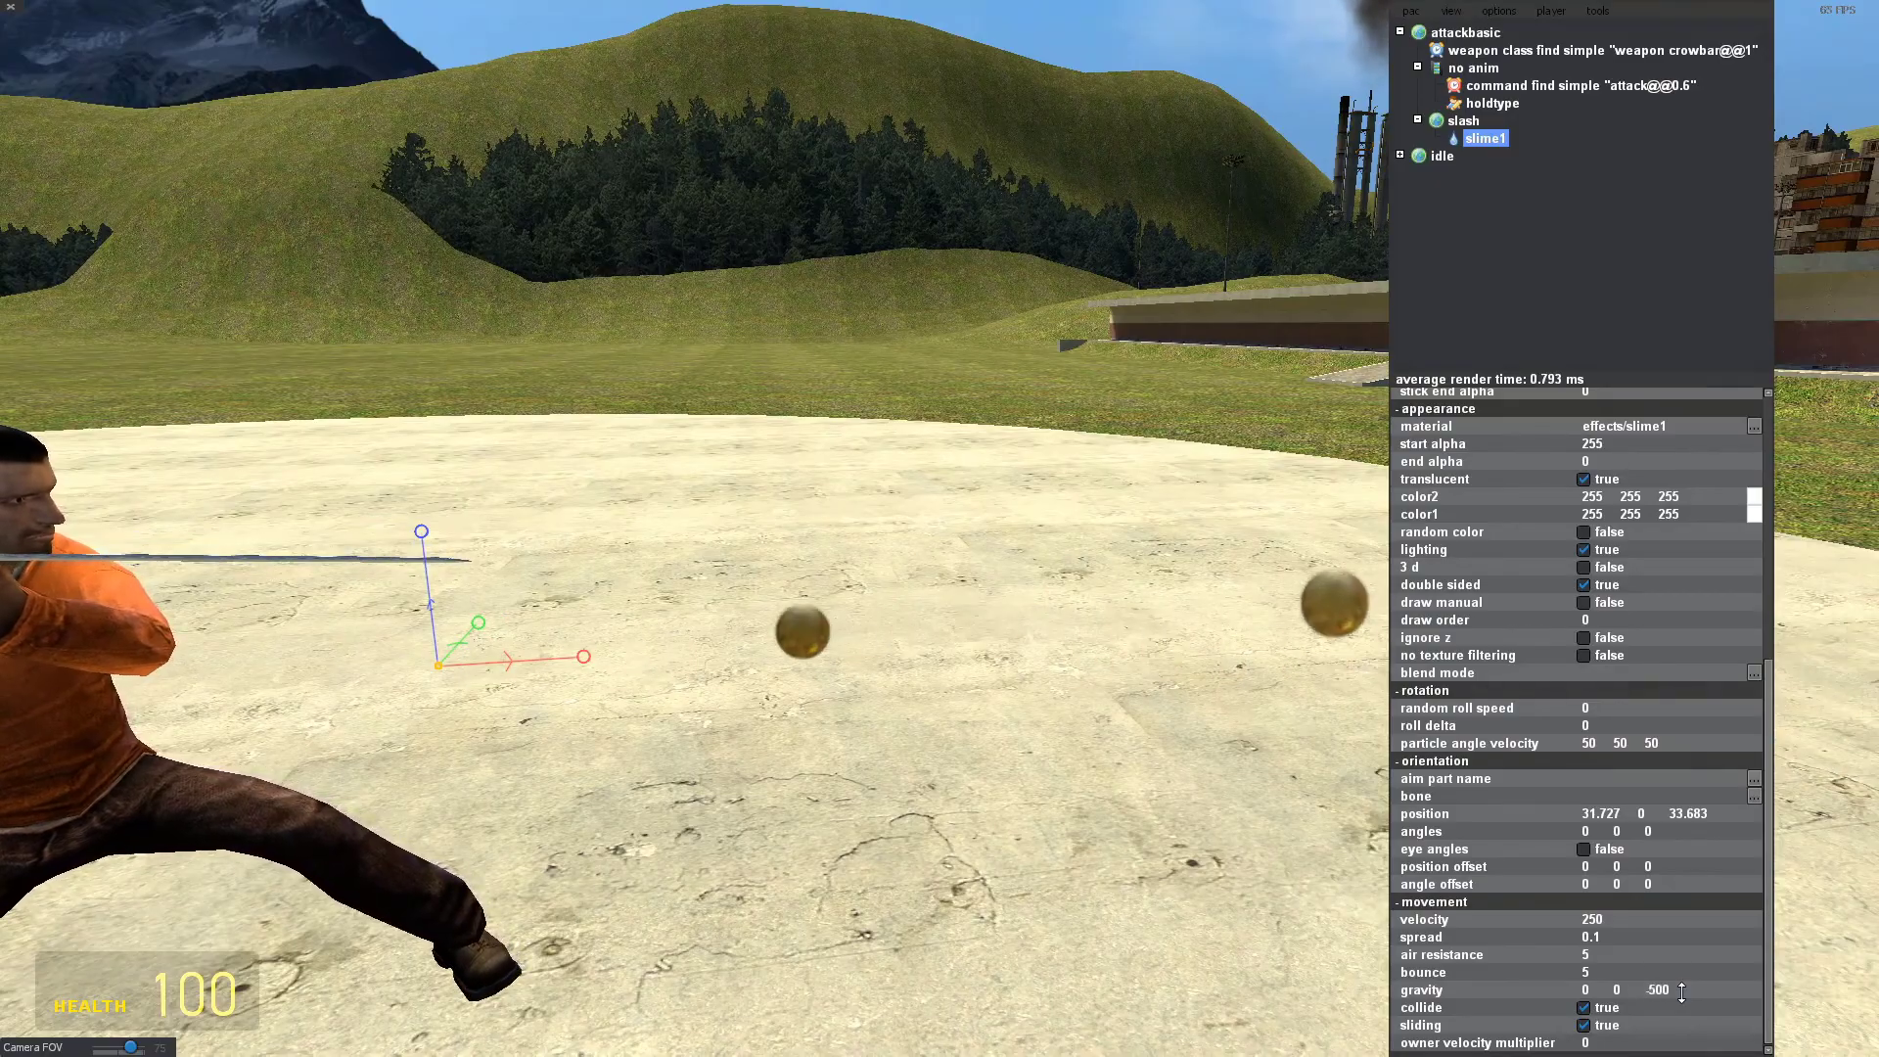
{"action": "left_click_drag", "start_coordinate": [1027, 770], "coordinate": [1090, 796]}
{"action": "left_click_drag", "start_coordinate": [795, 626], "coordinate": [818, 648]}
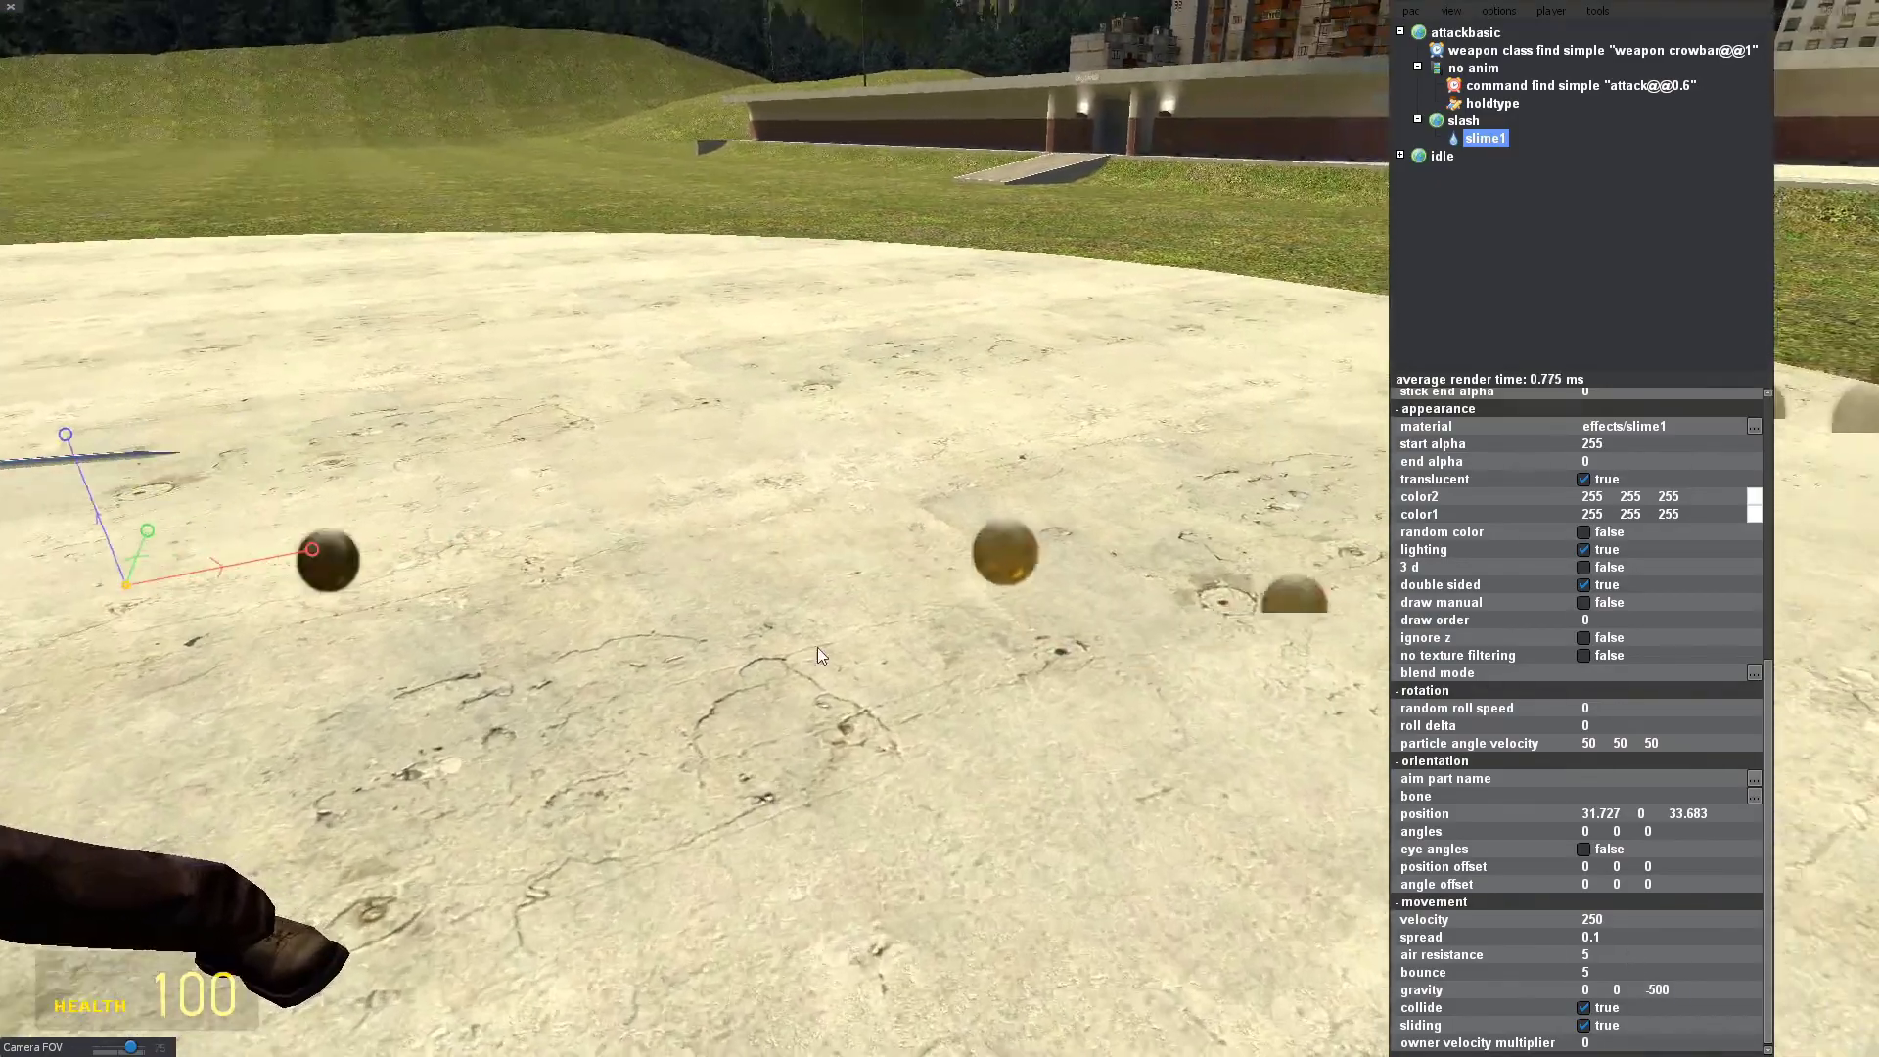
{"action": "right_click_drag", "start_coordinate": [820, 655], "coordinate": [904, 556]}
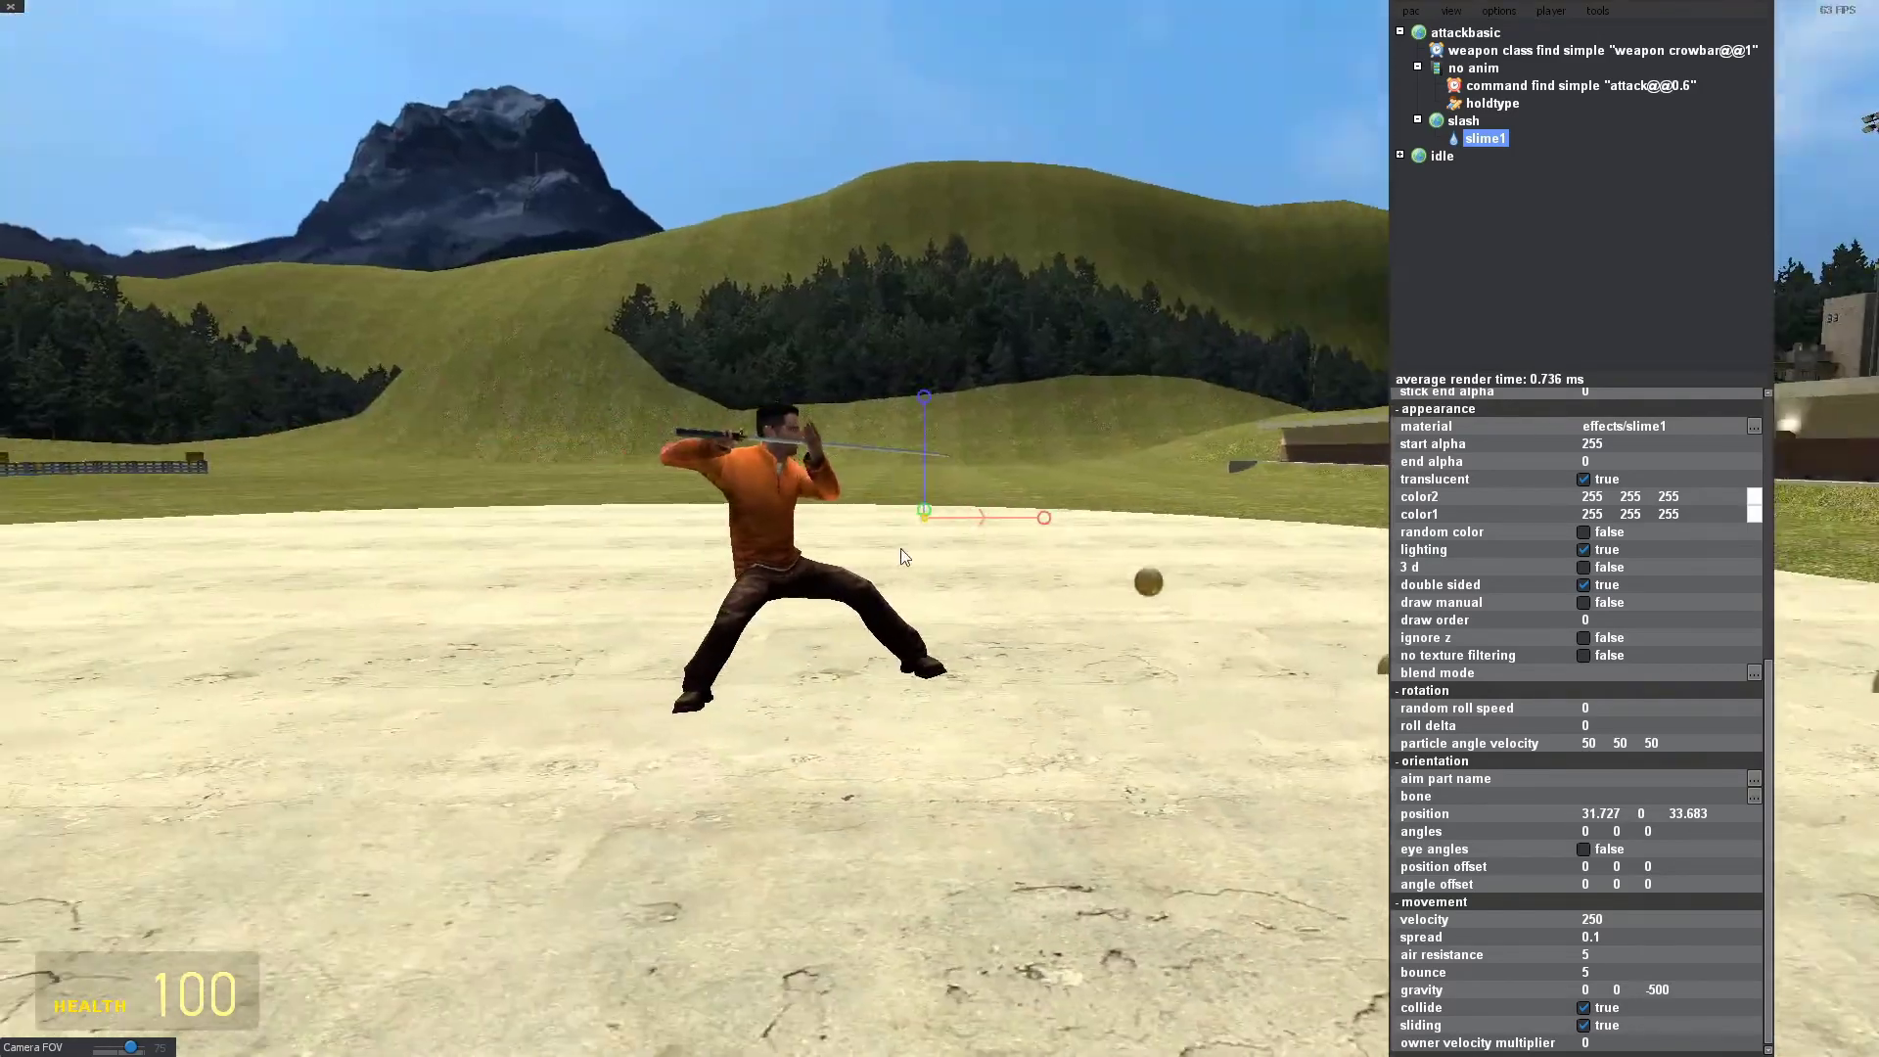
Set the particles' gravity to 0 on all axes and their velocity to 2.
{"action": "key", "text": "w"}
{"action": "key", "text": "d"}
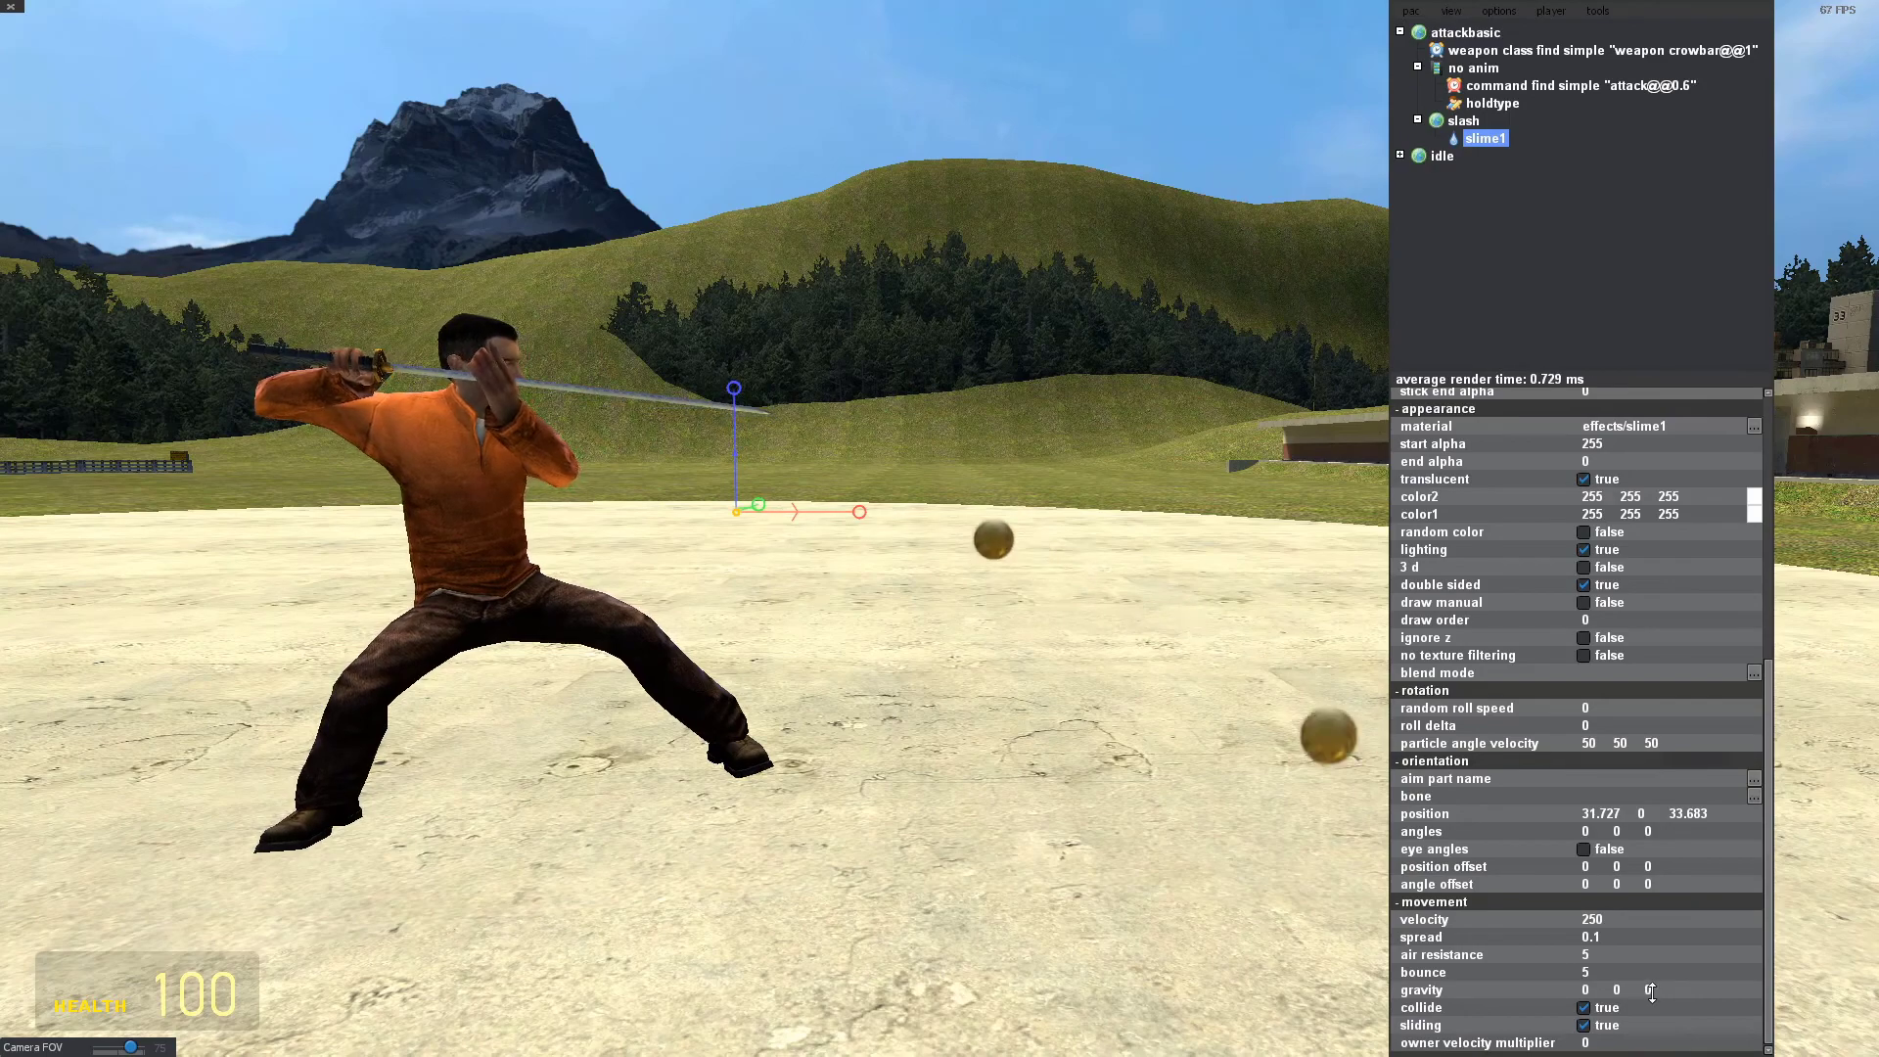
{"action": "key", "text": "w"}
{"action": "key", "text": "d"}
{"action": "left_click_drag", "start_coordinate": [1284, 844], "coordinate": [1127, 813]}
{"action": "key", "text": "s"}
{"action": "key", "text": "d"}
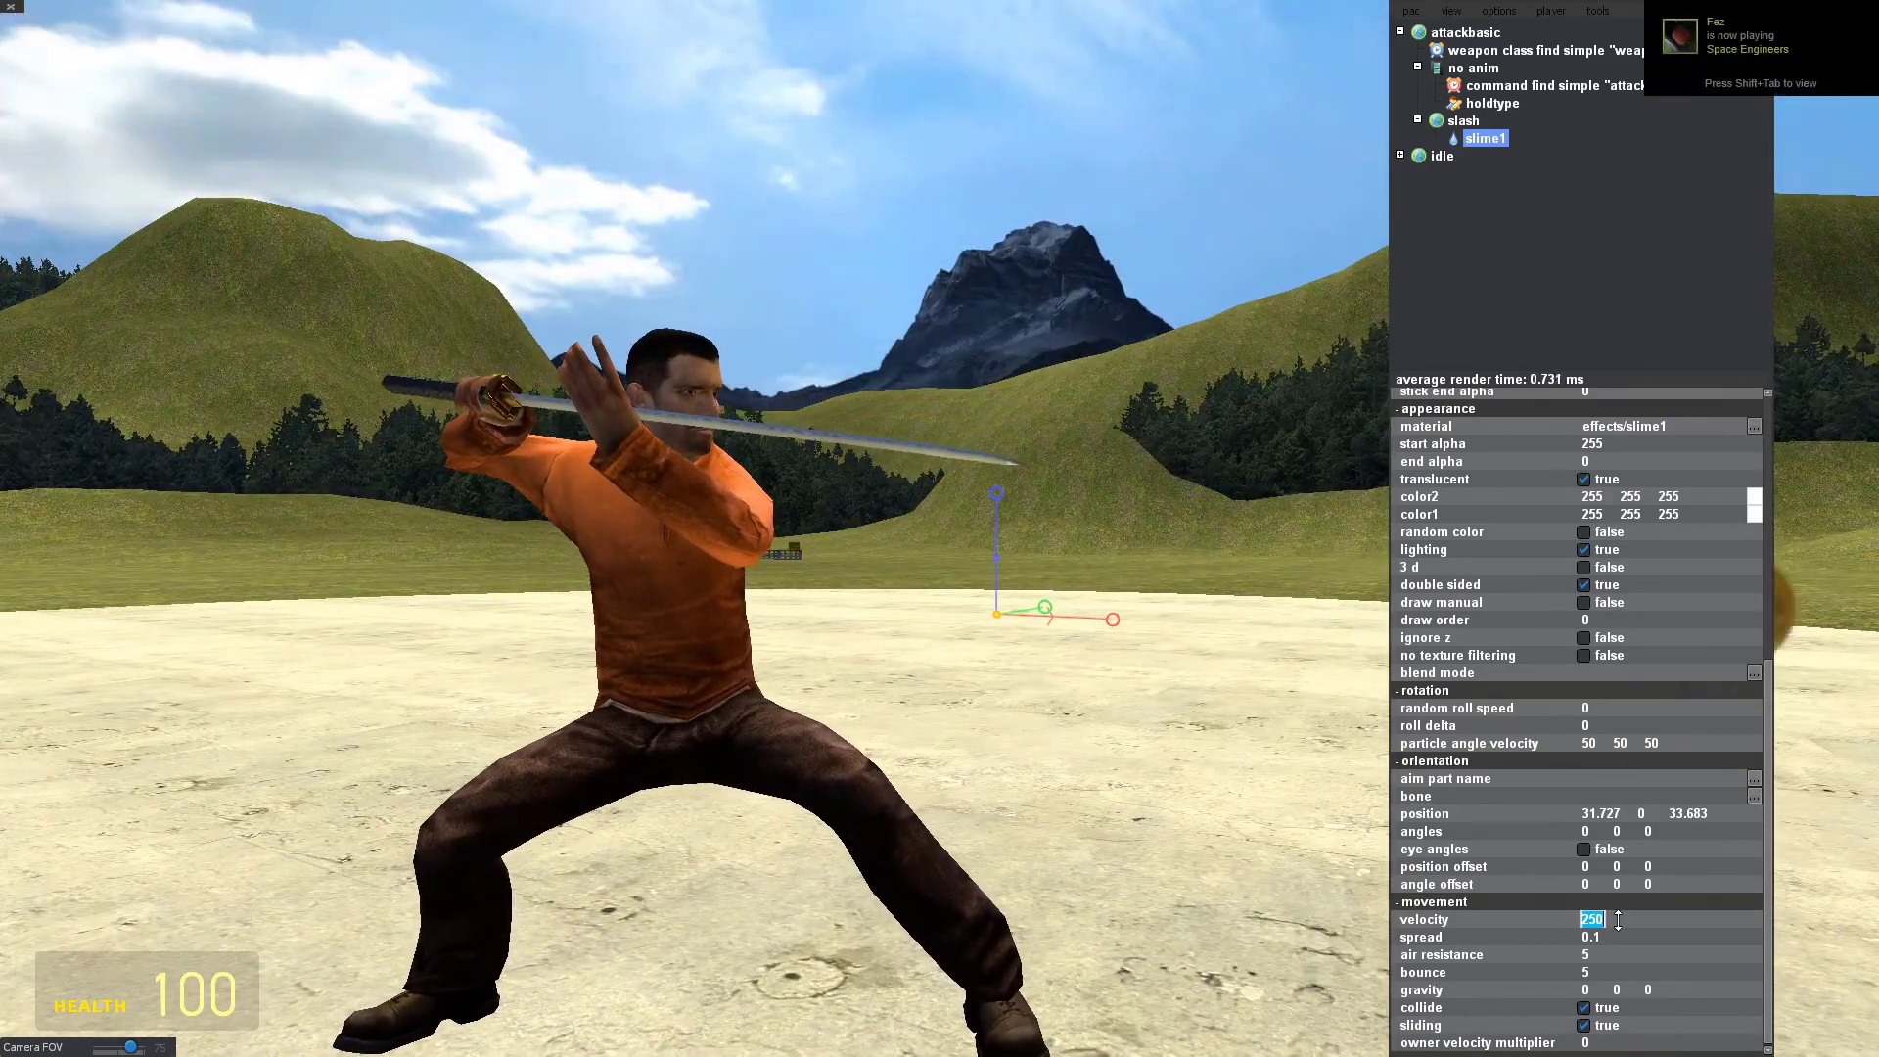
{"action": "key", "text": "w"}
{"action": "key", "text": "d"}
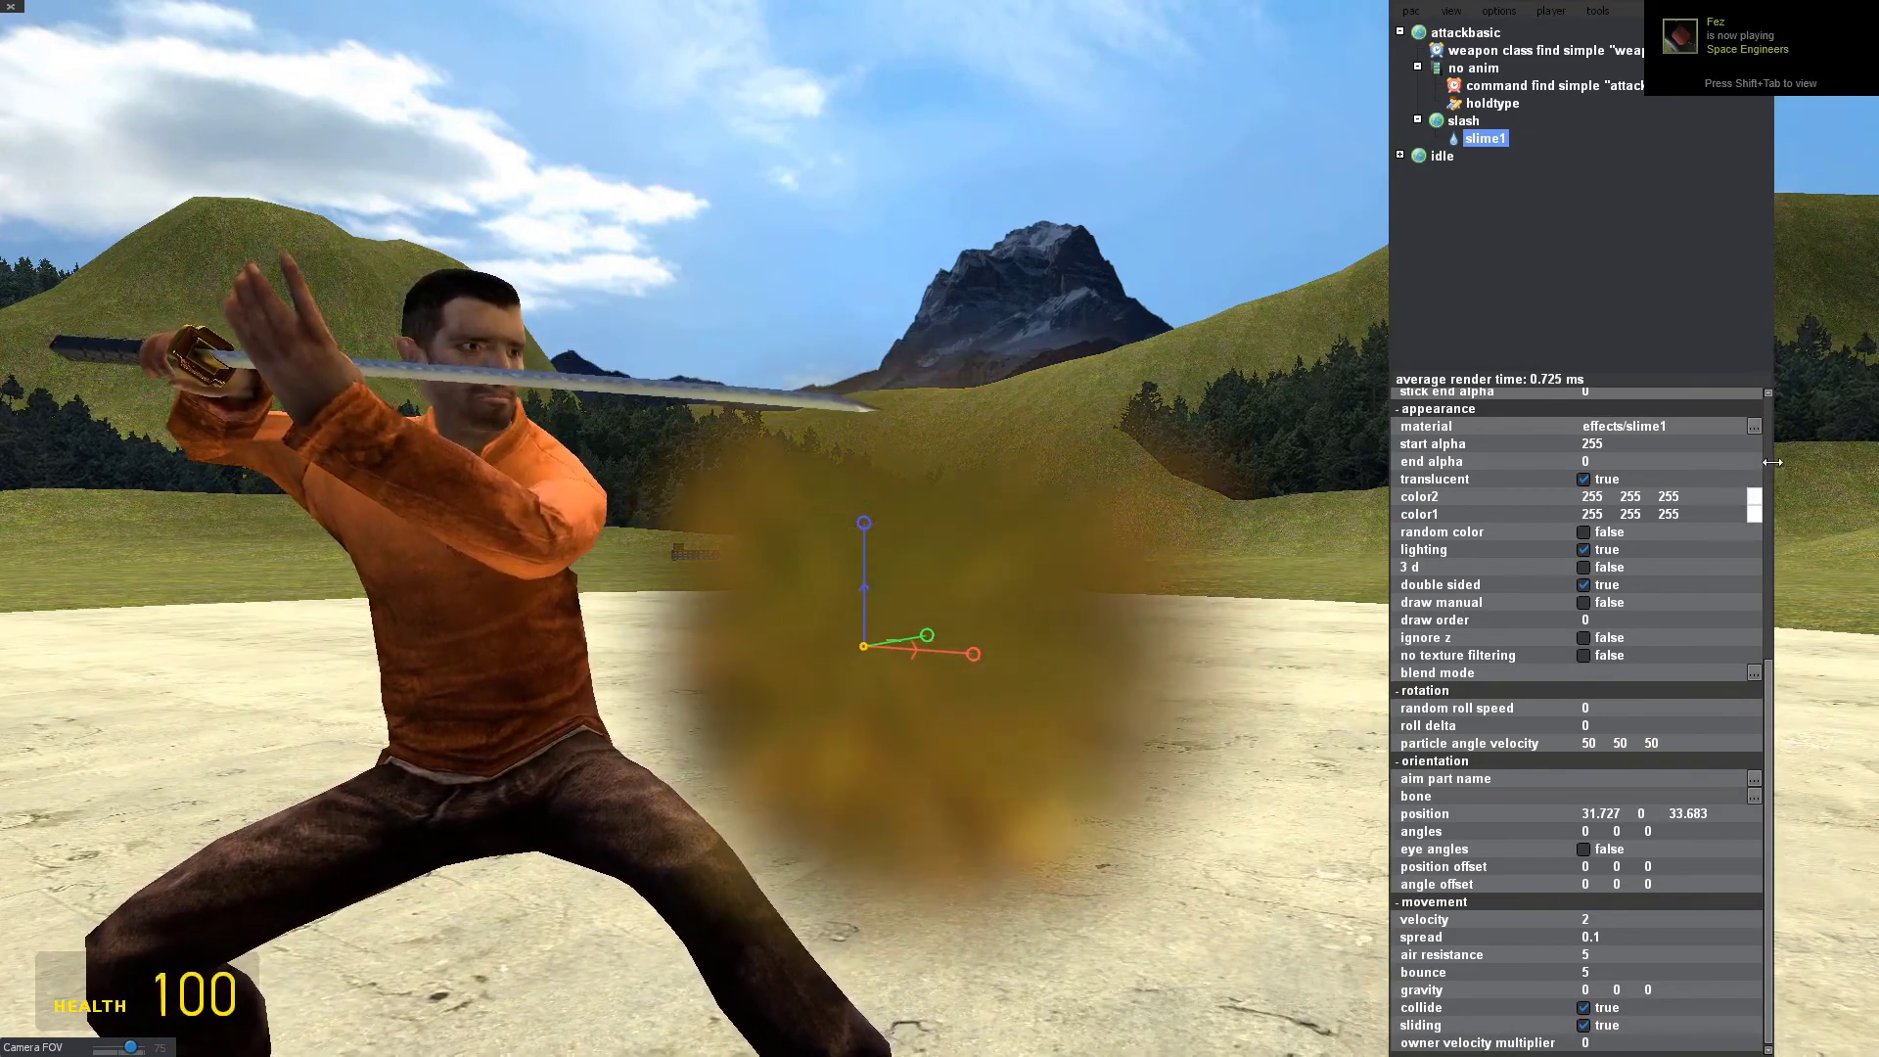
Set the particle part's fire delay to 0.5 and its die time to 0.5.
{"action": "scroll", "coordinate": [1620, 531], "scroll_direction": "up", "scroll_amount": 6}
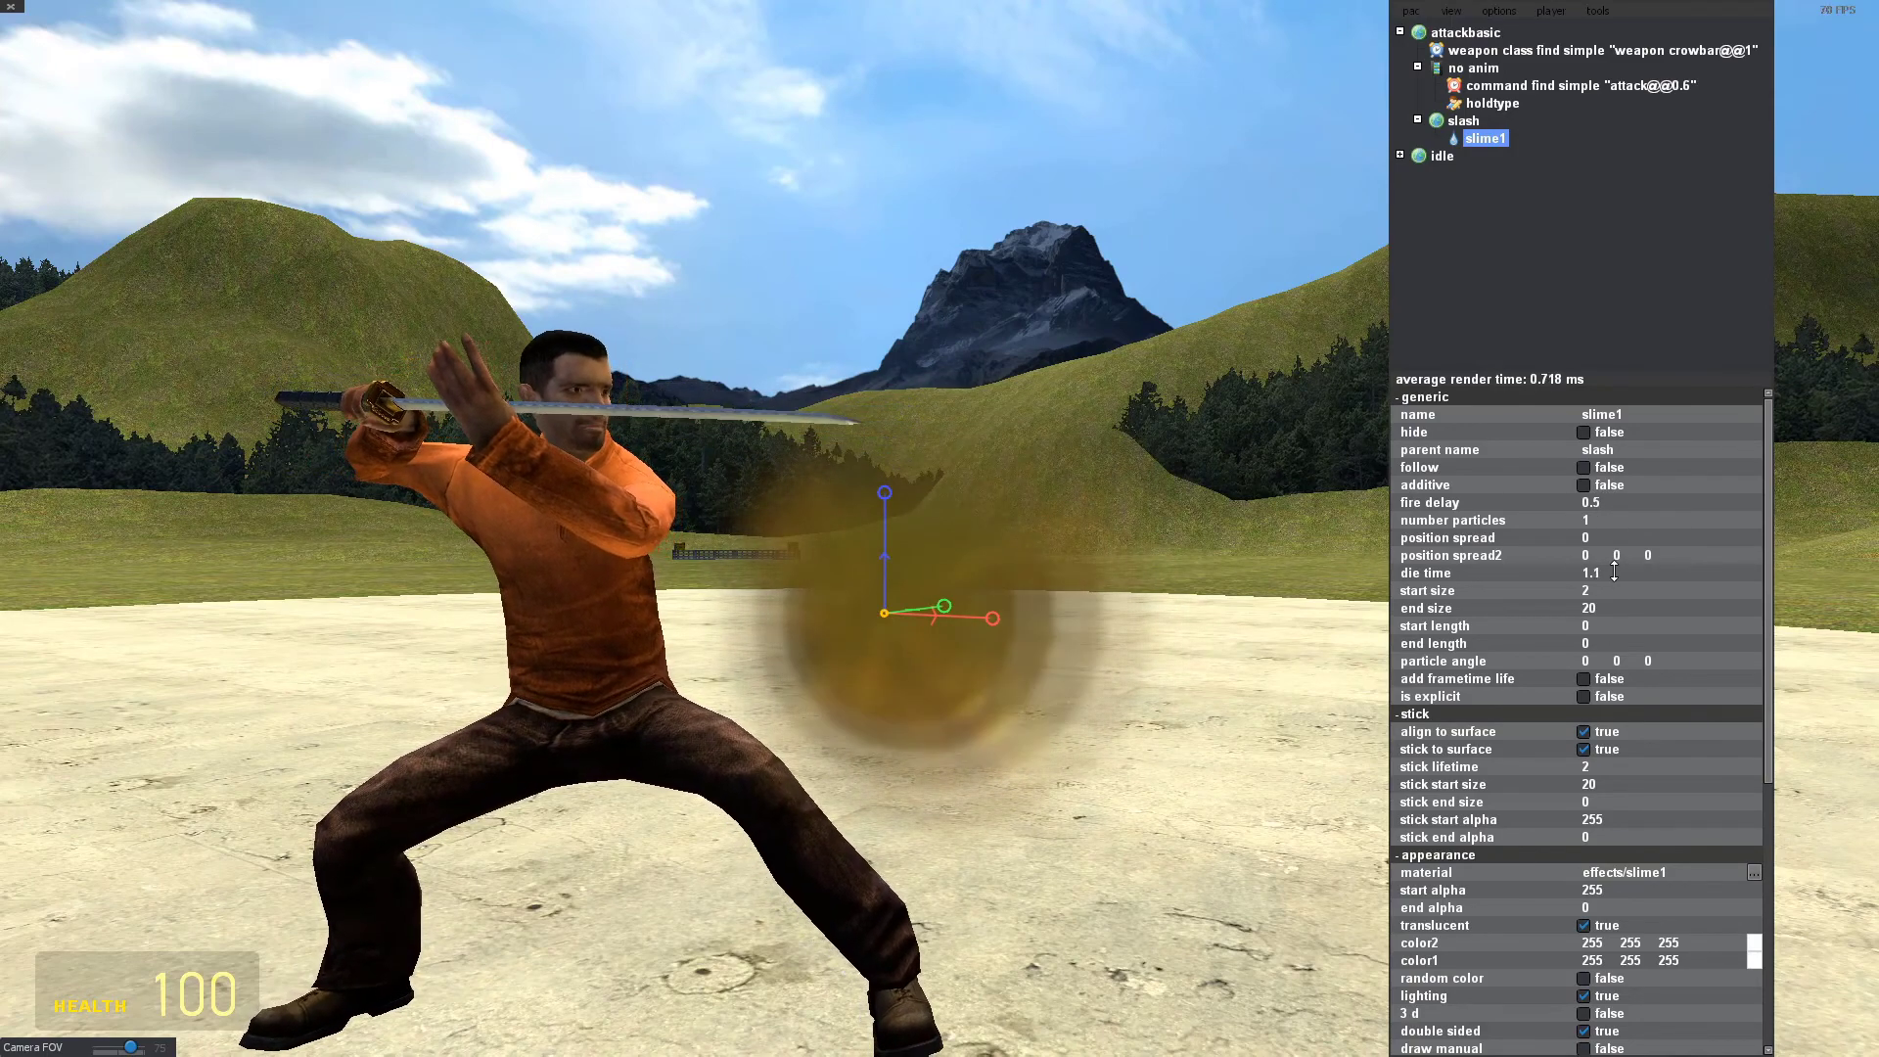
{"action": "scroll", "coordinate": [1614, 573], "scroll_direction": "up", "scroll_amount": 2}
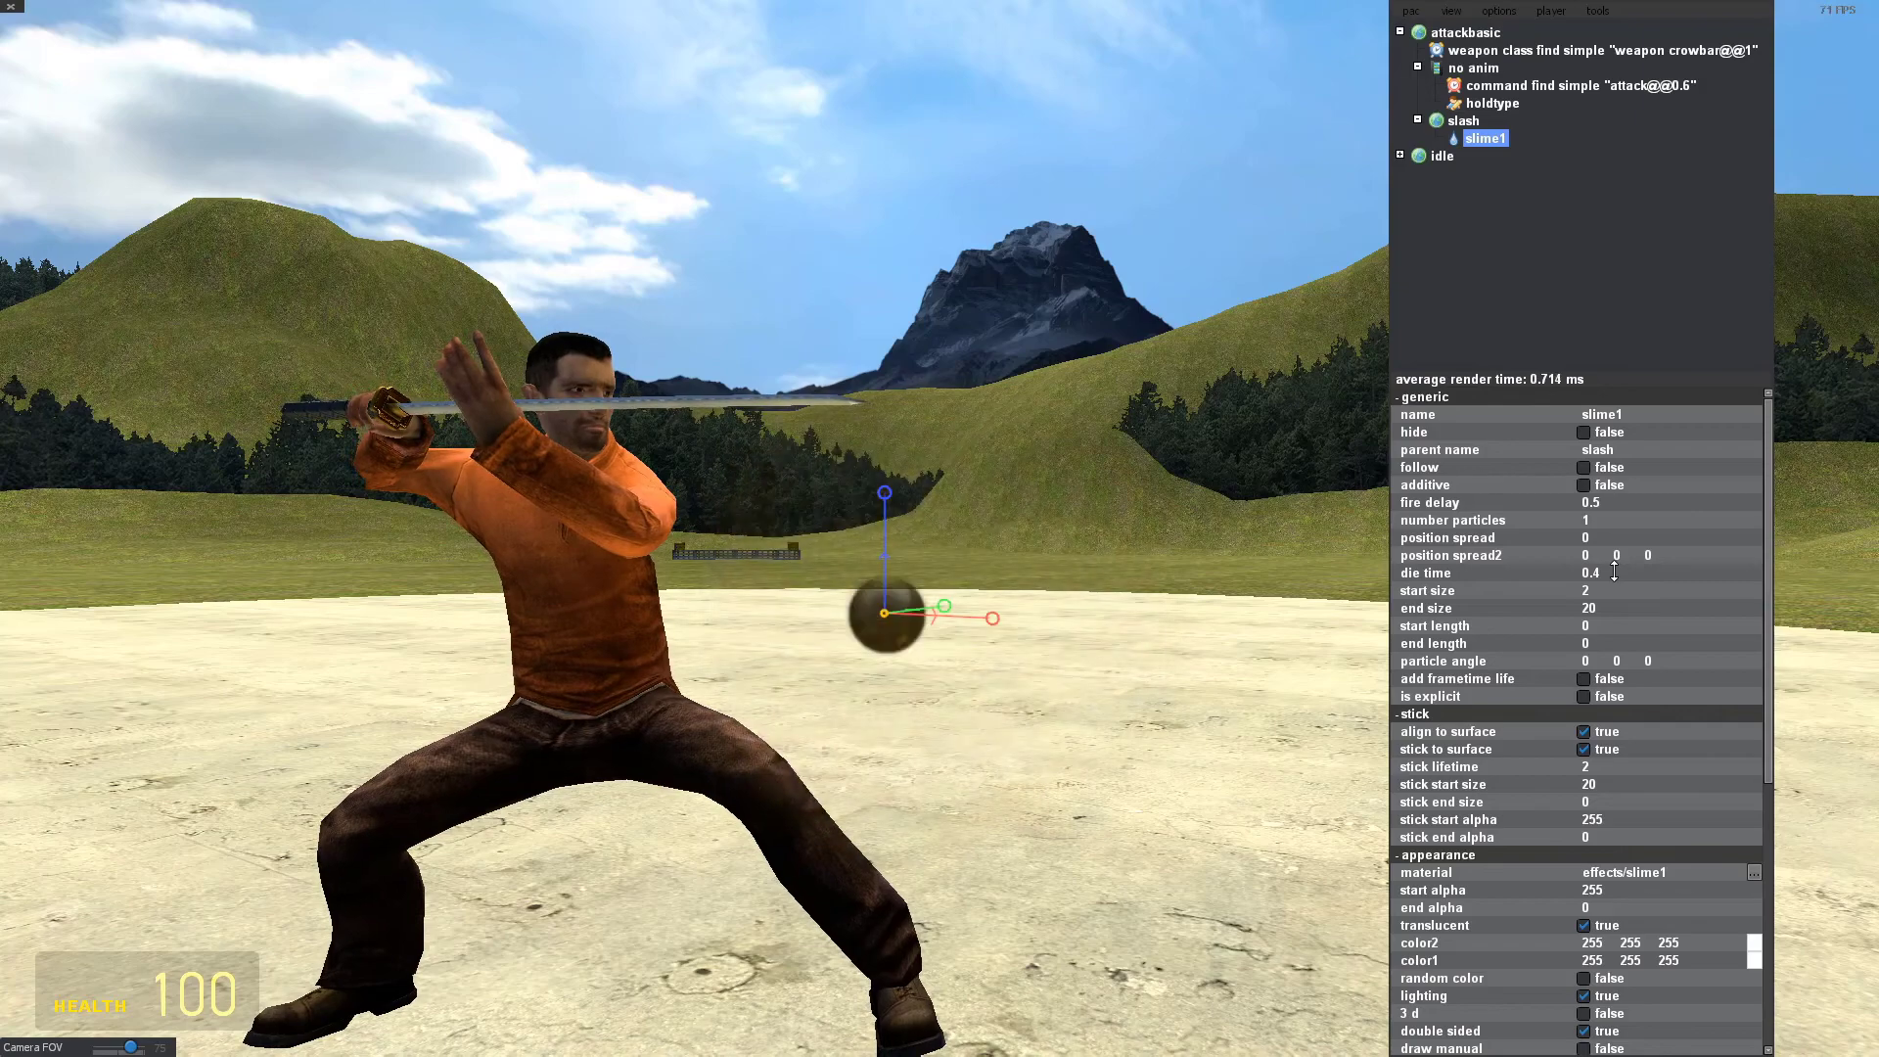
{"action": "key", "text": "w"}
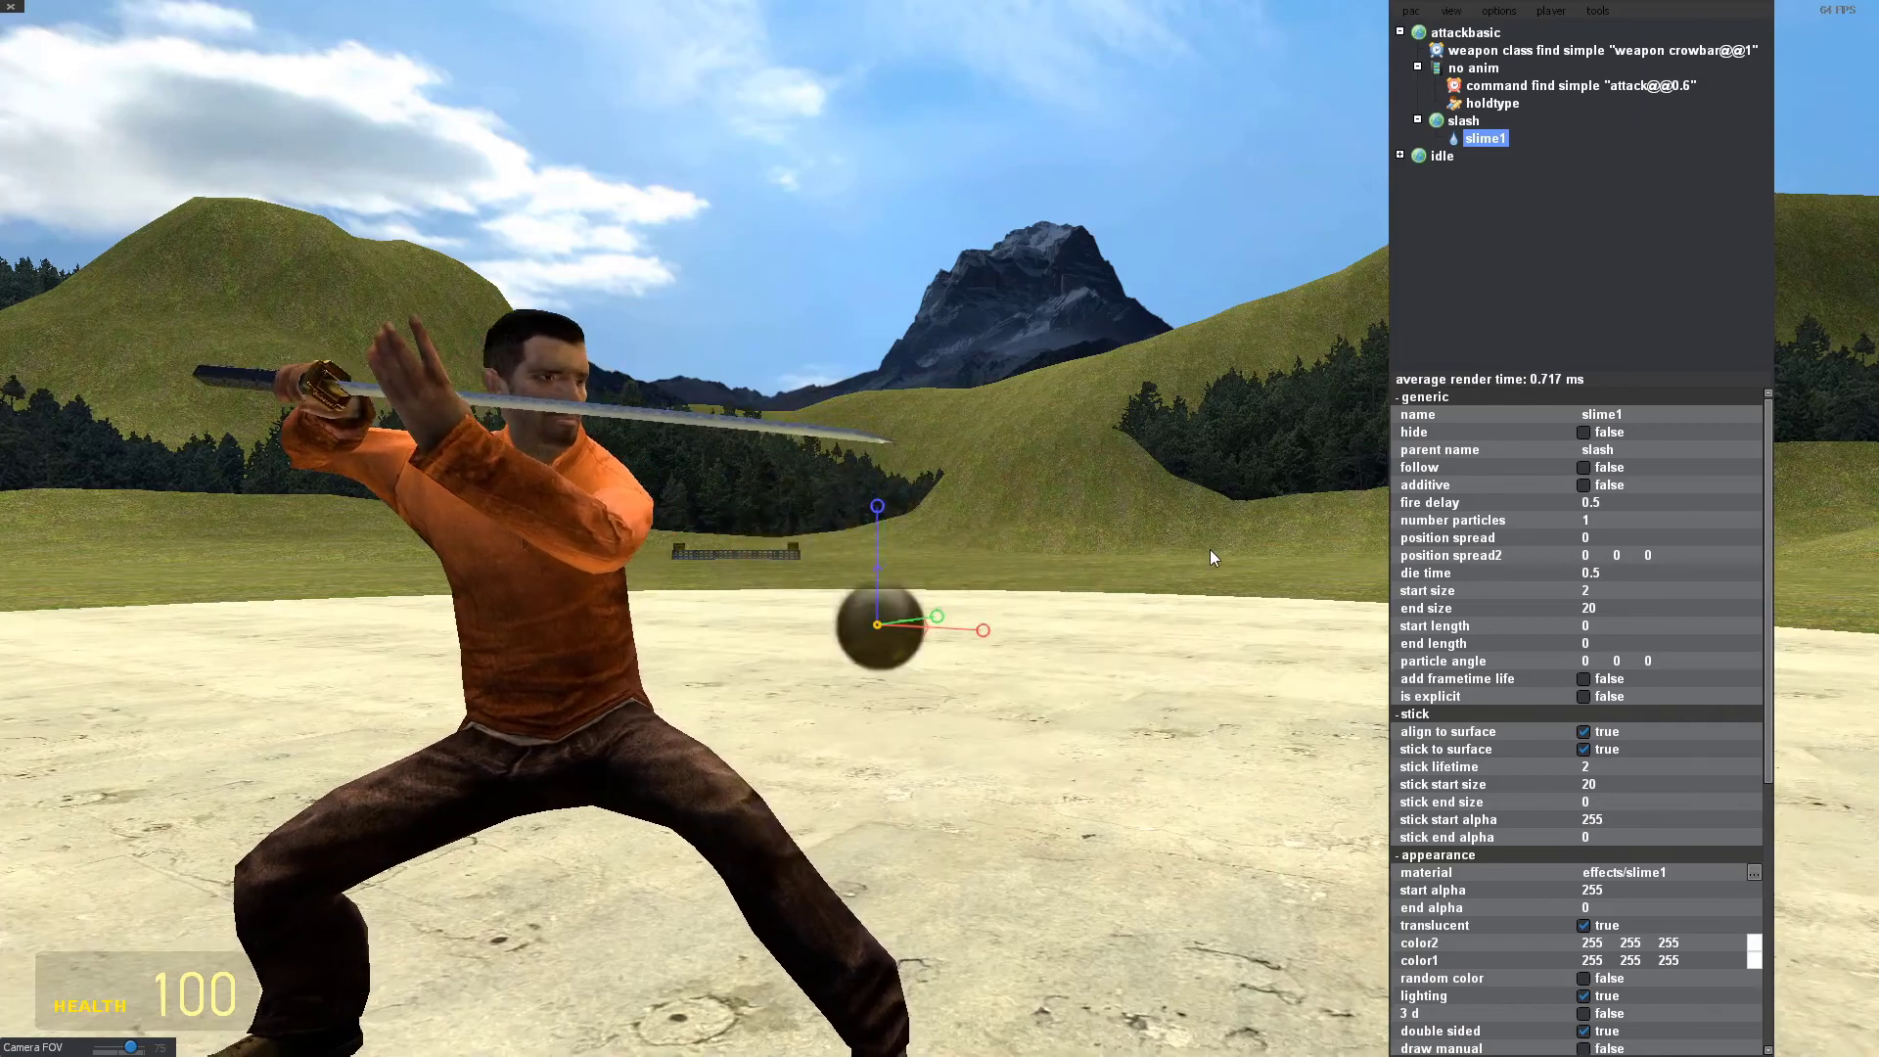
{"action": "left_click_drag", "start_coordinate": [1166, 529], "coordinate": [971, 548]}
{"action": "key", "text": "d"}
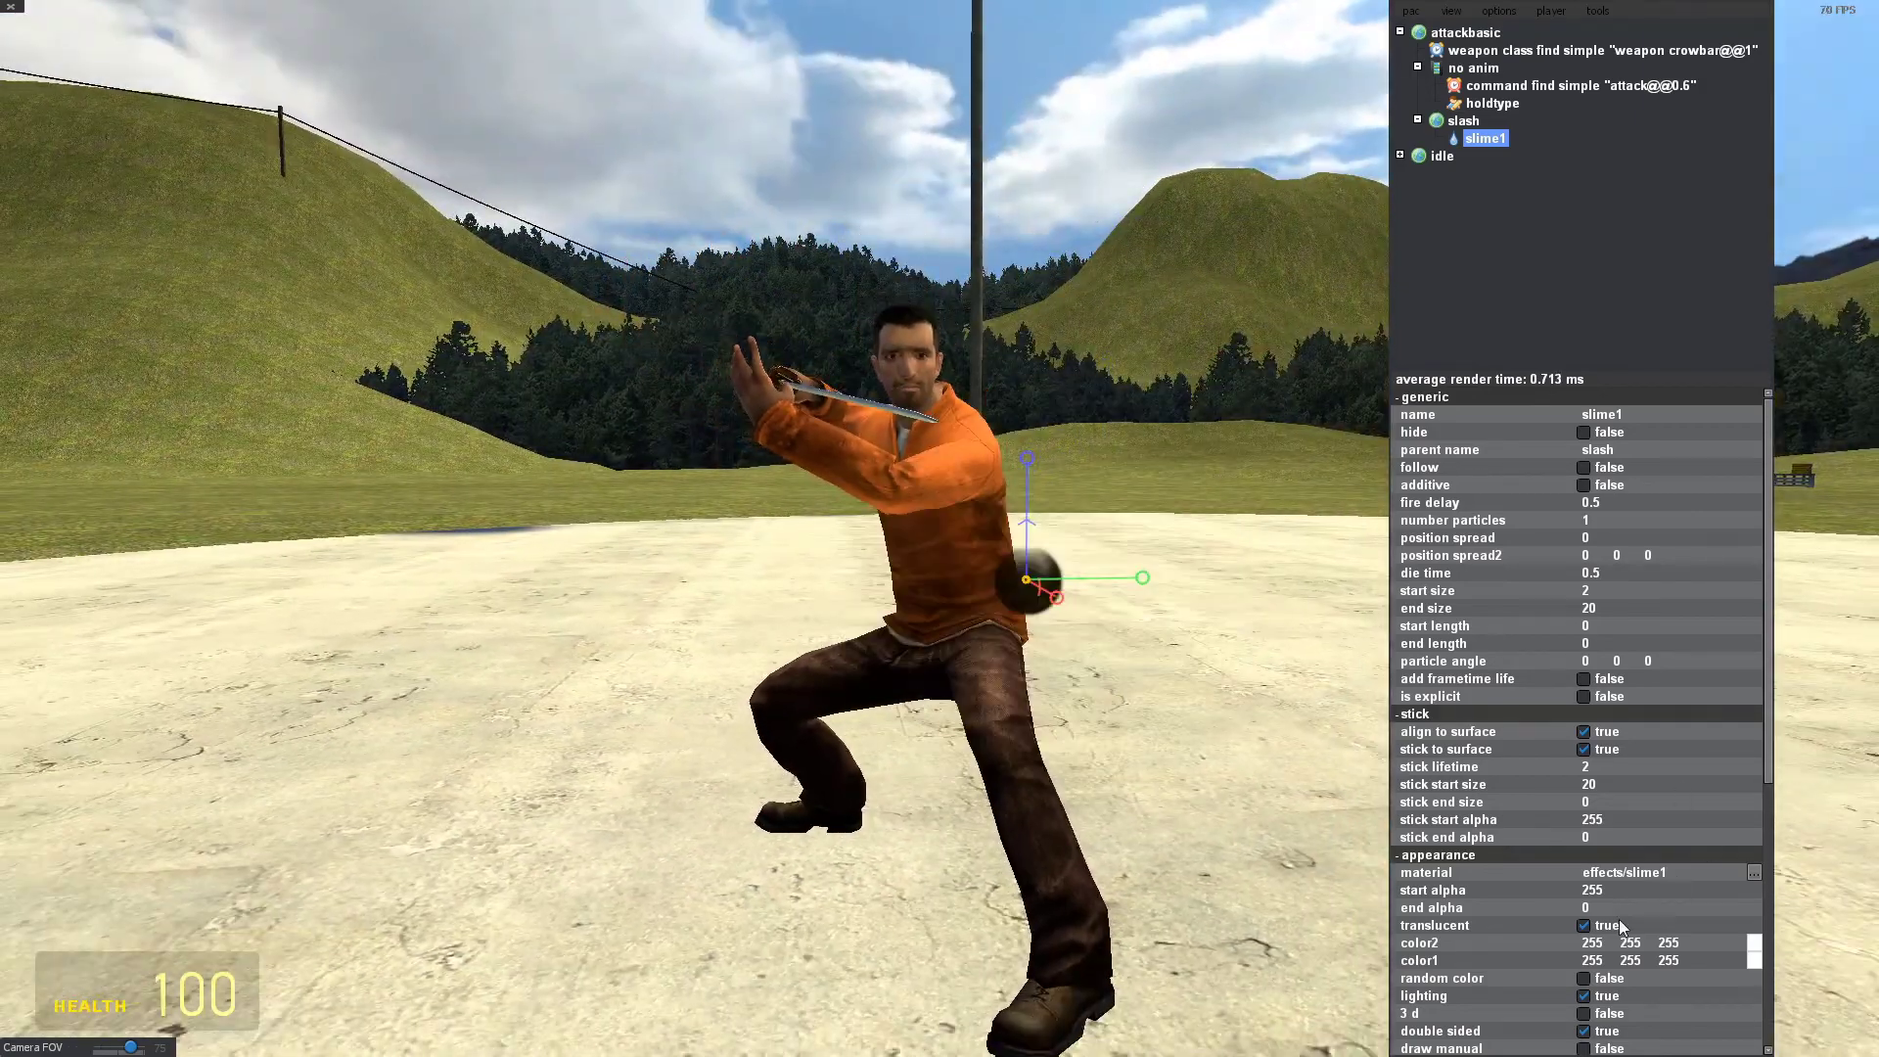
{"action": "left_click_drag", "start_coordinate": [1755, 748], "coordinate": [1763, 861]}
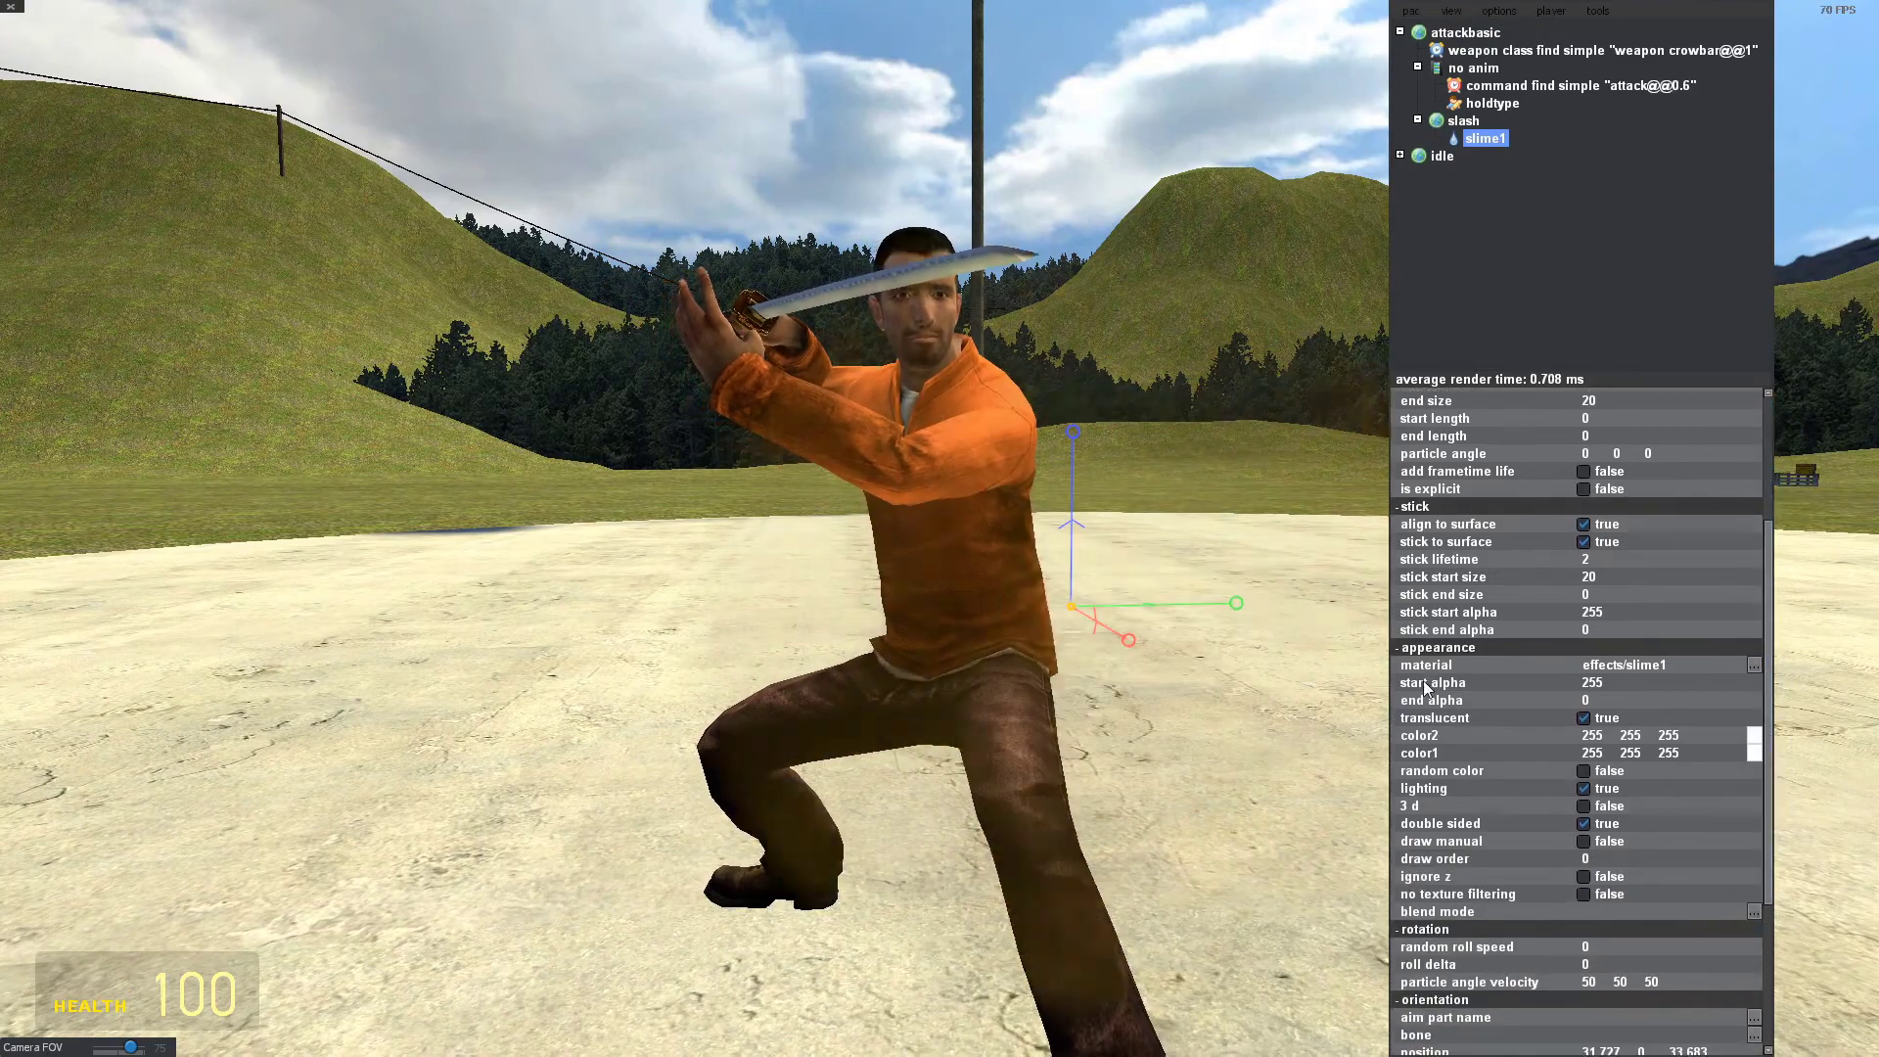
{"action": "left_click", "coordinate": [1754, 655]}
{"action": "scroll", "coordinate": [1194, 537], "scroll_direction": "up", "scroll_amount": 4}
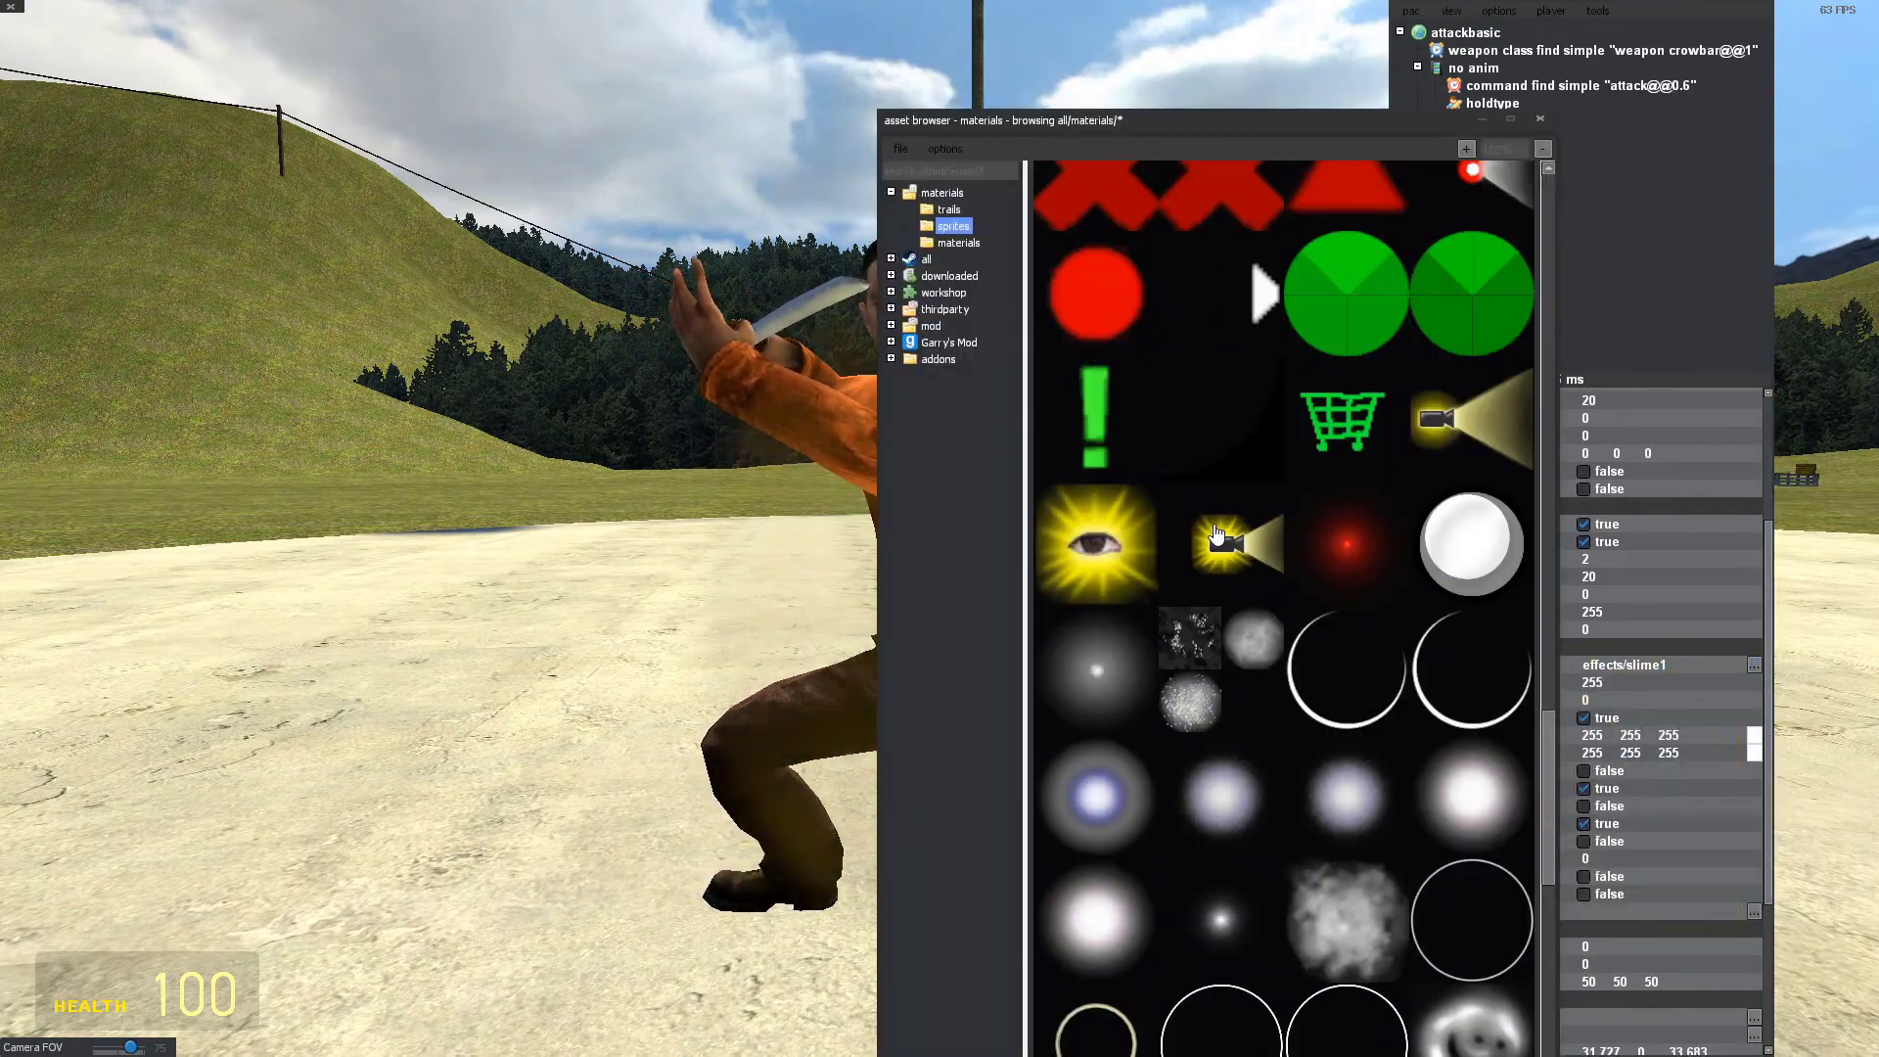
{"action": "scroll", "coordinate": [1263, 488], "scroll_direction": "down", "scroll_amount": 3}
{"action": "left_click", "coordinate": [1541, 120]}
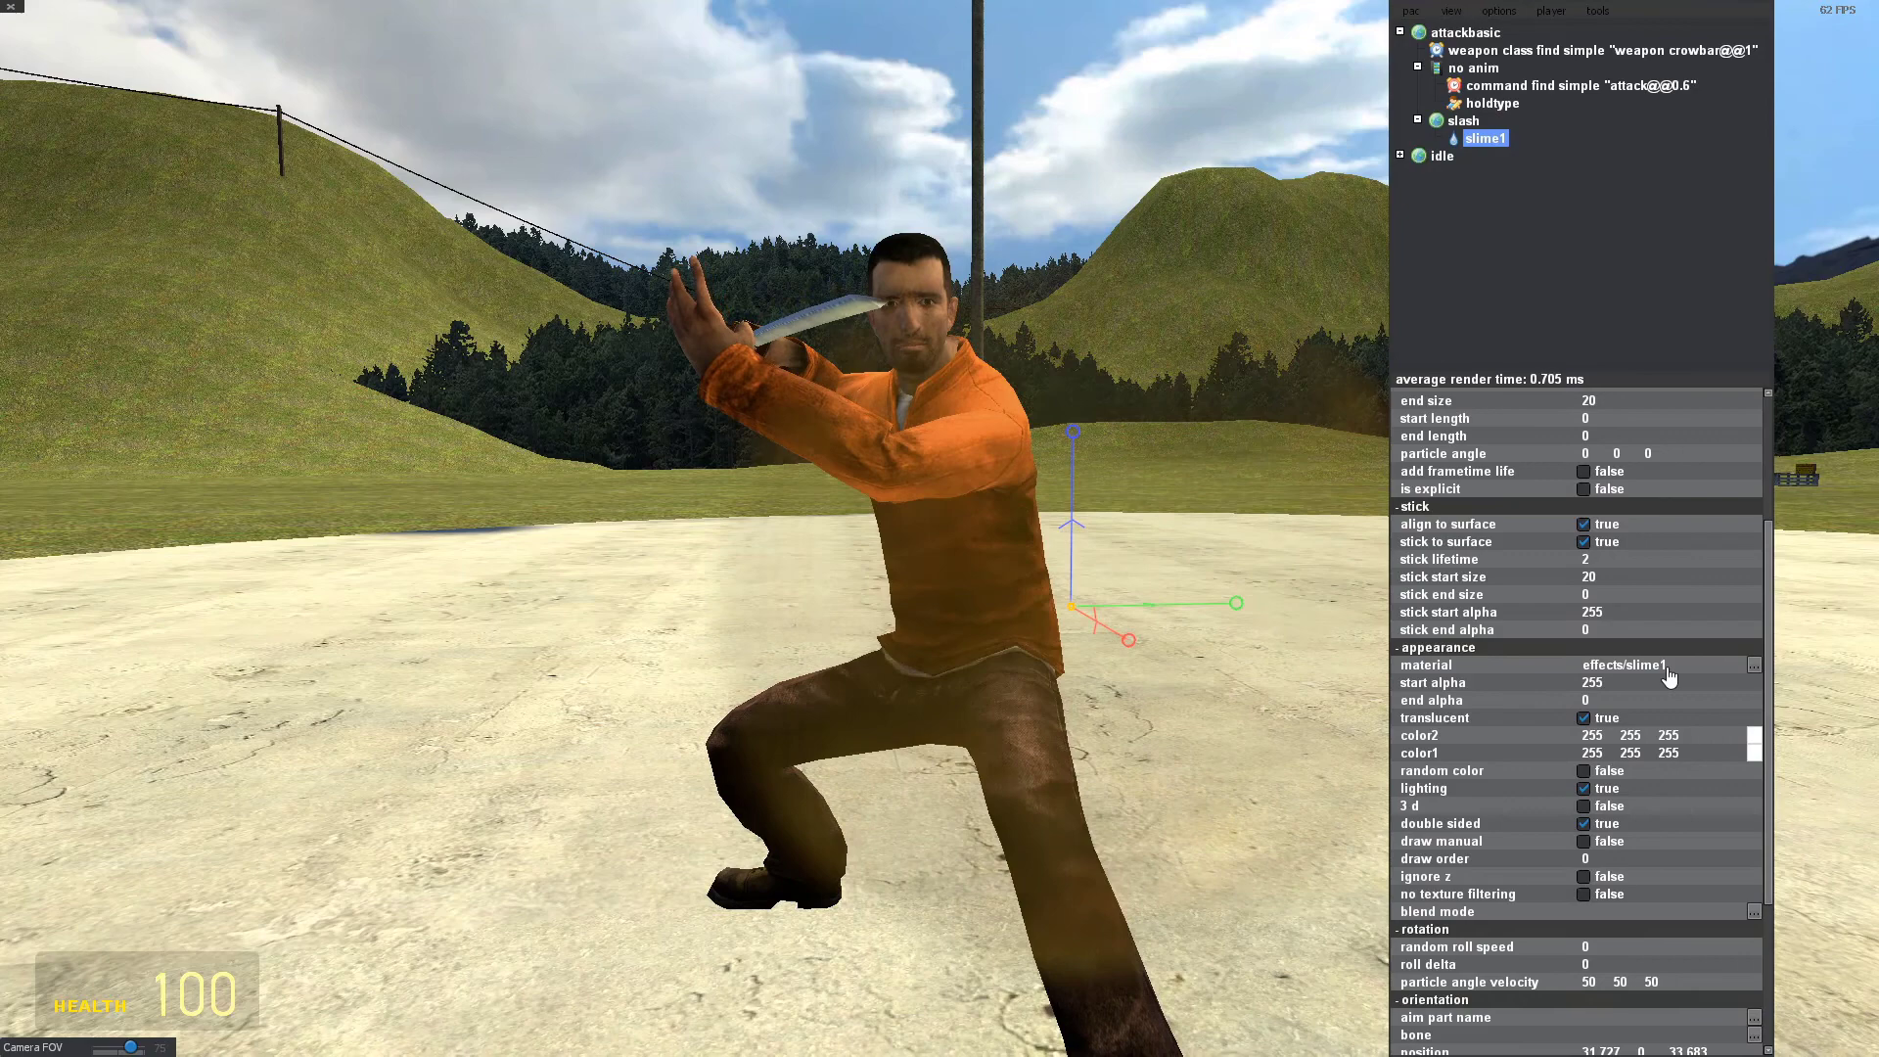
Set the particle material to the copied Dropbox link for the dagslash.png image, changing the host to dl.dropboxusercontent.
{"action": "left_click", "coordinate": [1664, 664]}
{"action": "key", "text": "ctrl+v"}
{"action": "double_click", "coordinate": [1684, 665]}
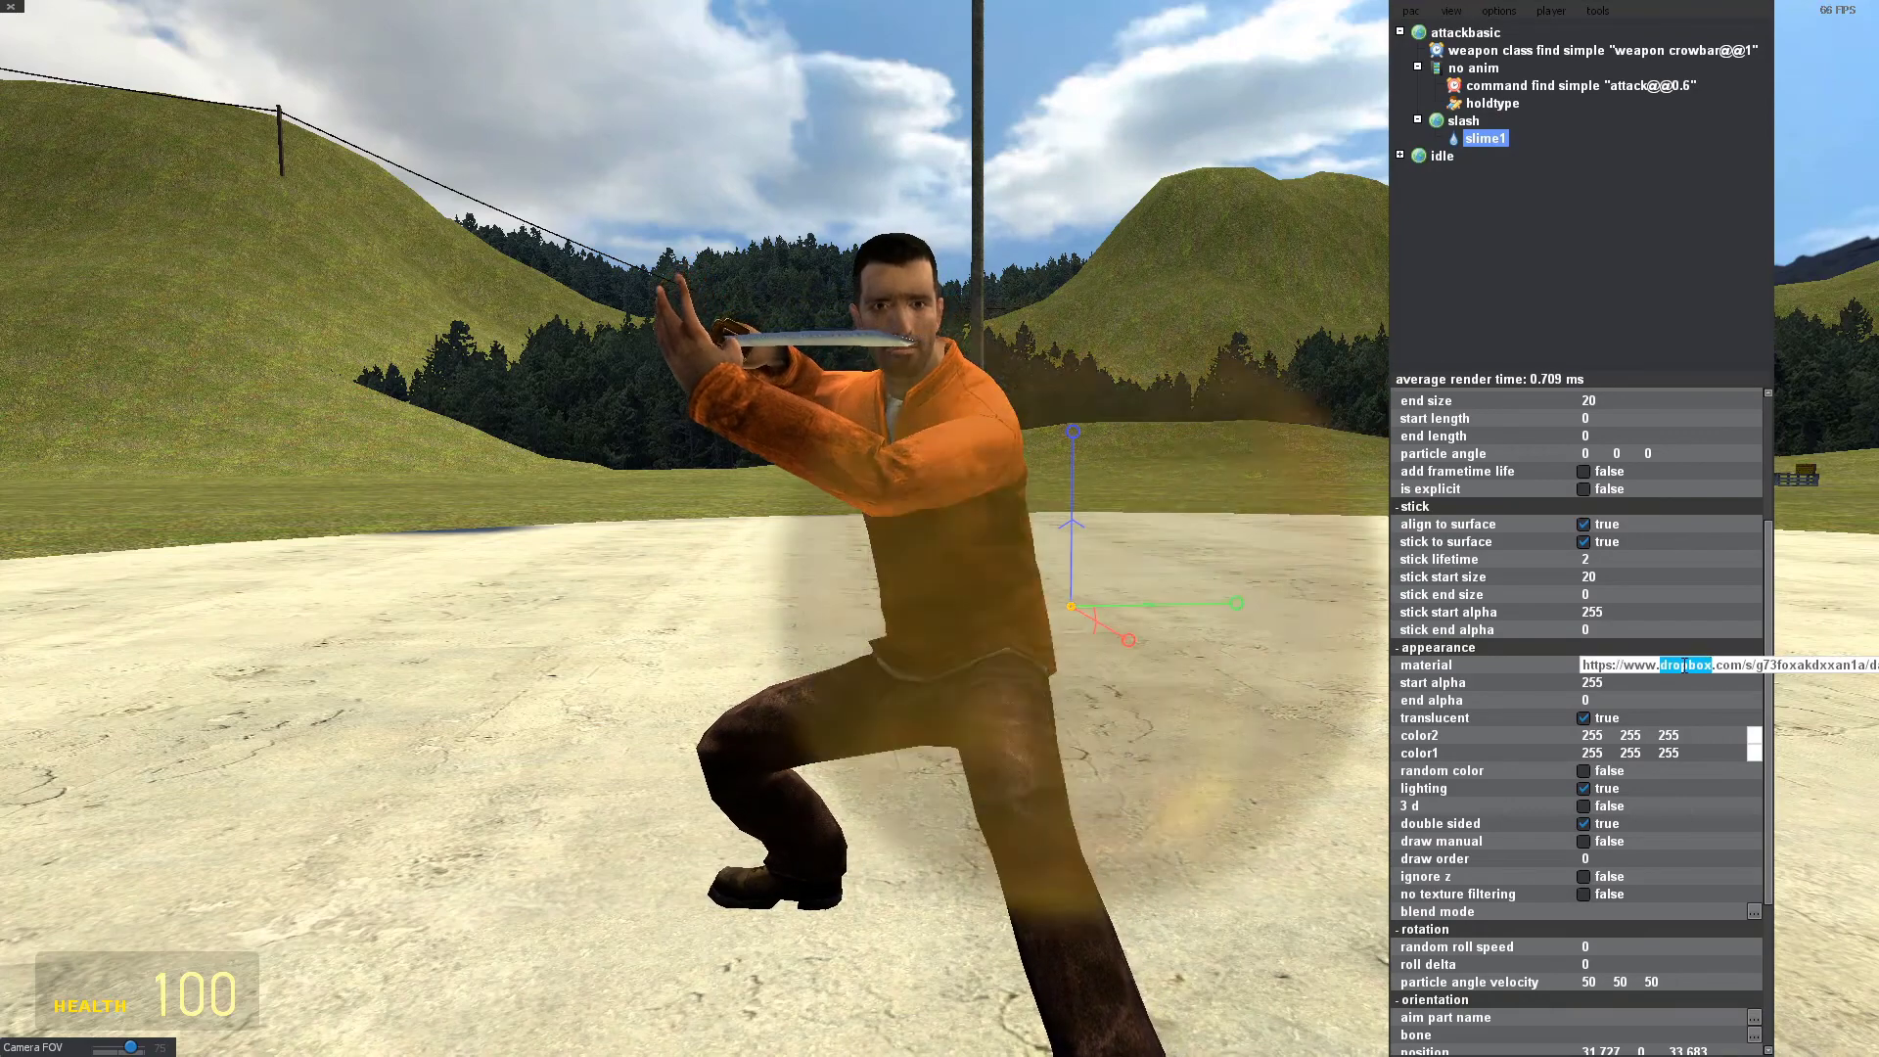
{"action": "type", "text": "dl.drop"}
{"action": "type", "text": "boxusercontent"}
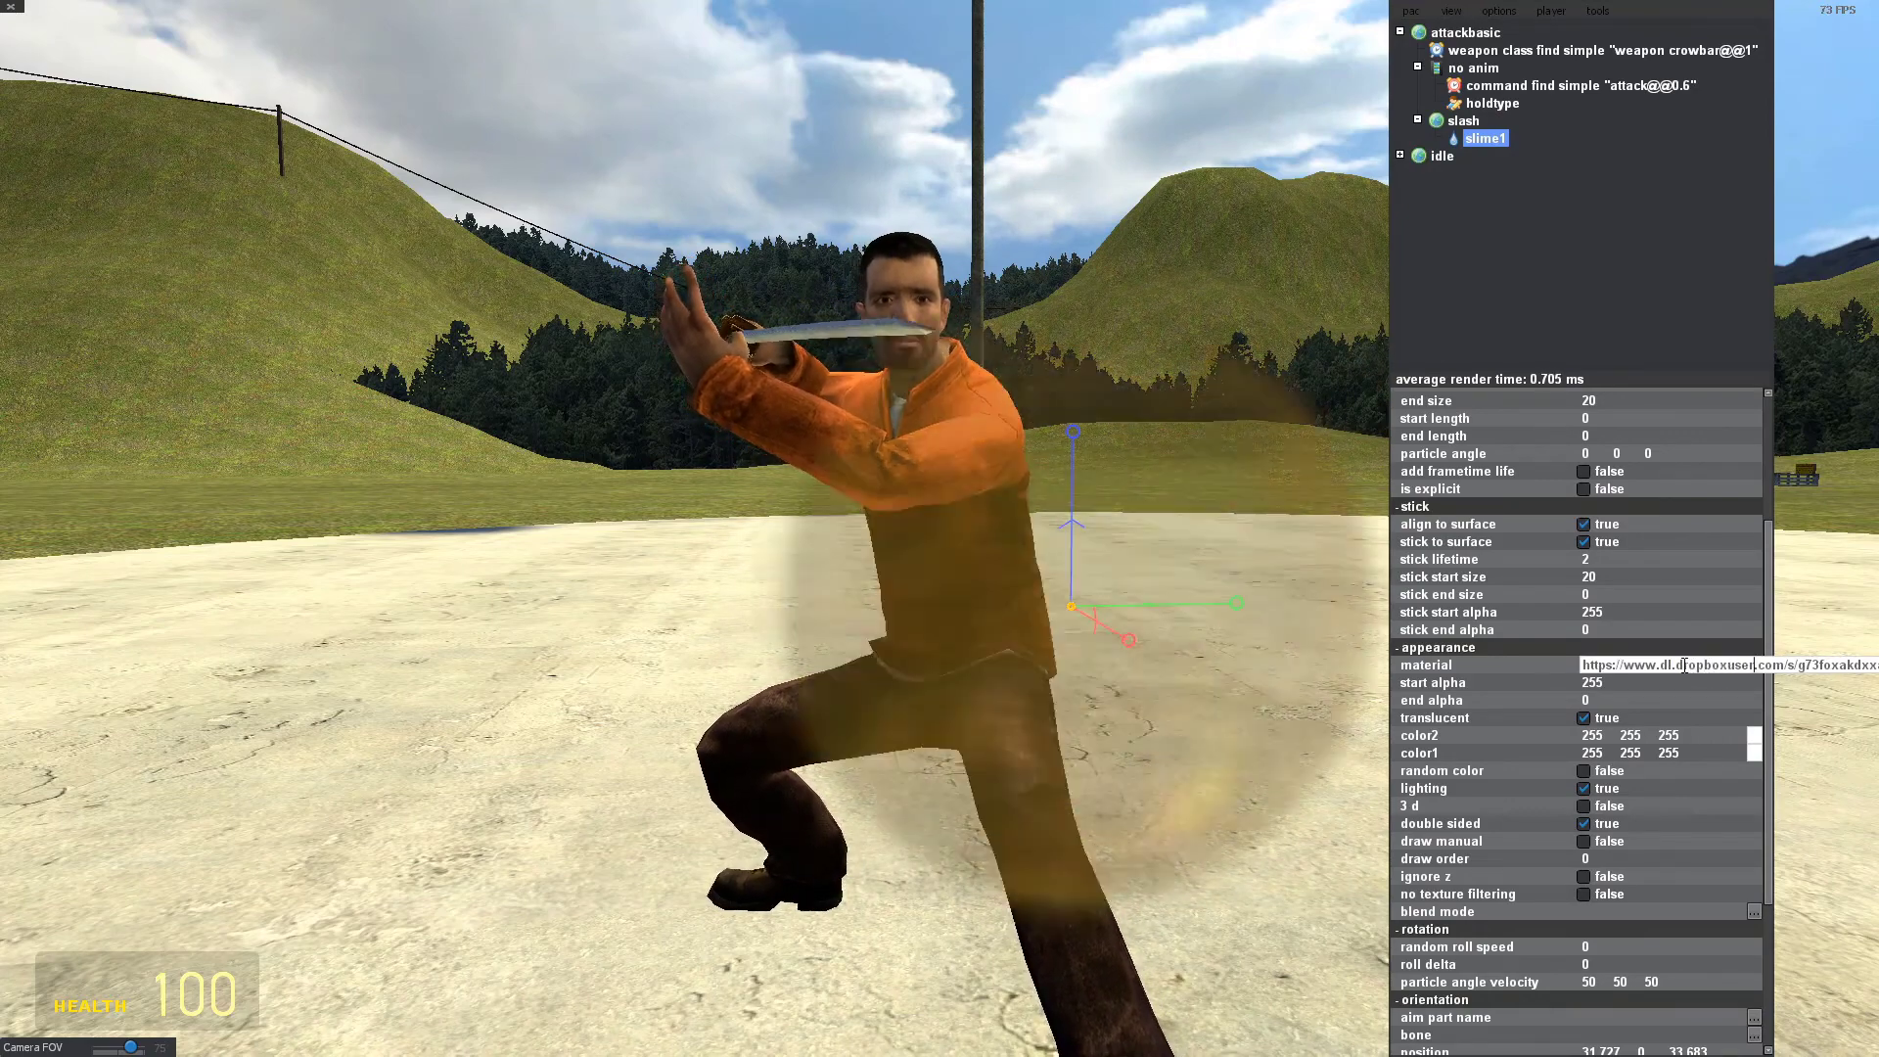
{"action": "key", "text": "Return"}
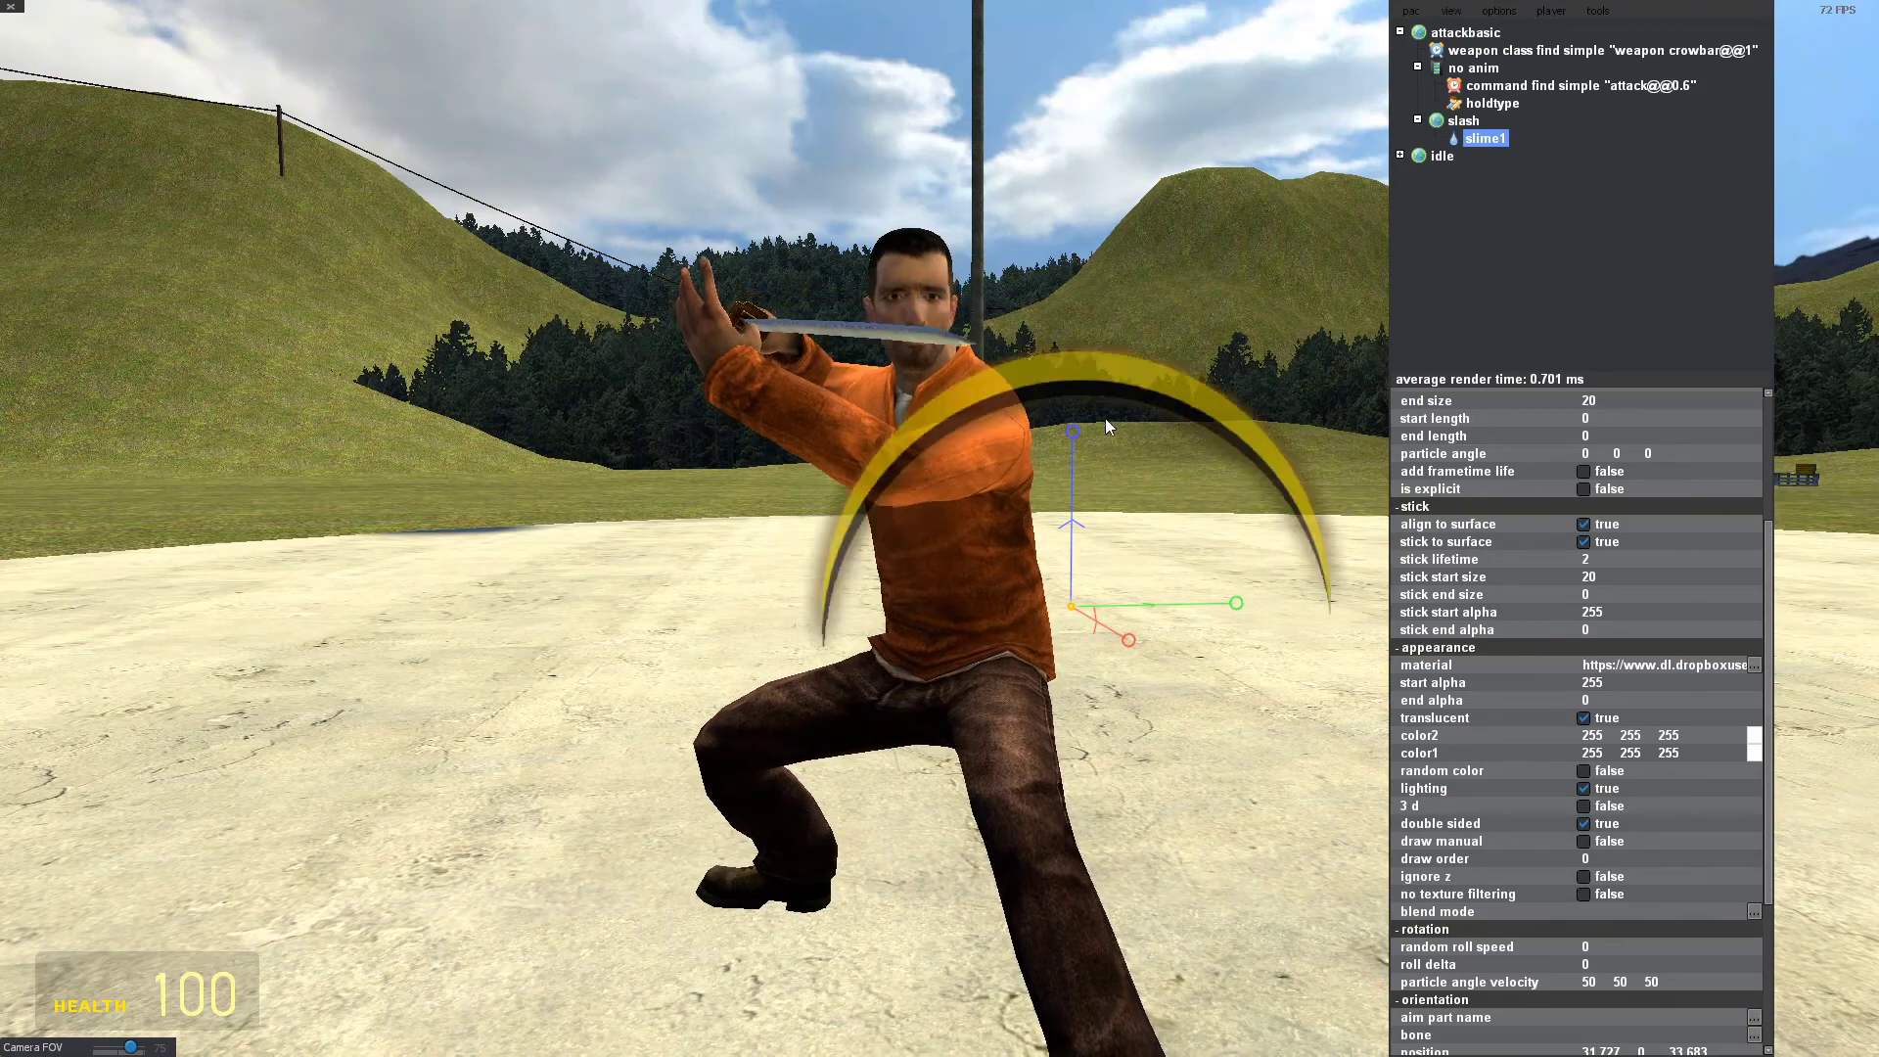
Enable the 3D option for the slash particle and view it from the character's side.
{"action": "left_click_drag", "start_coordinate": [1148, 900], "coordinate": [1163, 871]}
{"action": "key", "text": "d"}
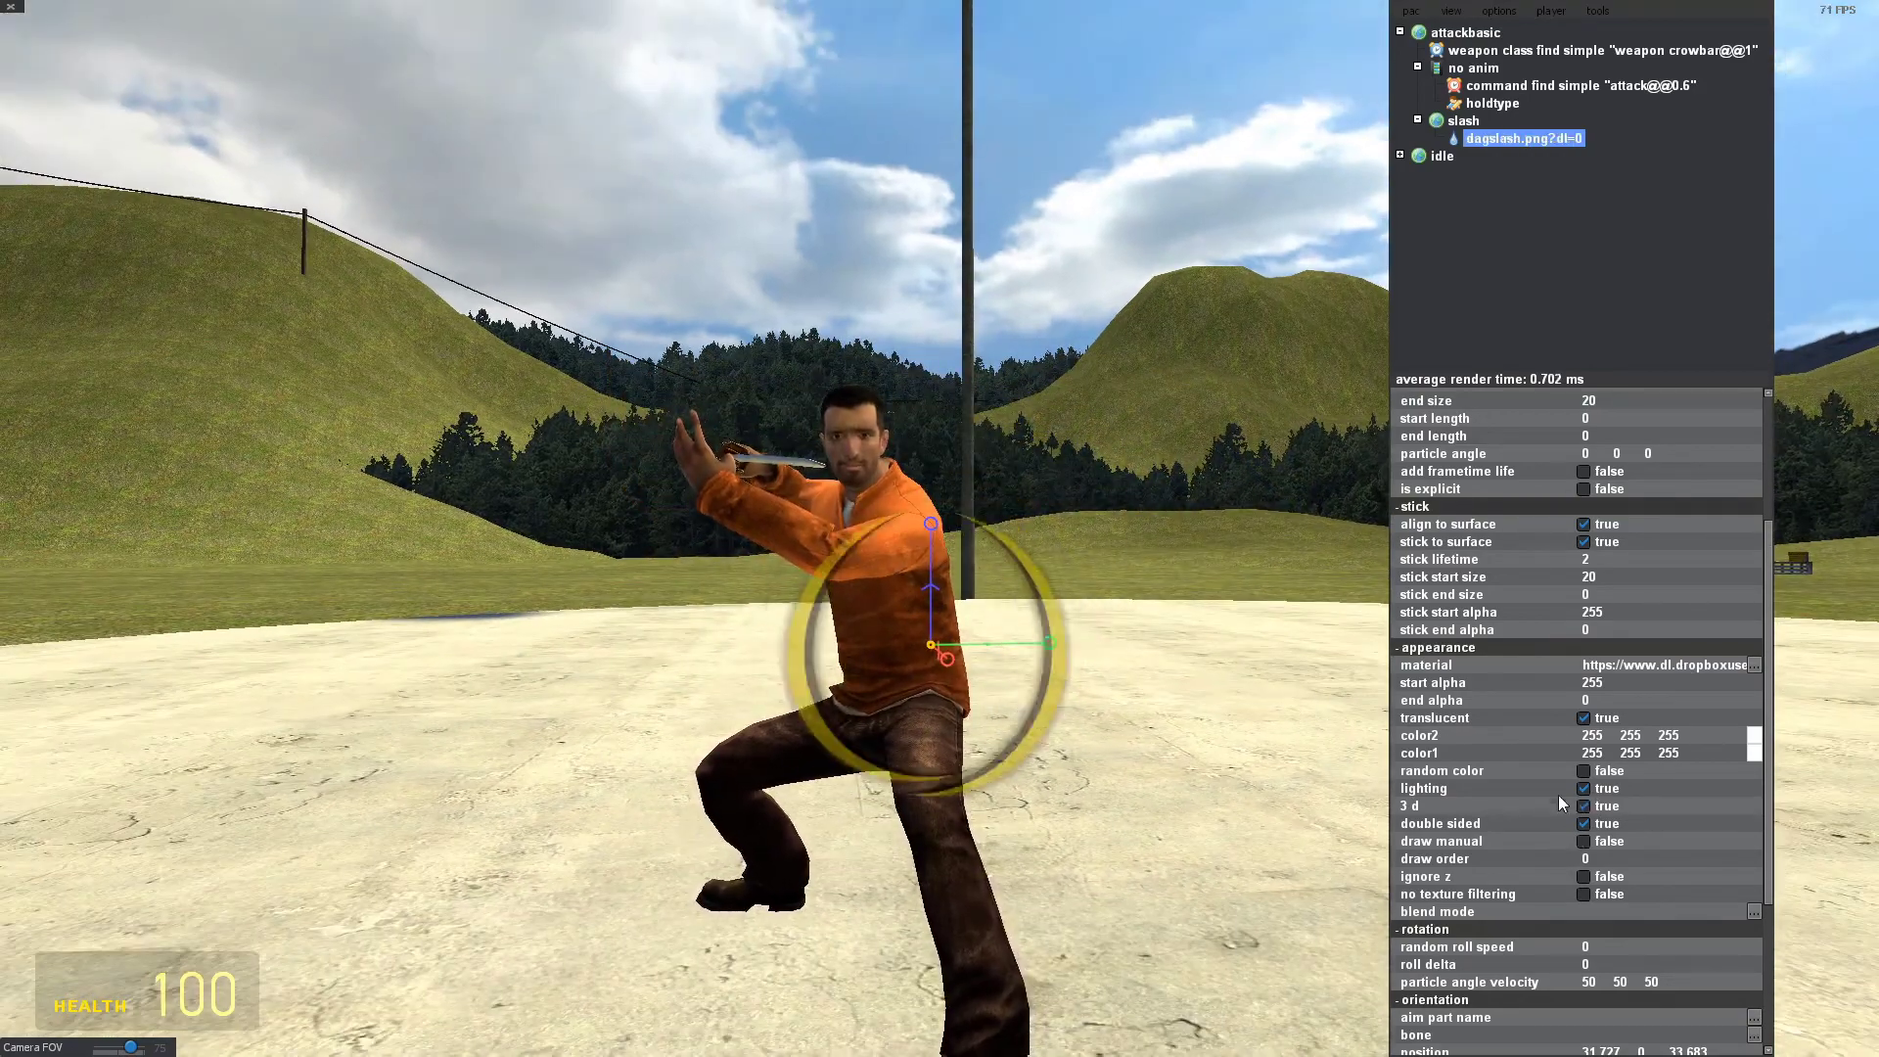
{"action": "key", "text": "w"}
{"action": "left_click_drag", "start_coordinate": [942, 836], "coordinate": [1045, 879]}
{"action": "key", "text": "a"}
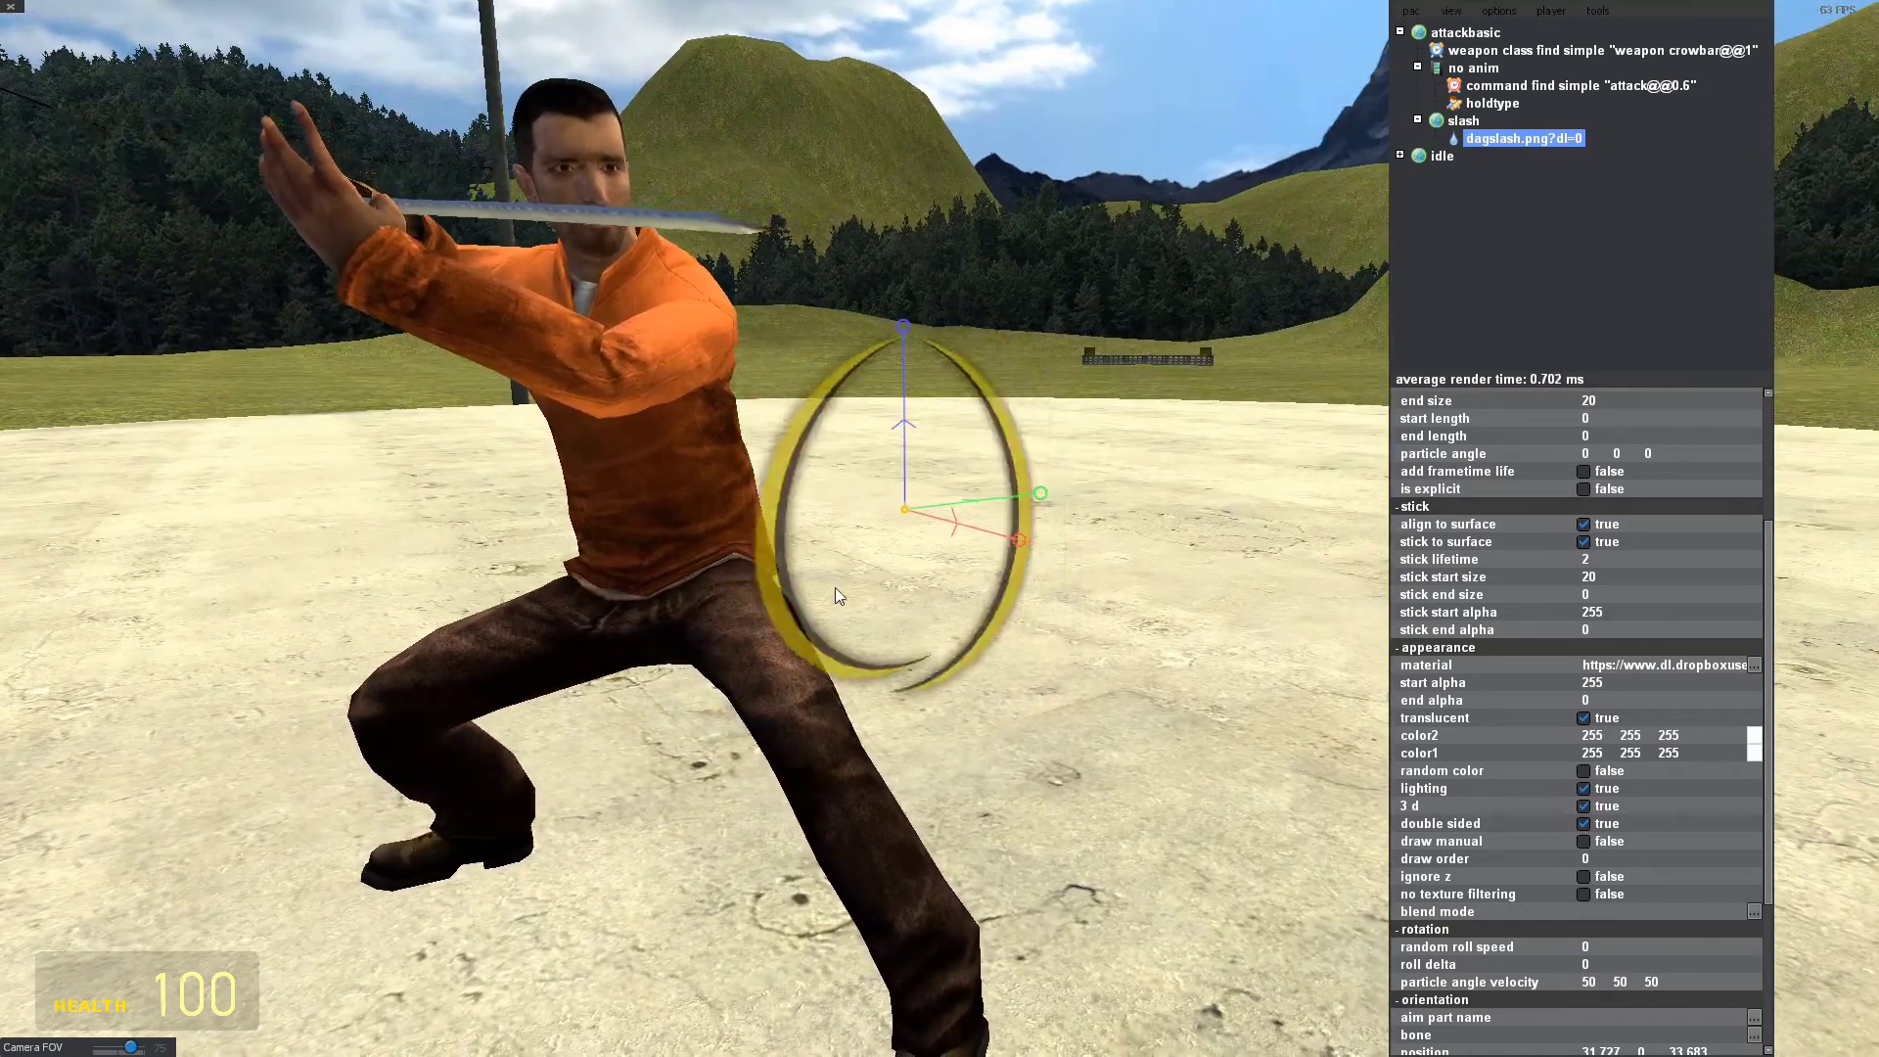
Disable the double sided and lighting options for the slash particle.
{"action": "left_click", "coordinate": [1582, 824]}
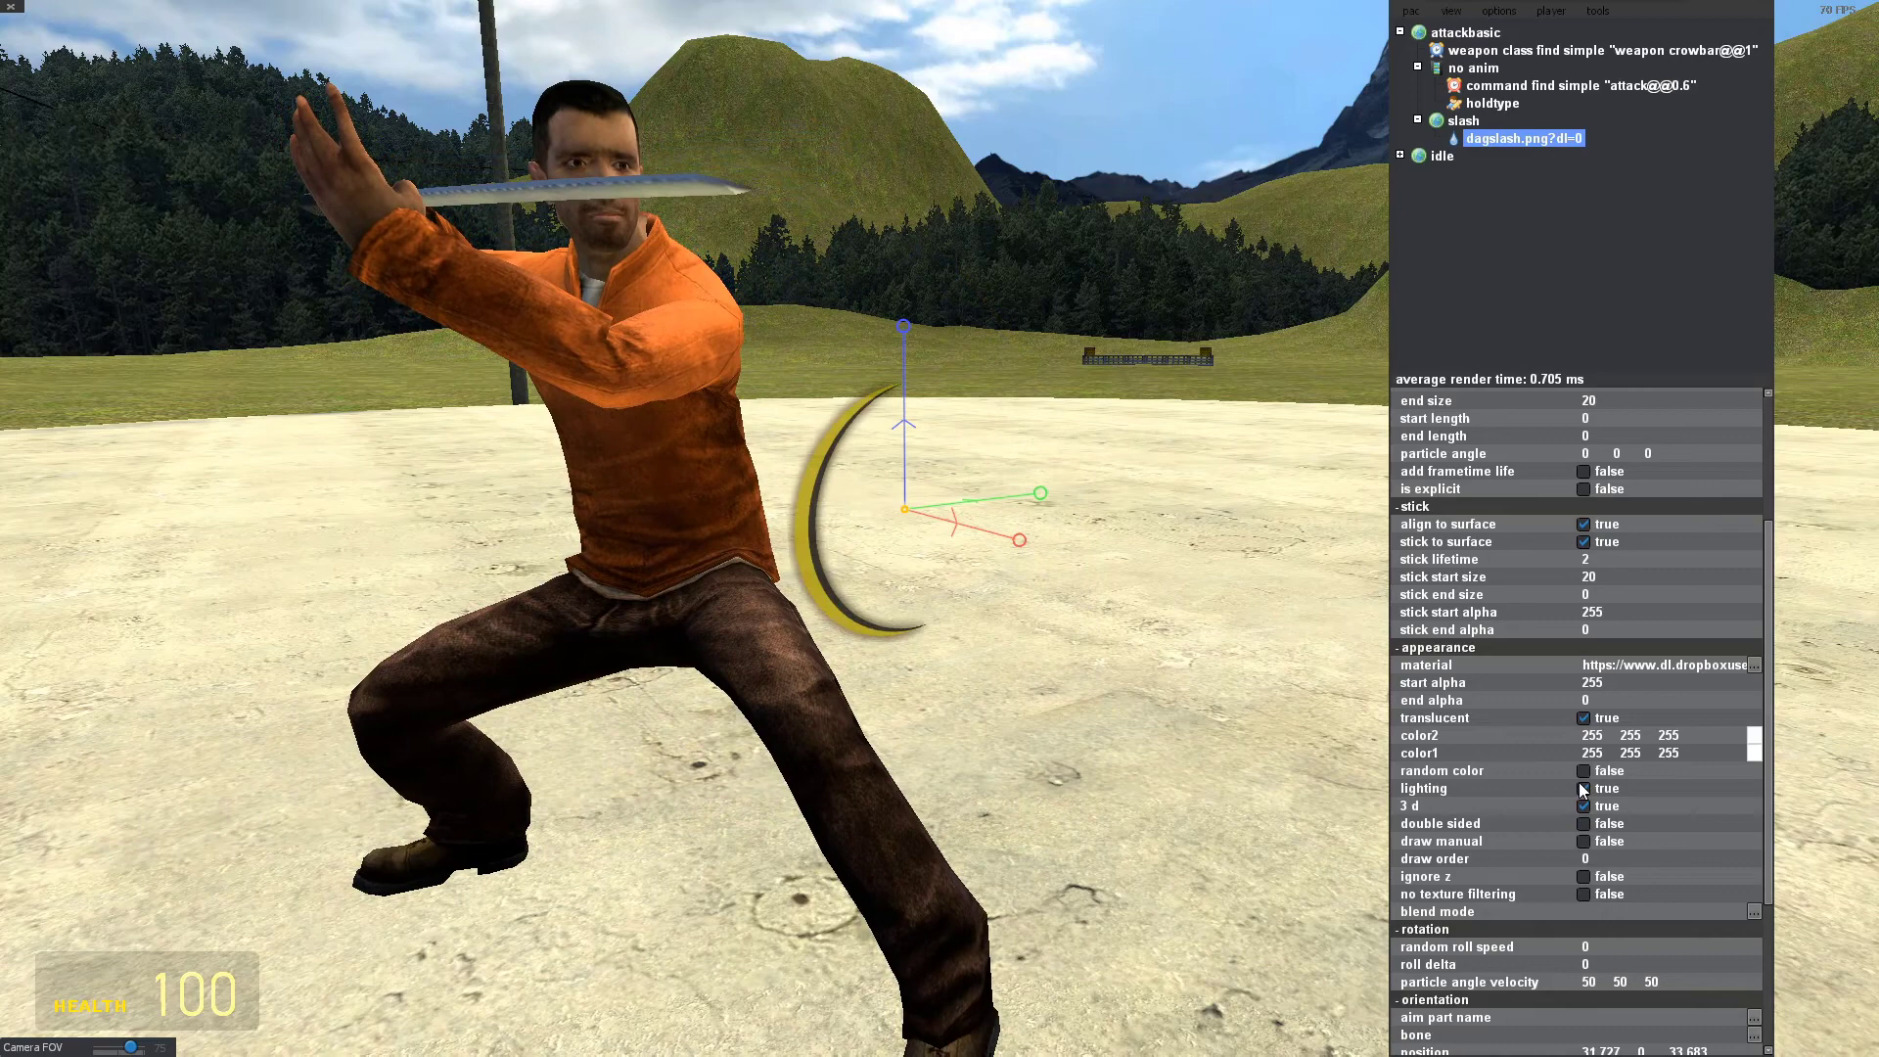
{"action": "left_click_drag", "start_coordinate": [962, 575], "coordinate": [888, 574]}
{"action": "key", "text": "w"}
{"action": "key", "text": "s"}
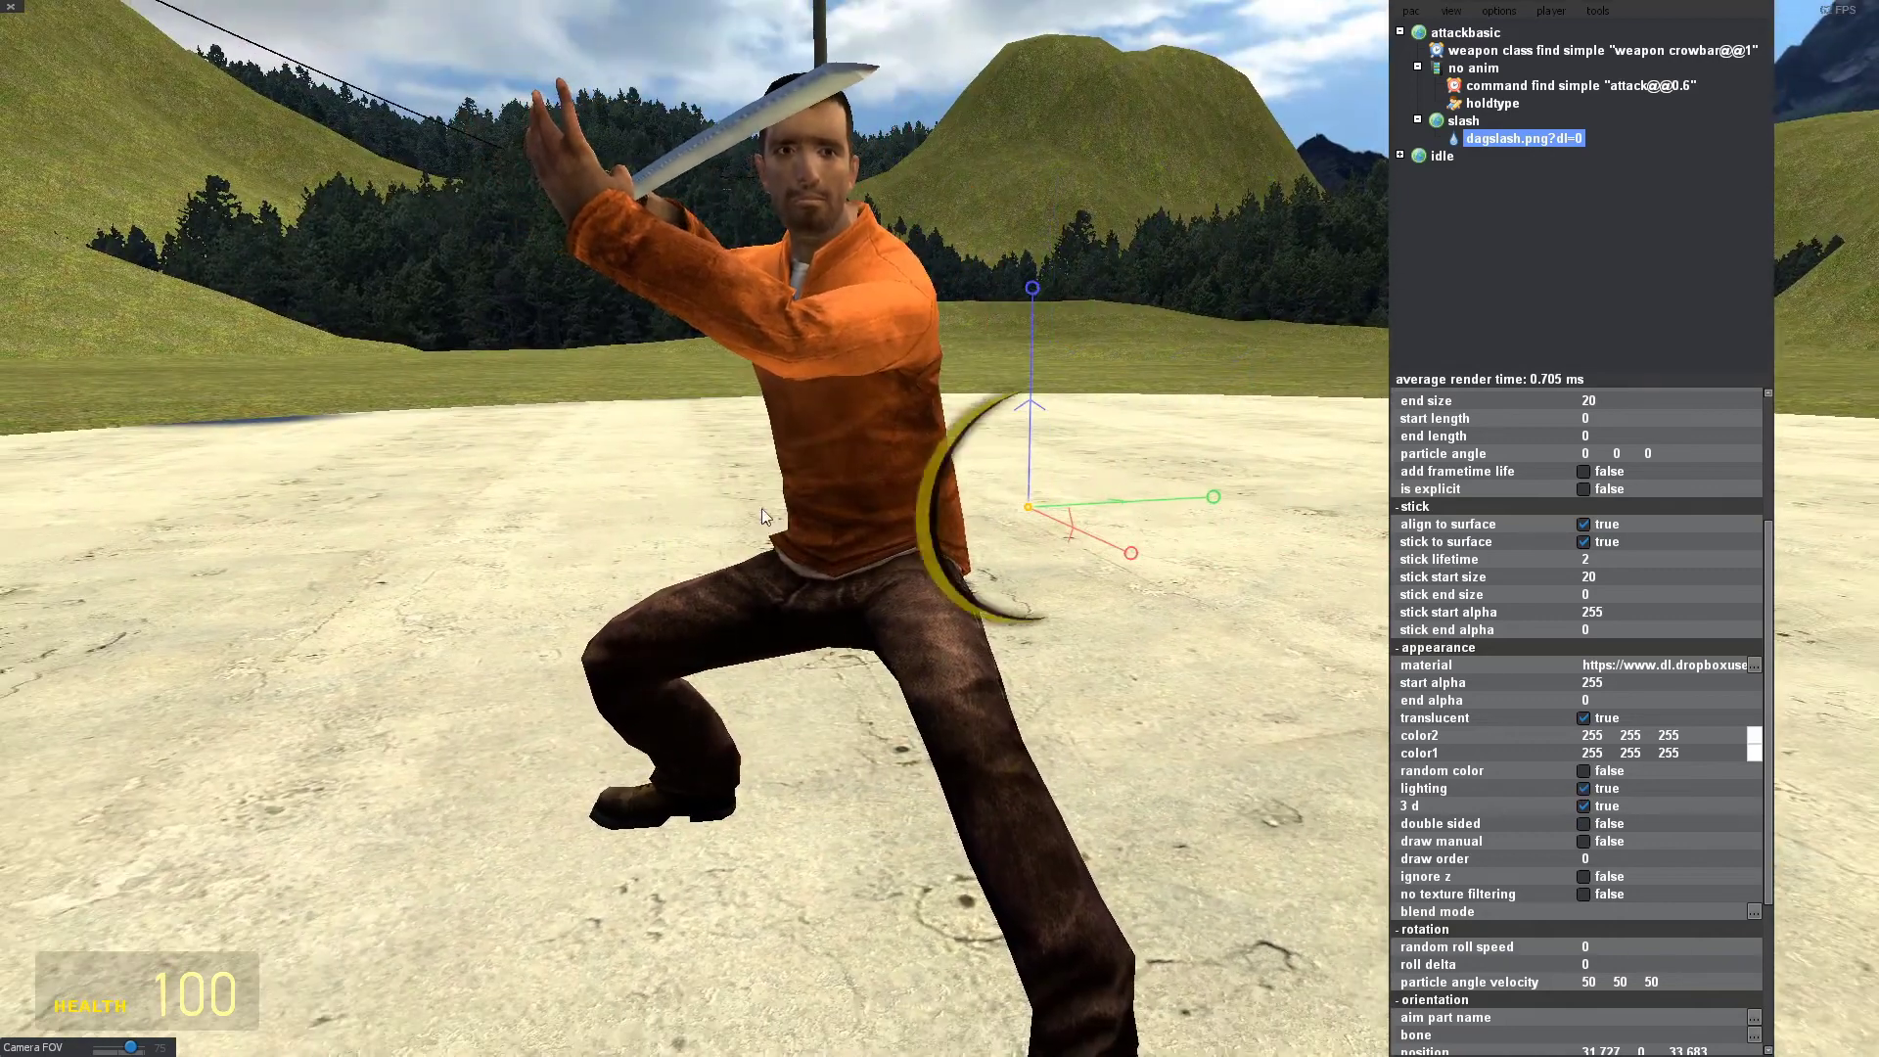
{"action": "left_click", "coordinate": [1582, 788]}
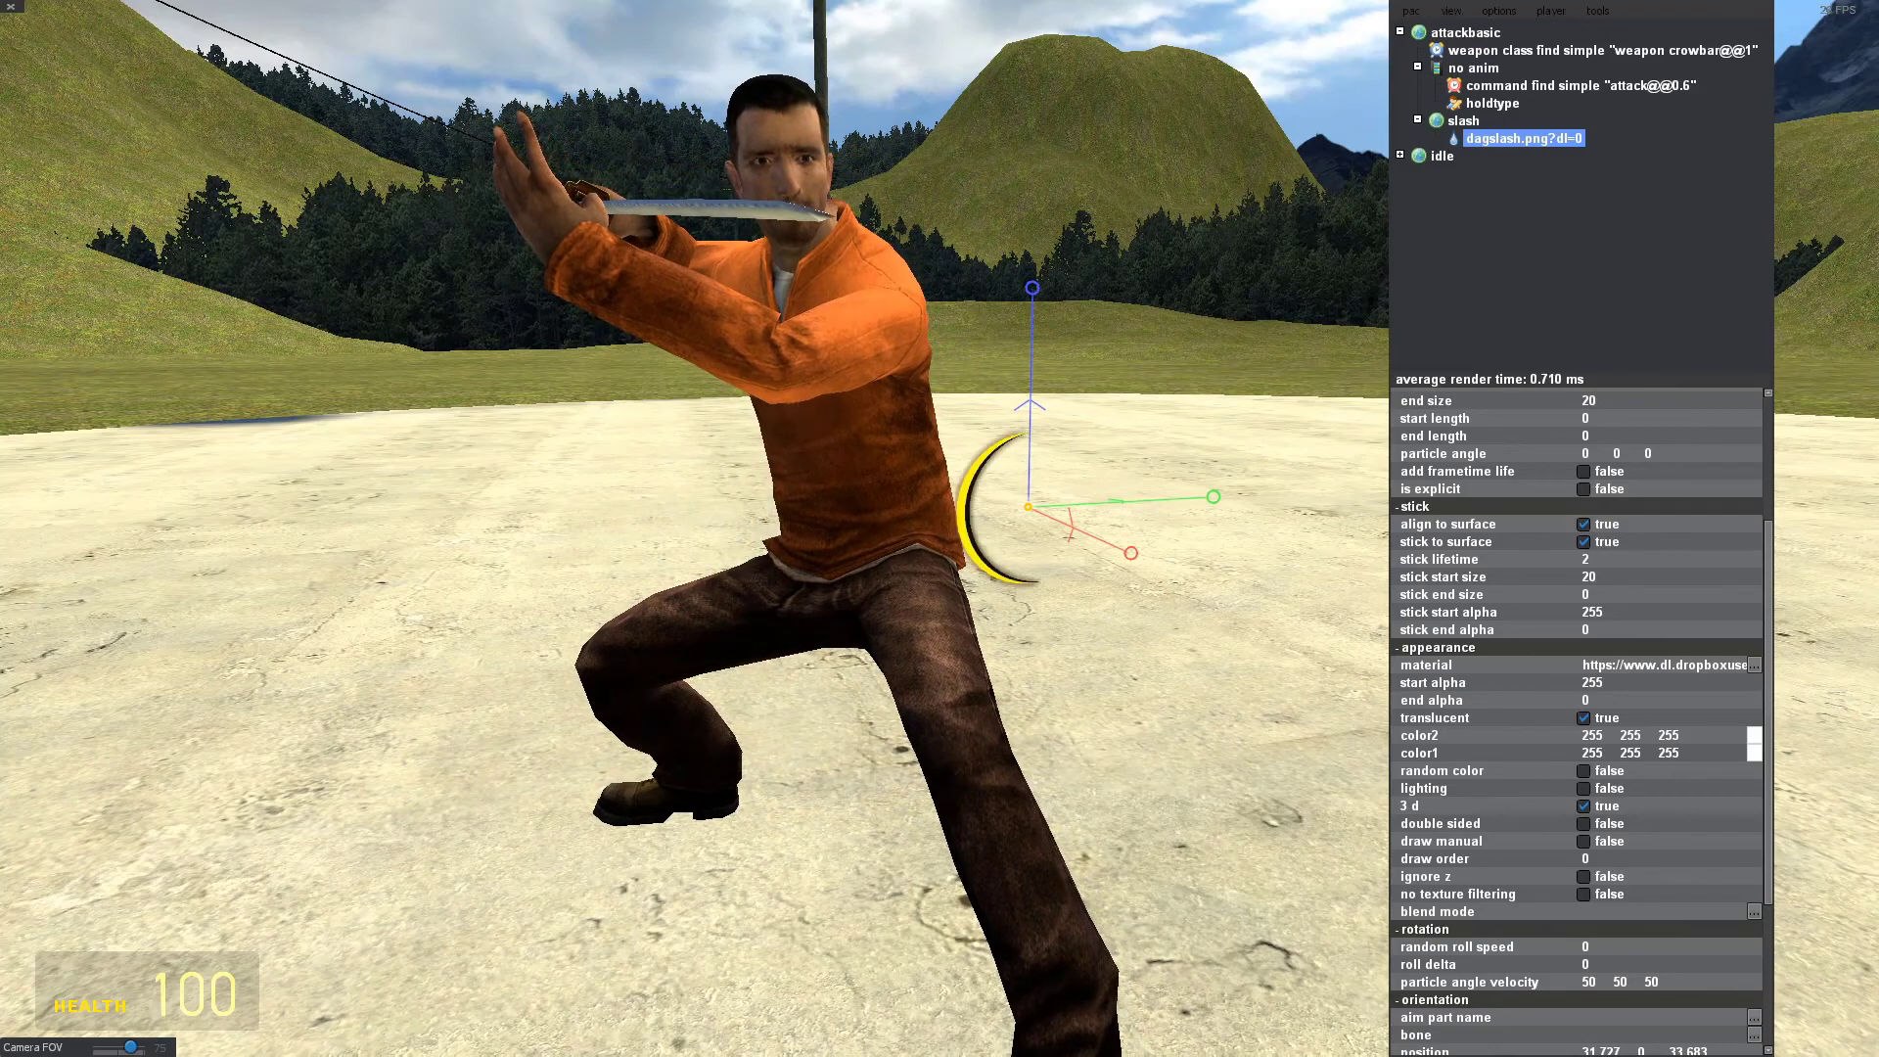
Examine from several sides how the slash particle spins and faces around its emitter.
{"action": "key", "text": "a"}
{"action": "left_click_drag", "start_coordinate": [756, 517], "coordinate": [941, 514]}
{"action": "key", "text": "s"}
{"action": "key", "text": "w"}
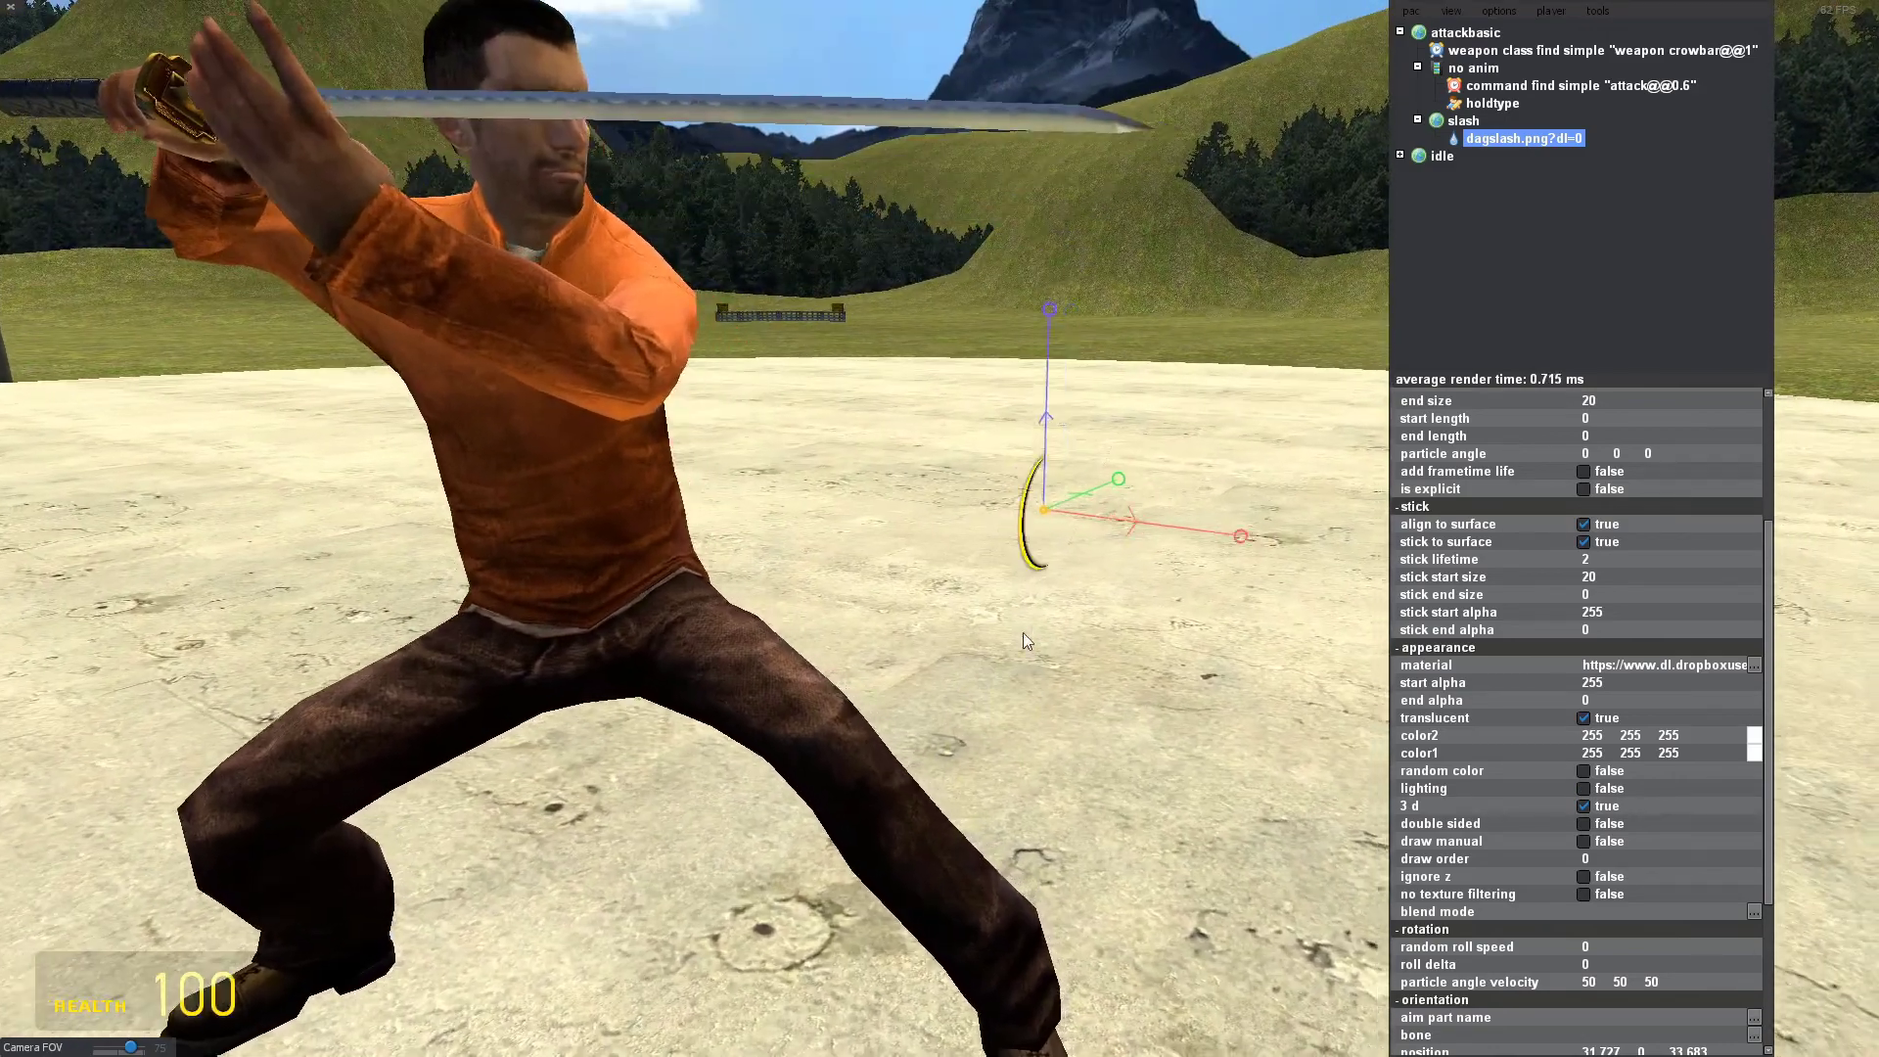
{"action": "left_click_drag", "start_coordinate": [1024, 632], "coordinate": [968, 638]}
{"action": "key", "text": "d"}
{"action": "left_click_drag", "start_coordinate": [941, 707], "coordinate": [1037, 681]}
{"action": "key", "text": "a"}
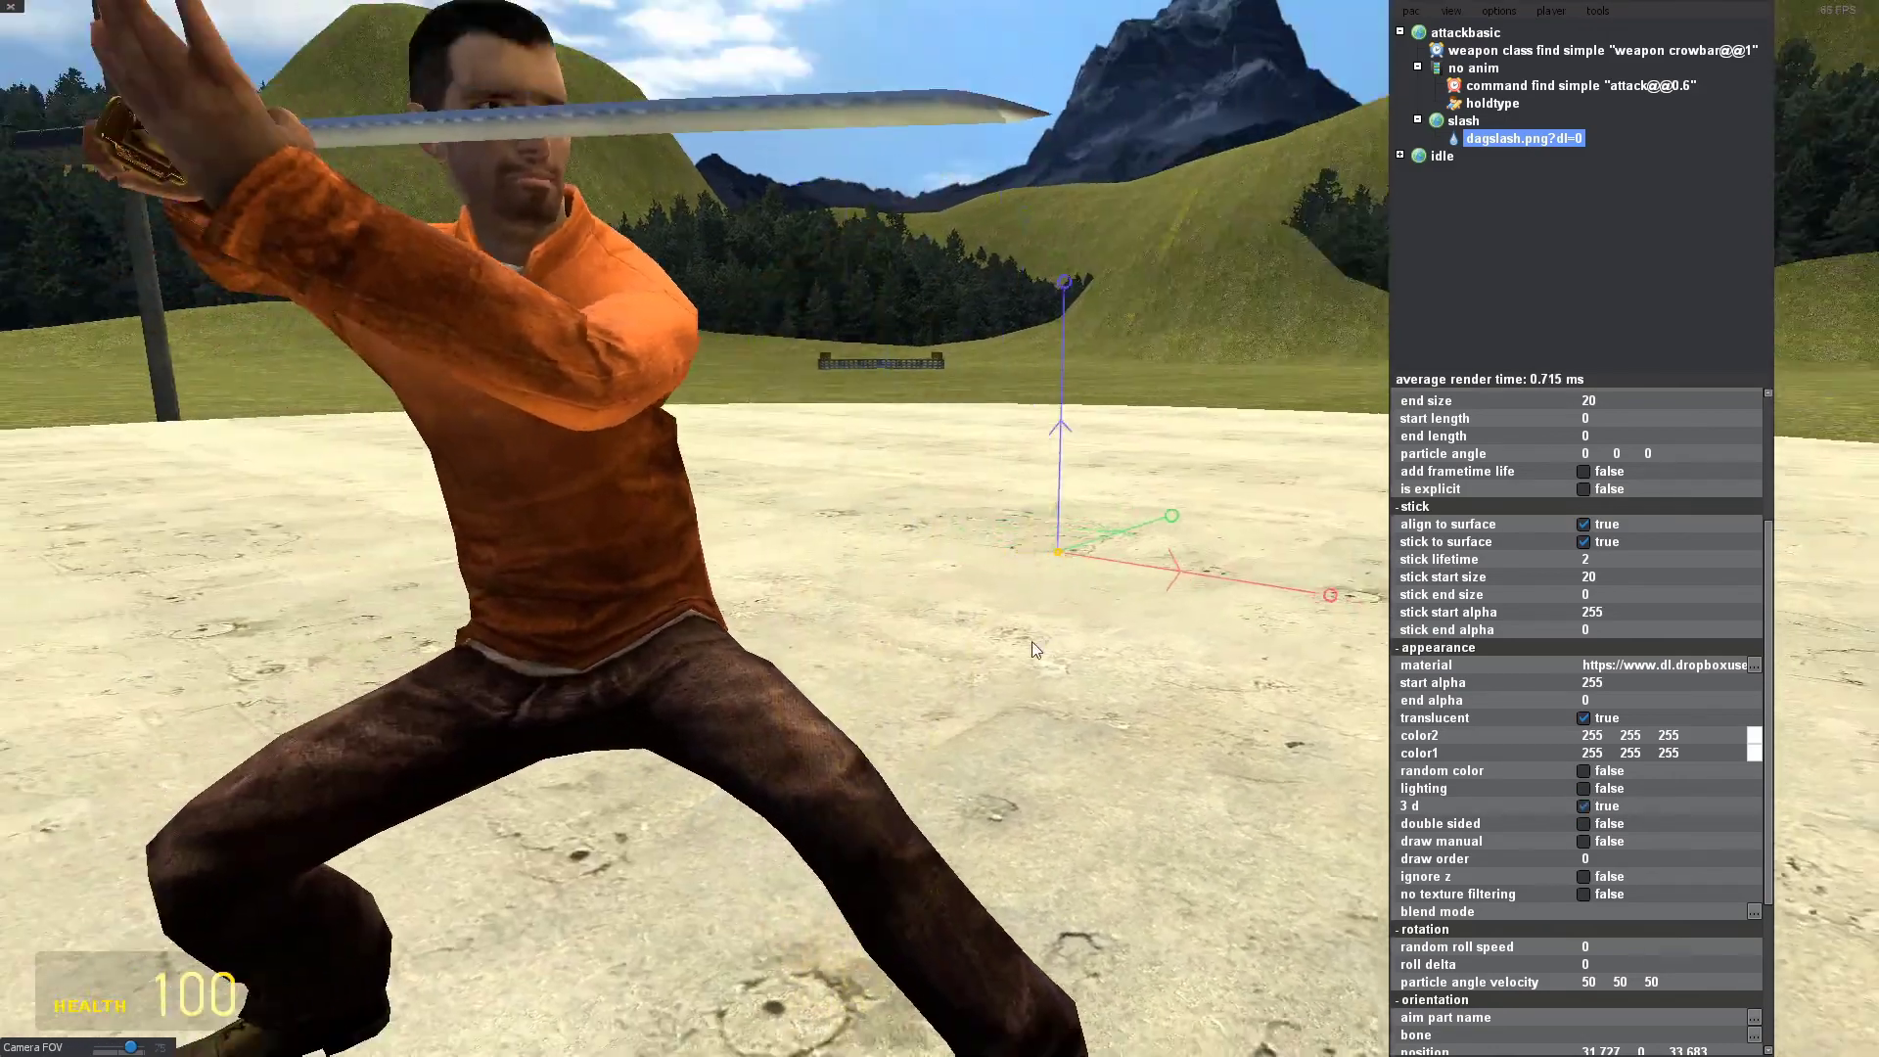
{"action": "key", "text": "s"}
{"action": "key", "text": "w"}
{"action": "key", "text": "a"}
{"action": "left_click_drag", "start_coordinate": [785, 735], "coordinate": [926, 734]}
{"action": "key", "text": "w"}
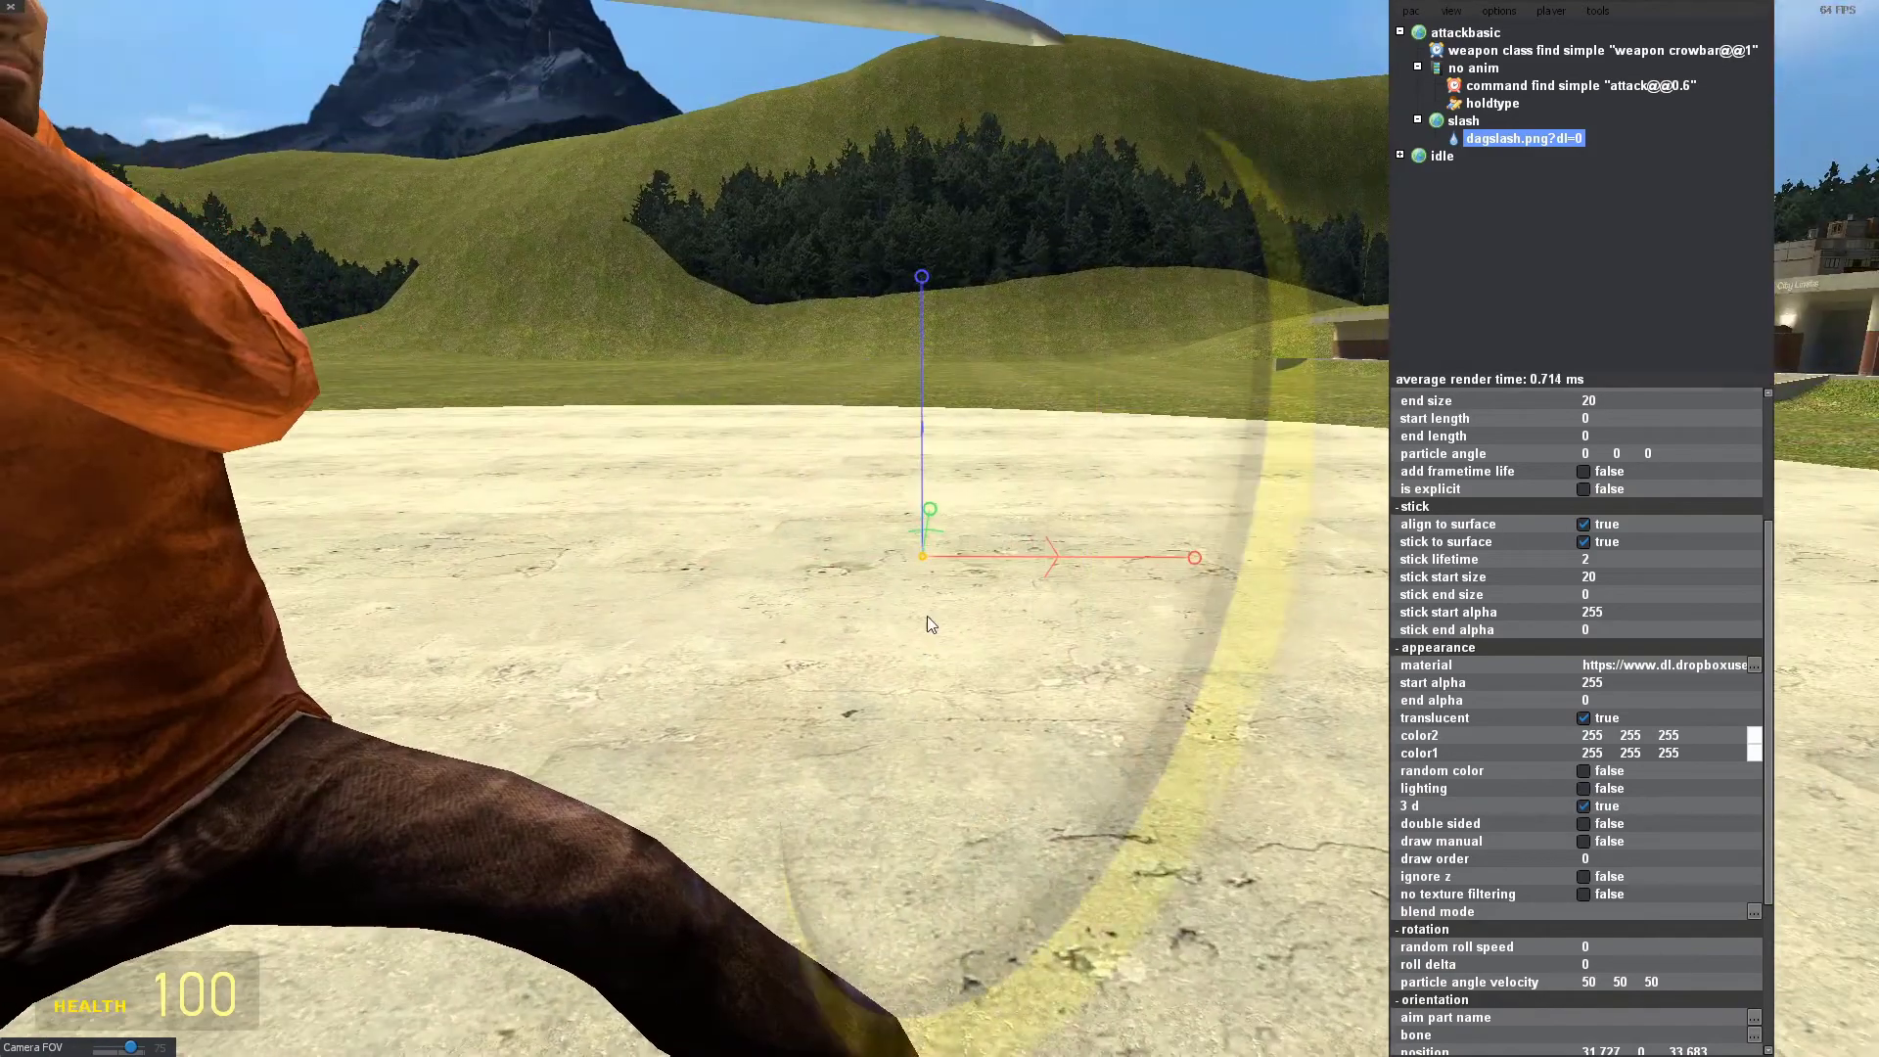
{"action": "key", "text": "w"}
{"action": "key", "text": "s"}
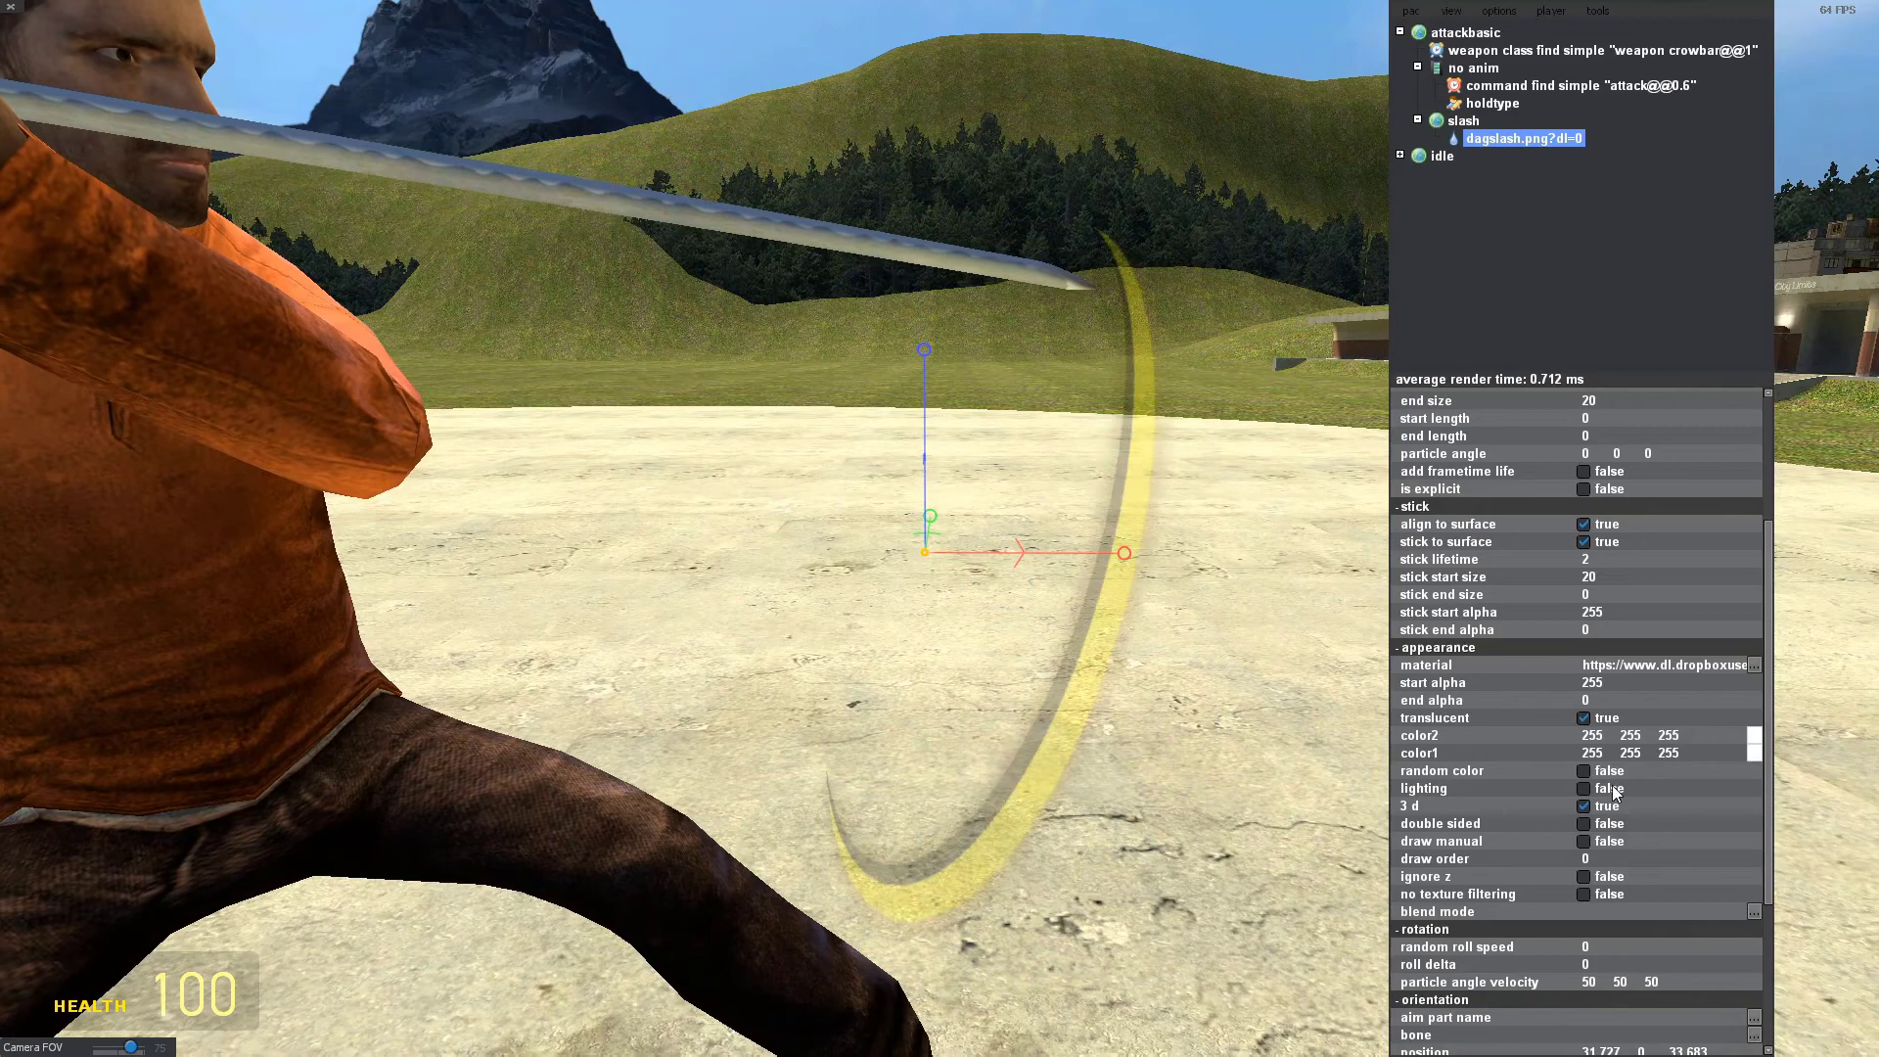
Set the slash particle's angle velocity to 0 on all three axes and check it from the front.
{"action": "left_click_drag", "start_coordinate": [1769, 849], "coordinate": [1777, 954]}
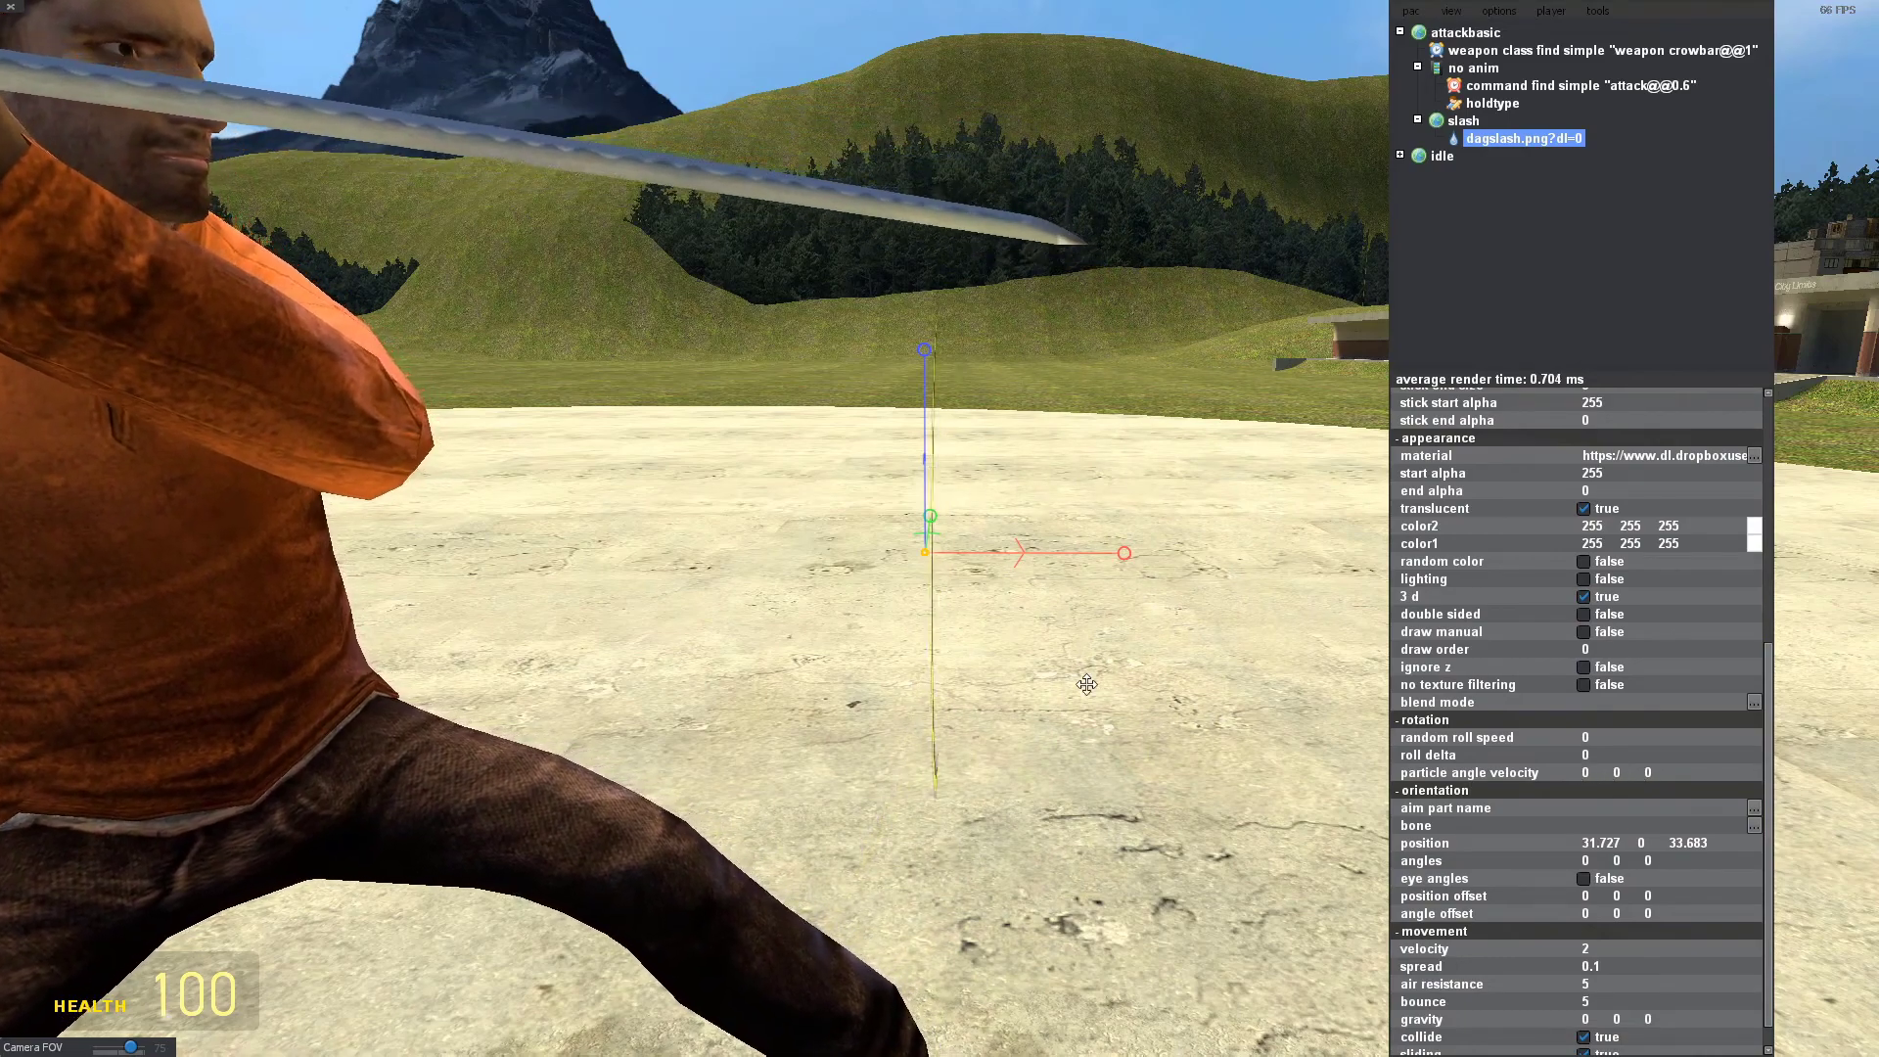
{"action": "key", "text": "d"}
{"action": "left_click_drag", "start_coordinate": [1086, 685], "coordinate": [810, 692]}
{"action": "key", "text": "s"}
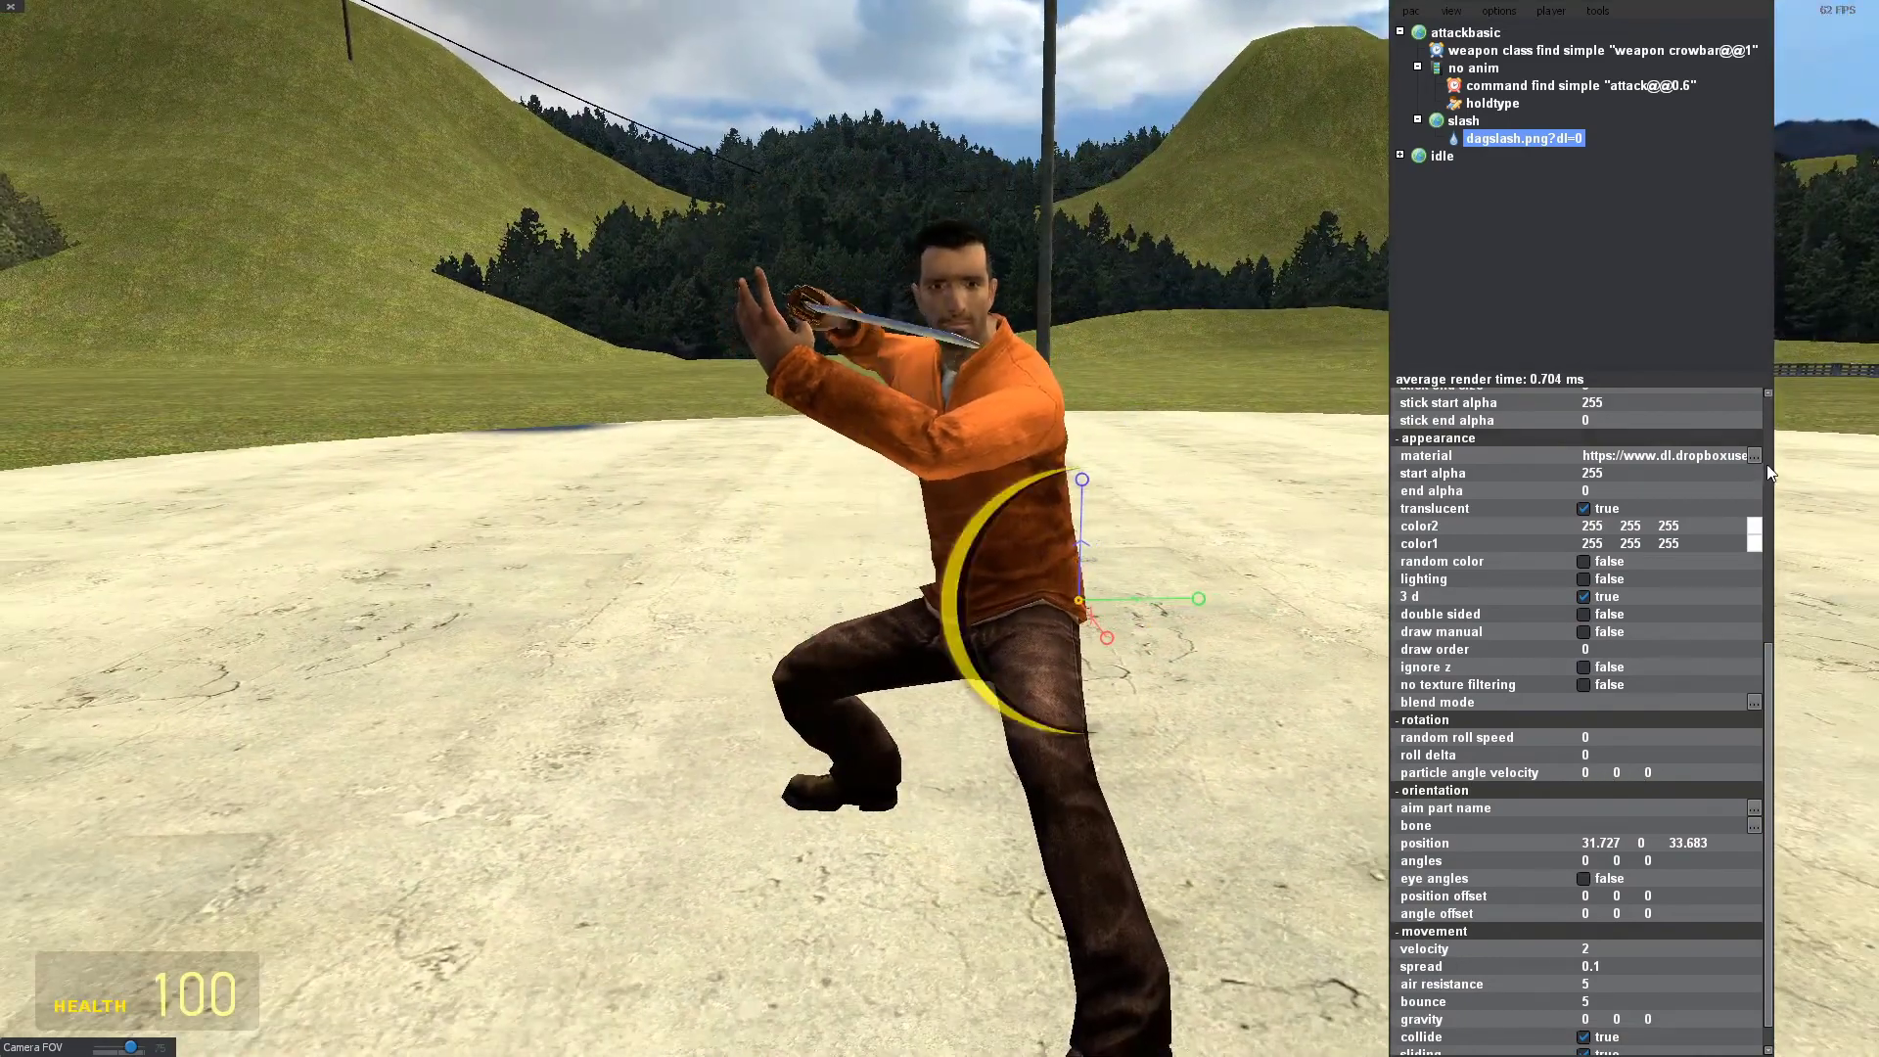
Set the slash particle's particle angle to 90, 90, 0 and check it from the character's side and front.
{"action": "left_click", "coordinate": [1769, 464]}
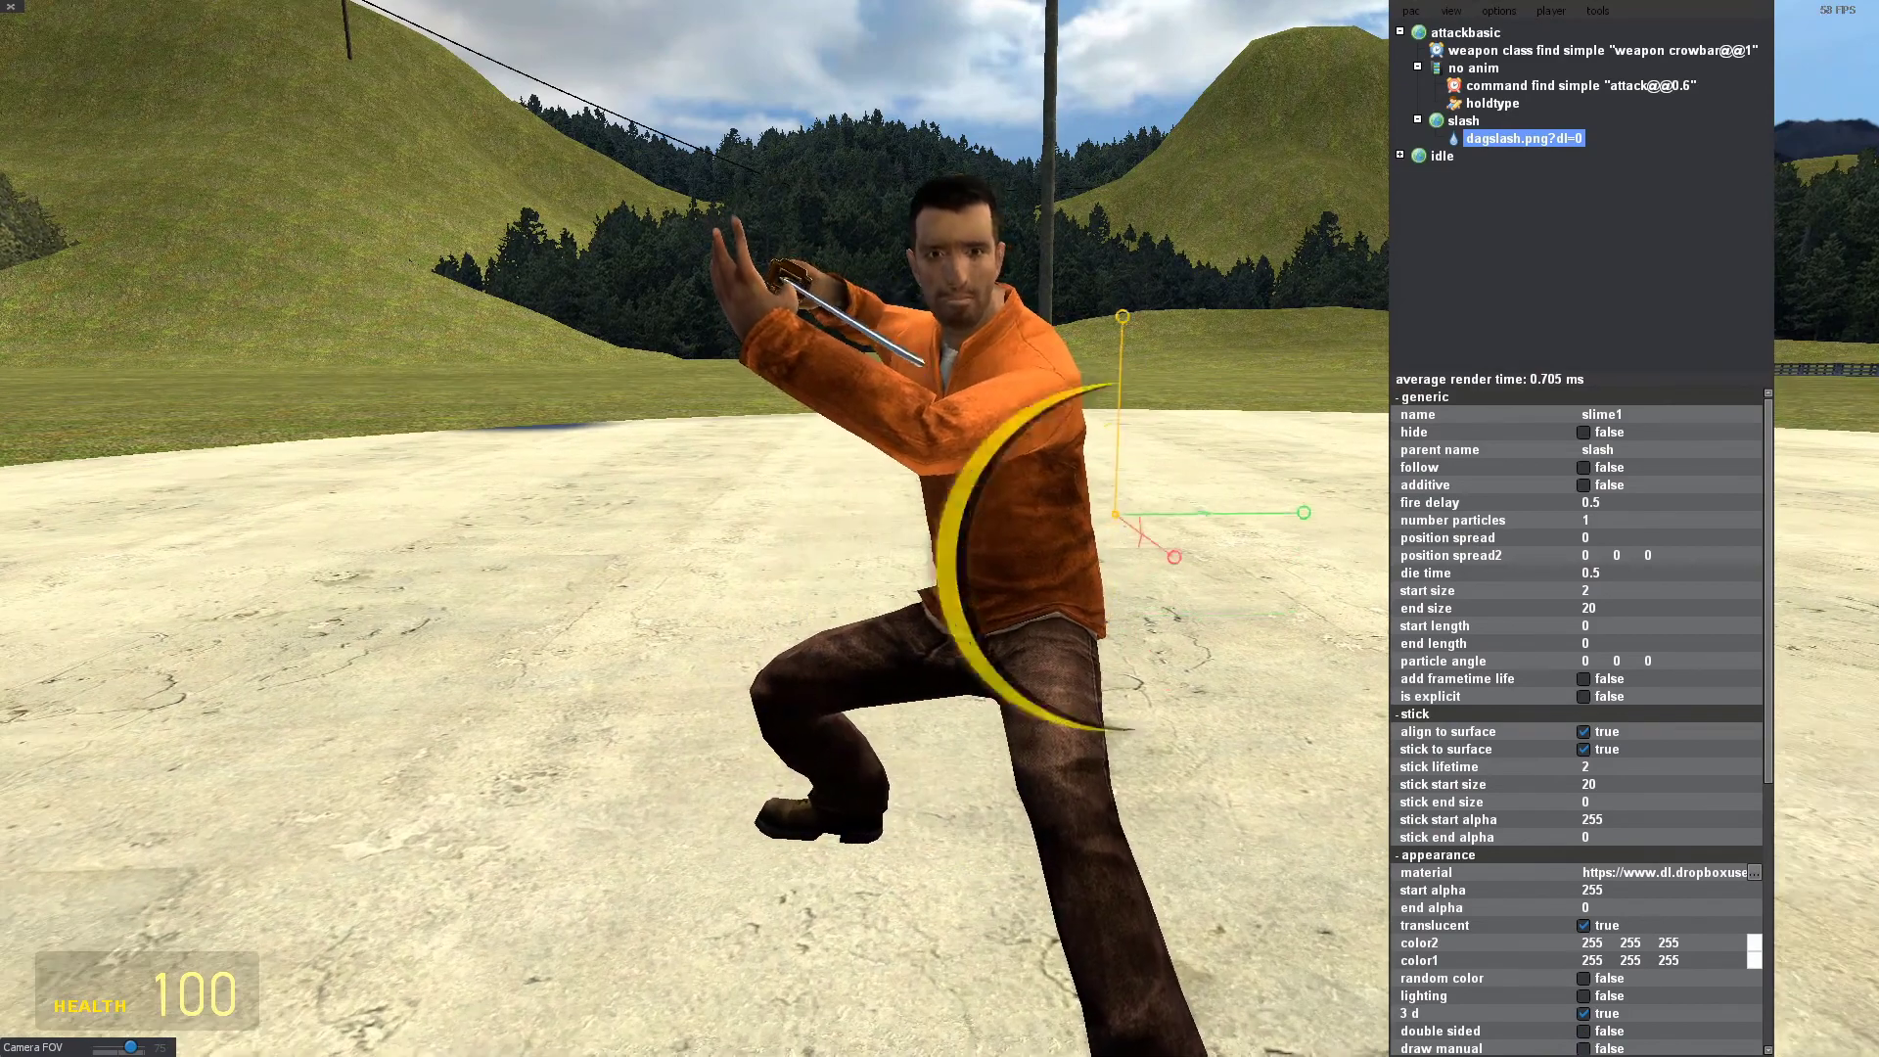
{"action": "key", "text": "s"}
{"action": "key", "text": "d"}
{"action": "left_click_drag", "start_coordinate": [1024, 448], "coordinate": [914, 502]}
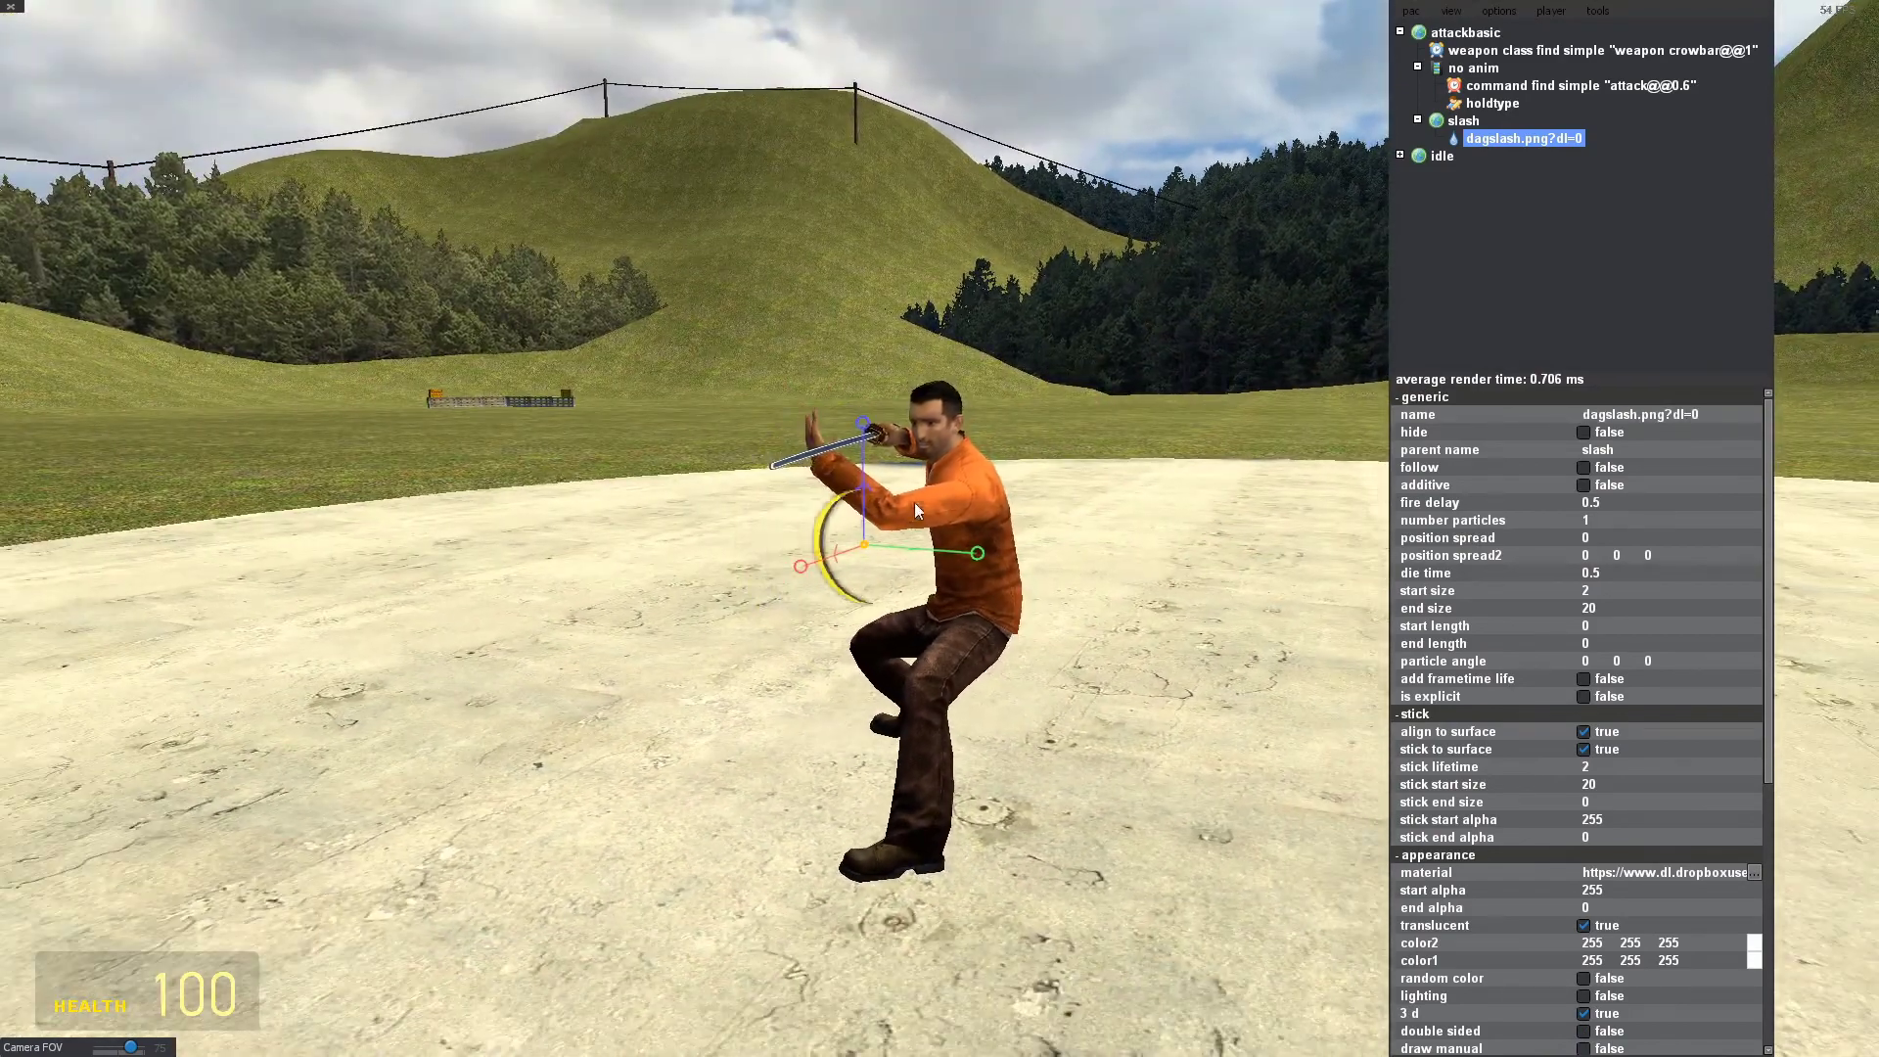
{"action": "left_click_drag", "start_coordinate": [1171, 547], "coordinate": [1345, 627]}
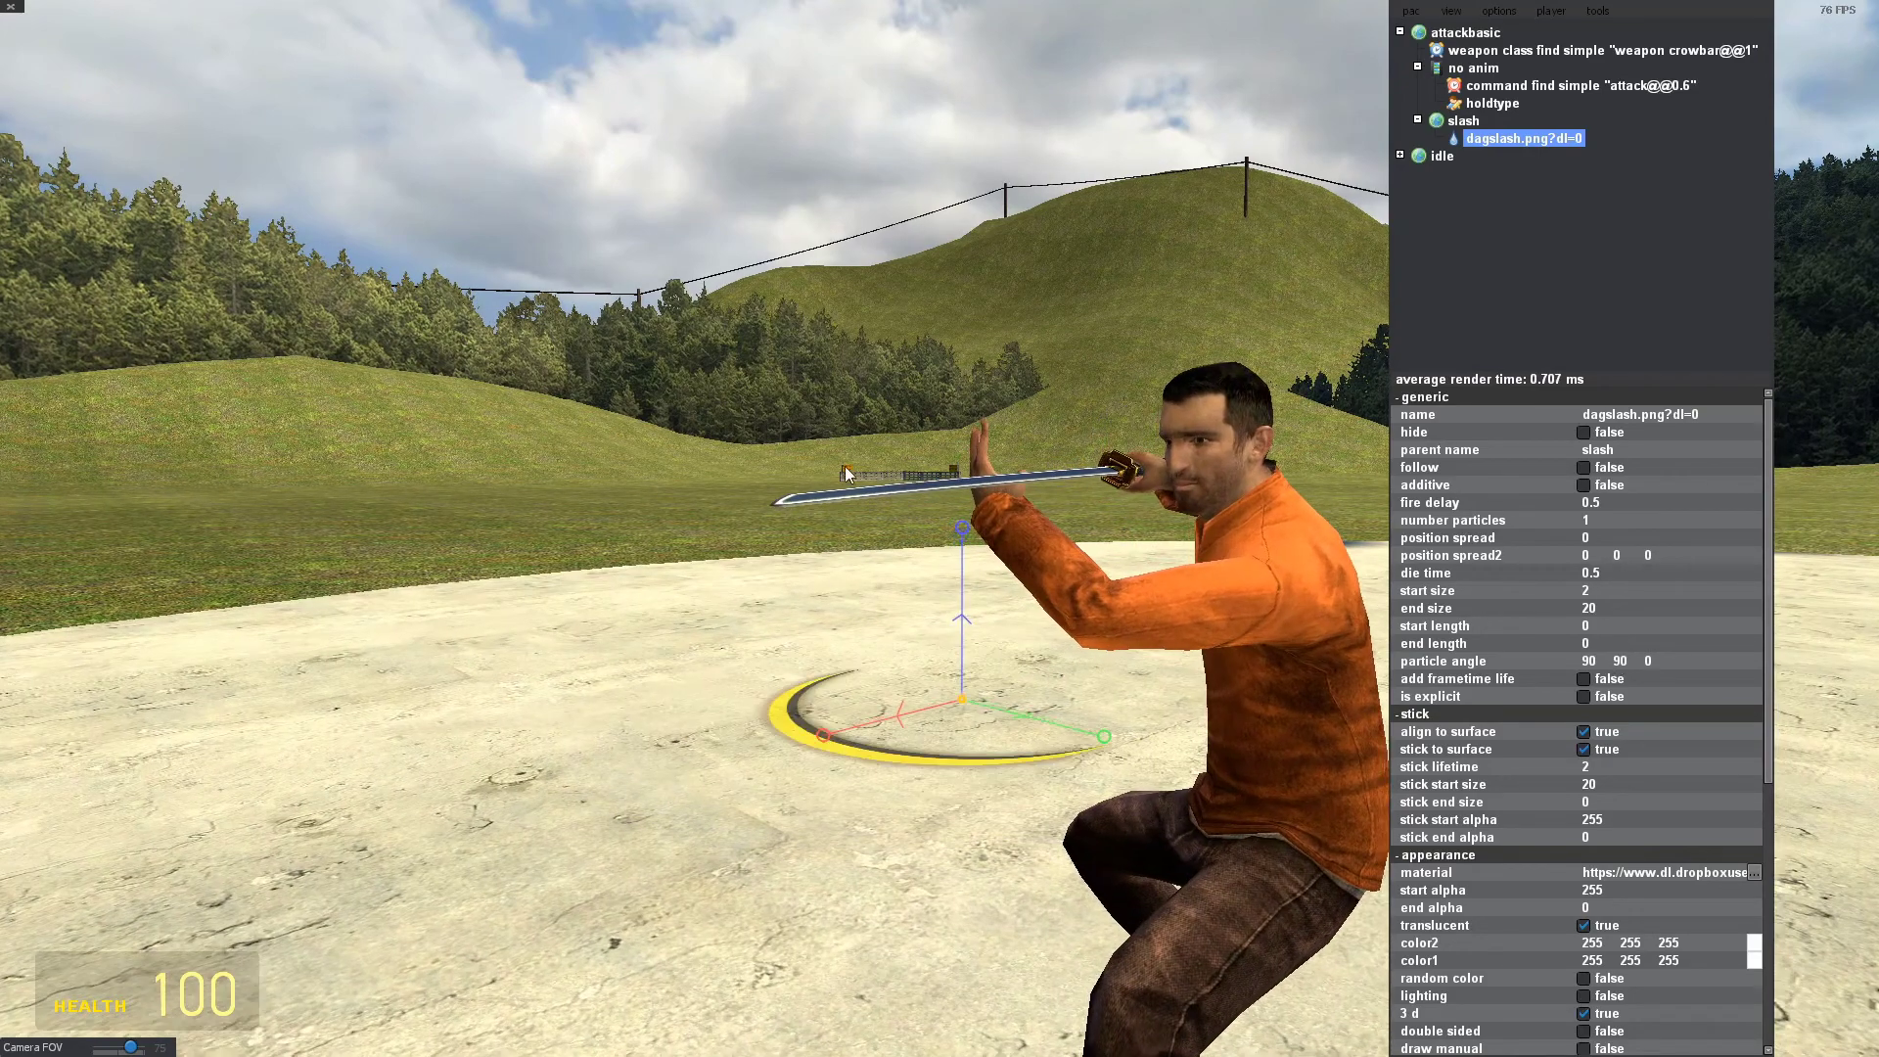
{"action": "left_click_drag", "start_coordinate": [844, 470], "coordinate": [943, 561]}
{"action": "key", "text": "a"}
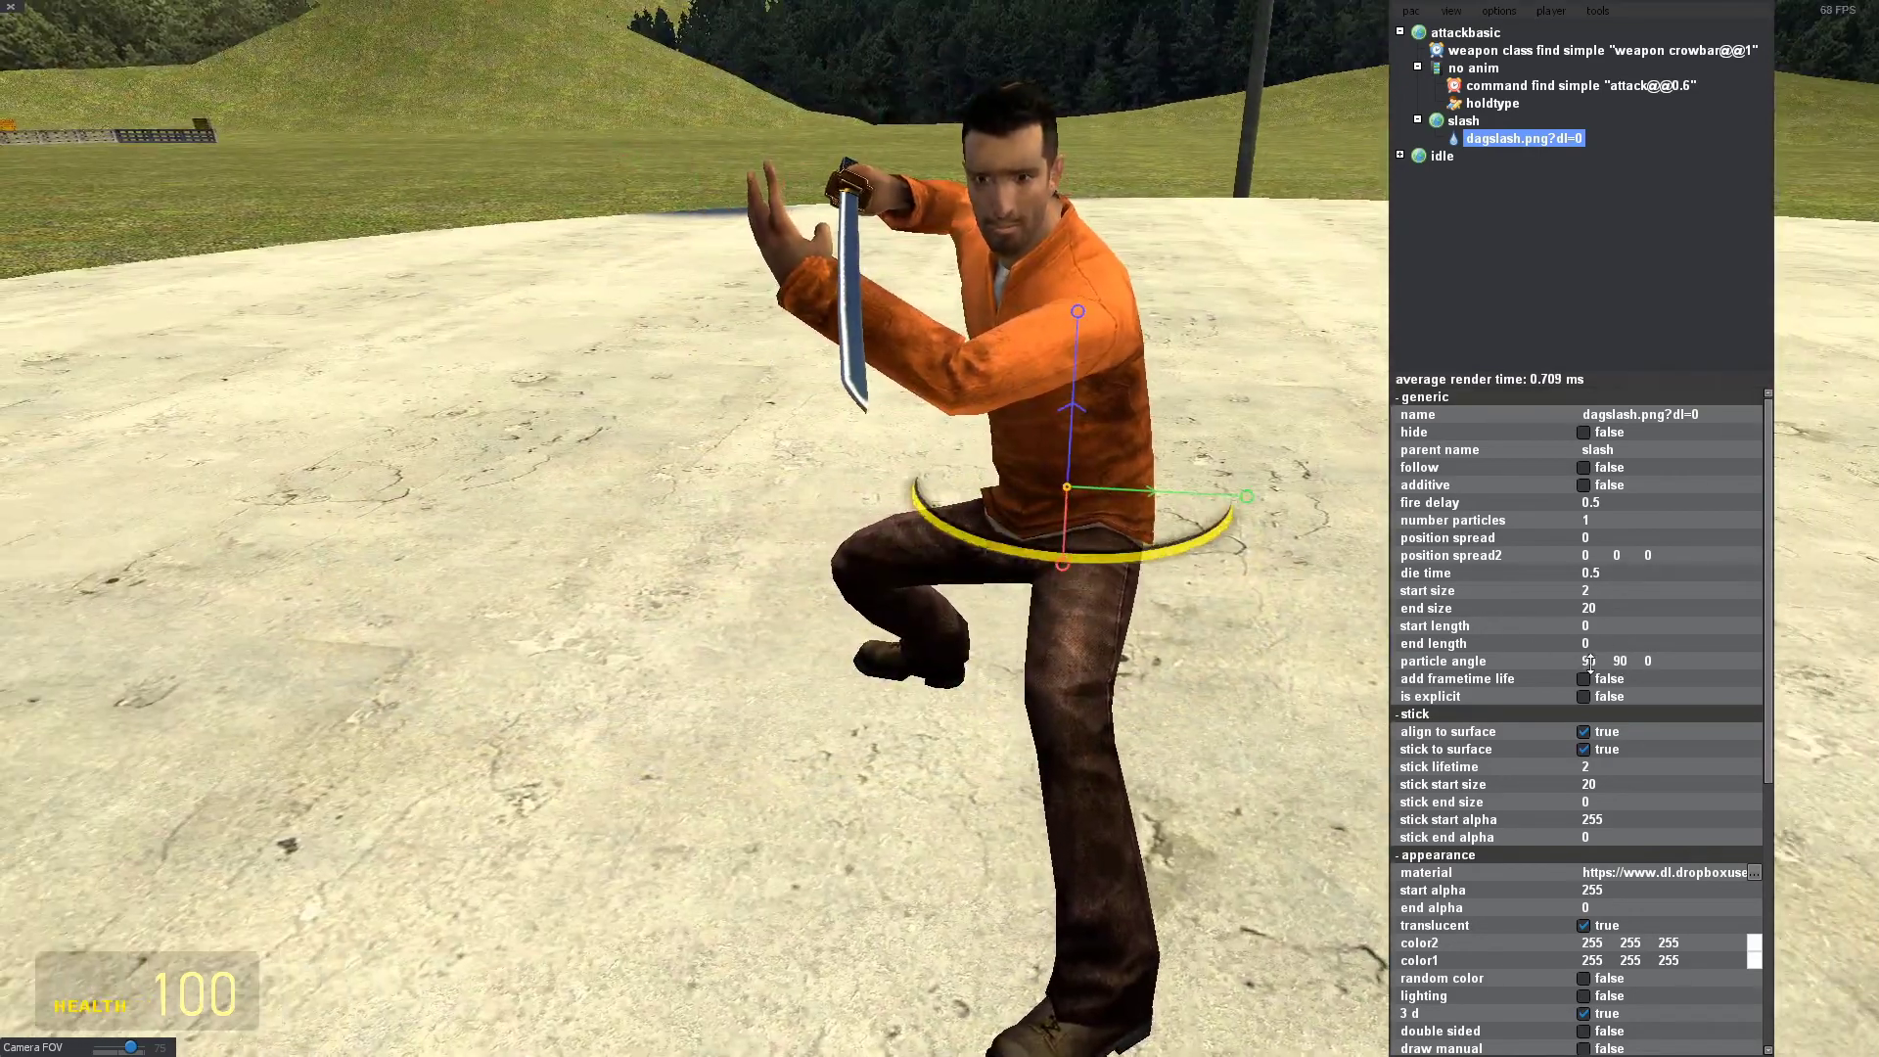
Tilt the slash particle by setting the first value of its particle angle to 104.1, and check it around the character.
{"action": "left_click_drag", "start_coordinate": [1585, 658], "coordinate": [1577, 526]}
{"action": "key", "text": "d"}
{"action": "left_click_drag", "start_coordinate": [1076, 724], "coordinate": [947, 654]}
{"action": "key", "text": "a"}
{"action": "key", "text": "a"}
{"action": "key", "text": "d"}
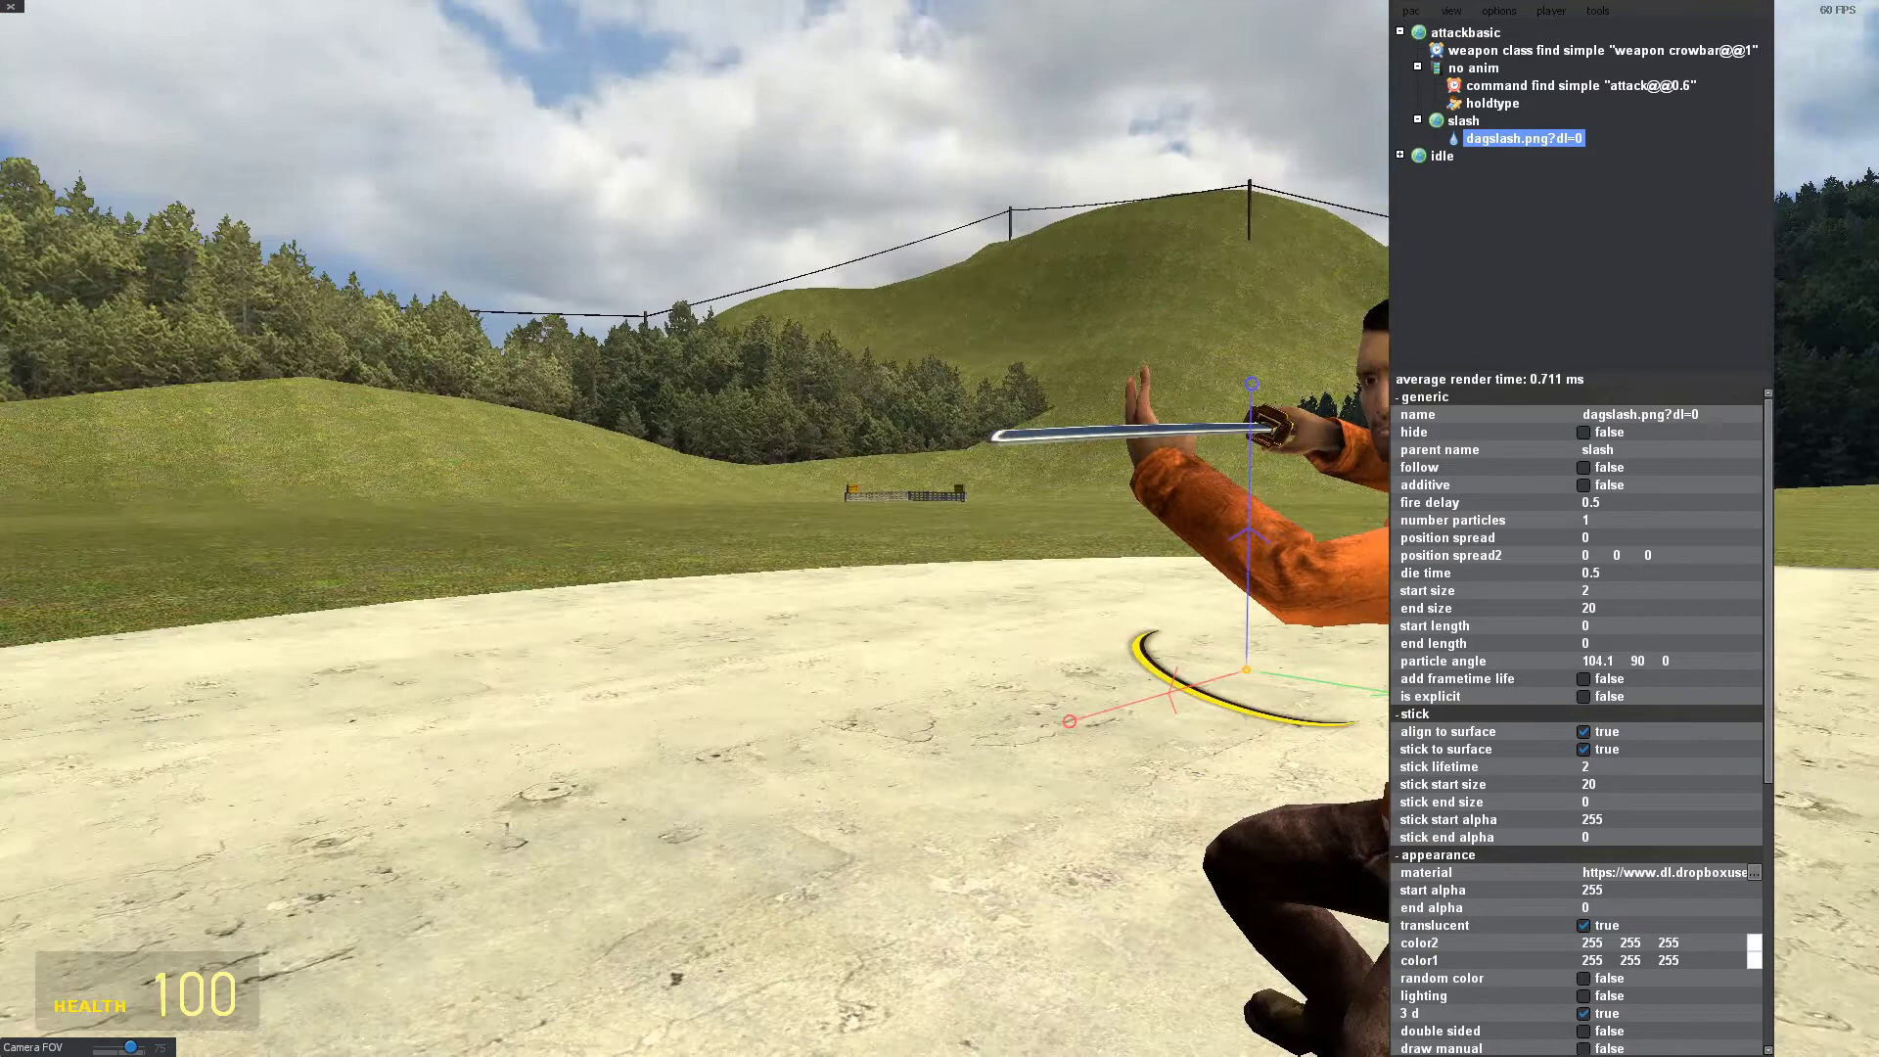
Set the slash particle's end size to 60 and its start size to 55.
{"action": "key", "text": "s"}
{"action": "key", "text": "d"}
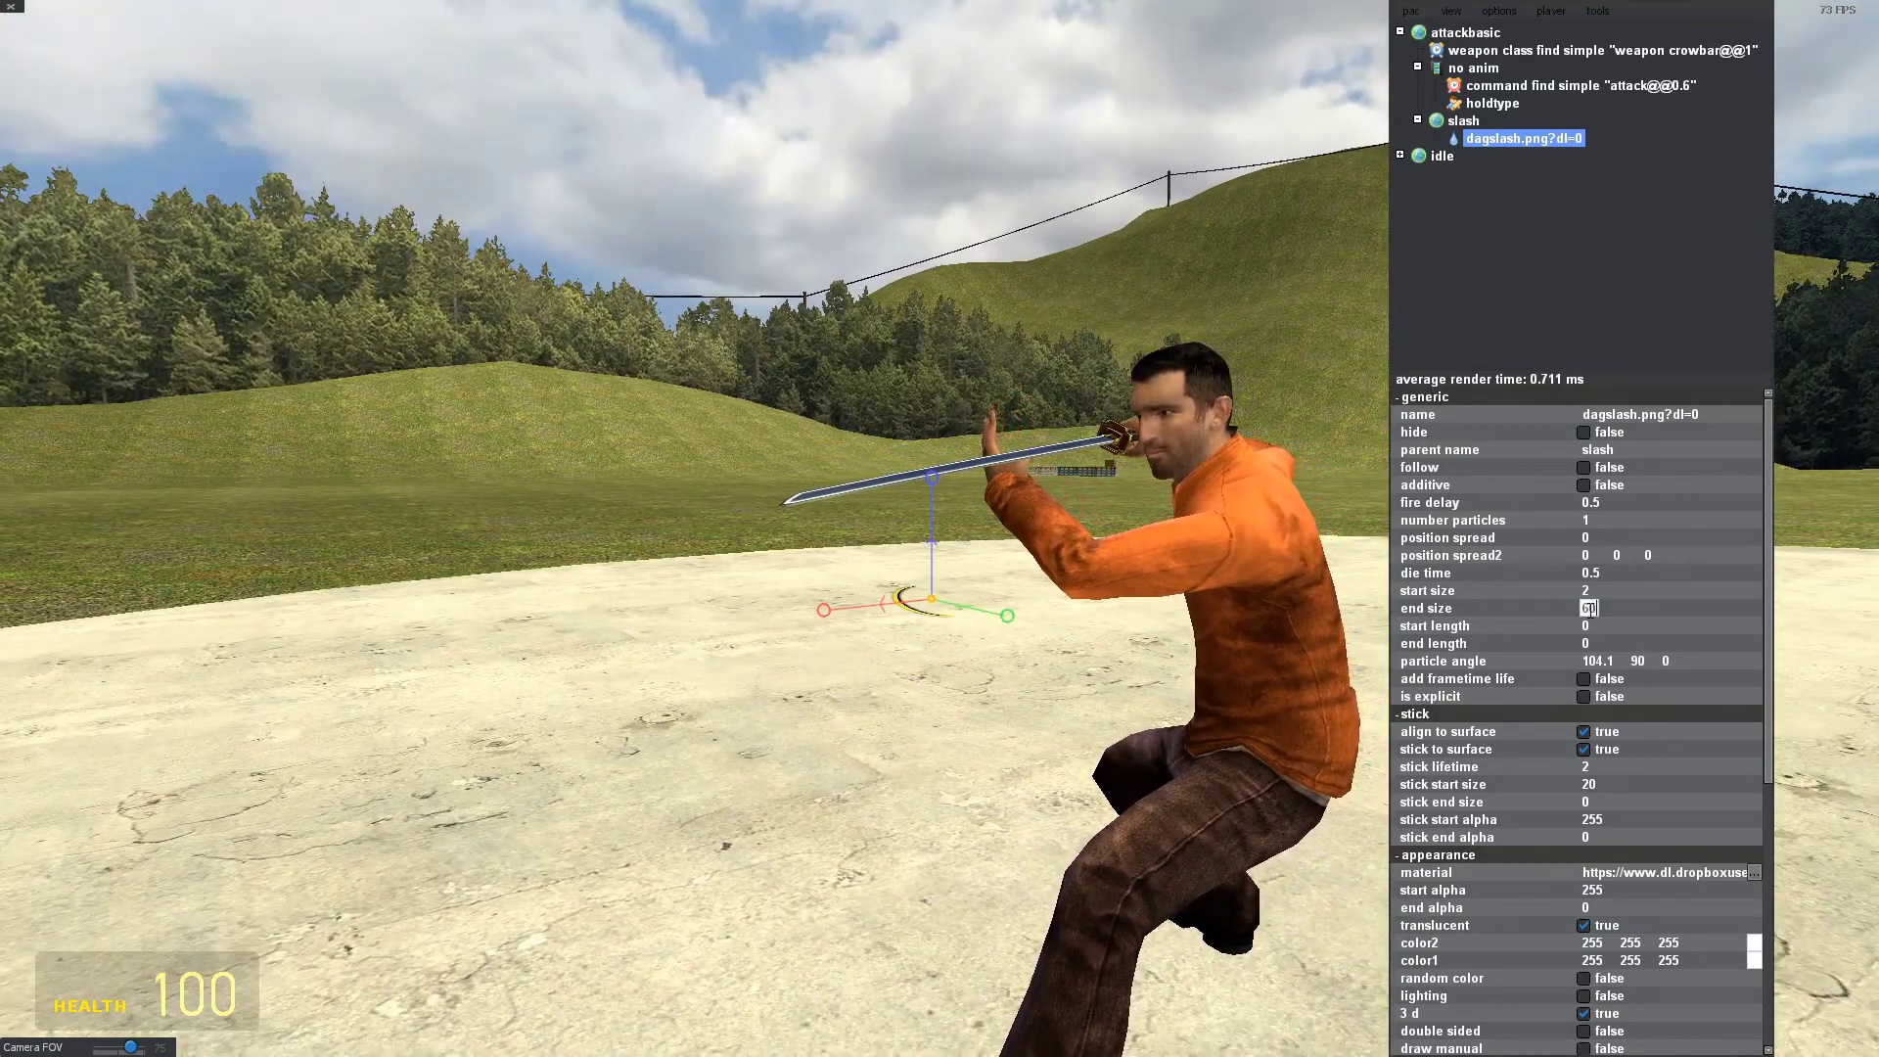
{"action": "double_click", "coordinate": [1595, 593]}
{"action": "type", "text": "s"}
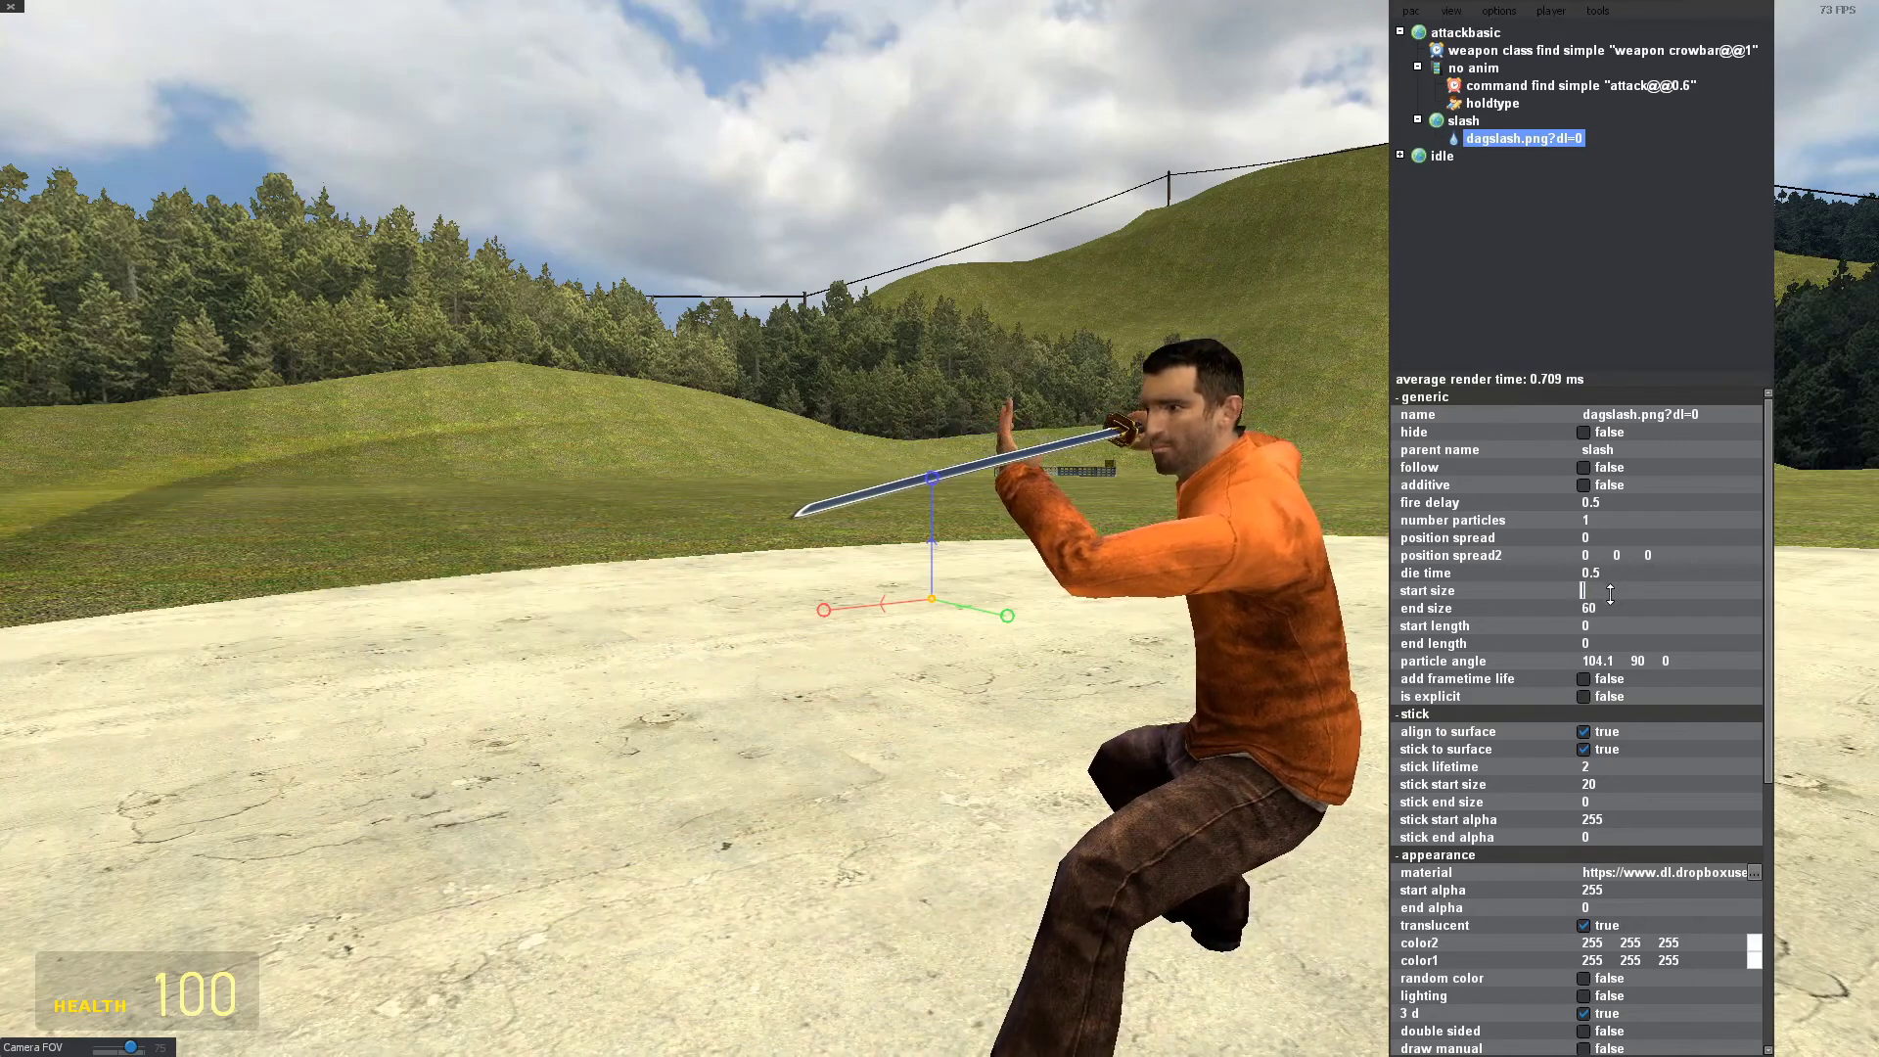
{"action": "type", "text": "55"}
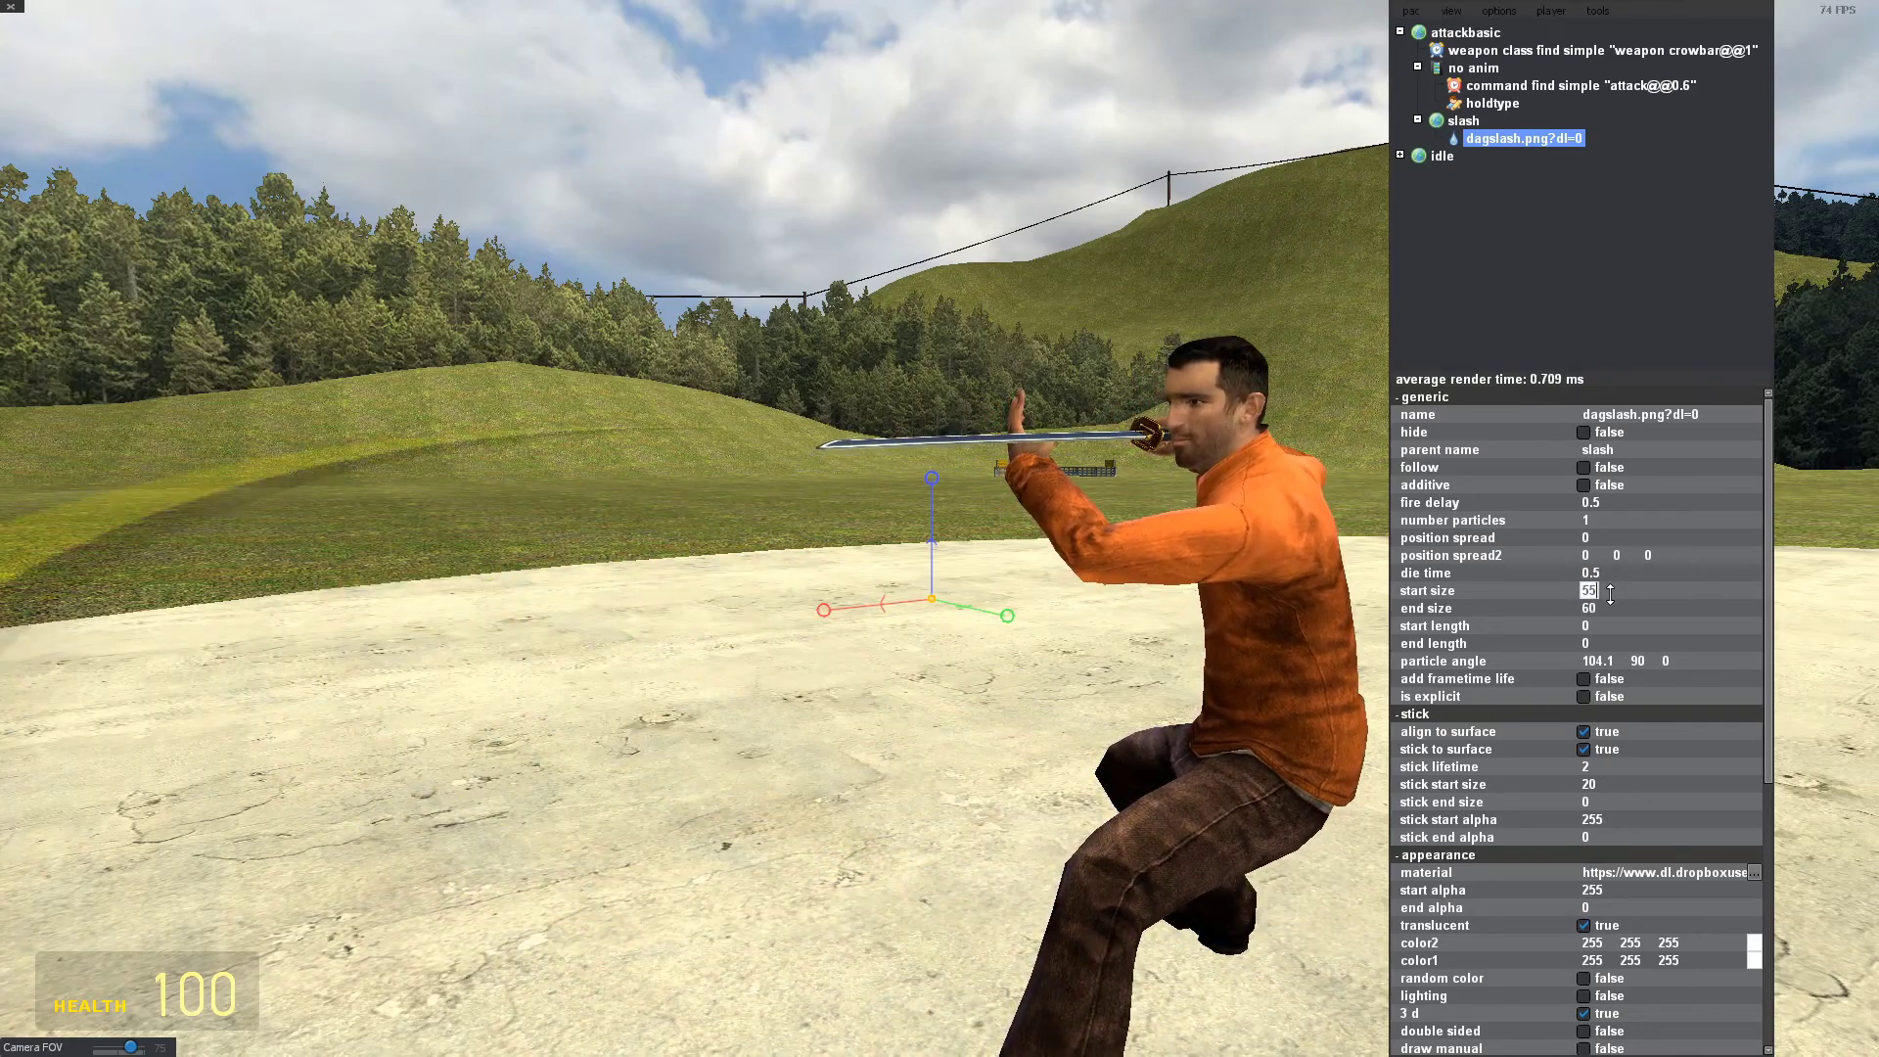
{"action": "key", "text": "Return"}
Move the slash particle in to the character's body, at position 8.277, 0, 39.43.
{"action": "key", "text": "s"}
{"action": "left_click_drag", "start_coordinate": [947, 673], "coordinate": [935, 614]}
{"action": "left_click_drag", "start_coordinate": [1065, 497], "coordinate": [773, 418]}
{"action": "key", "text": "s"}
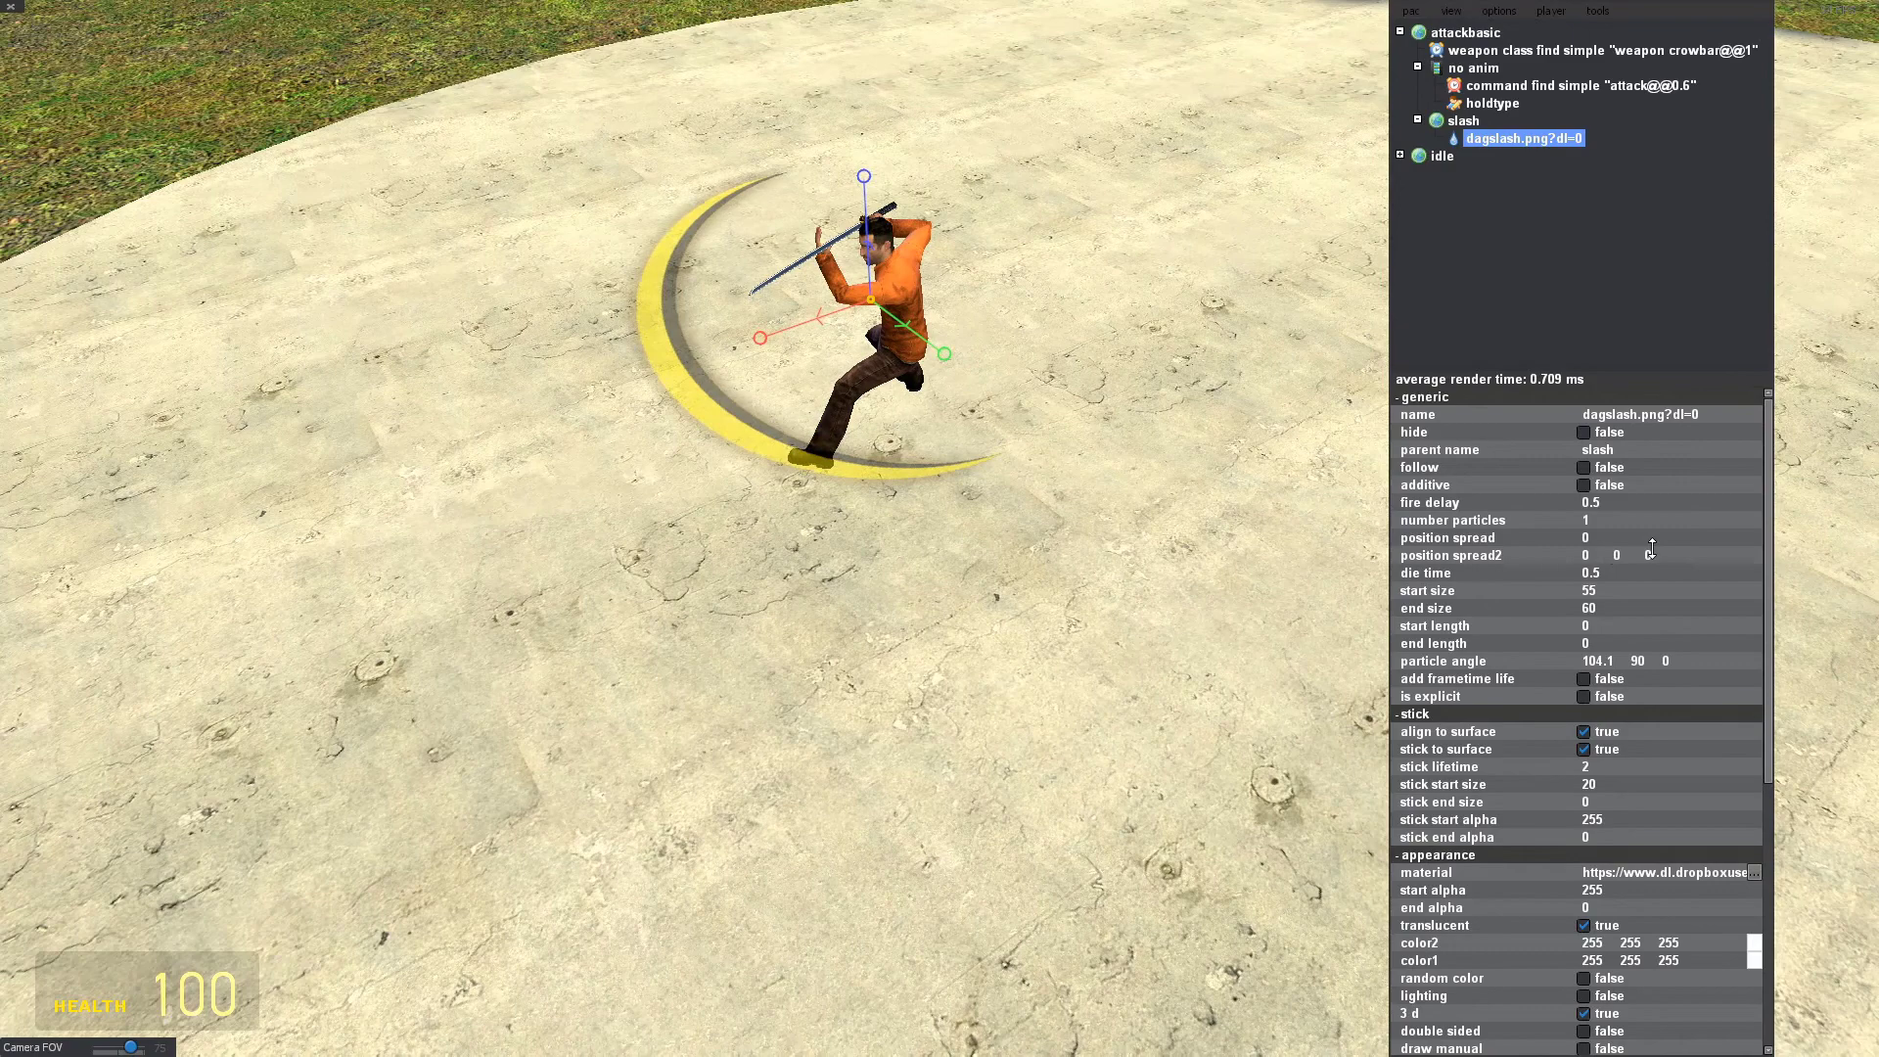
Set the third value of the slash particle's particle angle velocity to 260.6.
{"action": "left_click_drag", "start_coordinate": [1769, 556], "coordinate": [1779, 867]}
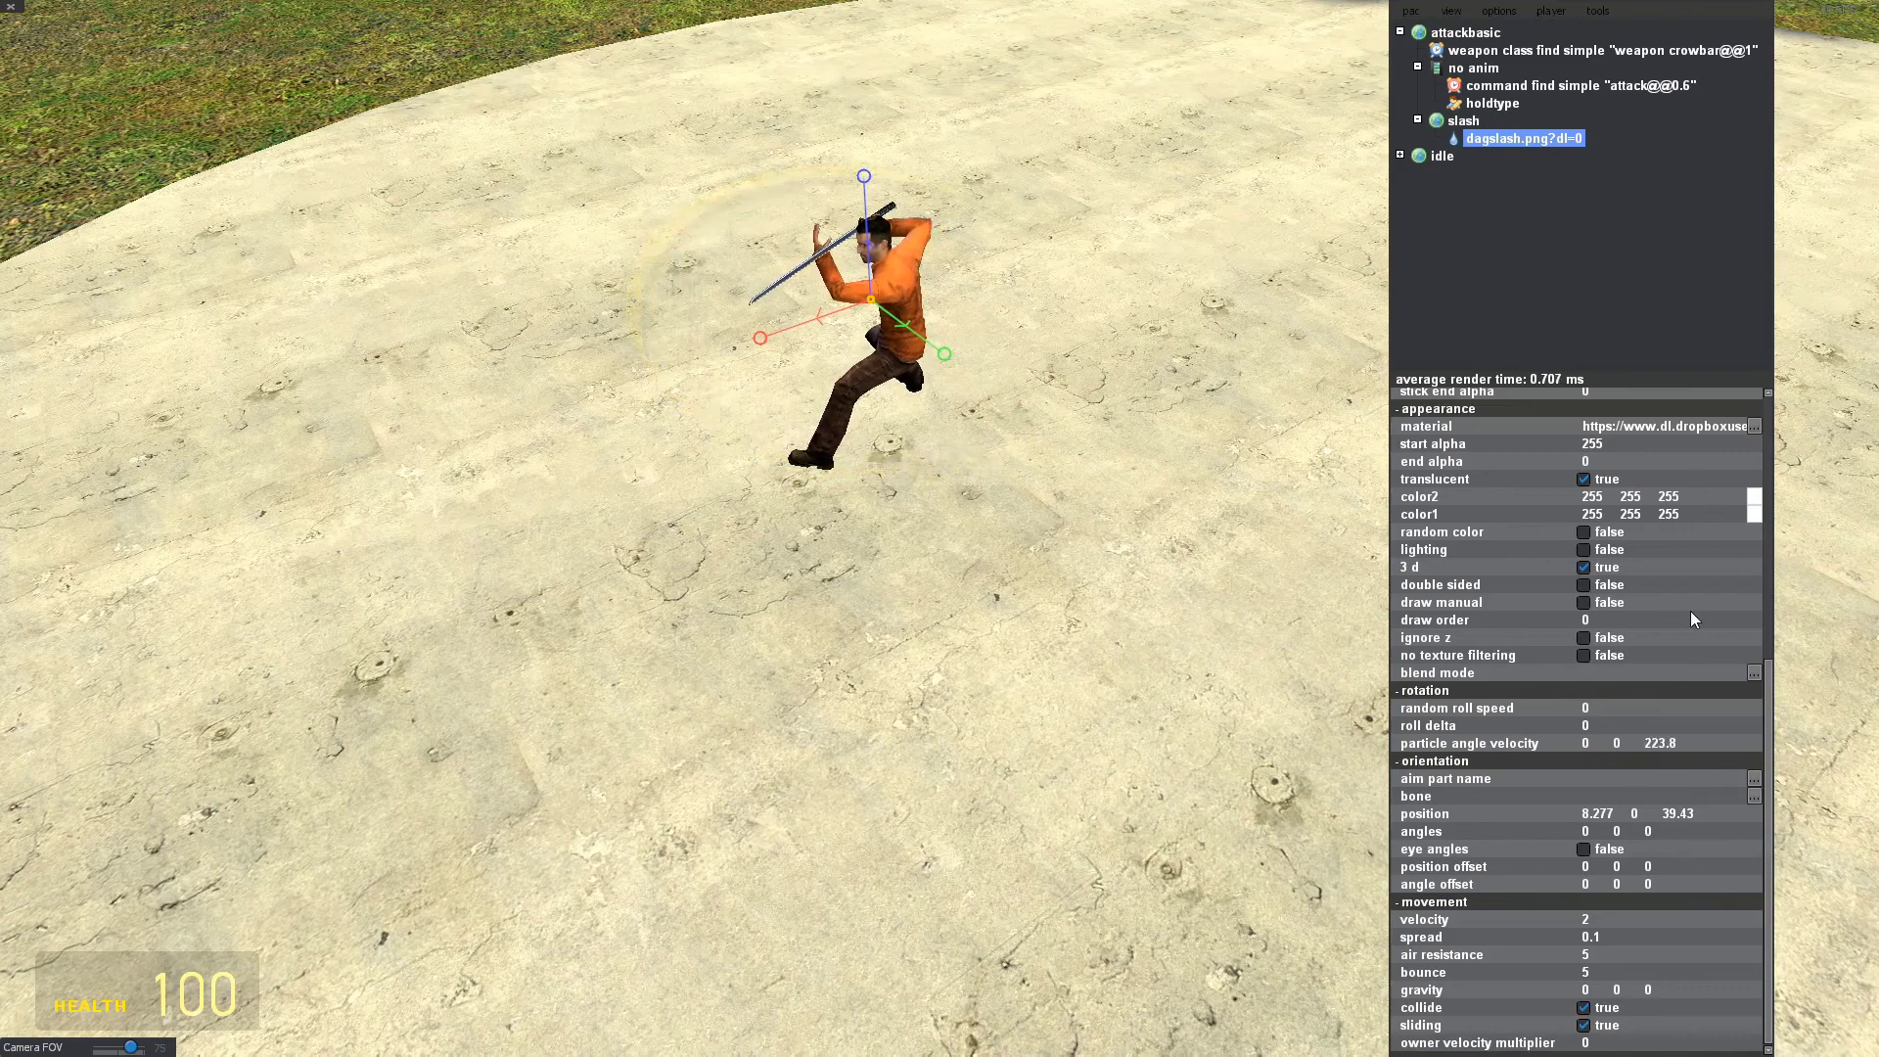
{"action": "left_click_drag", "start_coordinate": [1045, 703], "coordinate": [1006, 643]}
{"action": "key", "text": "w"}
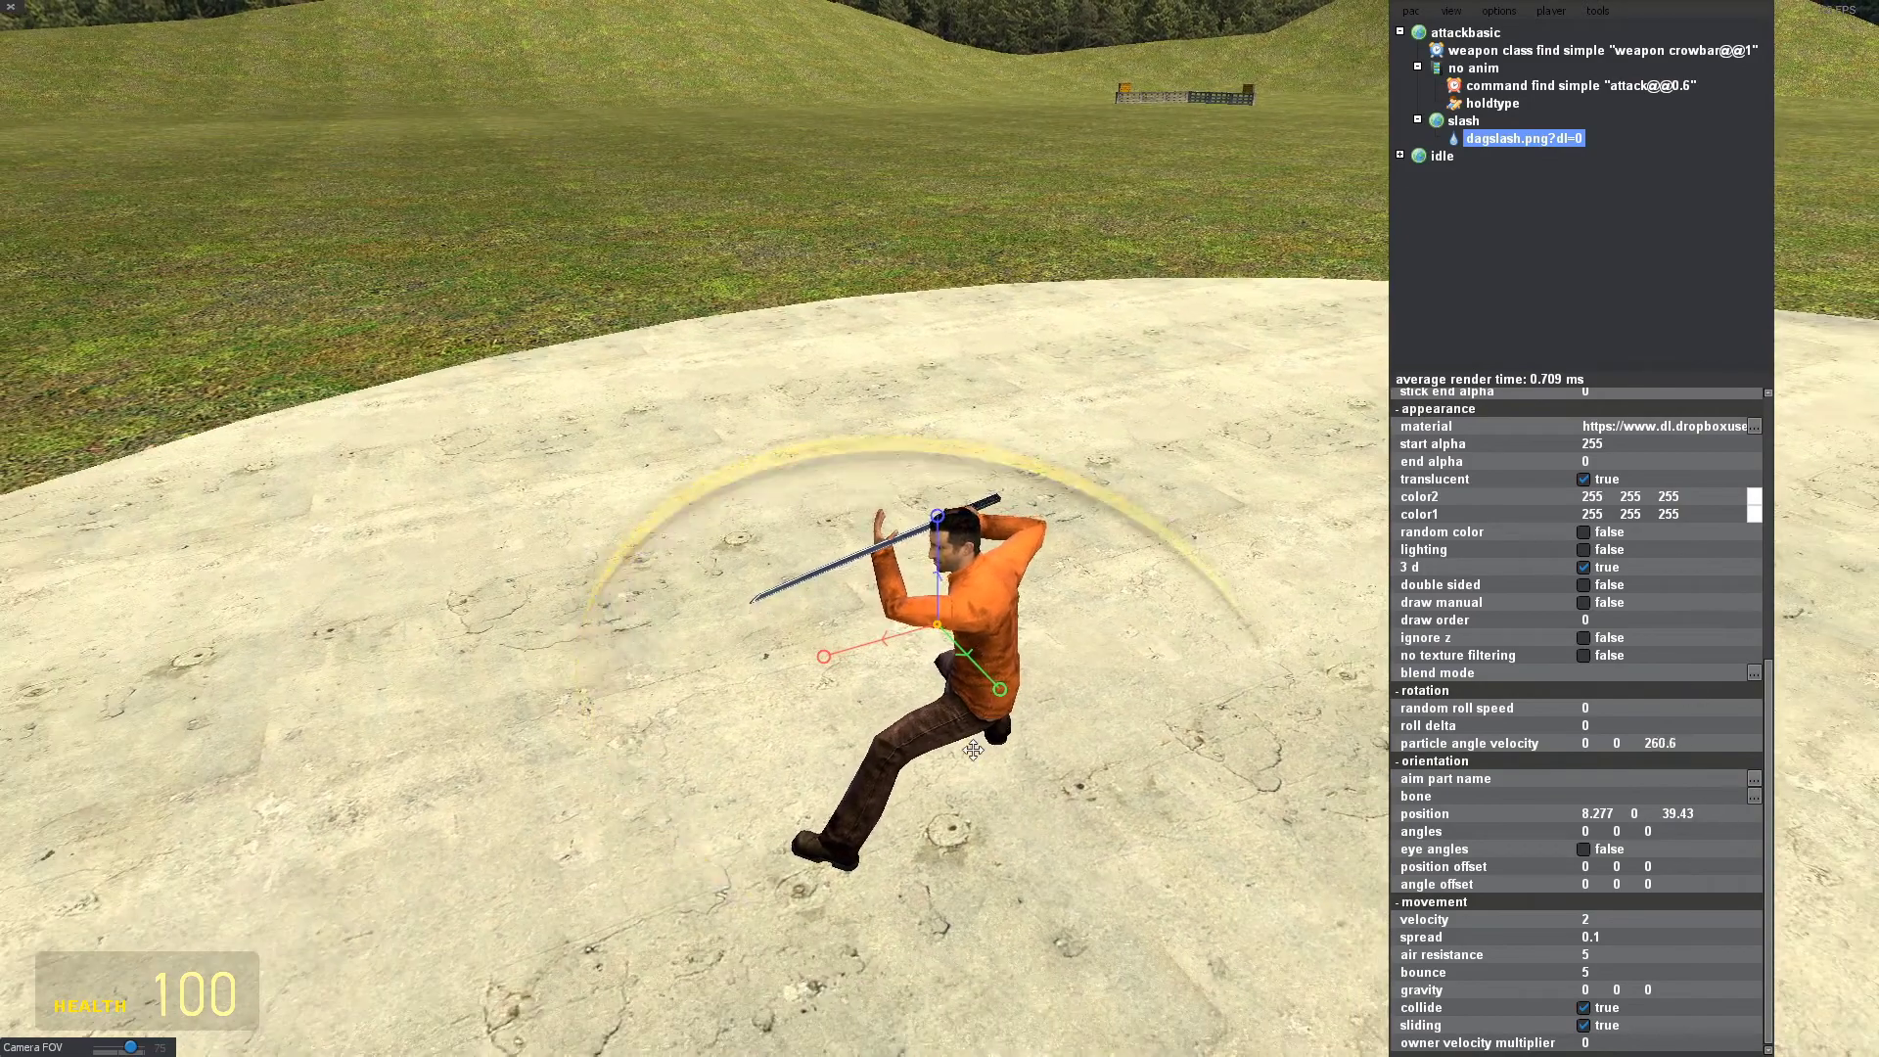
Examine from above where the spinning slash starts and how it sweeps around the character.
{"action": "key", "text": "d"}
{"action": "left_click_drag", "start_coordinate": [973, 749], "coordinate": [931, 765]}
{"action": "key", "text": "s"}
{"action": "key", "text": "w"}
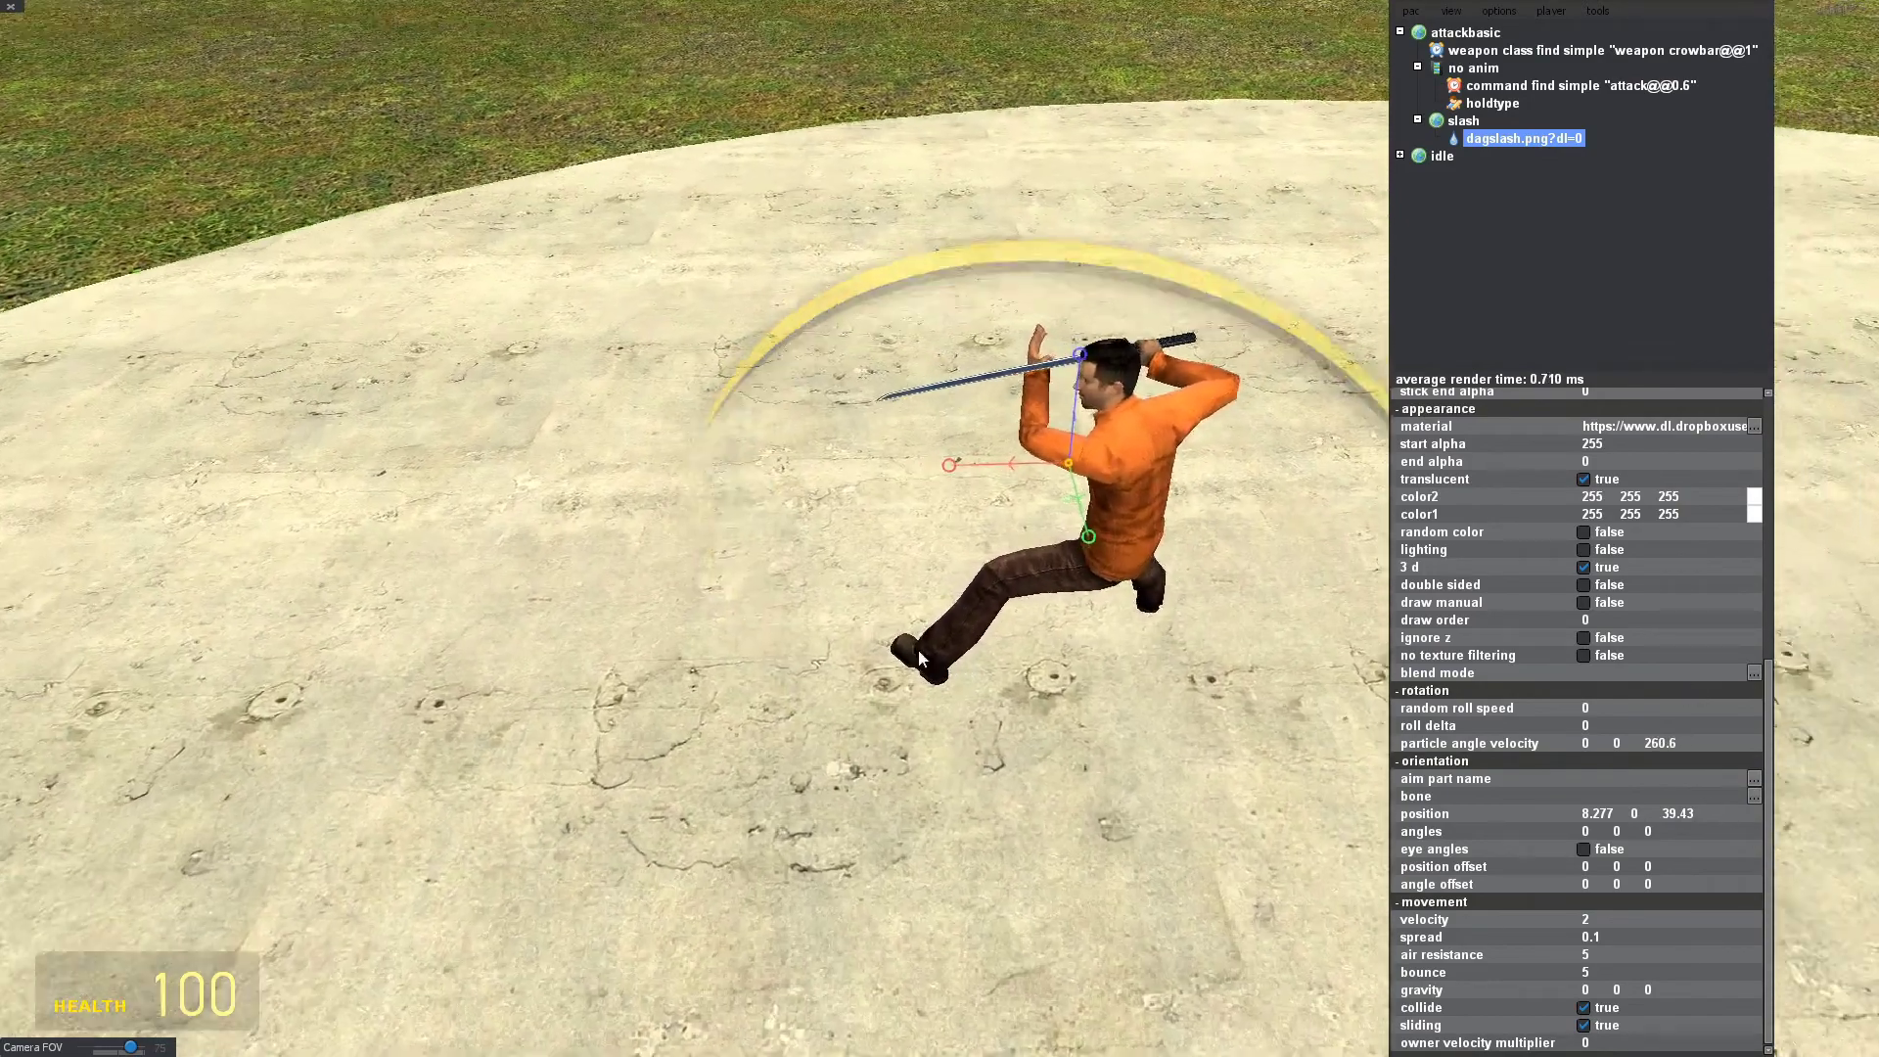
{"action": "left_click_drag", "start_coordinate": [920, 659], "coordinate": [901, 715]}
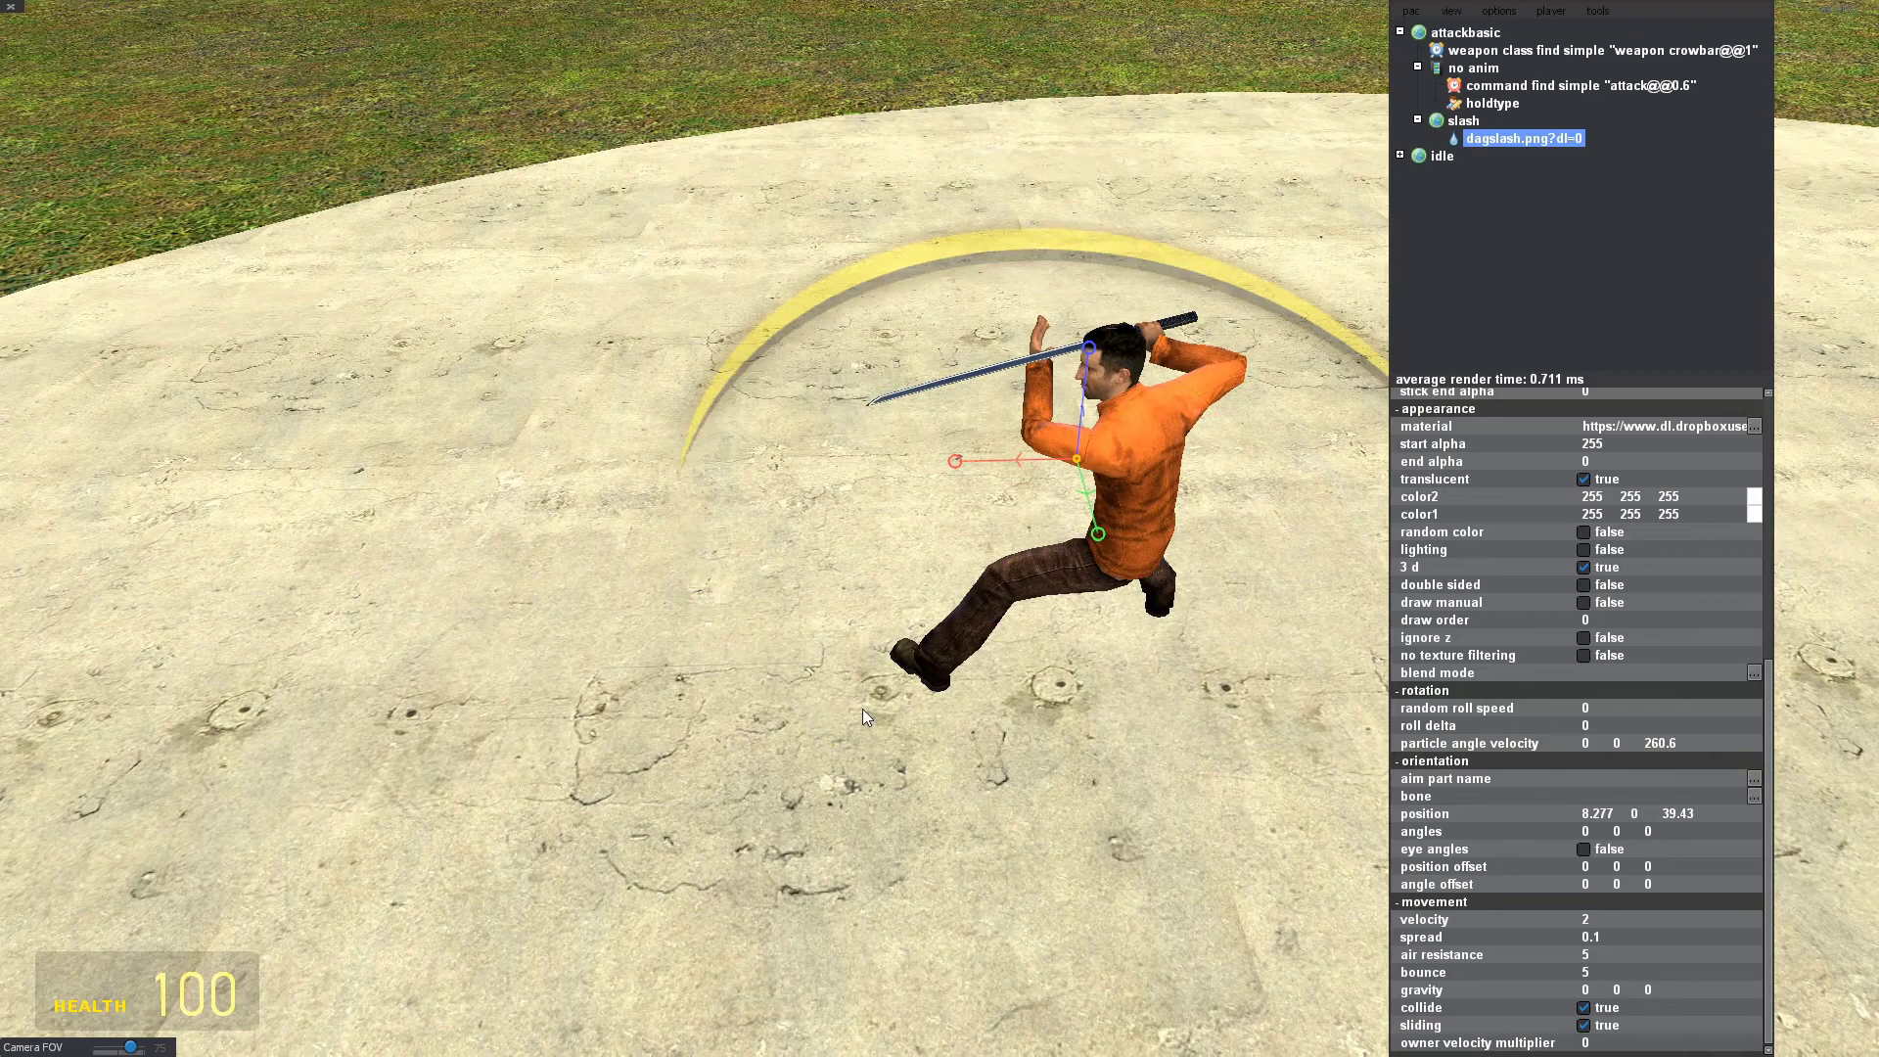
{"action": "key", "text": "d"}
{"action": "key", "text": "s"}
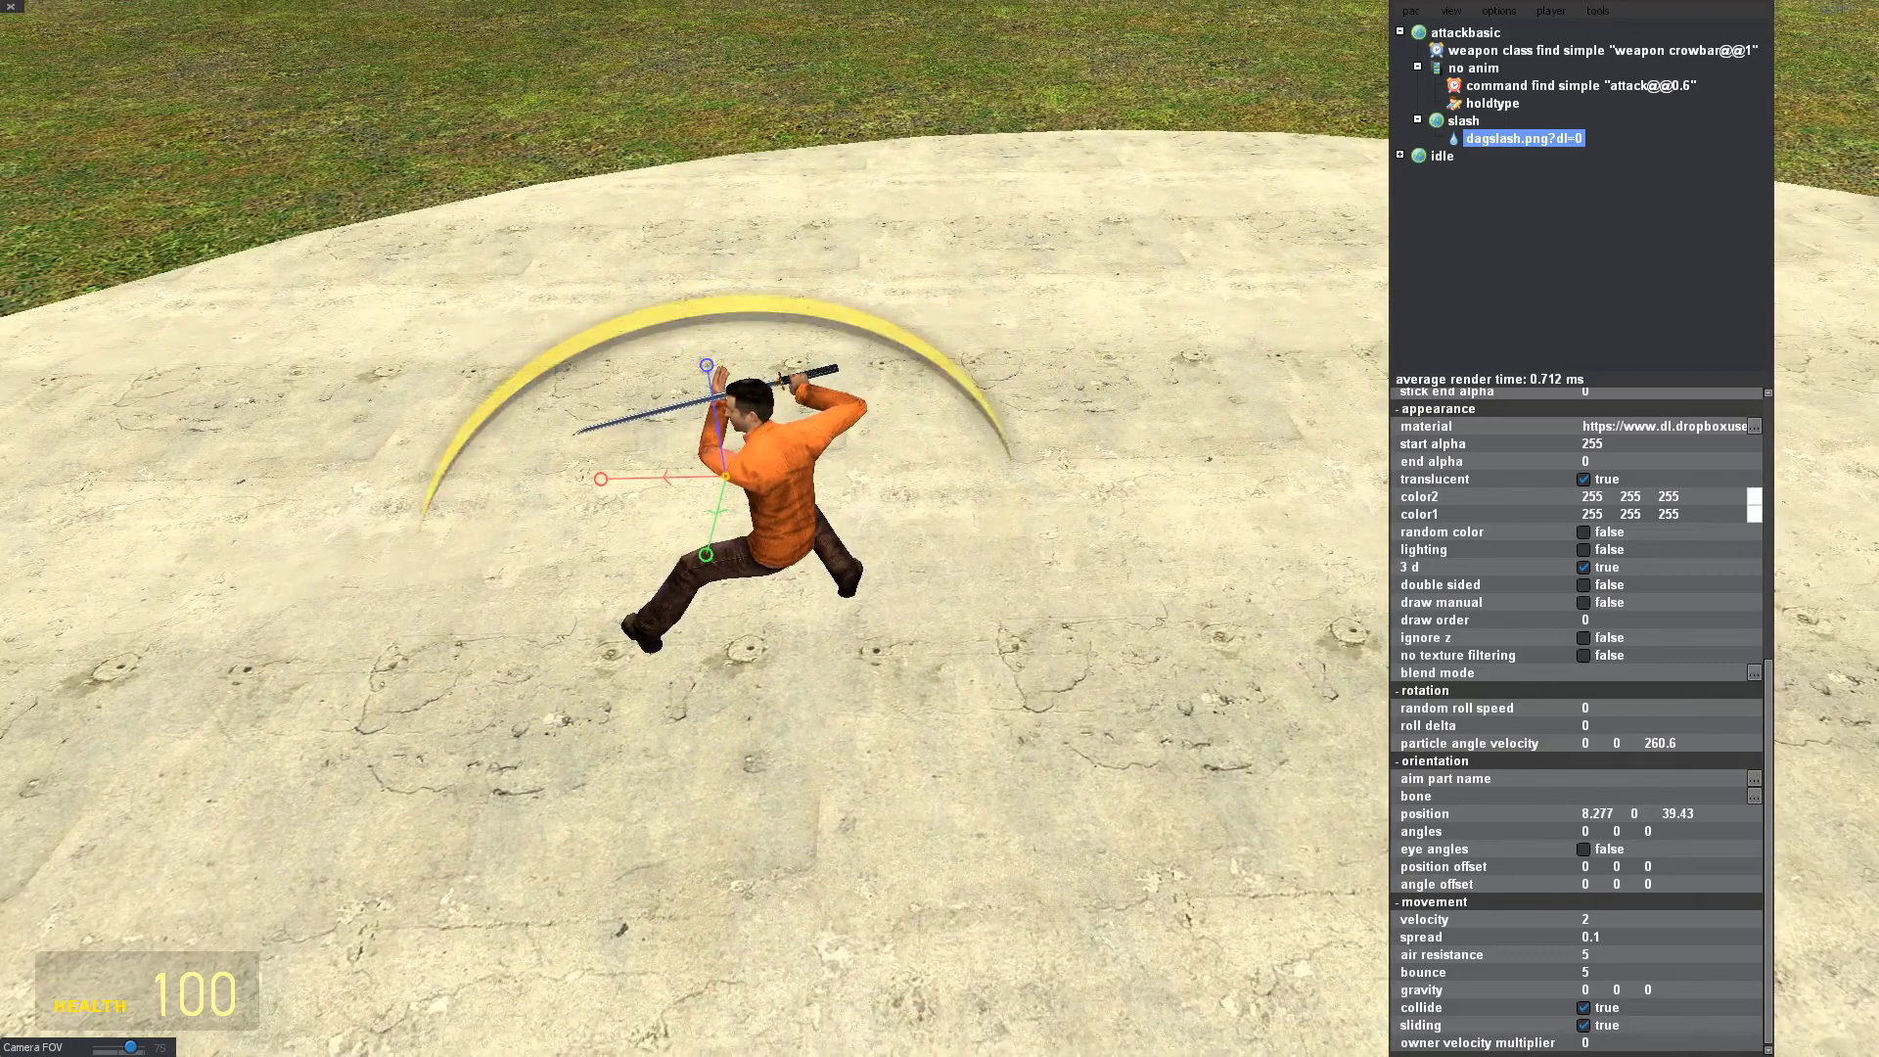
{"action": "key", "text": "a"}
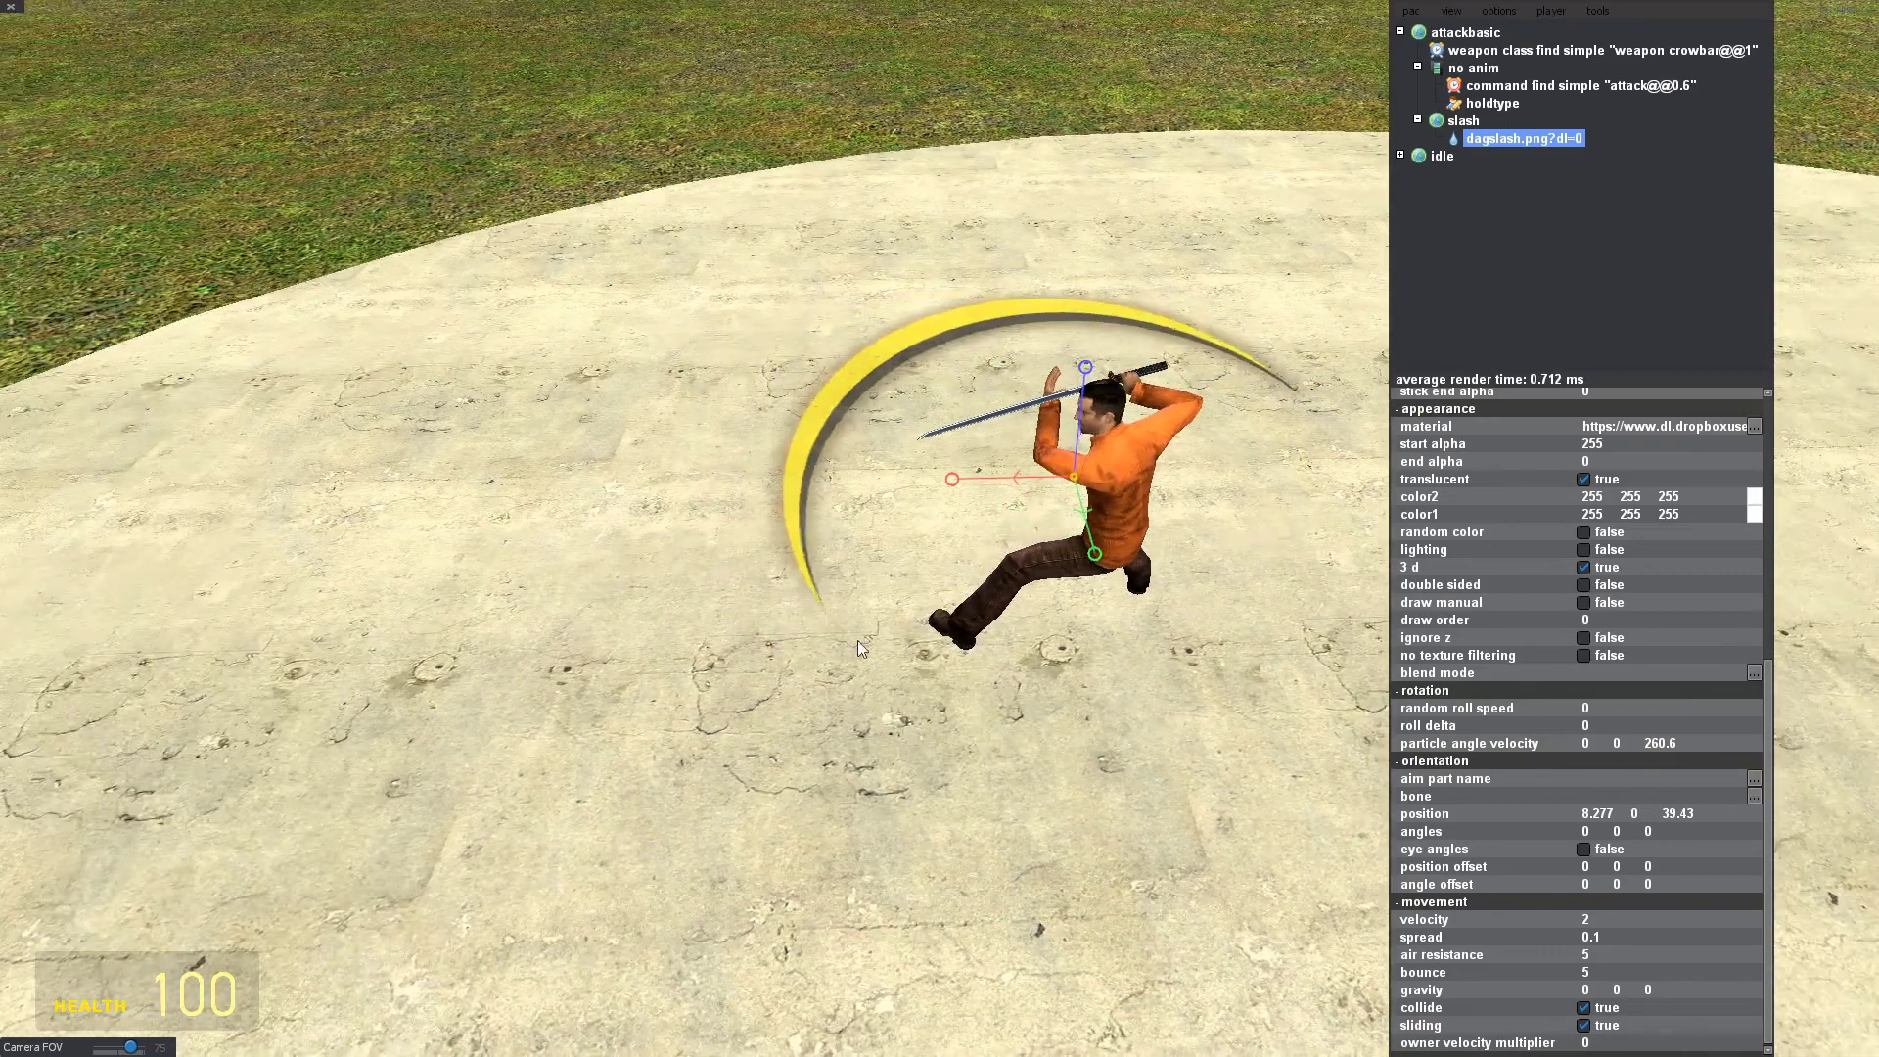
{"action": "key", "text": "d"}
Set the third value of the slash particle's particle angle to -88.5 and check the sweep around the character.
{"action": "left_click", "coordinate": [1767, 546]}
{"action": "key", "text": "w"}
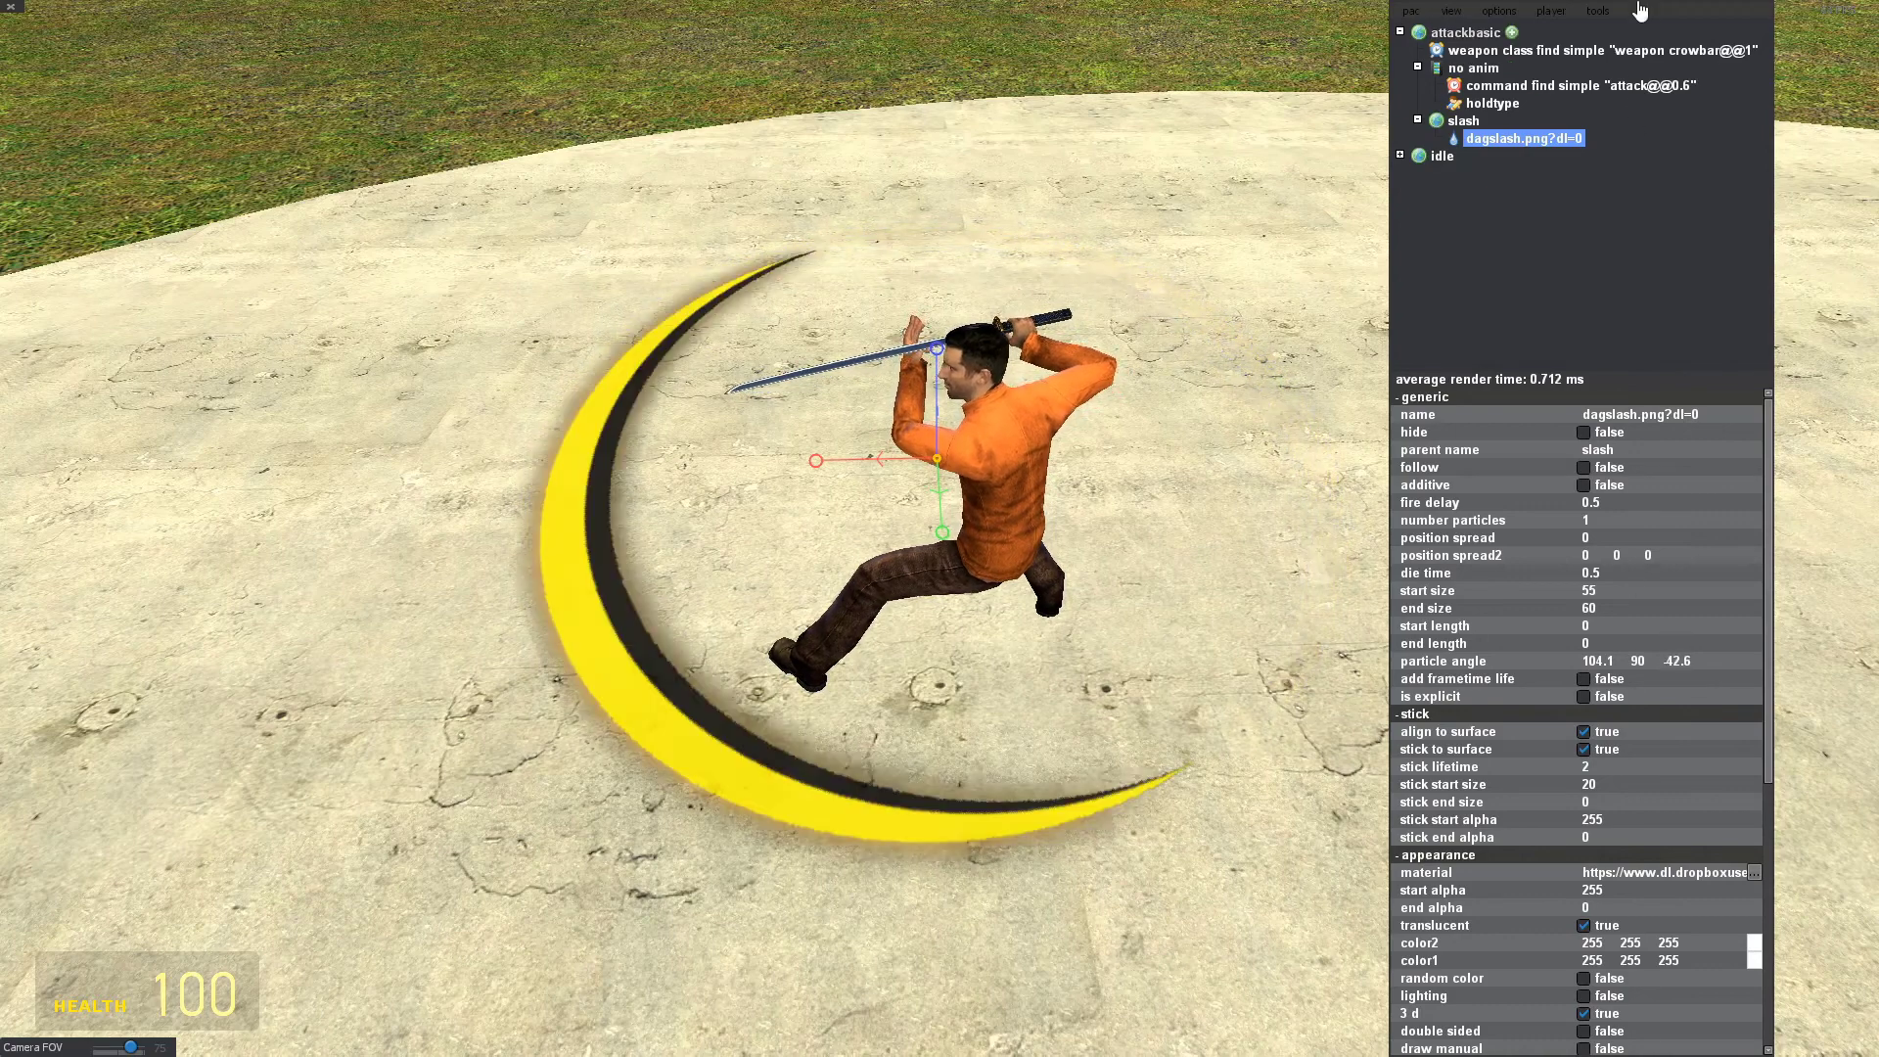
{"action": "left_click_drag", "start_coordinate": [1675, 660], "coordinate": [1651, 514]}
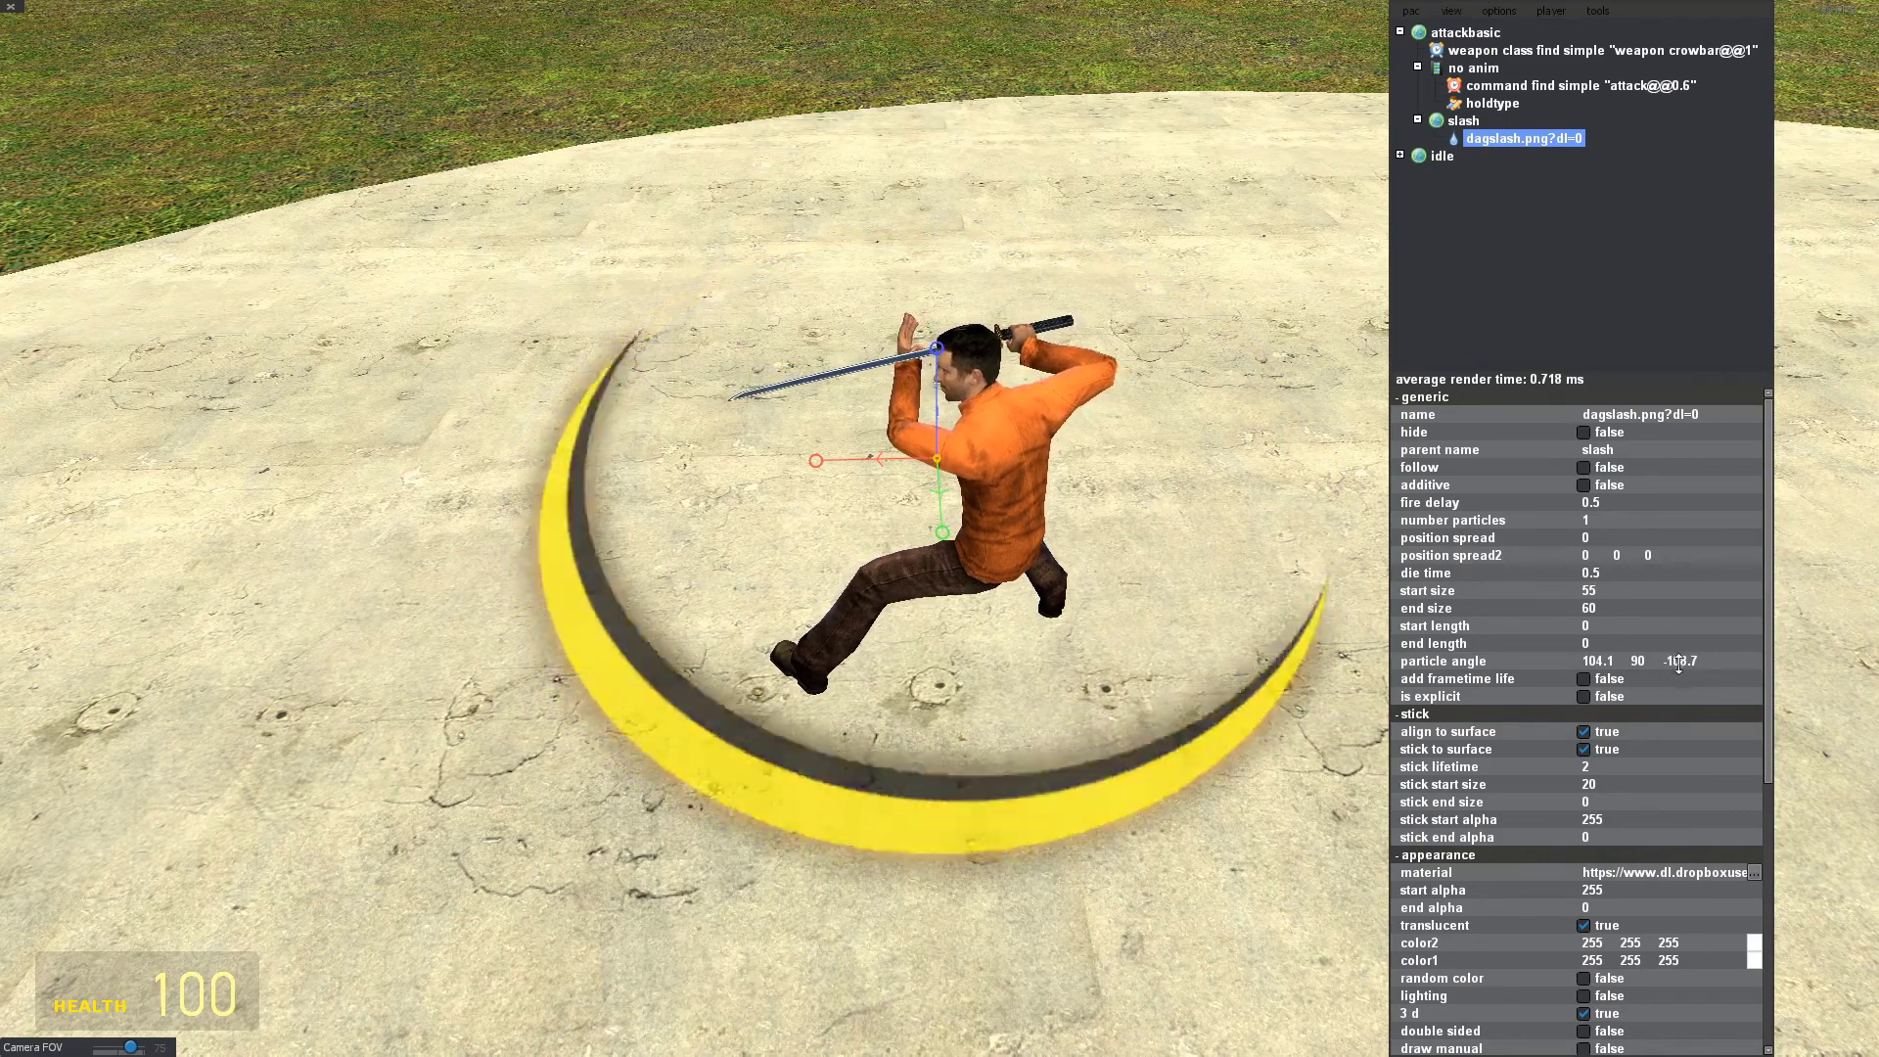
{"action": "left_click_drag", "start_coordinate": [1681, 671], "coordinate": [1674, 508]}
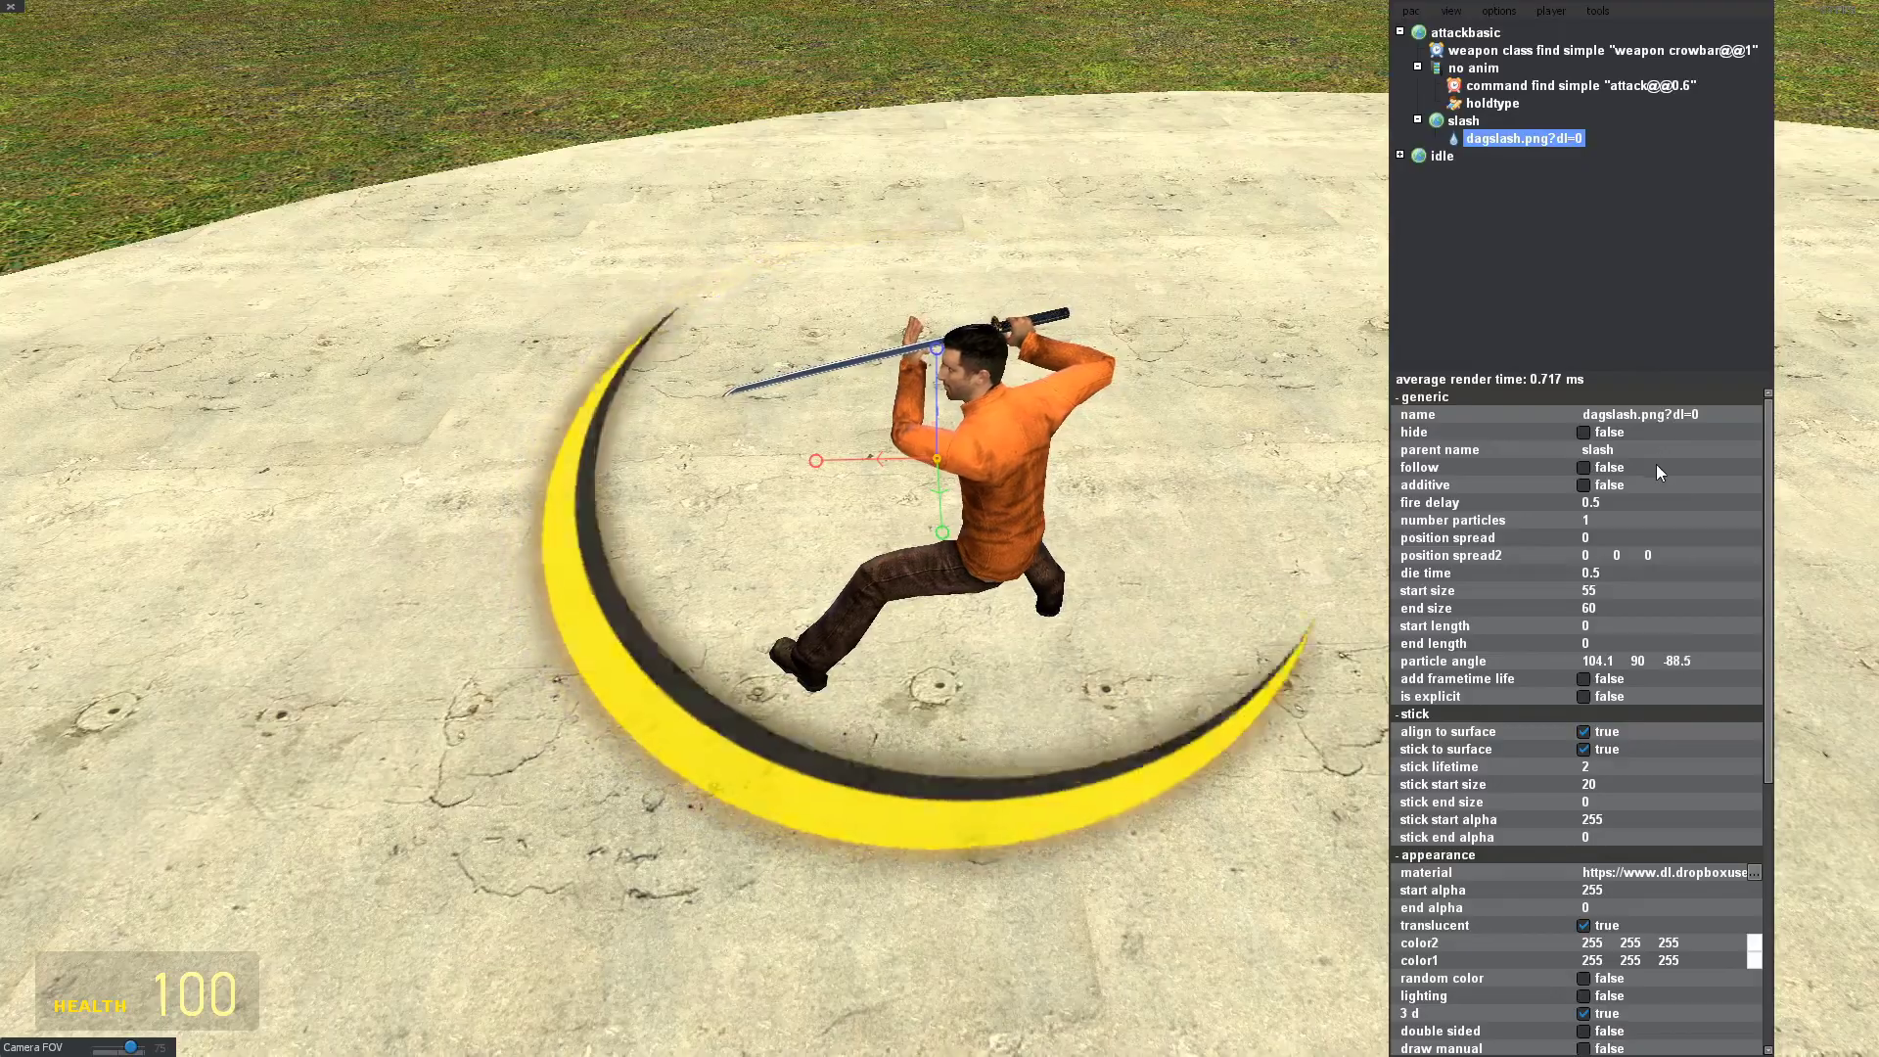
{"action": "key", "text": "a"}
{"action": "left_click_drag", "start_coordinate": [861, 632], "coordinate": [1076, 573]}
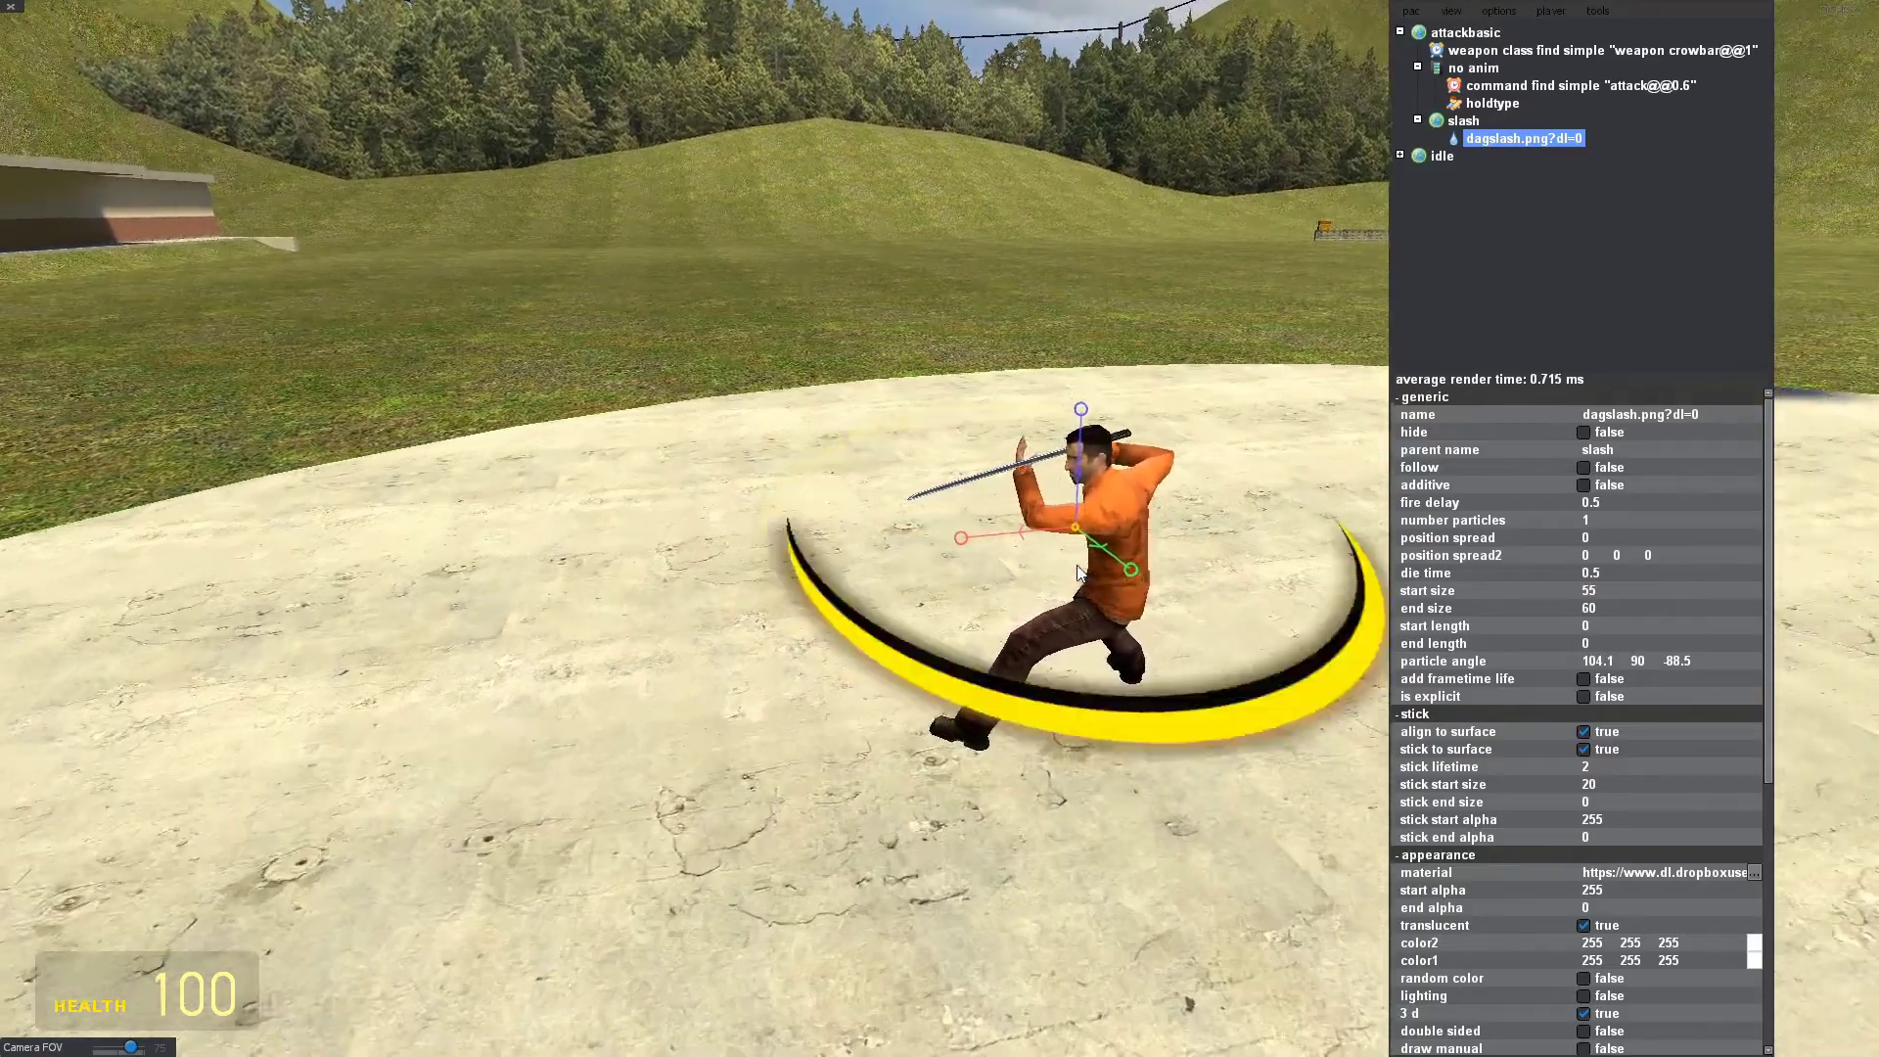
{"action": "key", "text": "w"}
{"action": "key", "text": "w"}
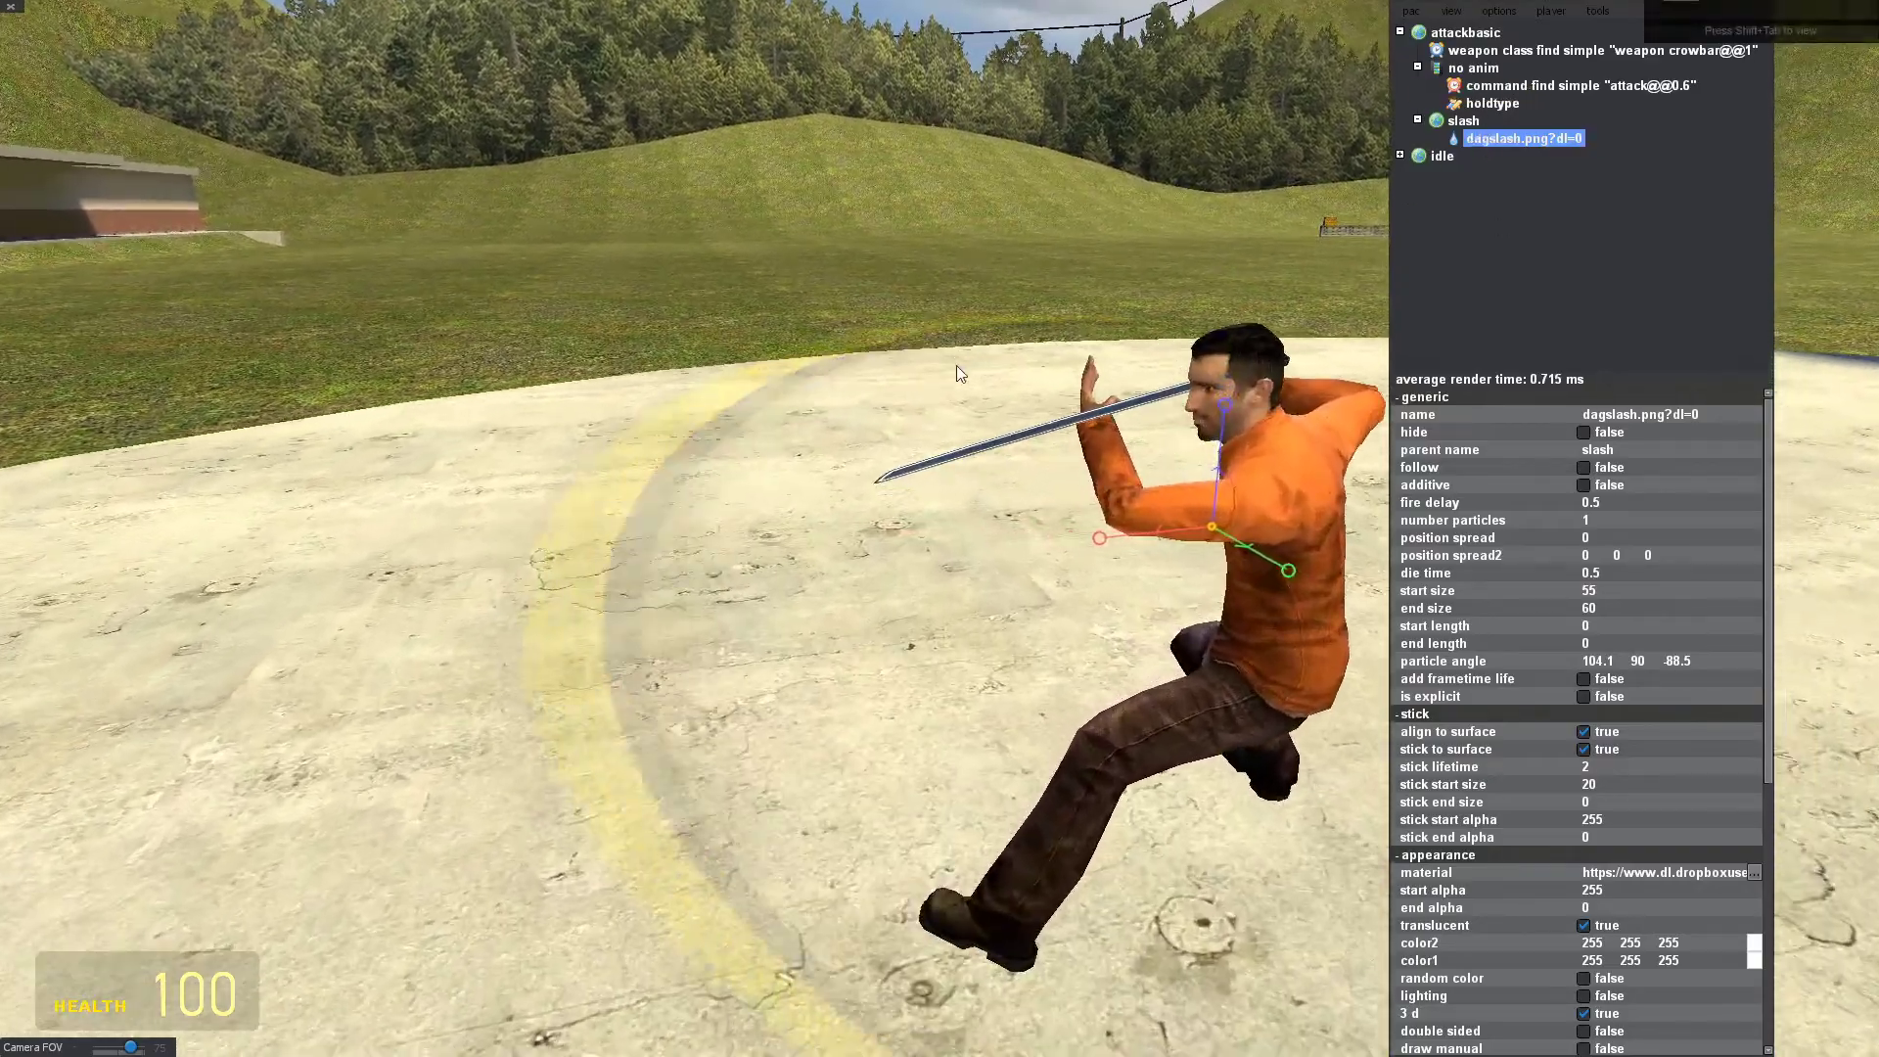
{"action": "left_click_drag", "start_coordinate": [1301, 323], "coordinate": [1370, 274]}
{"action": "key", "text": "s"}
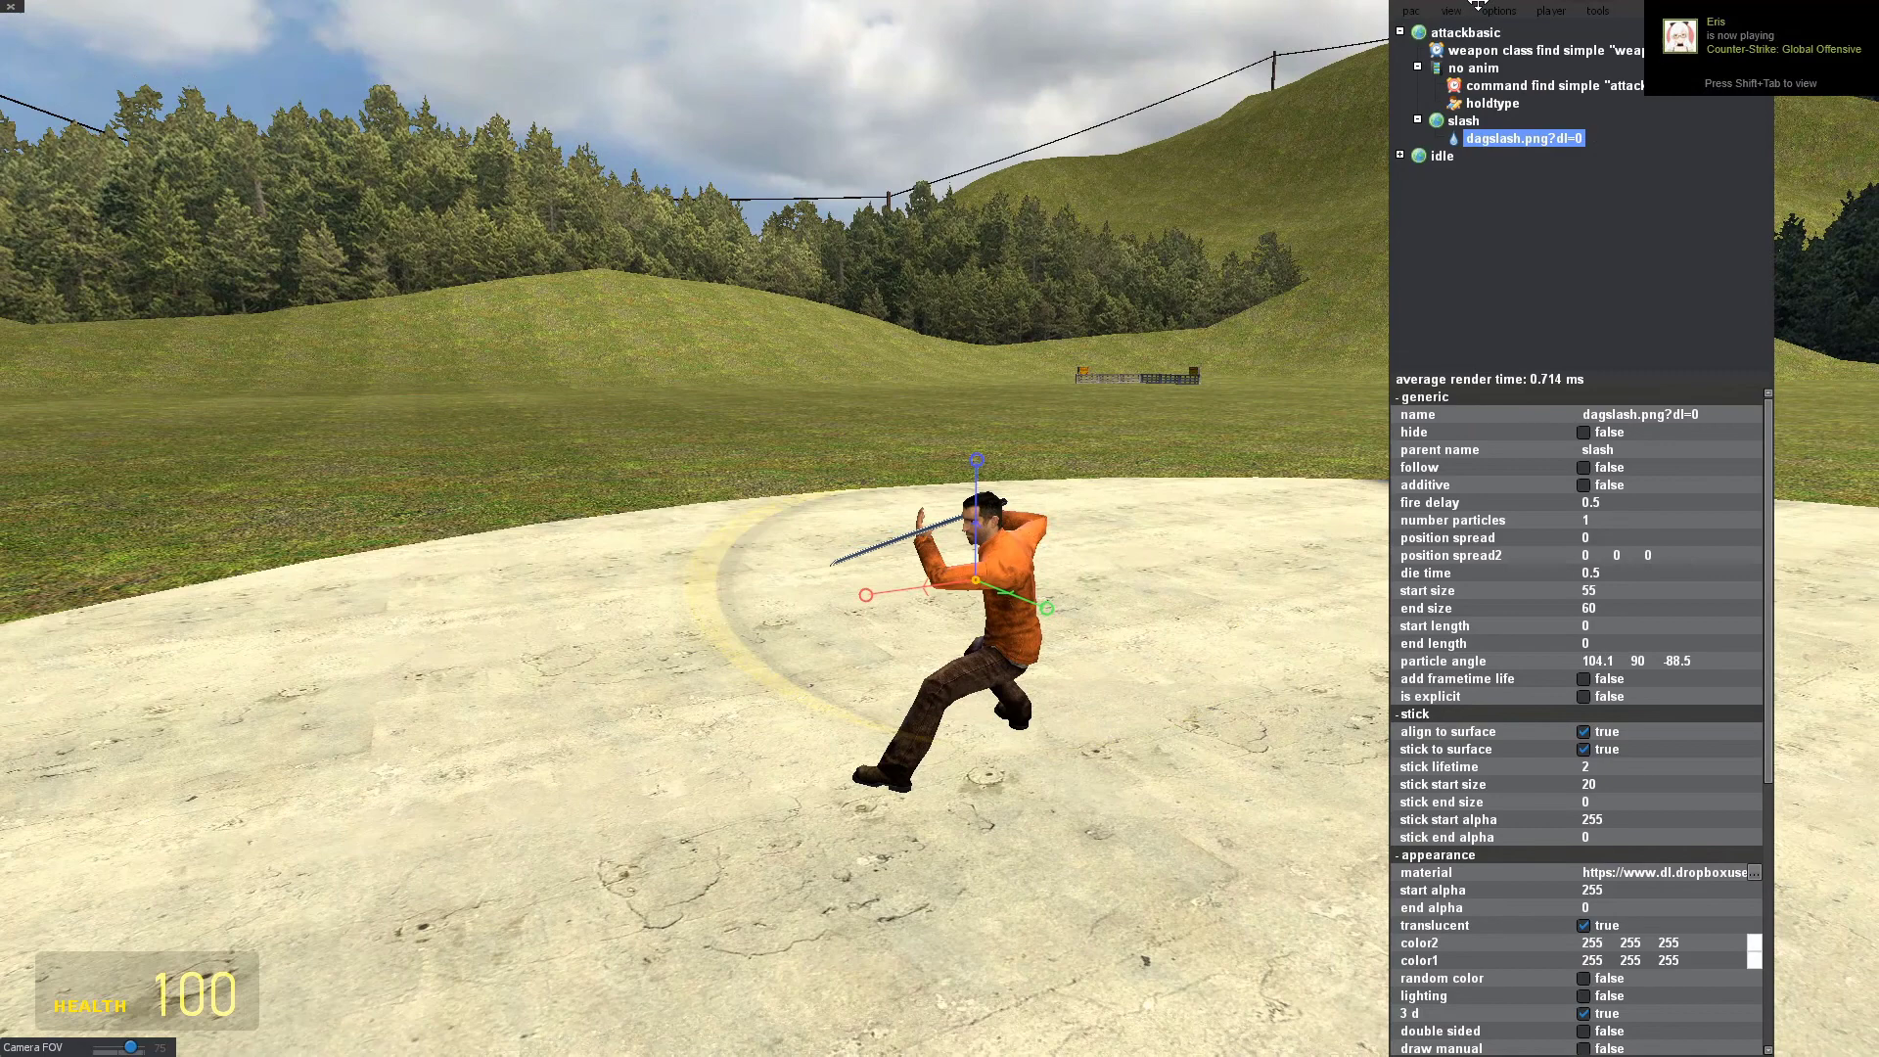
Duplicate the slash particle within the slash group and set the copy's material to the particle ring wave 8 sprite.
{"action": "left_click_drag", "start_coordinate": [1478, 5], "coordinate": [1441, 11]}
{"action": "key", "text": "w"}
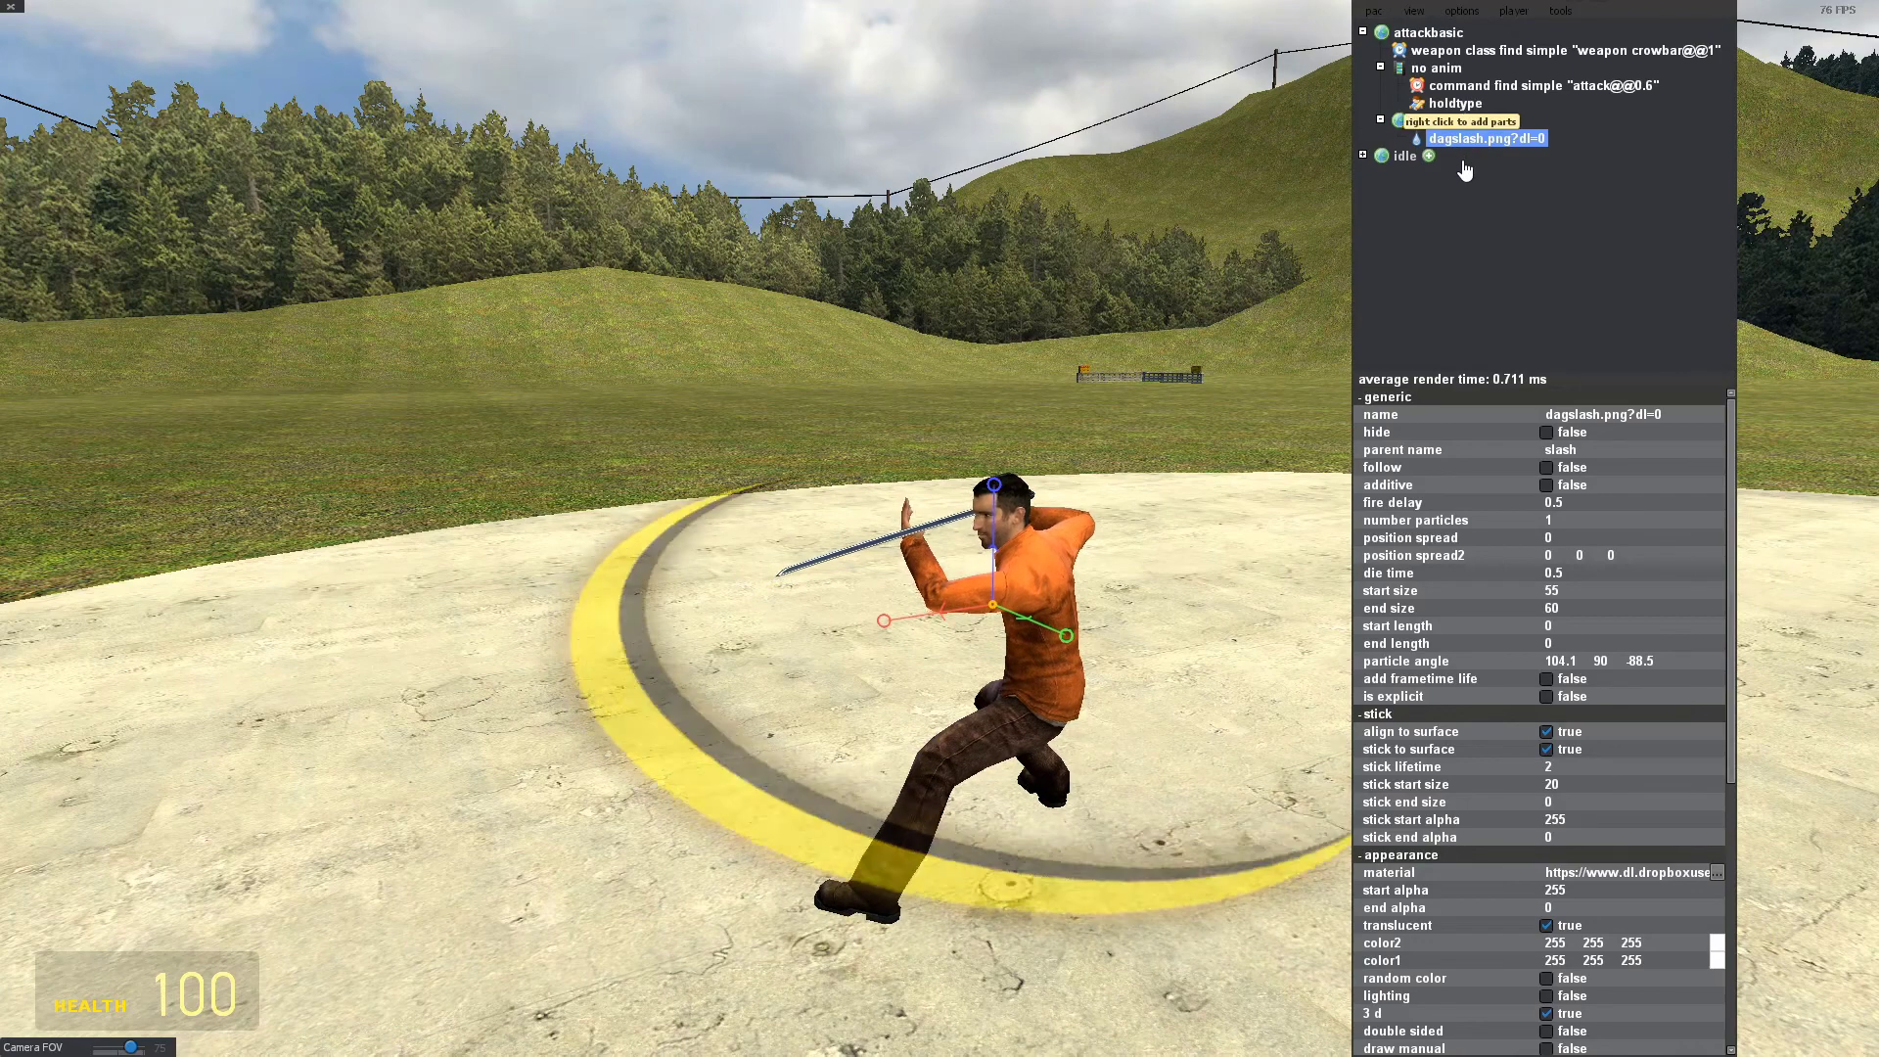
{"action": "key", "text": "w"}
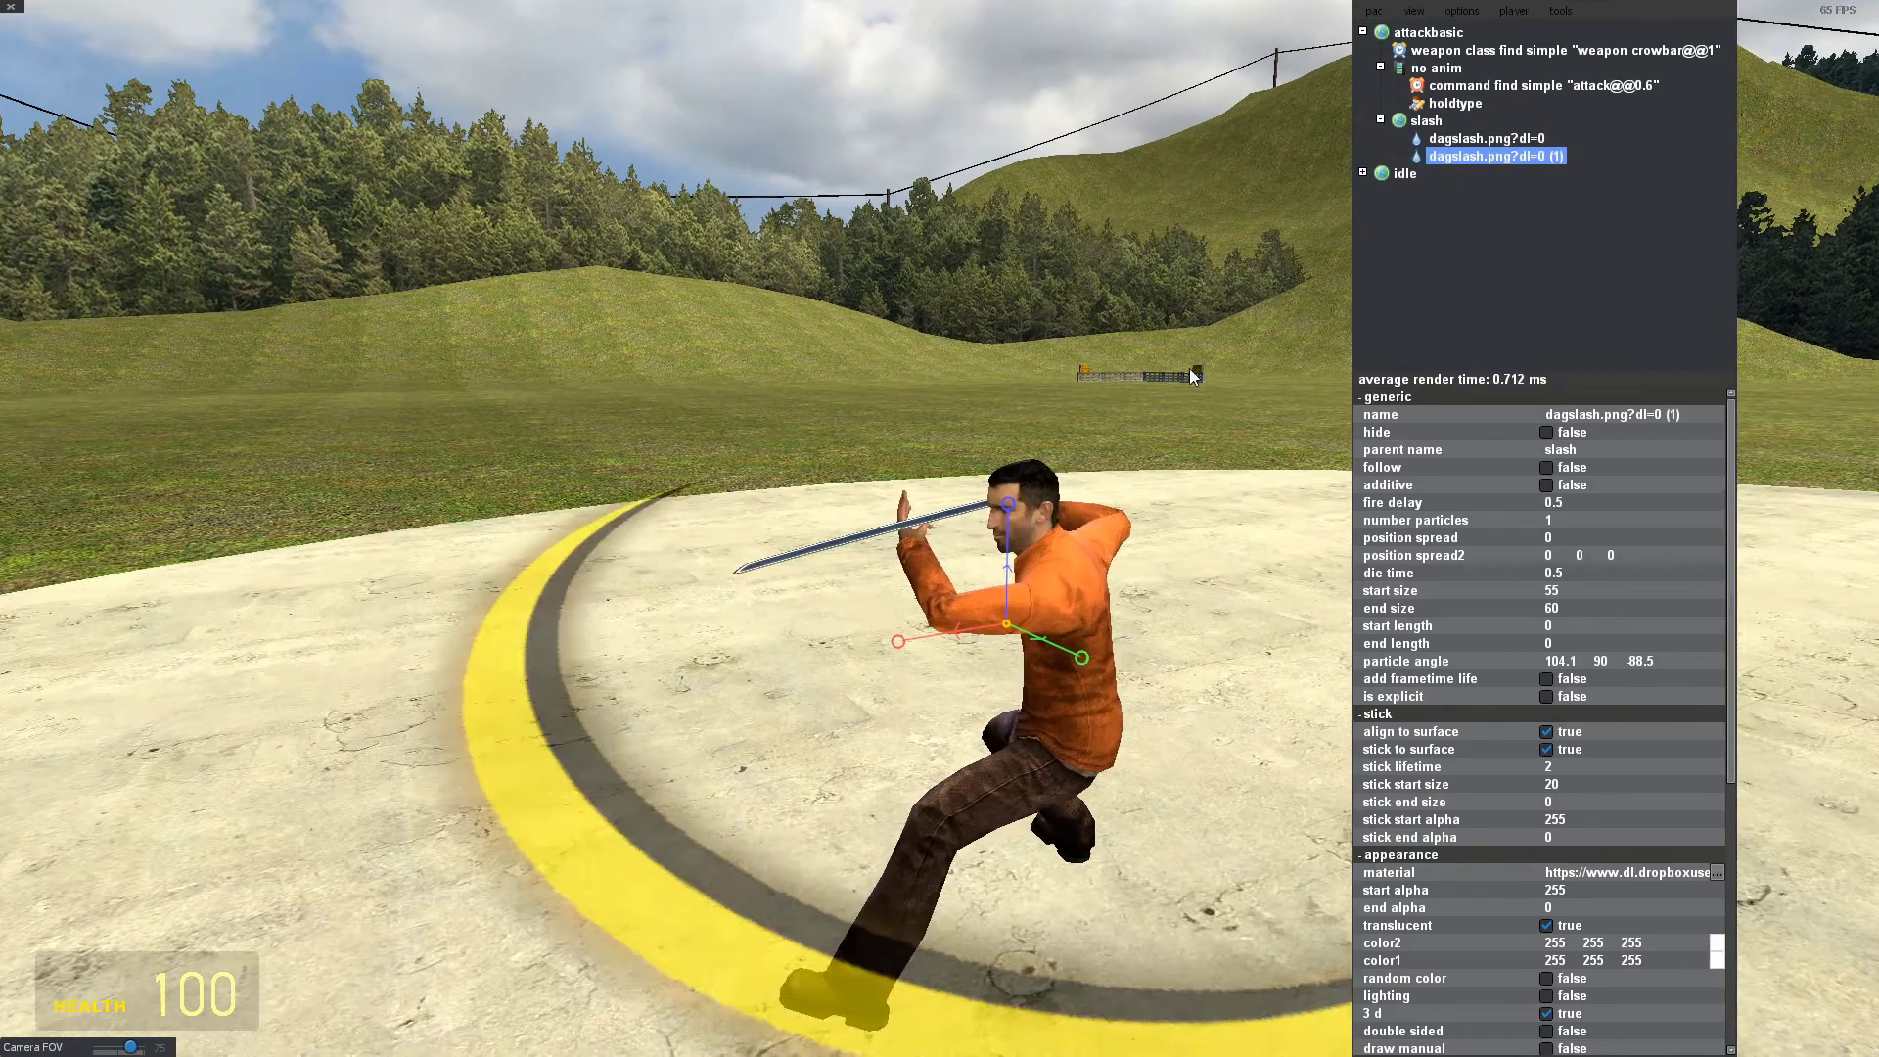
{"action": "left_click", "coordinate": [1718, 874]}
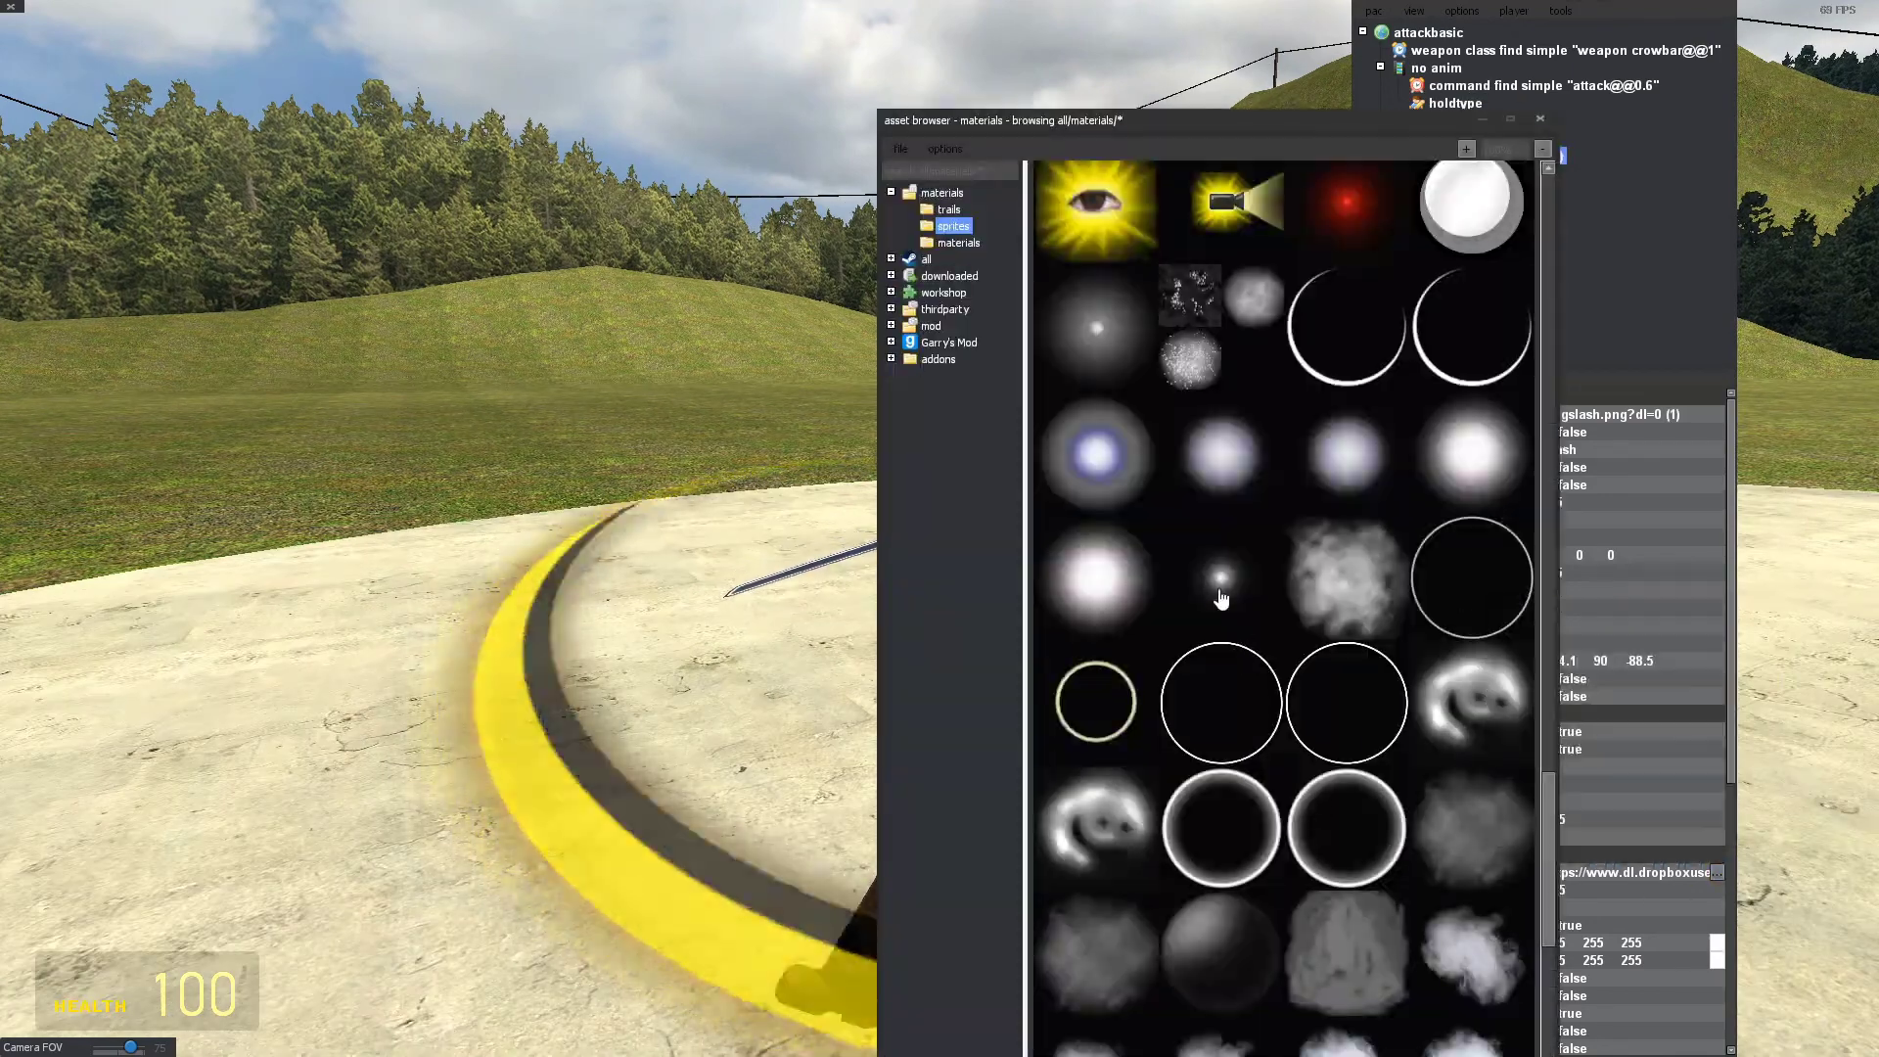
{"action": "scroll", "coordinate": [1220, 599], "scroll_direction": "down", "scroll_amount": 3}
{"action": "scroll", "coordinate": [1098, 555], "scroll_direction": "up", "scroll_amount": 1}
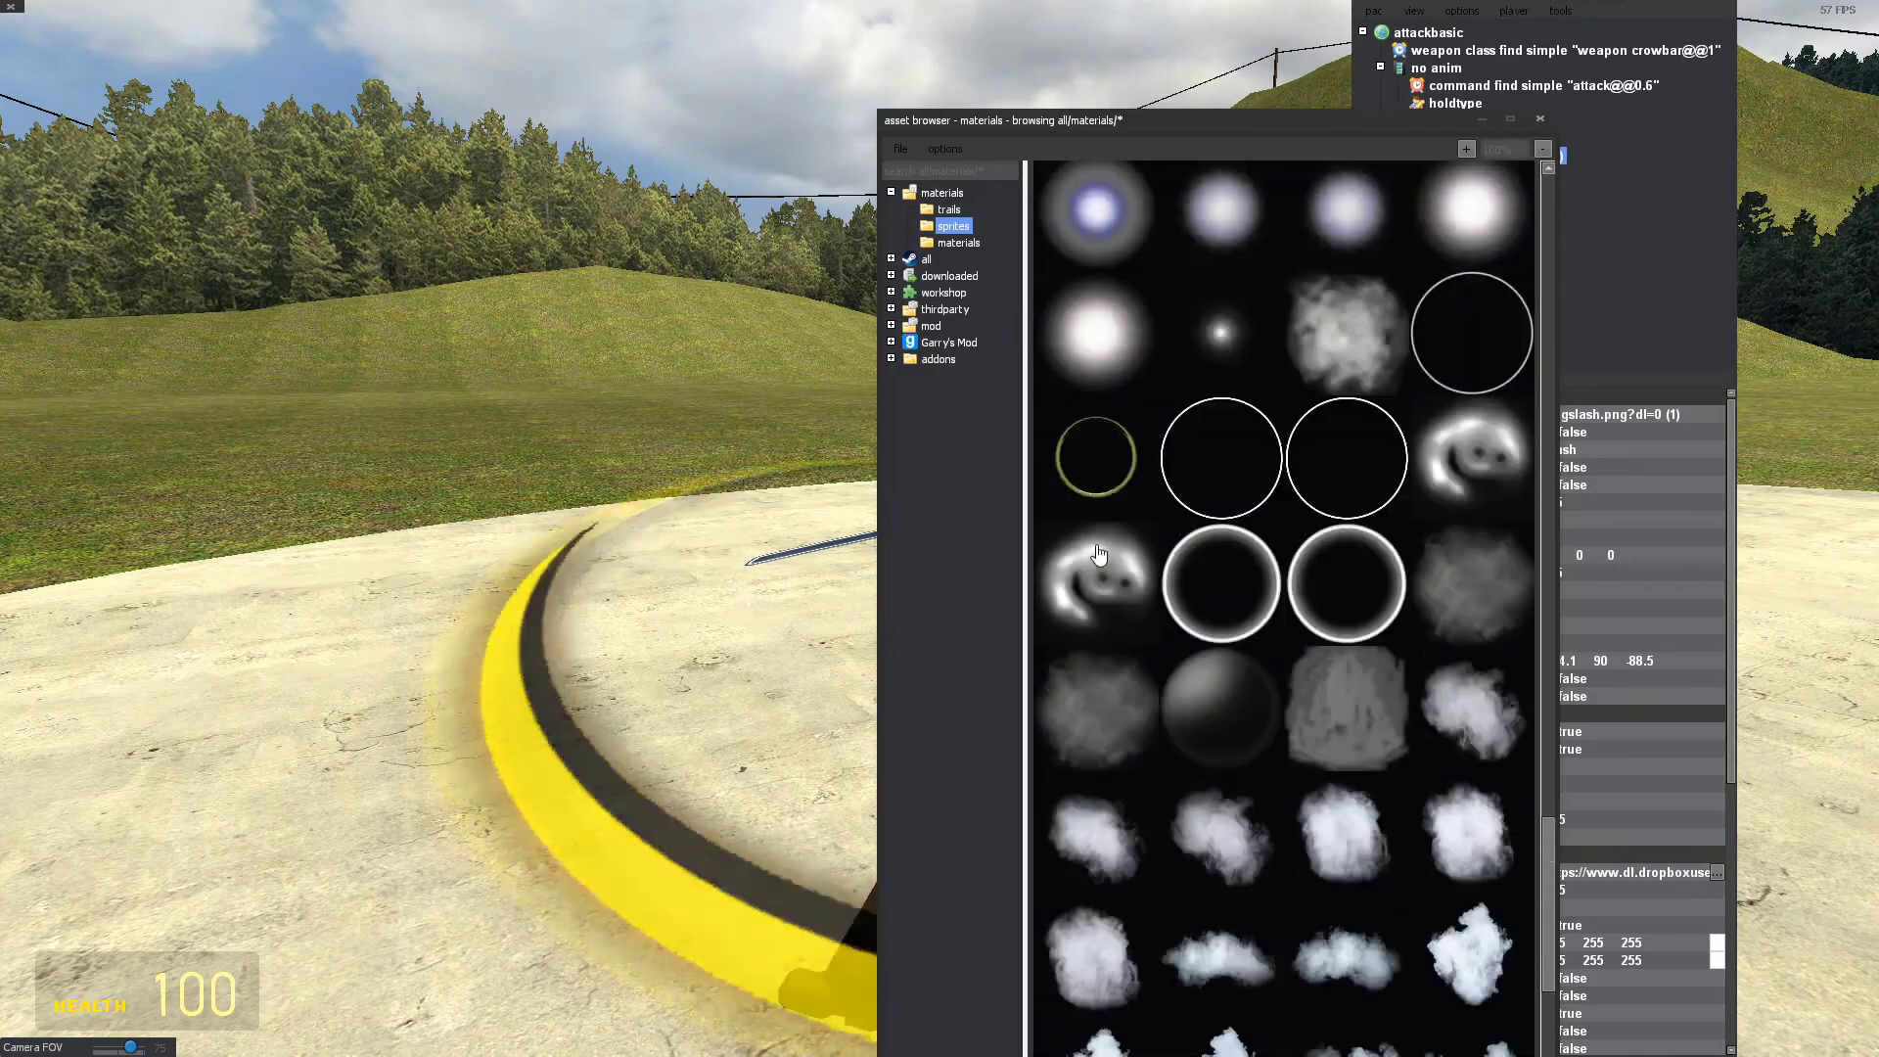
{"action": "left_click", "coordinate": [1475, 458]}
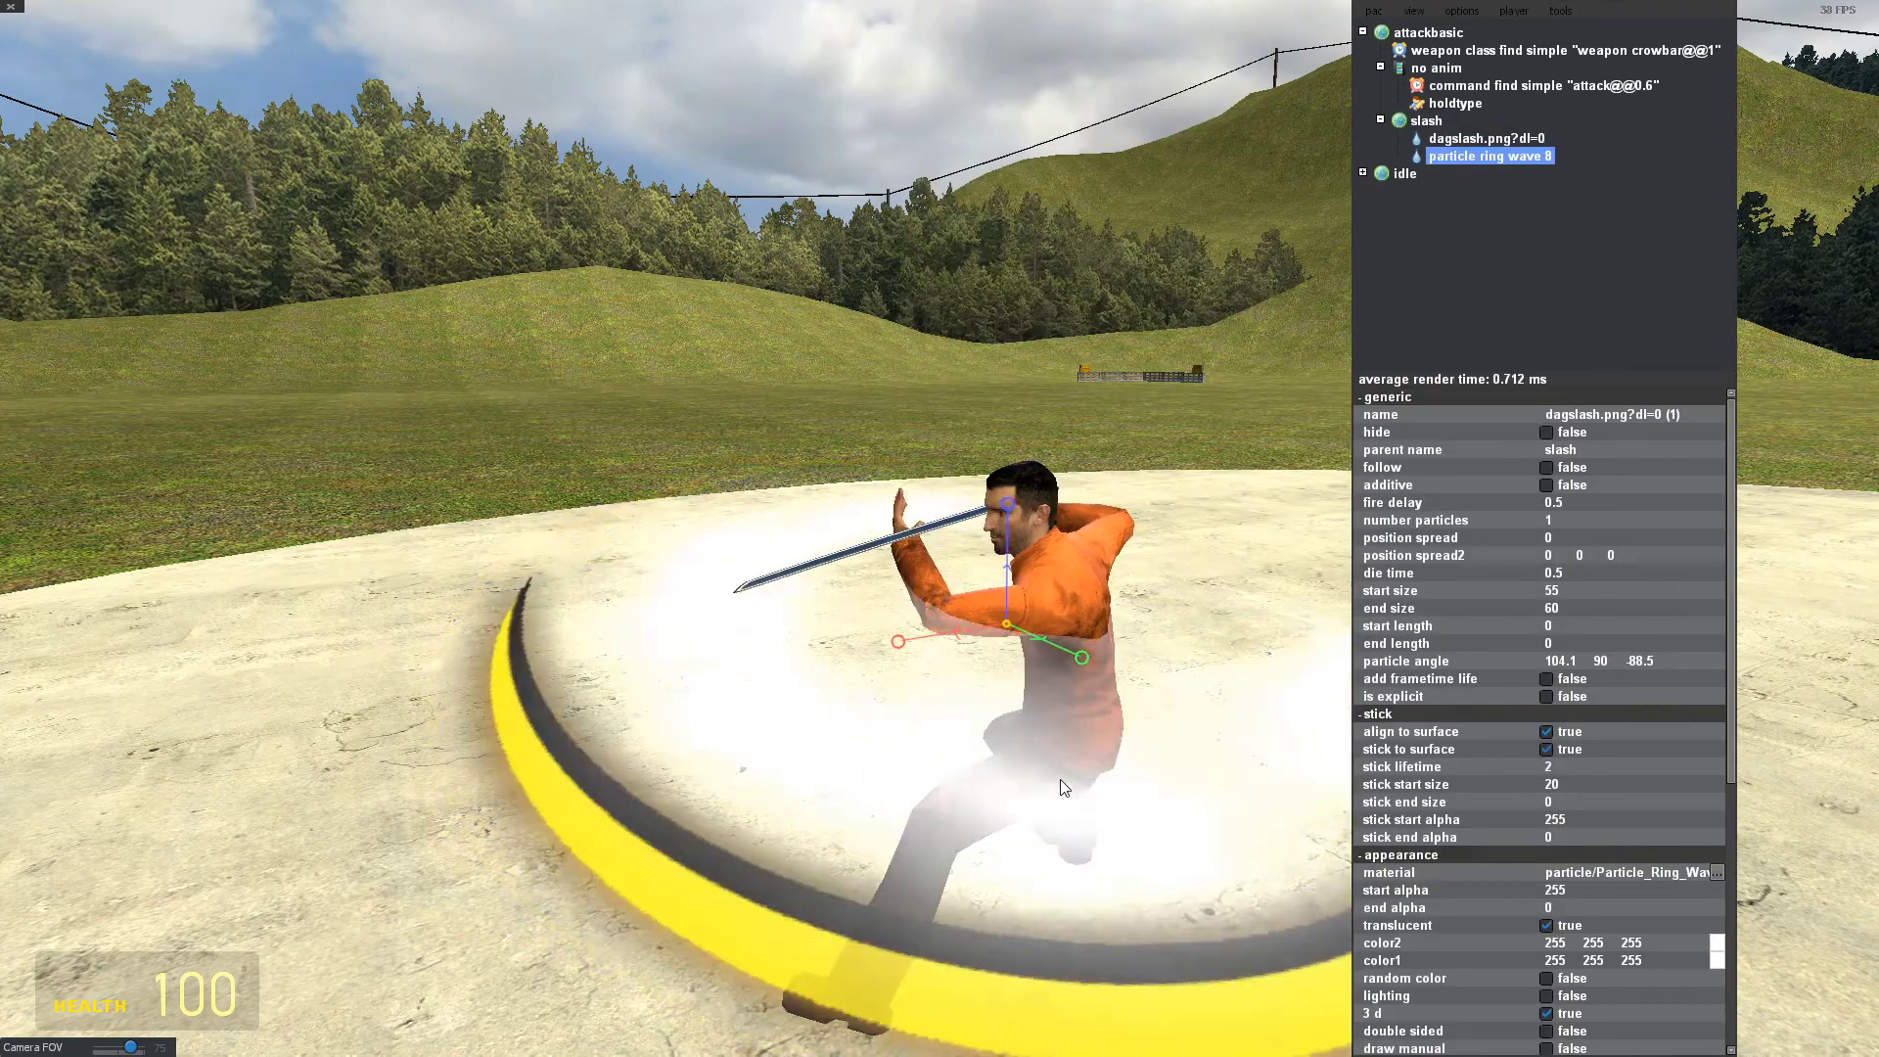
{"action": "left_click", "coordinate": [1719, 872]}
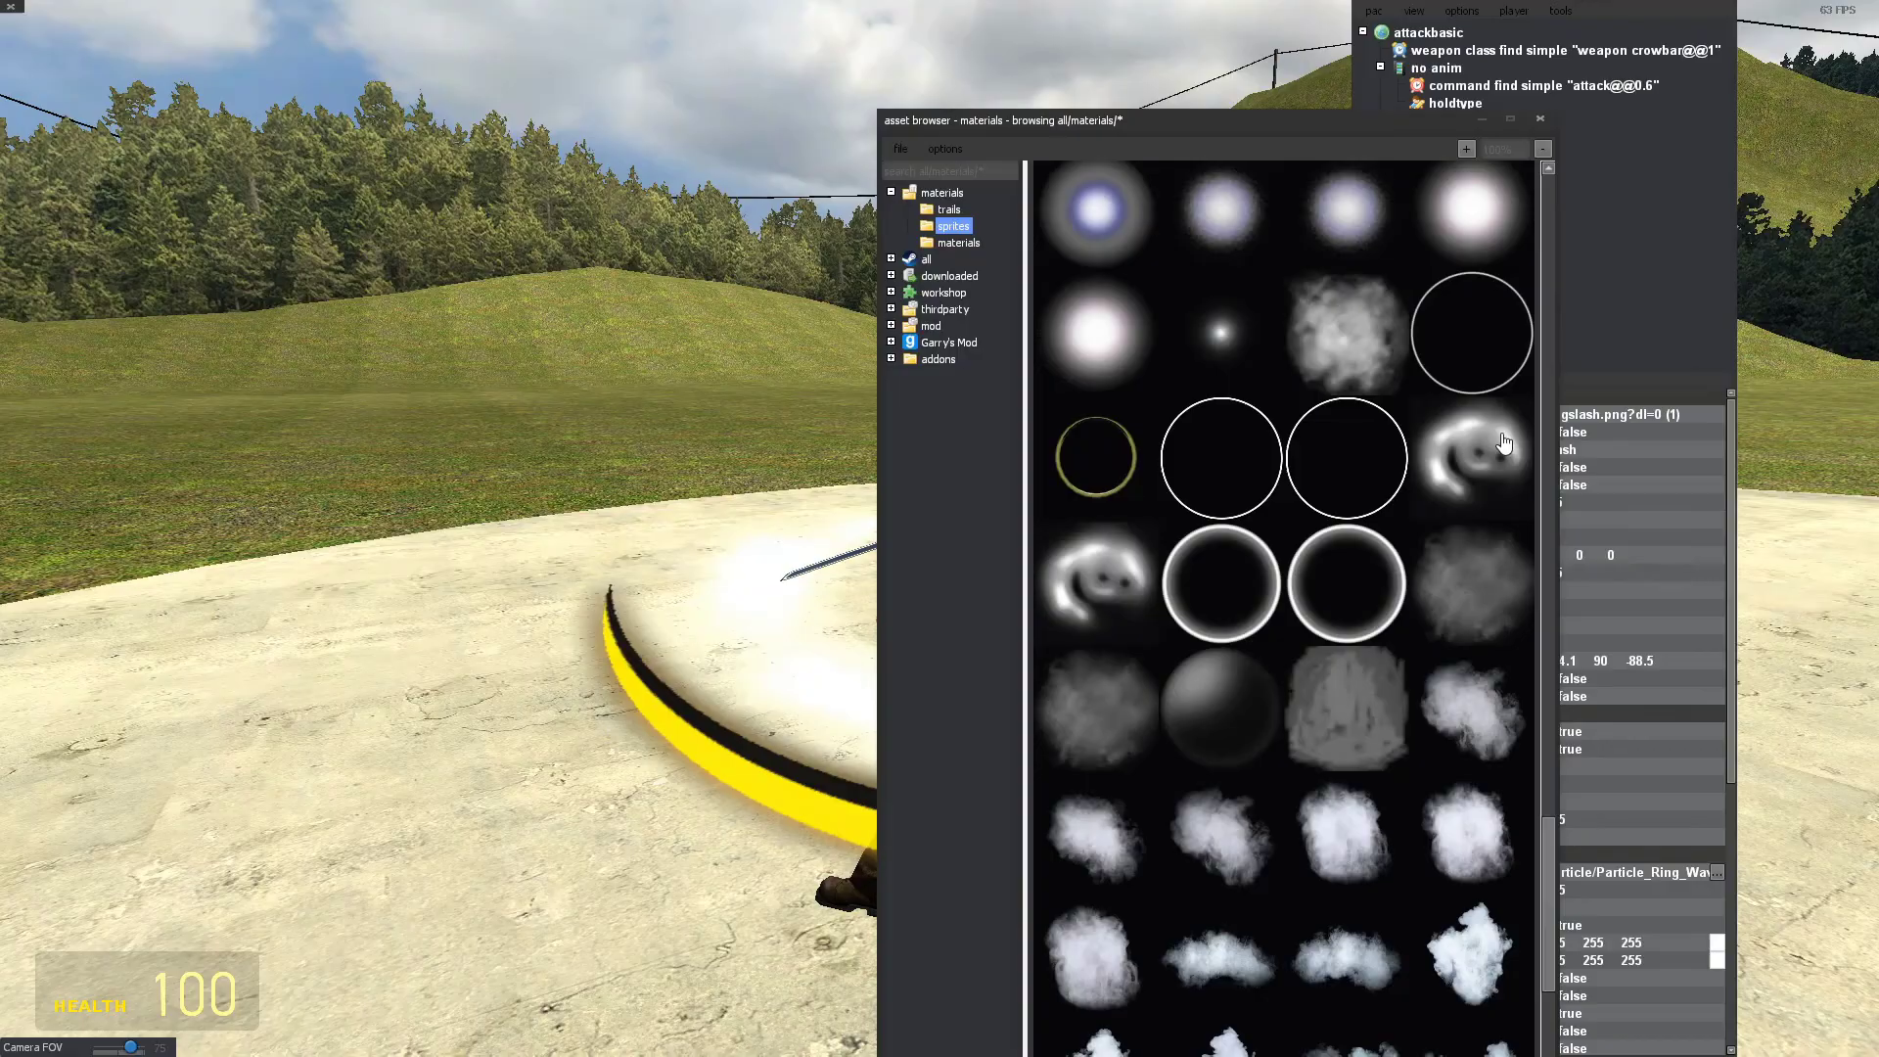
{"action": "left_click", "coordinate": [1542, 121]}
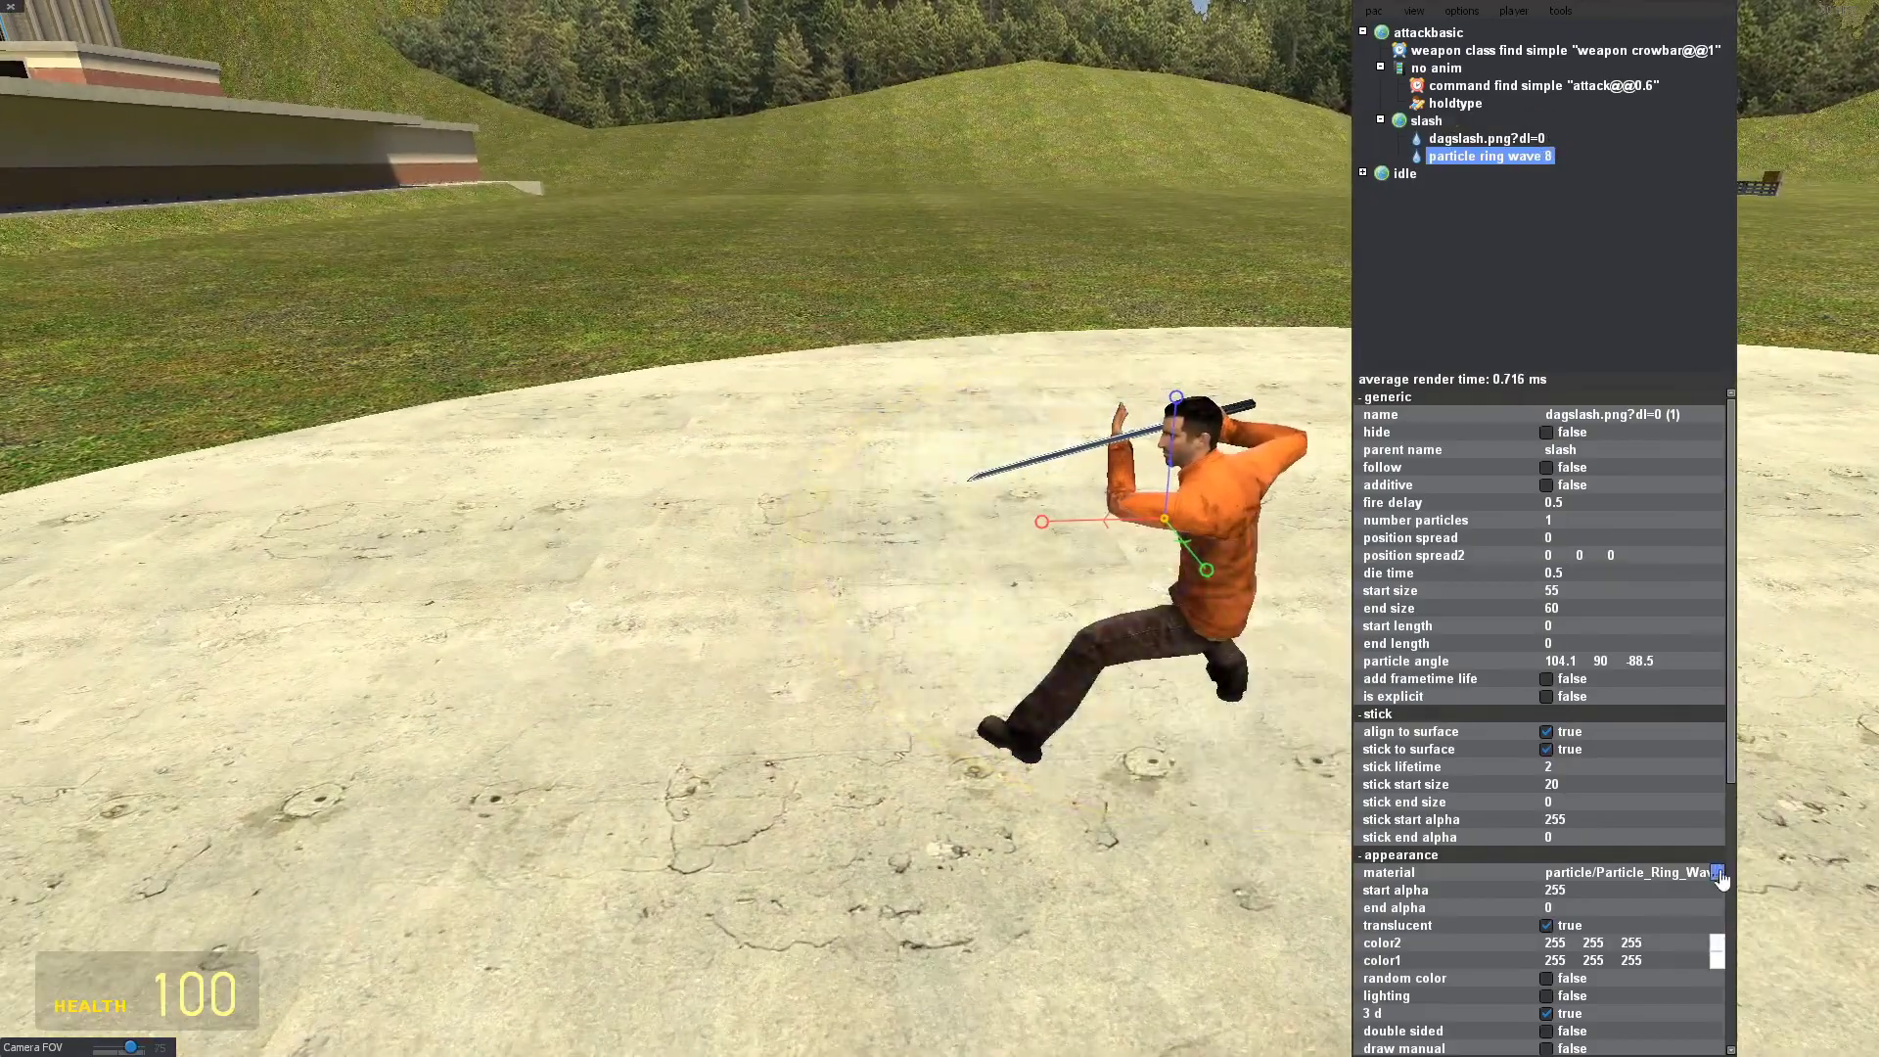
{"action": "left_click", "coordinate": [1719, 872]}
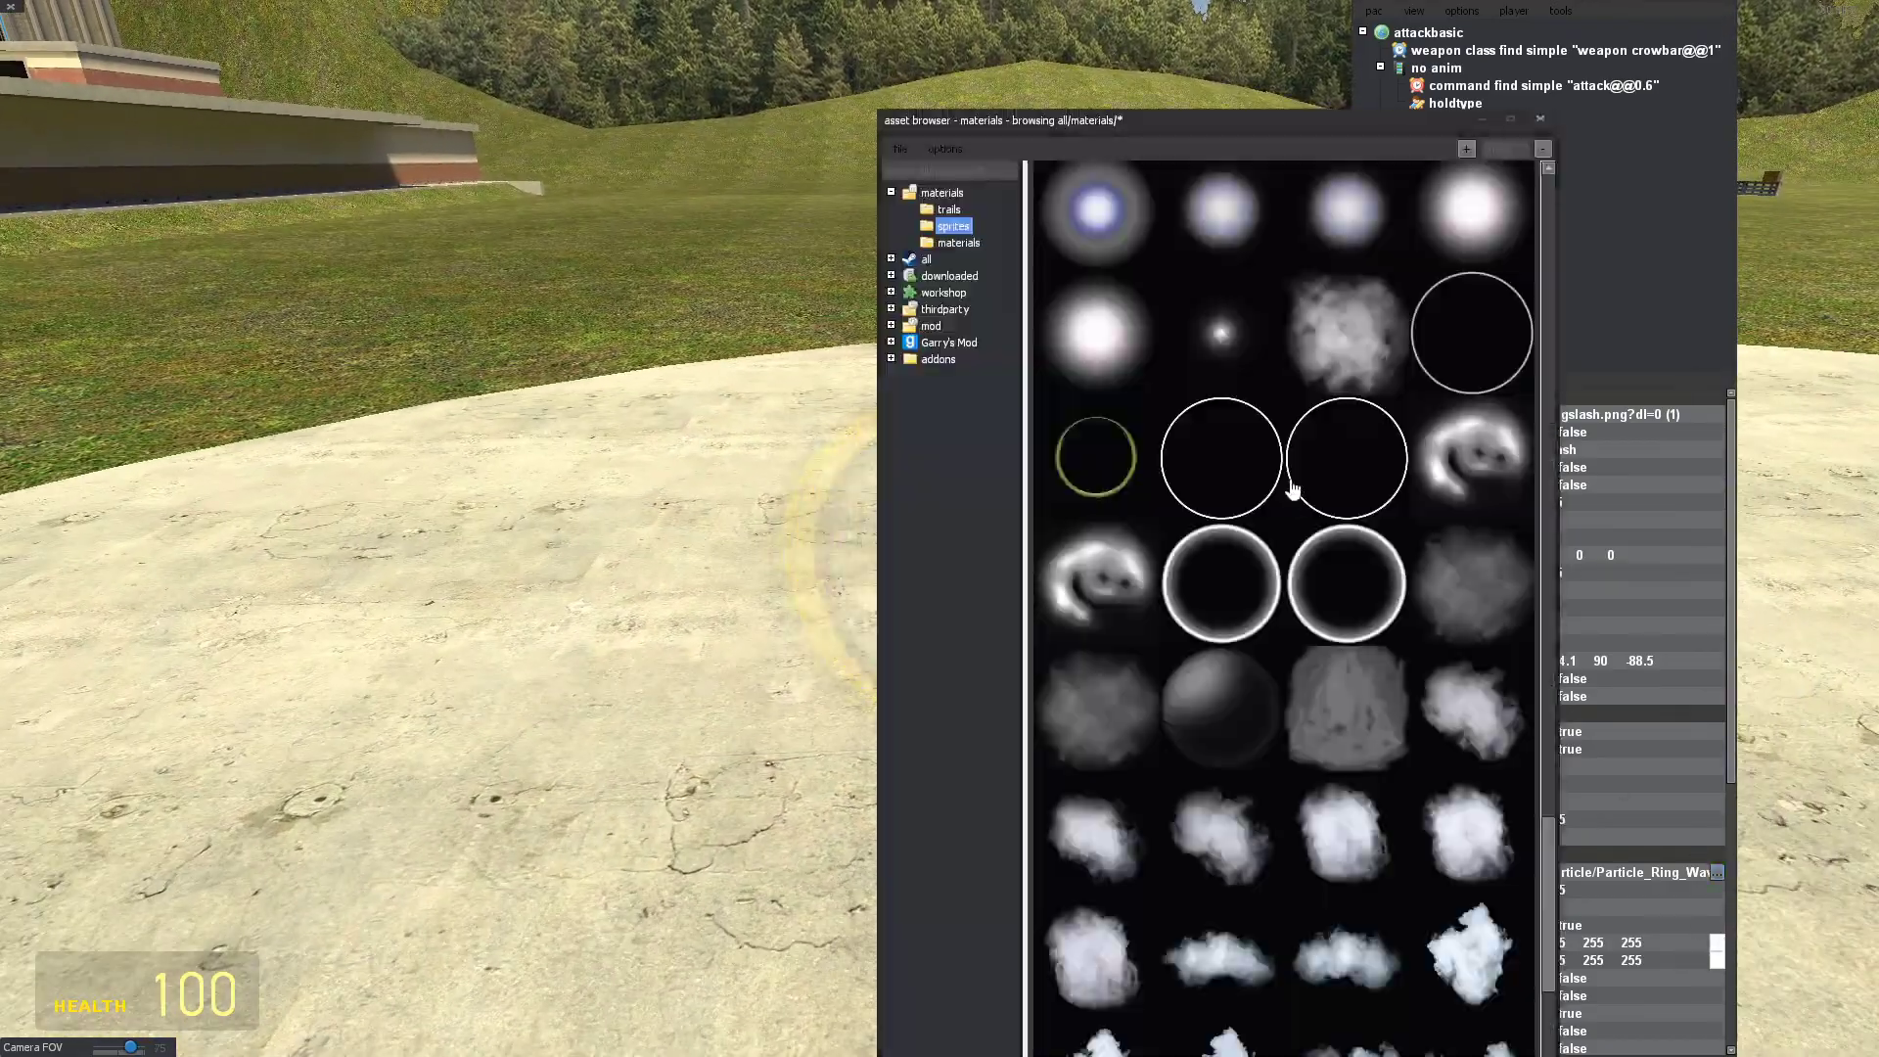
{"action": "left_click", "coordinate": [1542, 120]}
Set the ring wave particle's end size to 70 and its color1 to yellow (255, 246, 0).
{"action": "double_click", "coordinate": [1566, 609]}
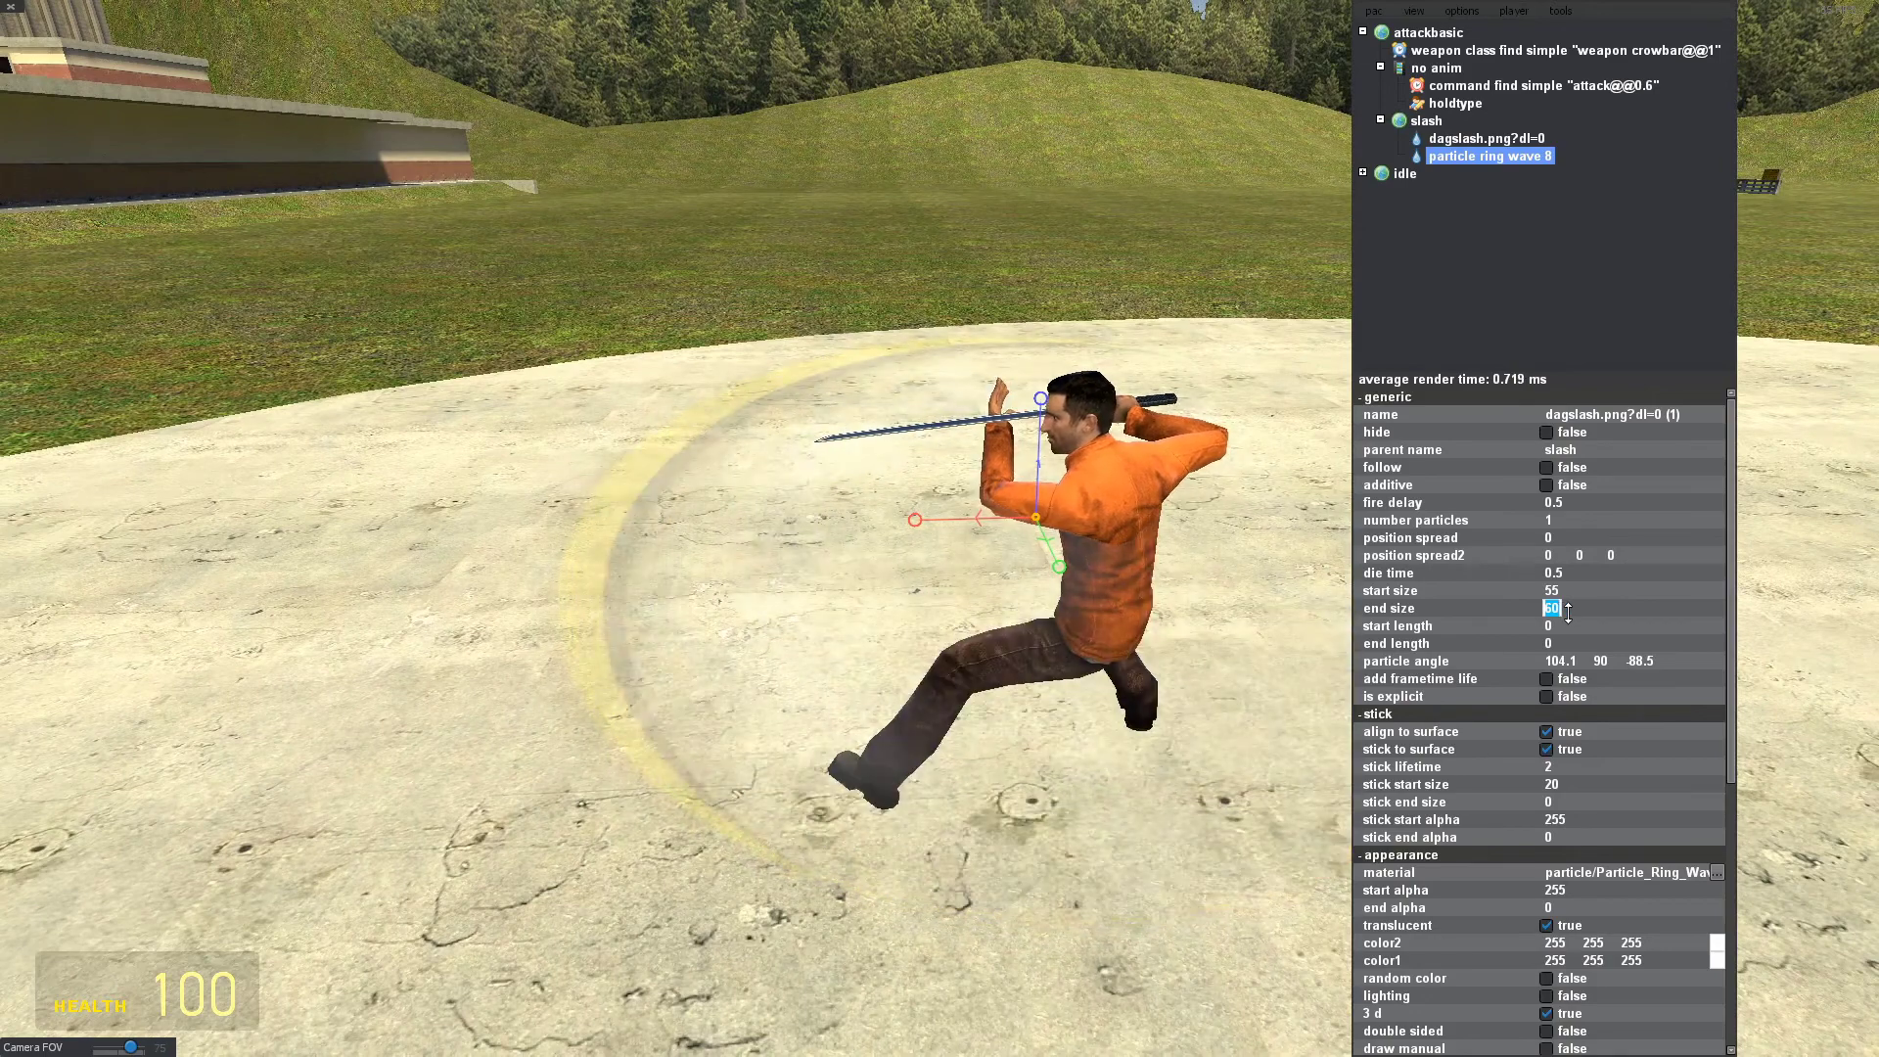
{"action": "type", "text": "70"}
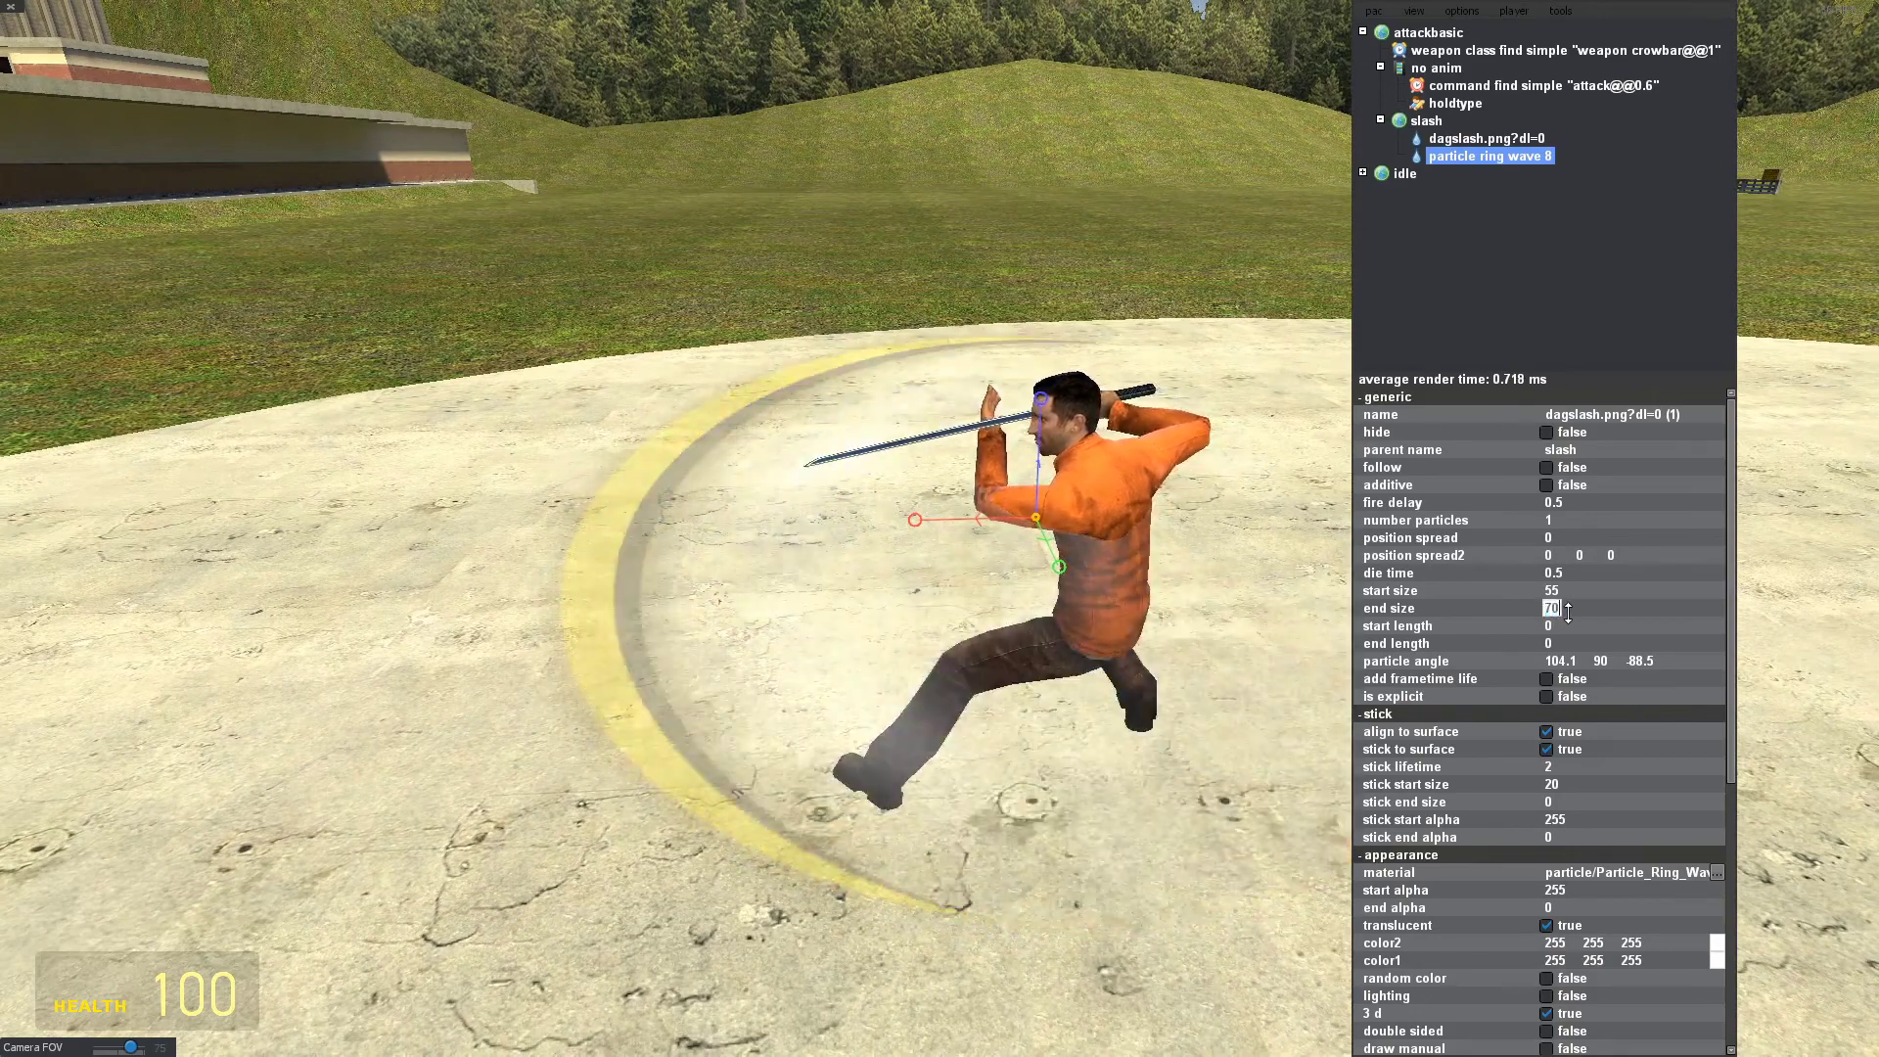
{"action": "left_click", "coordinate": [1570, 949]}
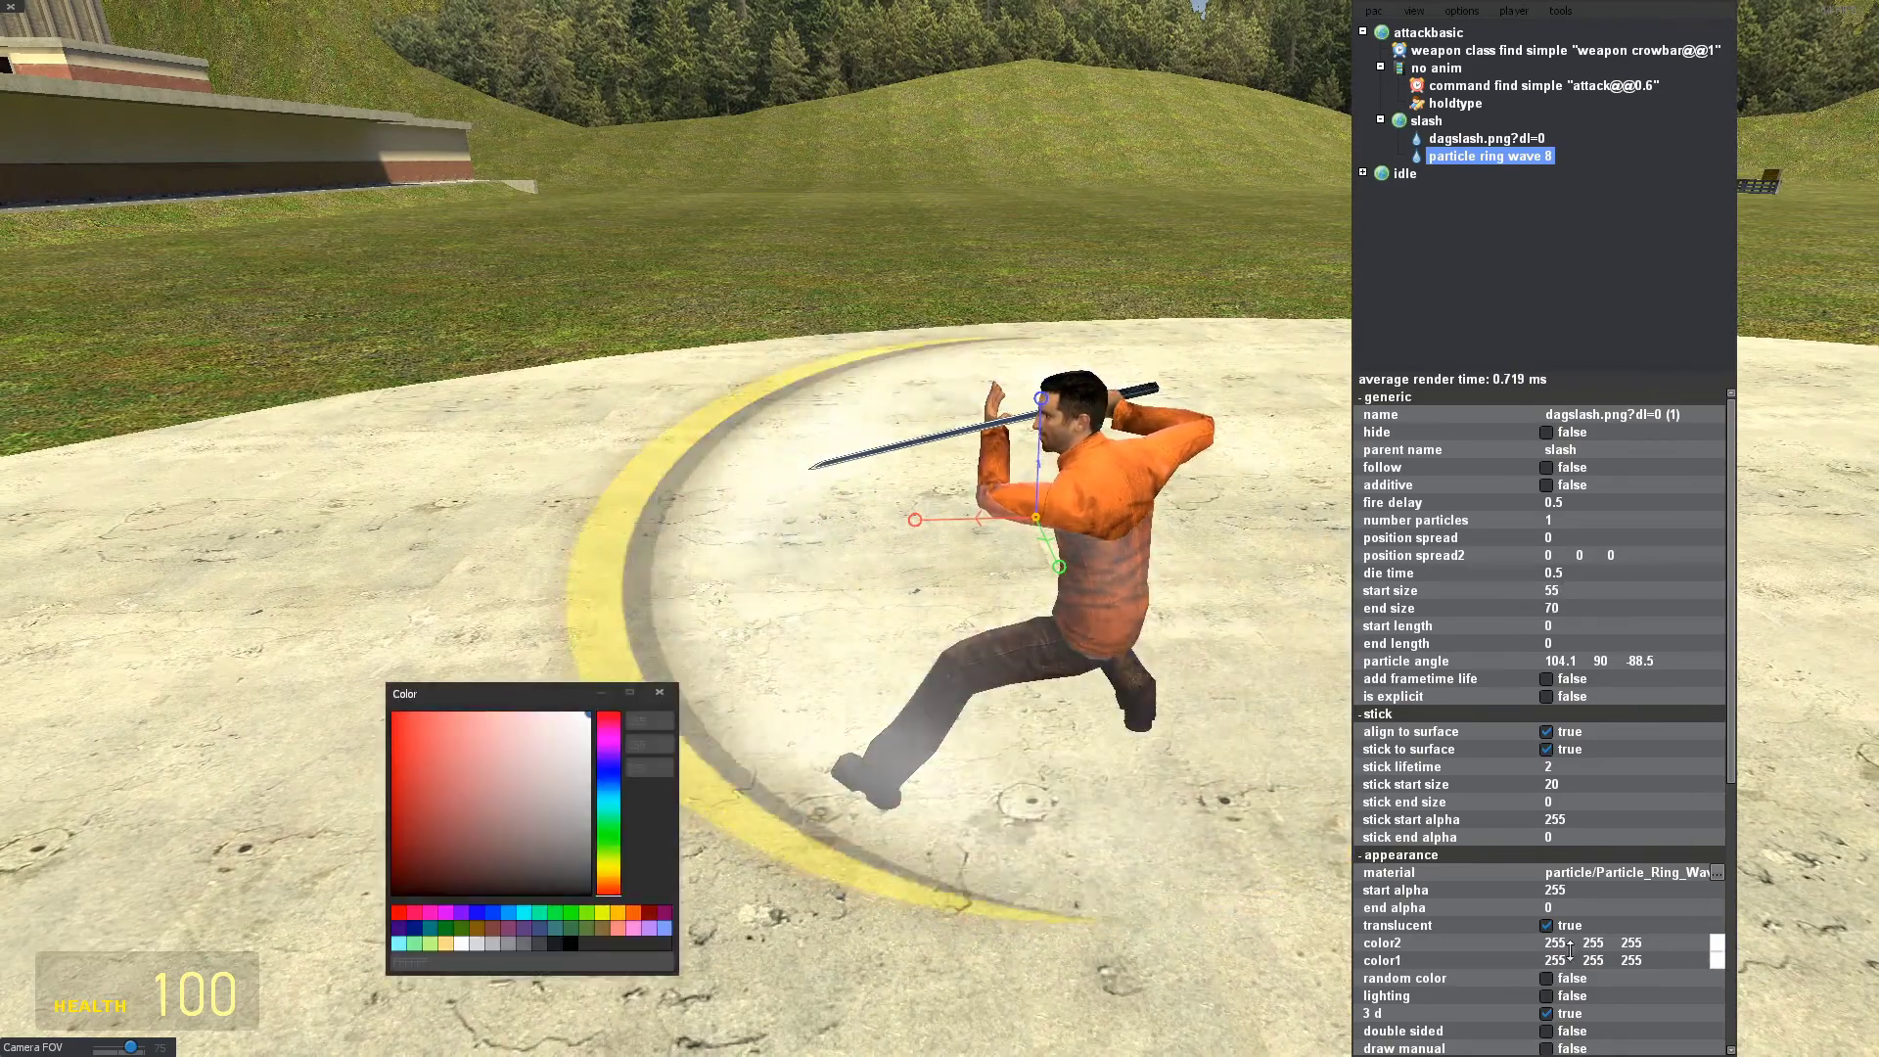
{"action": "left_click", "coordinate": [609, 867]}
{"action": "left_click", "coordinate": [392, 719]}
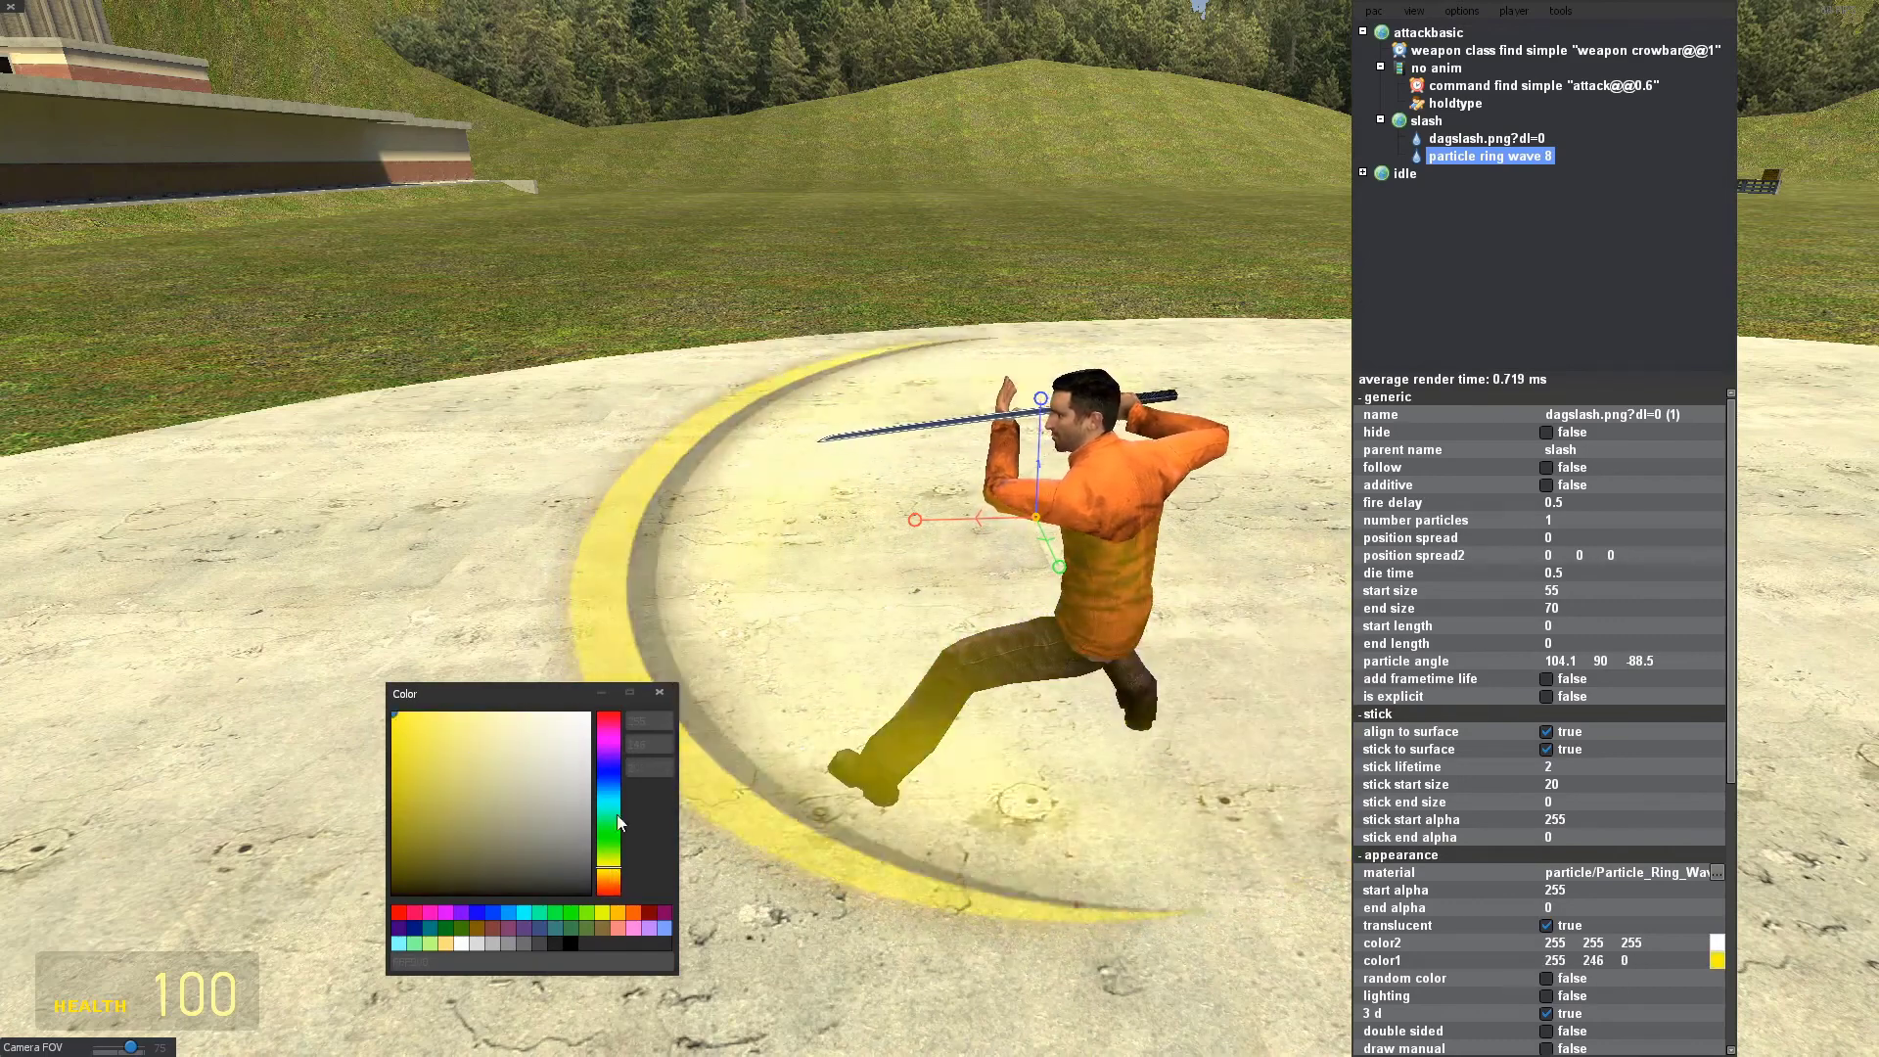
{"action": "left_click", "coordinate": [660, 693]}
Set the yellow ring wave particle's number particles to 2.
{"action": "mouse_move", "coordinate": [1577, 518]}
{"action": "left_mouse_down"}
{"action": "mouse_move", "coordinate": [1579, 418]}
{"action": "mouse_move", "coordinate": [1642, 761]}
{"action": "mouse_move", "coordinate": [1644, 489]}
{"action": "mouse_move", "coordinate": [1598, 332]}
{"action": "mouse_move", "coordinate": [1548, 526]}
{"action": "mouse_move", "coordinate": [1568, 525]}
{"action": "left_mouse_up"}
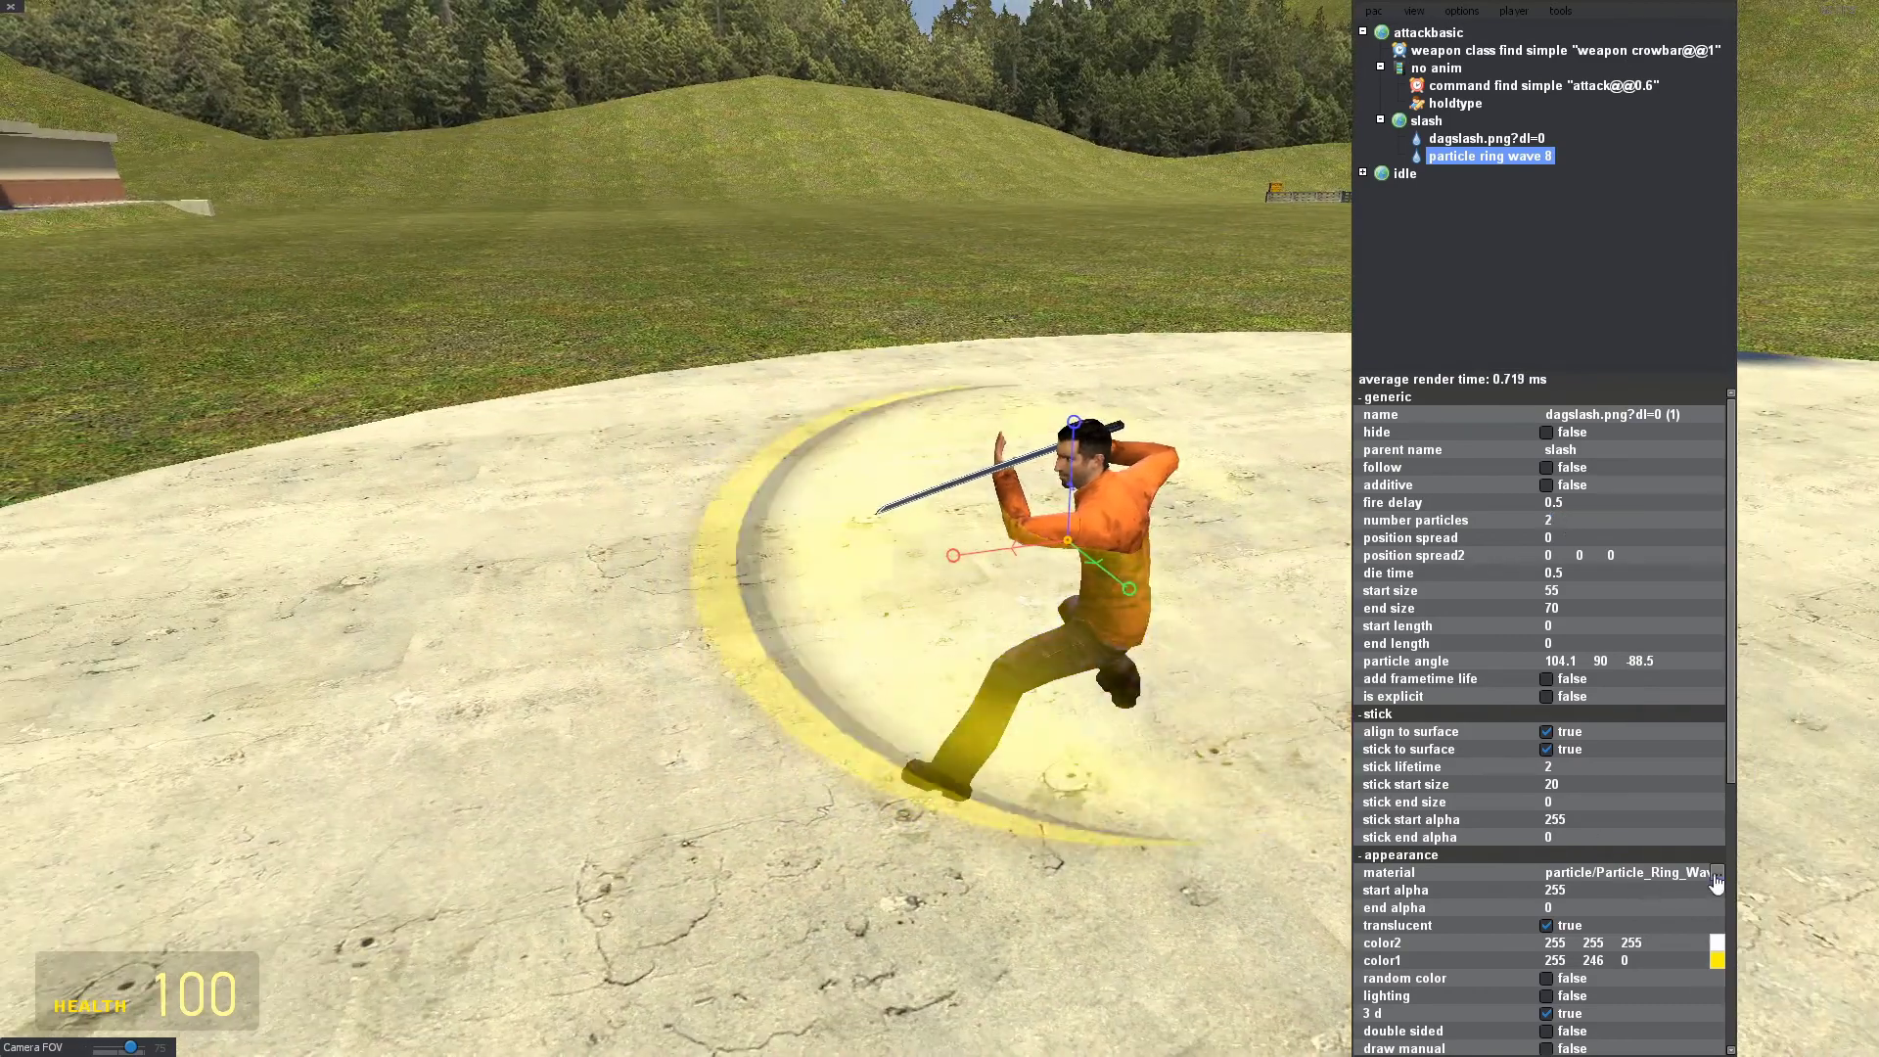
{"action": "left_click", "coordinate": [1717, 872]}
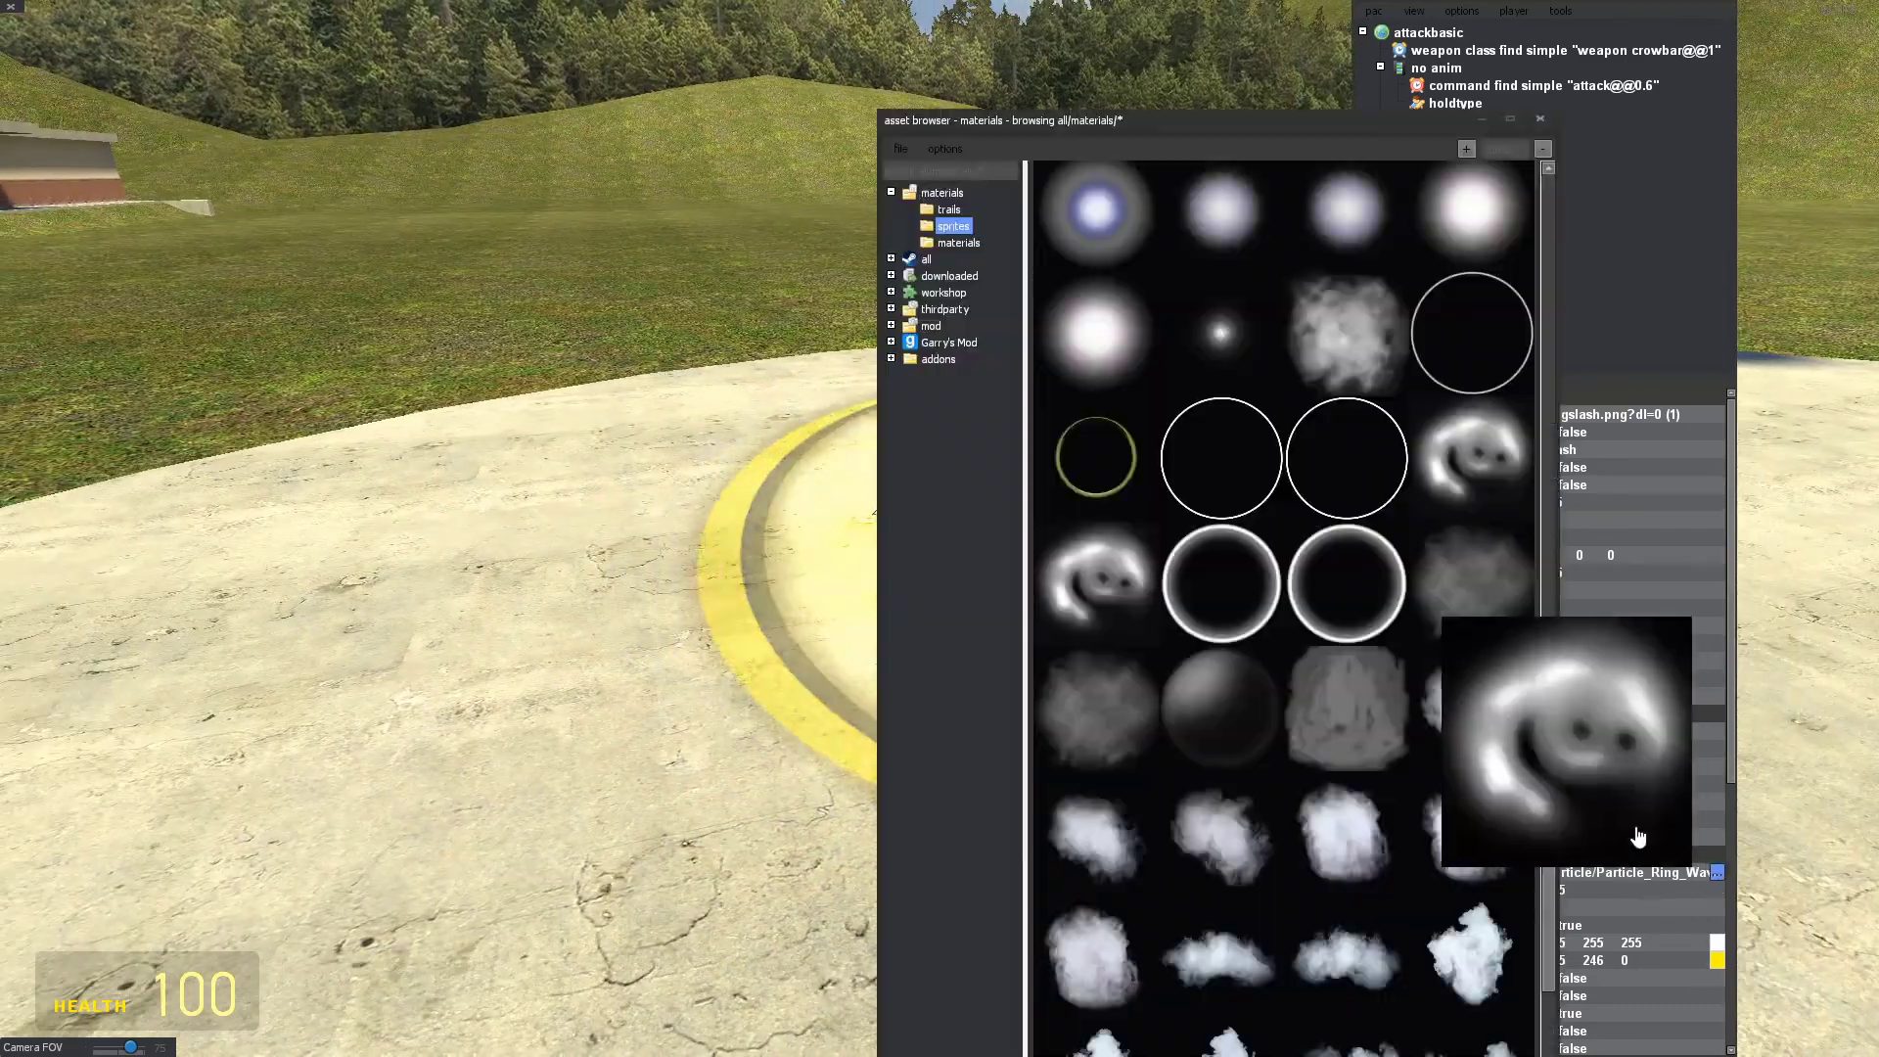
{"action": "left_click", "coordinate": [1539, 119]}
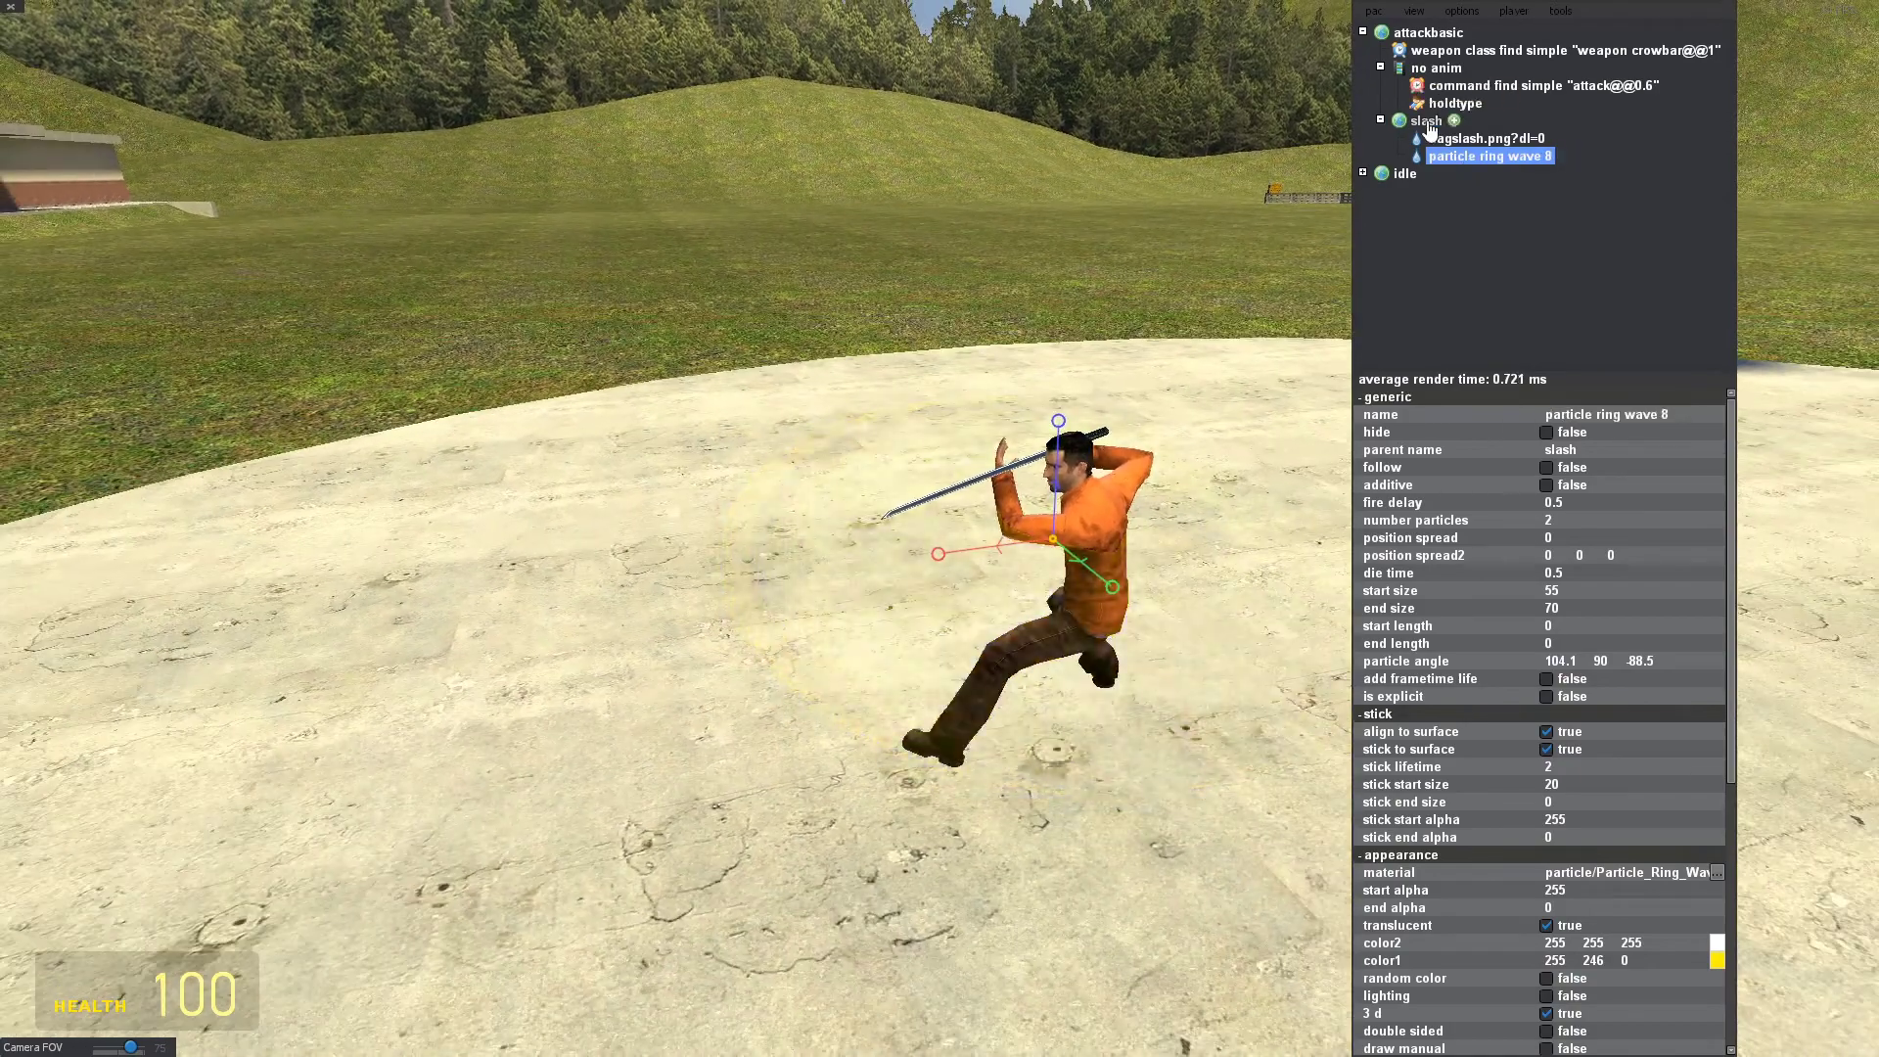
Add a second ring wave 8 particle to the slash group, with velocity 2, placed in front of the character.
{"action": "right_click", "coordinate": [1425, 120]}
{"action": "mouse_move", "coordinate": [1508, 330]}
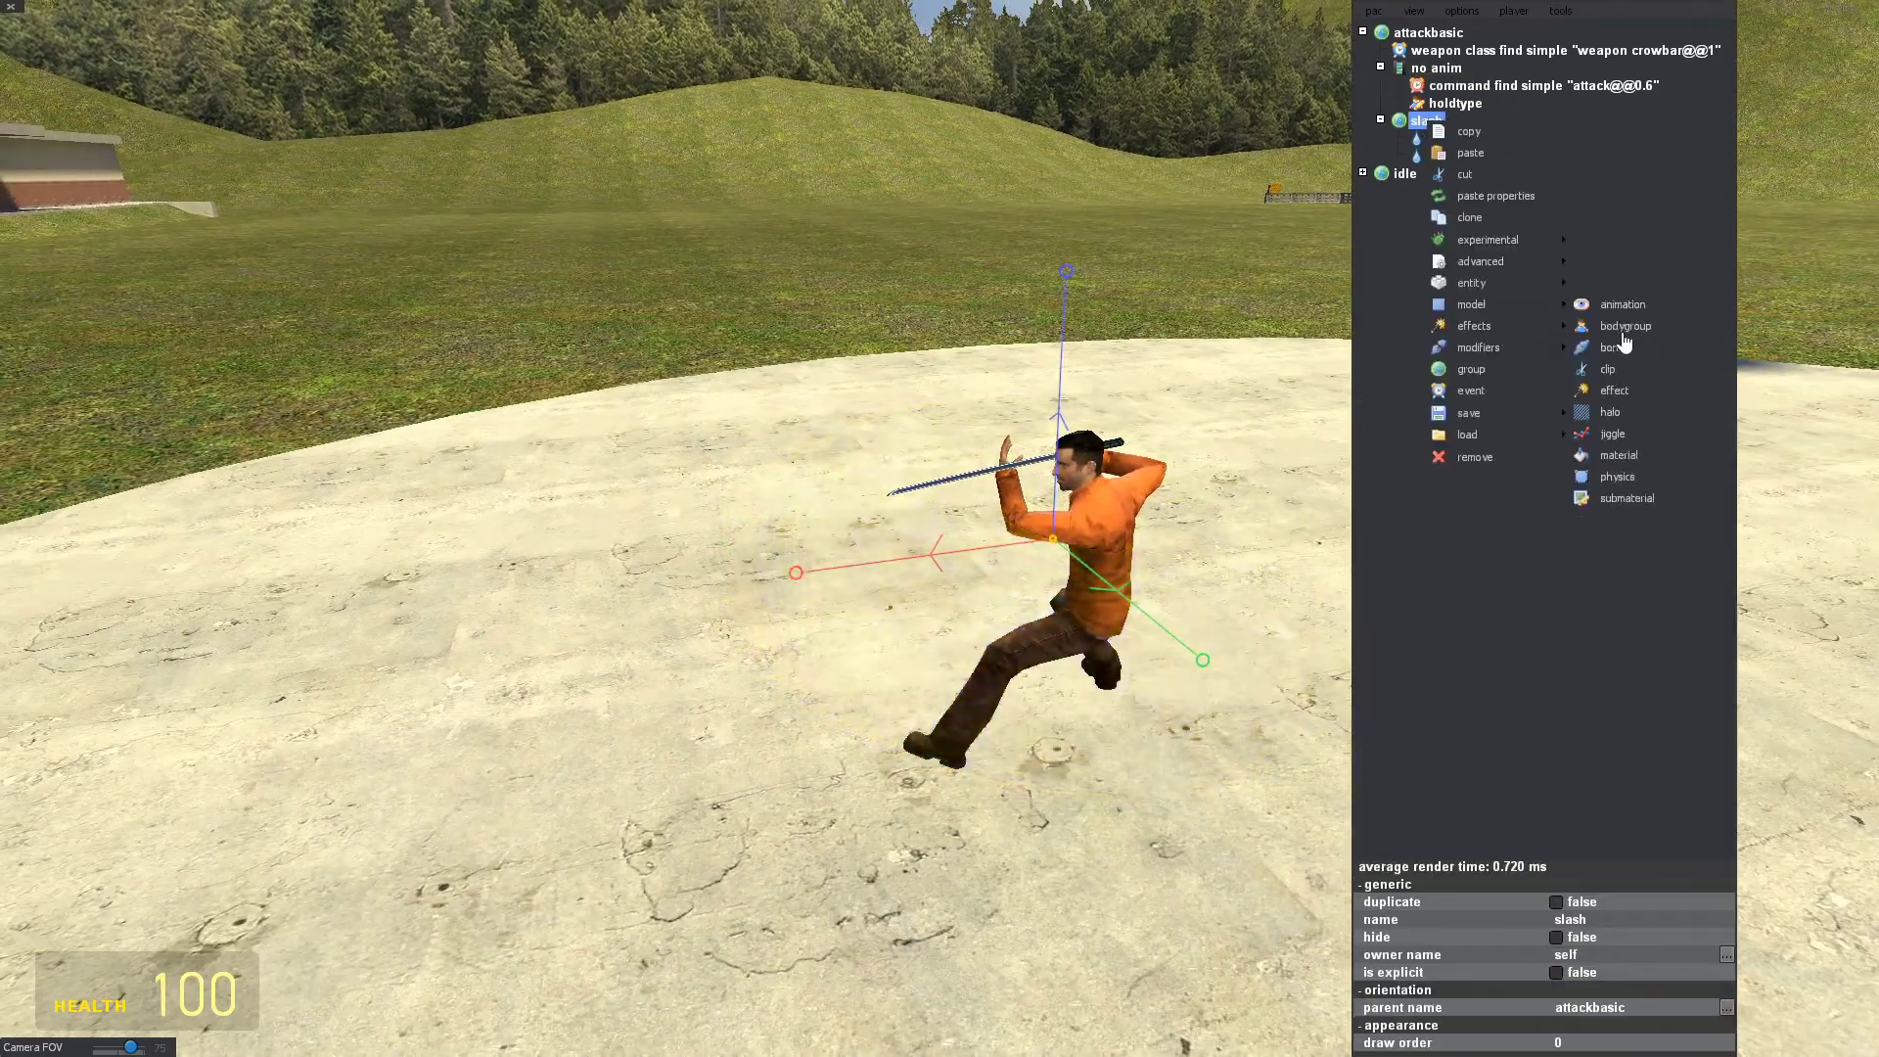
{"action": "left_click", "coordinate": [1648, 464]}
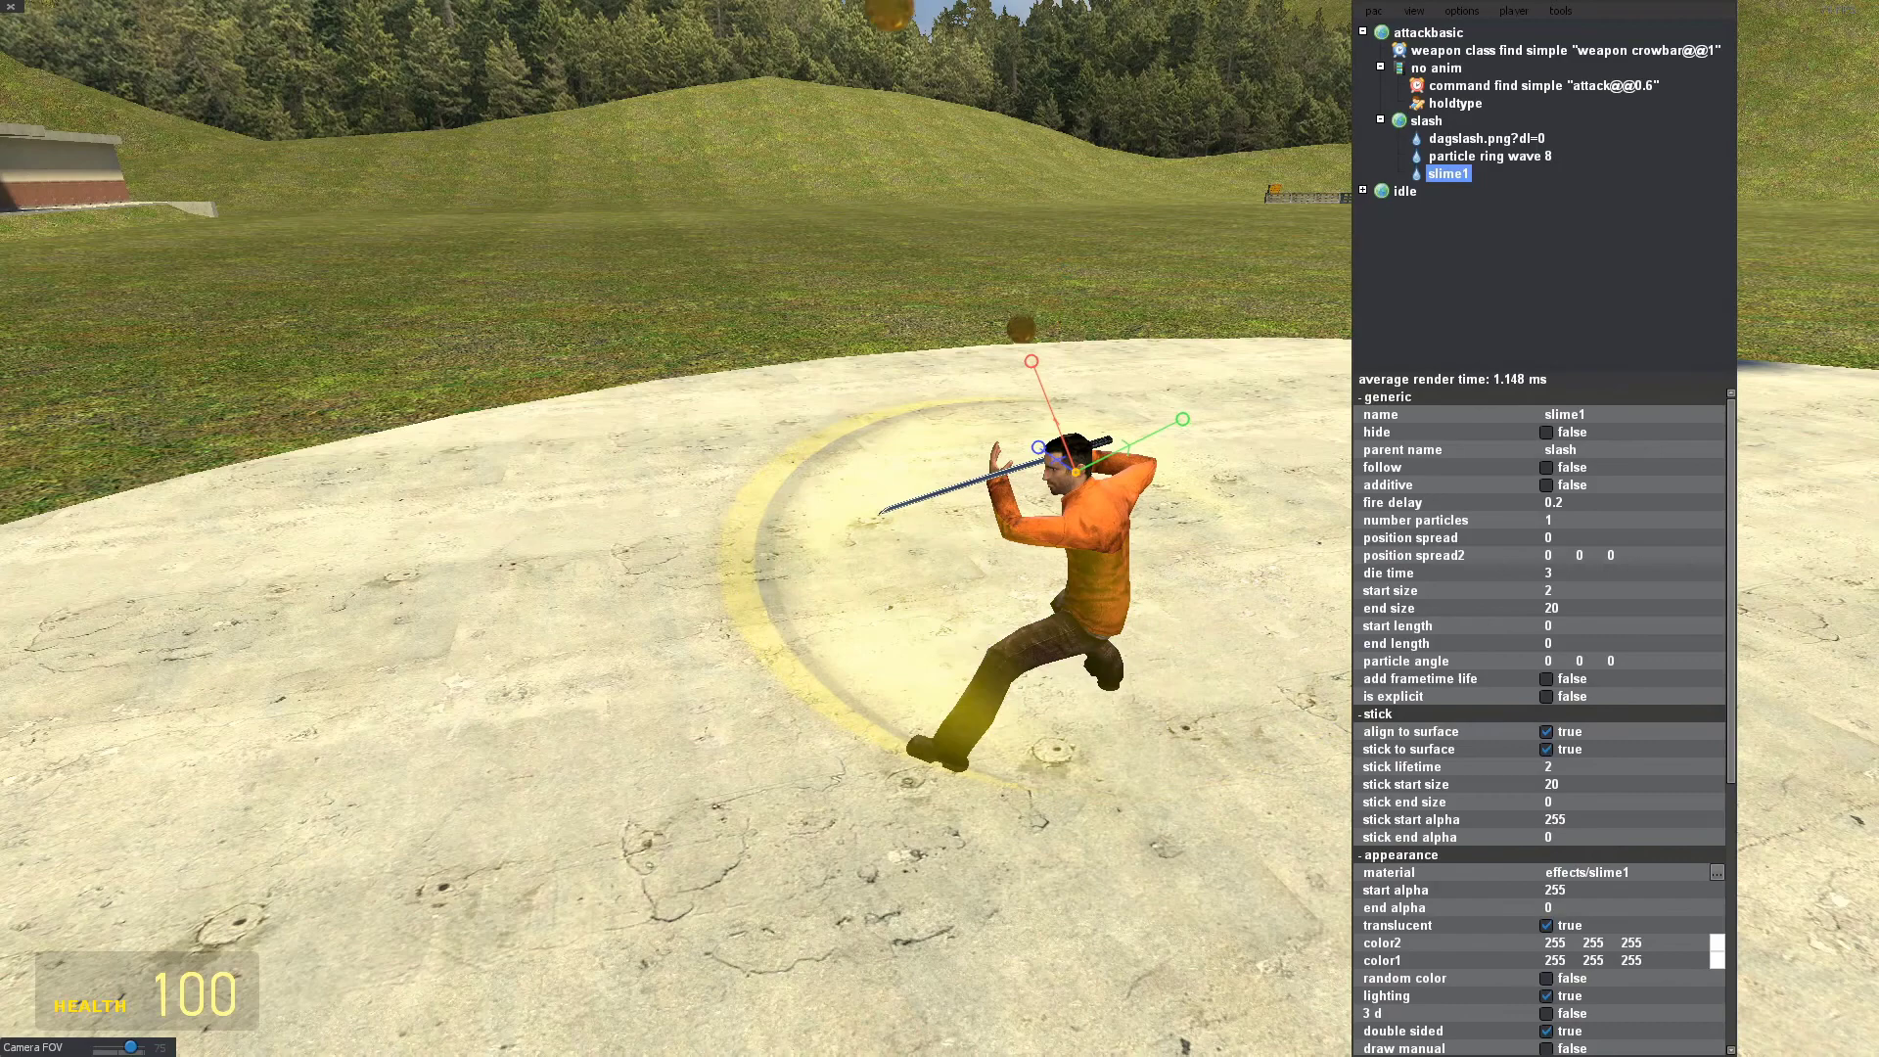
{"action": "scroll", "coordinate": [1603, 918], "scroll_direction": "down", "scroll_amount": 8}
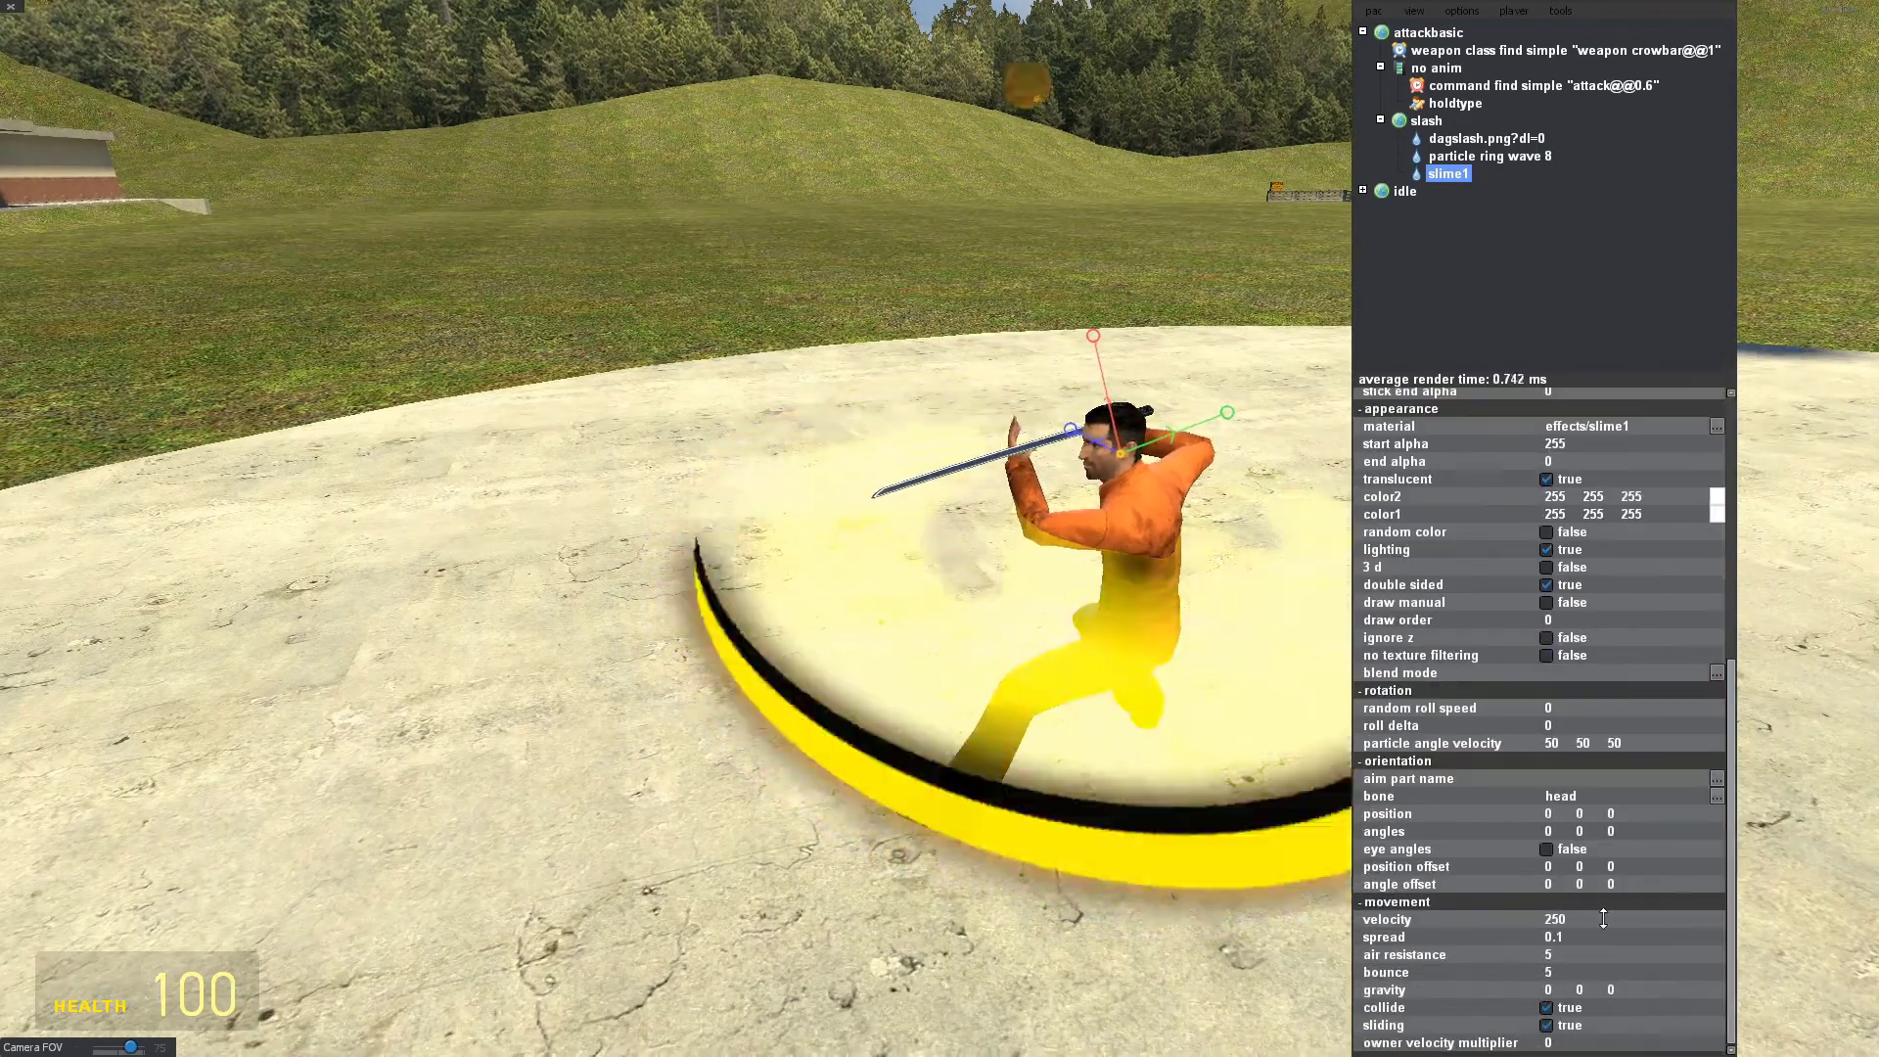
{"action": "left_click", "coordinate": [1288, 552]}
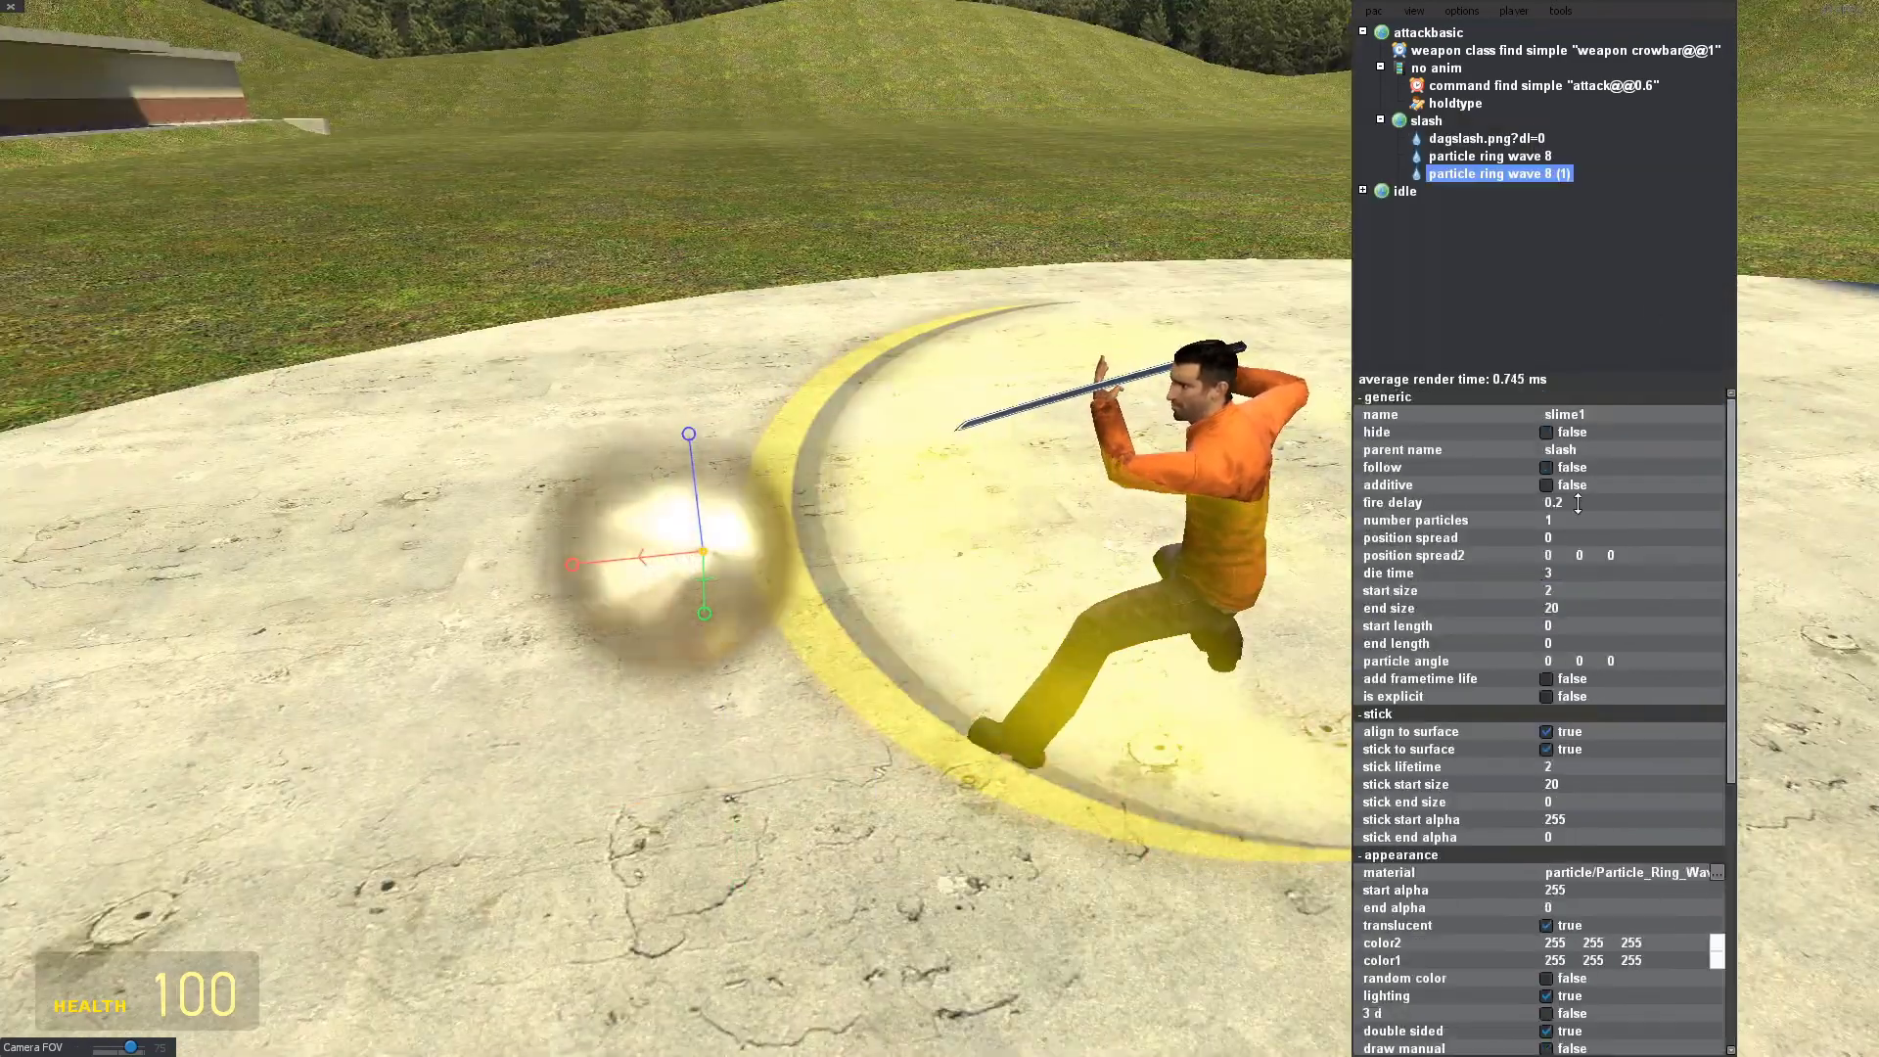
Set the new ring wave particle's die time to 0.6, turn off lighting and set color1 to blue (0, 169, 255).
{"action": "left_click_drag", "start_coordinate": [1571, 574], "coordinate": [1572, 597]}
{"action": "scroll", "coordinate": [1571, 587], "scroll_direction": "down", "scroll_amount": 8}
{"action": "left_click", "coordinate": [1549, 551]}
{"action": "left_click", "coordinate": [1717, 498]}
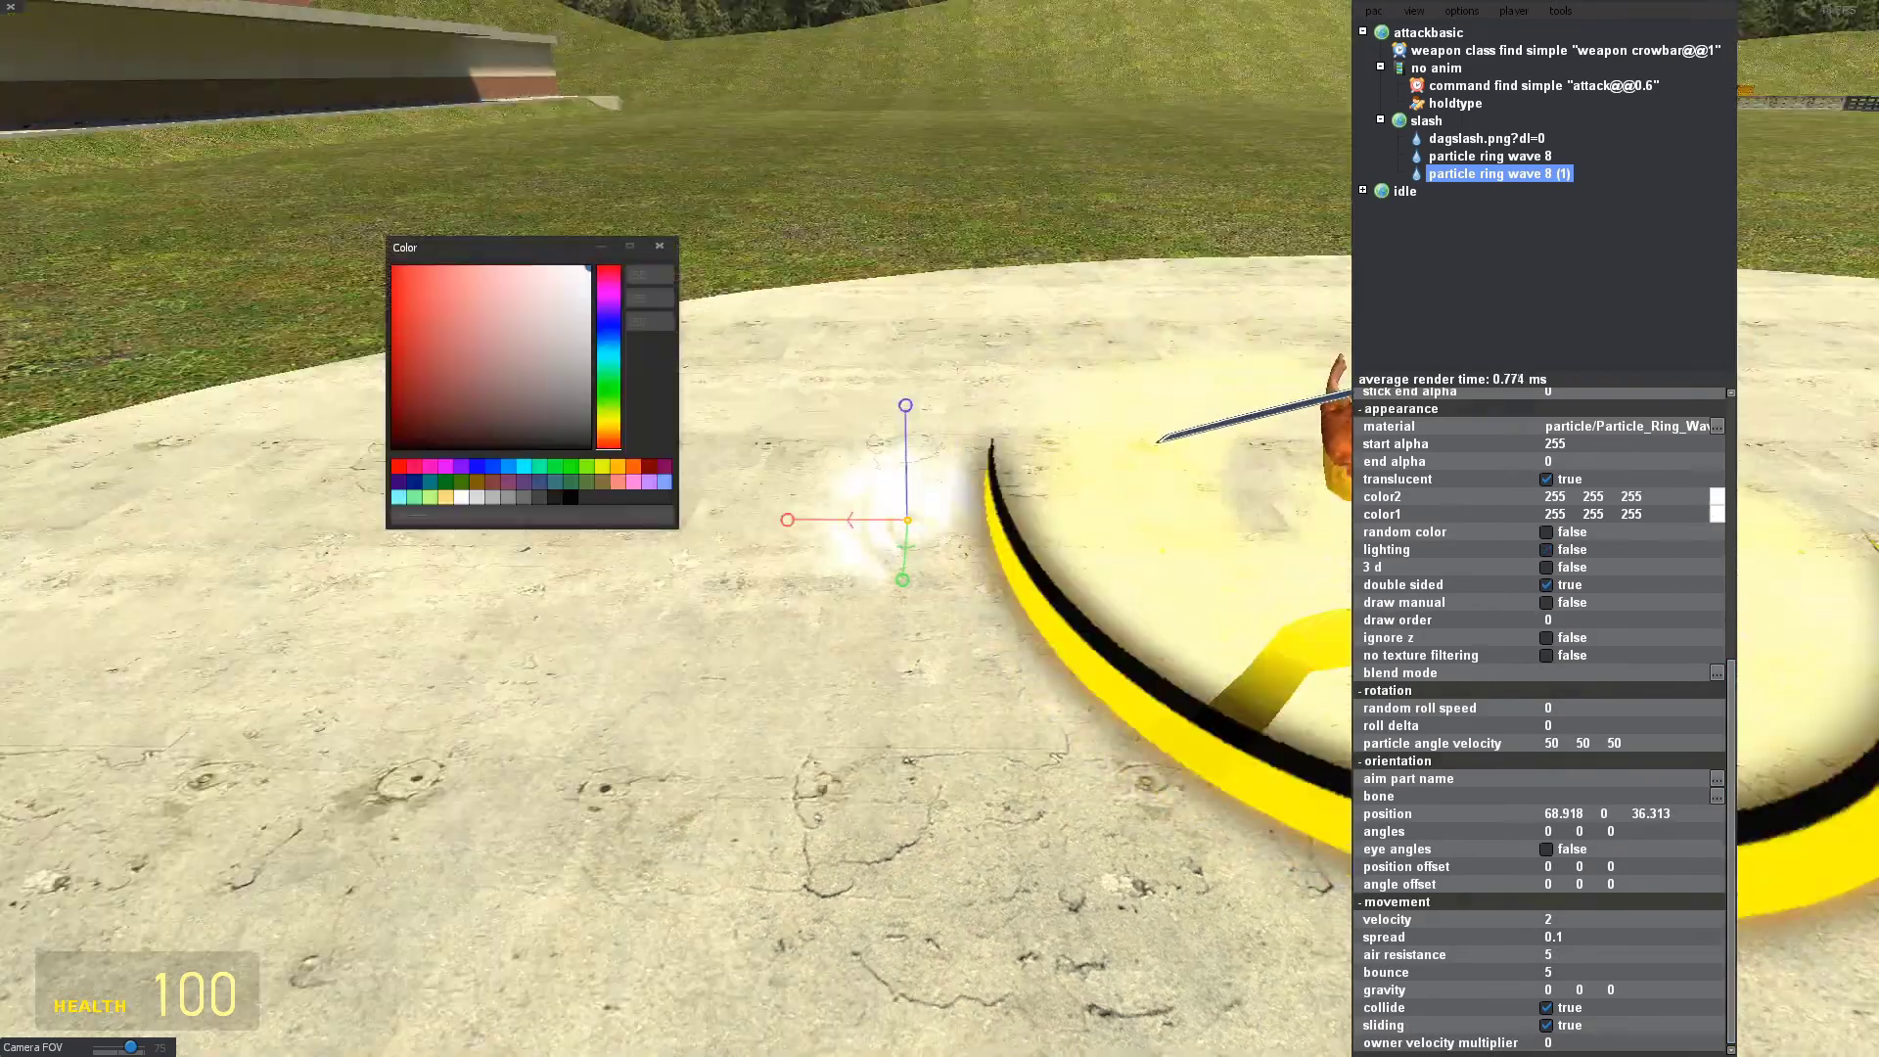
{"action": "left_click", "coordinate": [508, 467]}
{"action": "left_click", "coordinate": [659, 247]}
Move the blue particle forward to an x position of 73.244 and examine it up close from several sides.
{"action": "mouse_move", "coordinate": [705, 332]}
{"action": "left_mouse_down"}
{"action": "mouse_move", "coordinate": [705, 281]}
{"action": "mouse_move", "coordinate": [670, 328]}
{"action": "left_mouse_up"}
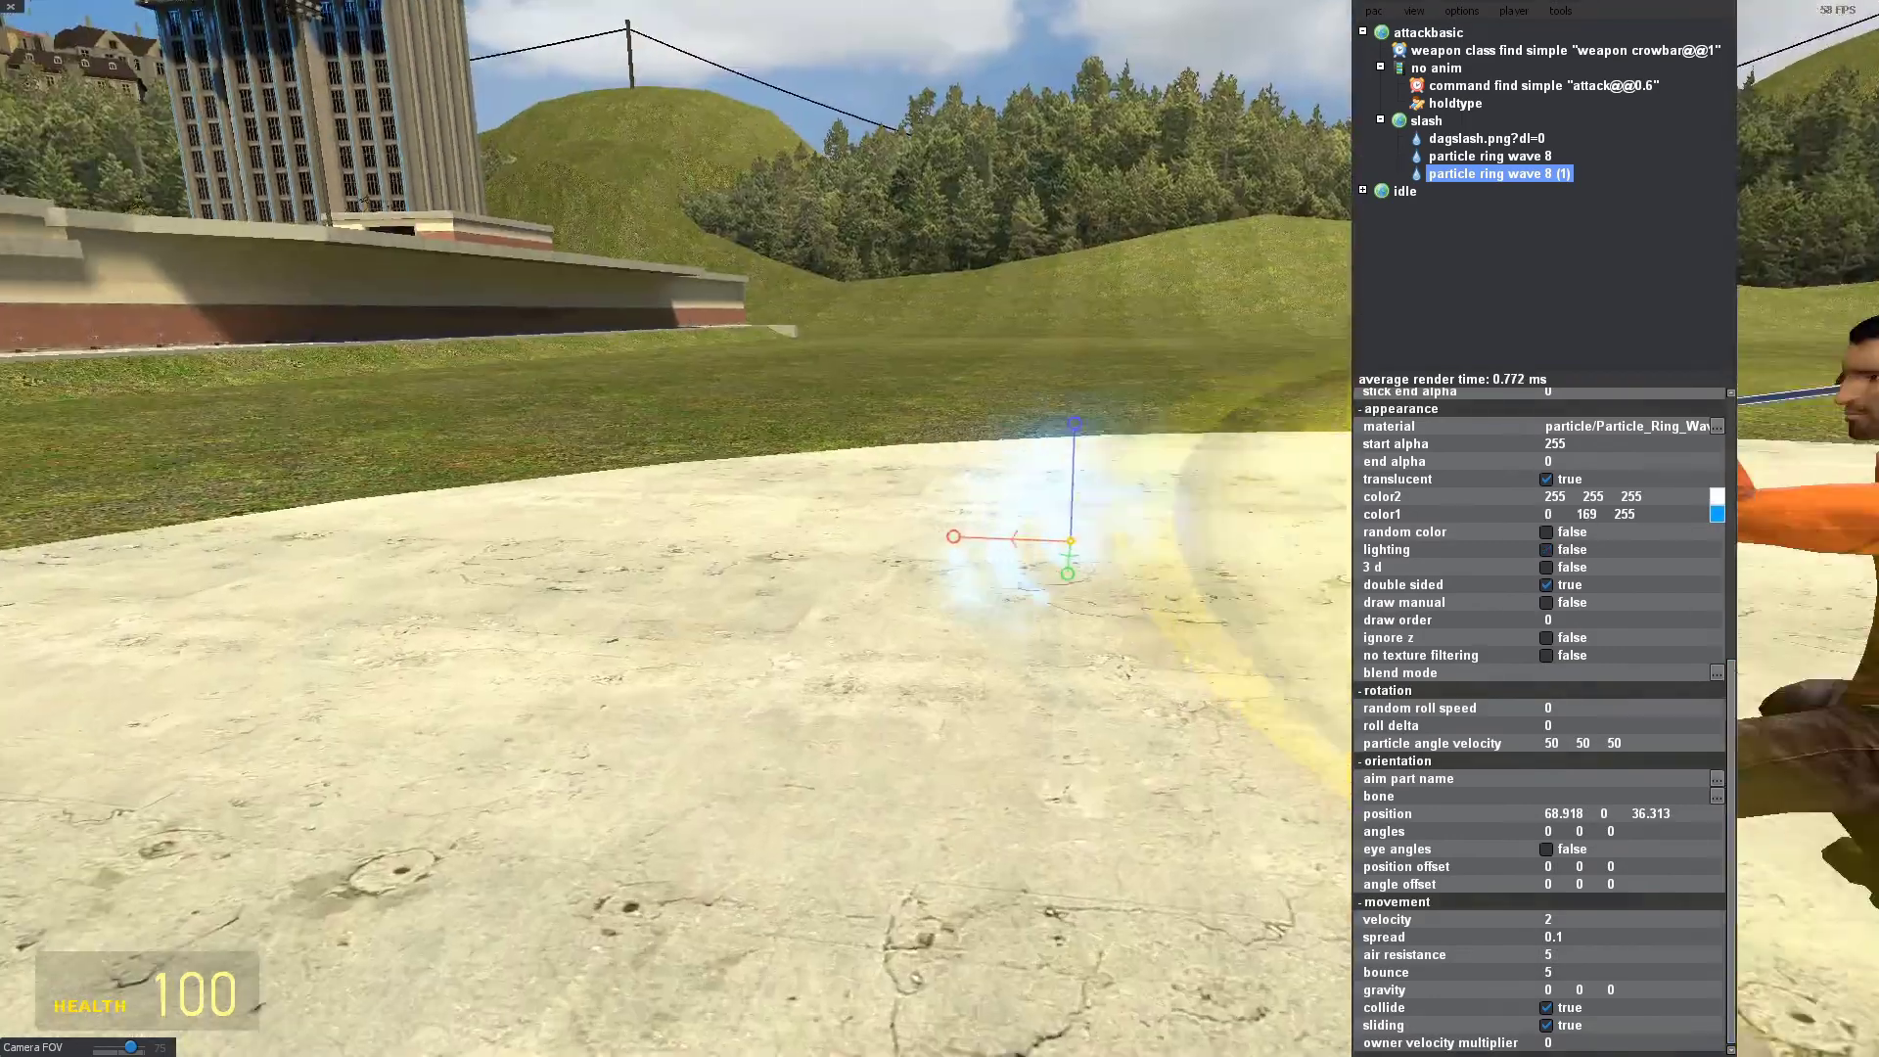
{"action": "key", "text": "w"}
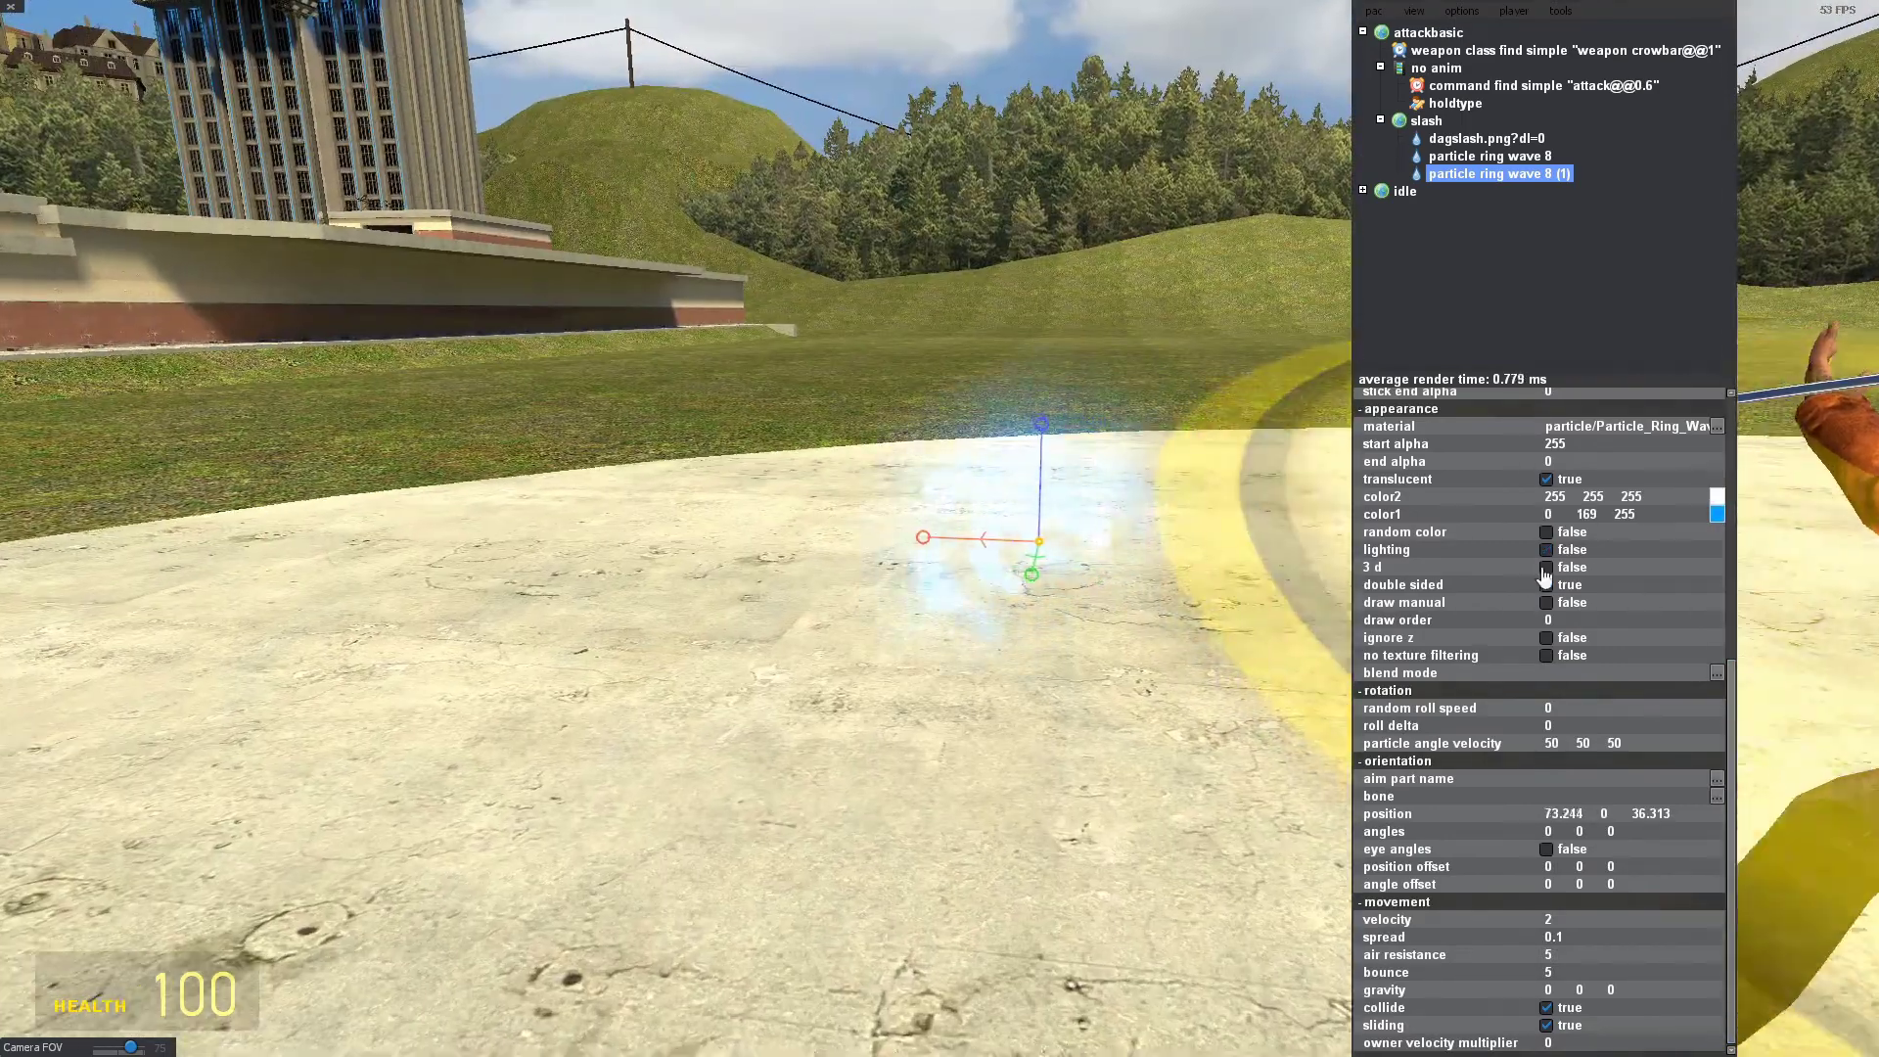
{"action": "key", "text": "a"}
{"action": "left_click_drag", "start_coordinate": [1321, 599], "coordinate": [1509, 589]}
{"action": "key", "text": "s"}
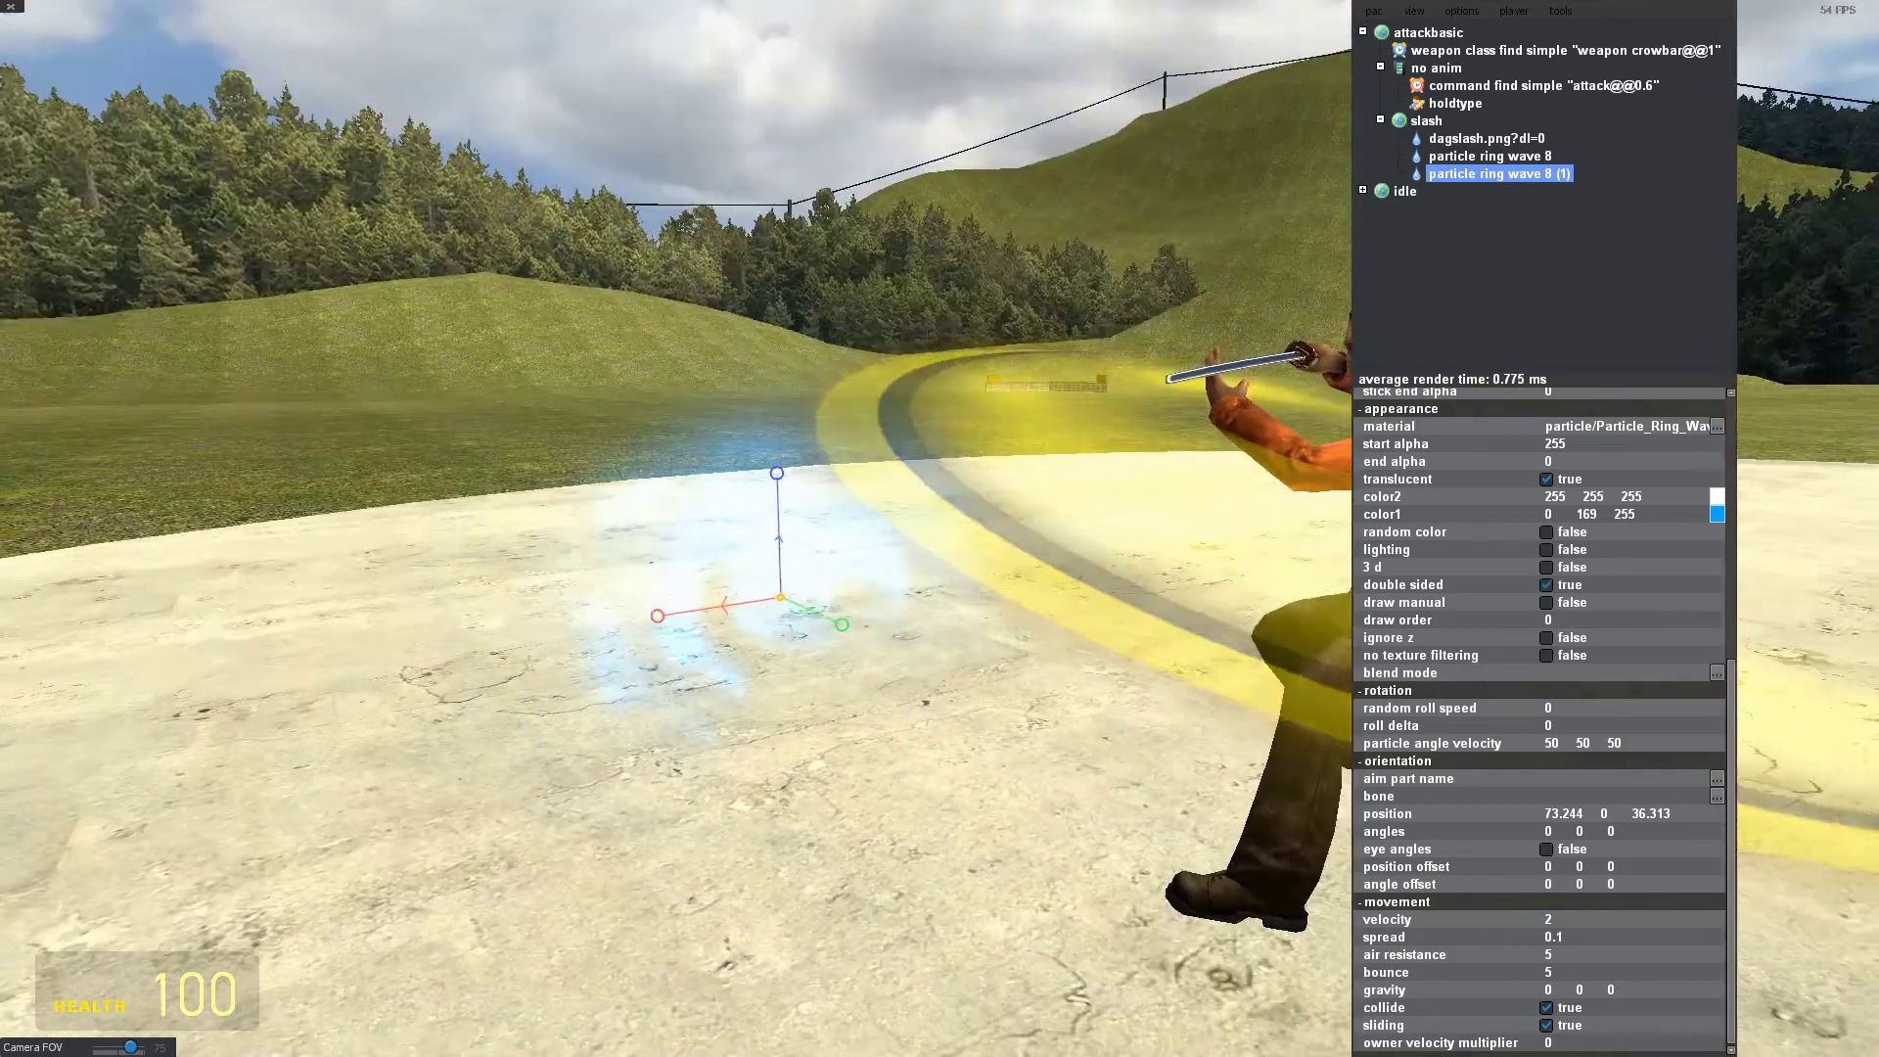
{"action": "key", "text": "w"}
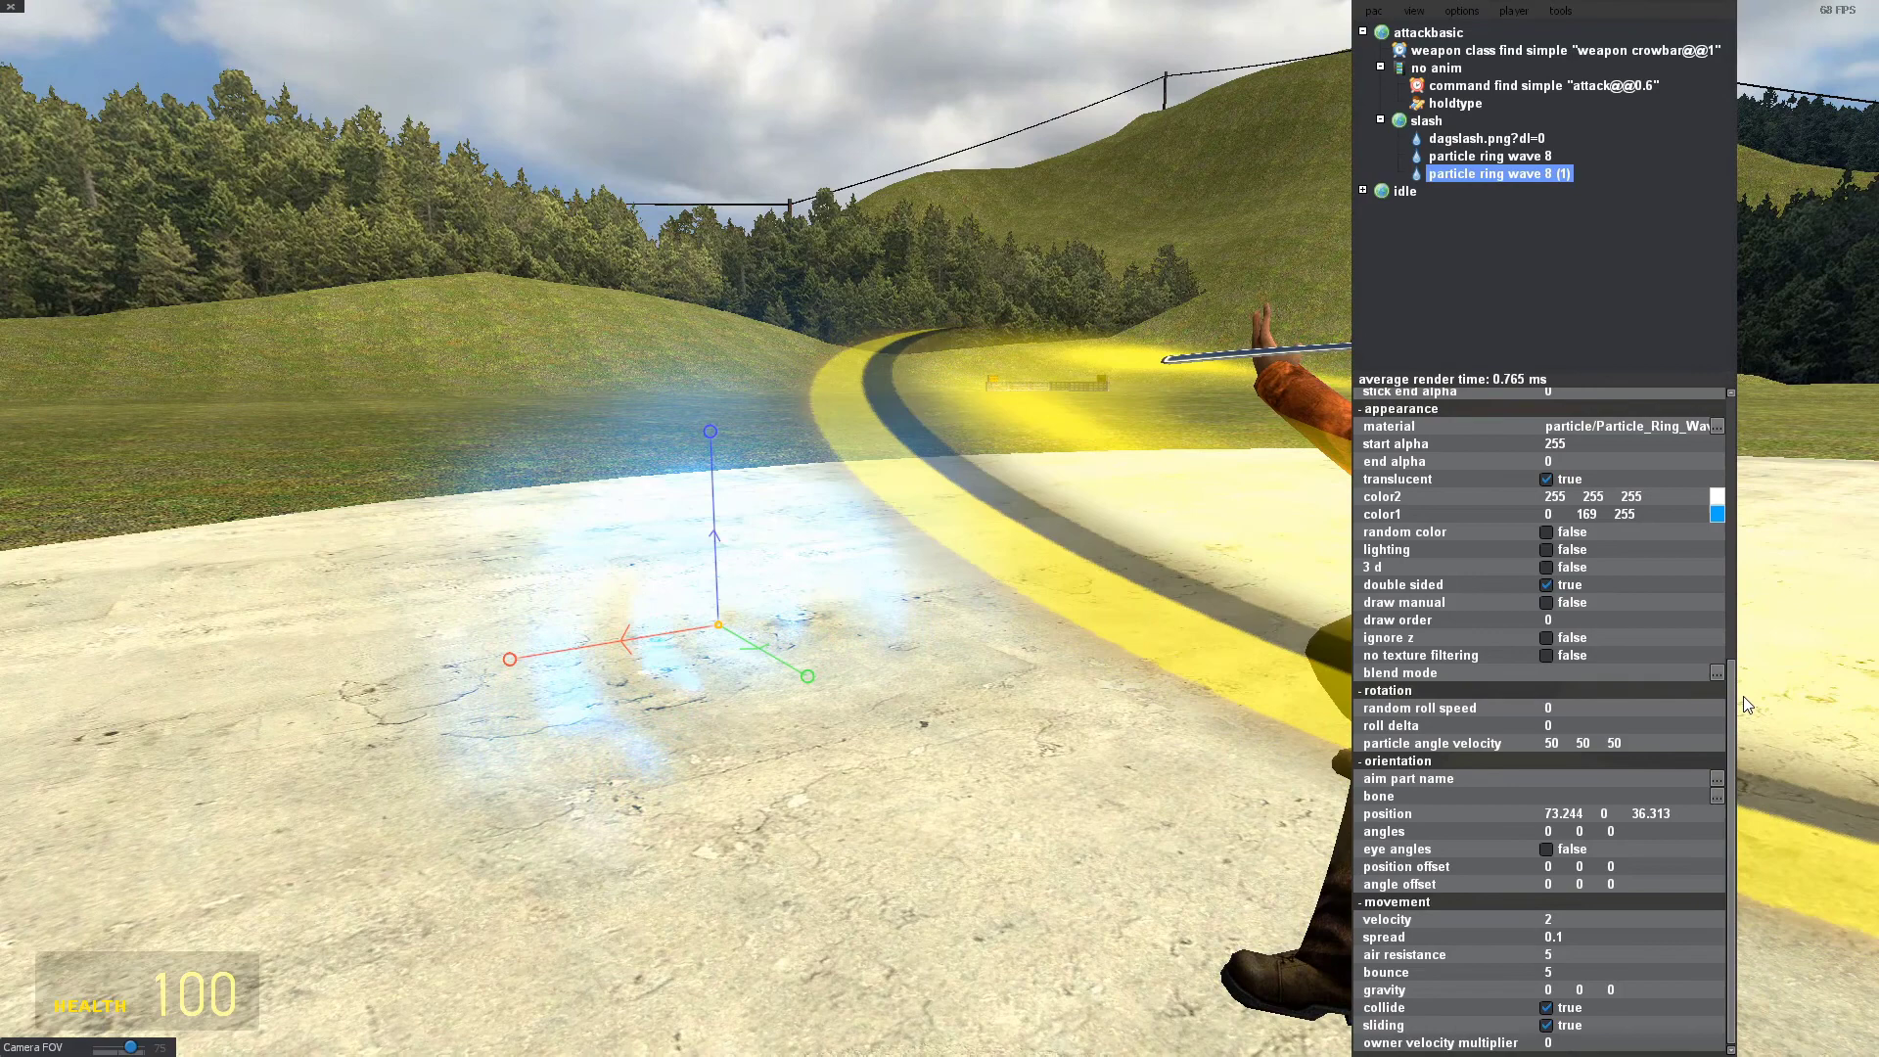
Set the blue particle's roll delta to 32.2.
{"action": "left_click_drag", "start_coordinate": [1730, 684], "coordinate": [1733, 636]}
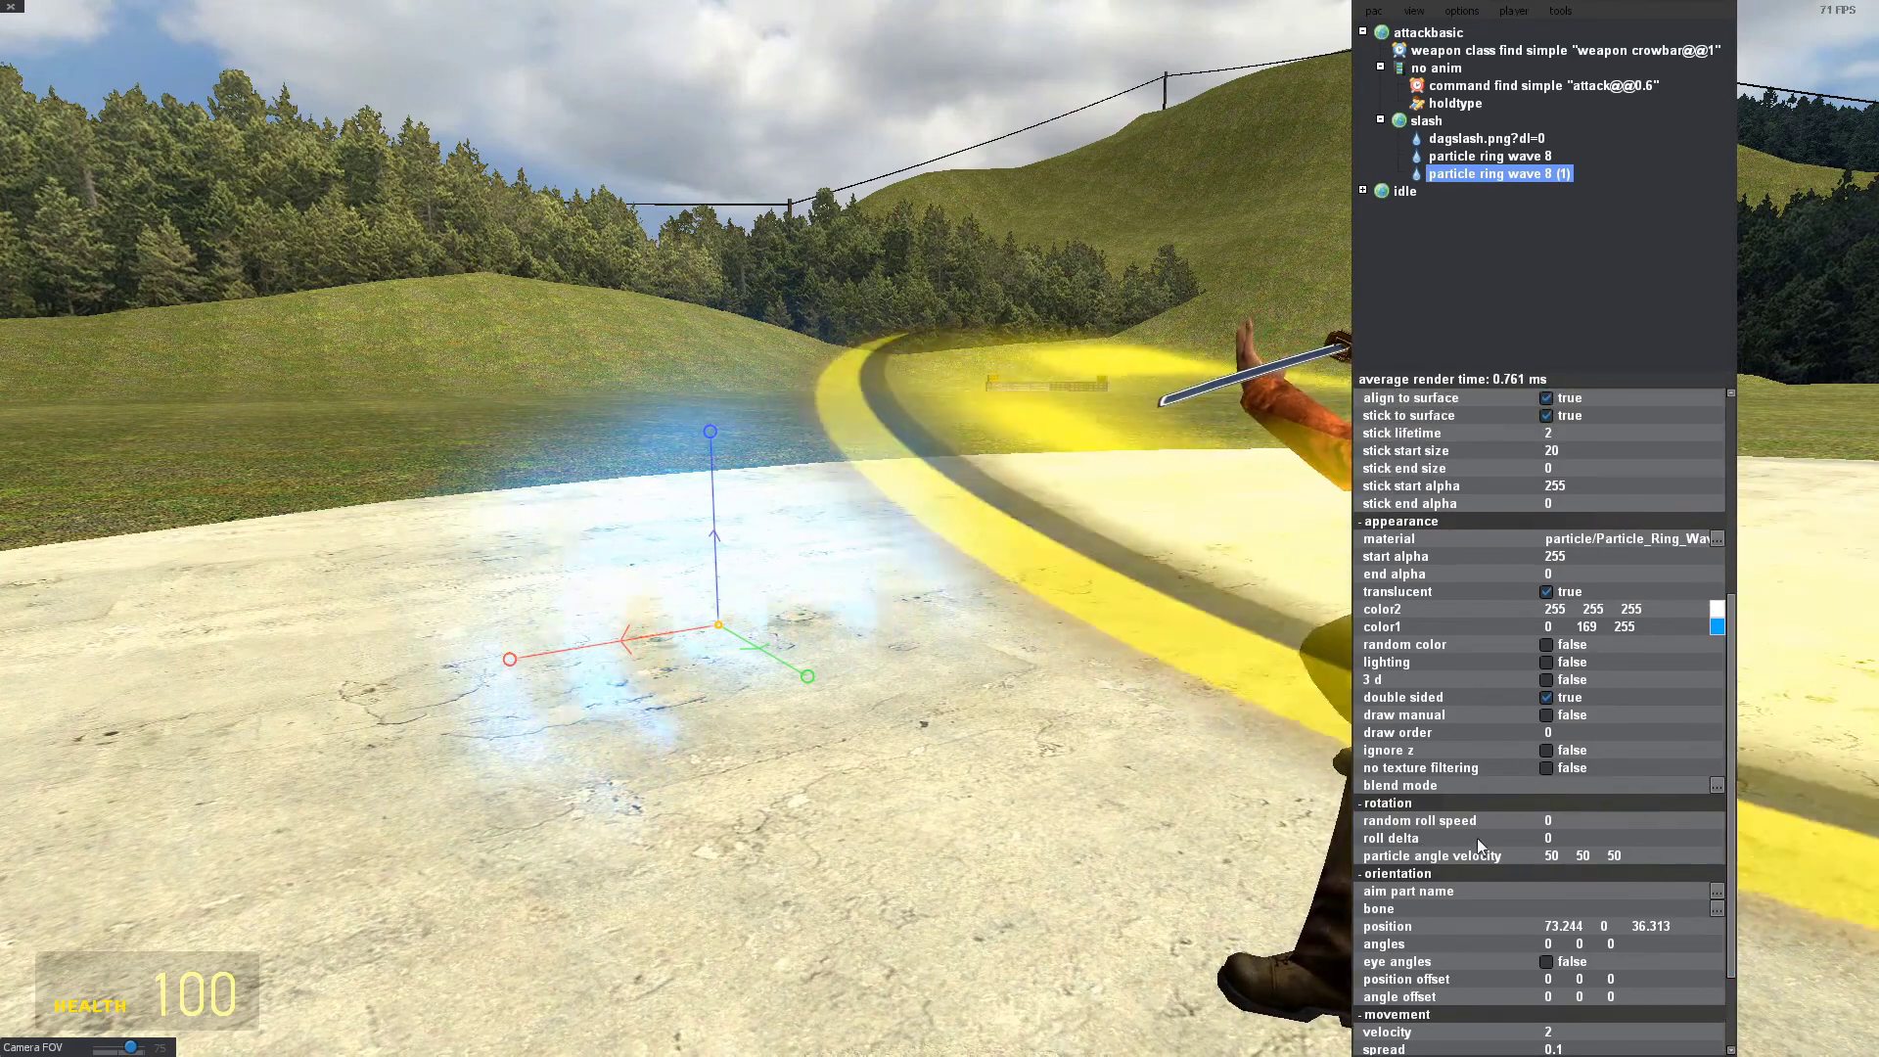
{"action": "left_click_drag", "start_coordinate": [1579, 839], "coordinate": [1568, 536]}
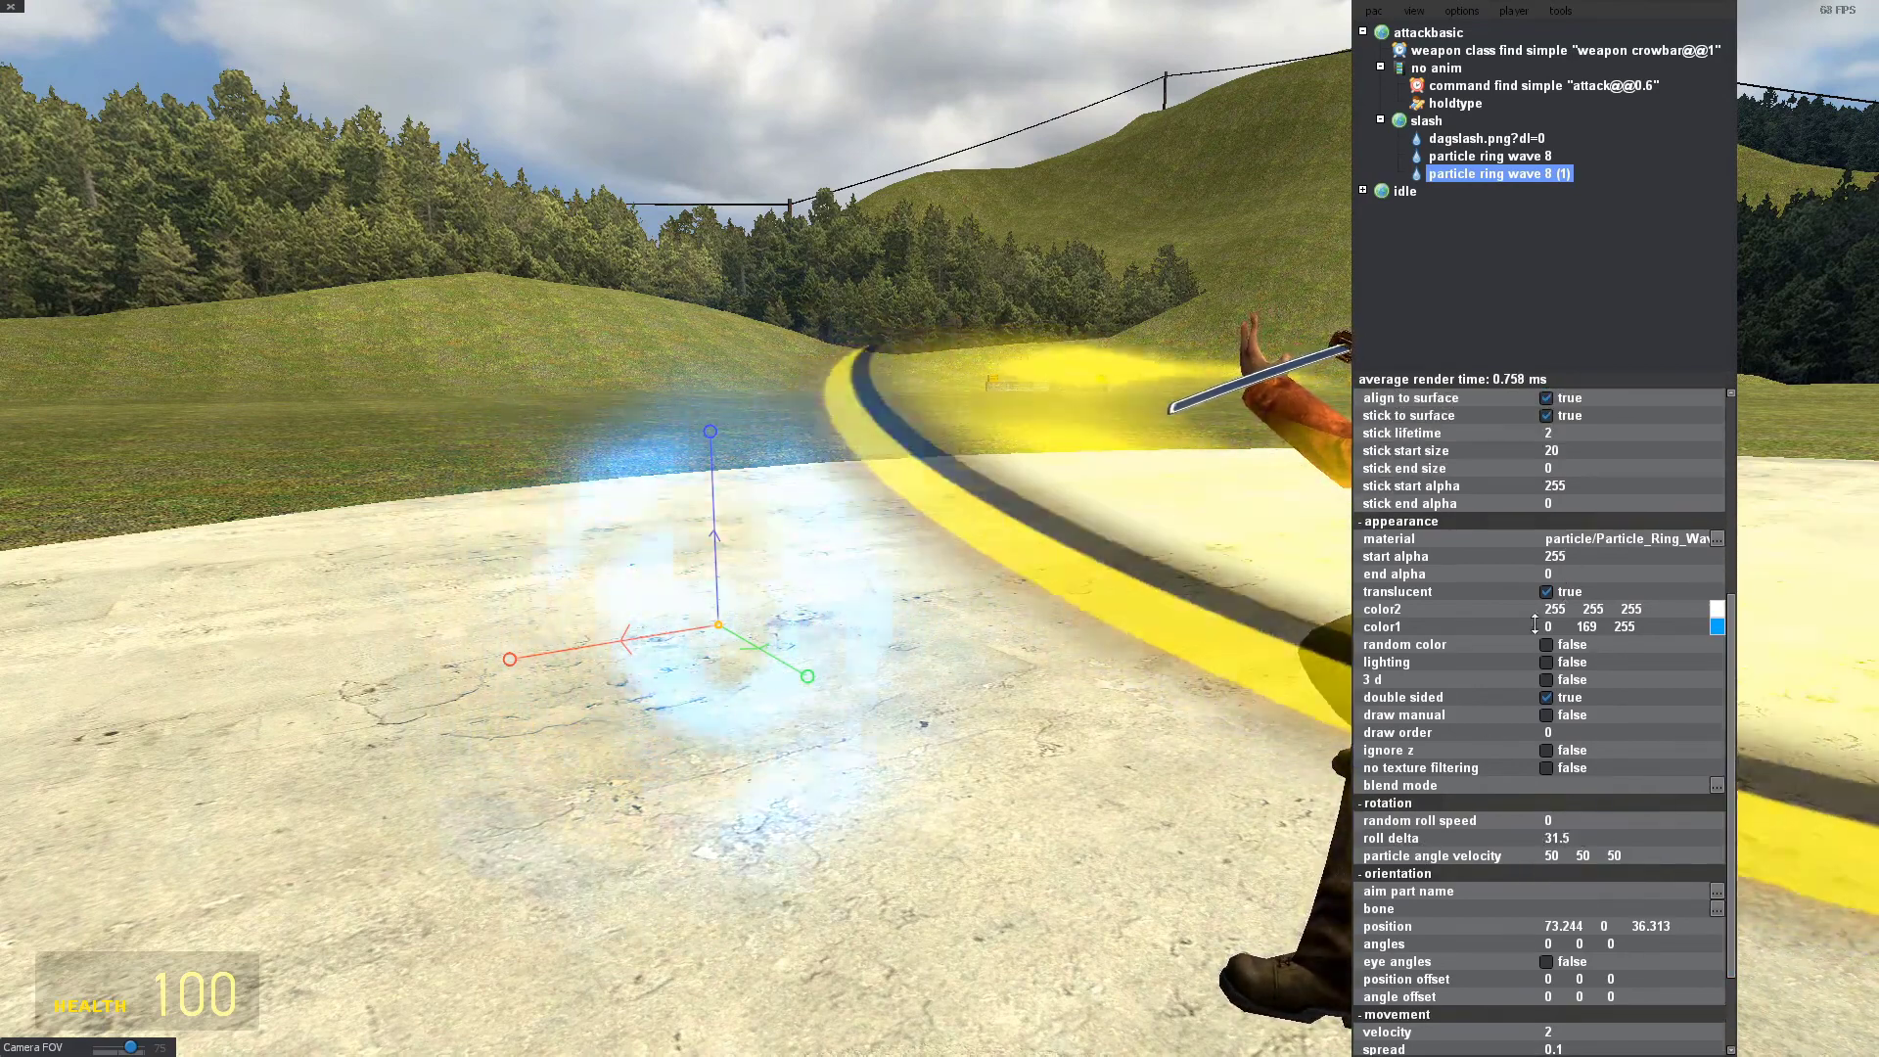
{"action": "left_click_drag", "start_coordinate": [1574, 843], "coordinate": [1574, 836]}
Try the blue particle in 3 d with its third particle angle velocity at 50.5, and turn 3 d back off.
{"action": "left_click_drag", "start_coordinate": [984, 646], "coordinate": [1164, 669]}
{"action": "left_click", "coordinate": [1546, 680]}
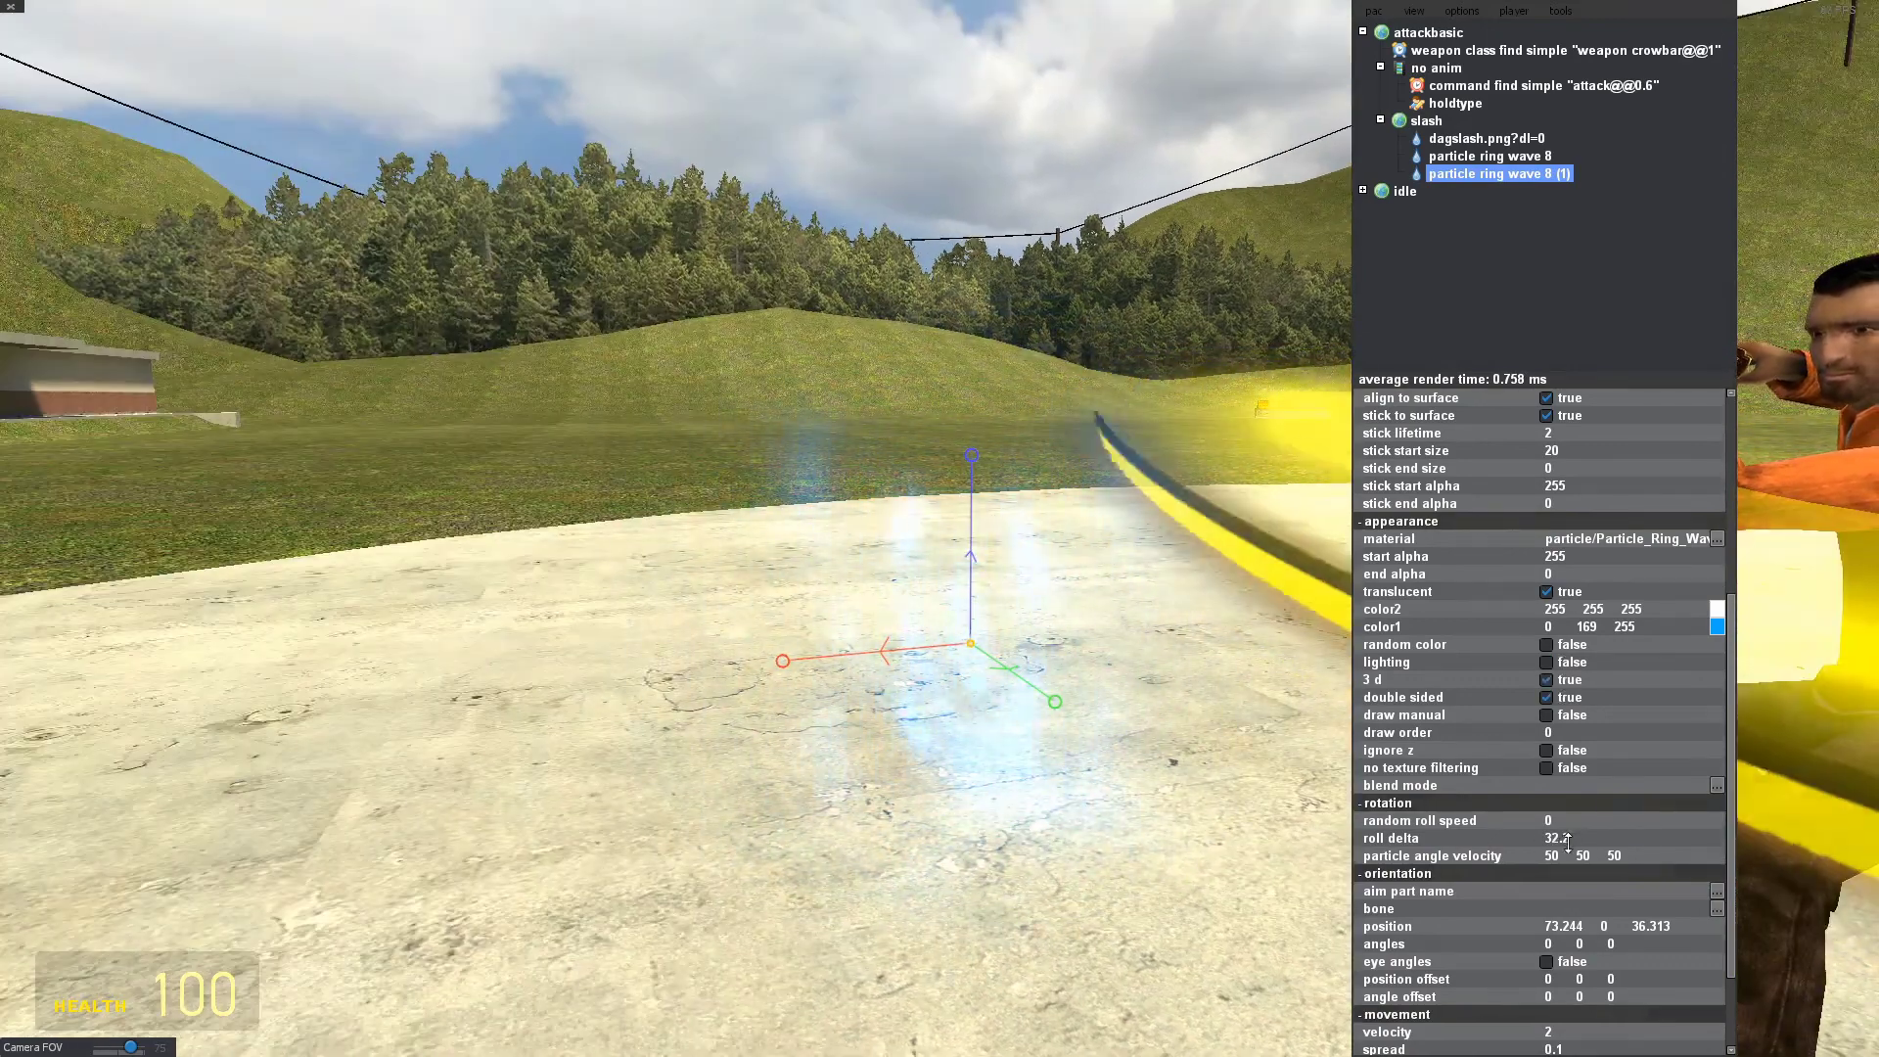
{"action": "left_click_drag", "start_coordinate": [1616, 865], "coordinate": [1578, 852]}
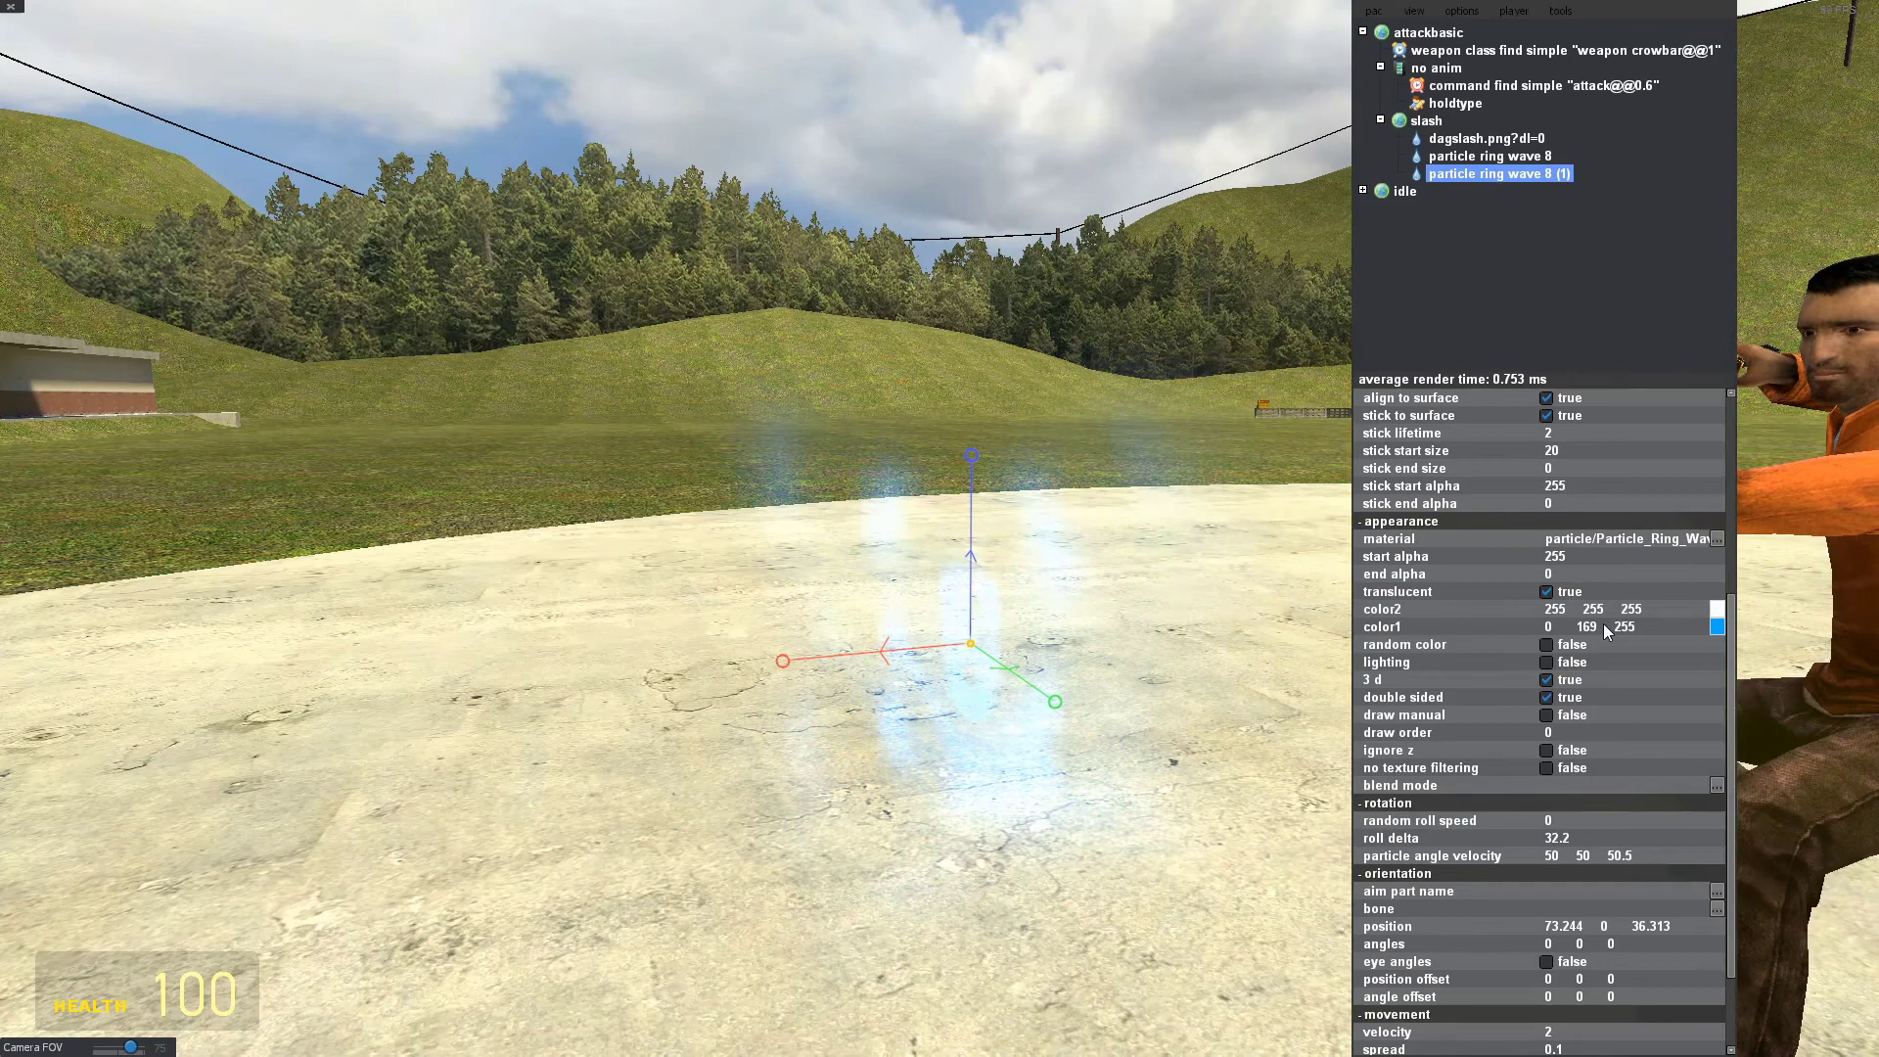
{"action": "left_click", "coordinate": [1549, 681]}
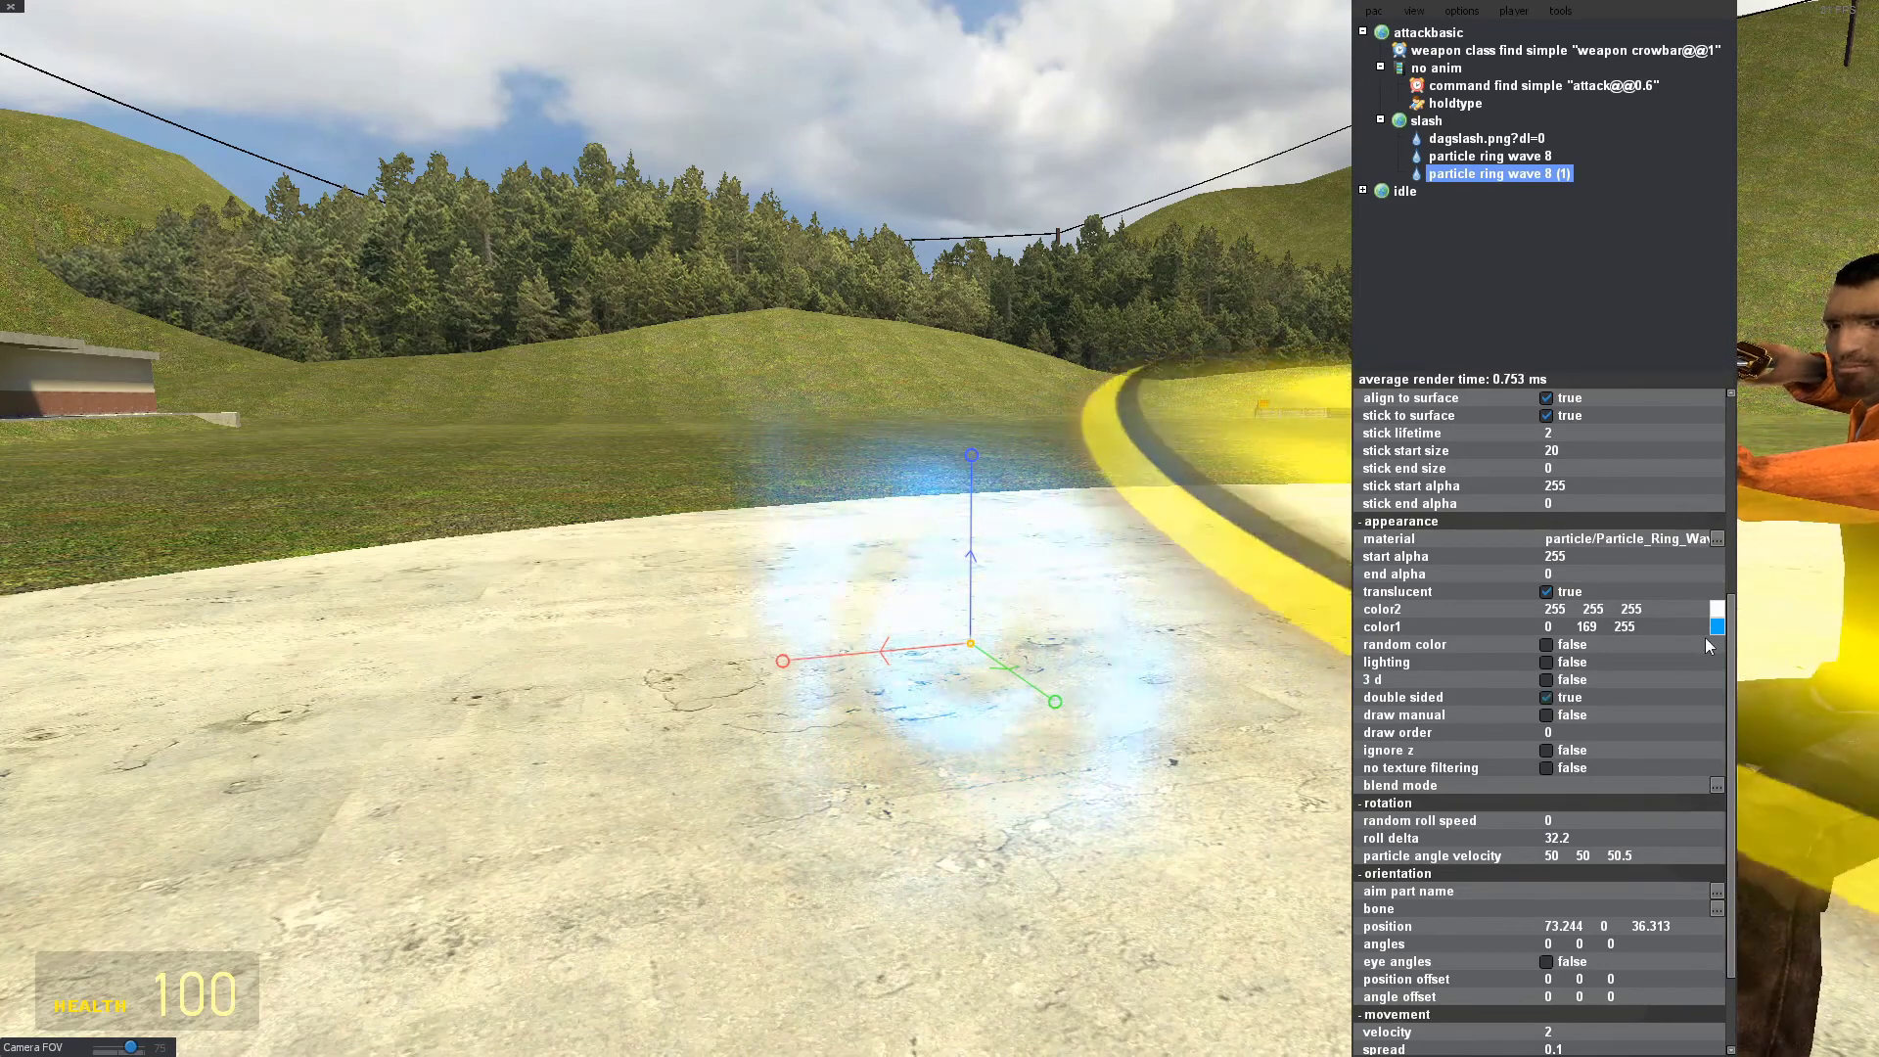
Reset the blue particle's roll delta to 0.
{"action": "left_click_drag", "start_coordinate": [1730, 605], "coordinate": [1734, 431]}
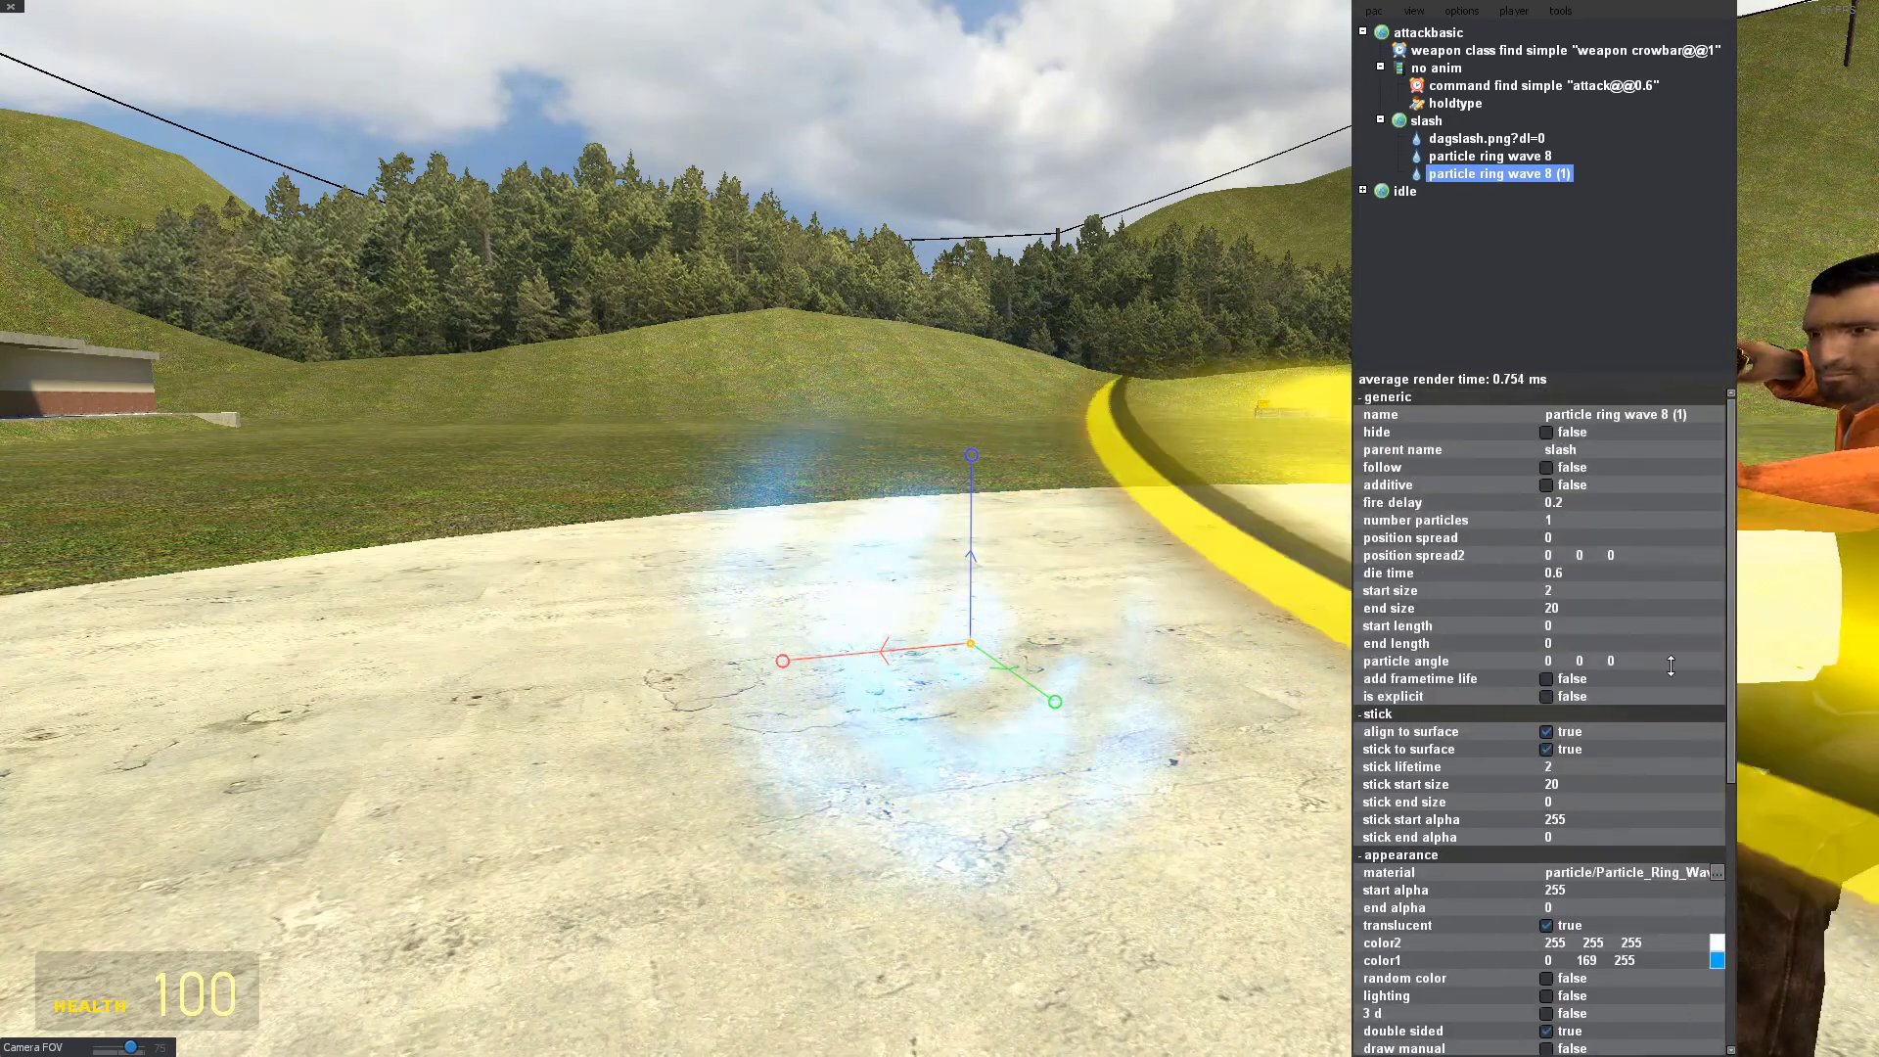
{"action": "left_click_drag", "start_coordinate": [1732, 694], "coordinate": [1705, 896]}
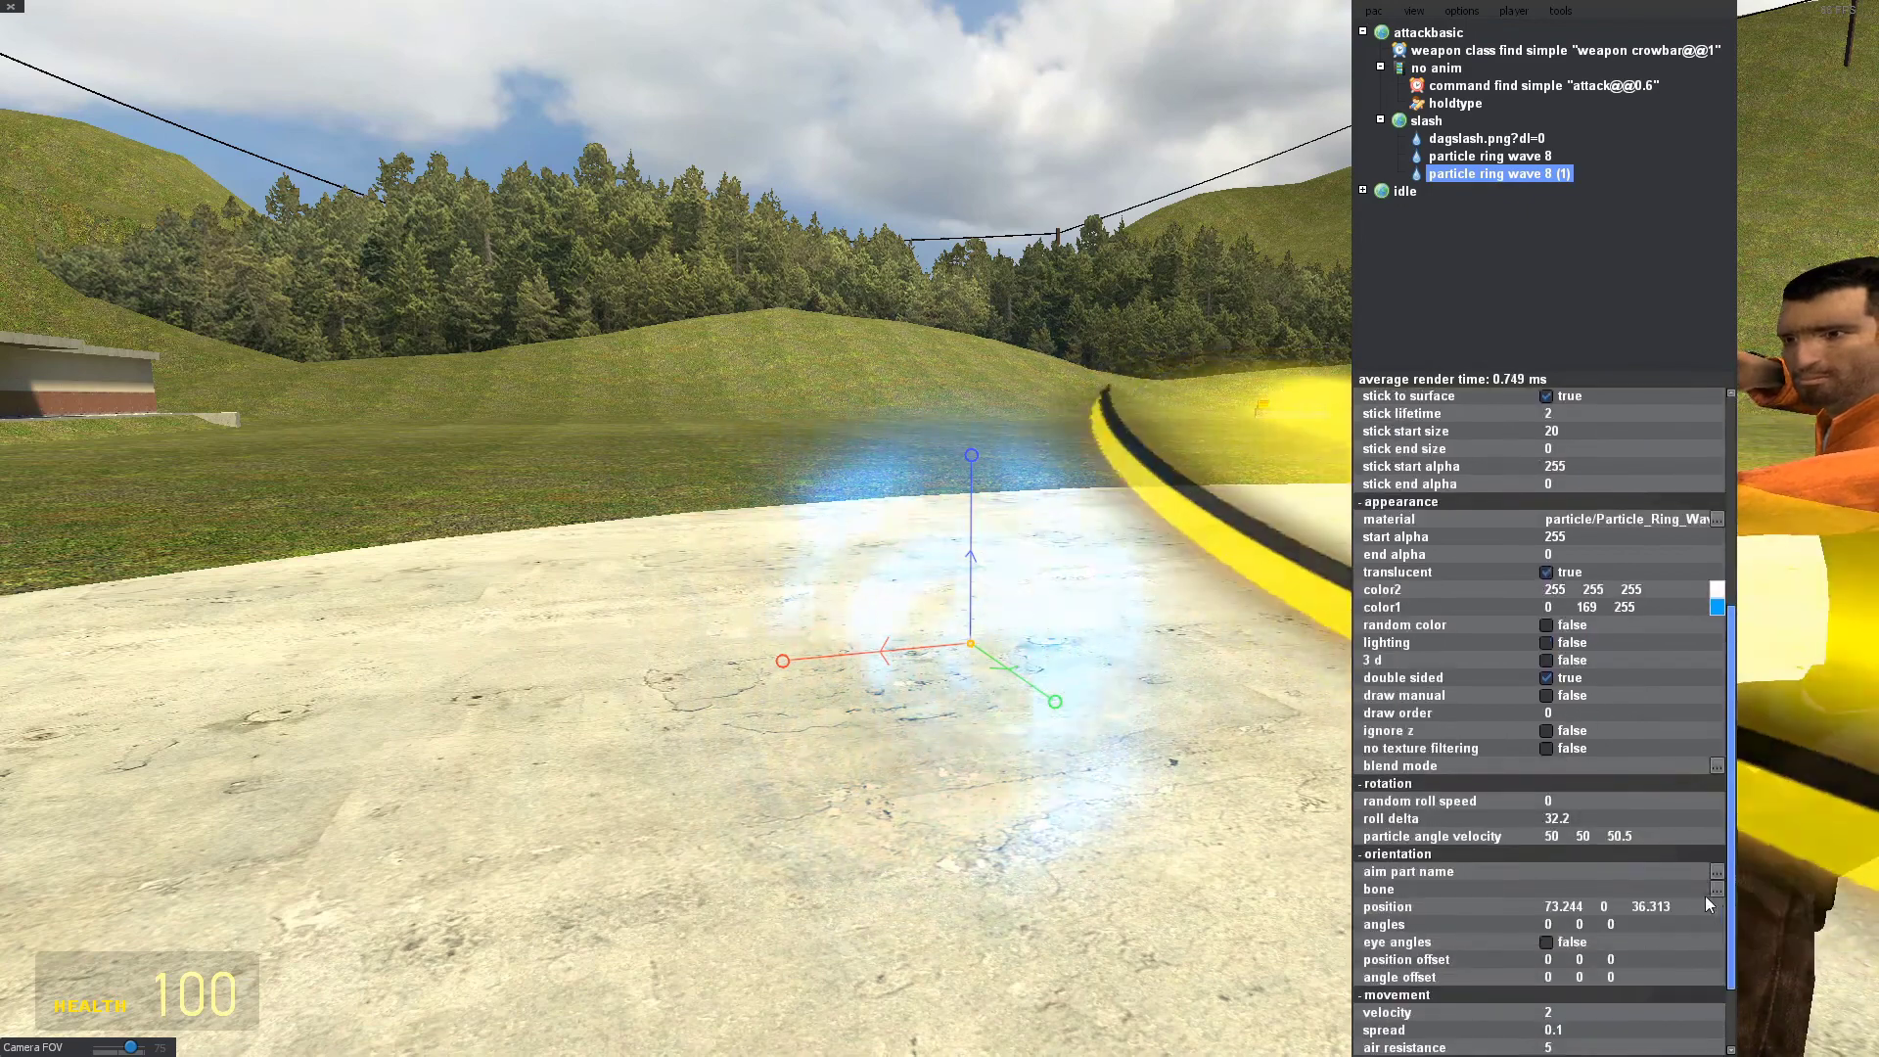
{"action": "left_click", "coordinate": [1596, 817]}
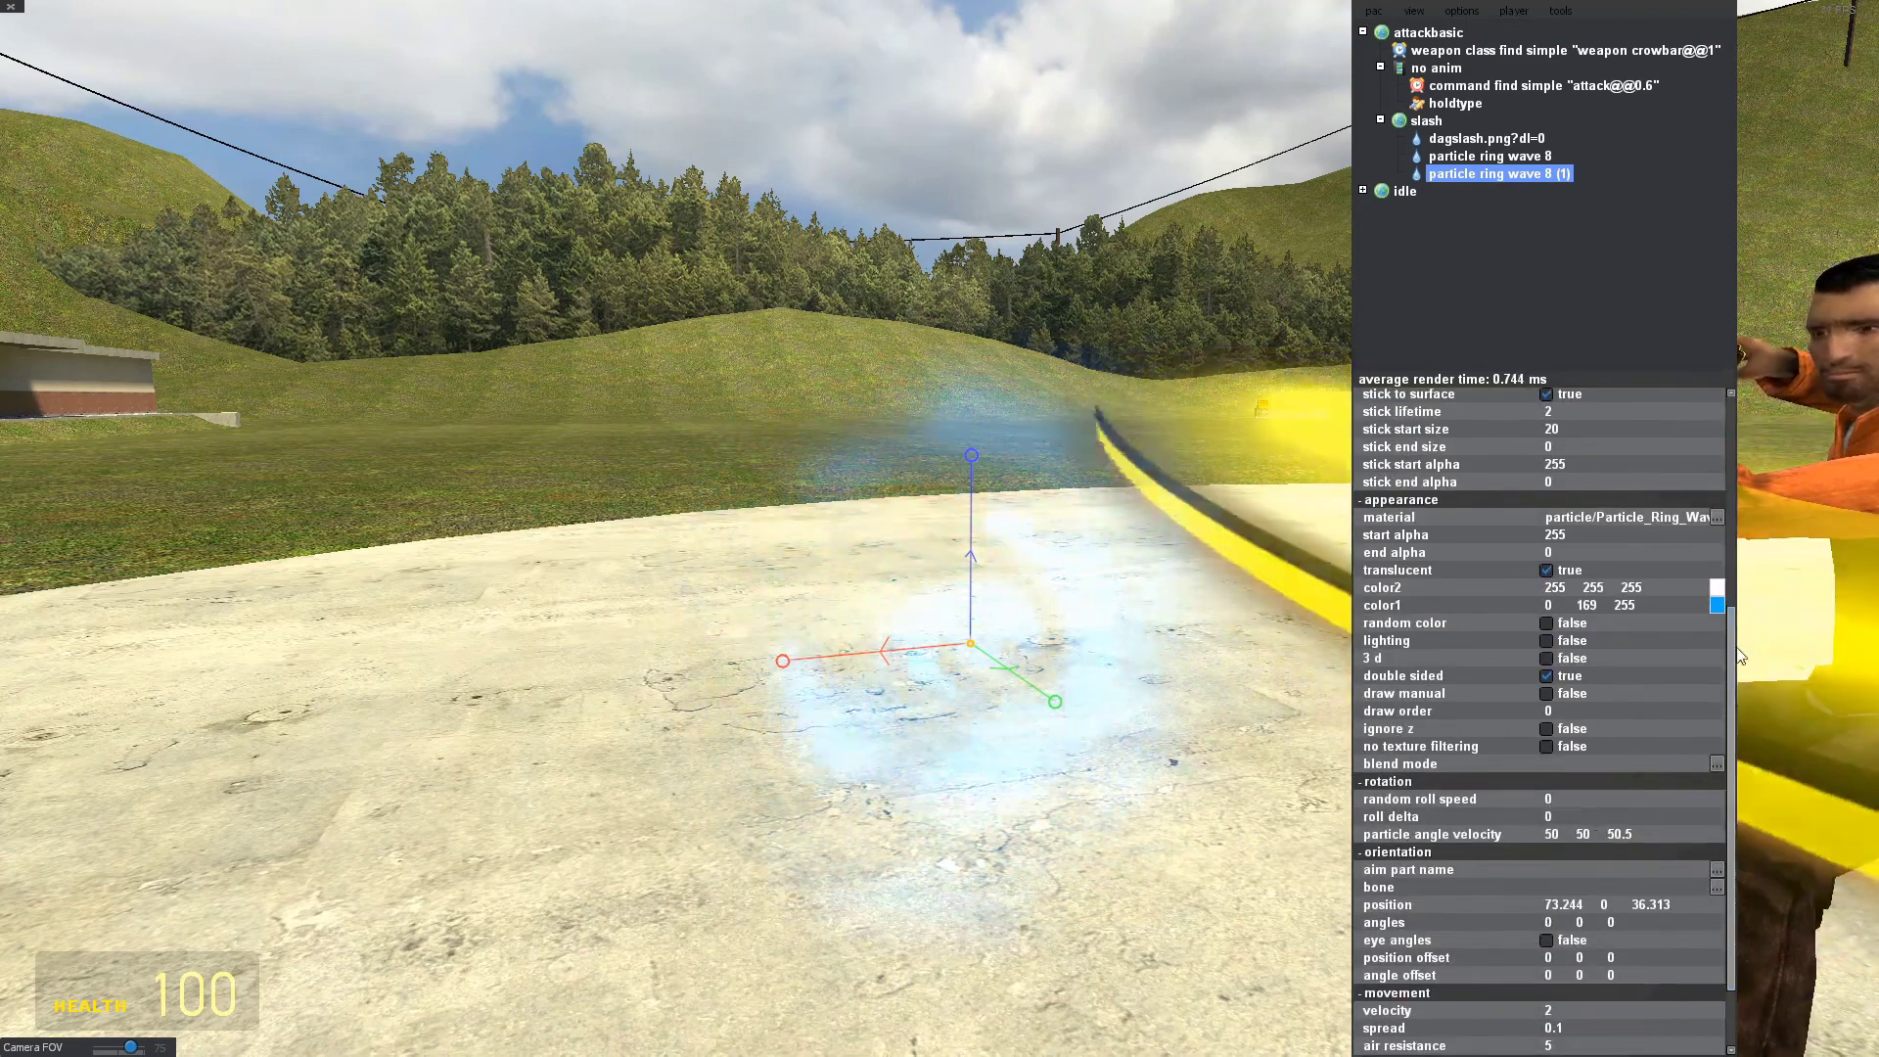
{"action": "scroll", "coordinate": [1562, 625], "scroll_direction": "up", "scroll_amount": 5}
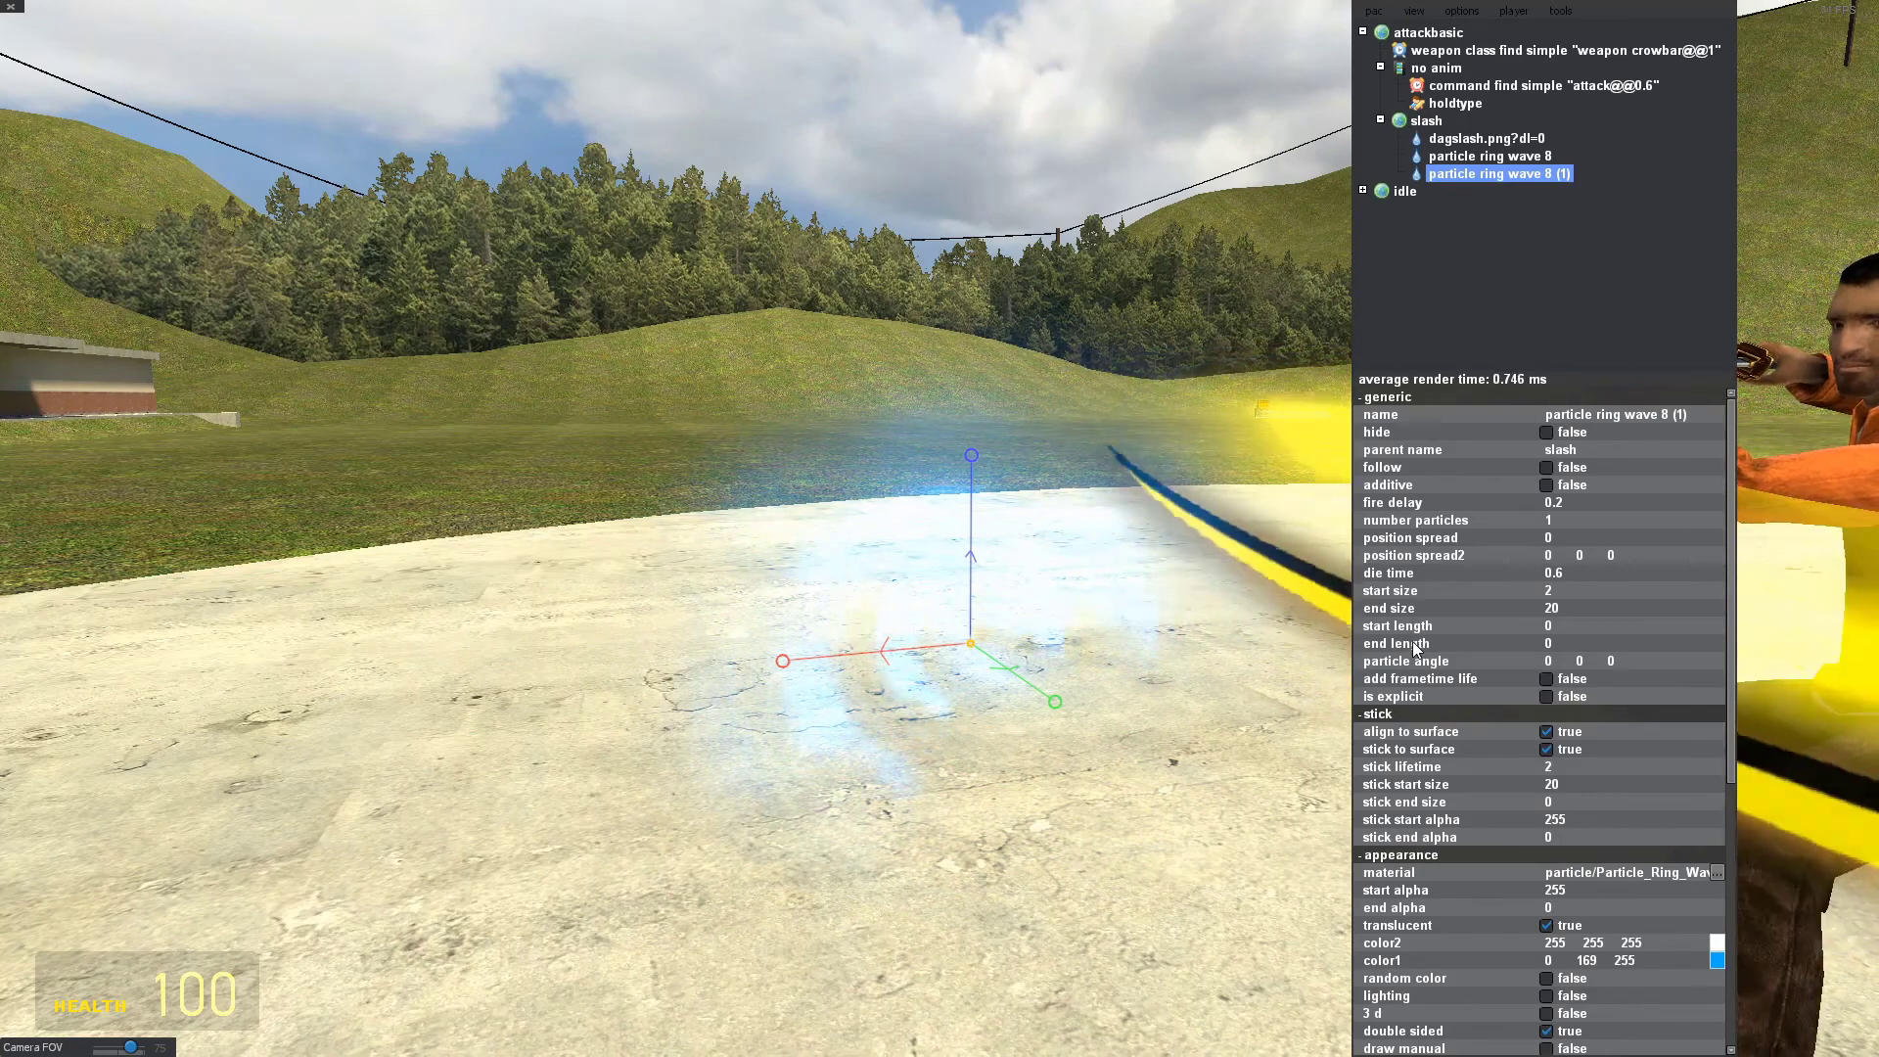
Stretch the blue particle into streaks by setting its start length to 219.4.
{"action": "left_click_drag", "start_coordinate": [1225, 555], "coordinate": [1146, 559]}
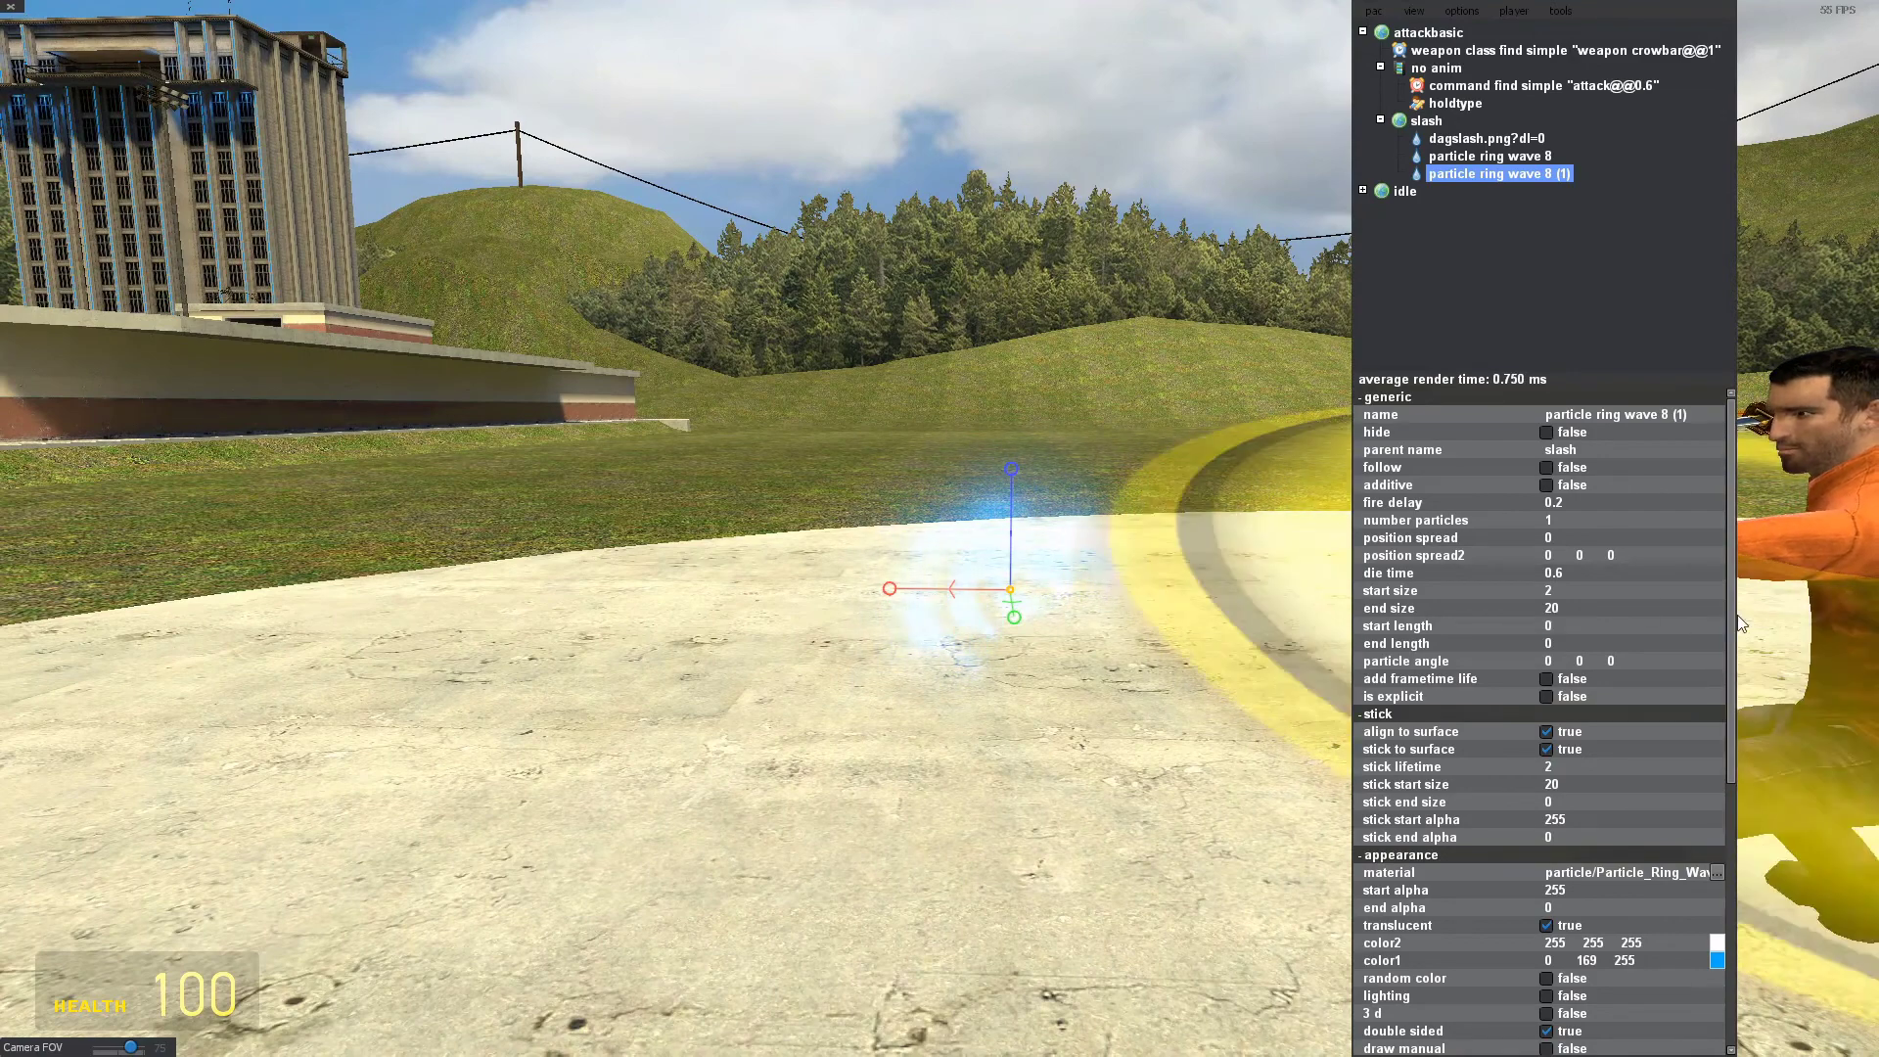
{"action": "left_click_drag", "start_coordinate": [1561, 626], "coordinate": [1570, 666]}
{"action": "key", "text": "s"}
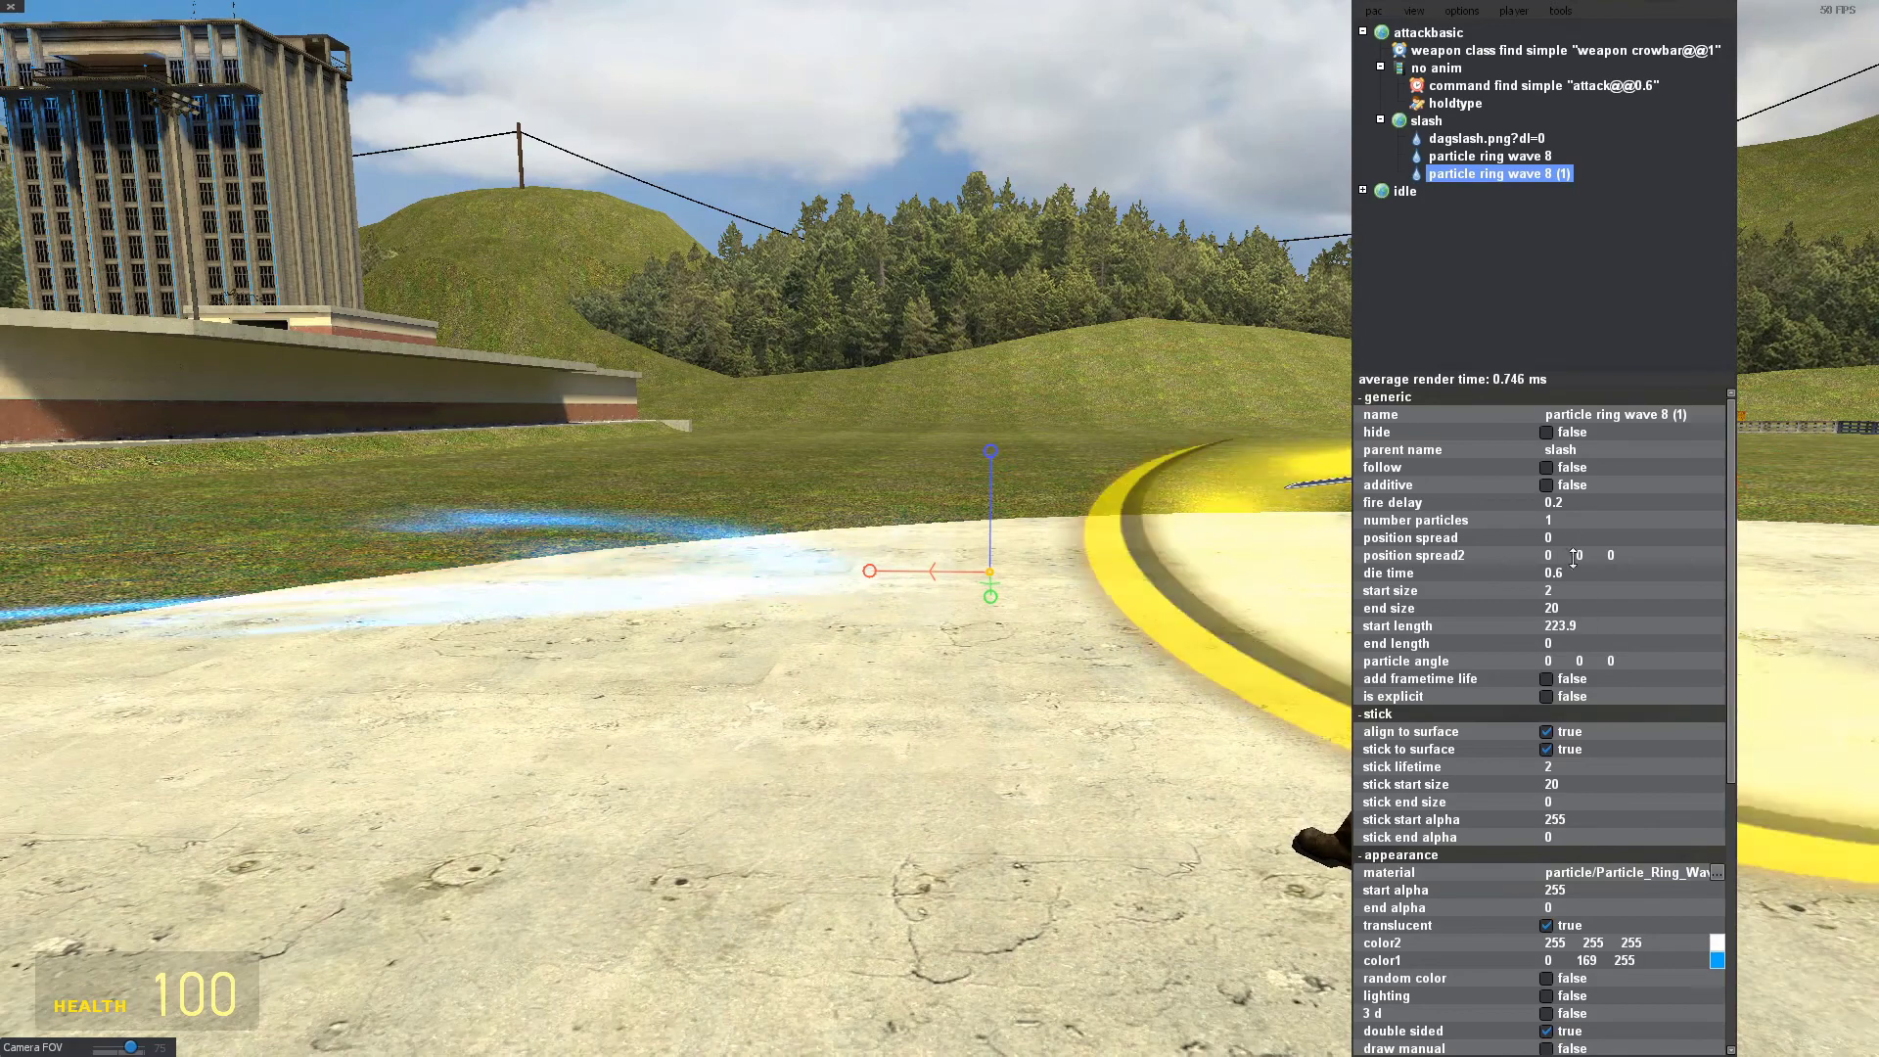
{"action": "left_click_drag", "start_coordinate": [1573, 558], "coordinate": [1555, 541]}
Set the blue particle's spread to 1.5 and its number particles to 18.7.
{"action": "left_click_drag", "start_coordinate": [1728, 513], "coordinate": [1739, 850]}
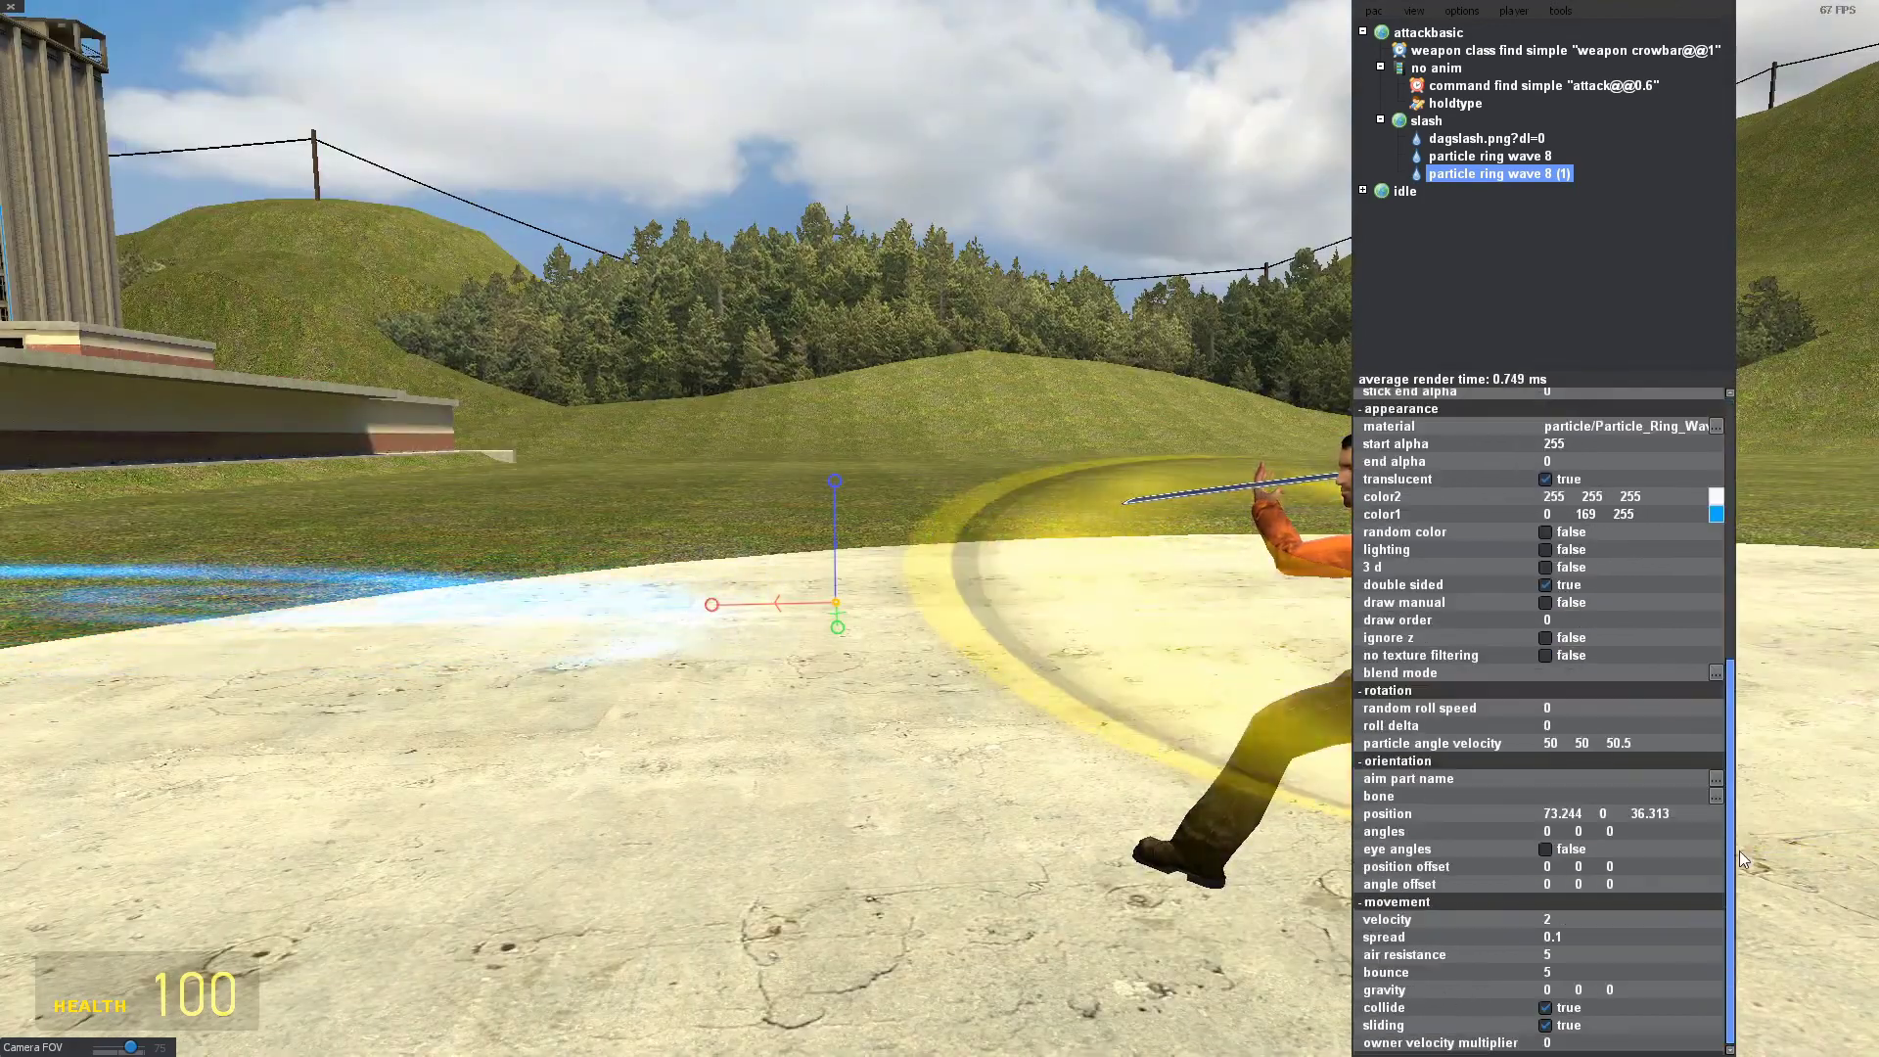
{"action": "left_click_drag", "start_coordinate": [1569, 931], "coordinate": [1567, 939]}
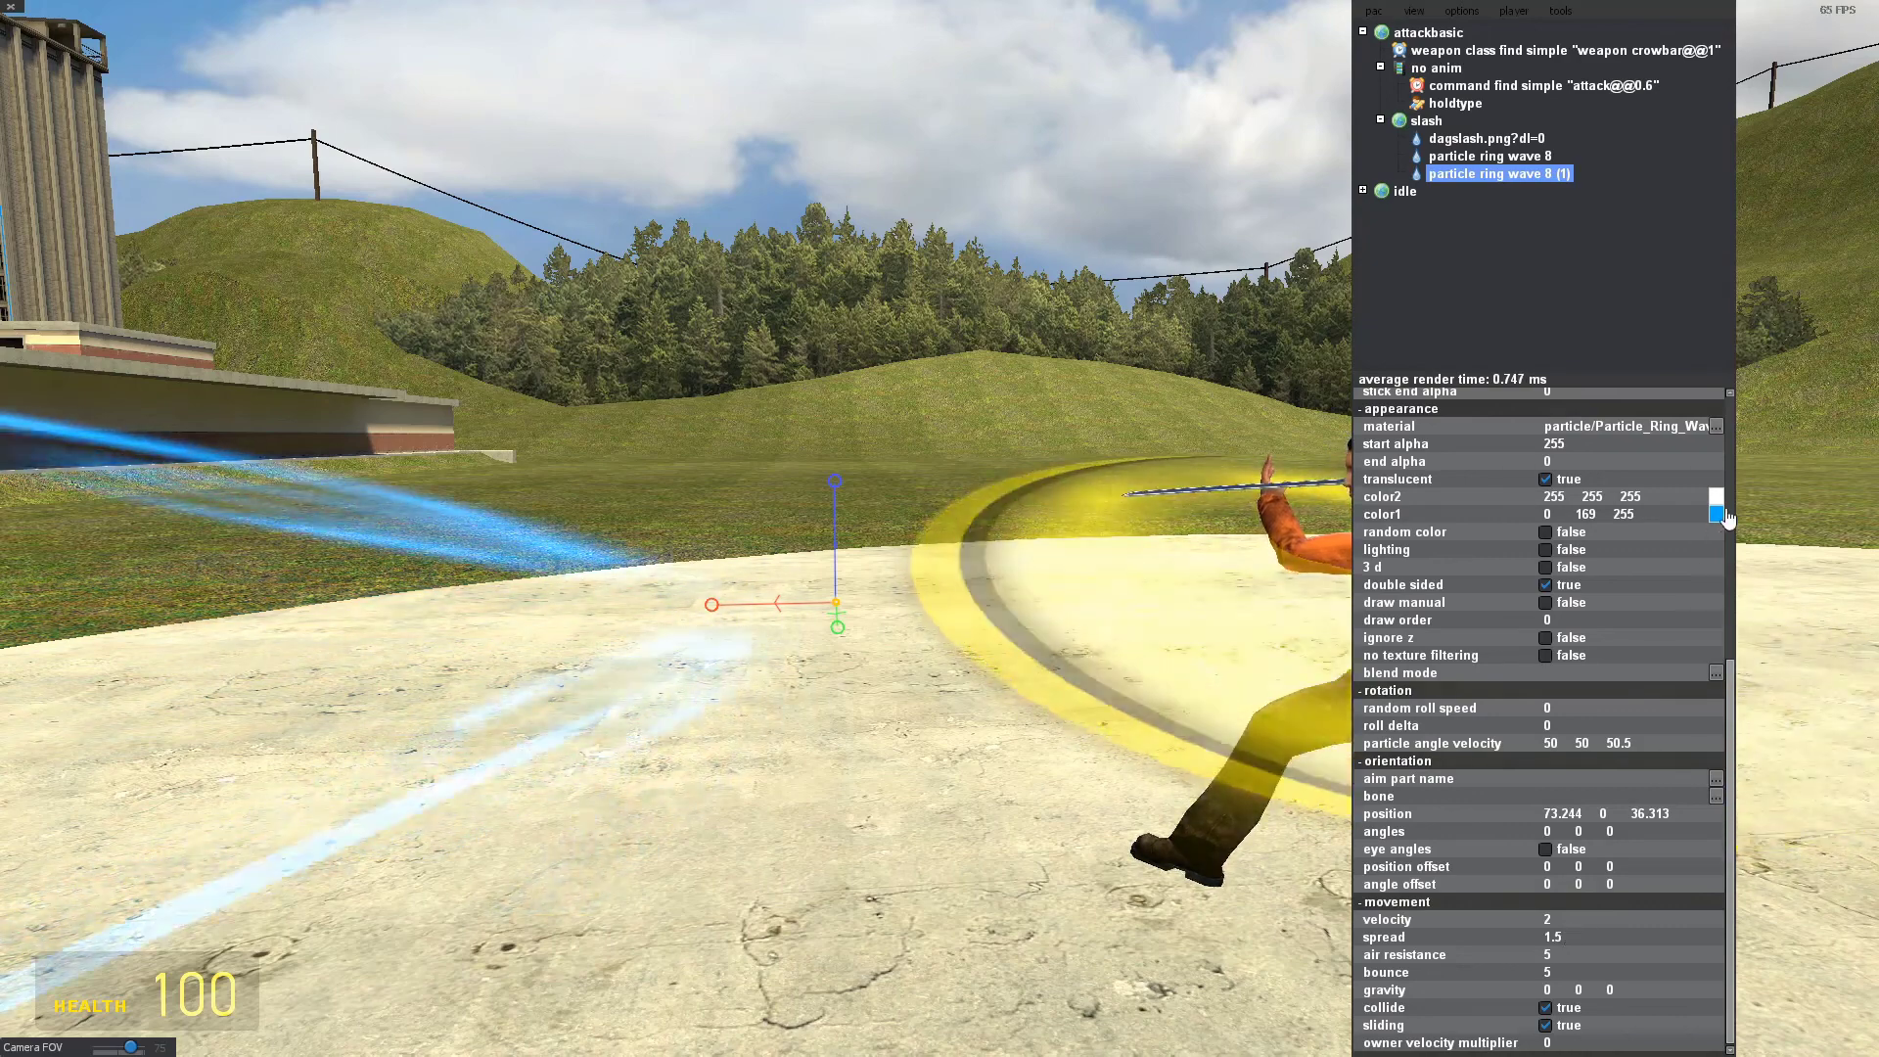
{"action": "left_click", "coordinate": [1728, 464]}
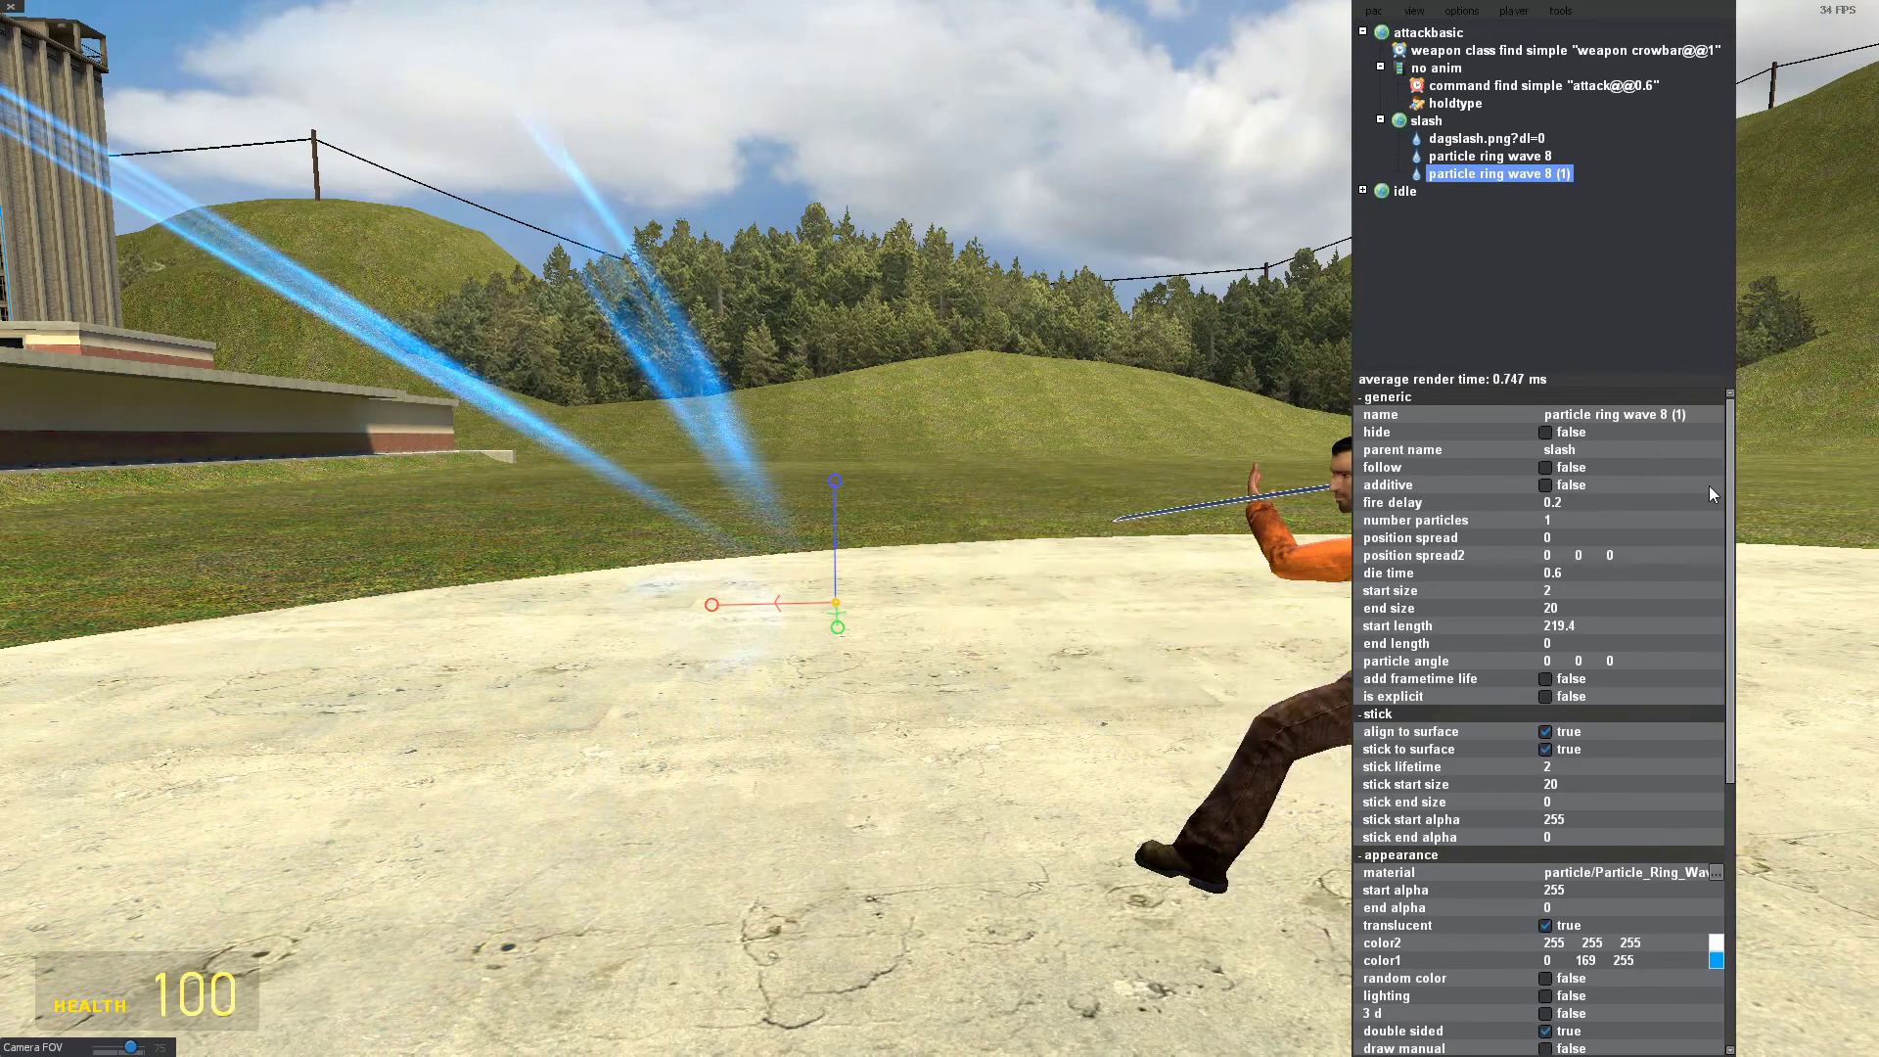
{"action": "left_click_drag", "start_coordinate": [906, 711], "coordinate": [947, 705]}
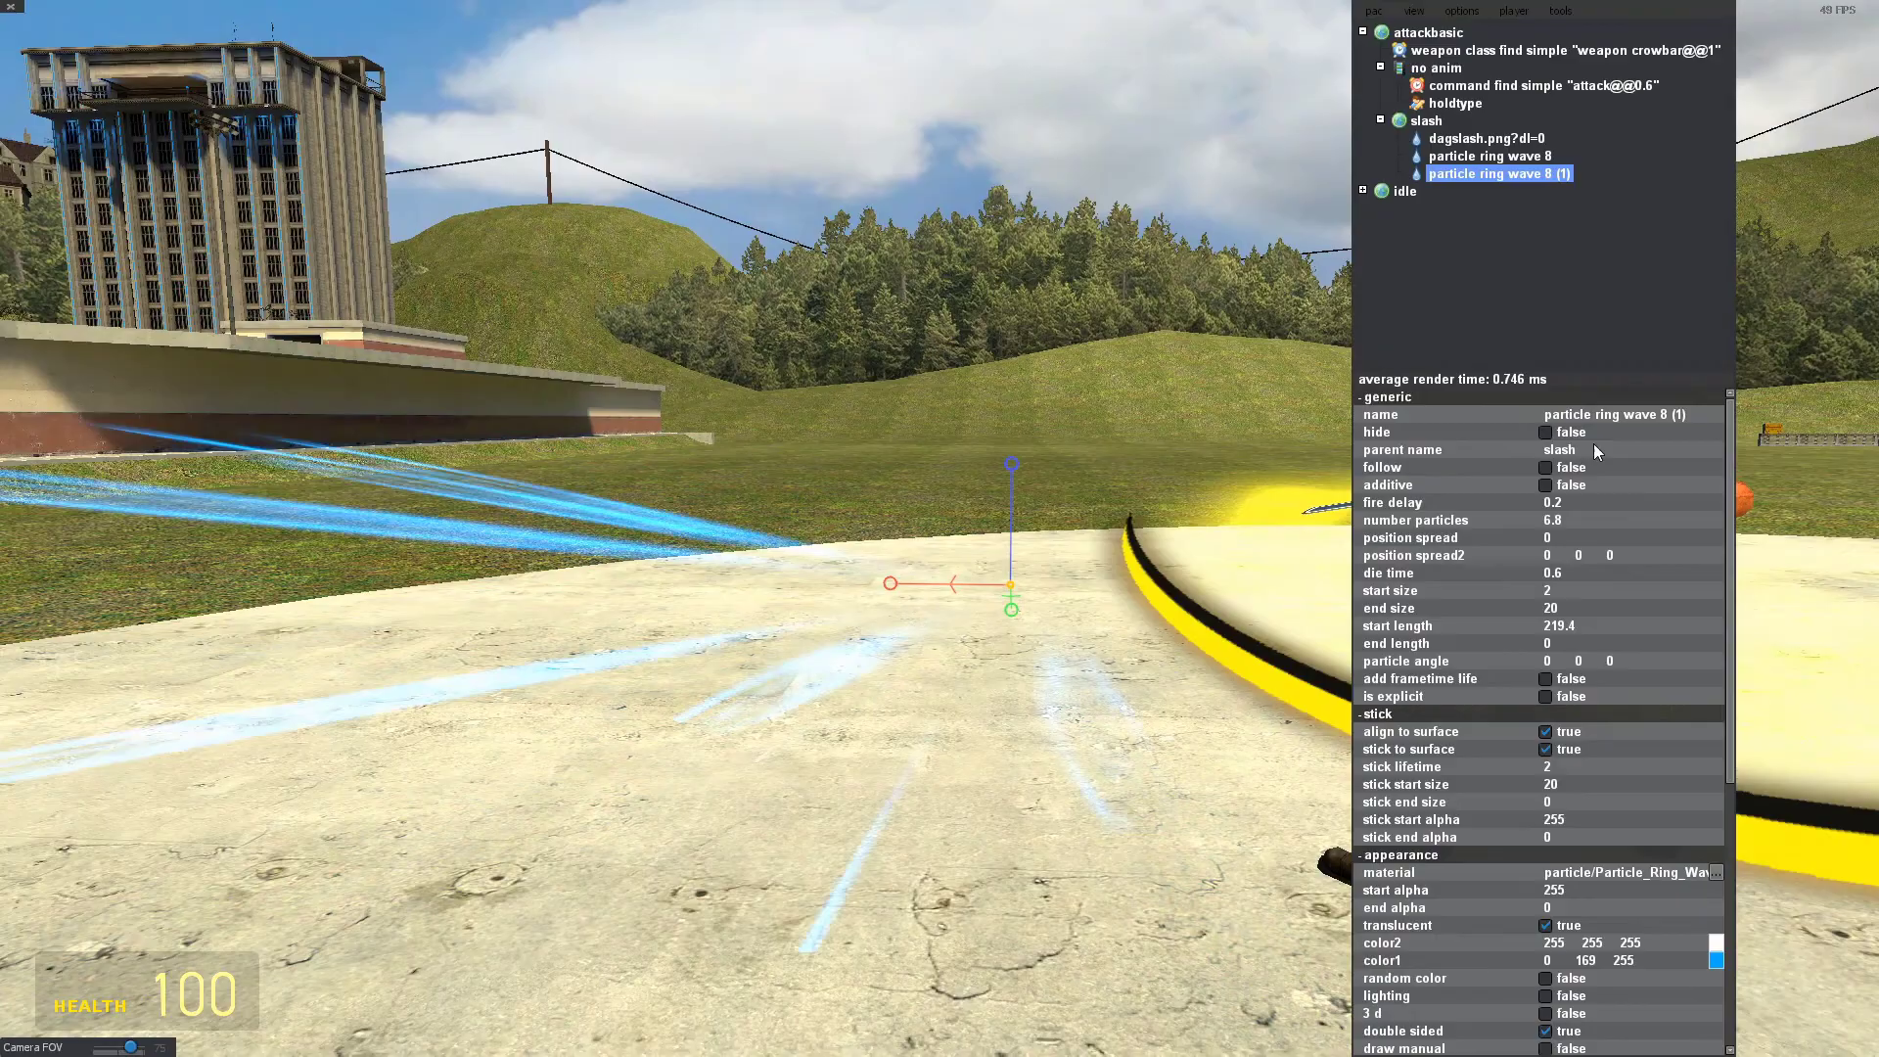
{"action": "left_click_drag", "start_coordinate": [1593, 443], "coordinate": [1593, 349]}
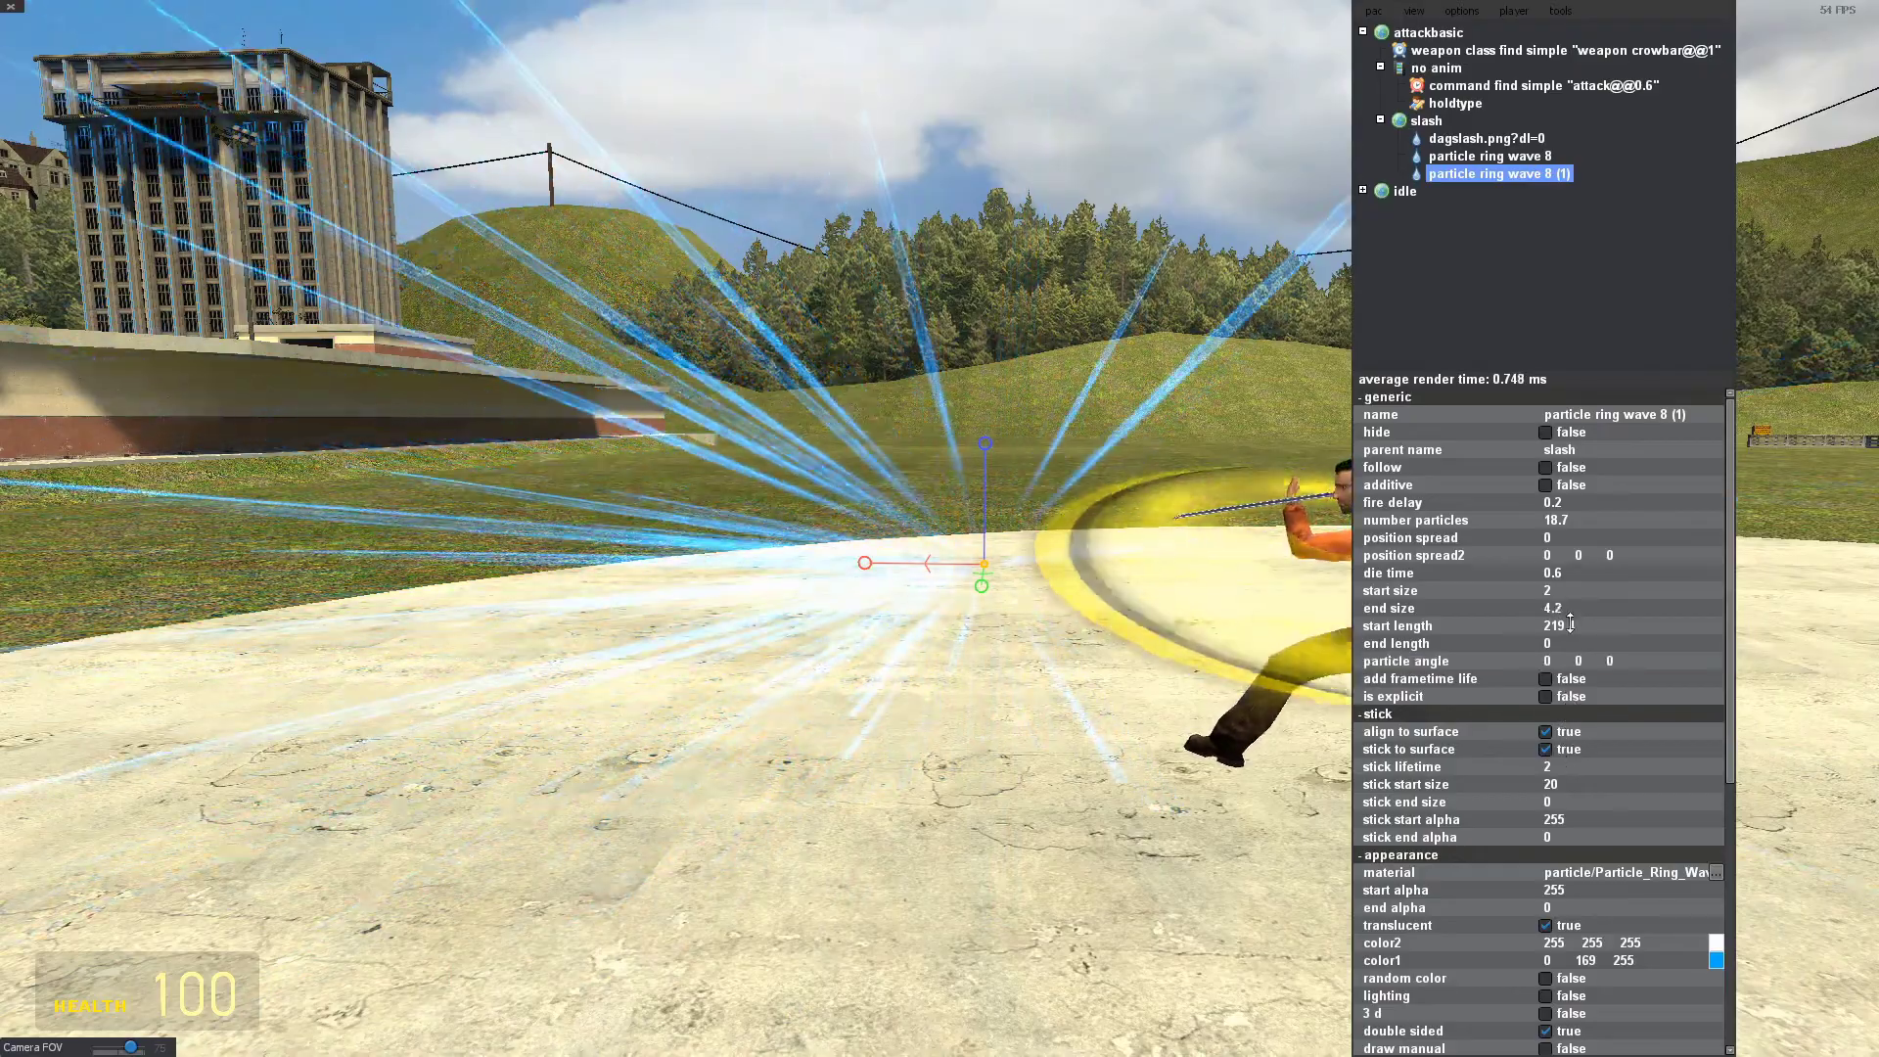
Set the blue particle's end size to 4, start length to 0 and end length to 200.
{"action": "left_click_drag", "start_coordinate": [1577, 607], "coordinate": [1576, 608]}
{"action": "left_click_drag", "start_coordinate": [1140, 732], "coordinate": [1058, 749]}
{"action": "key", "text": "d"}
{"action": "key", "text": "a"}
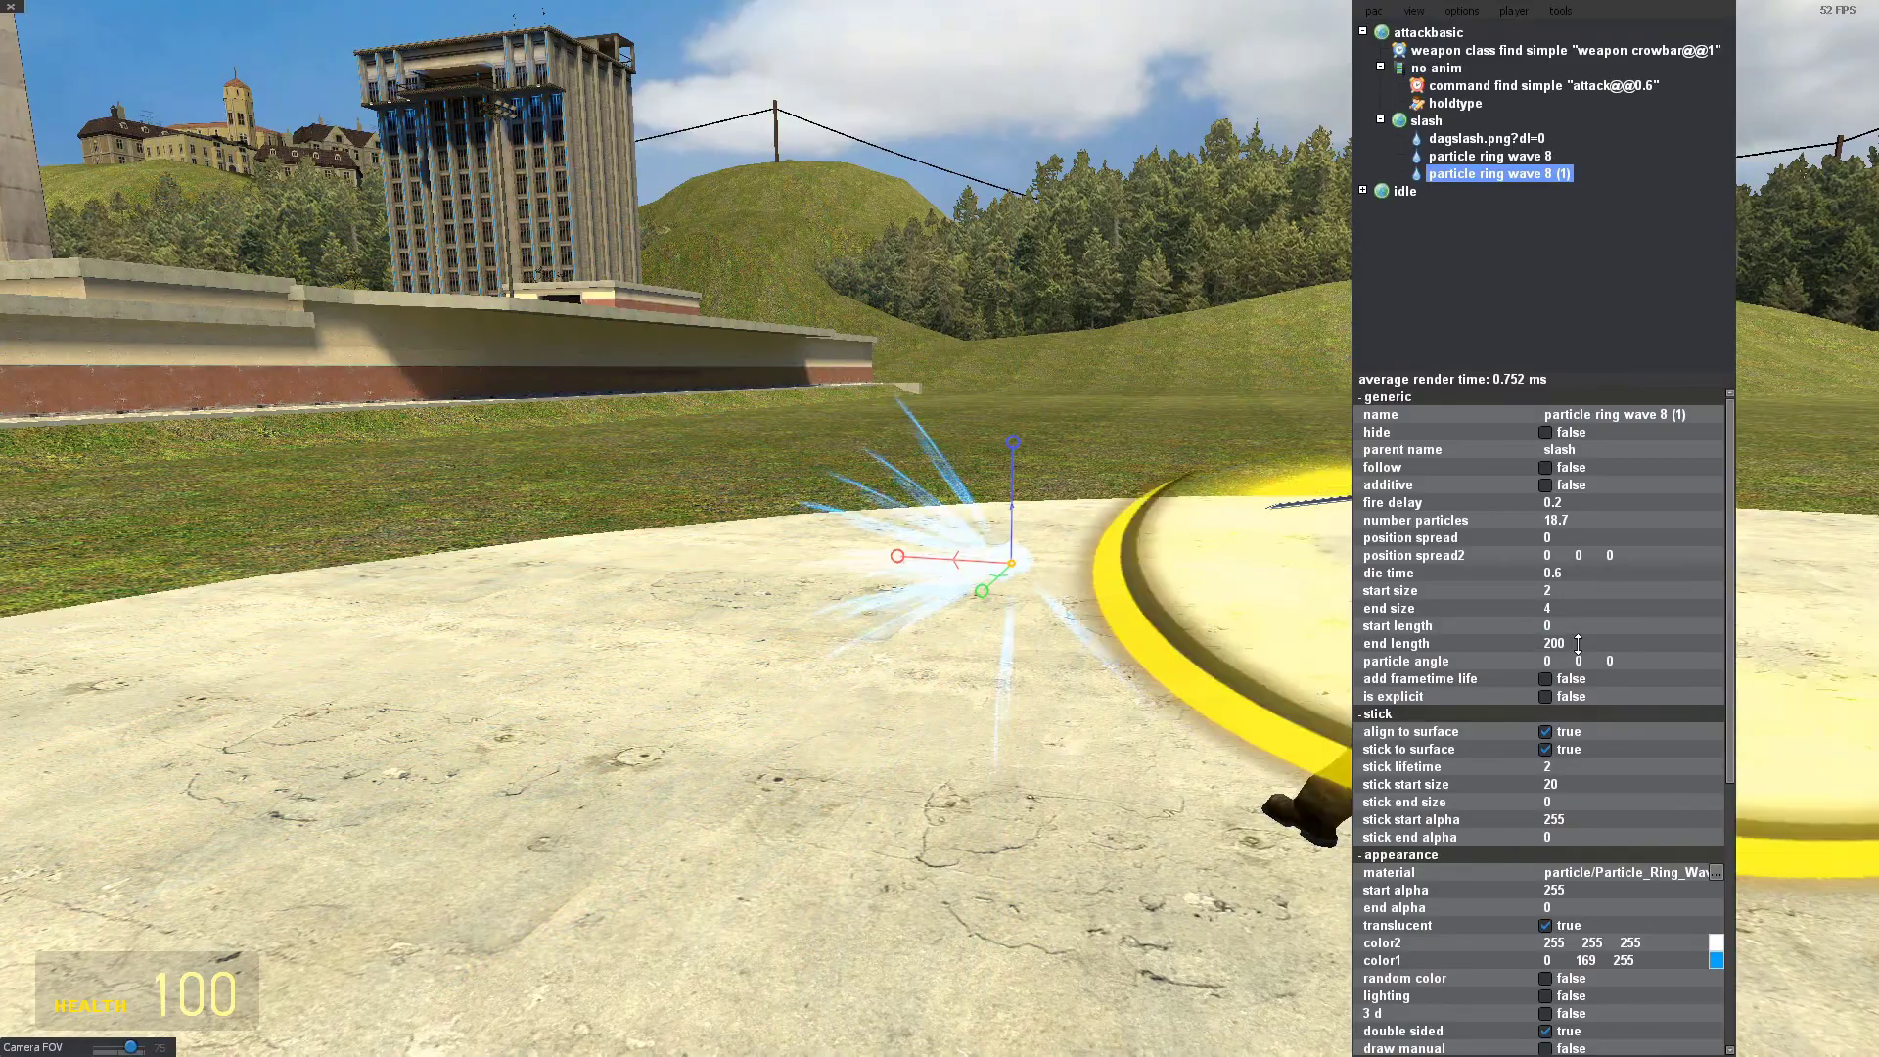
Examine the blue streak burst from different sides and delete the blue ring wave particle.
{"action": "left_click_drag", "start_coordinate": [1059, 663], "coordinate": [1132, 657]}
{"action": "key", "text": "a"}
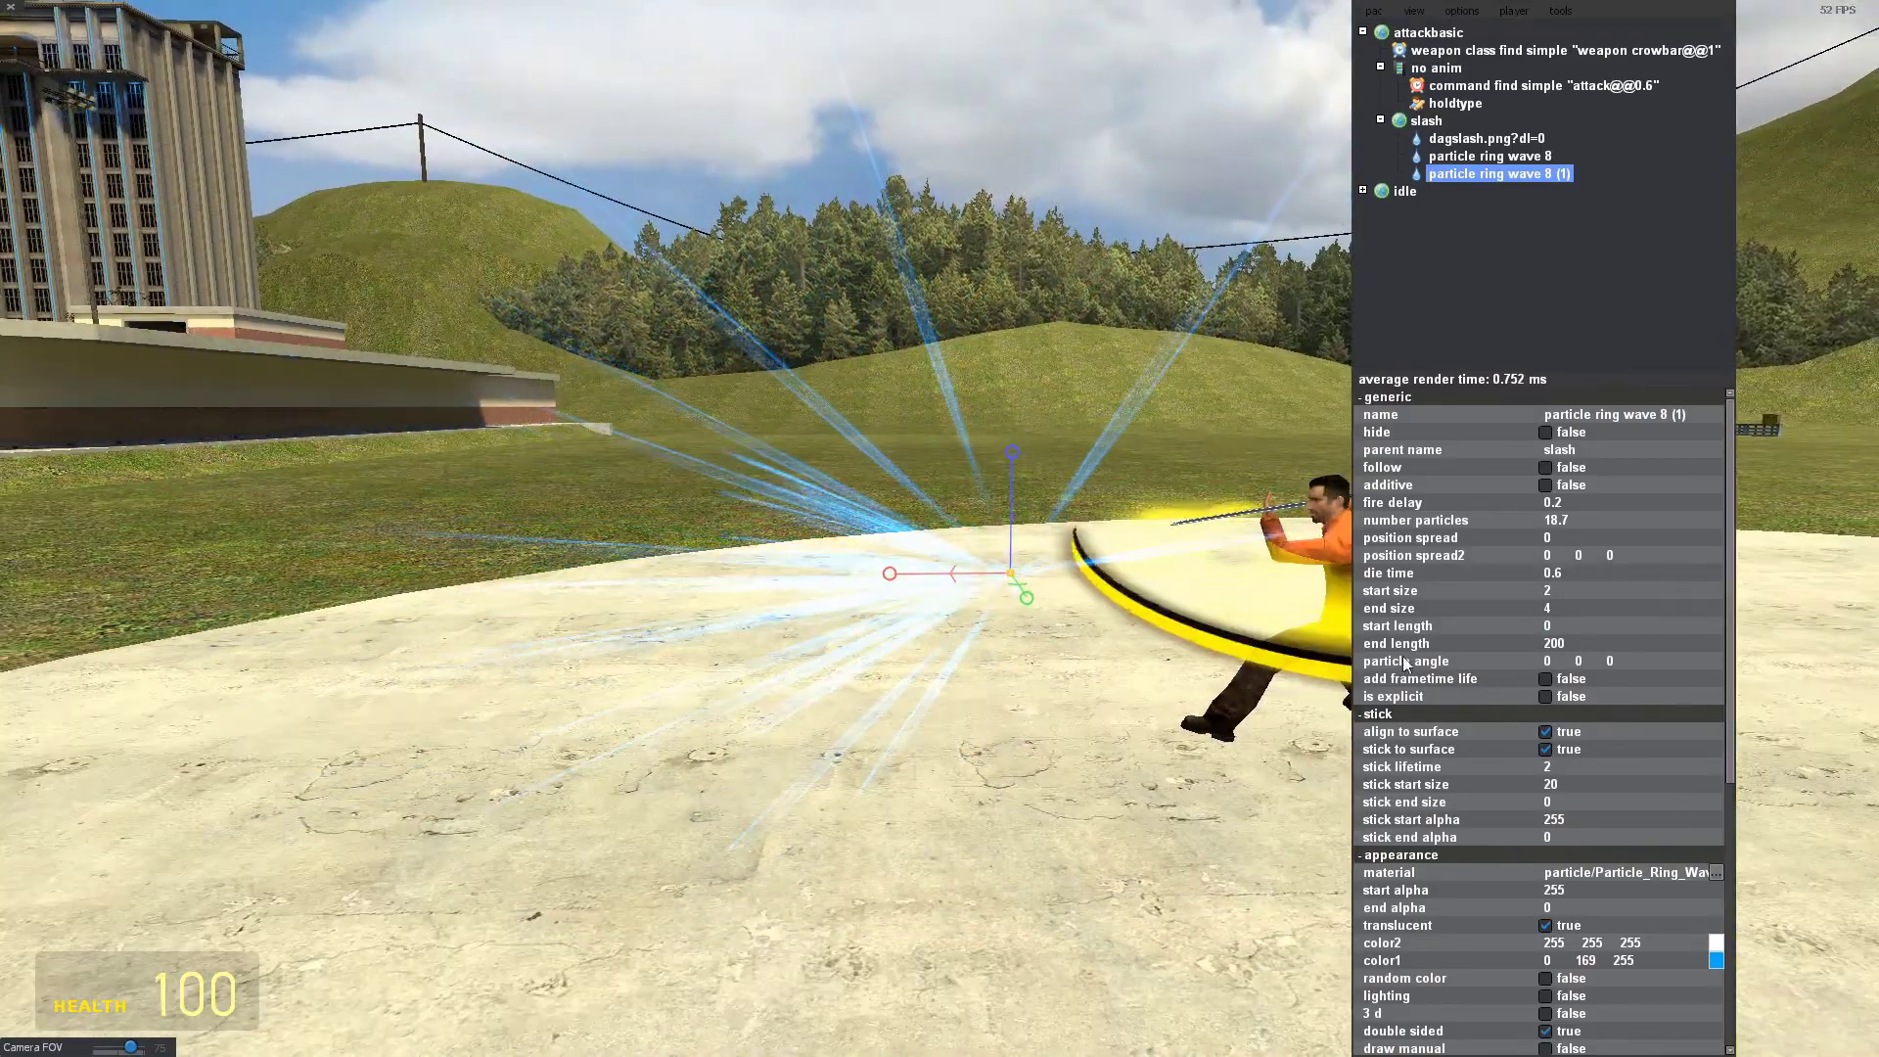
{"action": "left_click_drag", "start_coordinate": [1237, 616], "coordinate": [1193, 615]}
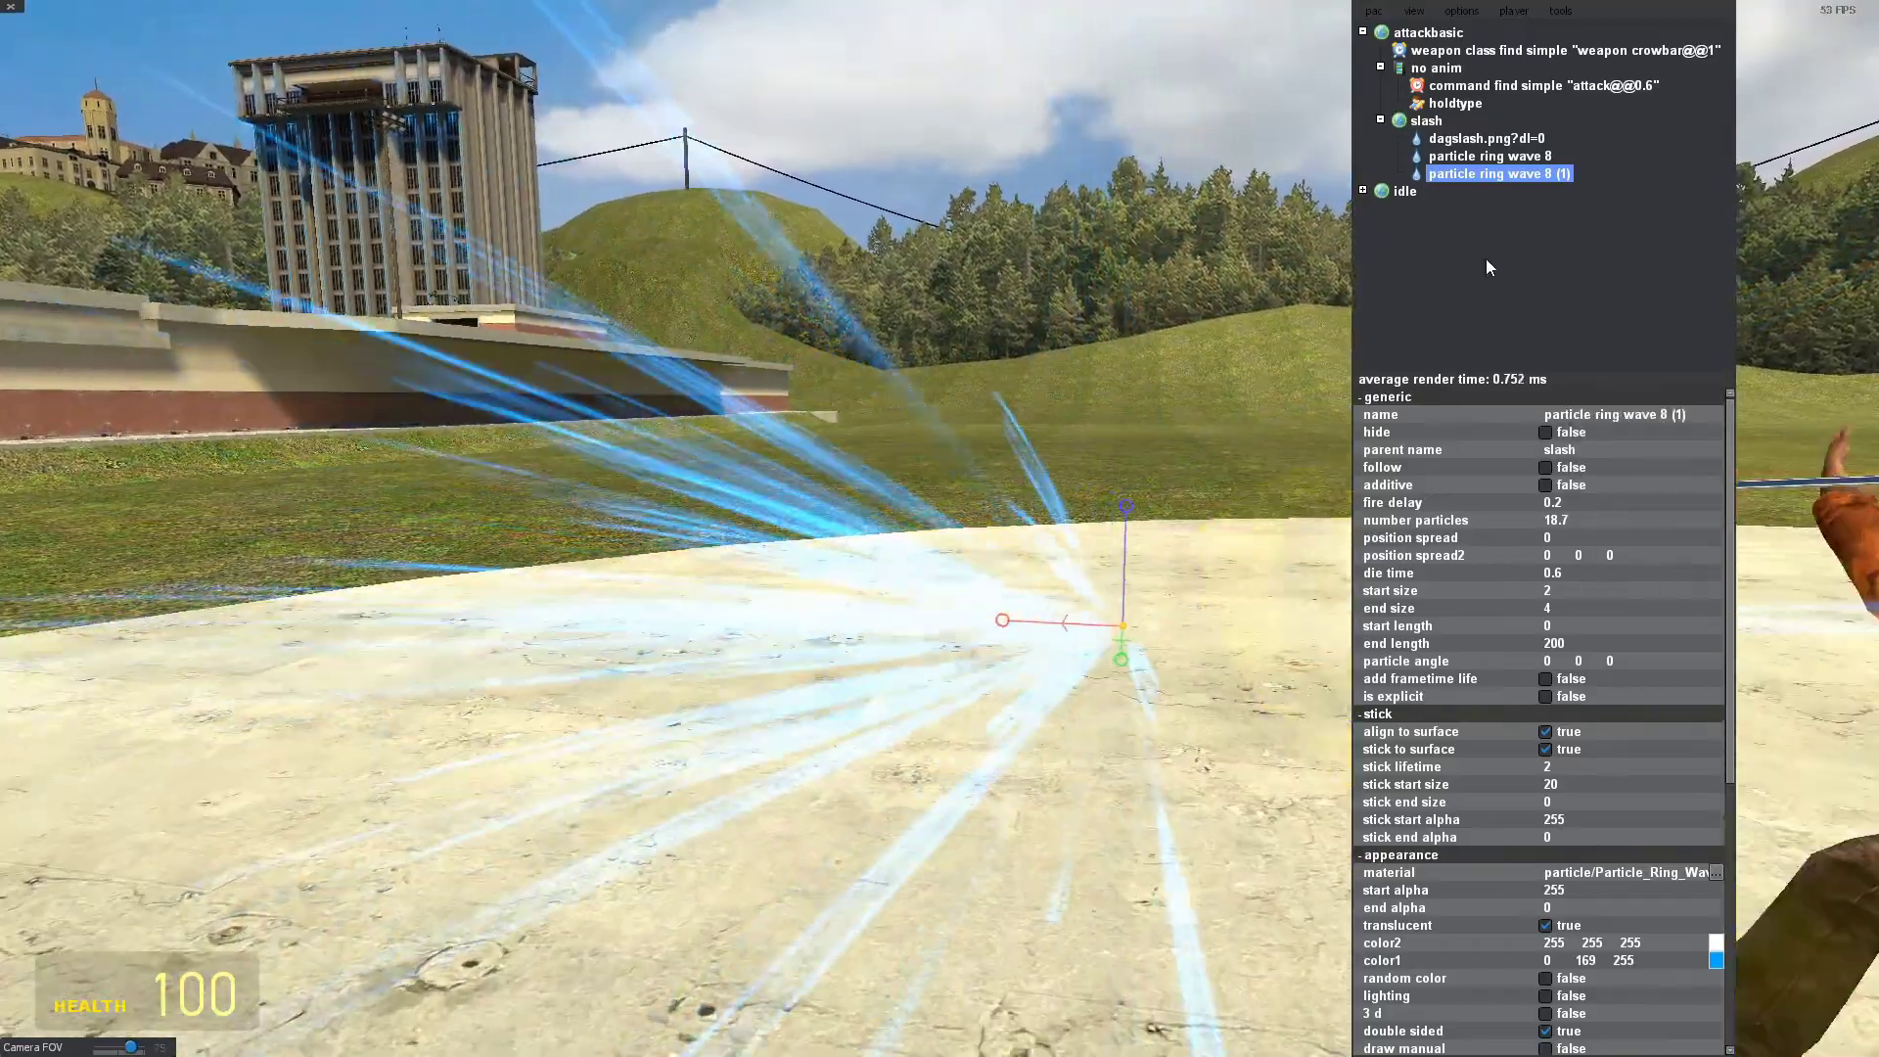
{"action": "key", "text": "Delete"}
Add a new particles part to the slash group.
{"action": "left_click", "coordinate": [1489, 156]}
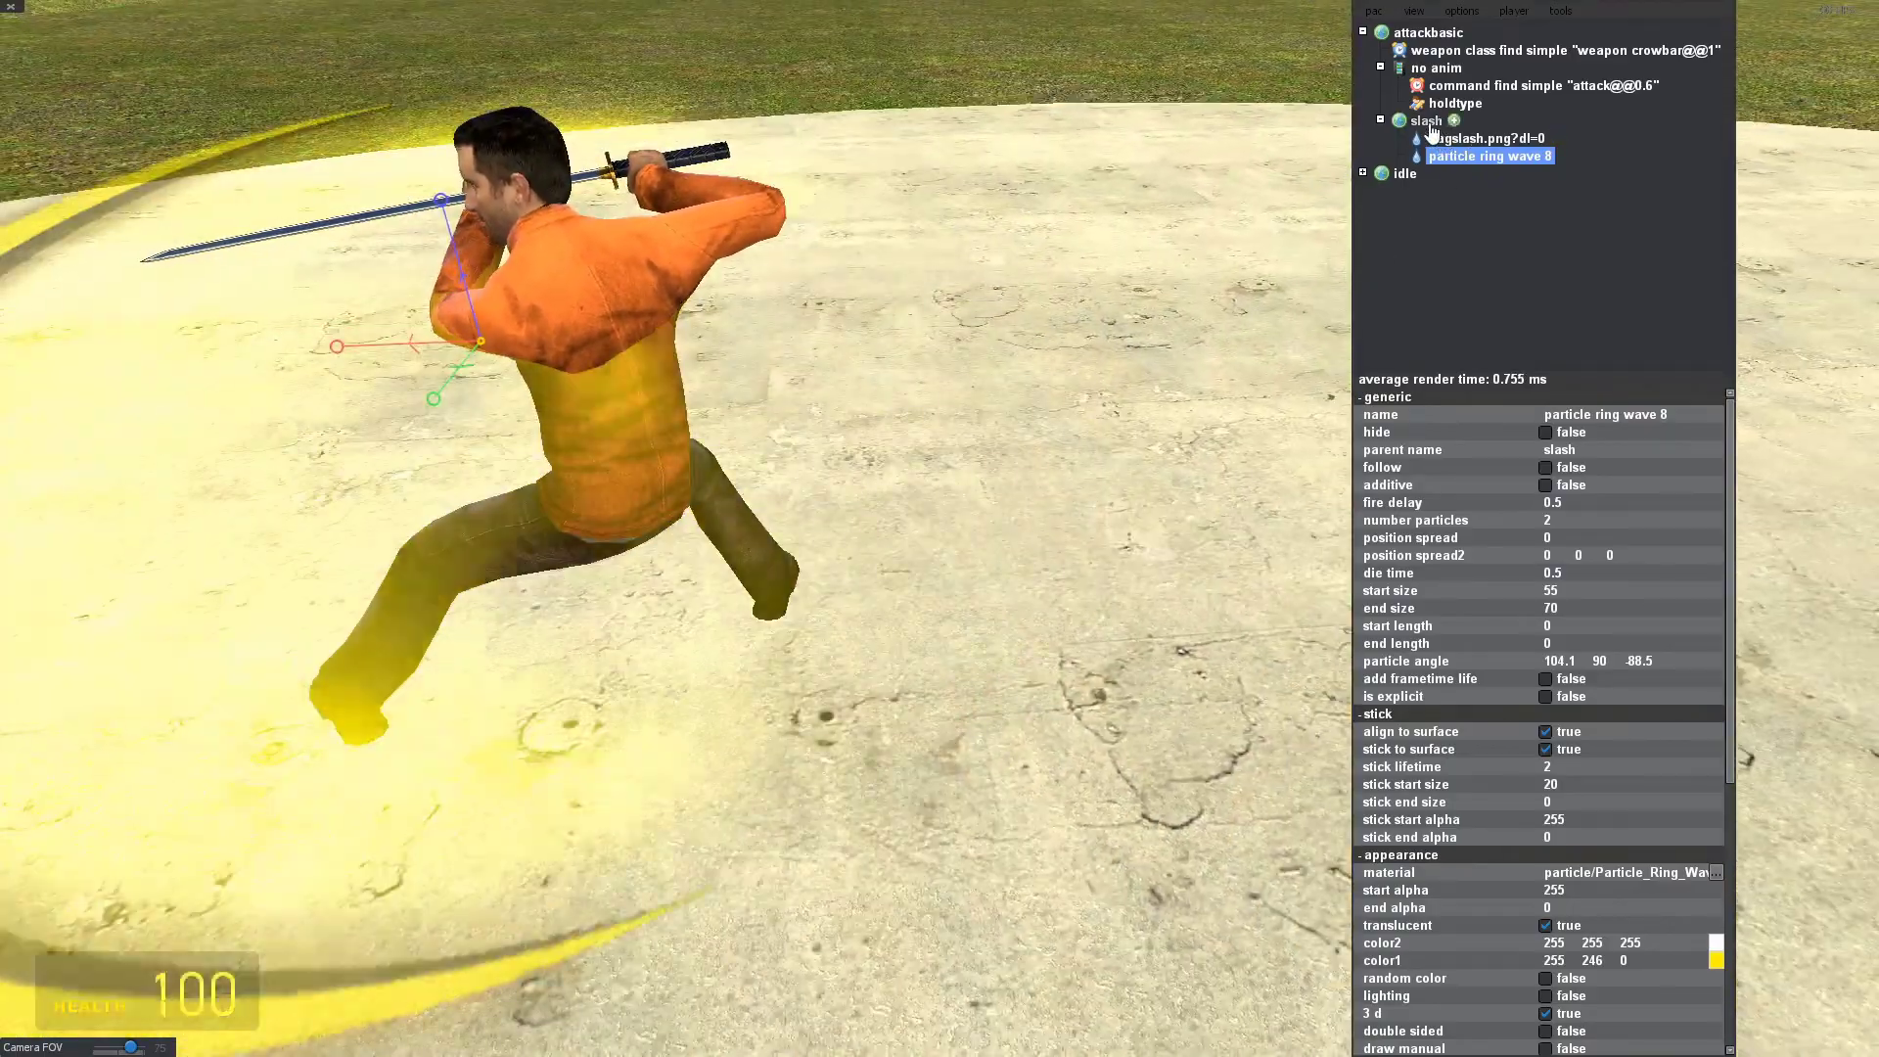
{"action": "right_click", "coordinate": [1428, 122]}
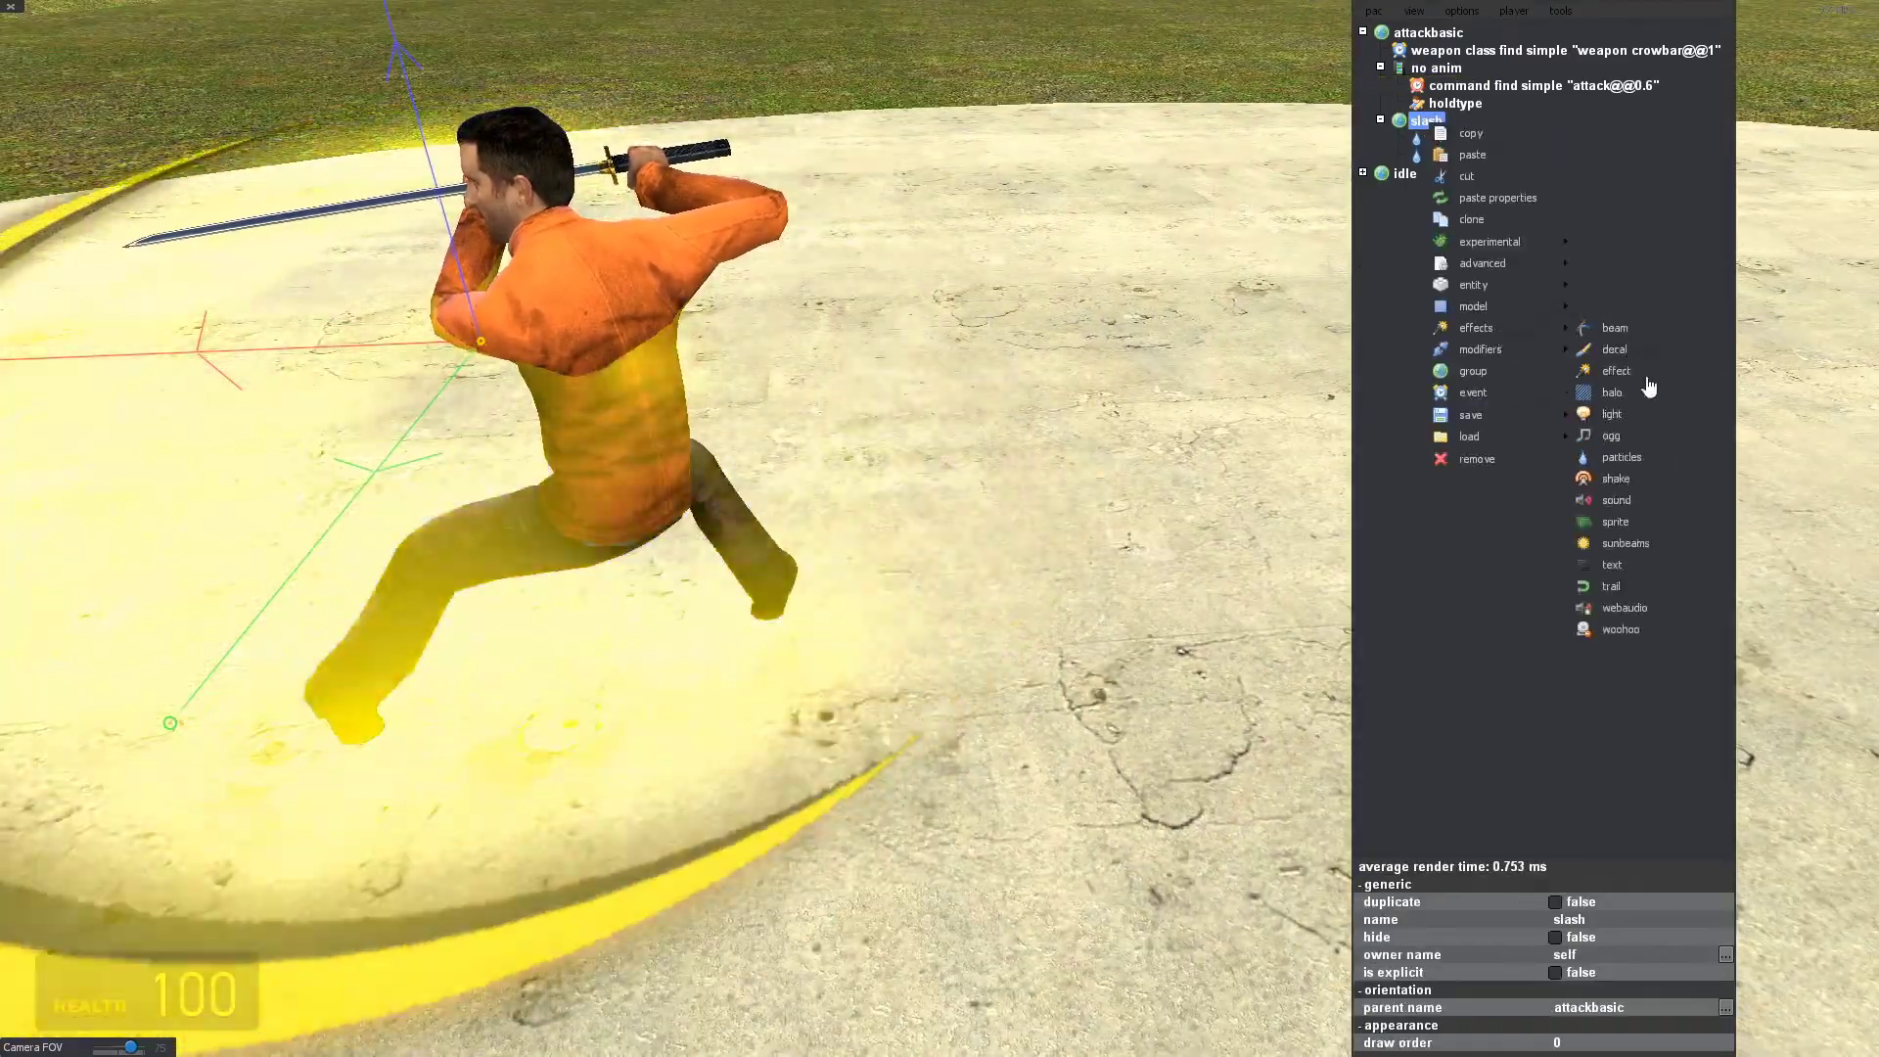
{"action": "left_click", "coordinate": [1621, 457]}
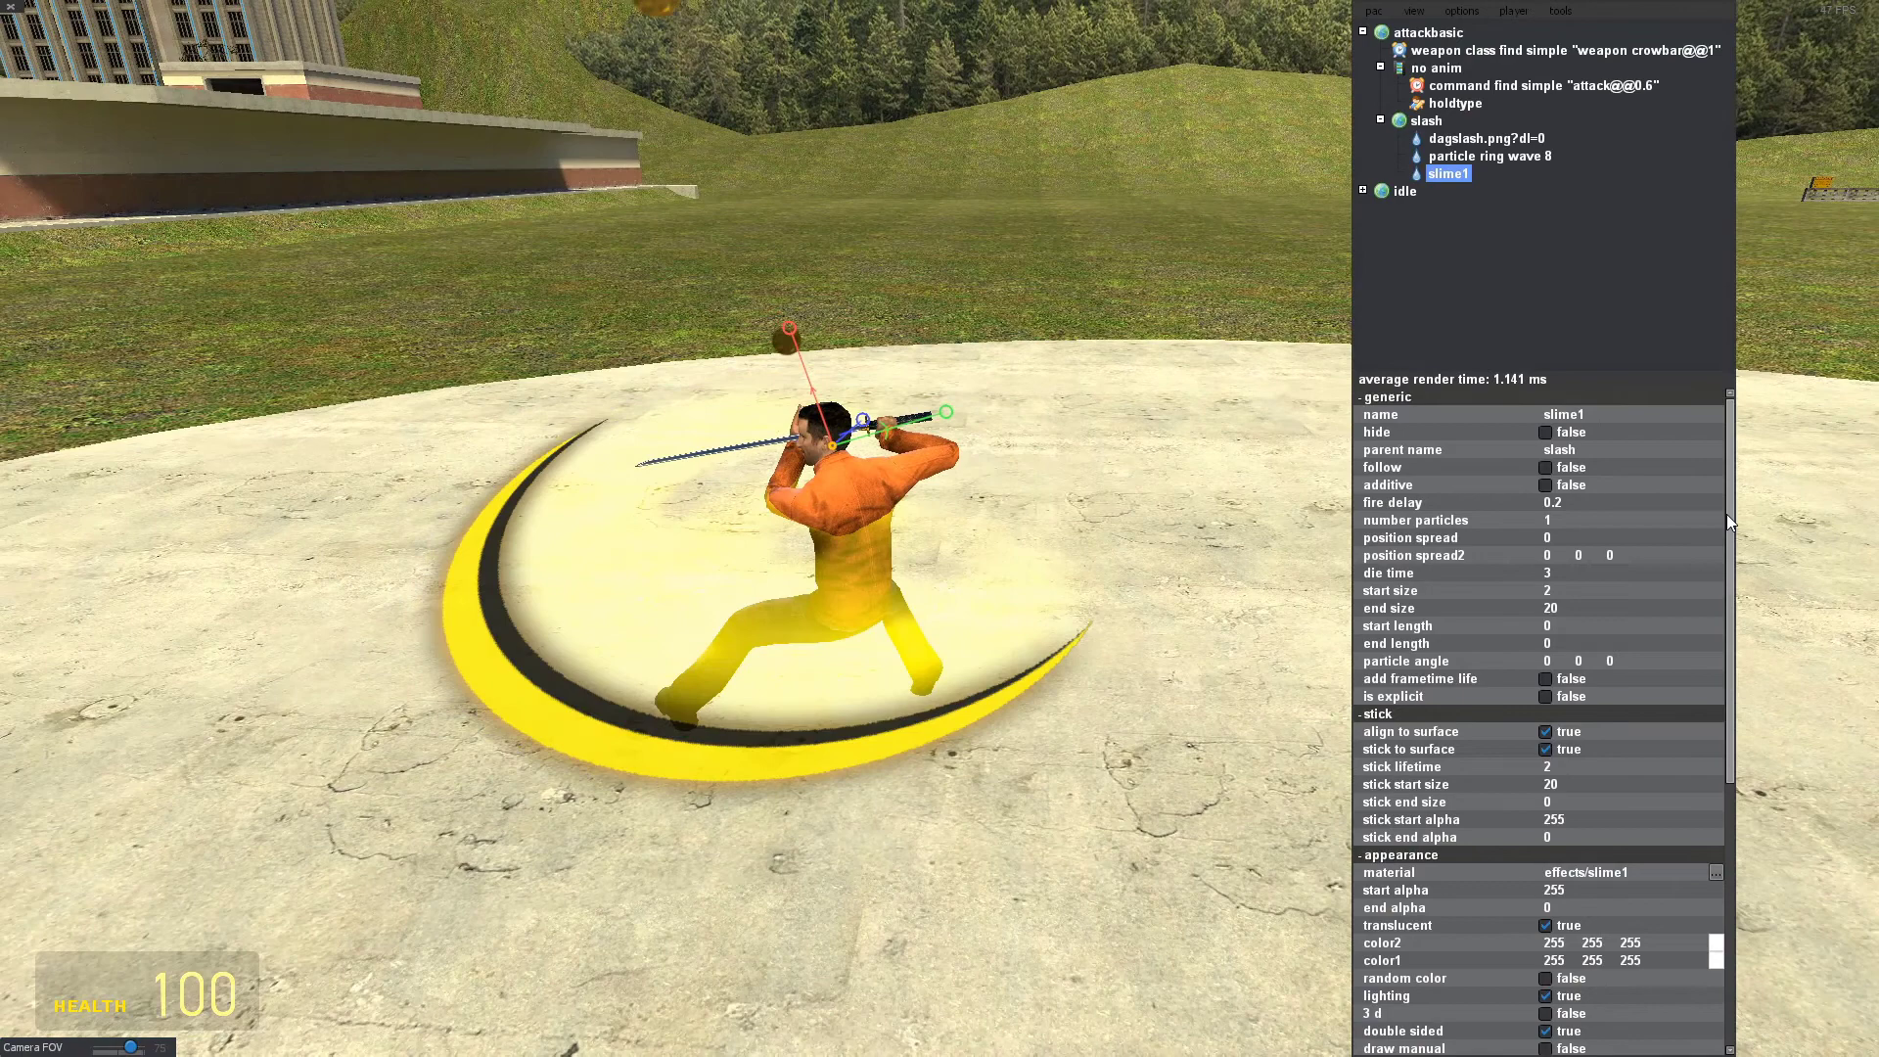
Set the new particle's velocity to 40 and gravity to 0 0 0, and raise its position to 0 0 18.
{"action": "left_click_drag", "start_coordinate": [1727, 518], "coordinate": [1743, 844]}
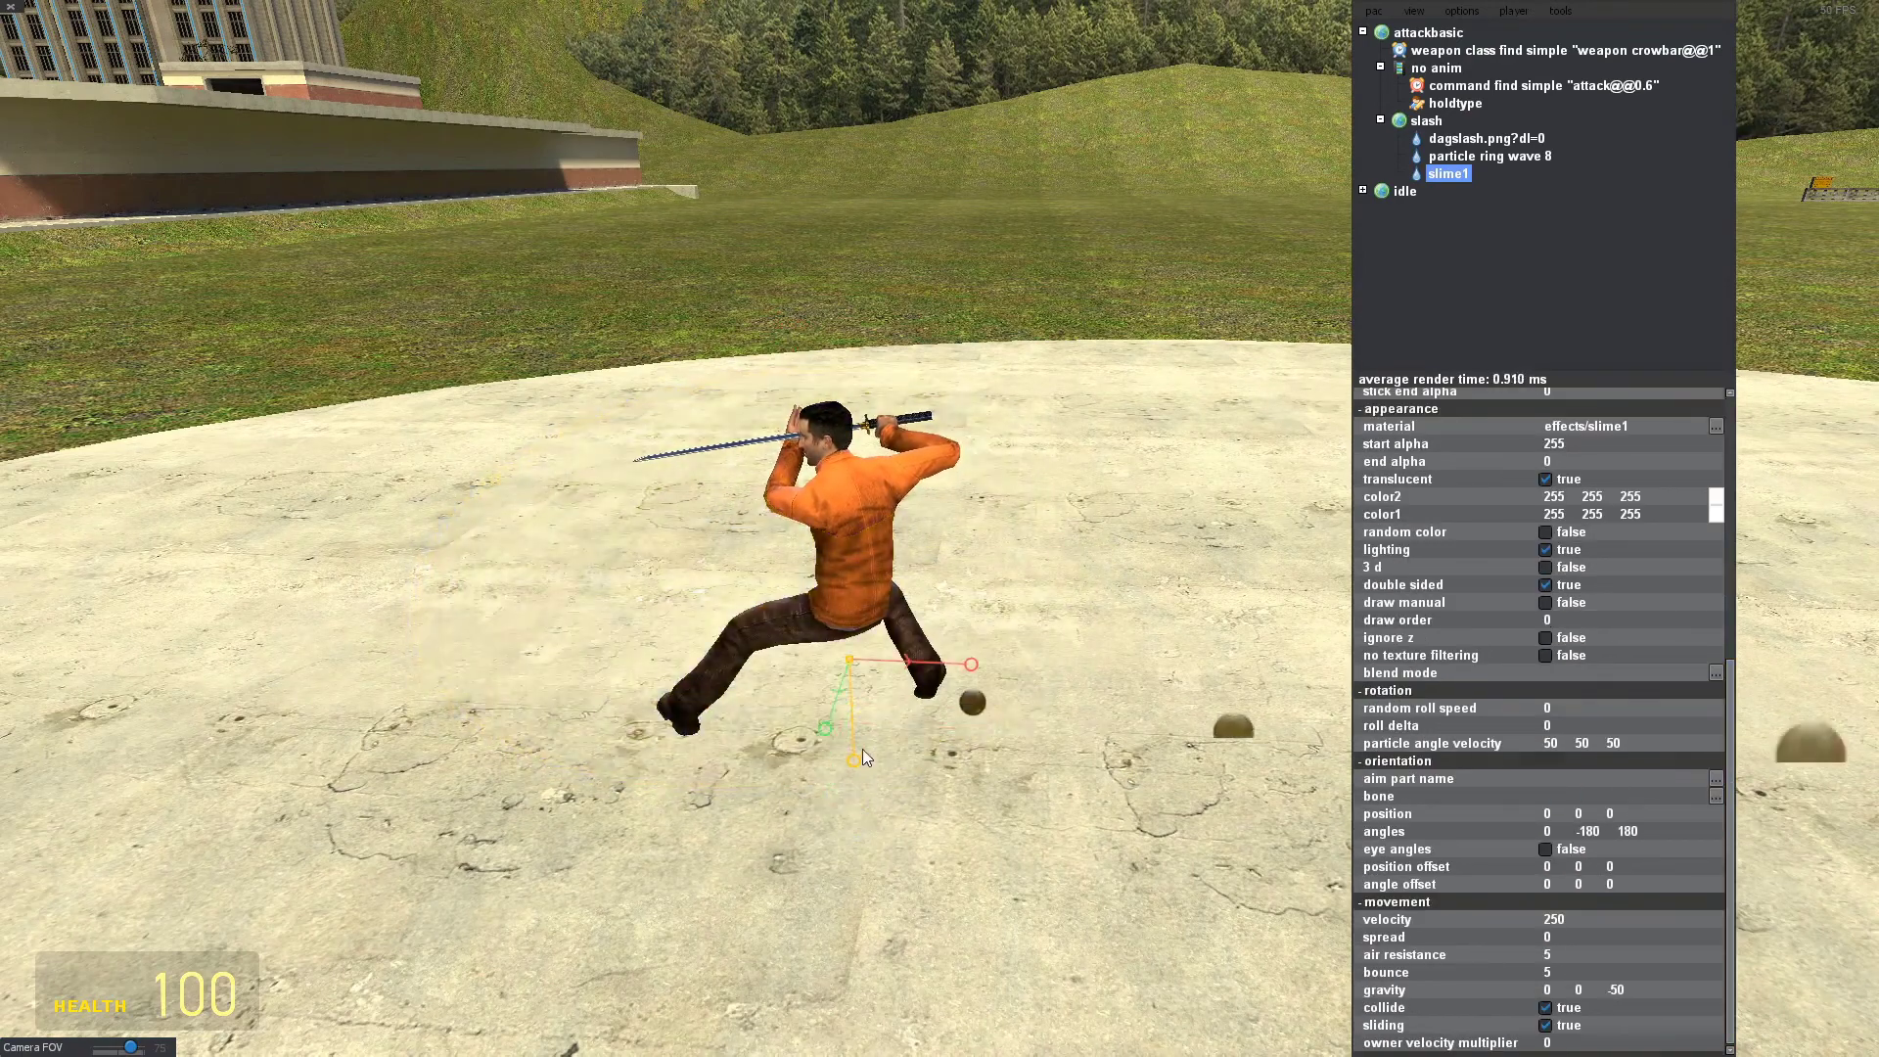
{"action": "key", "text": "w"}
{"action": "left_click_drag", "start_coordinate": [971, 720], "coordinate": [1101, 732]}
{"action": "key", "text": "s"}
{"action": "key", "text": "w"}
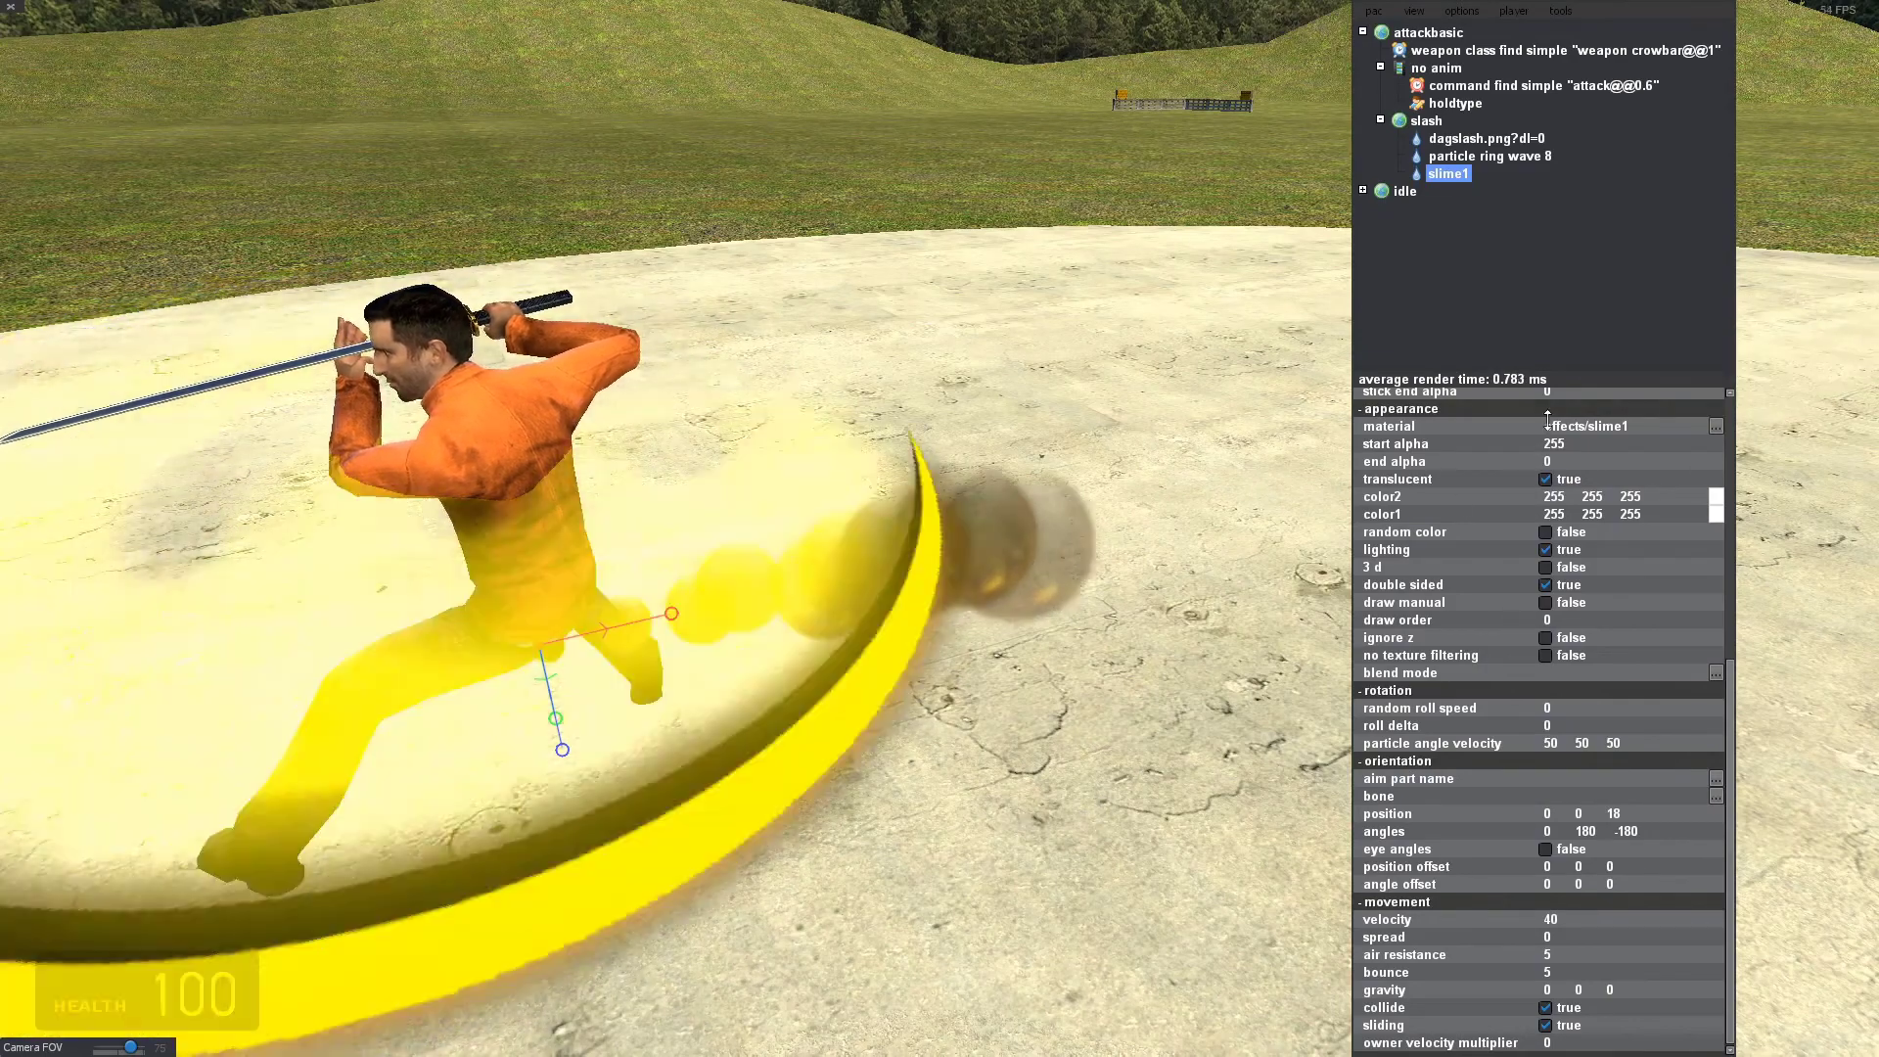
Change the new particle's material to the smoke sprite particle/smokesprites_0005.
{"action": "left_click", "coordinate": [1715, 427]}
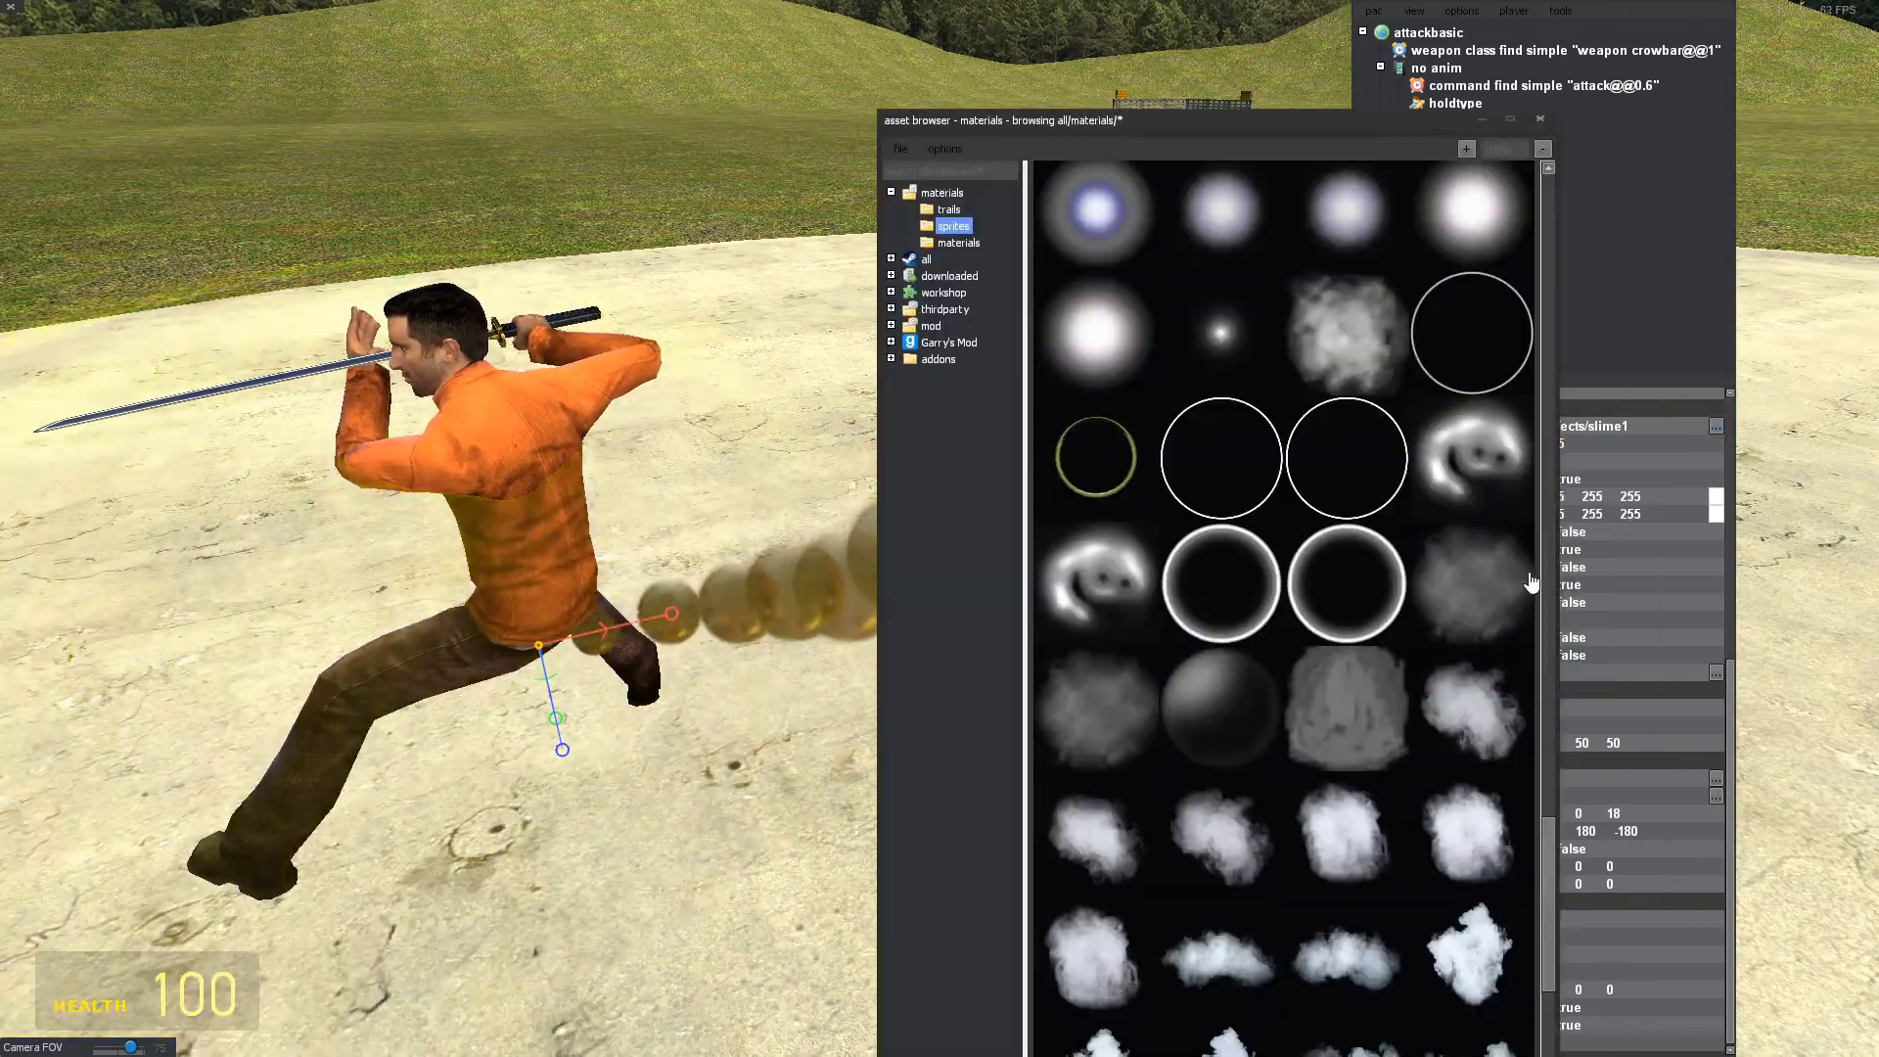
{"action": "scroll", "coordinate": [1526, 724], "scroll_direction": "down", "scroll_amount": 5}
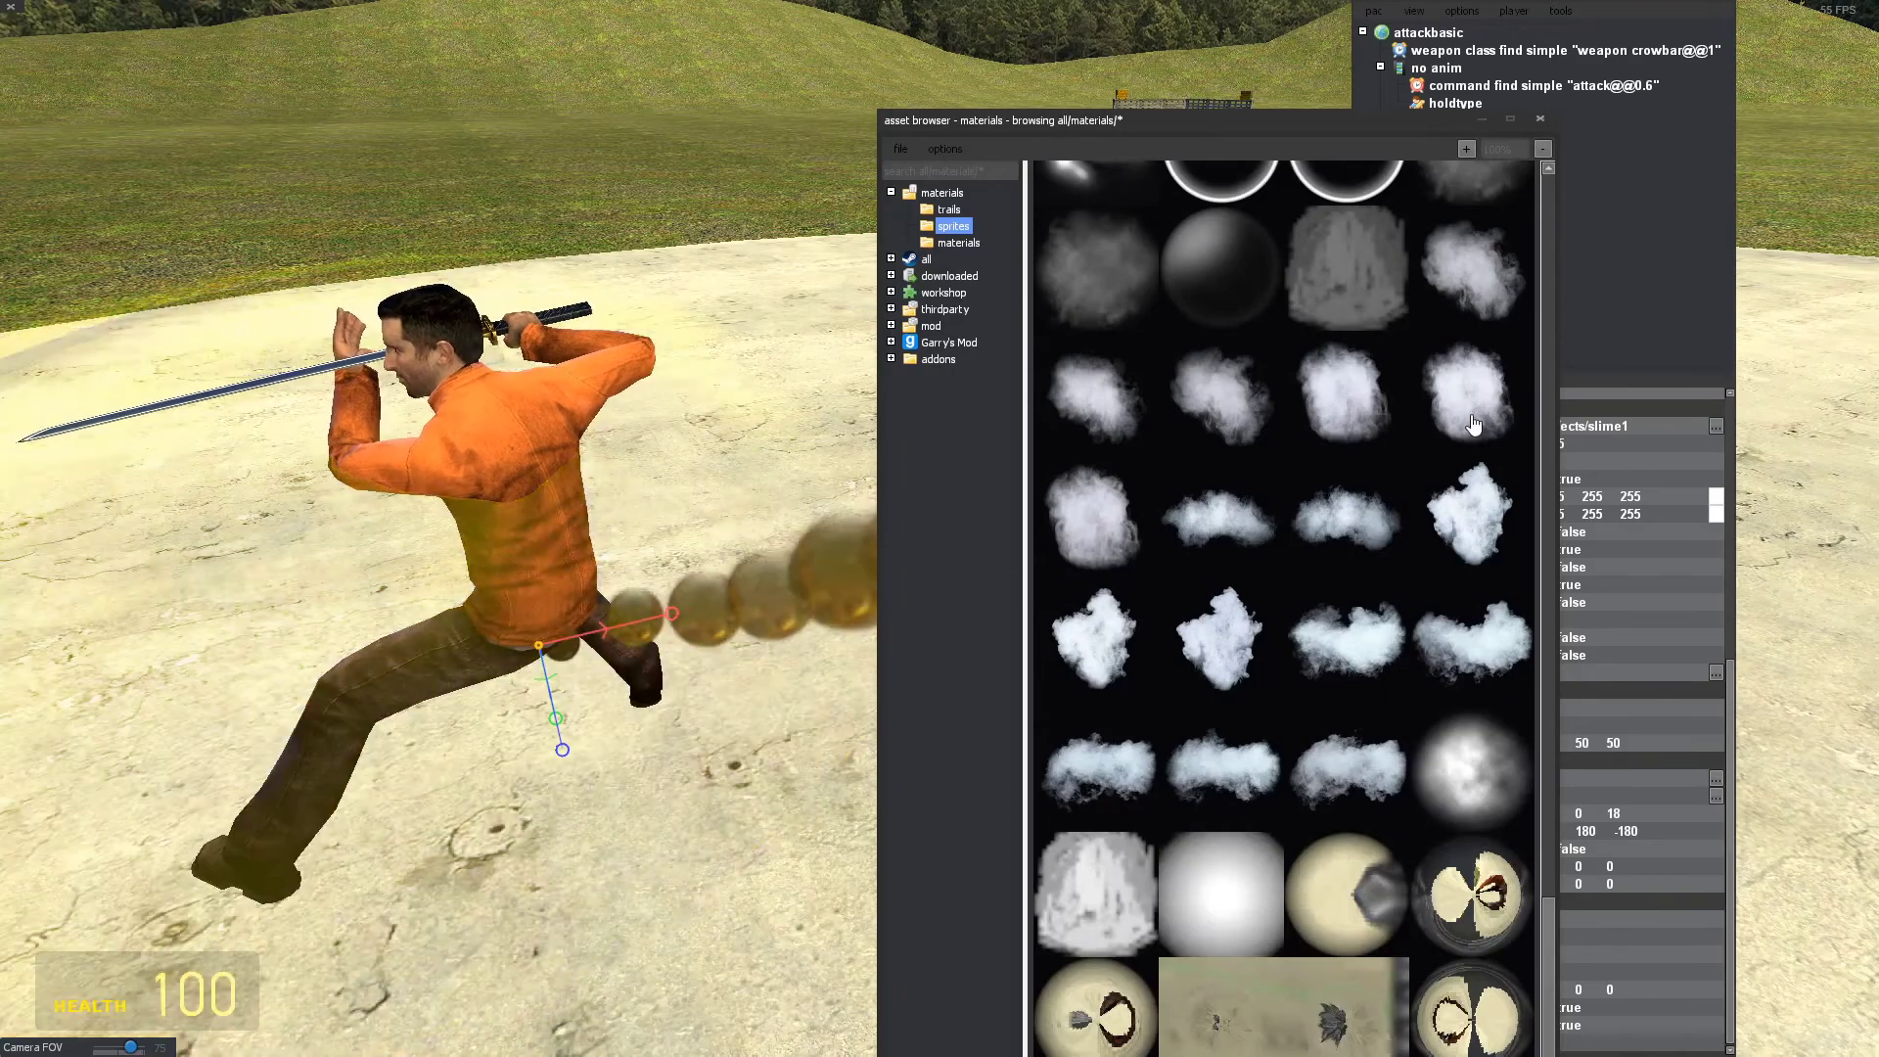
{"action": "scroll", "coordinate": [1473, 422], "scroll_direction": "up", "scroll_amount": 2}
{"action": "left_click", "coordinate": [1473, 422]}
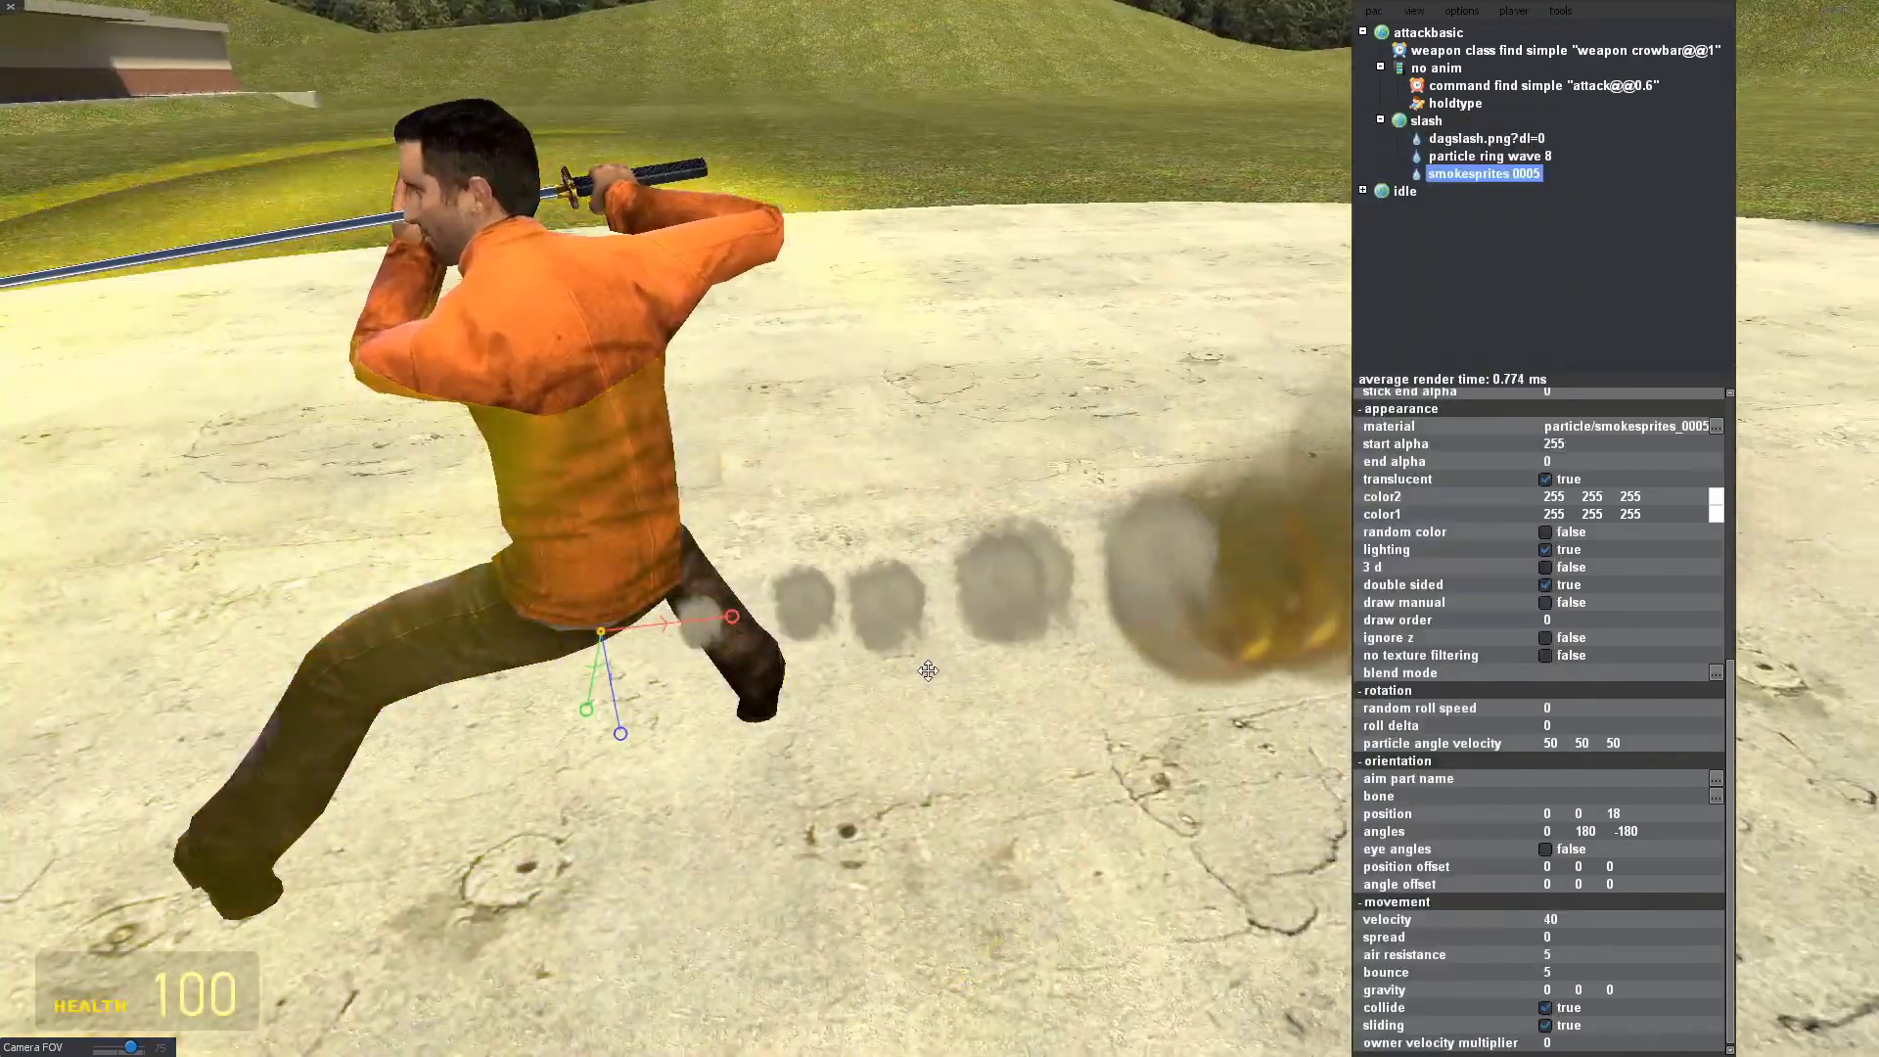
{"action": "key", "text": "s"}
{"action": "left_click_drag", "start_coordinate": [927, 670], "coordinate": [866, 677]}
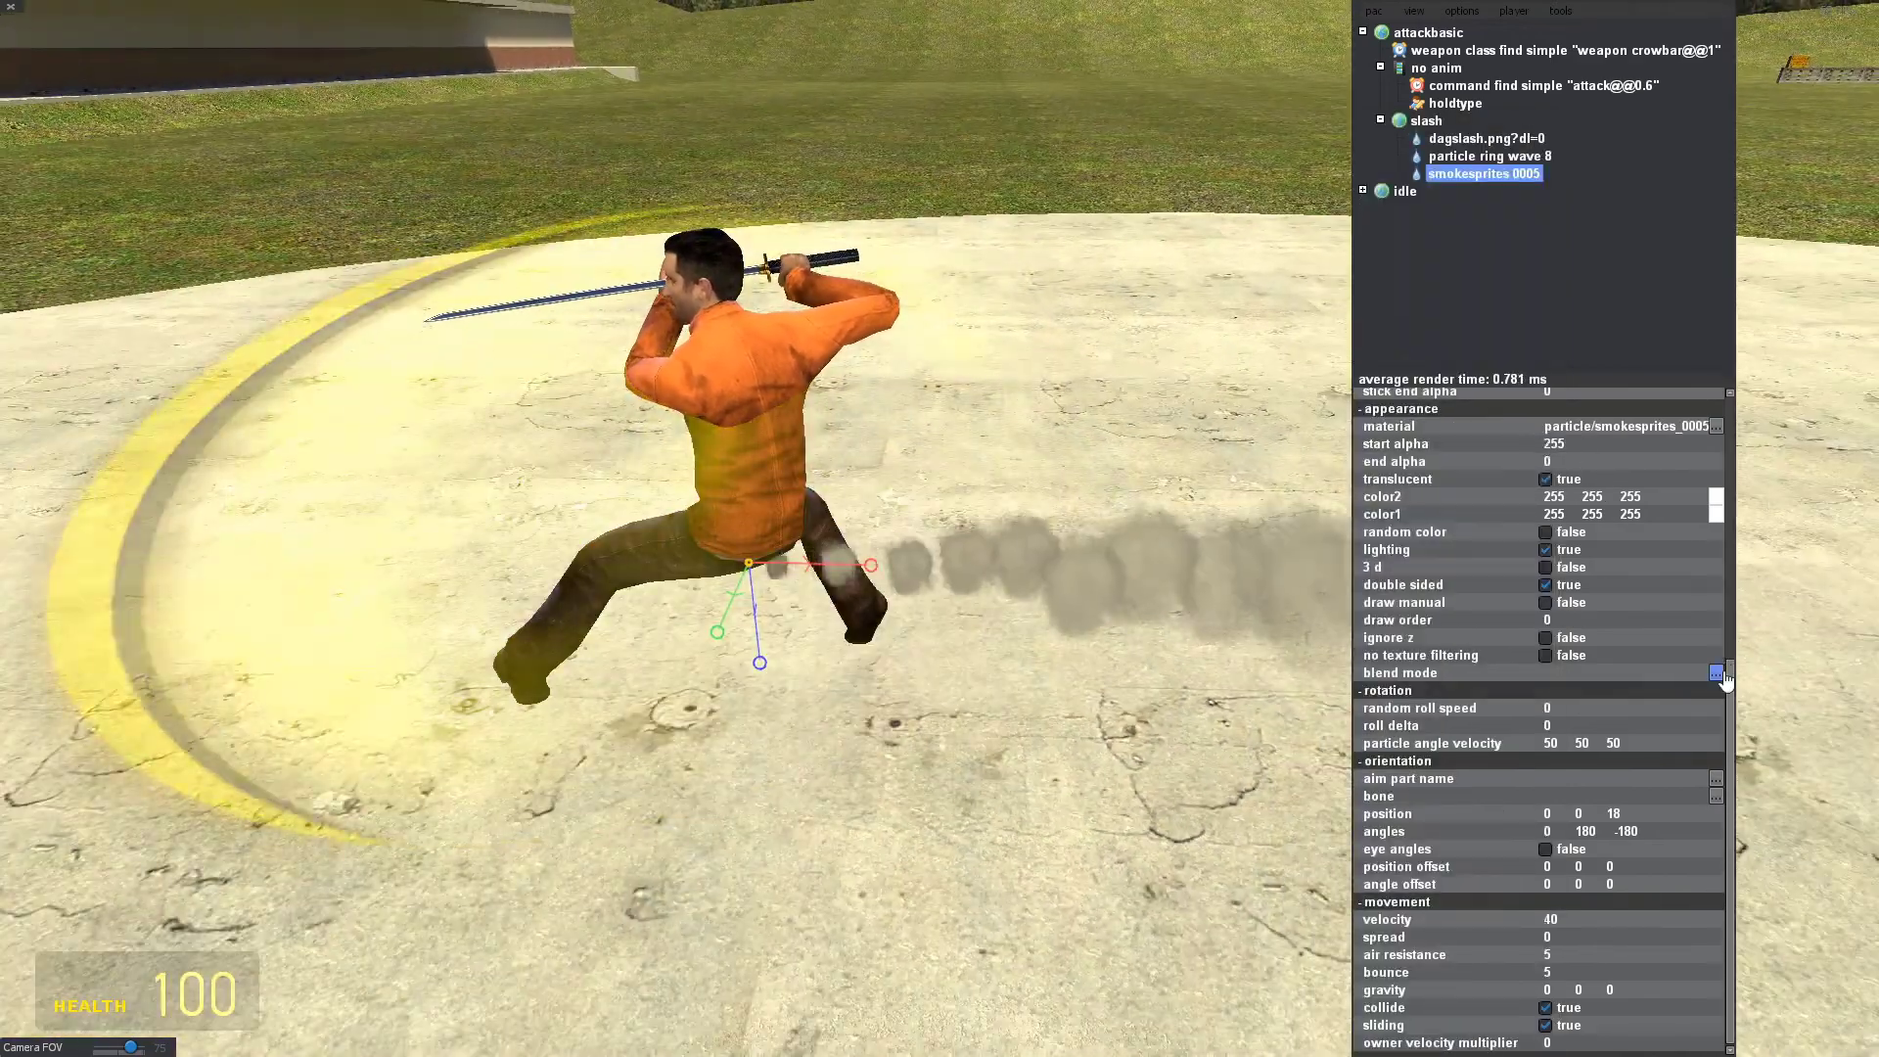
Turn off lighting on the smoke particle and darken its color1 to the grey 106 106 106.
{"action": "left_click_drag", "start_coordinate": [1728, 680], "coordinate": [1742, 568]}
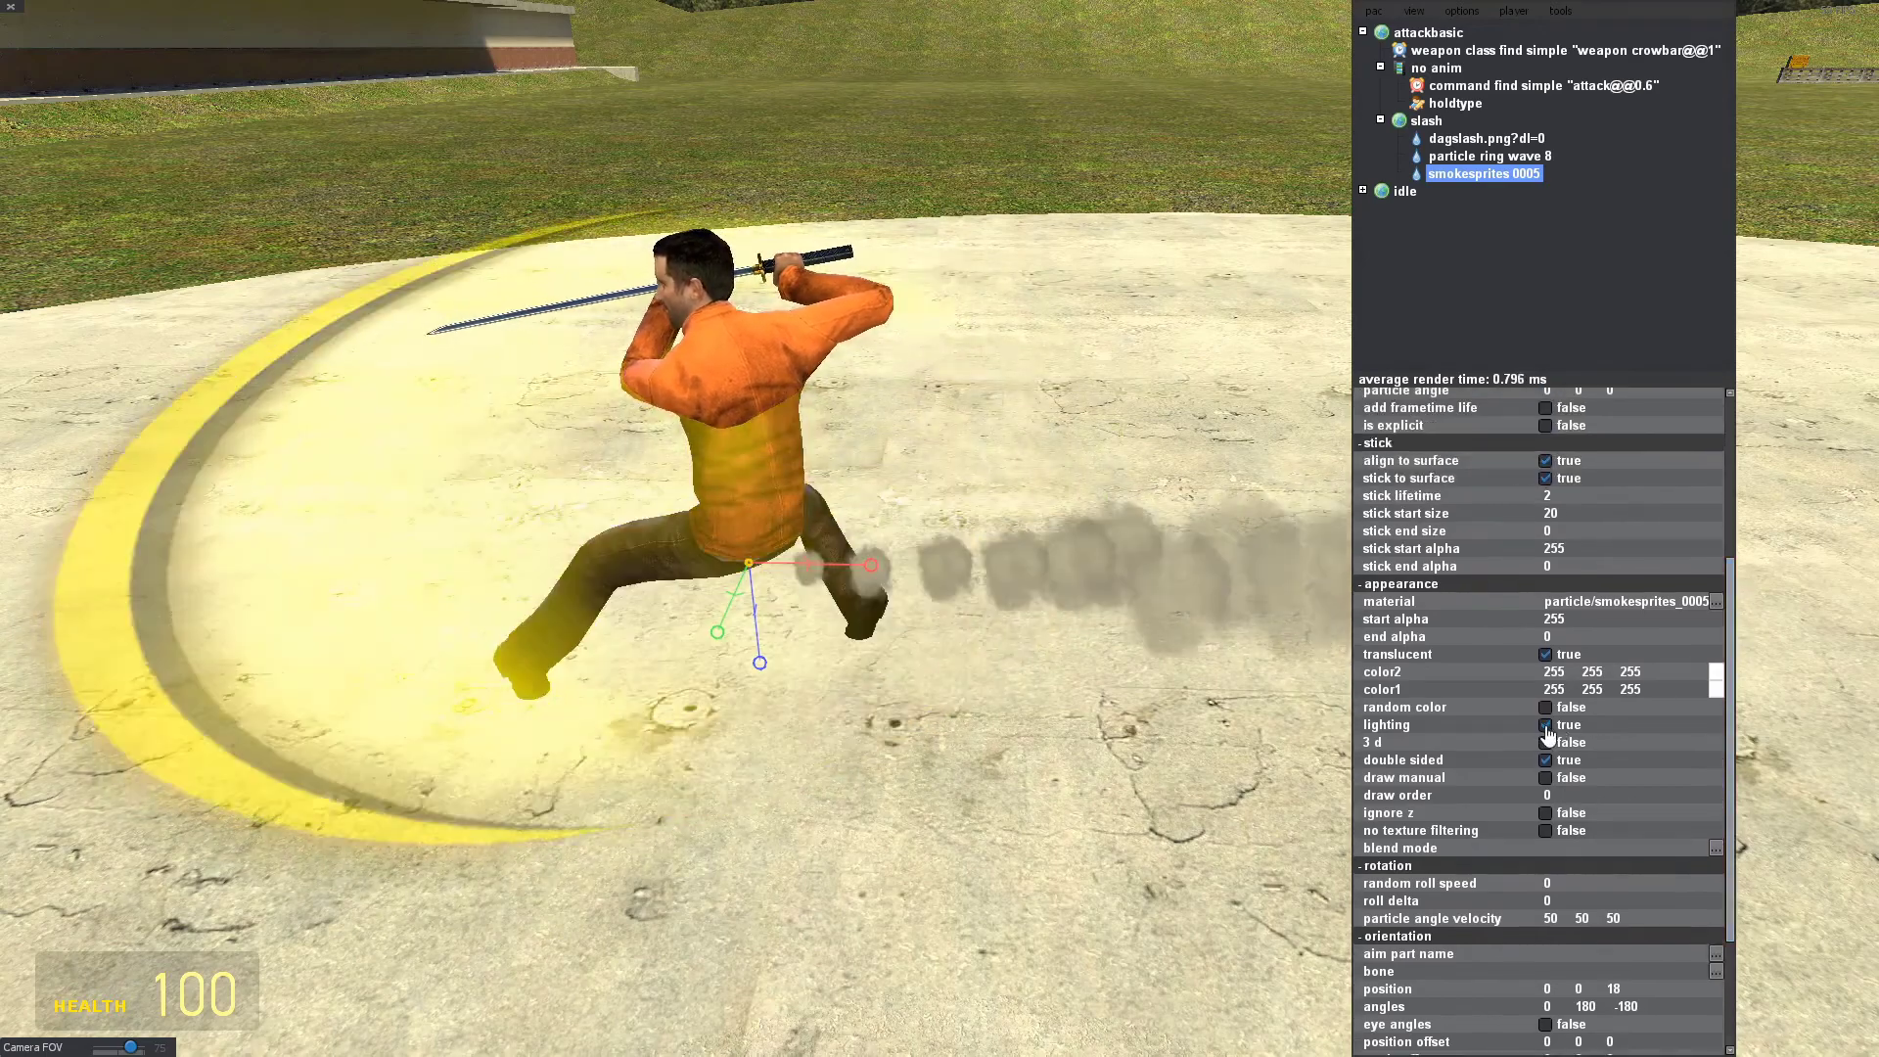
{"action": "left_click", "coordinate": [1545, 725]}
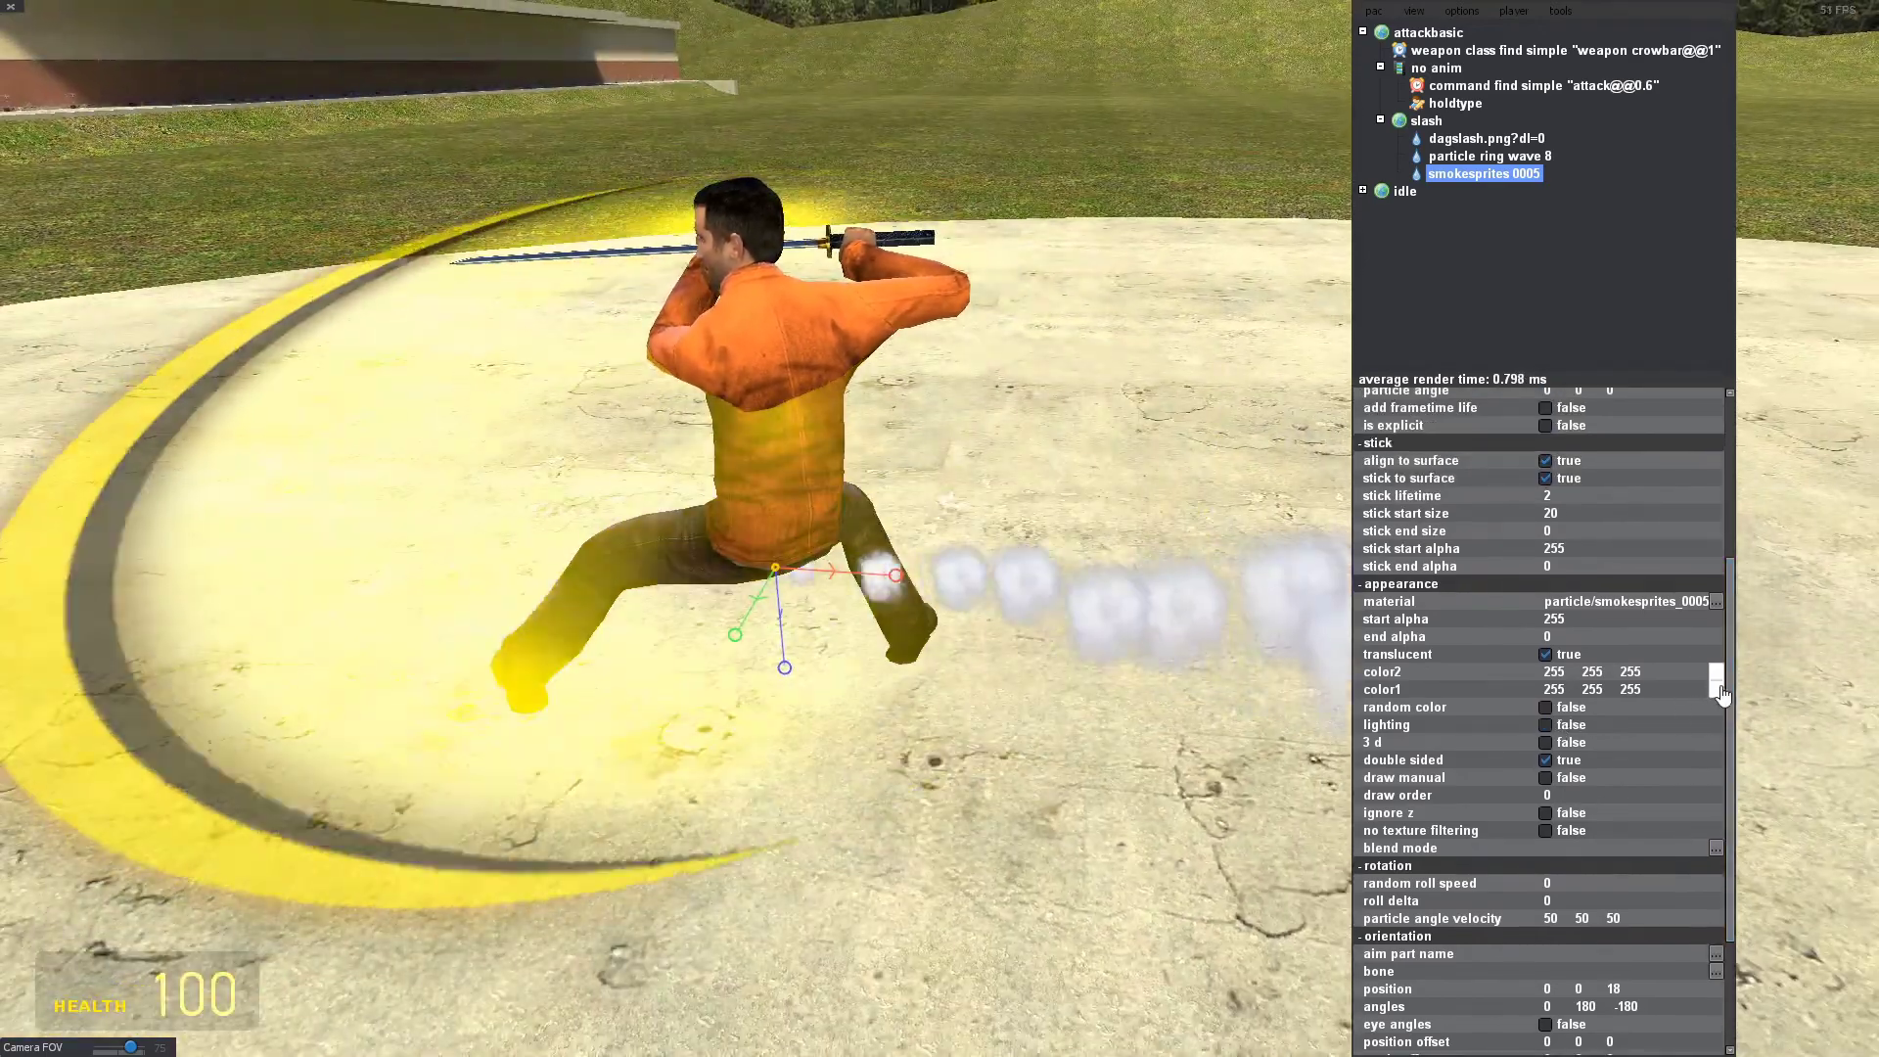
{"action": "left_click", "coordinate": [1718, 688]}
{"action": "left_click_drag", "start_coordinate": [589, 516], "coordinate": [607, 548]}
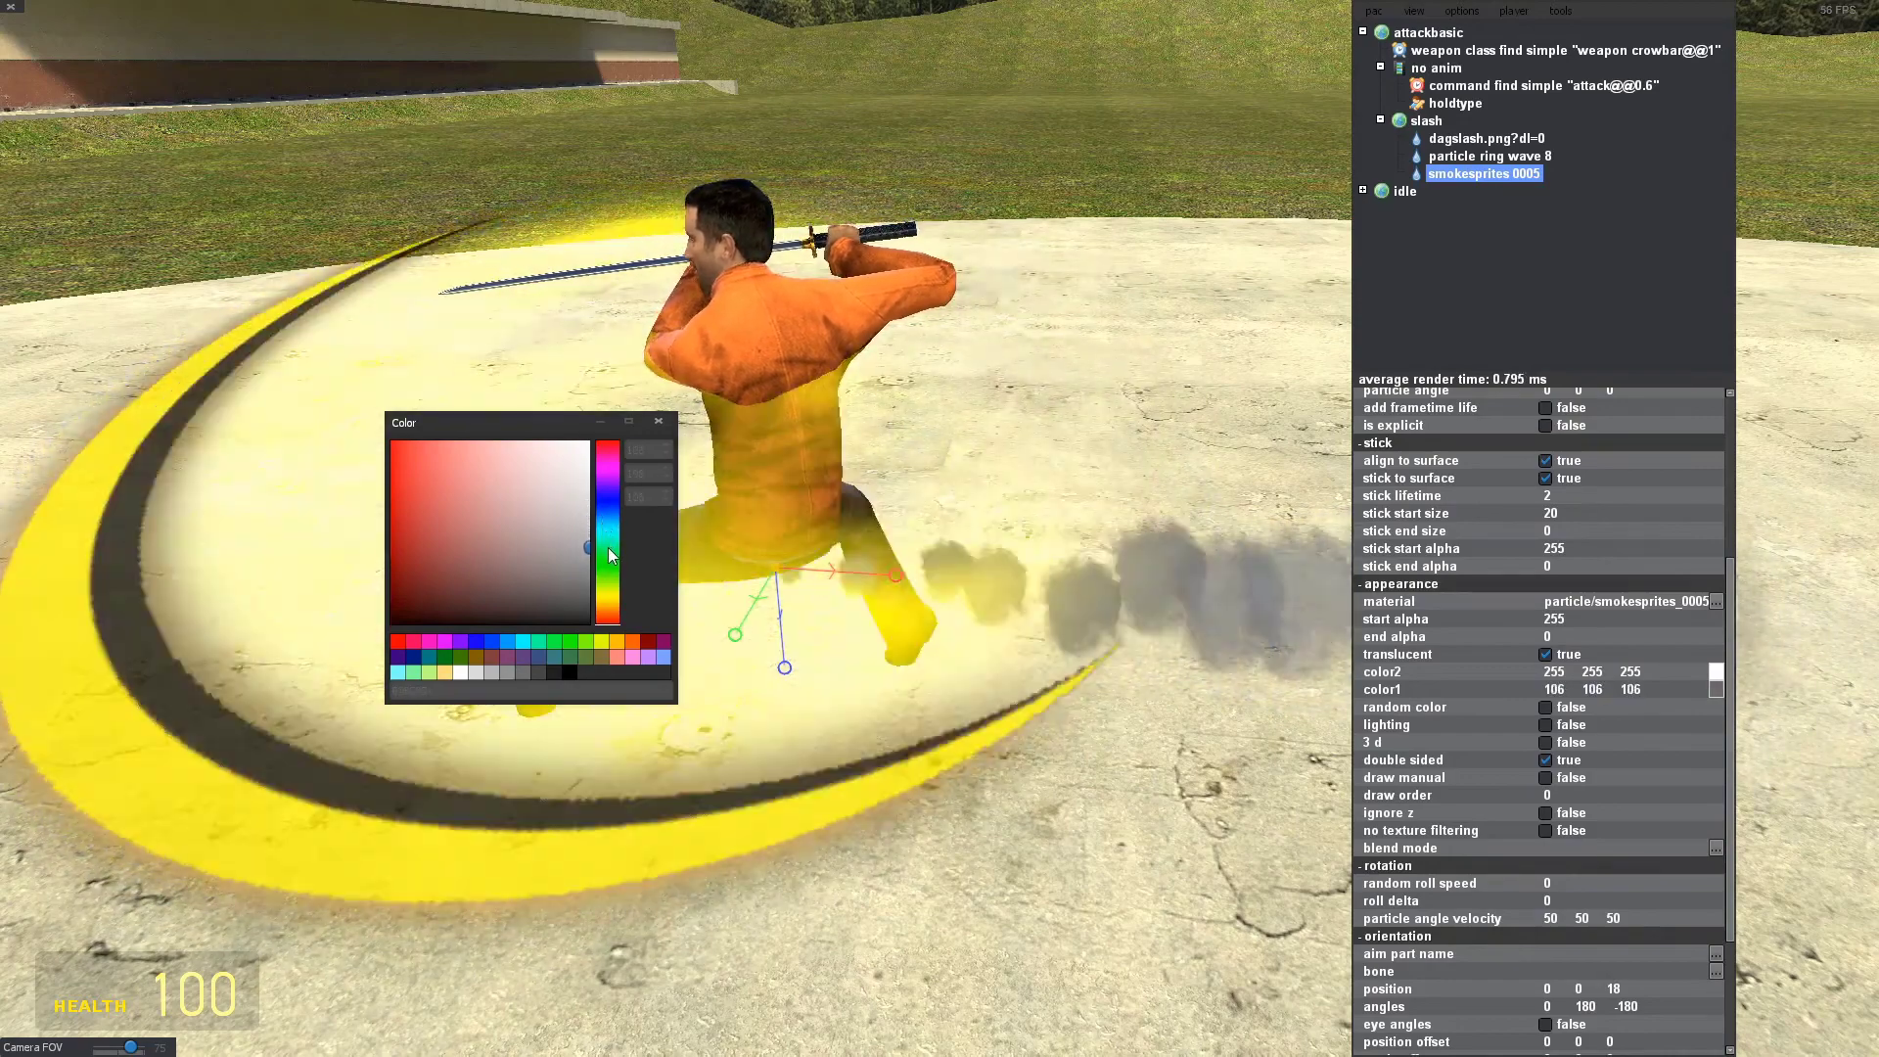
{"action": "left_click", "coordinate": [659, 422]}
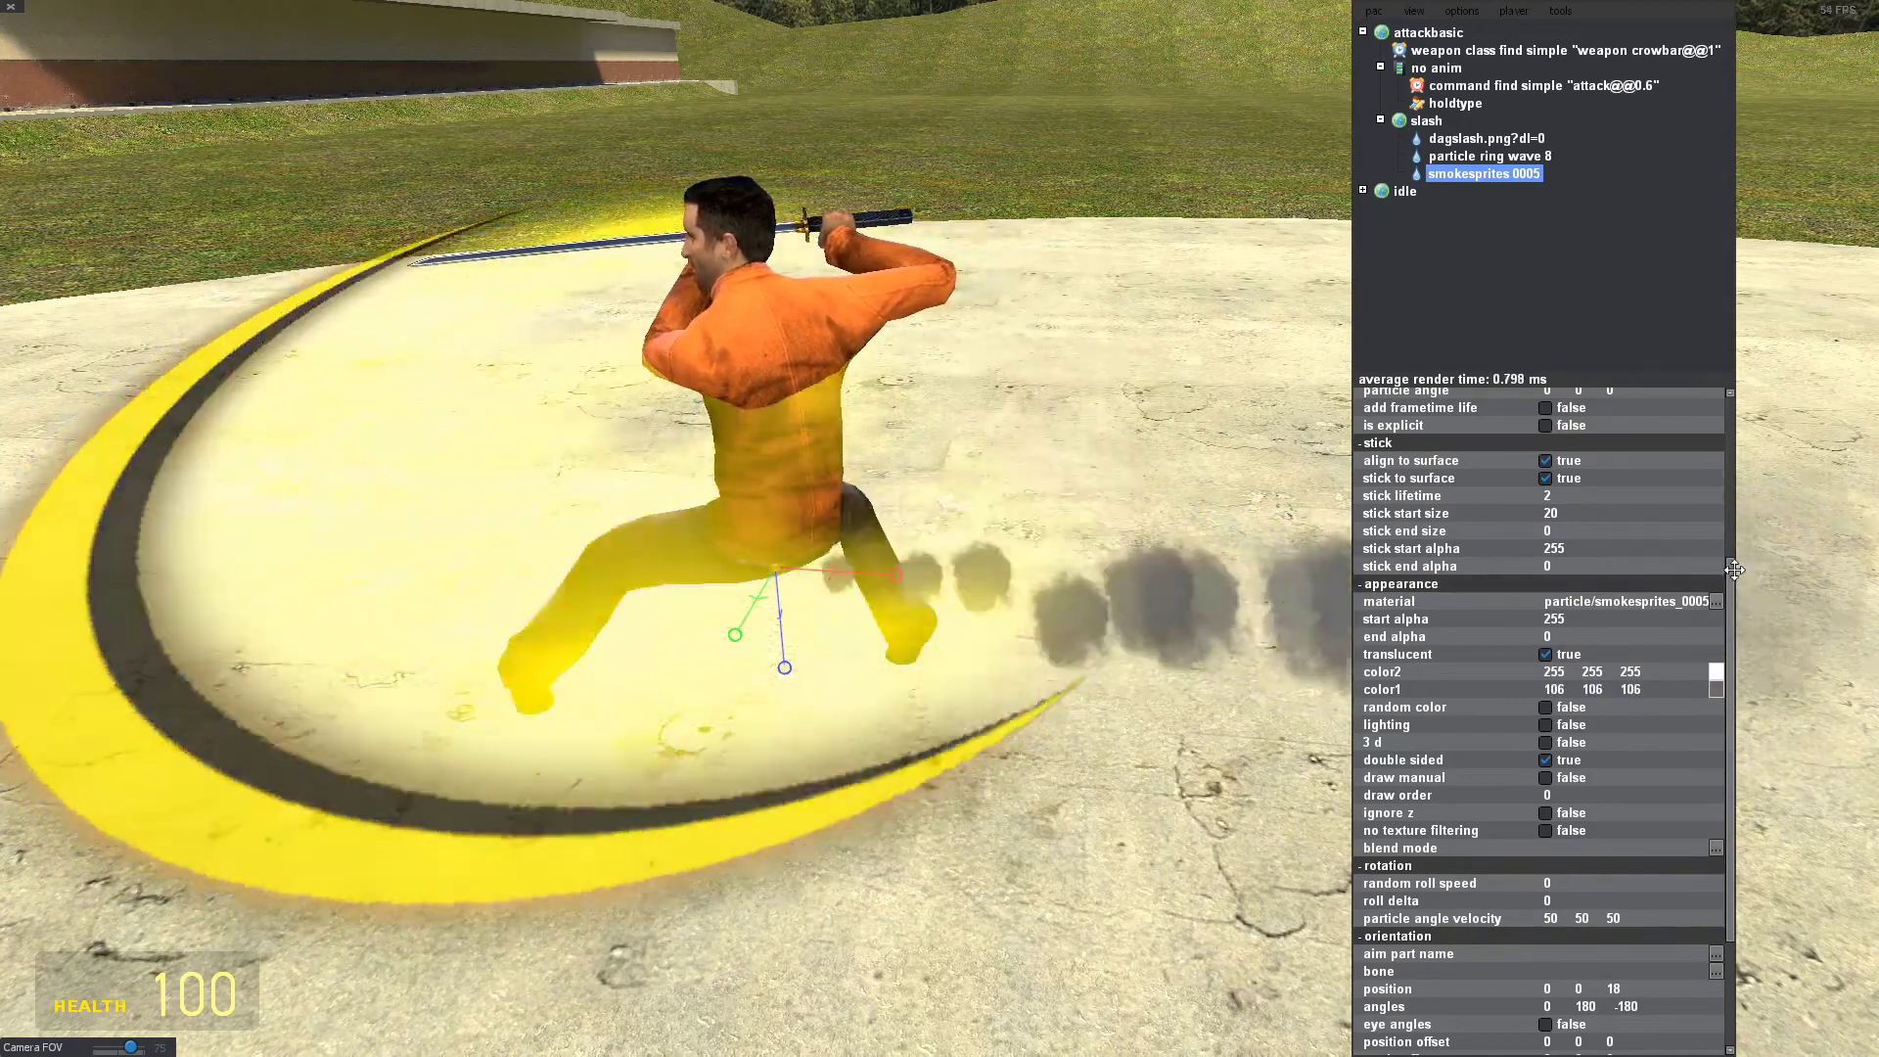
Set the smoke particle's number particles to 14.1, die time to 0.5 and spread to 2.
{"action": "left_click_drag", "start_coordinate": [1729, 568], "coordinate": [1733, 378]}
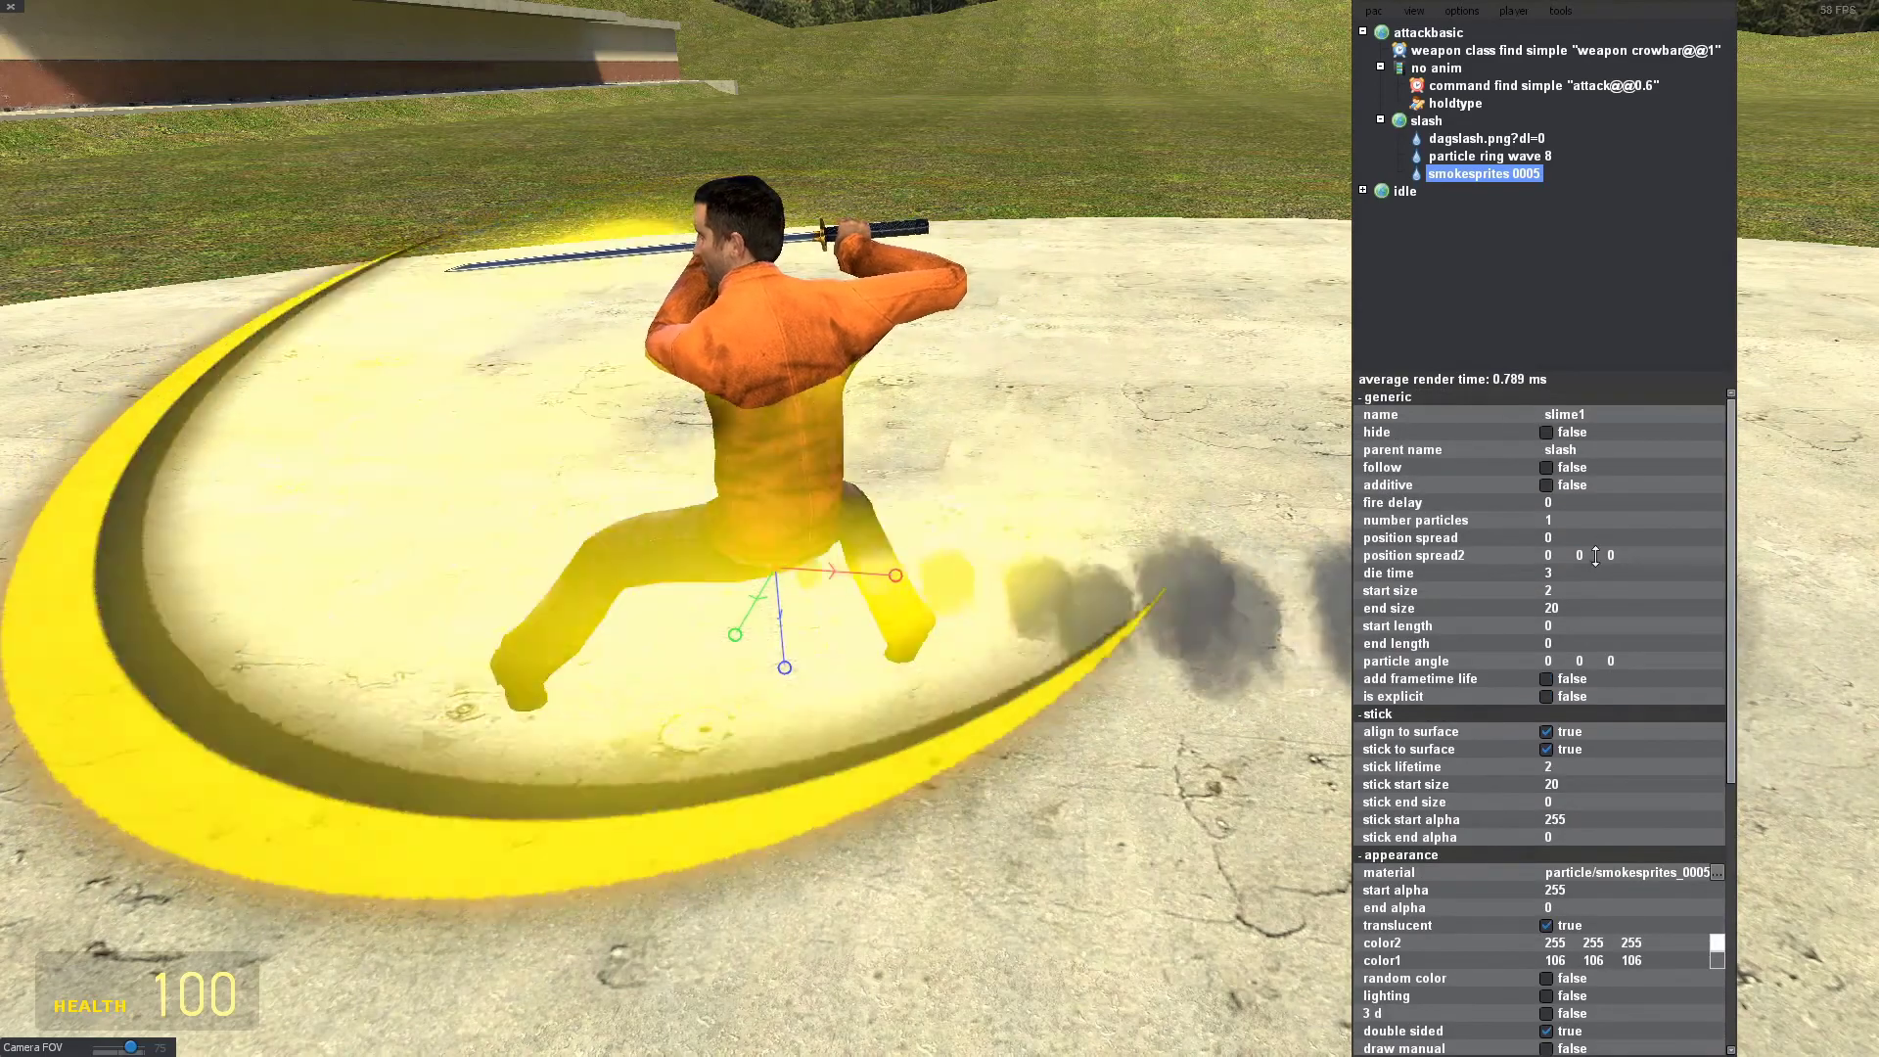
{"action": "left_click_drag", "start_coordinate": [1595, 566], "coordinate": [1623, 385]}
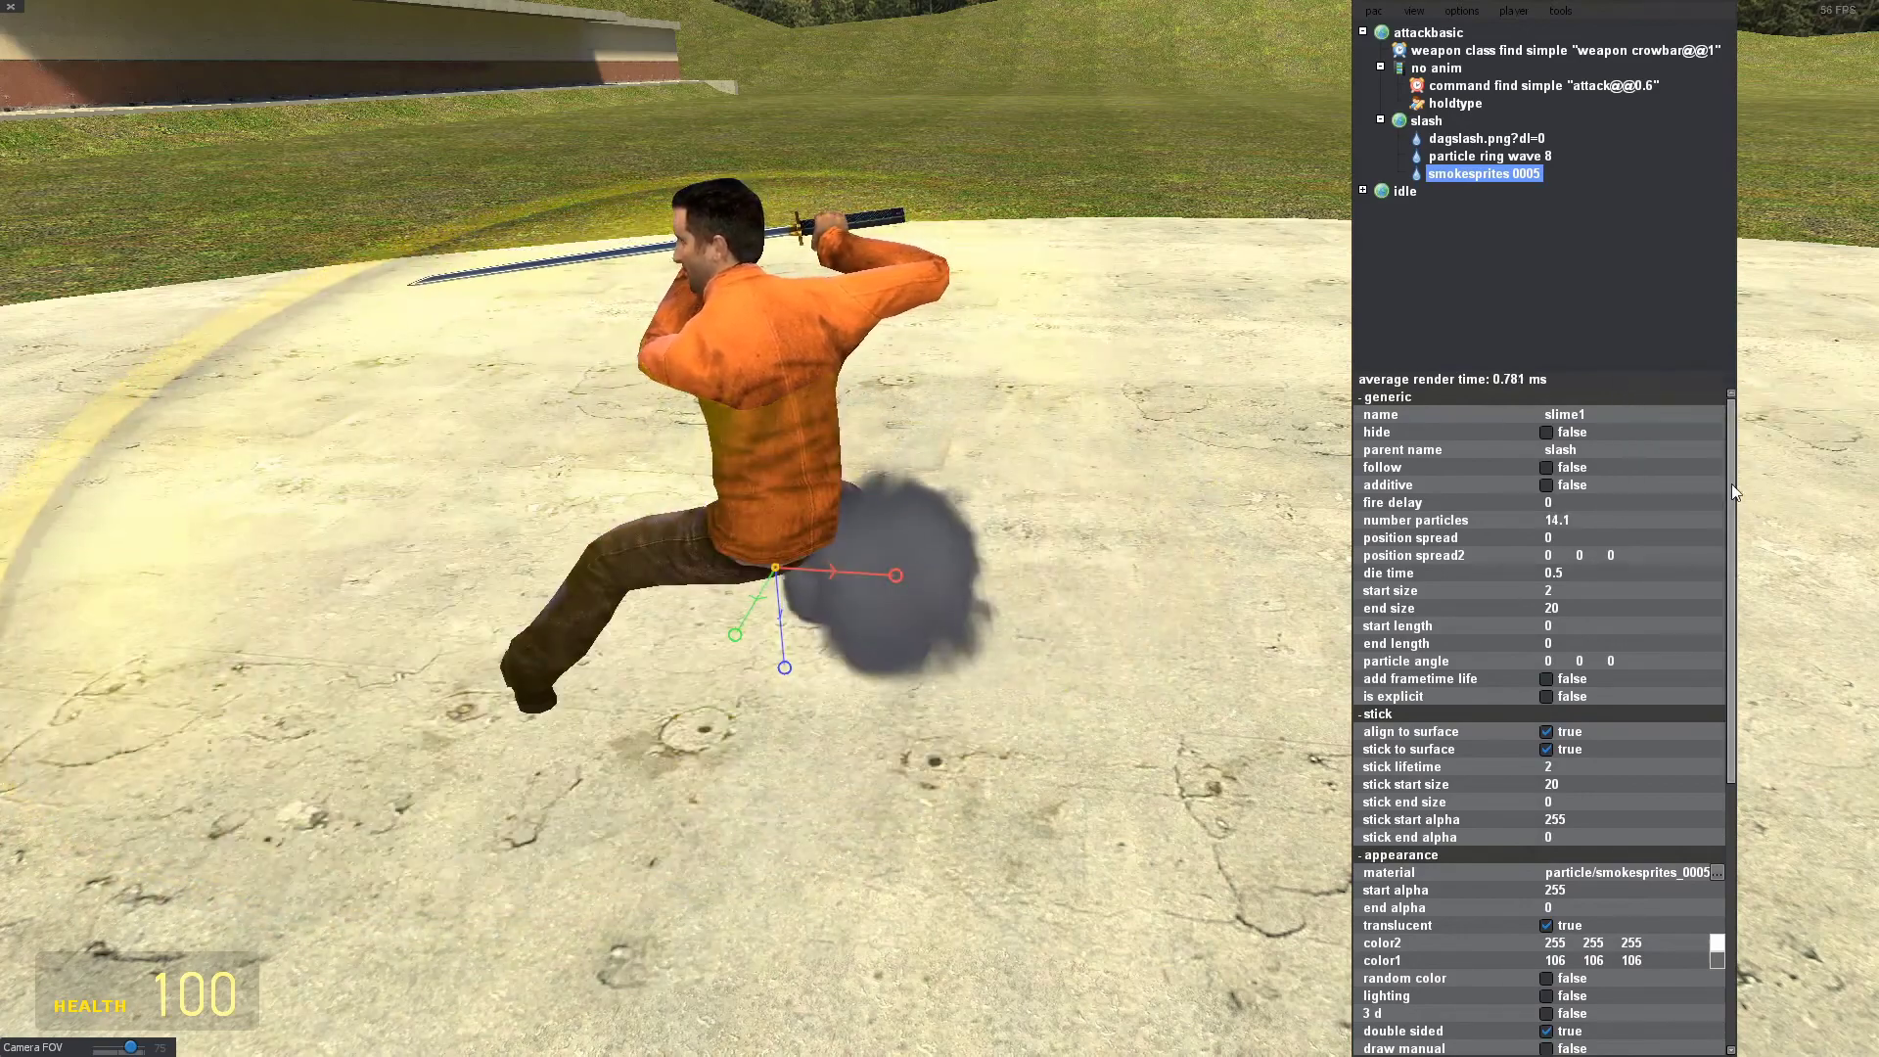
{"action": "left_click_drag", "start_coordinate": [1730, 484], "coordinate": [1723, 778]}
{"action": "left_click_drag", "start_coordinate": [1023, 852], "coordinate": [828, 808]}
{"action": "key", "text": "d"}
{"action": "key", "text": "w"}
{"action": "key", "text": "s"}
{"action": "left_click_drag", "start_coordinate": [1557, 941], "coordinate": [1586, 919]}
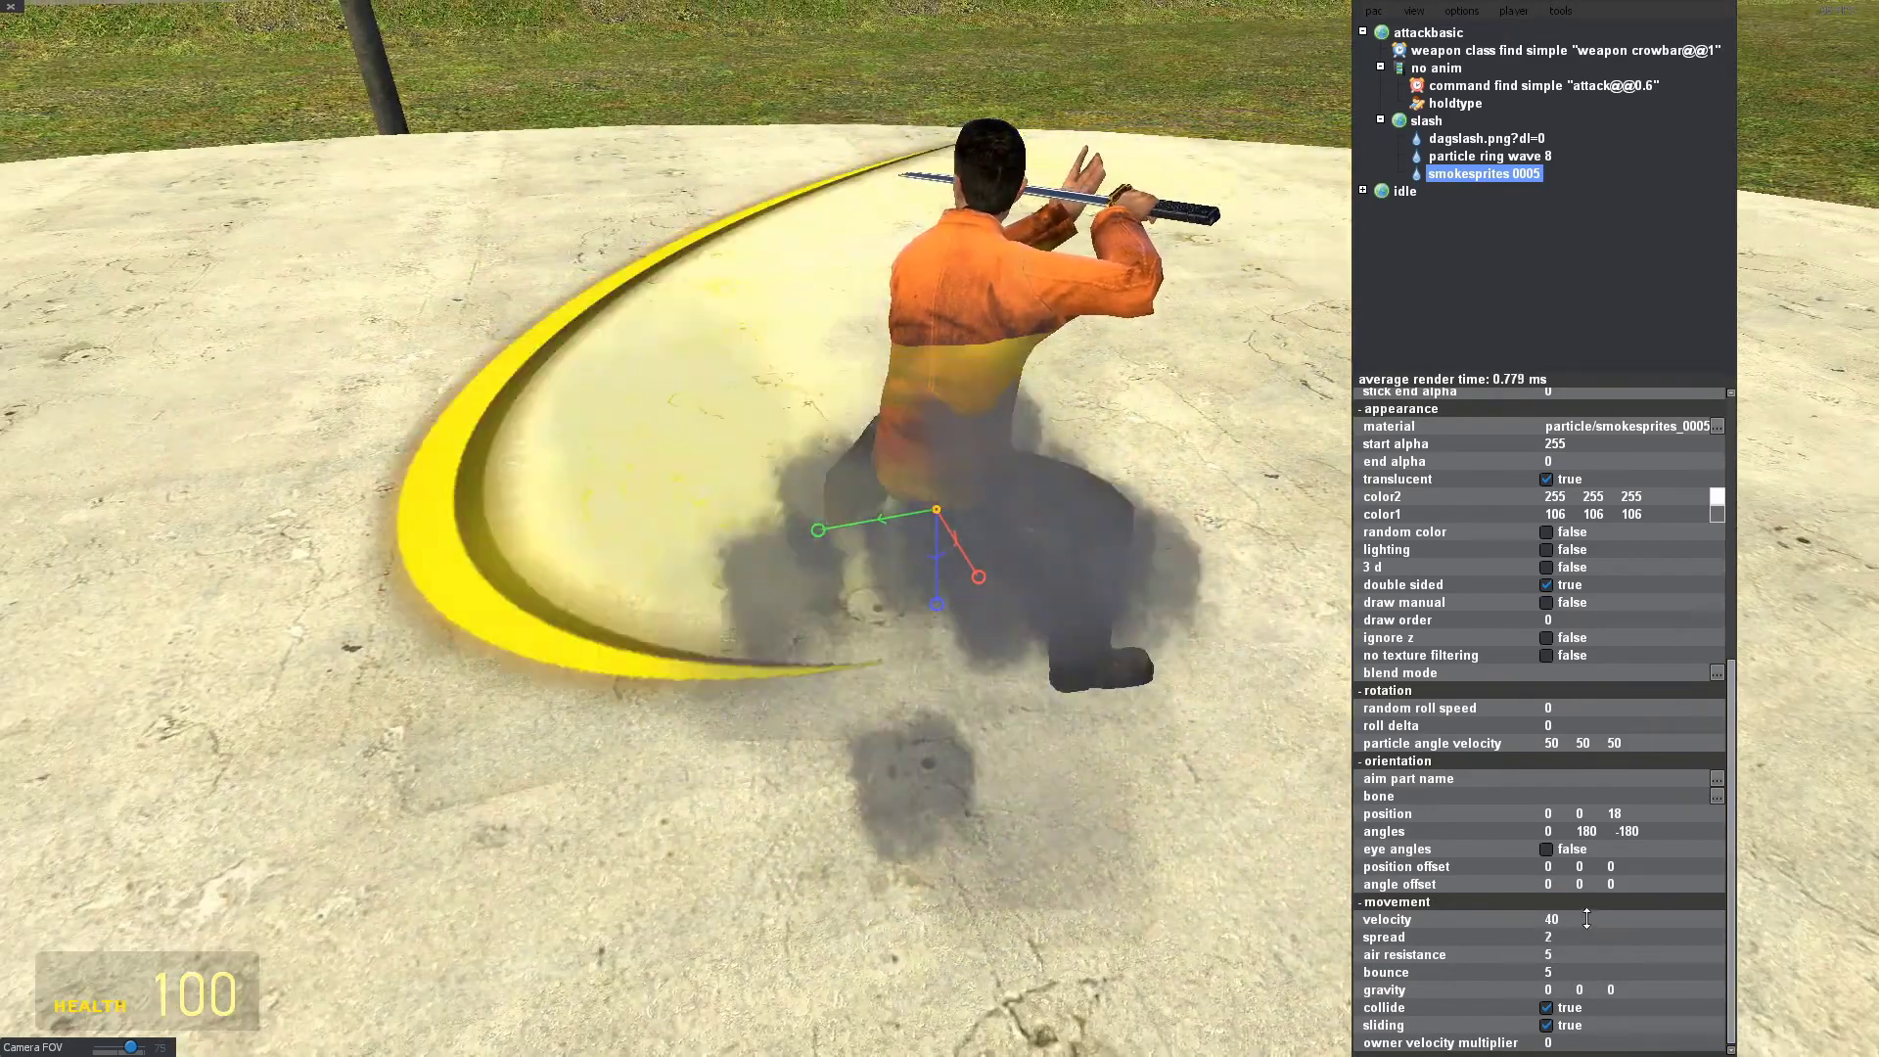
{"action": "key", "text": "a"}
{"action": "left_click_drag", "start_coordinate": [1043, 885], "coordinate": [1248, 869]}
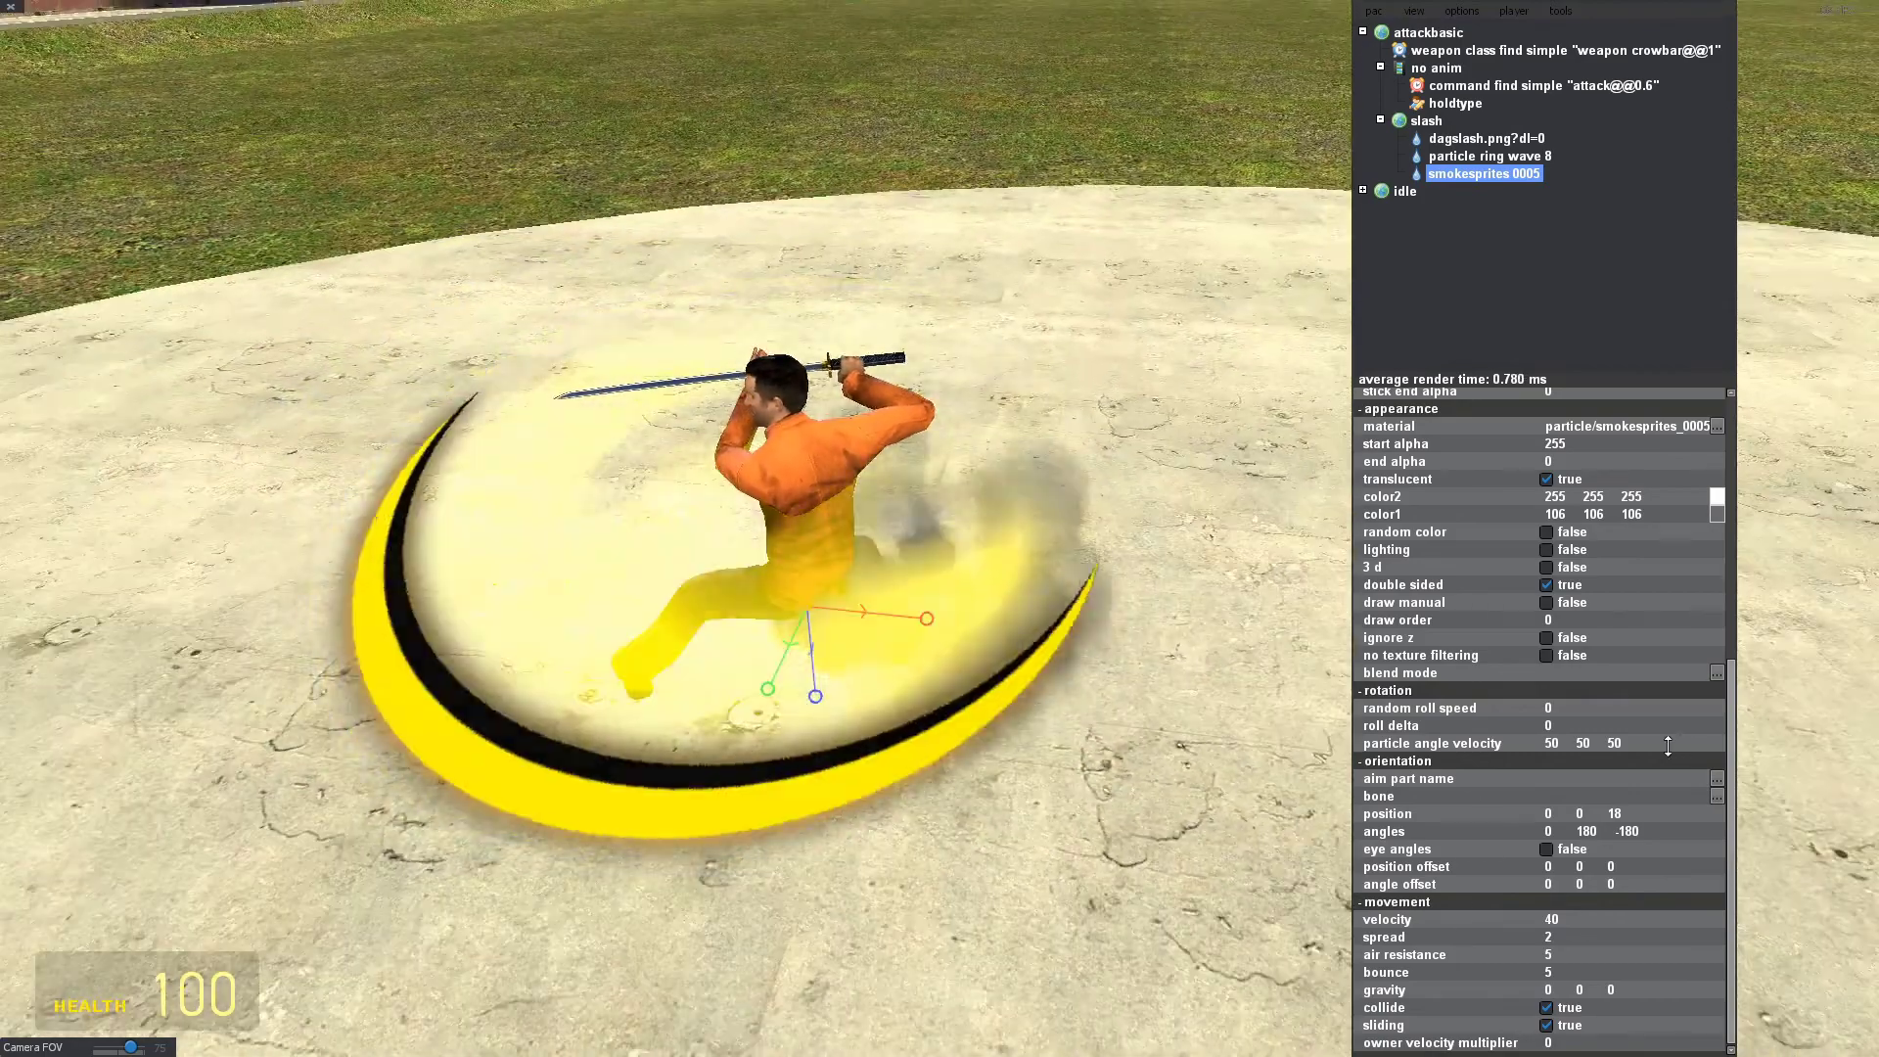
Make the smoke particles rotate by setting their roll delta to 55.8.
{"action": "left_click_drag", "start_coordinate": [1569, 726], "coordinate": [1584, 187]}
{"action": "key", "text": "w"}
{"action": "left_click_drag", "start_coordinate": [1017, 650], "coordinate": [1076, 659]}
{"action": "key", "text": "a"}
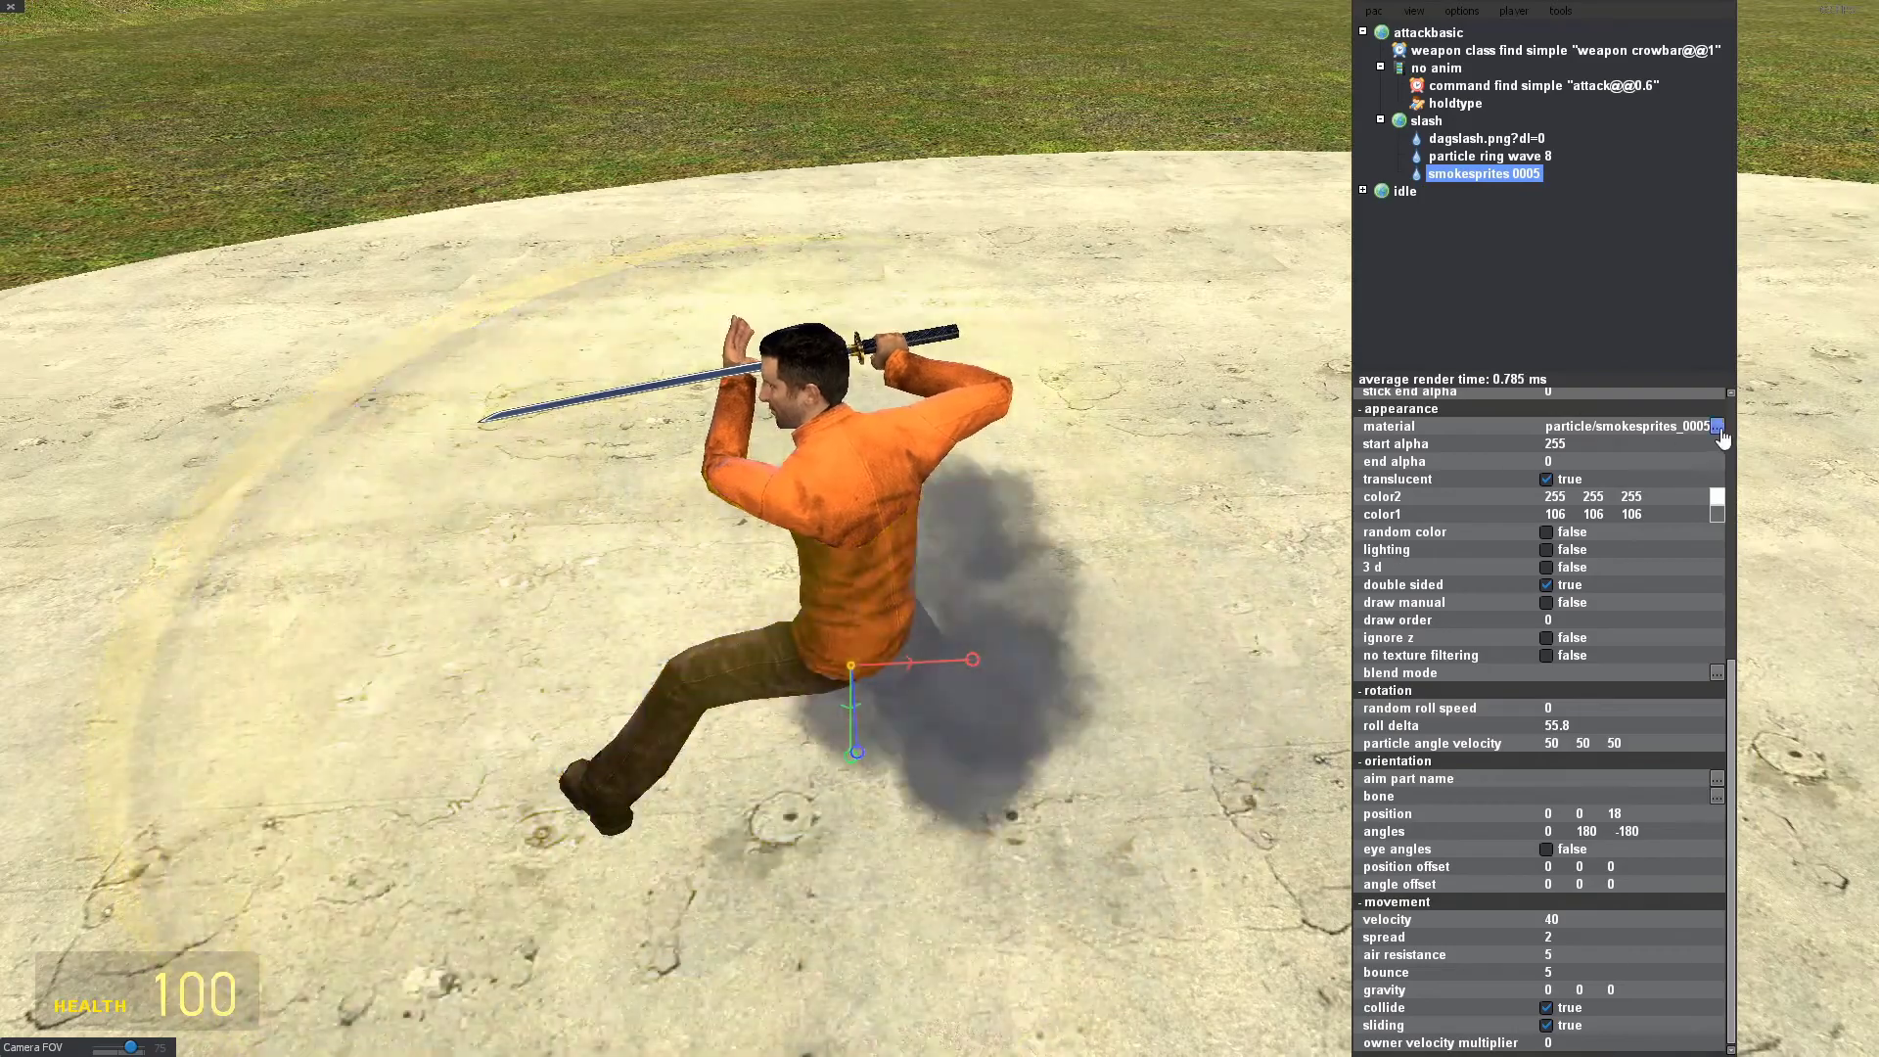
Replace the smoke particle's material with the particle noisesphere sprite.
{"action": "left_click", "coordinate": [1717, 425]}
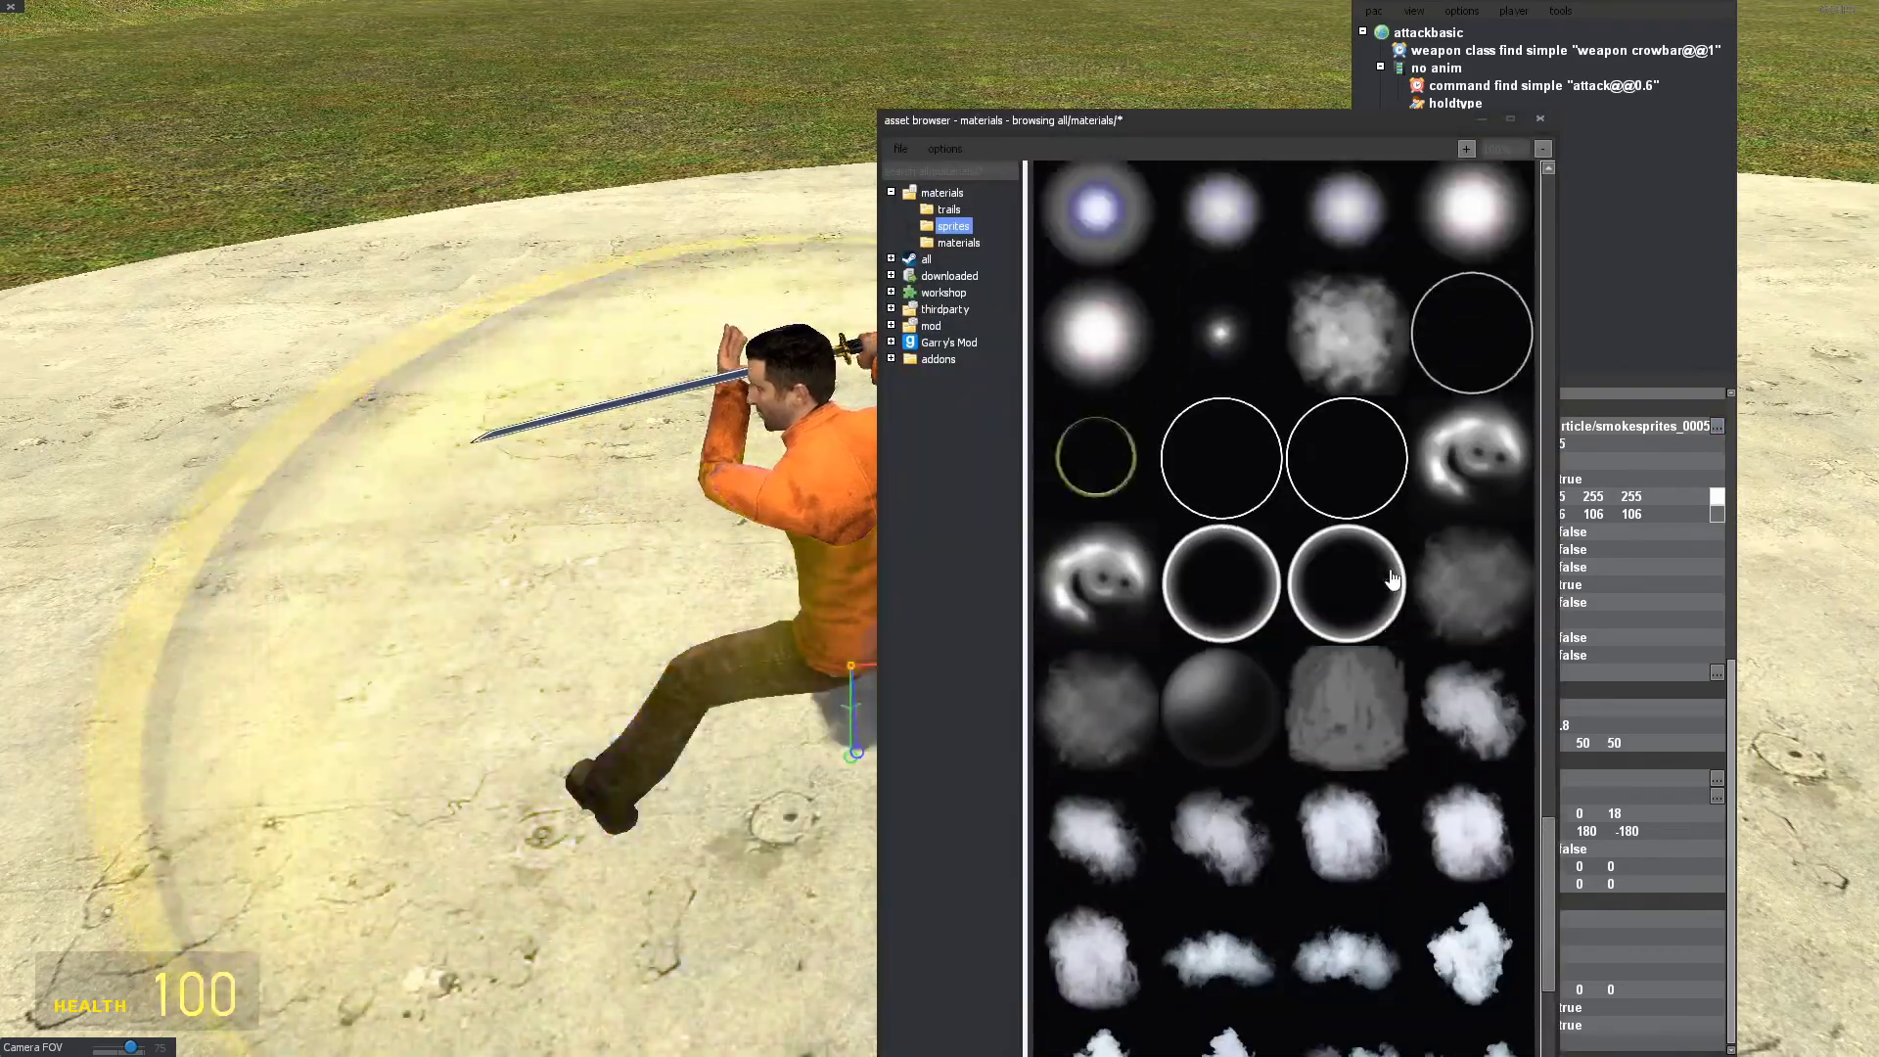
{"action": "left_click", "coordinate": [1331, 553]}
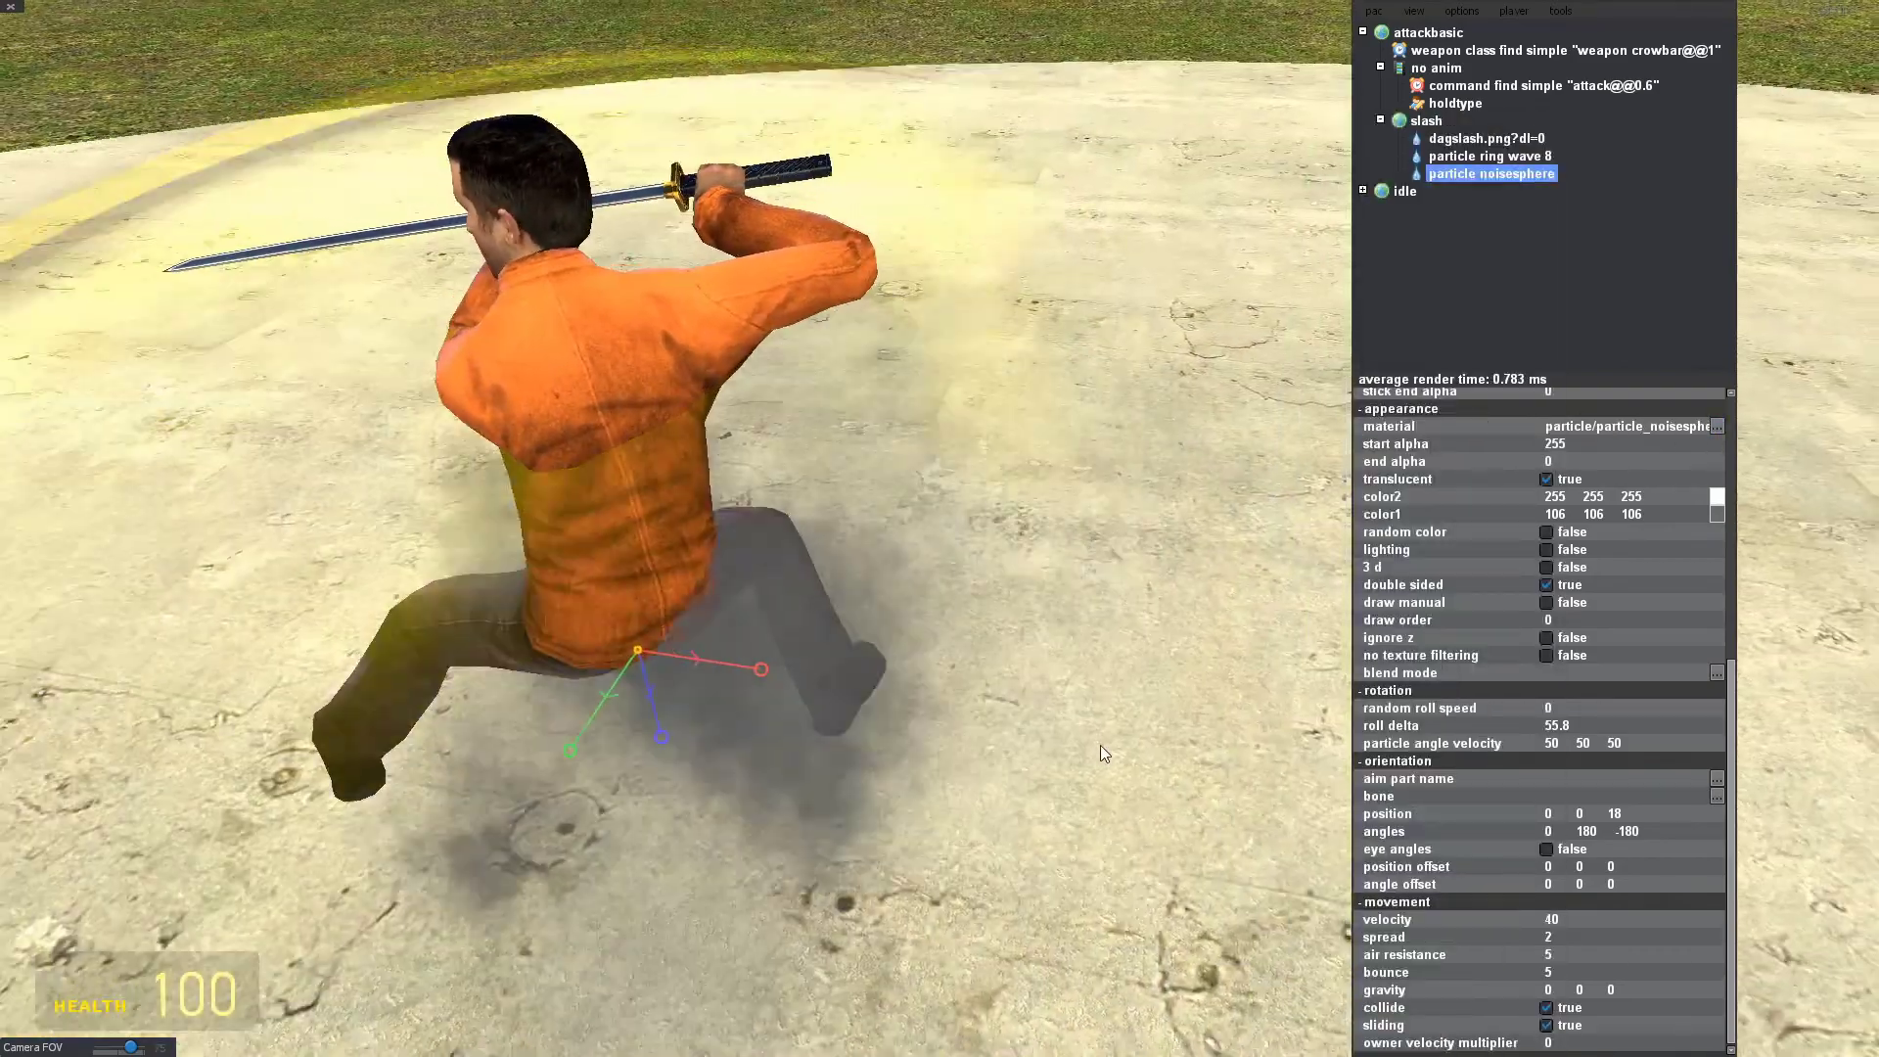
{"action": "left_click_drag", "start_coordinate": [1100, 746], "coordinate": [1112, 718]}
Move the noisesphere particle behind the character to position -8.691 0 17.765.
{"action": "key", "text": "s"}
{"action": "left_click_drag", "start_coordinate": [769, 765], "coordinate": [771, 767]}
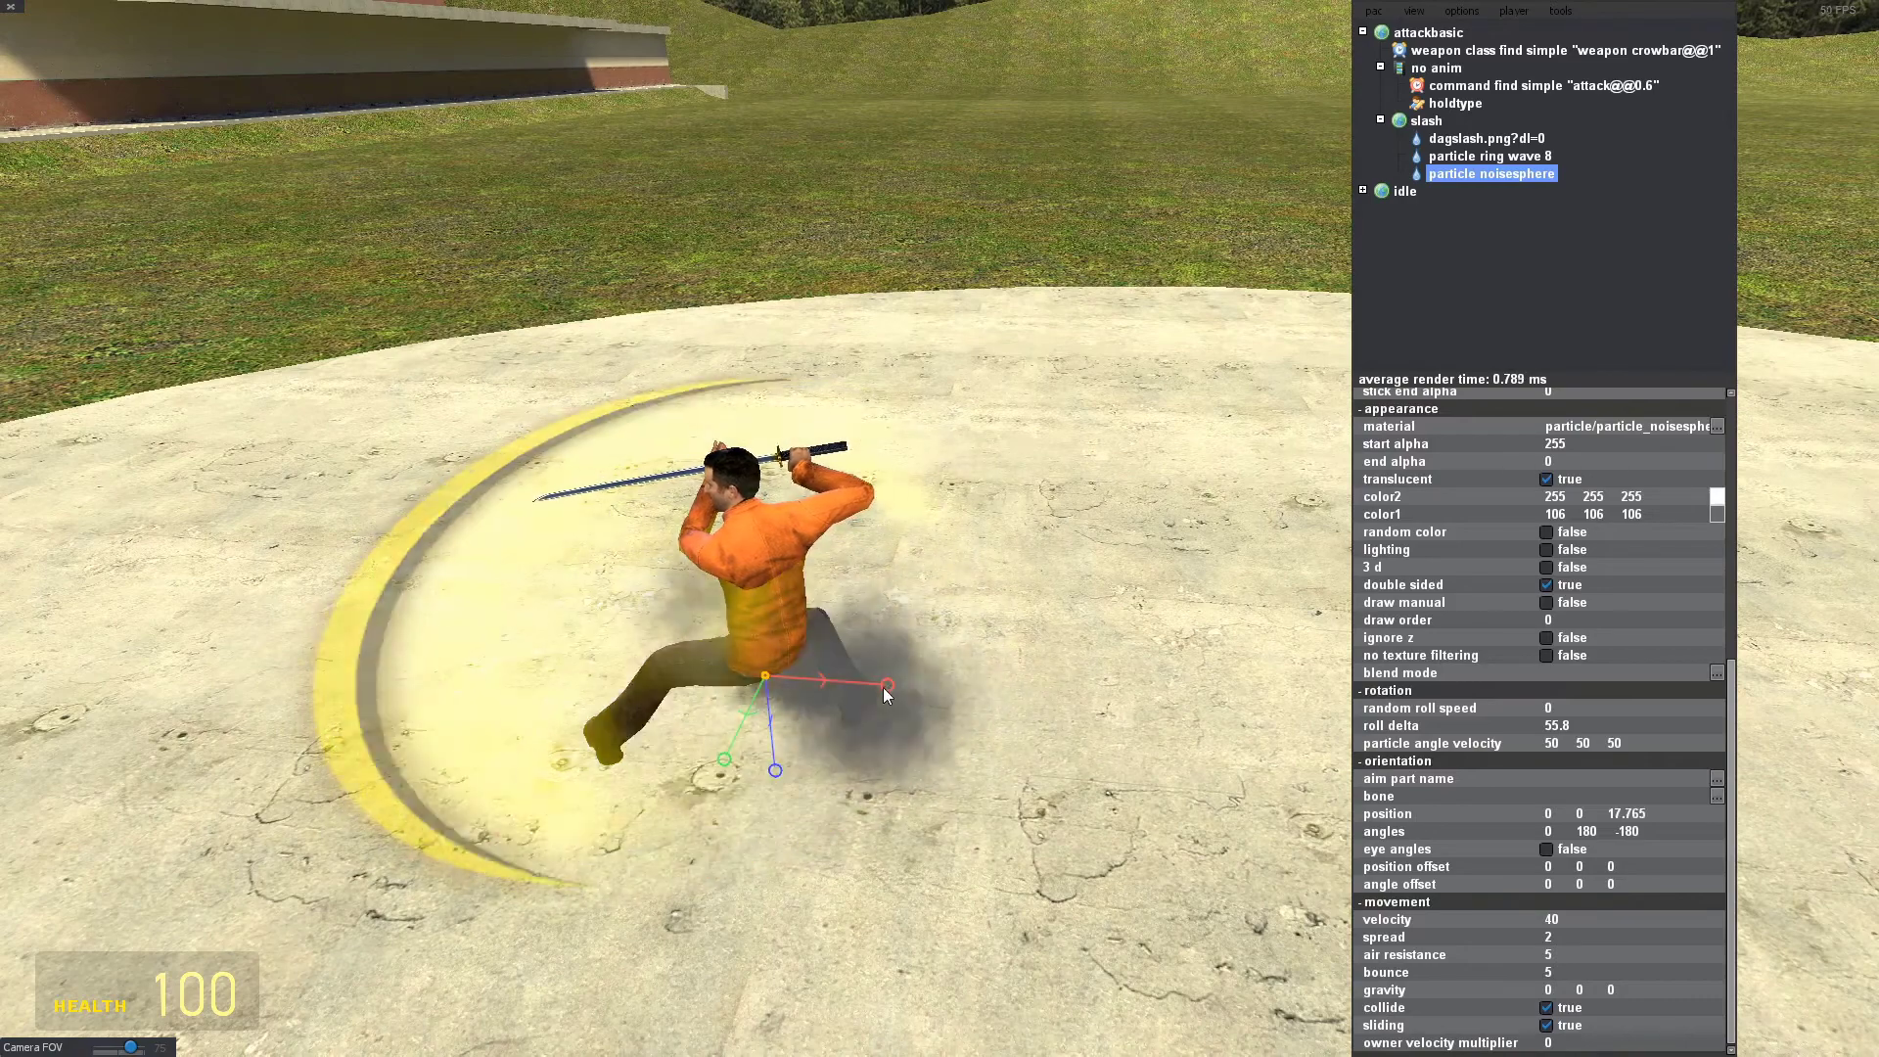
{"action": "left_click_drag", "start_coordinate": [883, 688], "coordinate": [937, 686]}
{"action": "key", "text": "w"}
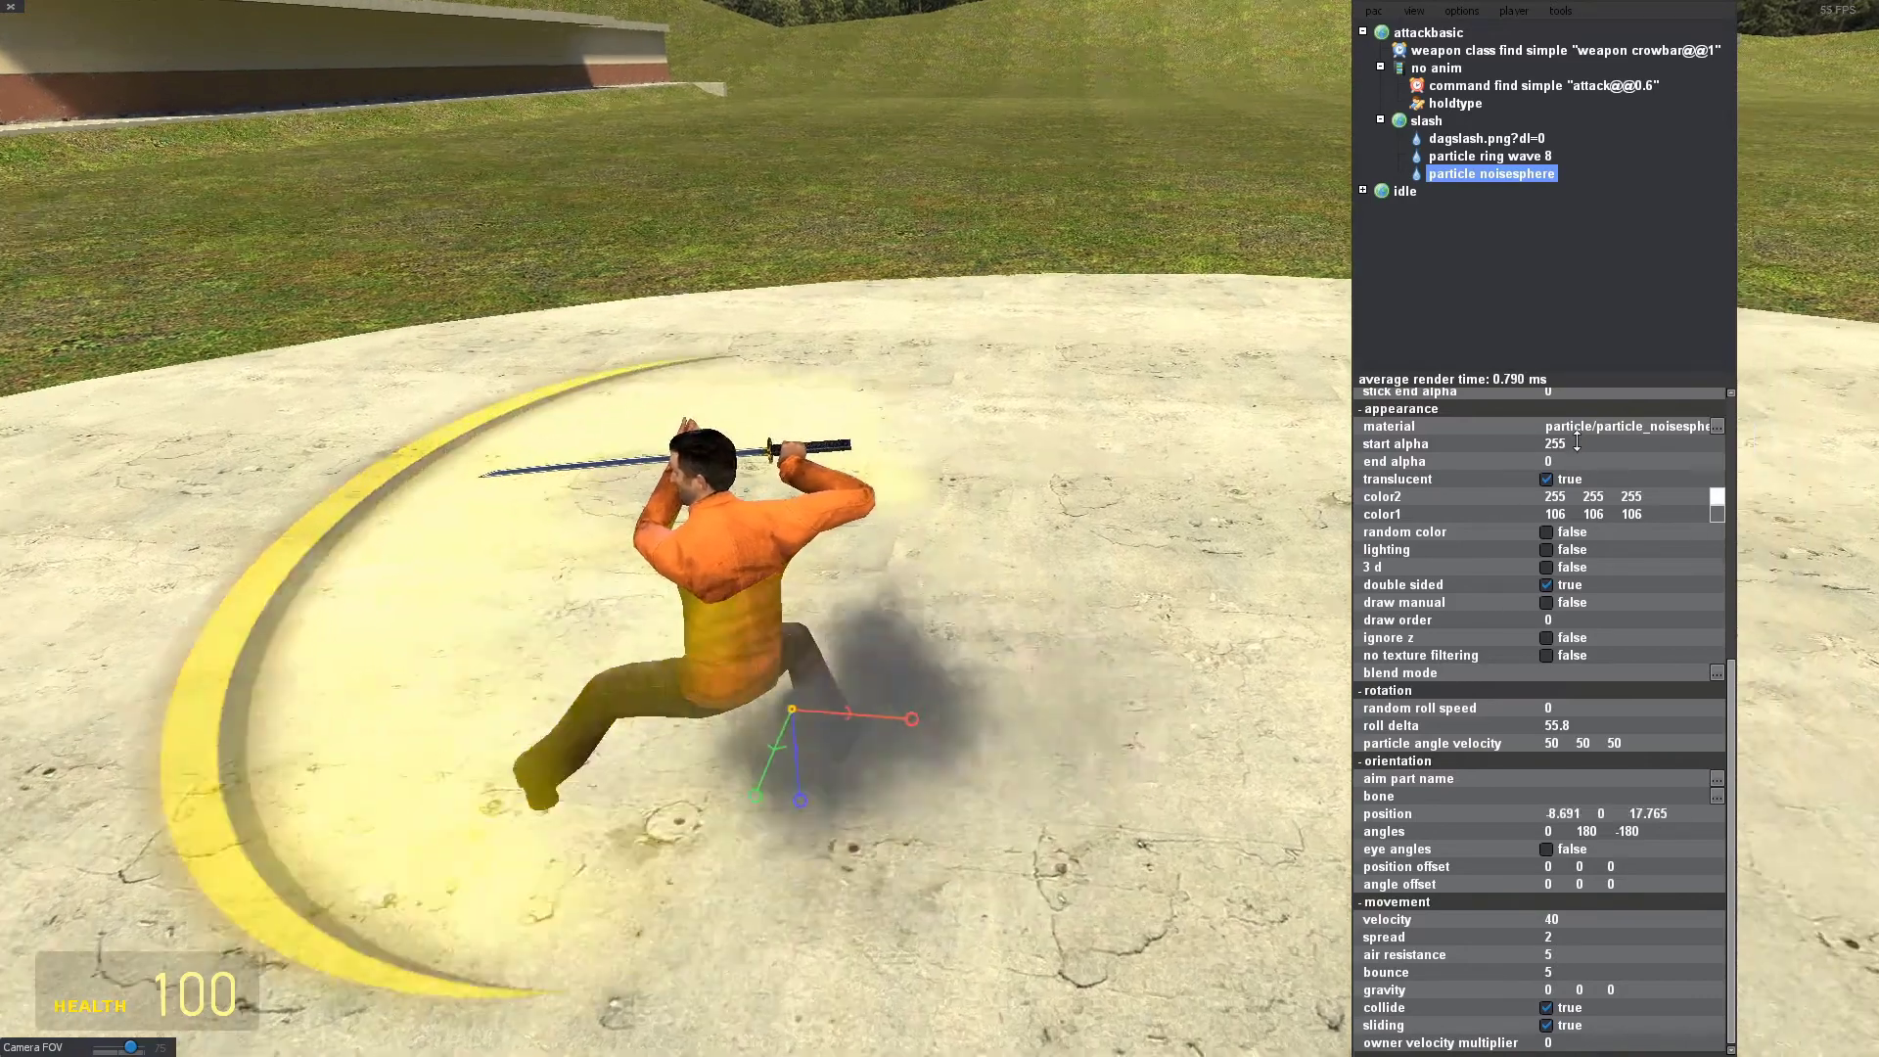
Set the noisesphere particle's start alpha to 84.4 and its position spread to 4.2.
{"action": "left_click_drag", "start_coordinate": [1575, 446], "coordinate": [1587, 8]}
{"action": "scroll", "coordinate": [1730, 462], "scroll_direction": "up", "scroll_amount": 5}
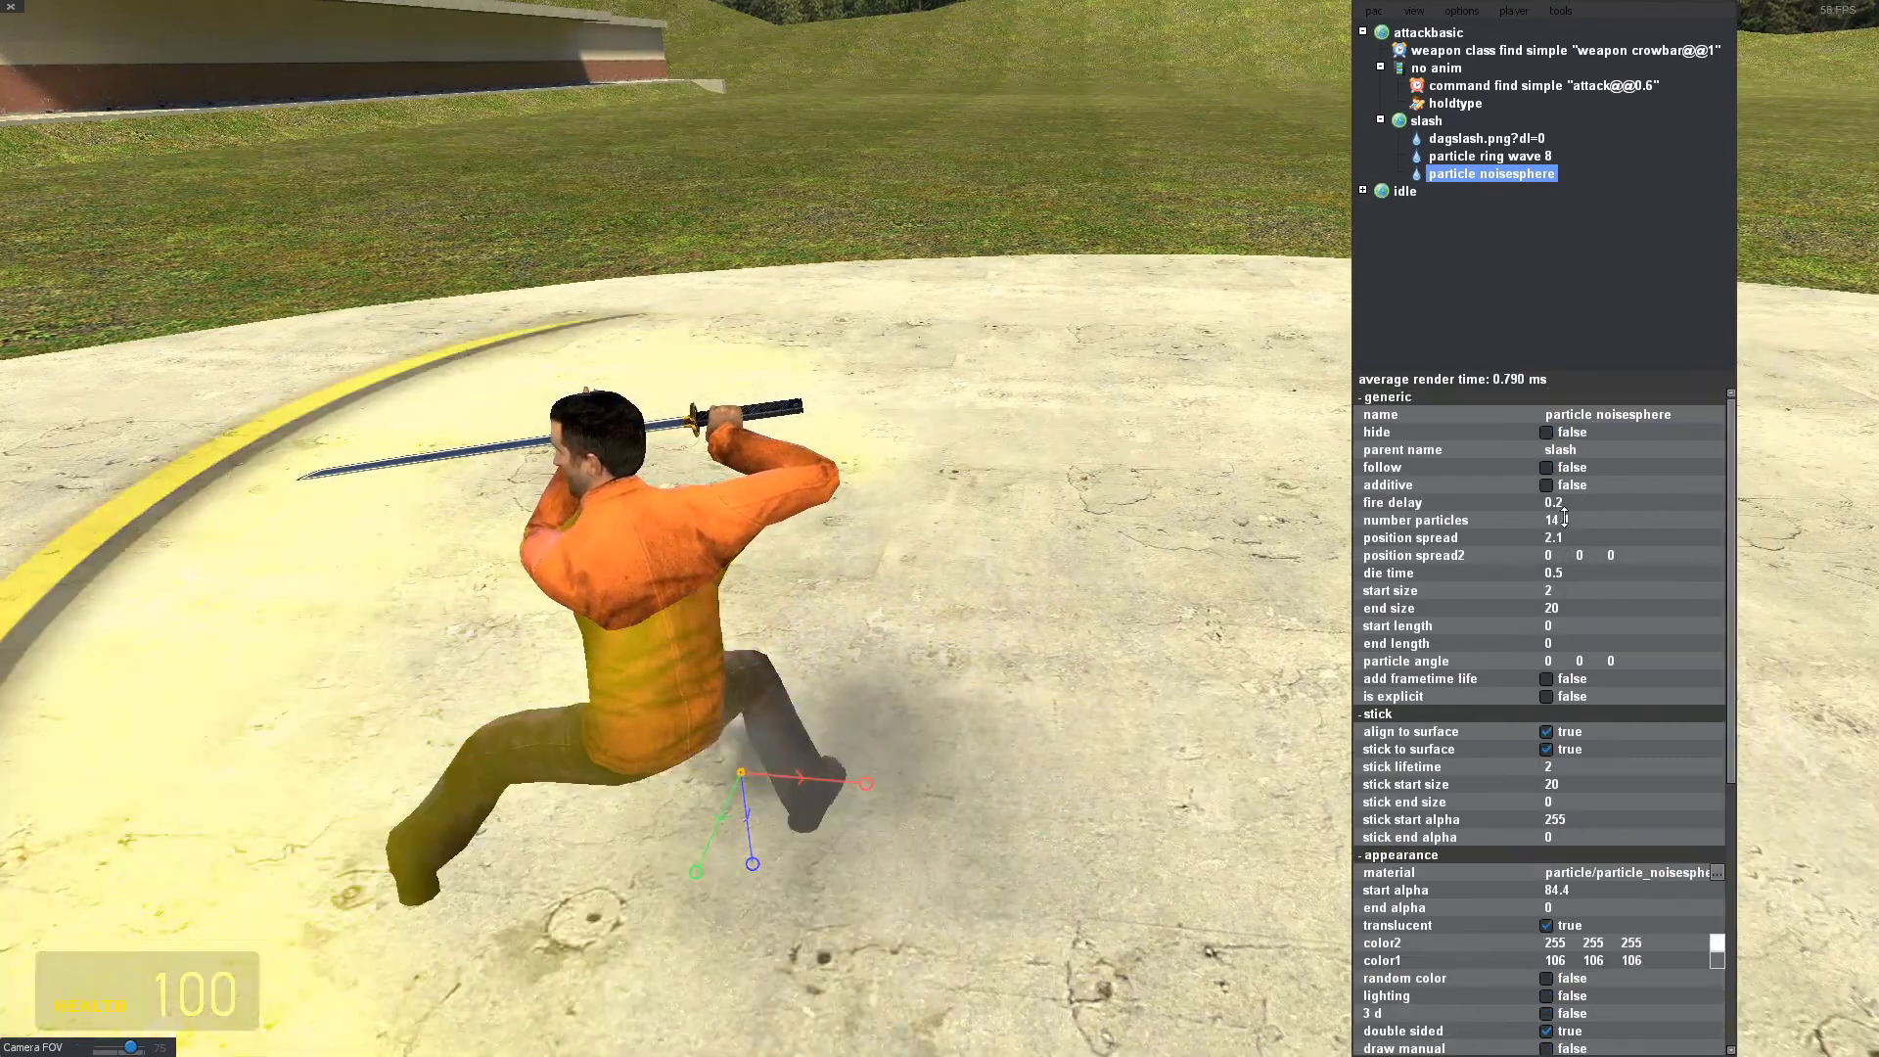
{"action": "mouse_move", "coordinate": [1564, 518]}
{"action": "left_mouse_down"}
{"action": "mouse_move", "coordinate": [1586, 462]}
{"action": "mouse_move", "coordinate": [1561, 508]}
{"action": "left_mouse_up"}
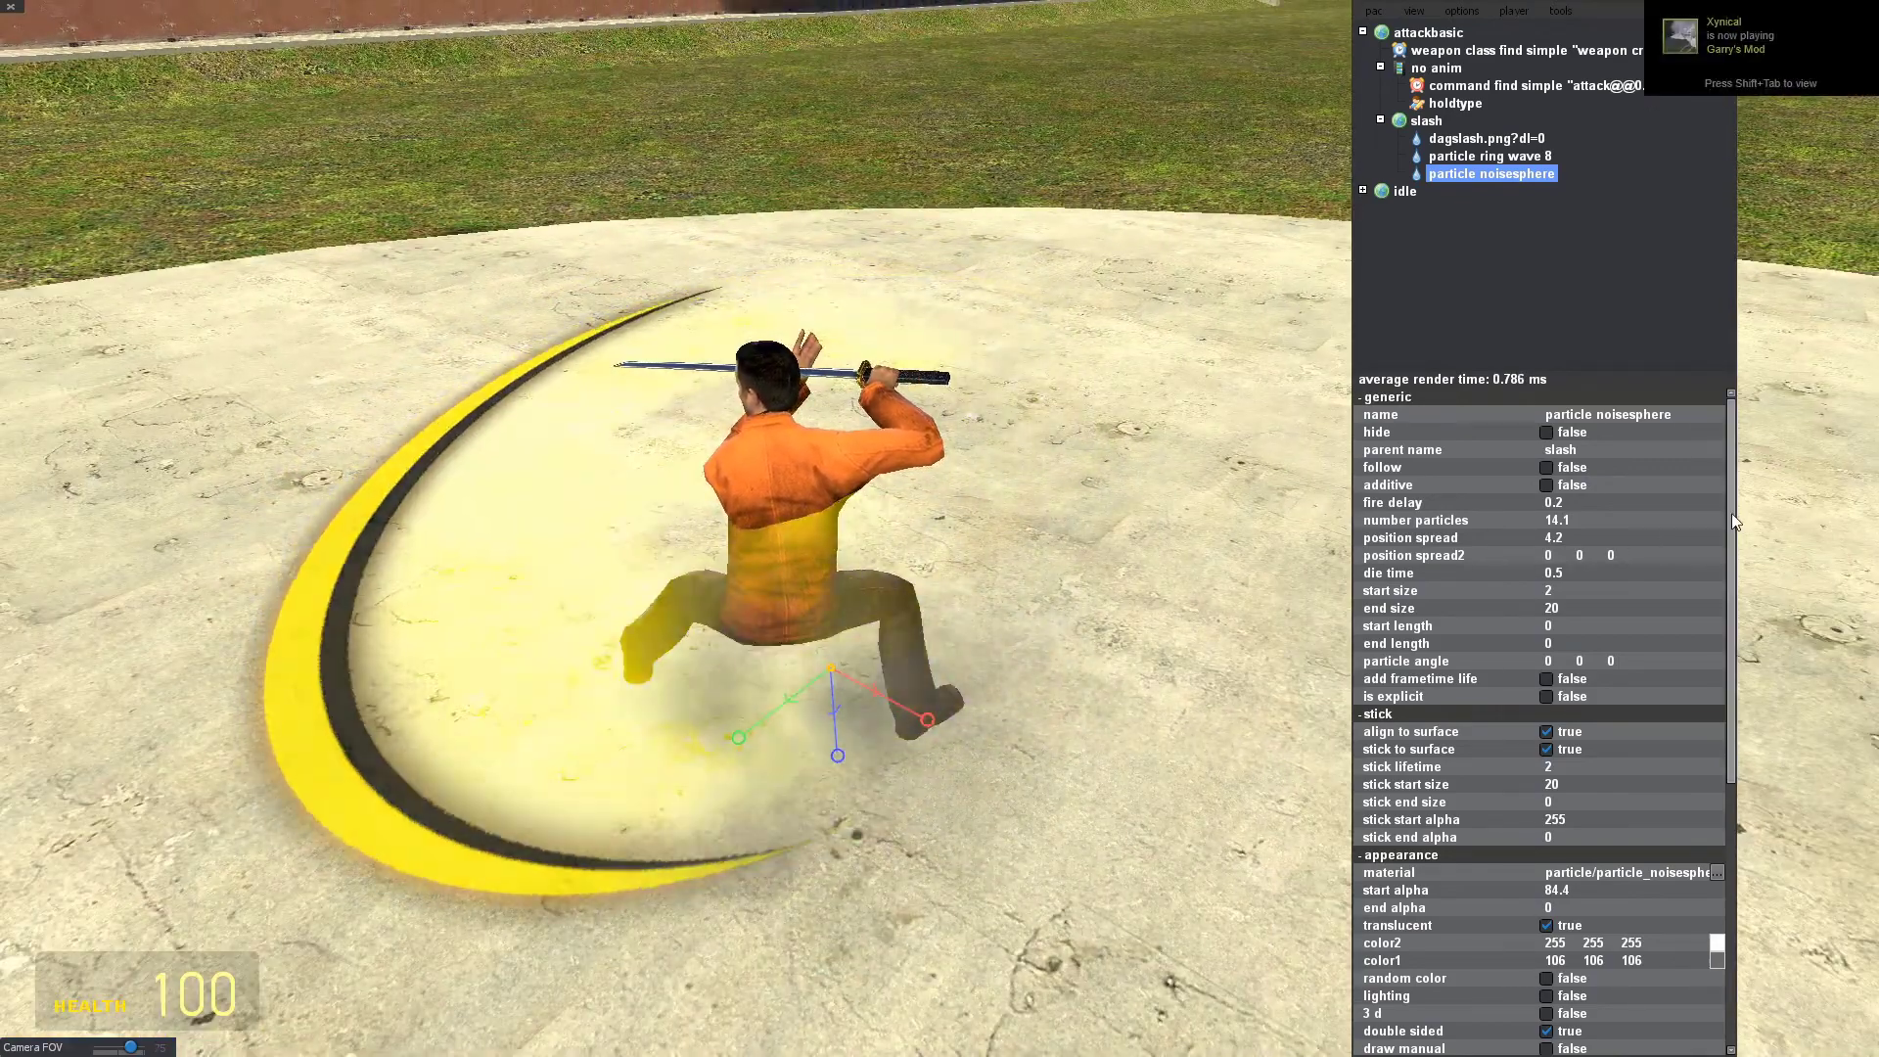
{"action": "scroll", "coordinate": [1429, 962], "scroll_direction": "down", "scroll_amount": 5}
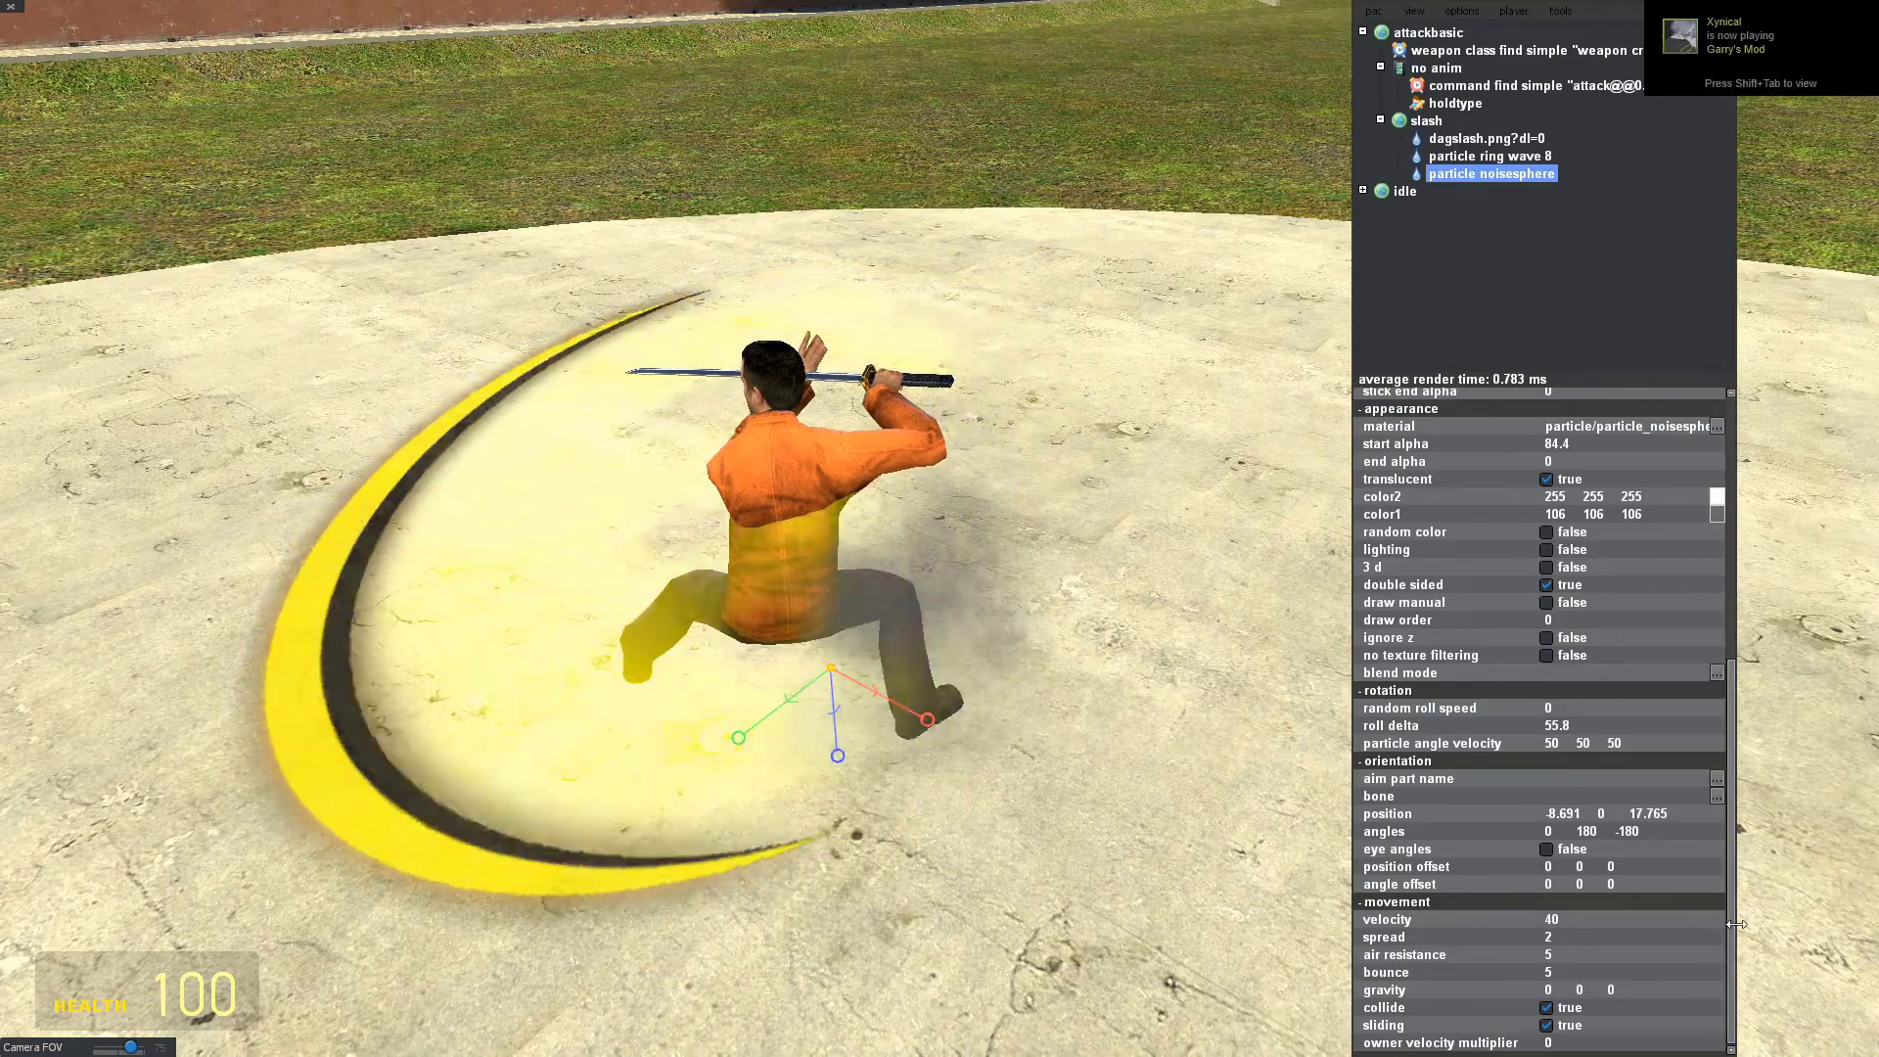
Set the noisesphere particle's fire delay to 0.9 and delete the attack command event from the no anim part.
{"action": "left_click_drag", "start_coordinate": [1726, 927], "coordinate": [1724, 554]}
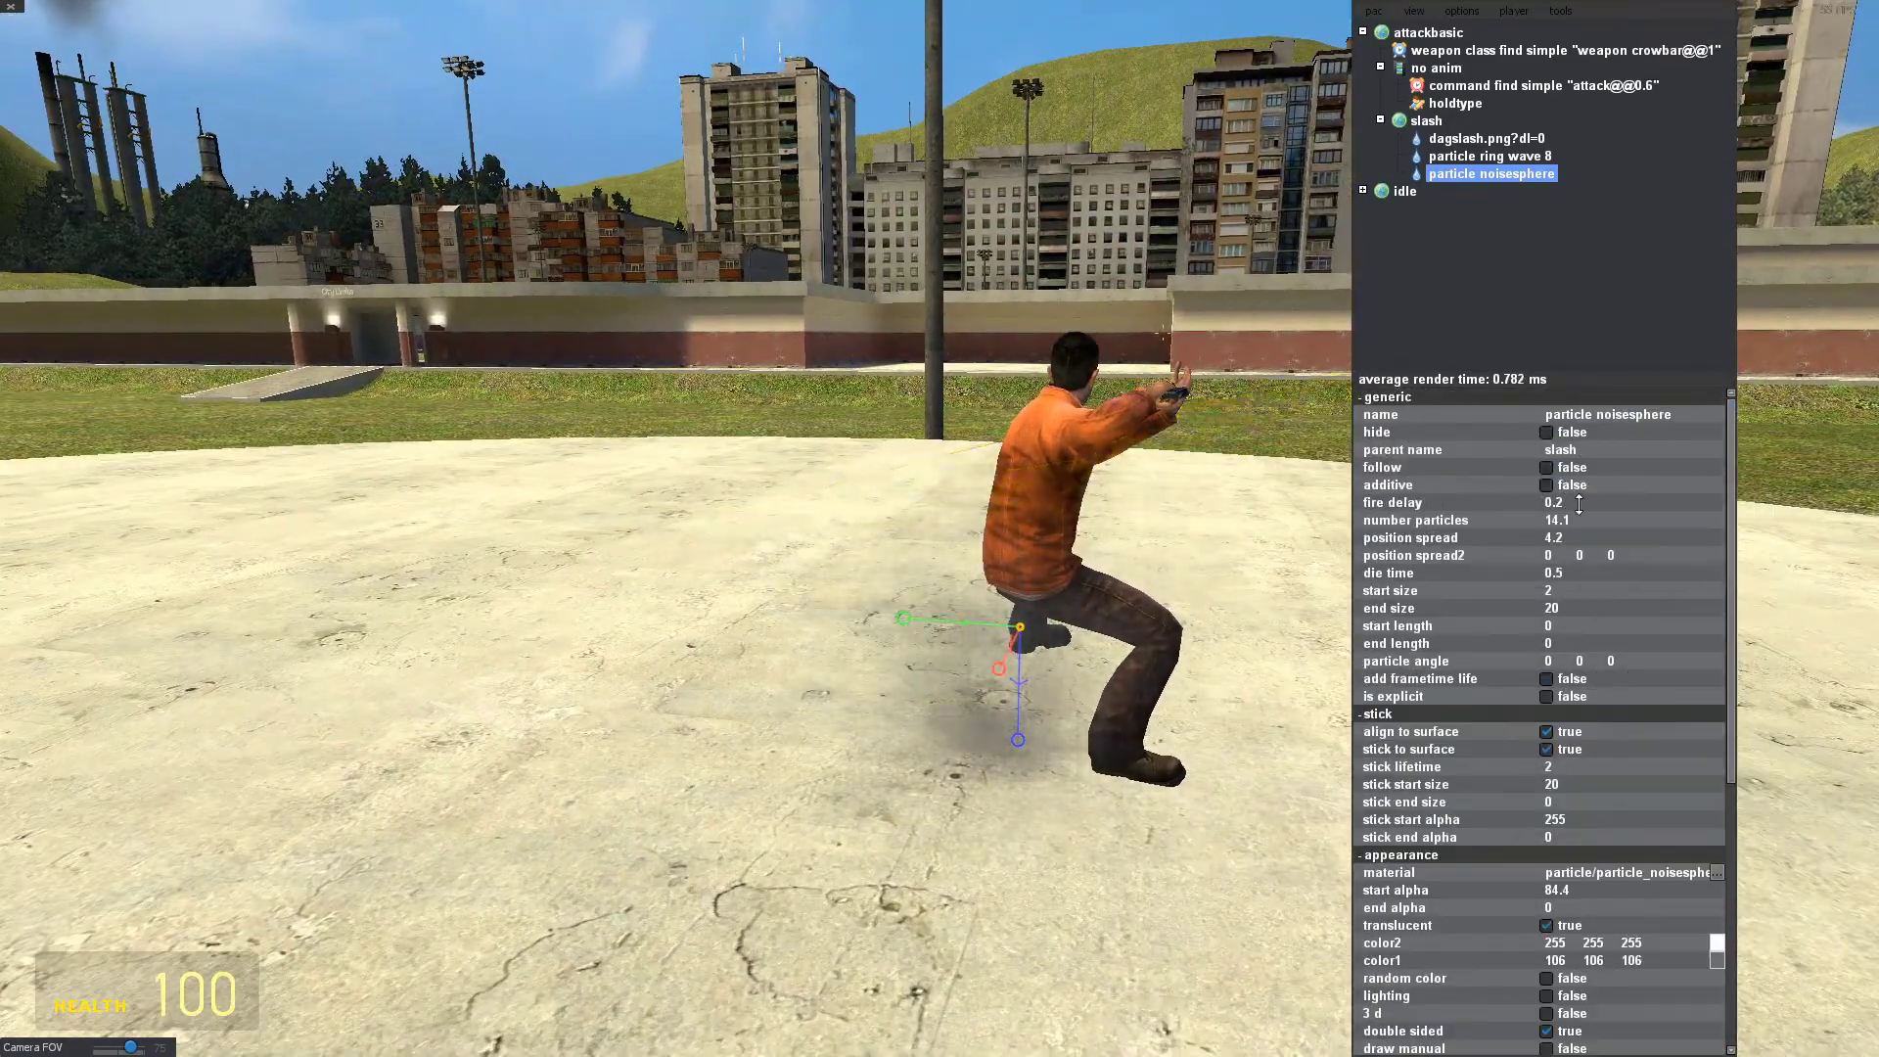
{"action": "left_click_drag", "start_coordinate": [1577, 510], "coordinate": [1578, 505]}
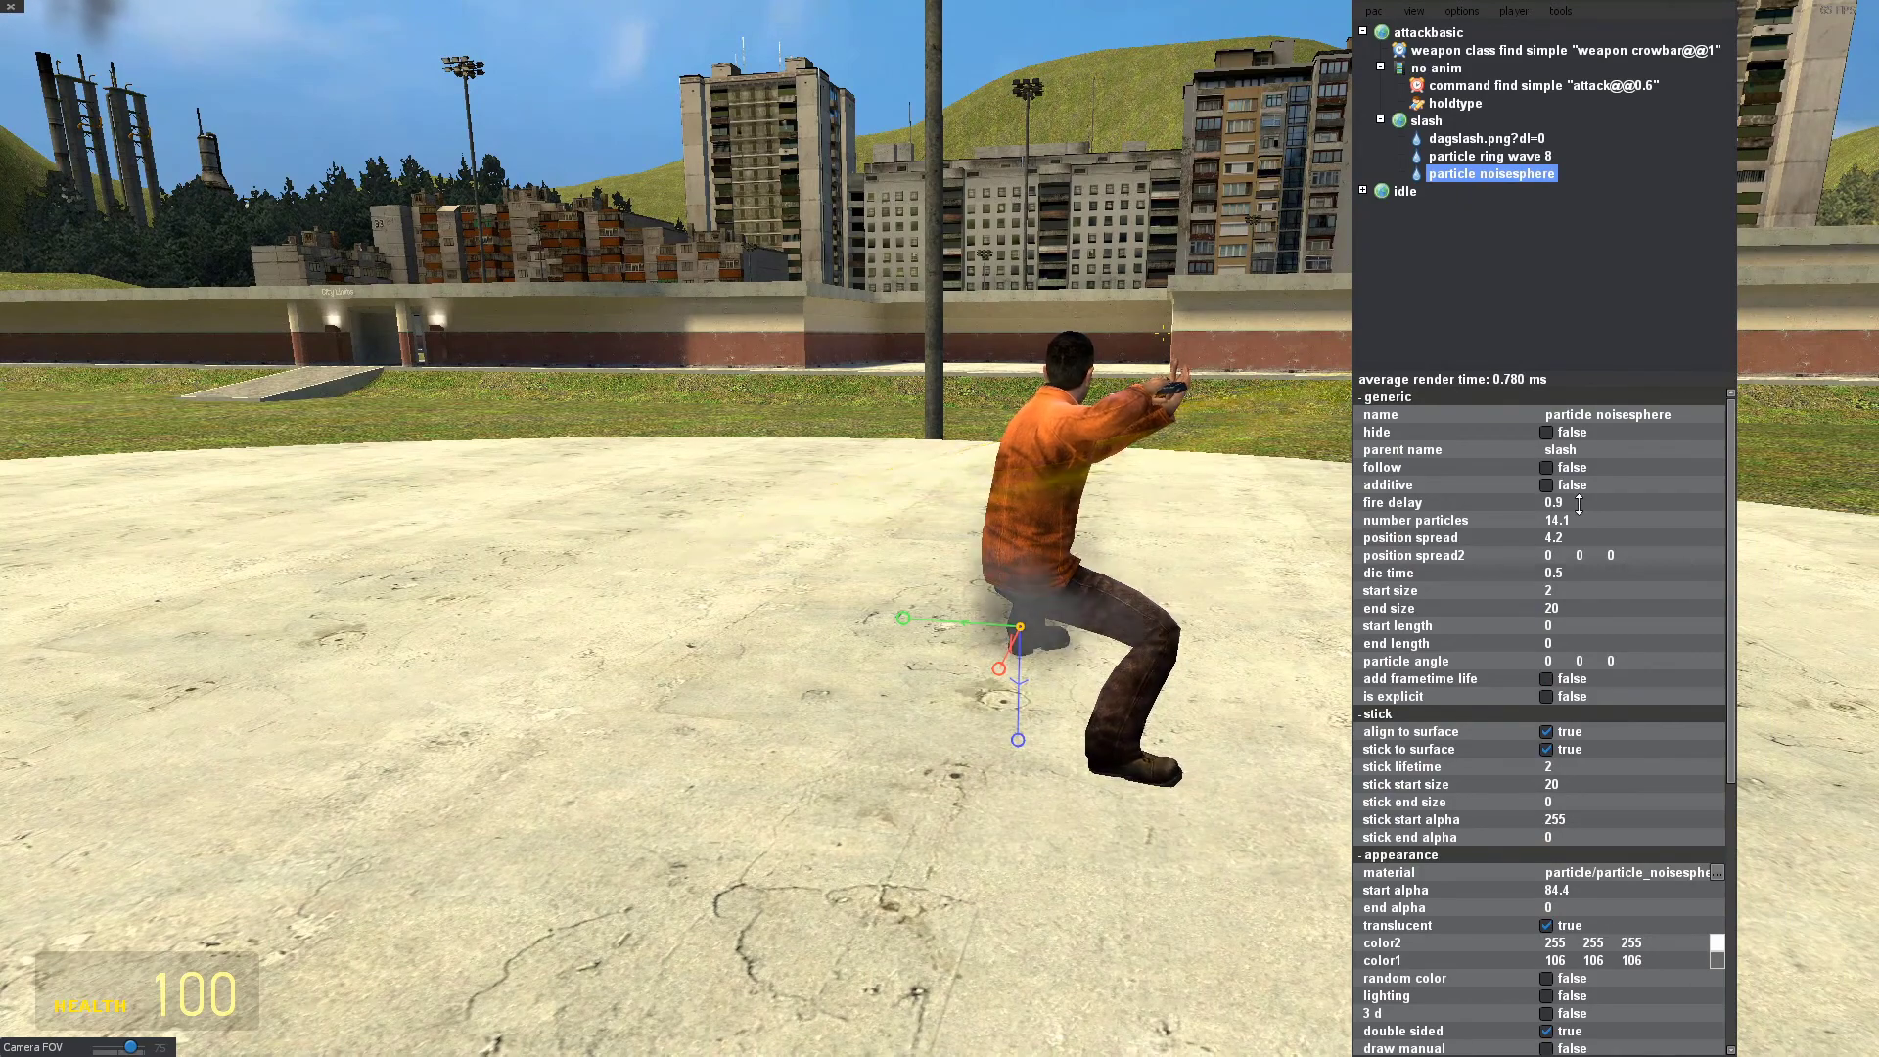
{"action": "key", "text": "a"}
{"action": "left_click_drag", "start_coordinate": [1228, 519], "coordinate": [1590, 335]}
{"action": "key", "text": "s"}
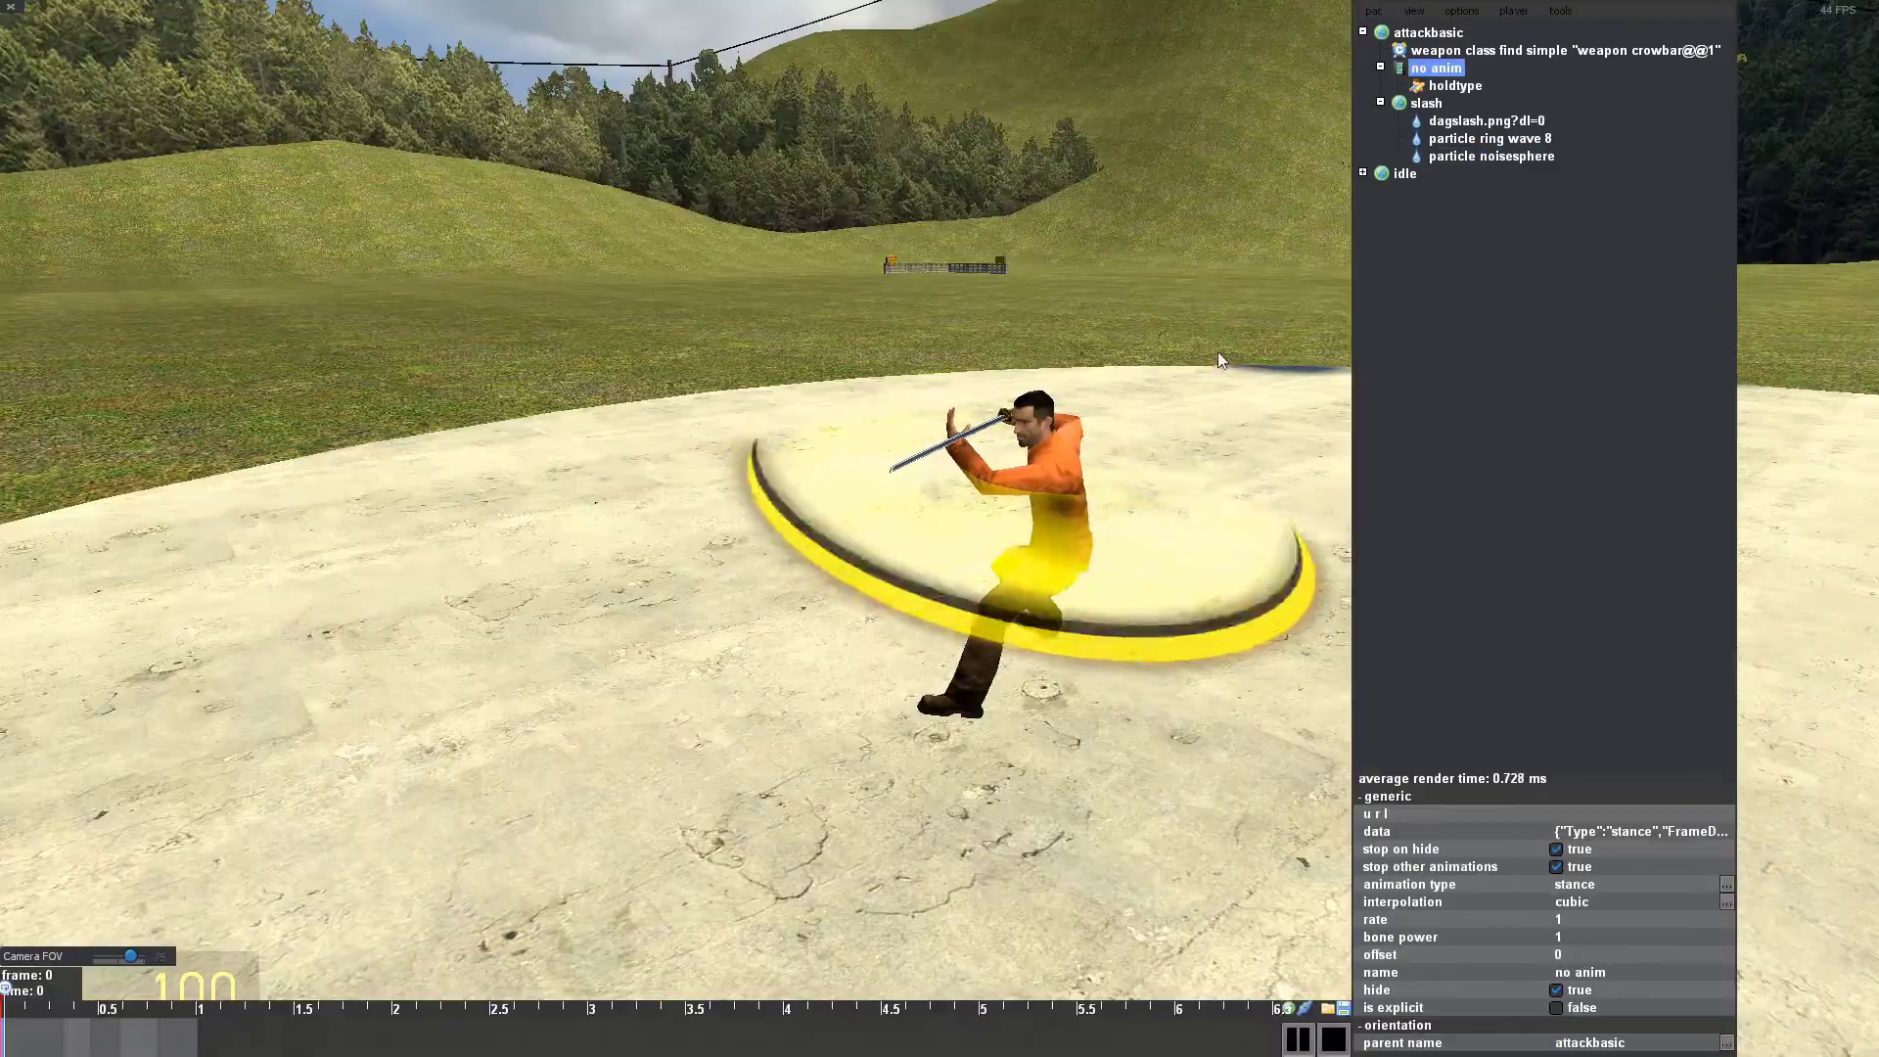
Set the noisesphere particle's end size to 50.2 and its fire delay to 1.
{"action": "key", "text": "d"}
{"action": "left_click_drag", "start_coordinate": [1174, 382], "coordinate": [1018, 344]}
{"action": "key", "text": "w"}
{"action": "left_click", "coordinate": [1486, 120]}
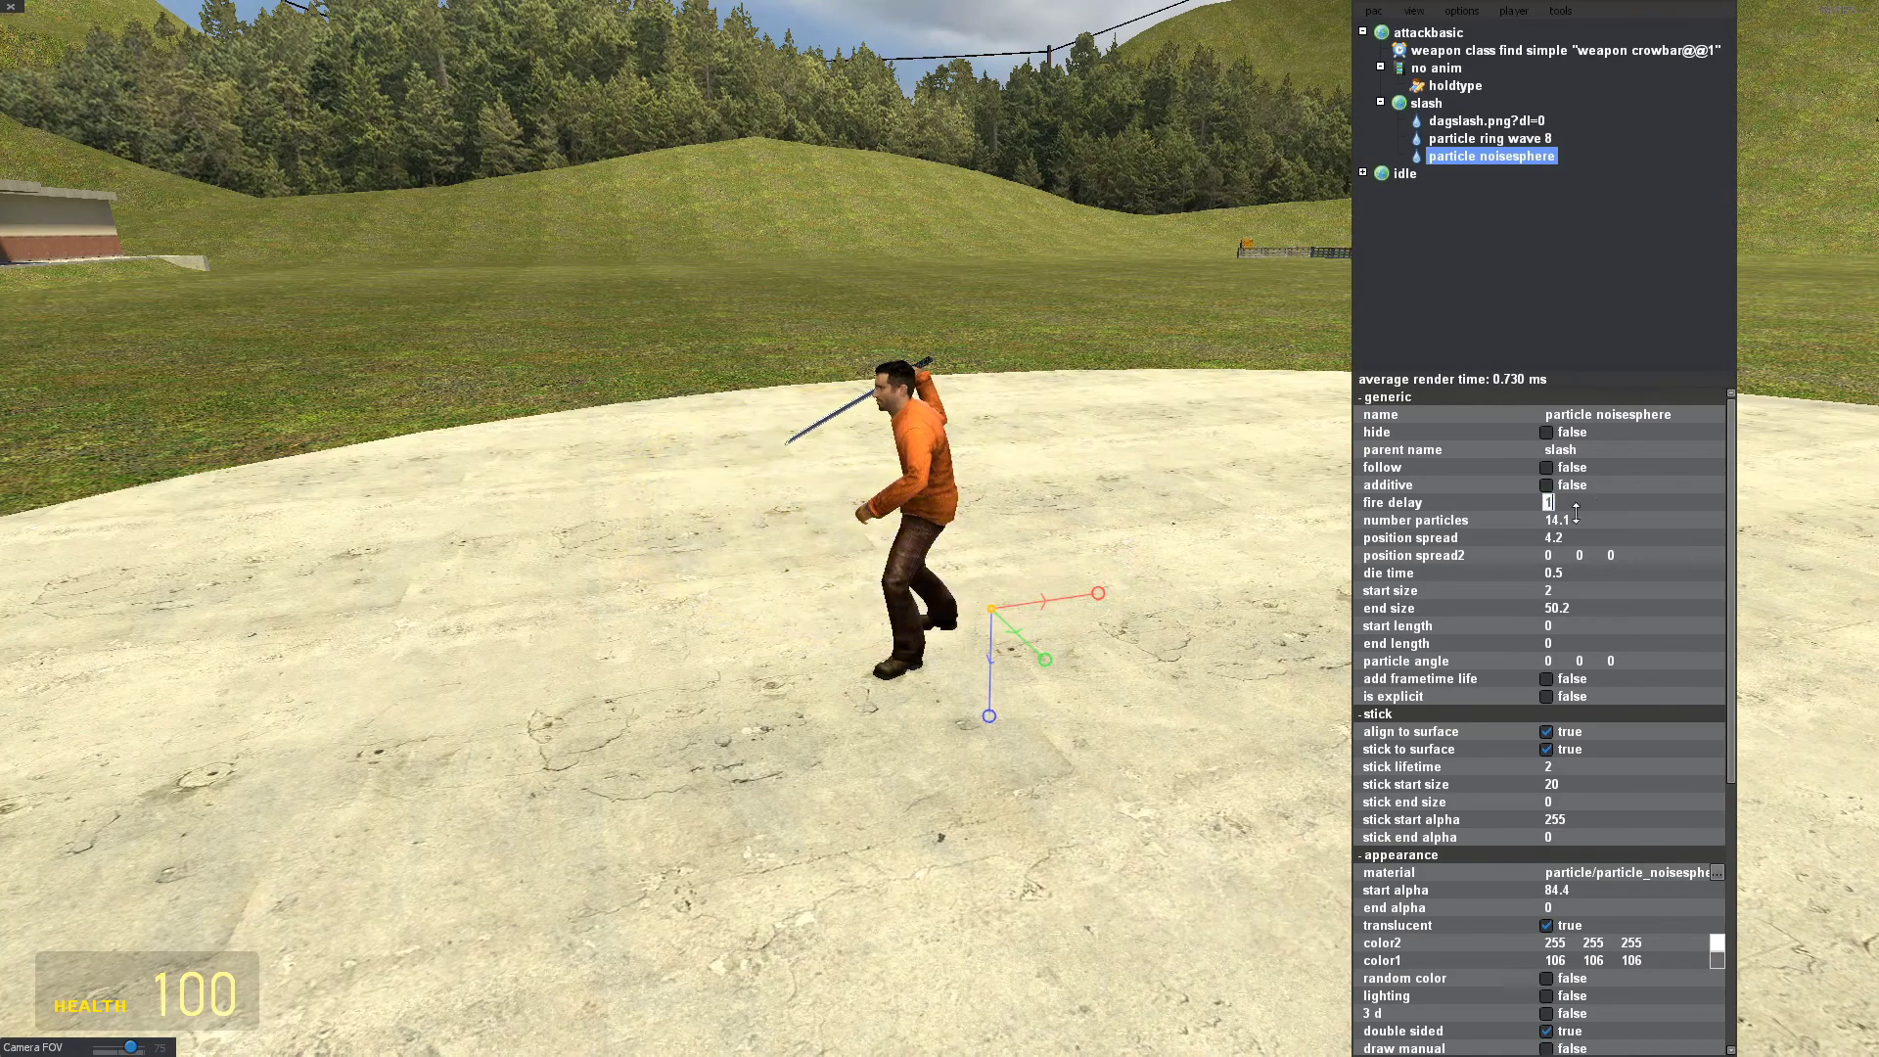
{"action": "left_click_drag", "start_coordinate": [1198, 376], "coordinate": [1233, 323]}
Add a command part to the attackbasic group with the string "pac_event slash".
{"action": "left_click", "coordinate": [1407, 32]}
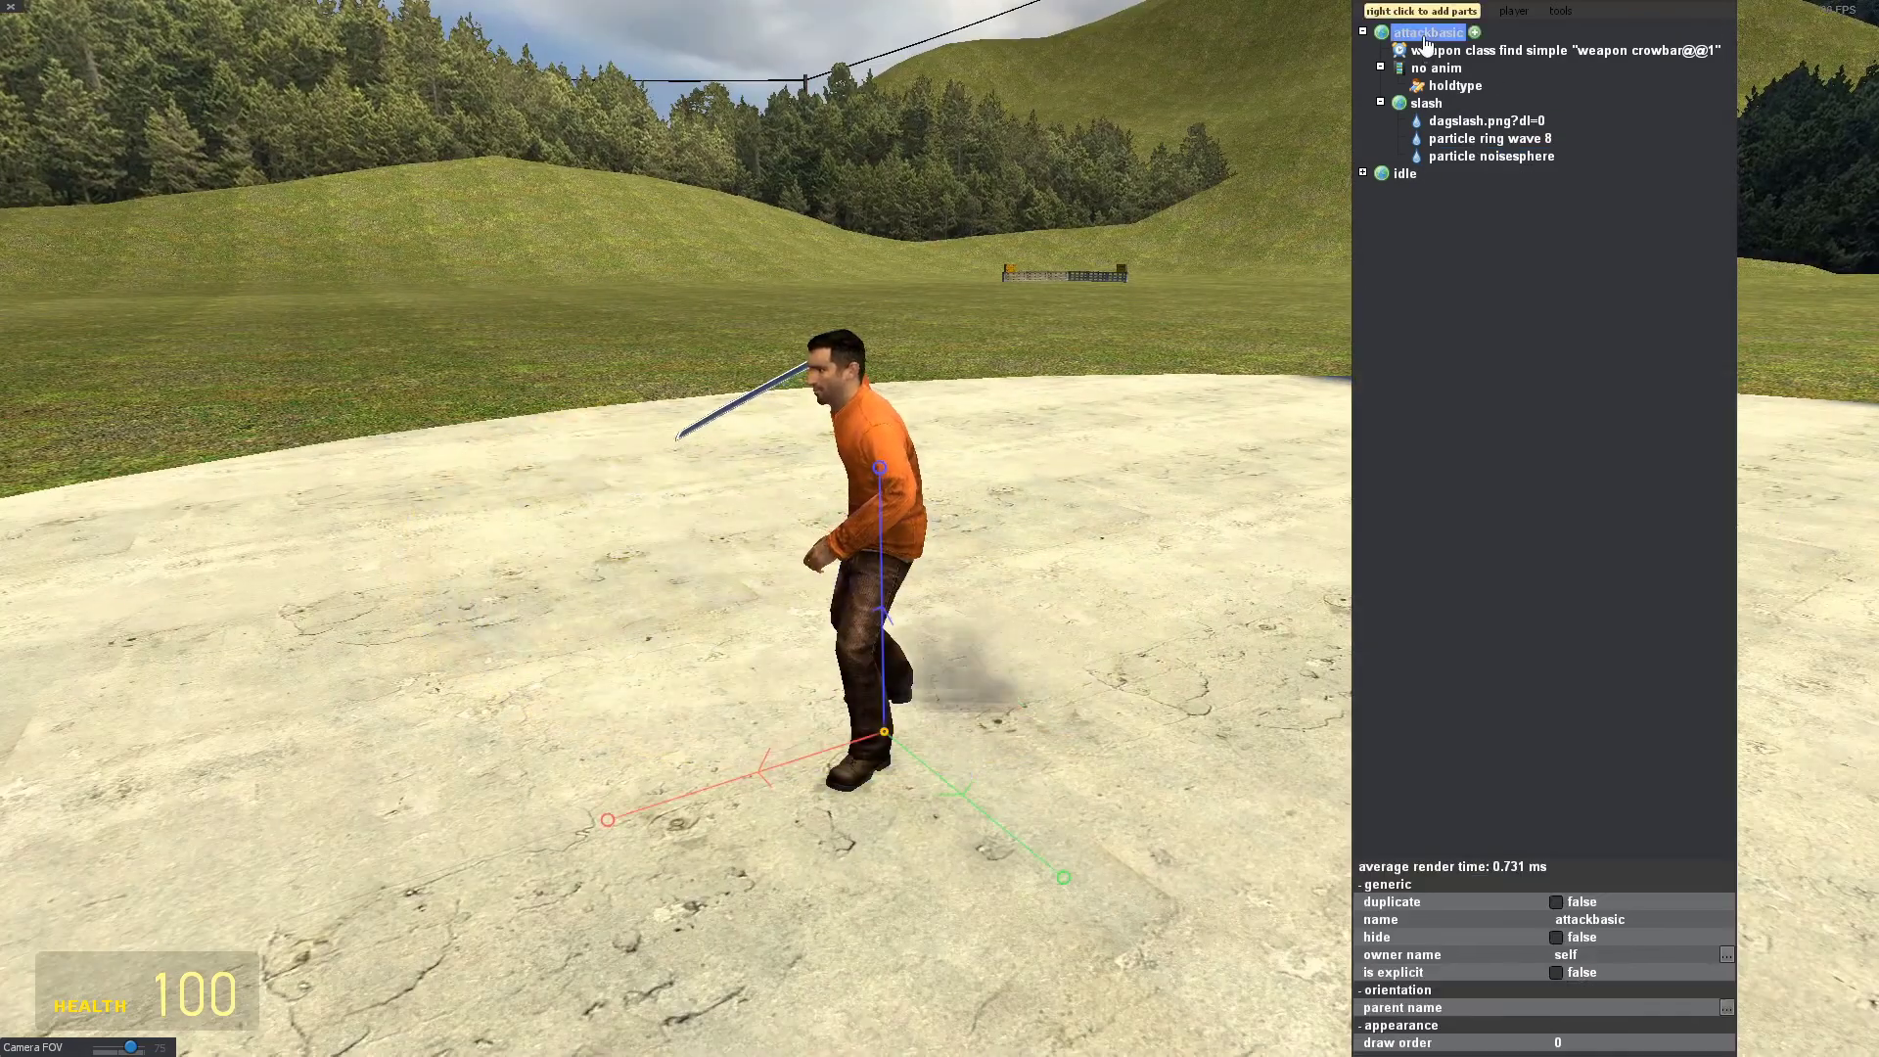
{"action": "mouse_move", "coordinate": [1473, 186]}
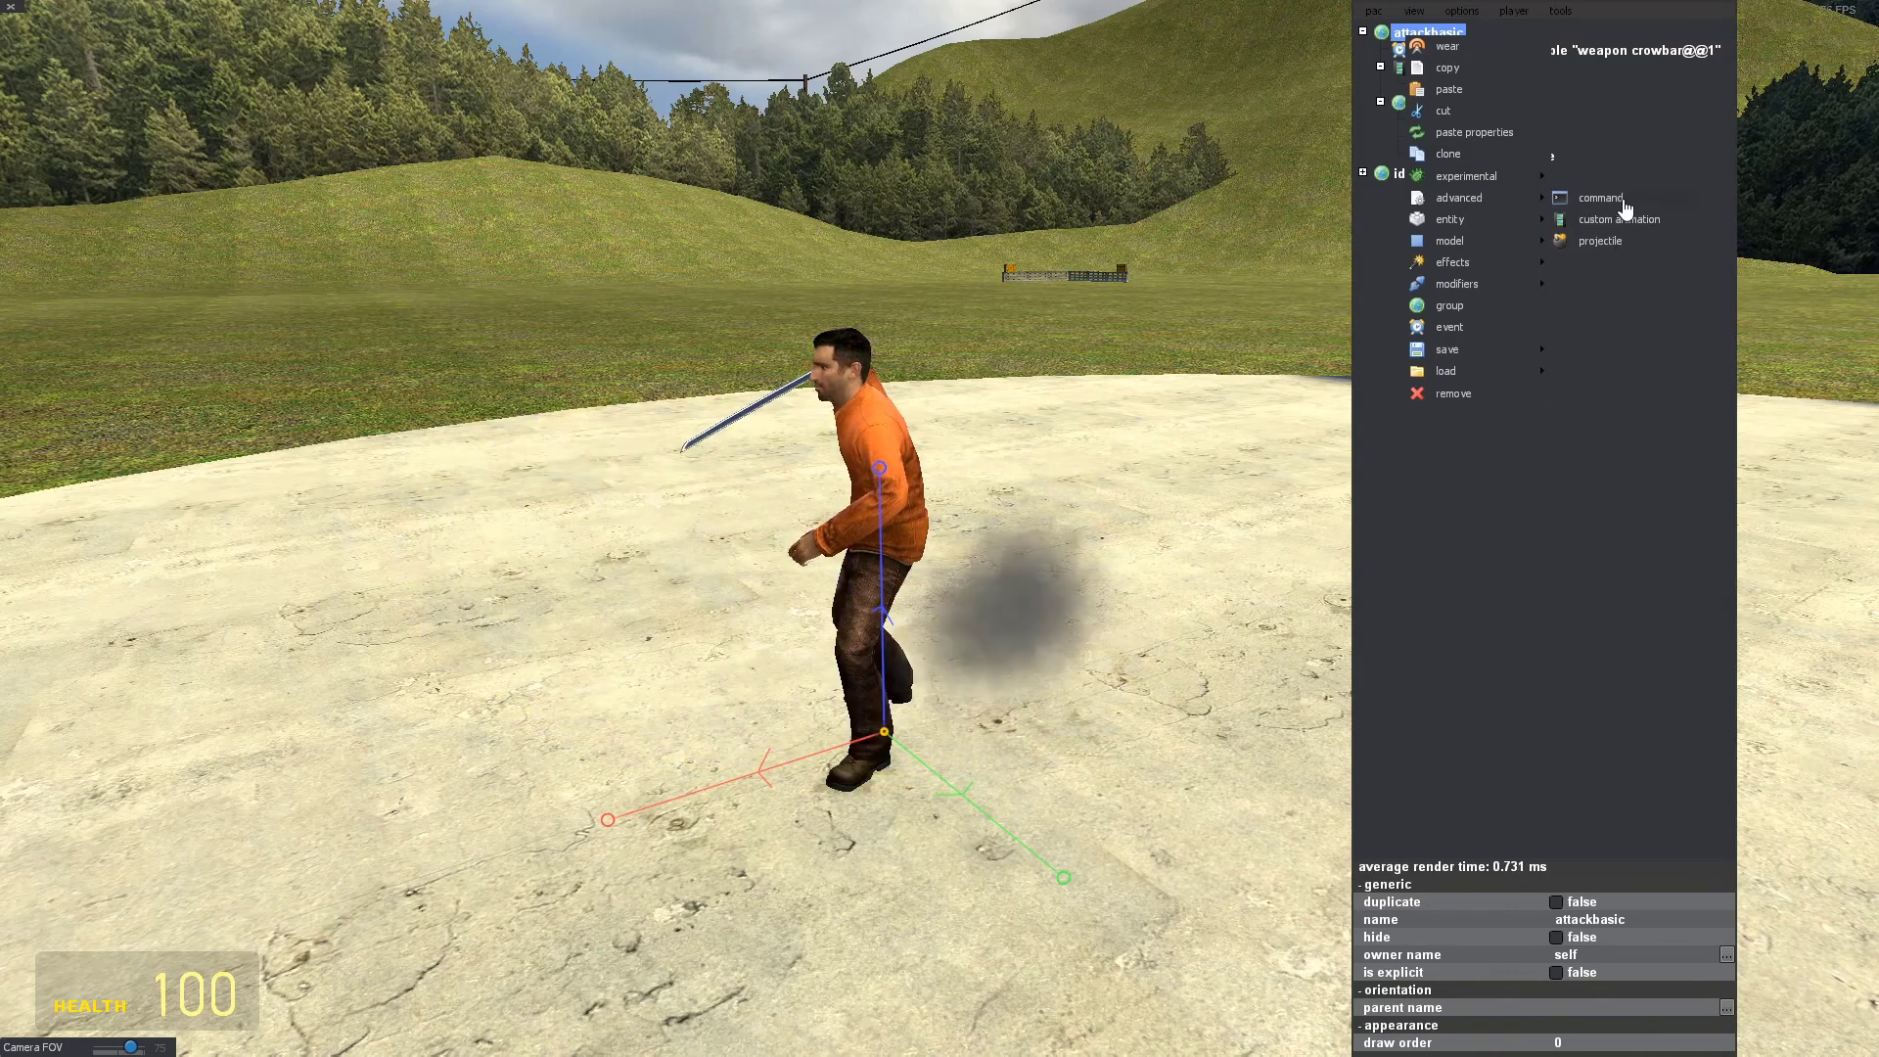
{"action": "left_click", "coordinate": [1622, 202]}
{"action": "left_click", "coordinate": [1617, 904]}
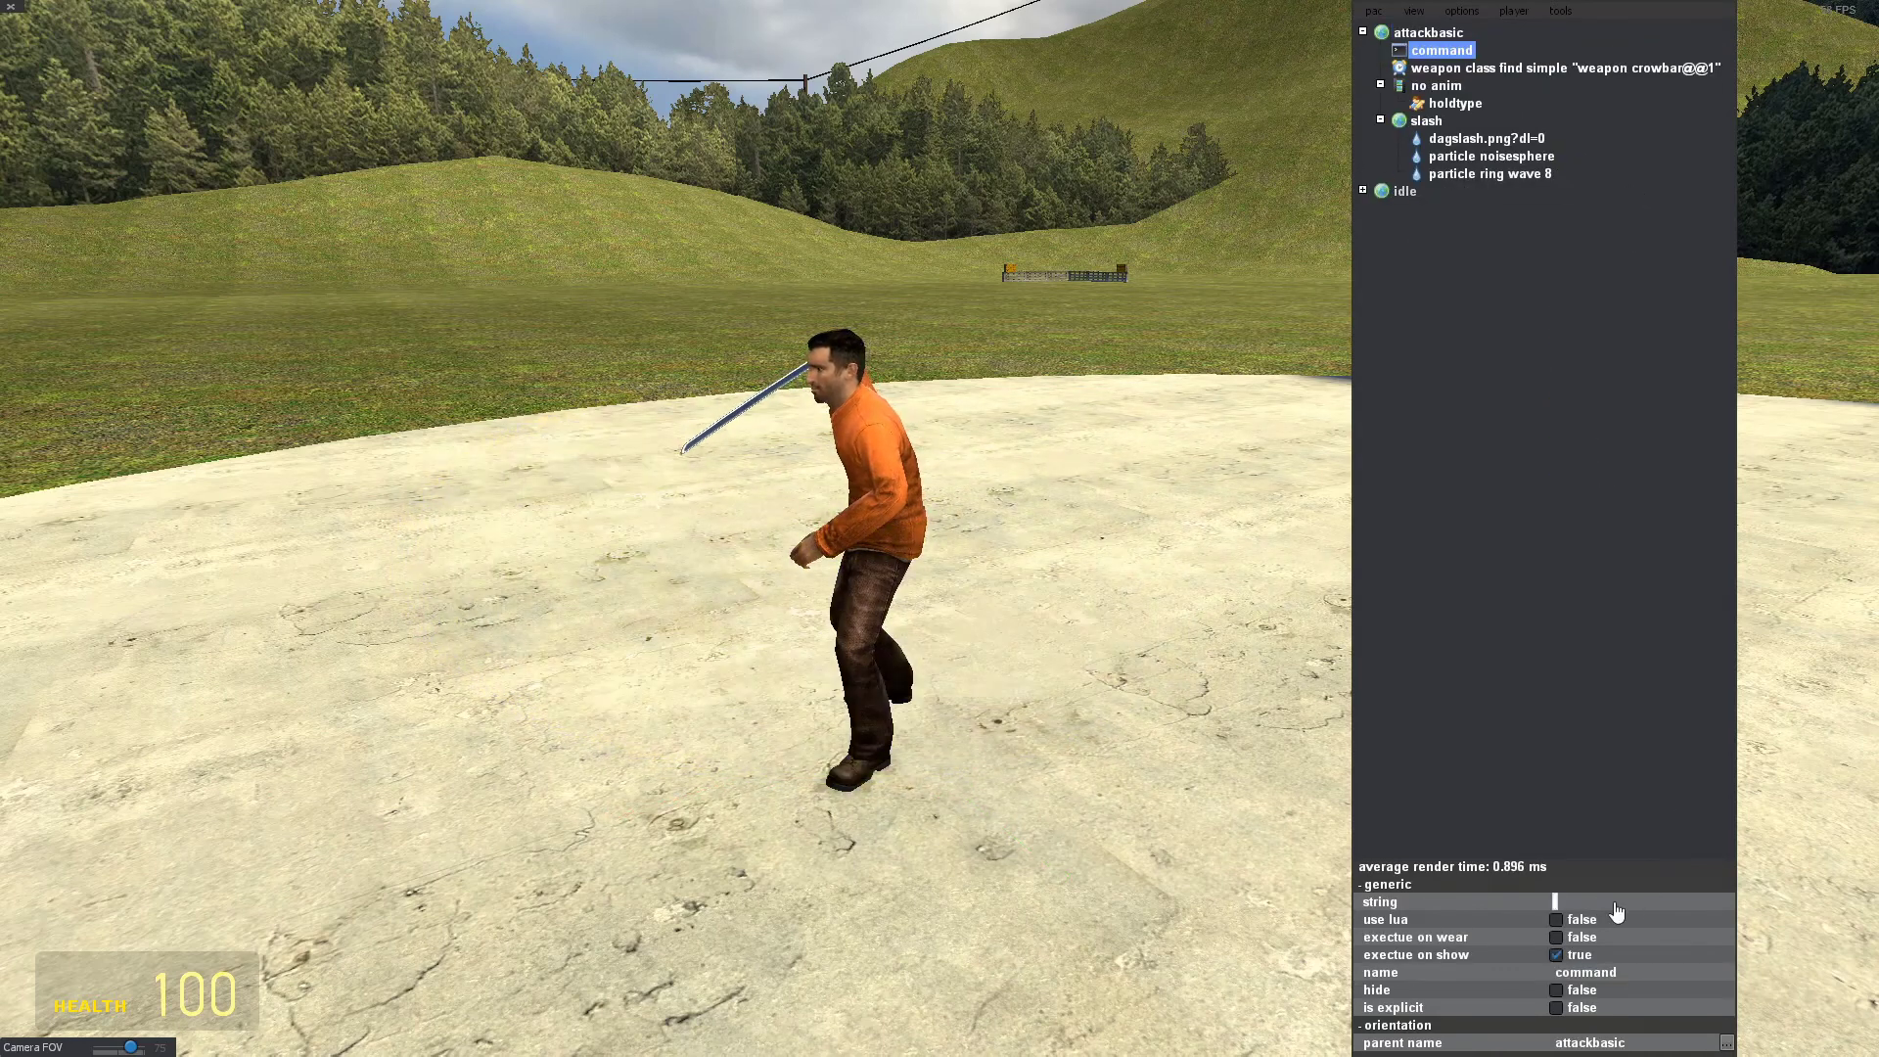
{"action": "type", "text": "pac"}
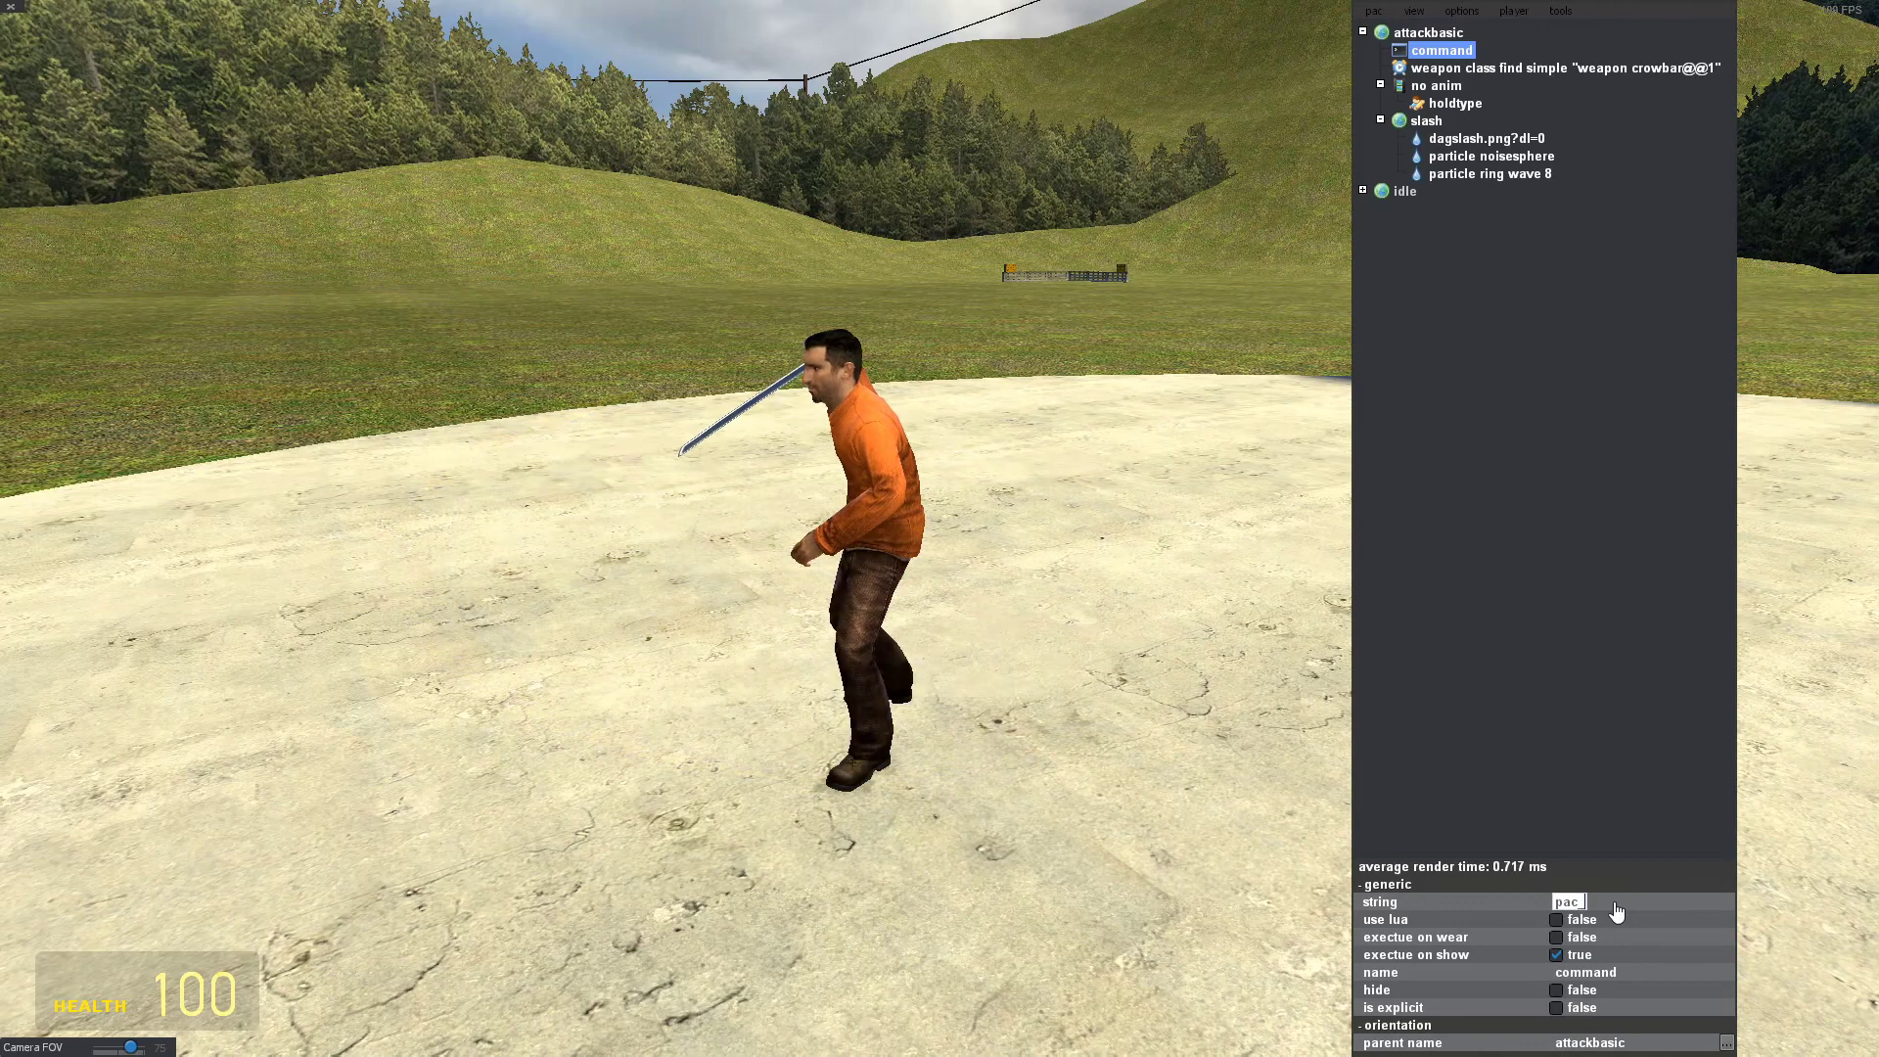
{"action": "type", "text": "_event s"}
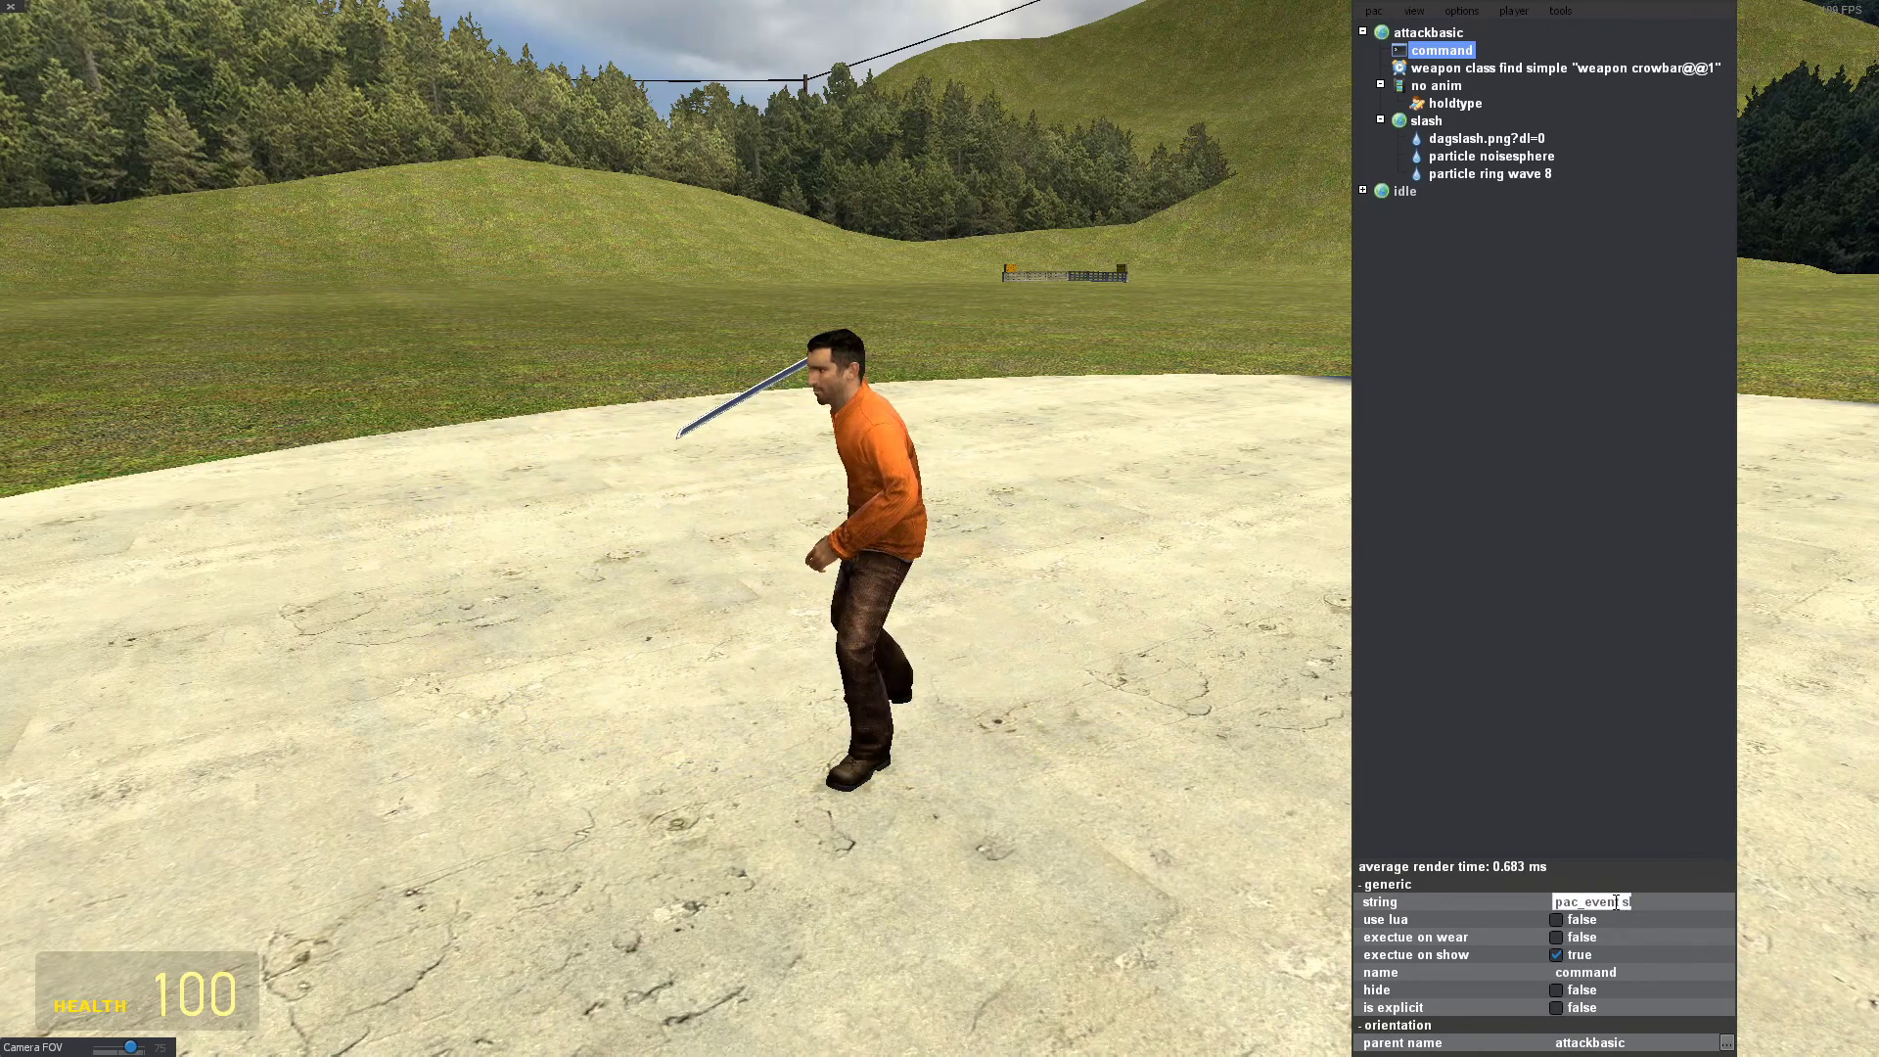
{"action": "type", "text": "lash"}
{"action": "key", "text": "Return"}
Add a command event to the slash group and set its find argument to "slash".
{"action": "right_click", "coordinate": [1416, 127]}
{"action": "left_click", "coordinate": [1414, 126]}
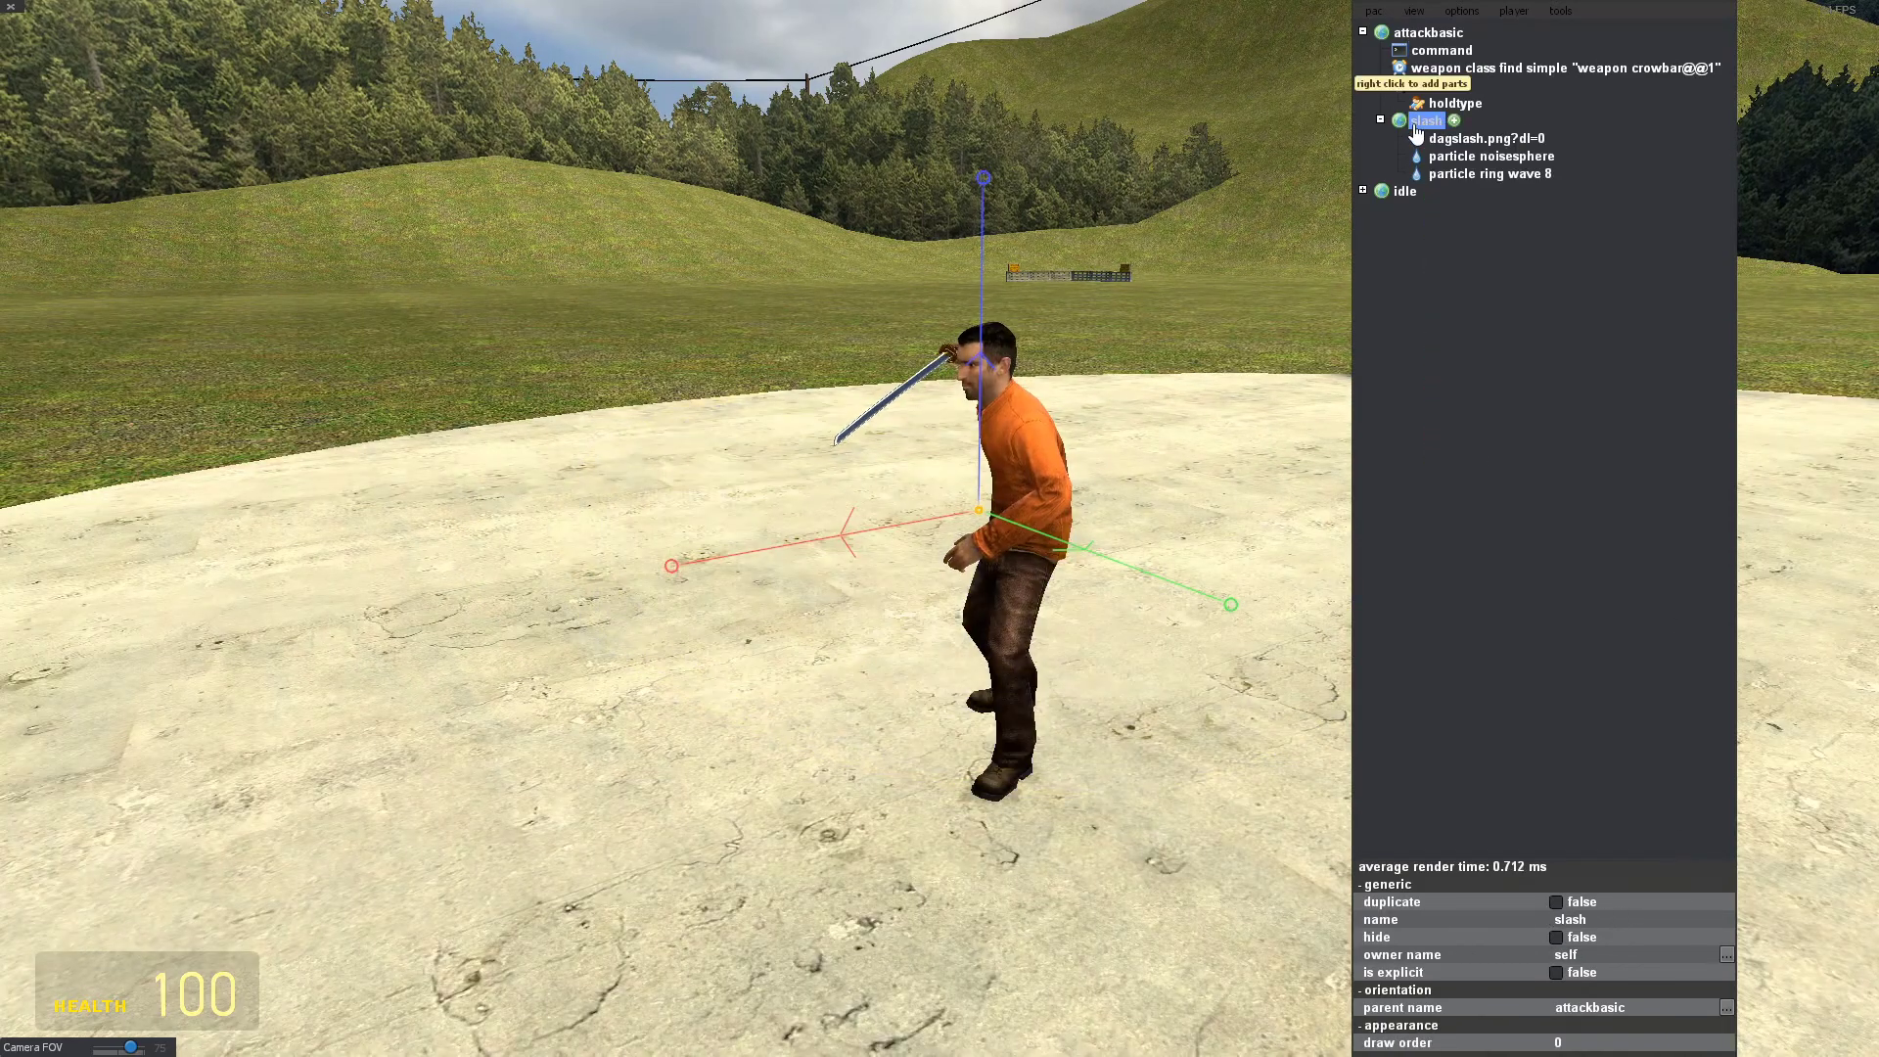
{"action": "right_click", "coordinate": [1416, 127]}
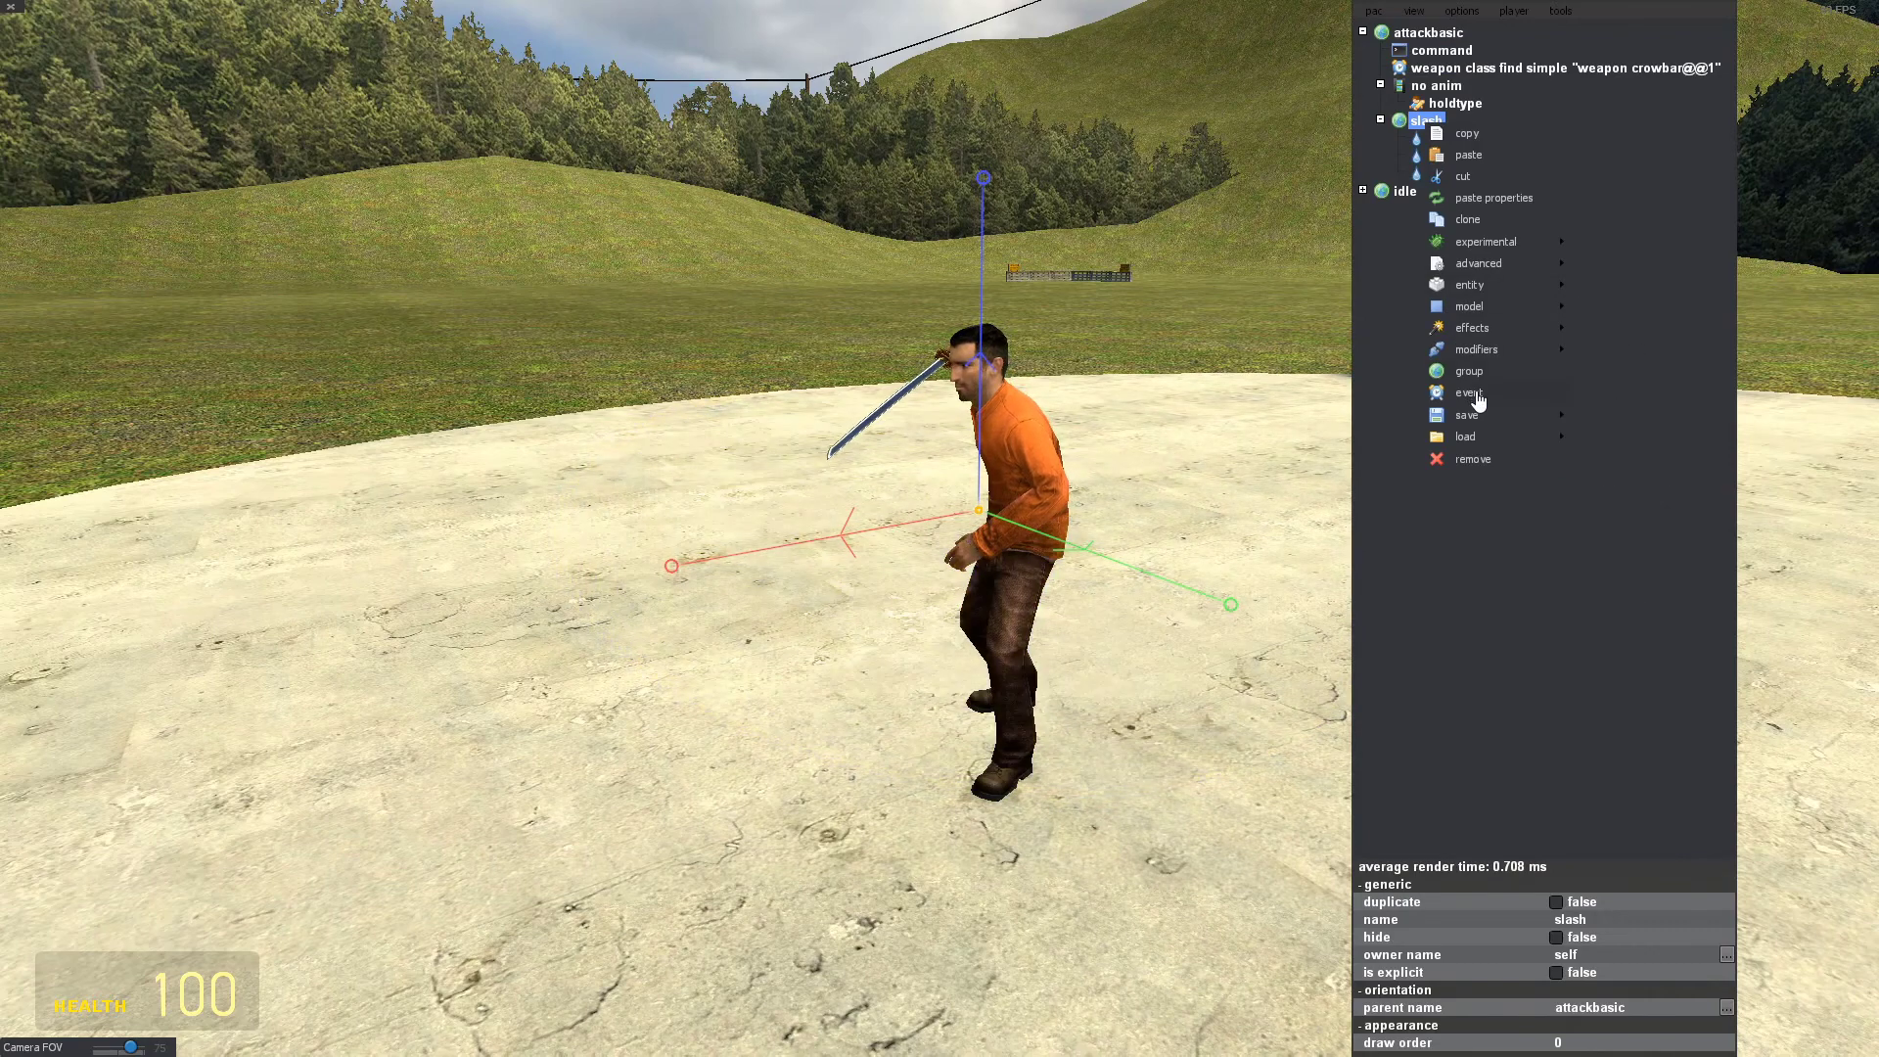
{"action": "left_click", "coordinate": [1468, 394]}
{"action": "left_click", "coordinate": [1726, 850]}
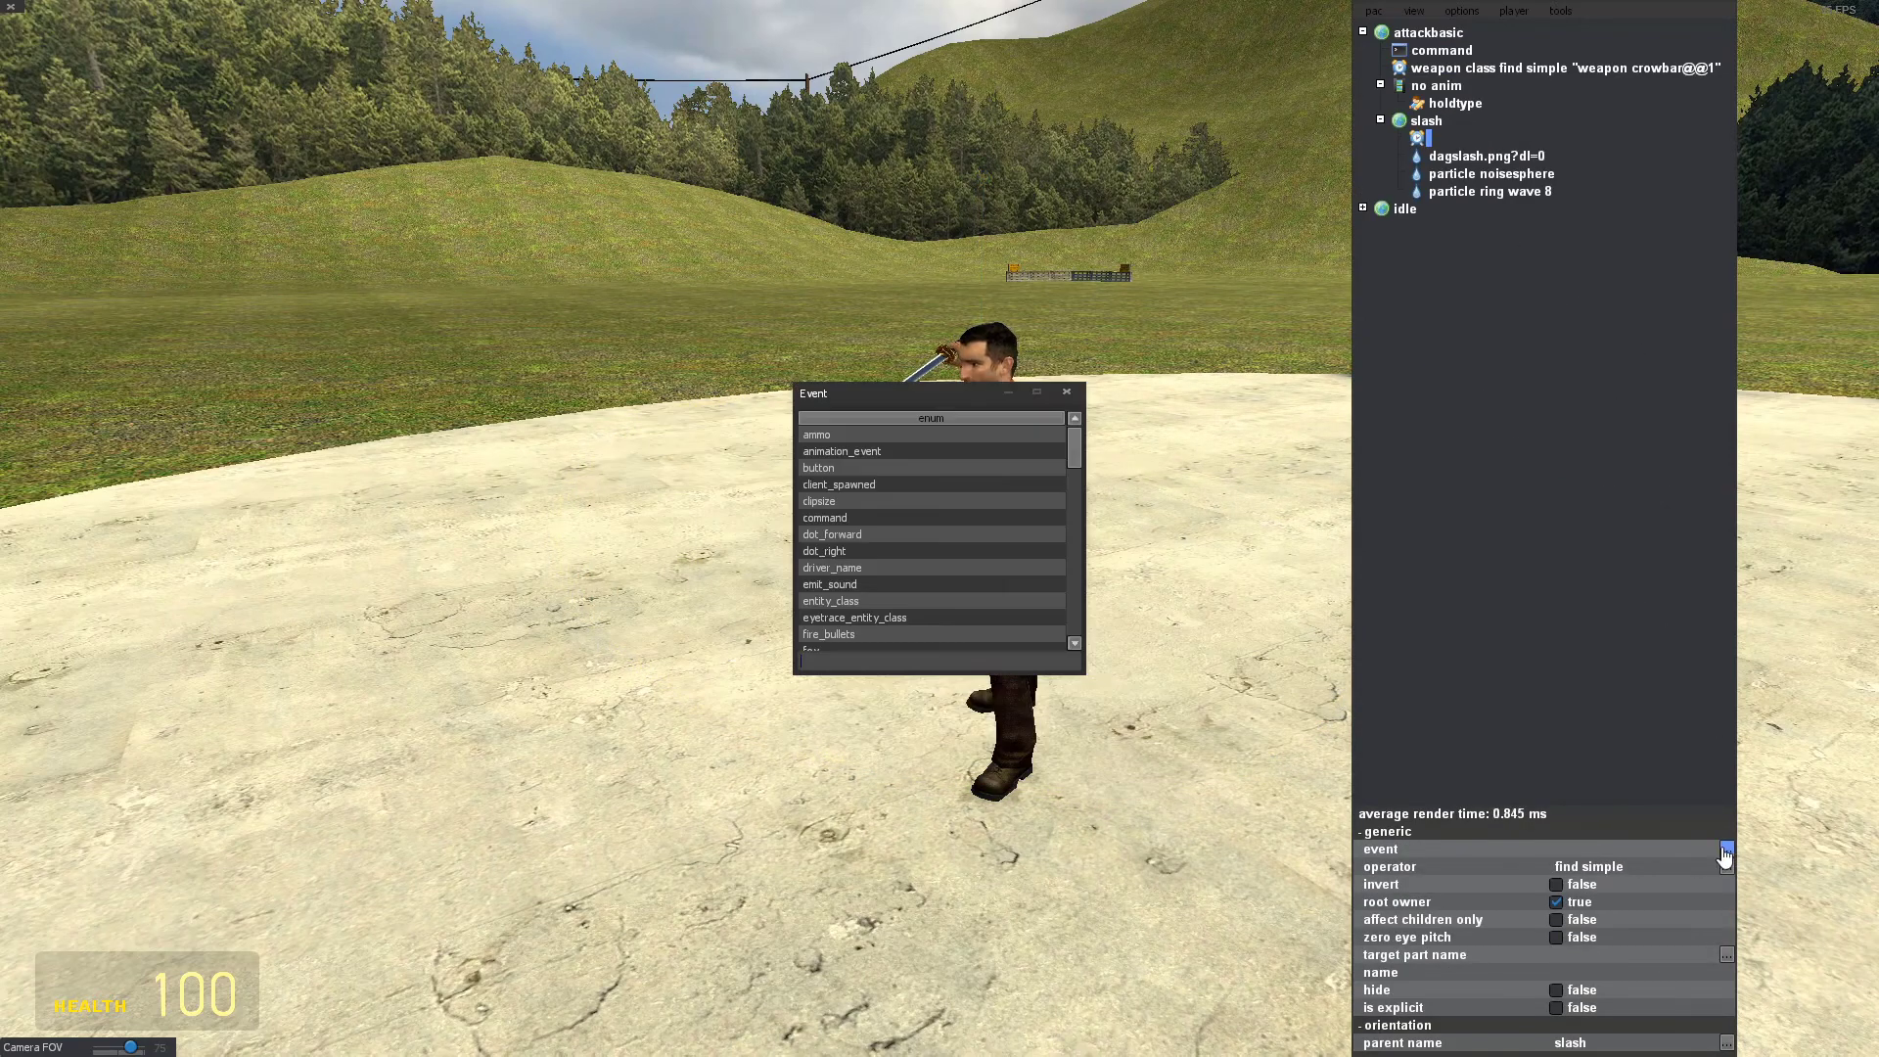
{"action": "type", "text": "com"}
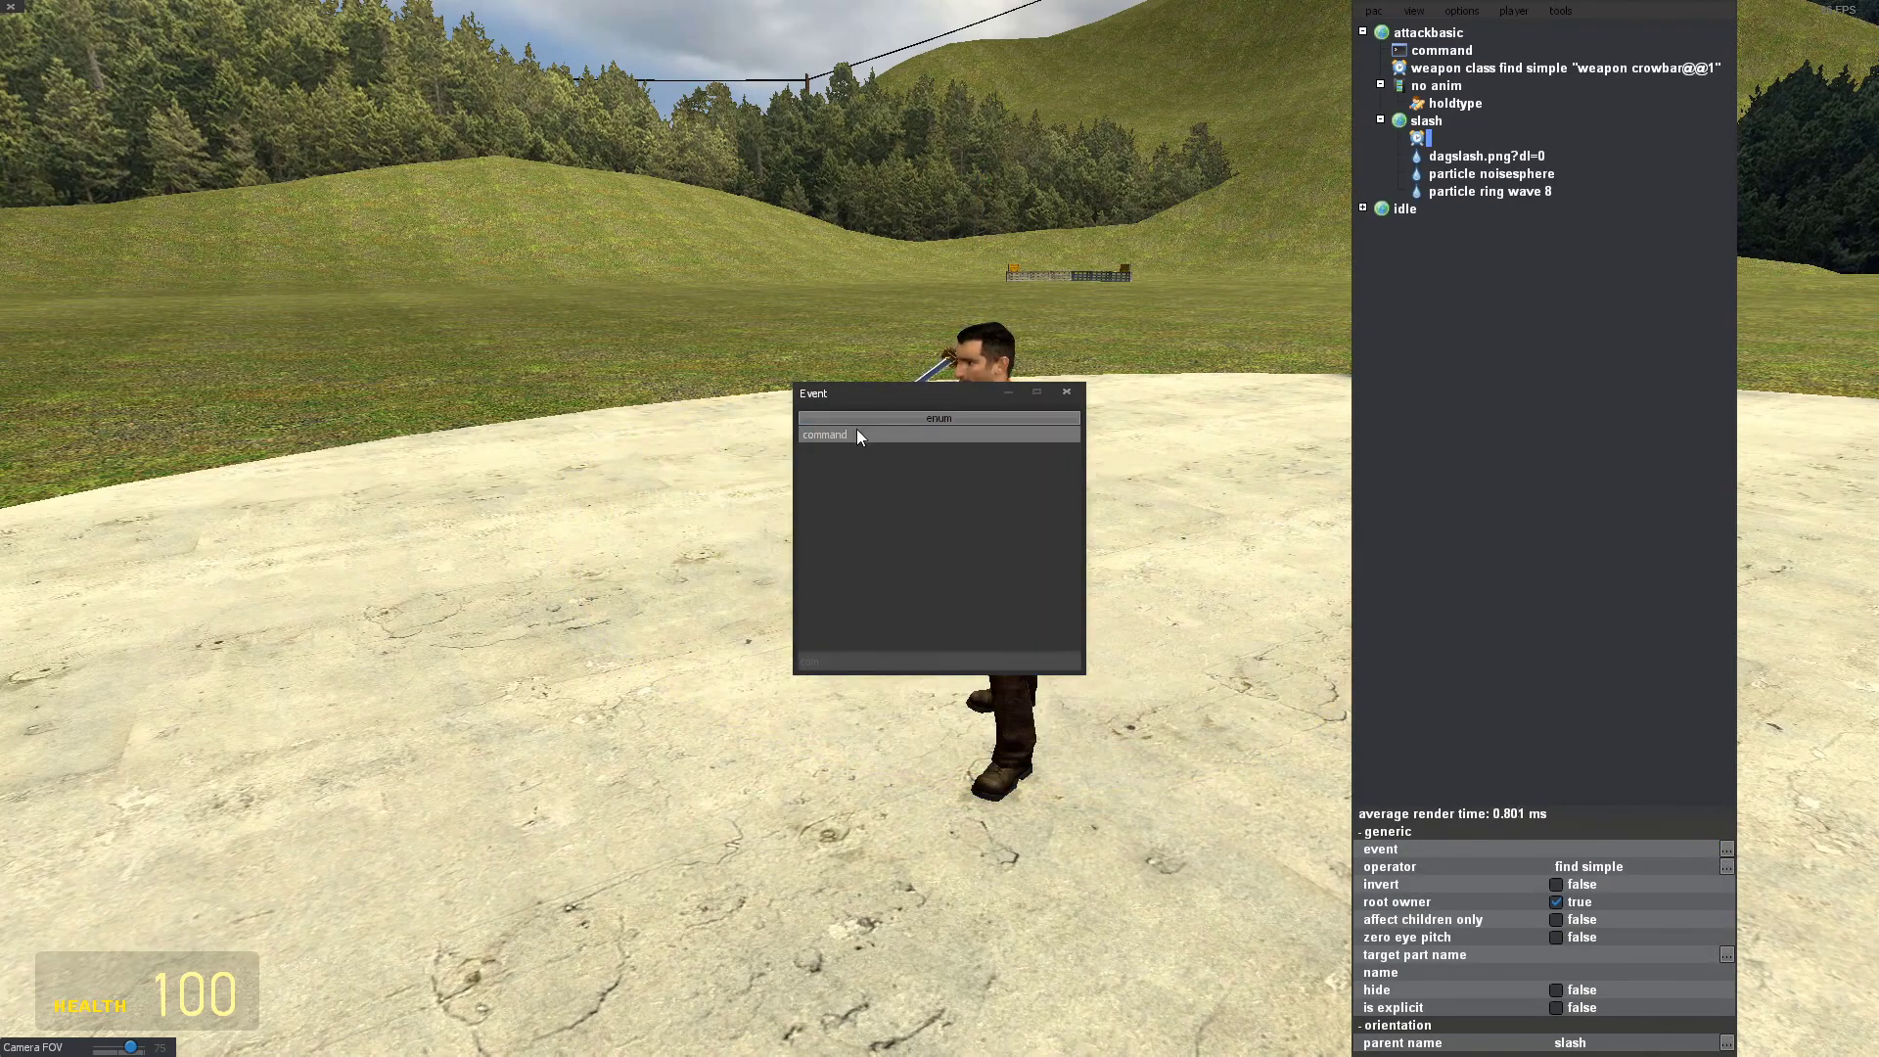
{"action": "left_click", "coordinate": [1074, 395]}
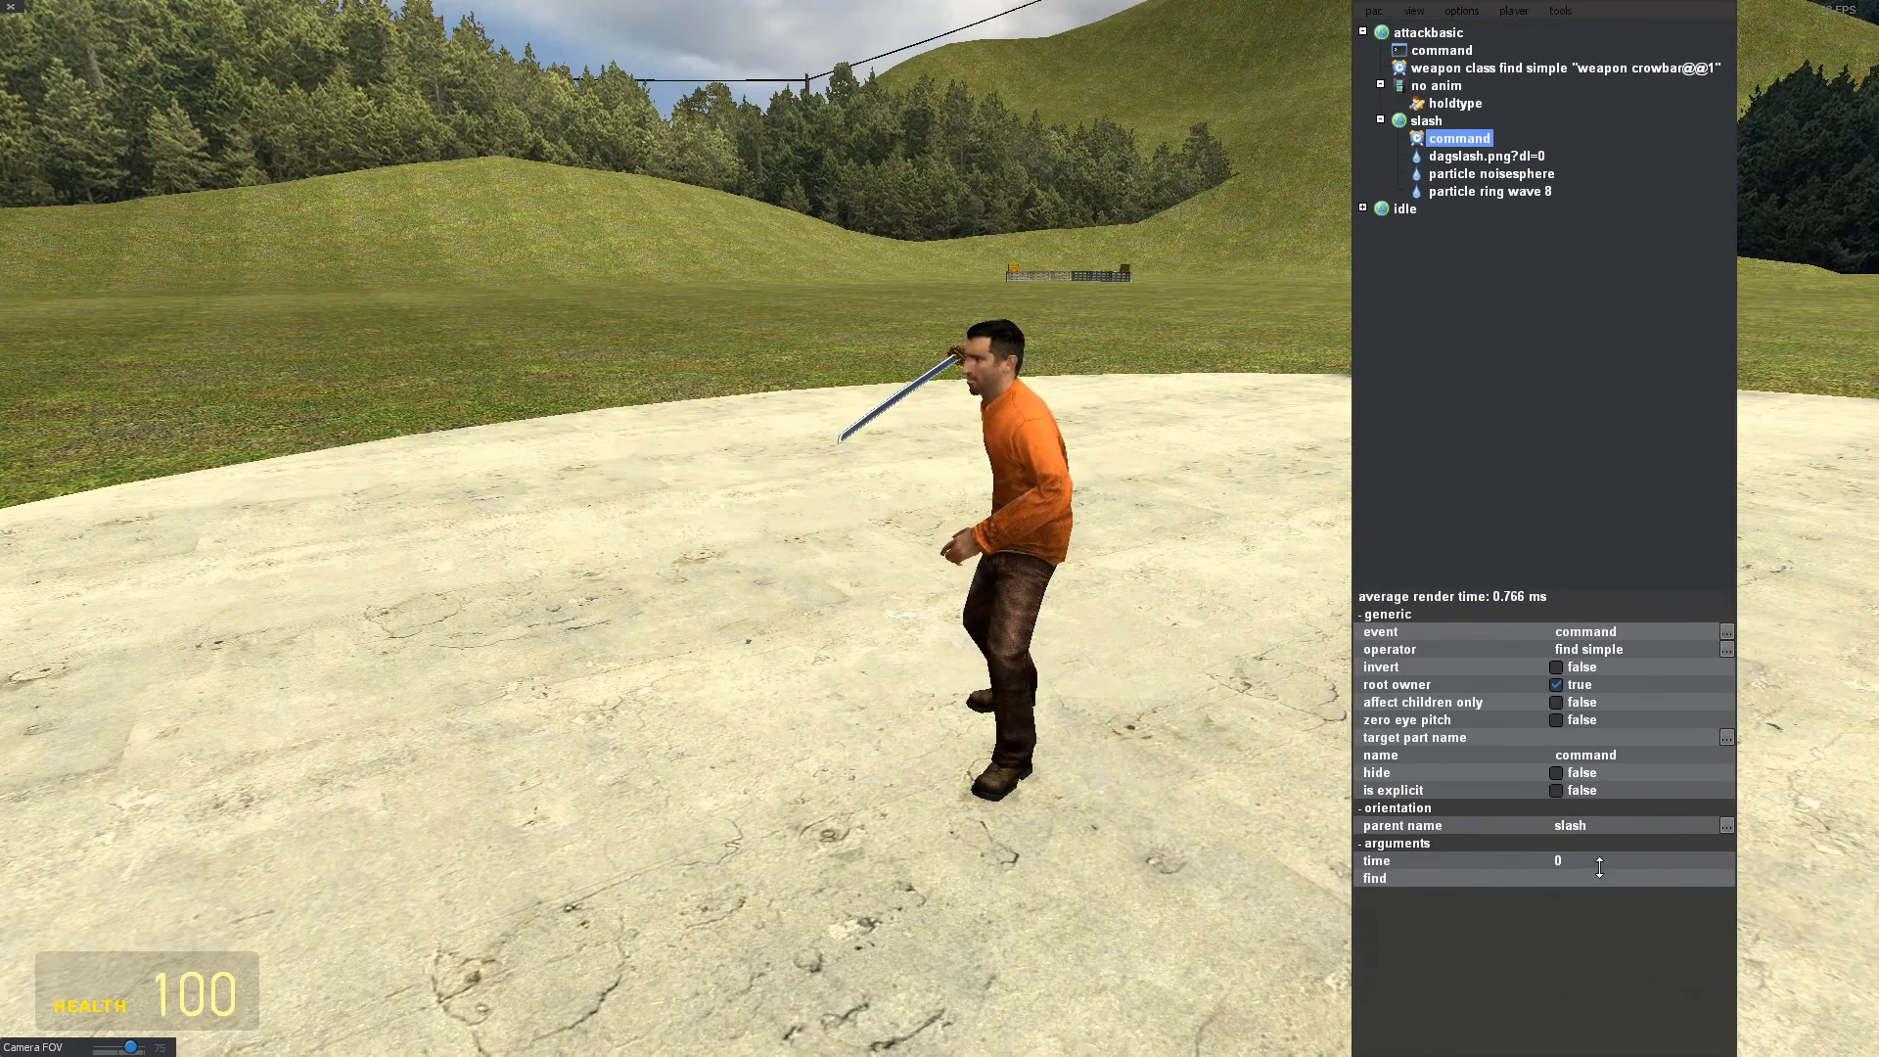
{"action": "type", "text": "slash"}
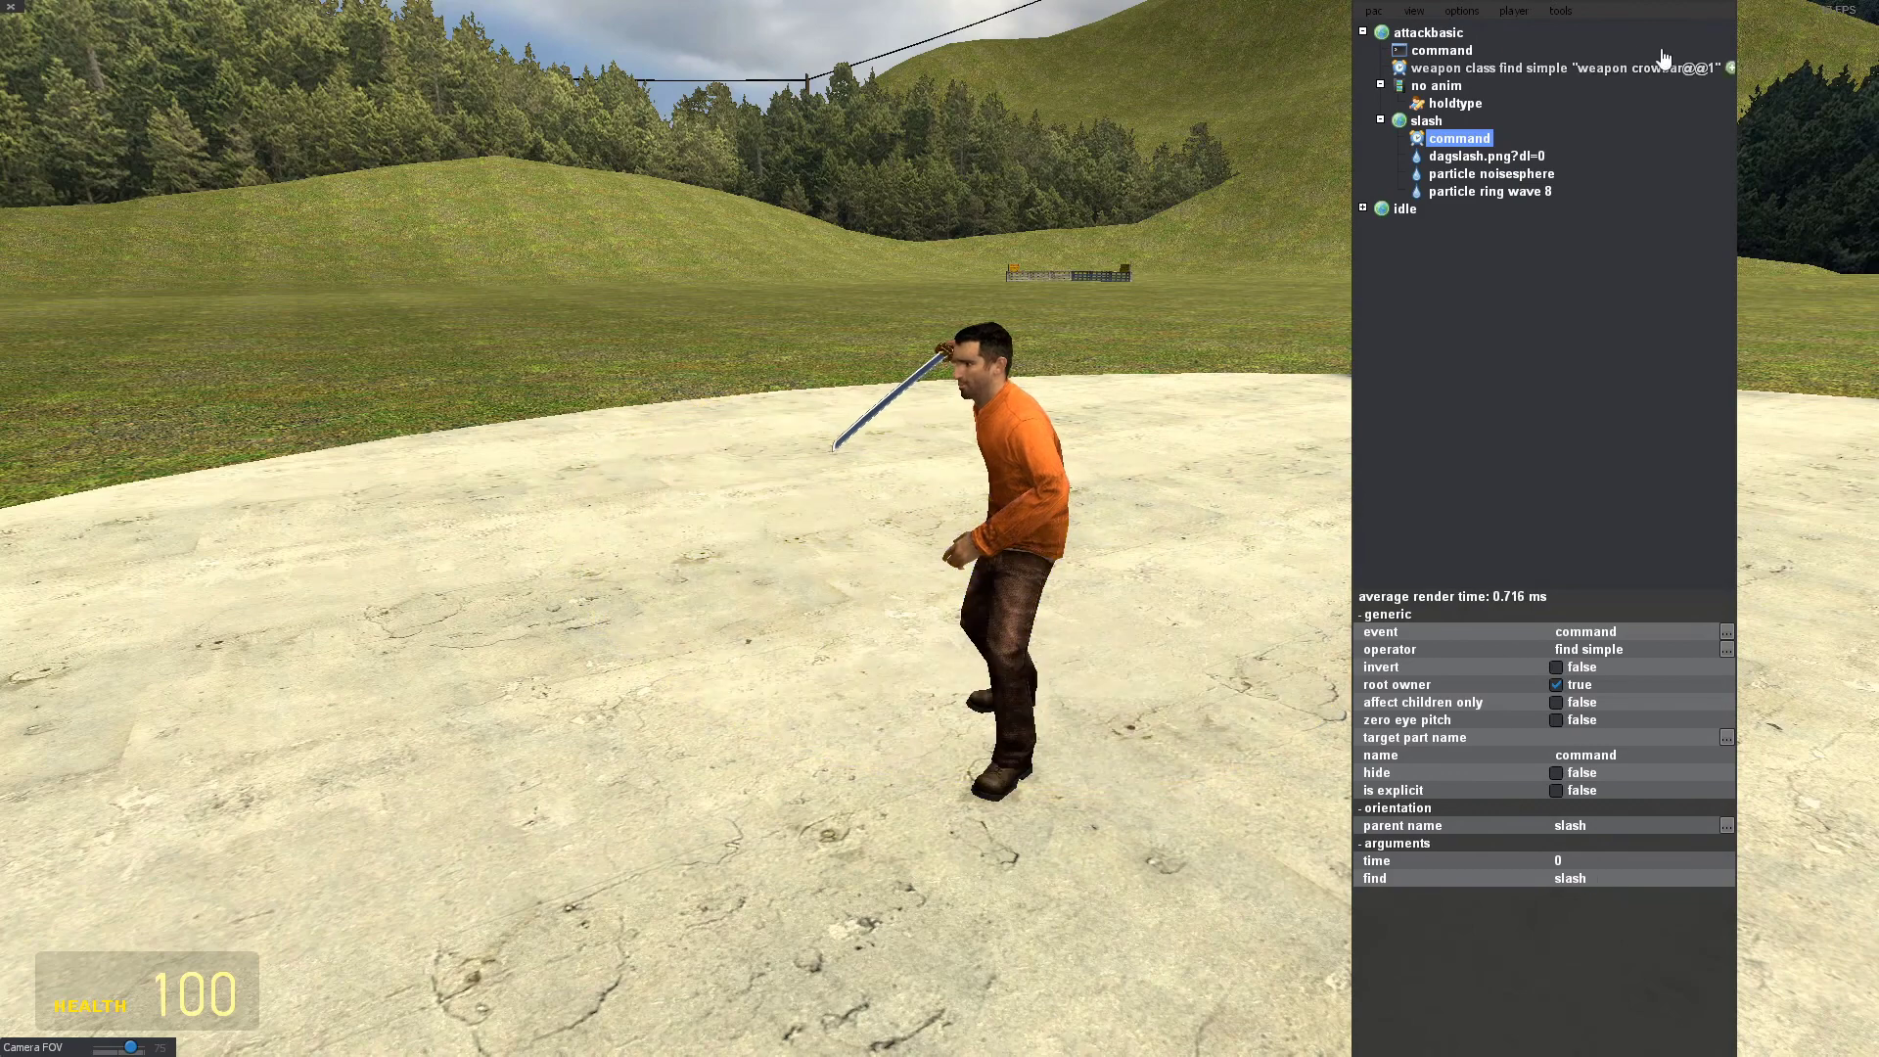
Set the slash group's command event time to 0.8 and copy that event into the no anim part.
{"action": "left_click", "coordinate": [1440, 51]}
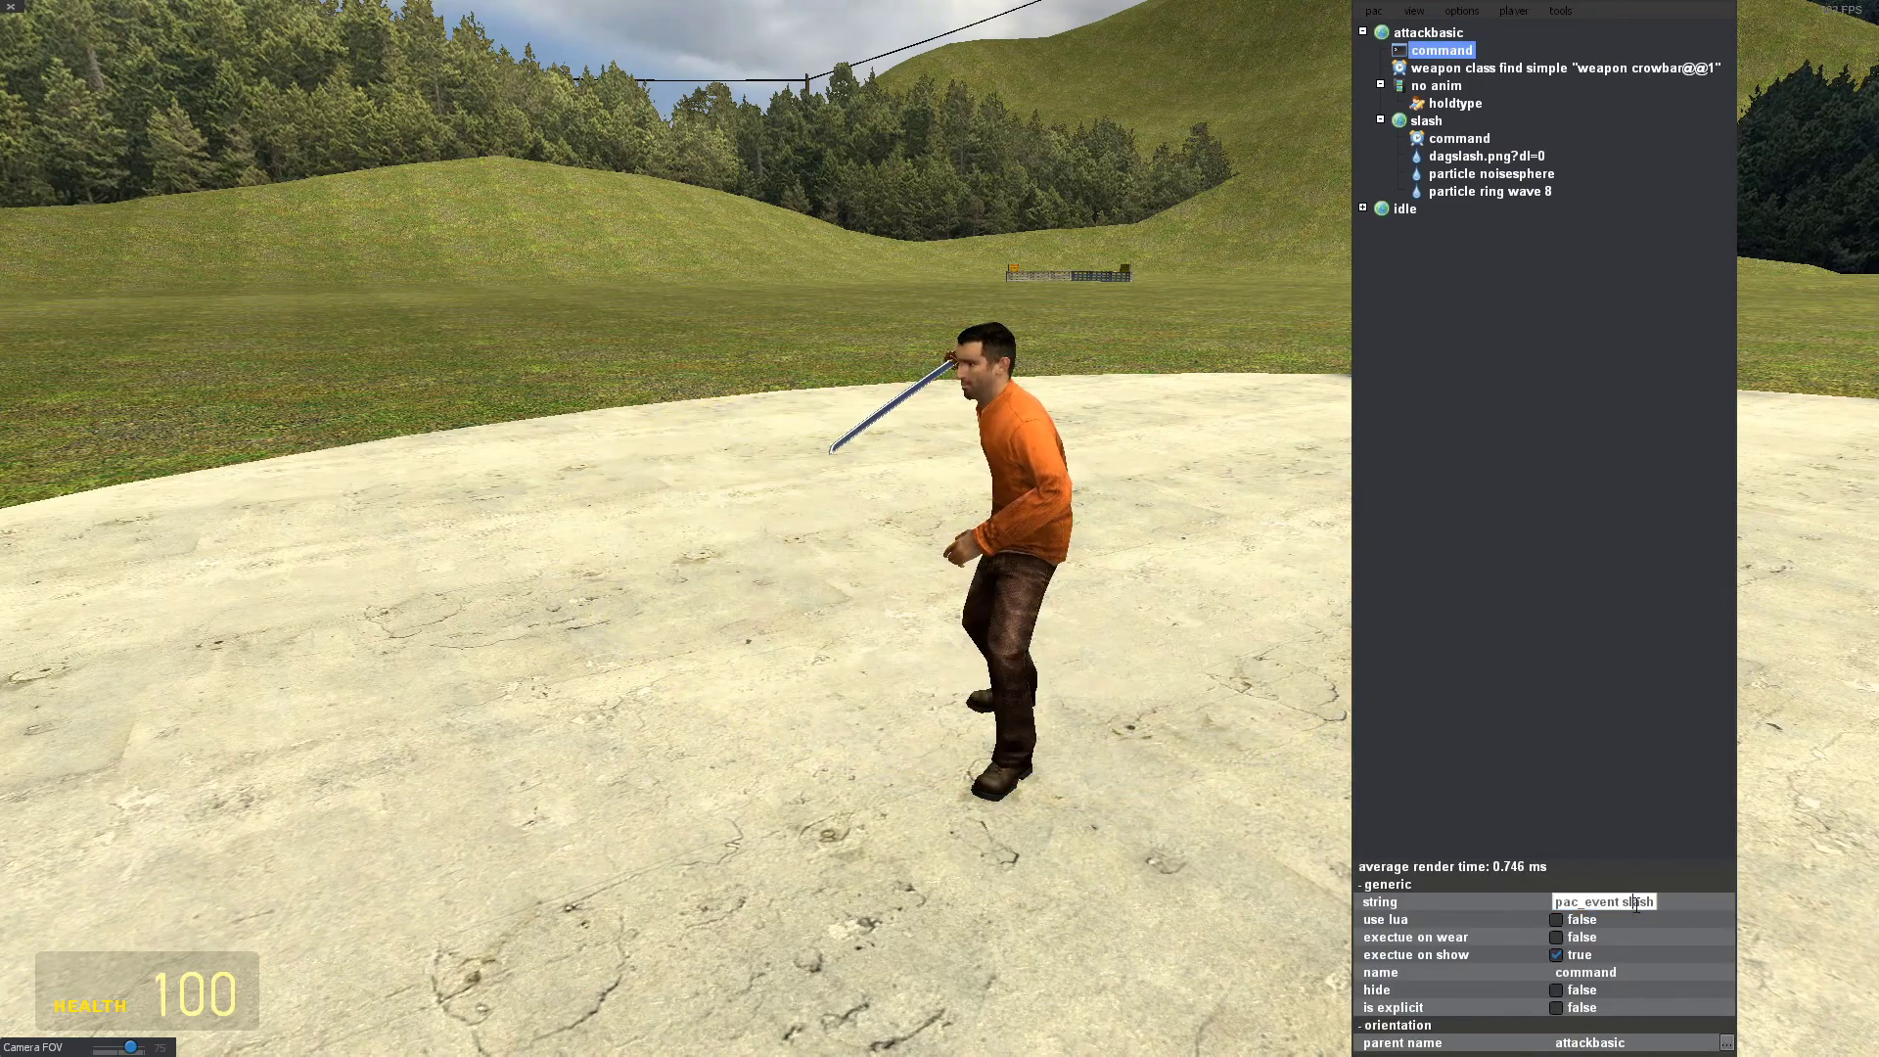
{"action": "left_click", "coordinate": [1457, 138]}
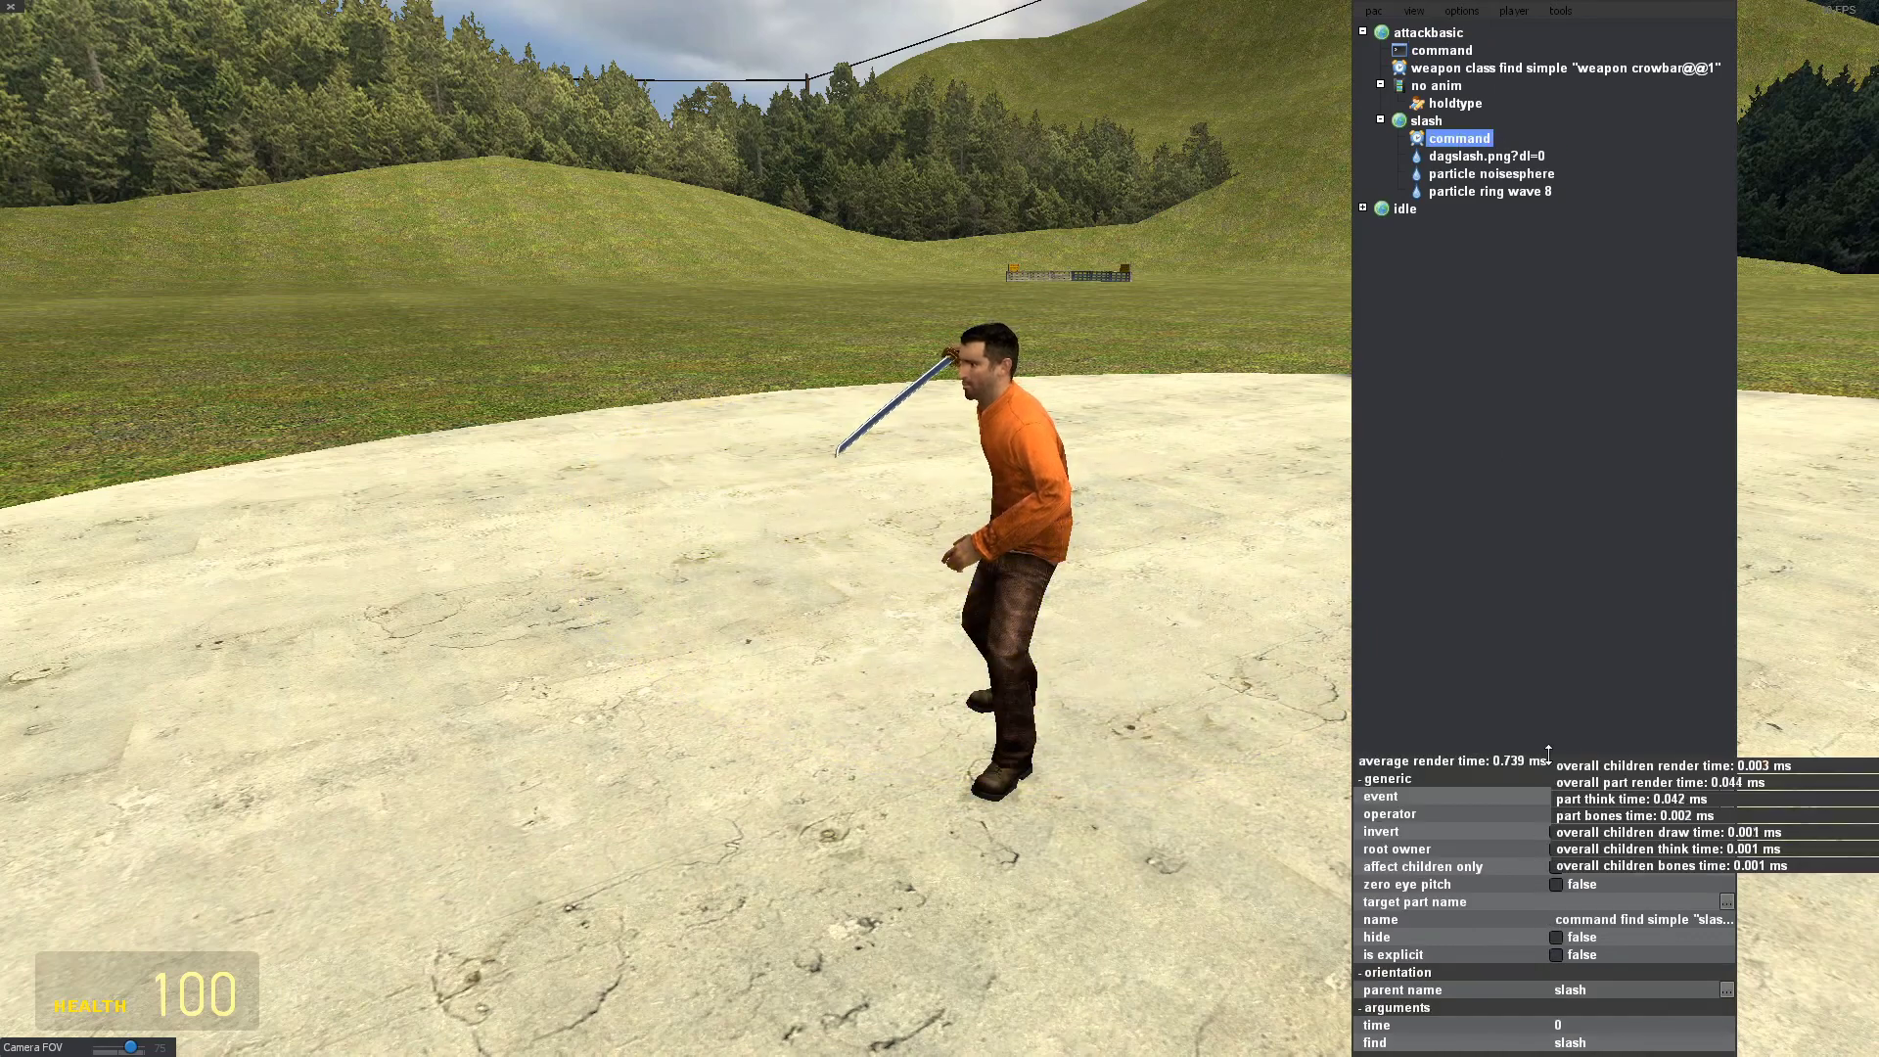
{"action": "left_click", "coordinate": [1436, 87]}
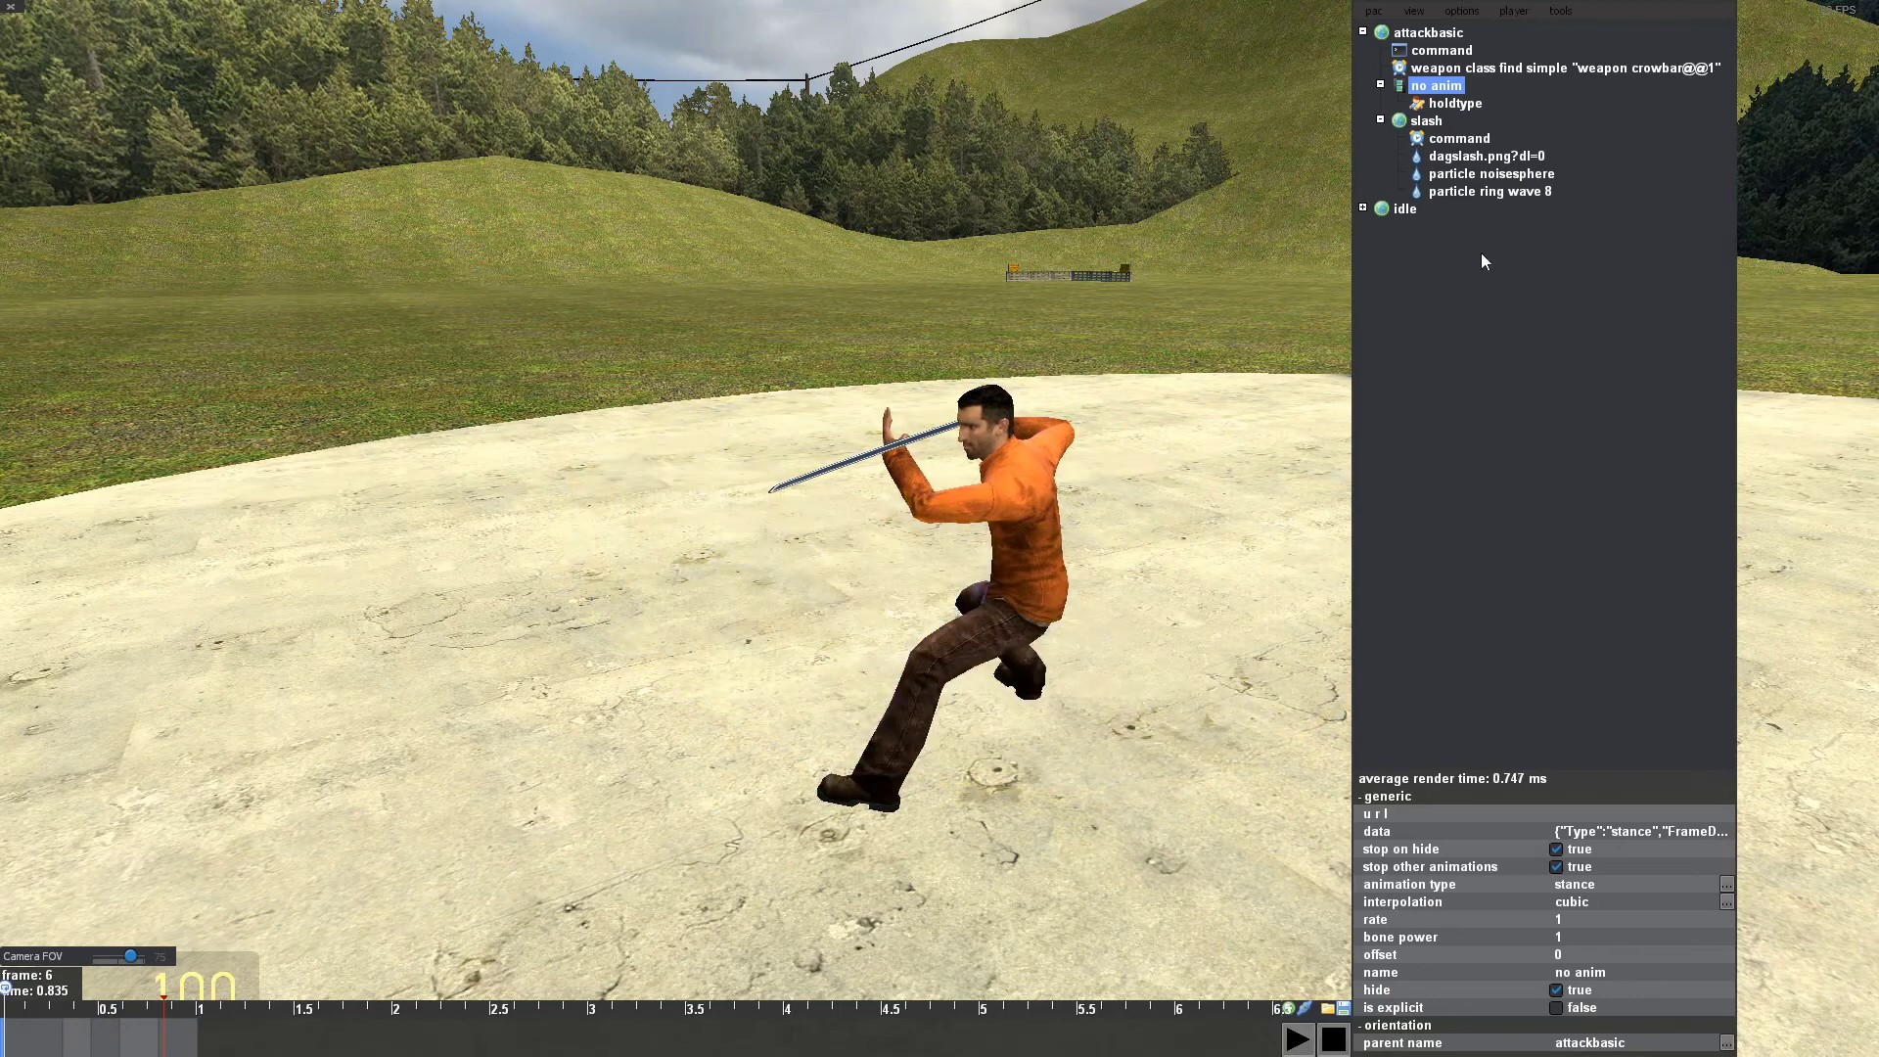
{"action": "left_click", "coordinate": [1457, 139]}
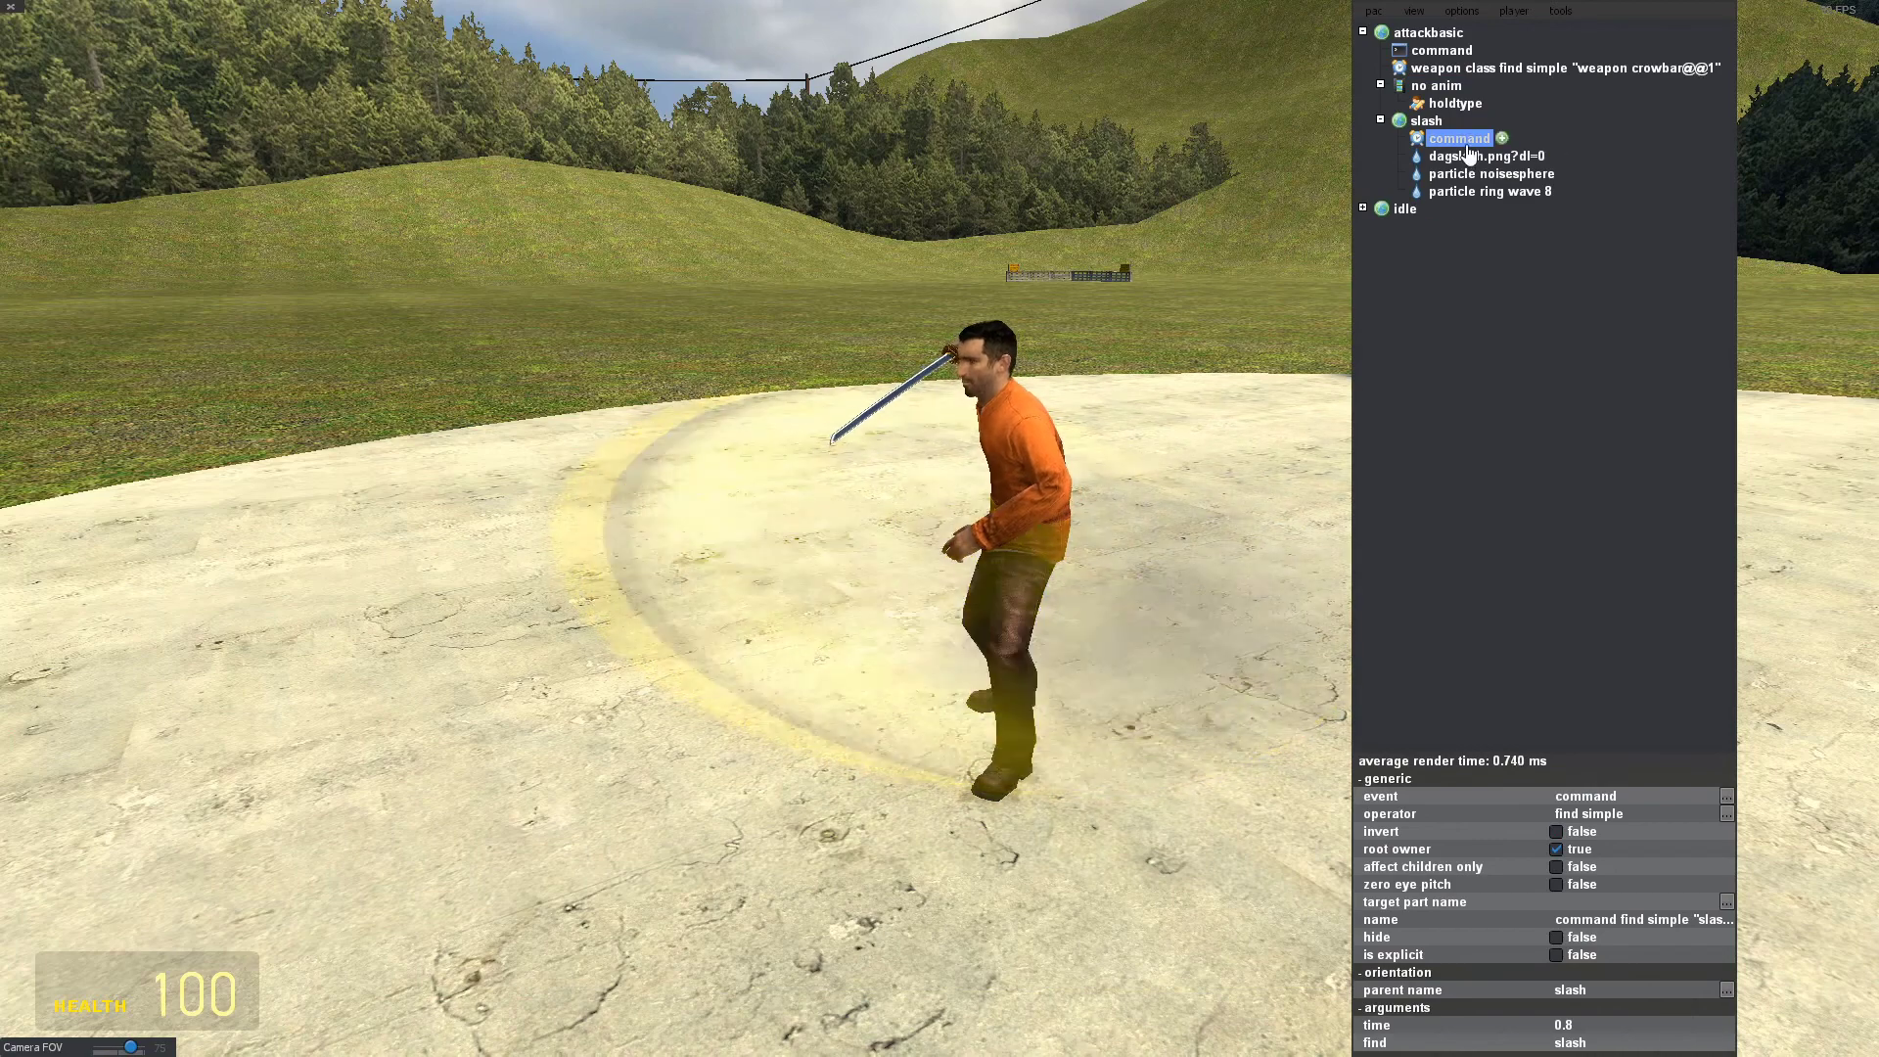
{"action": "left_click", "coordinate": [1449, 88]}
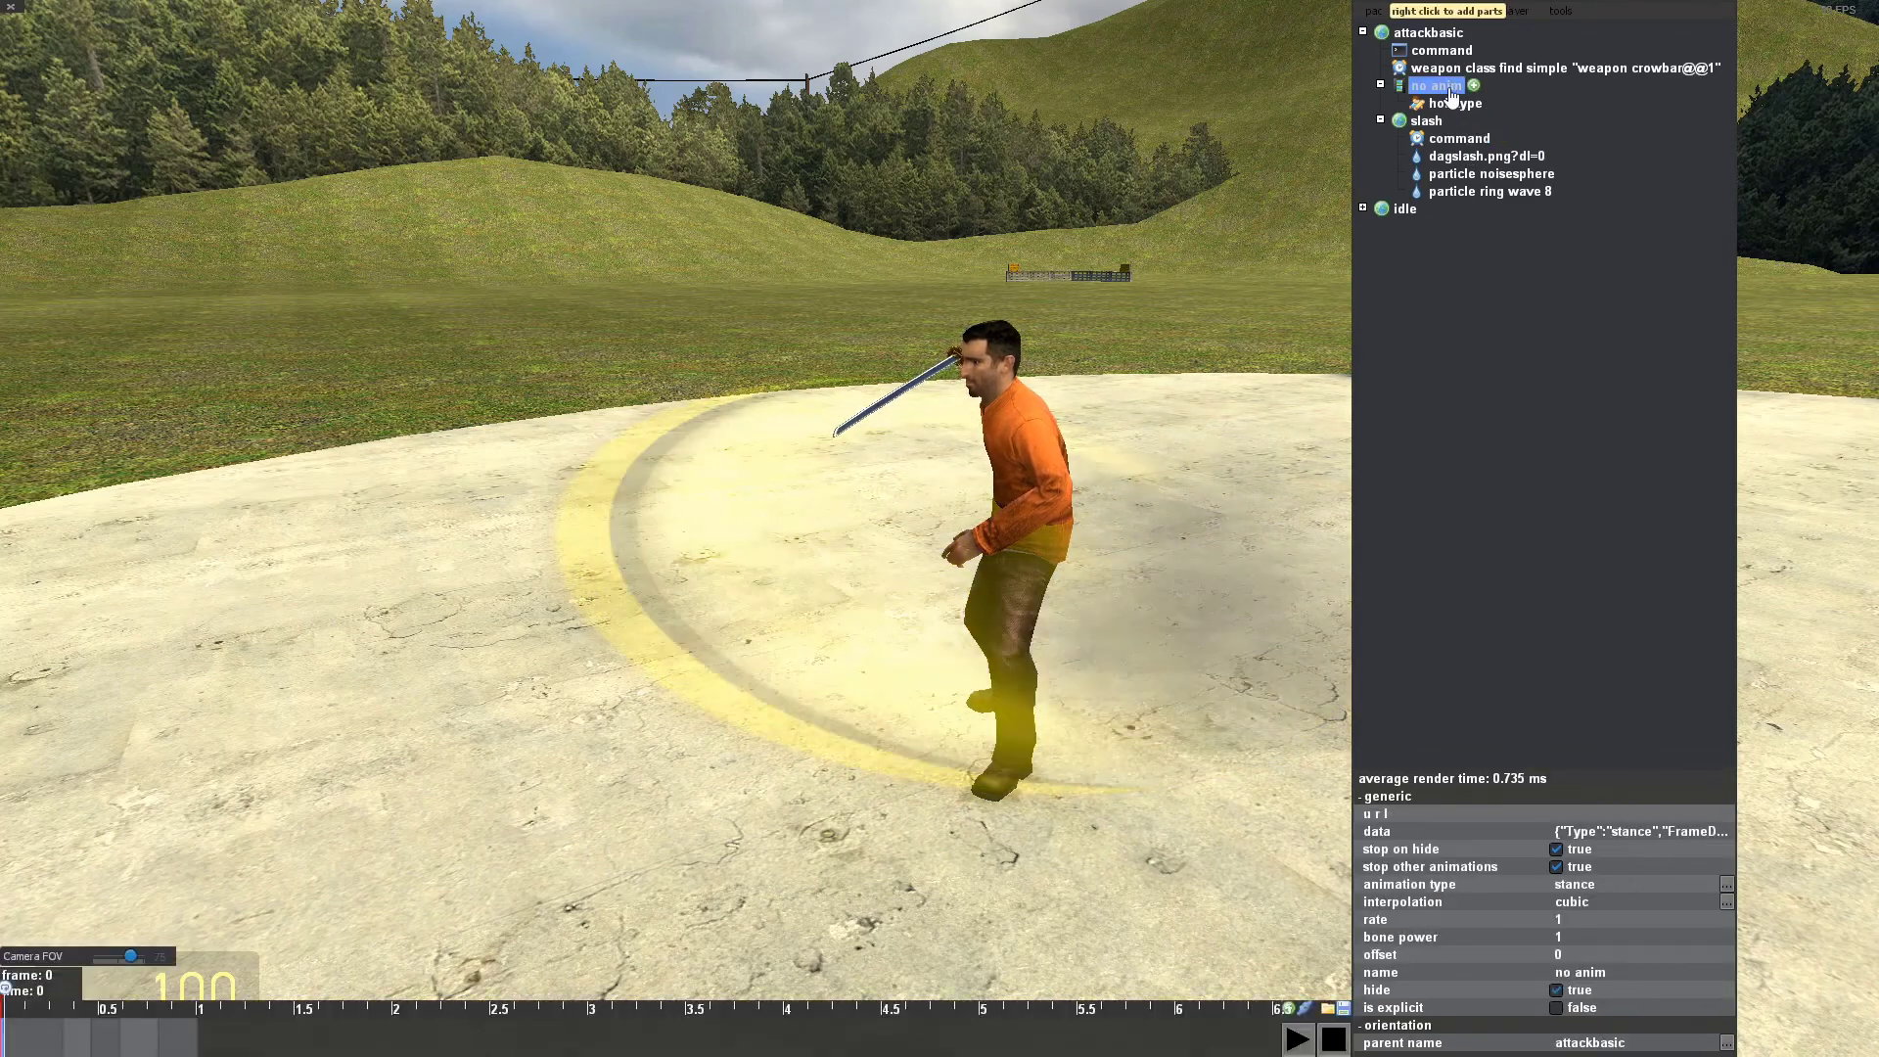
{"action": "left_click", "coordinate": [1479, 105]}
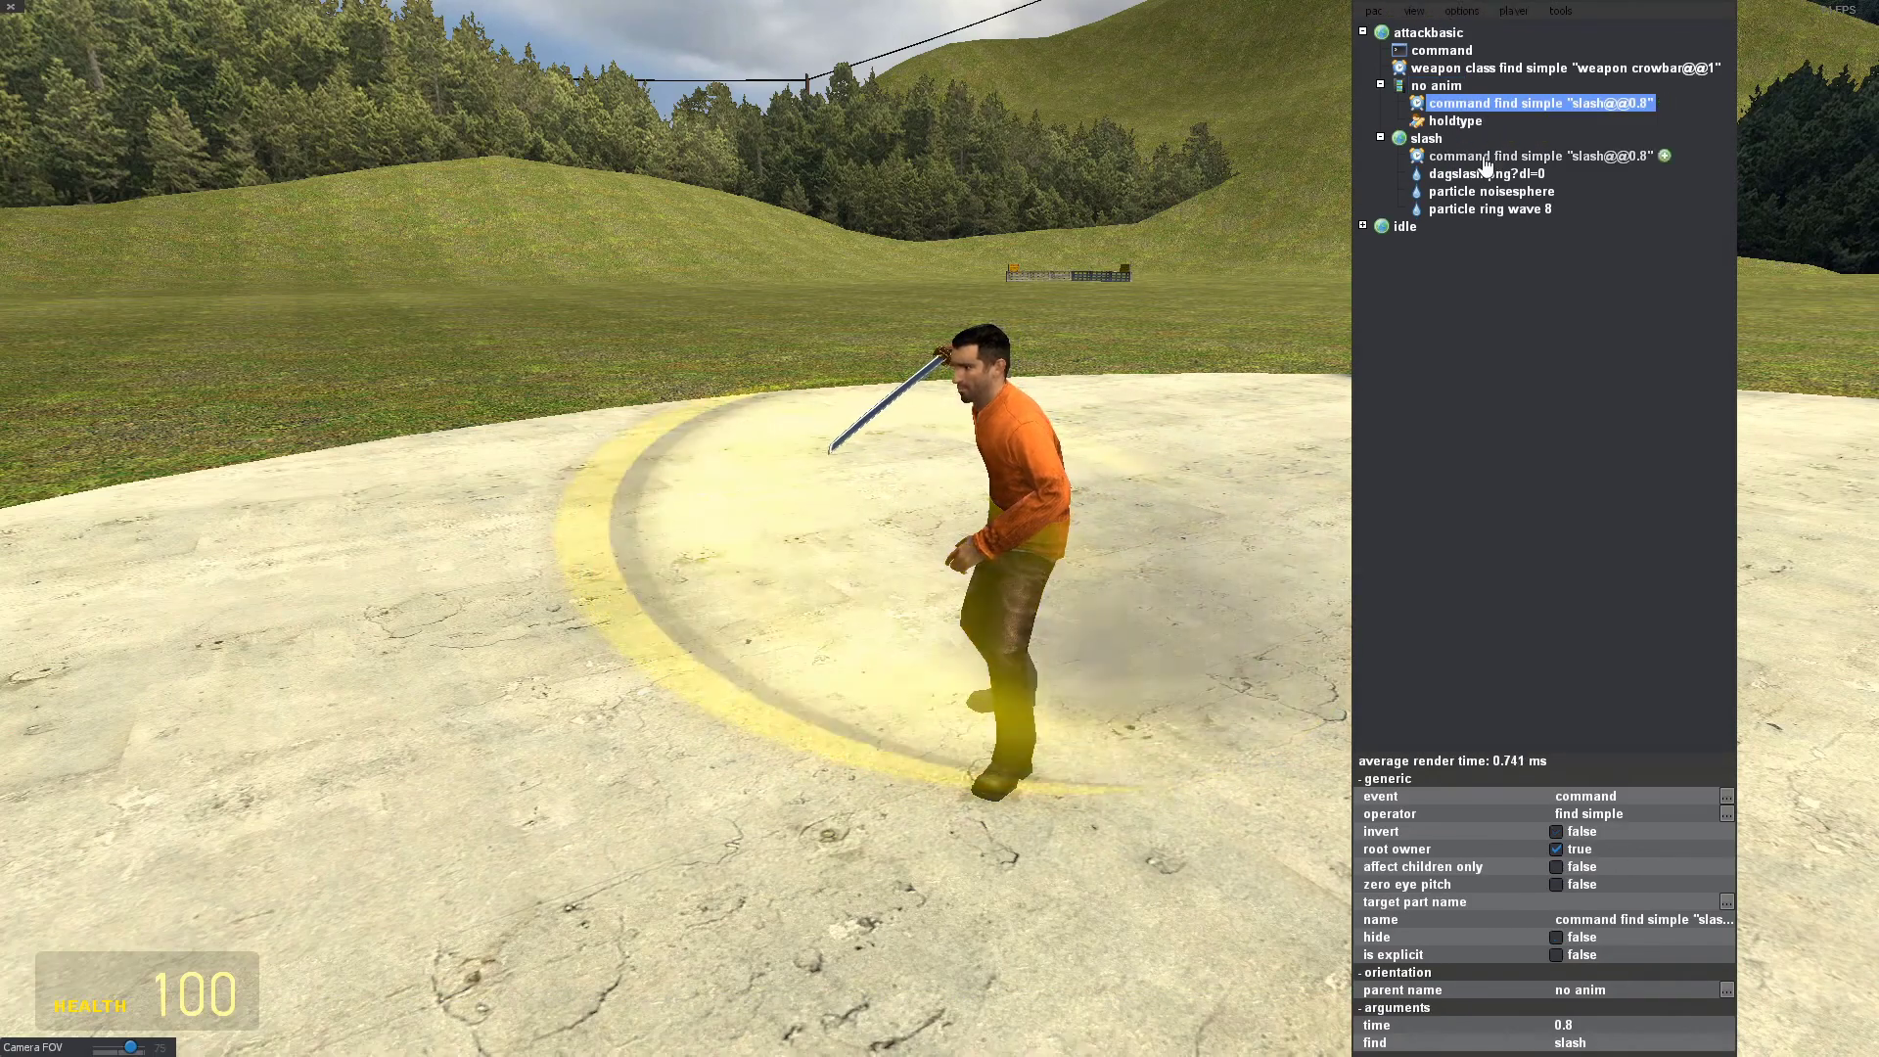
Add a button event to the attackbasic command part, set its button to "h" and enable invert.
{"action": "left_click", "coordinate": [1442, 51]}
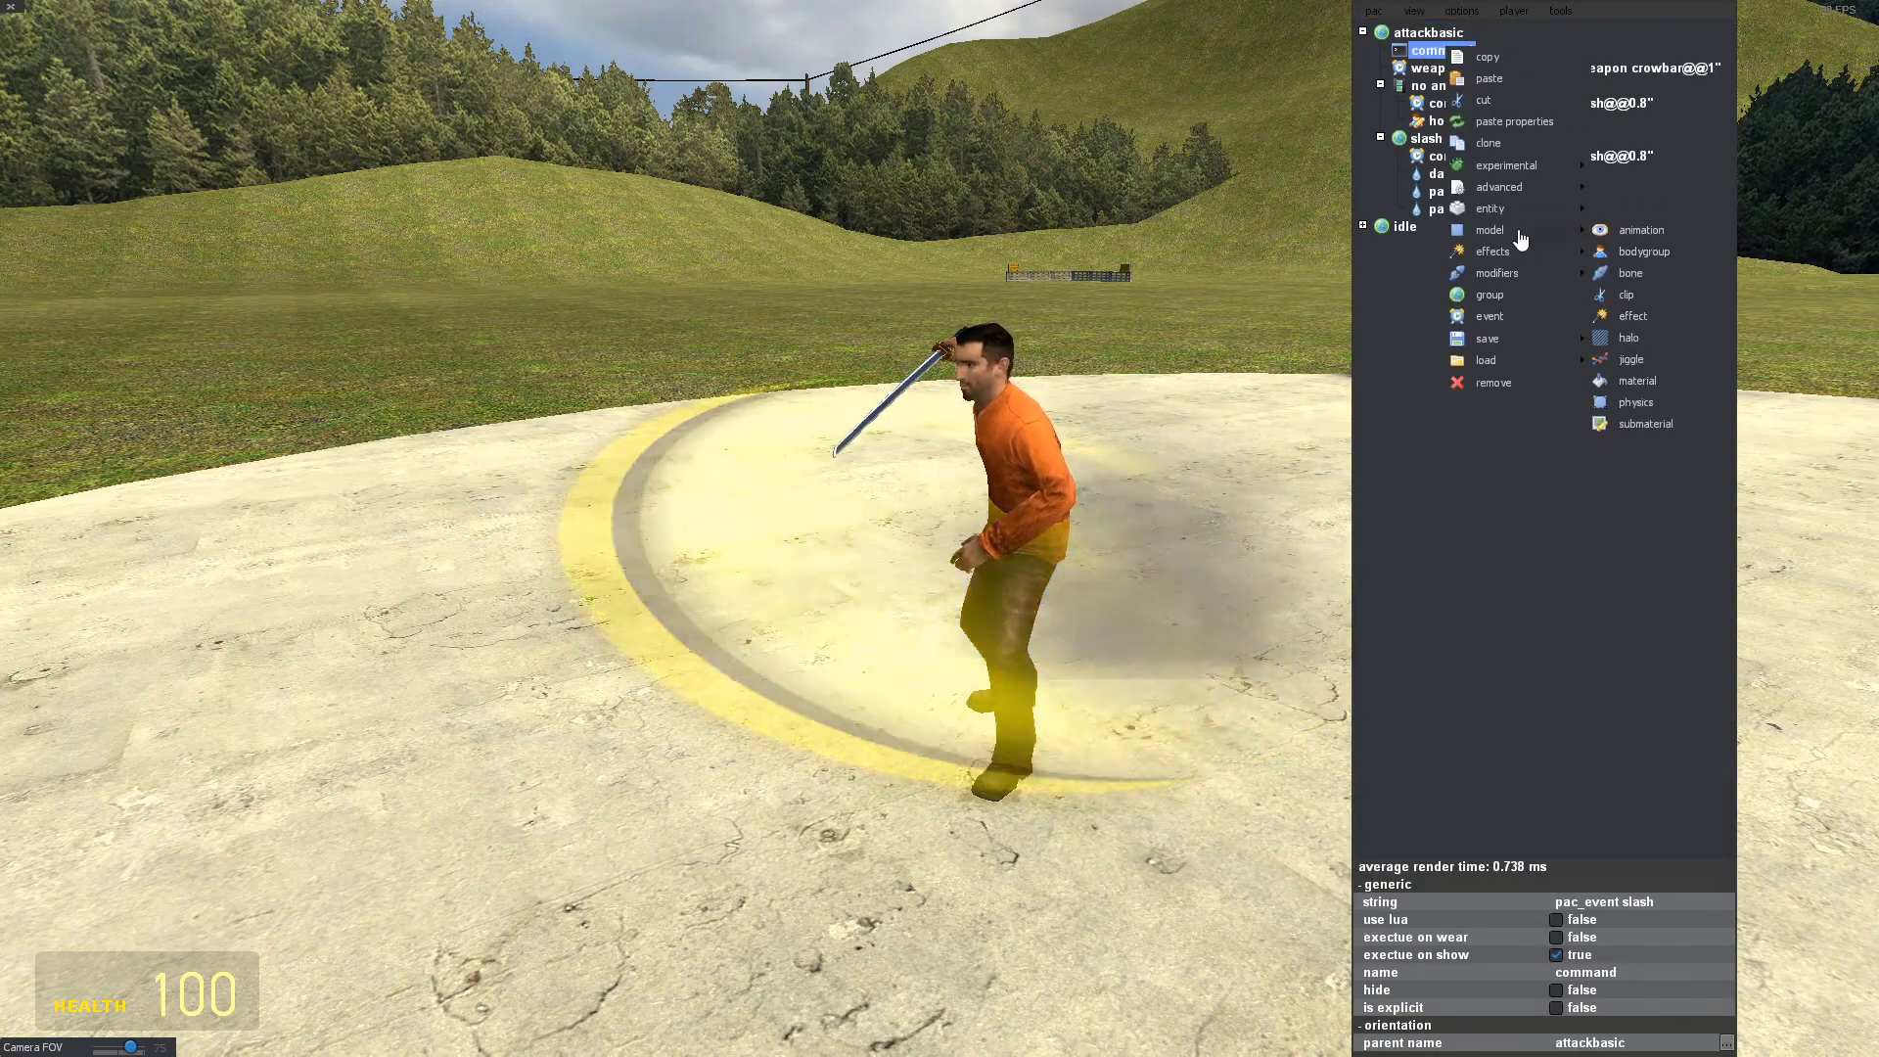
{"action": "left_click", "coordinate": [1489, 317]}
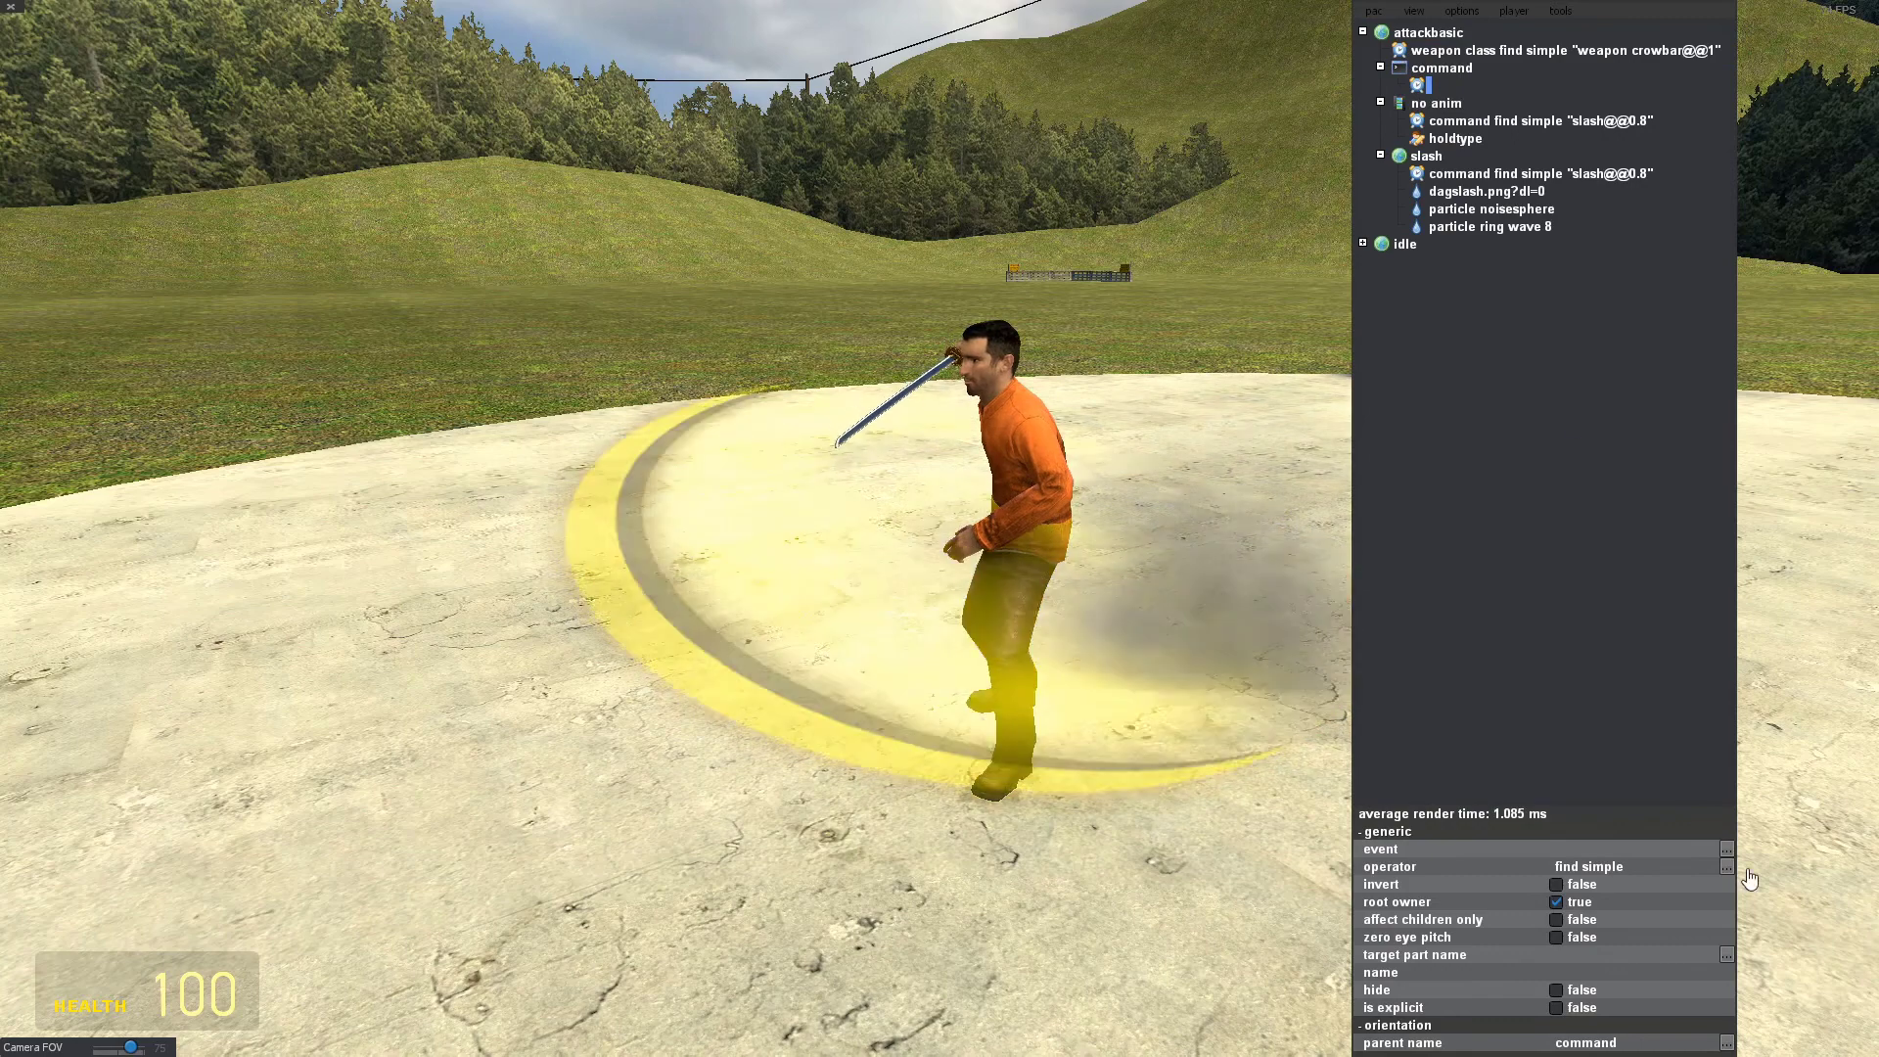
{"action": "left_click", "coordinate": [1726, 850]}
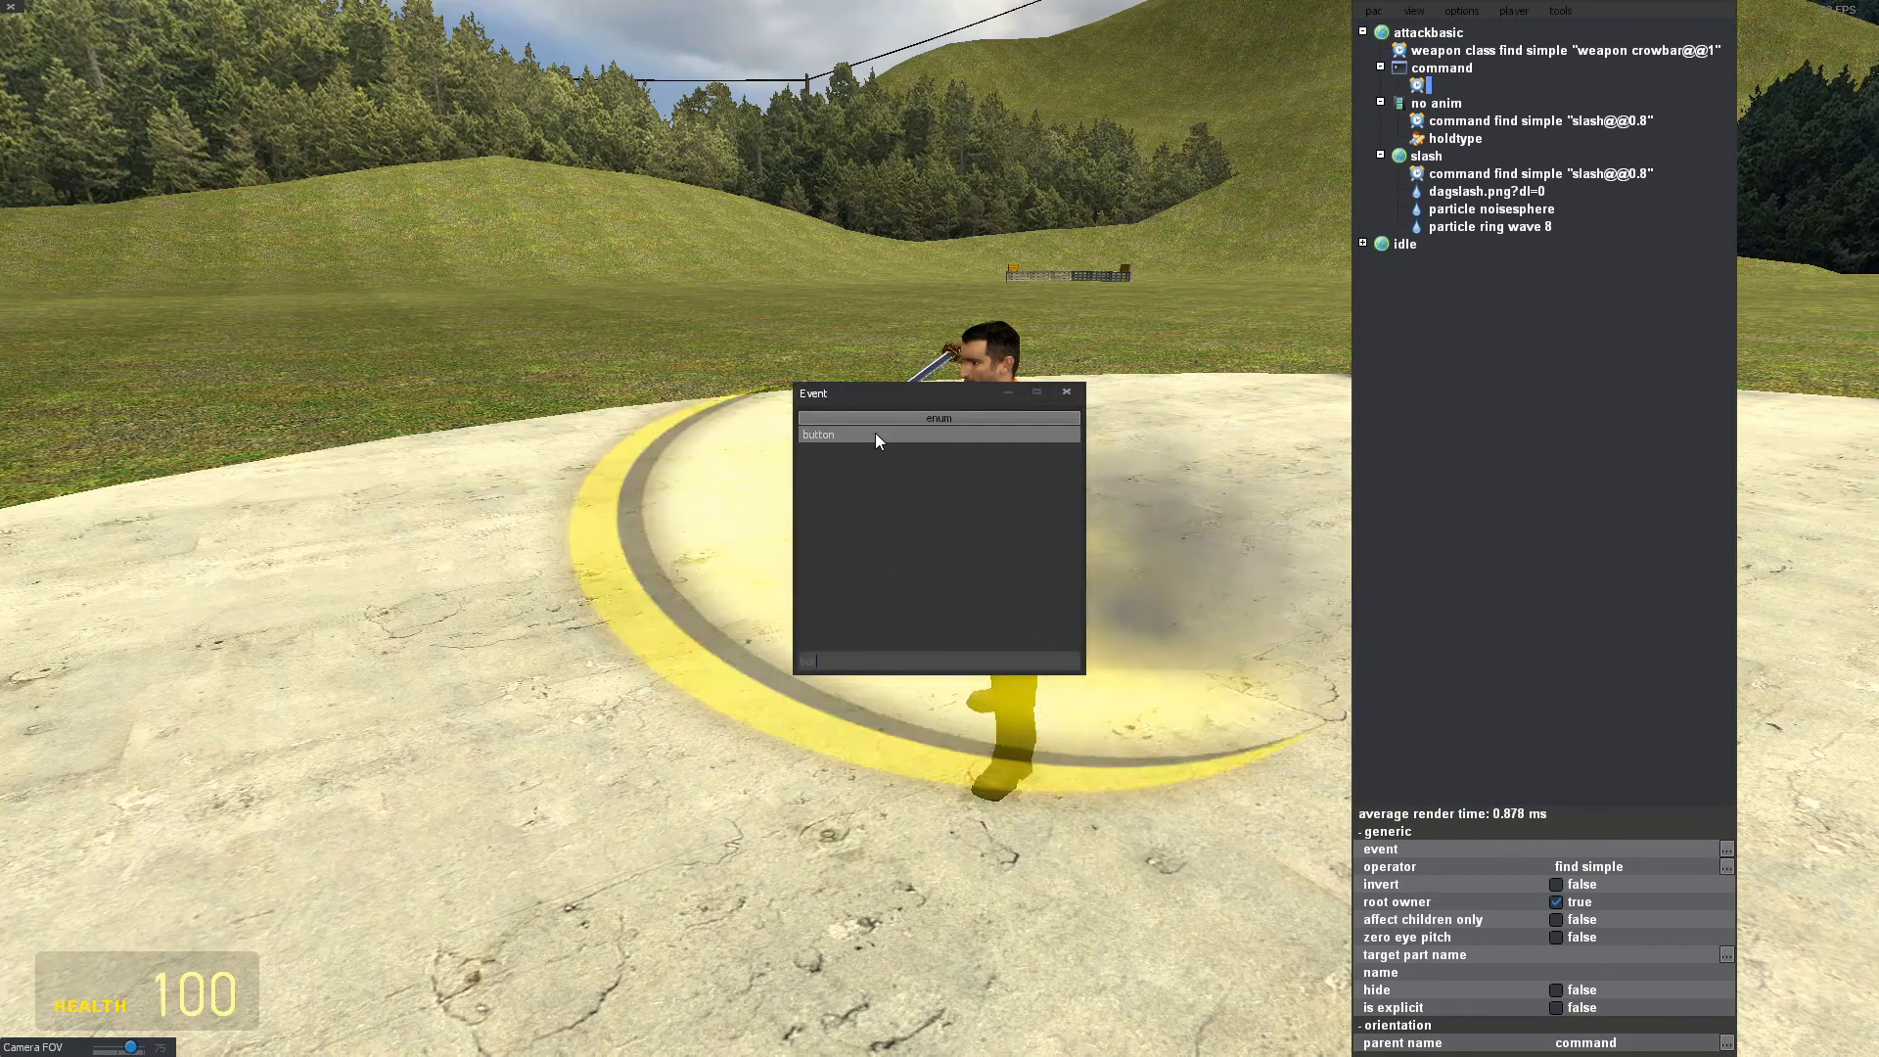
{"action": "left_click", "coordinate": [874, 433]}
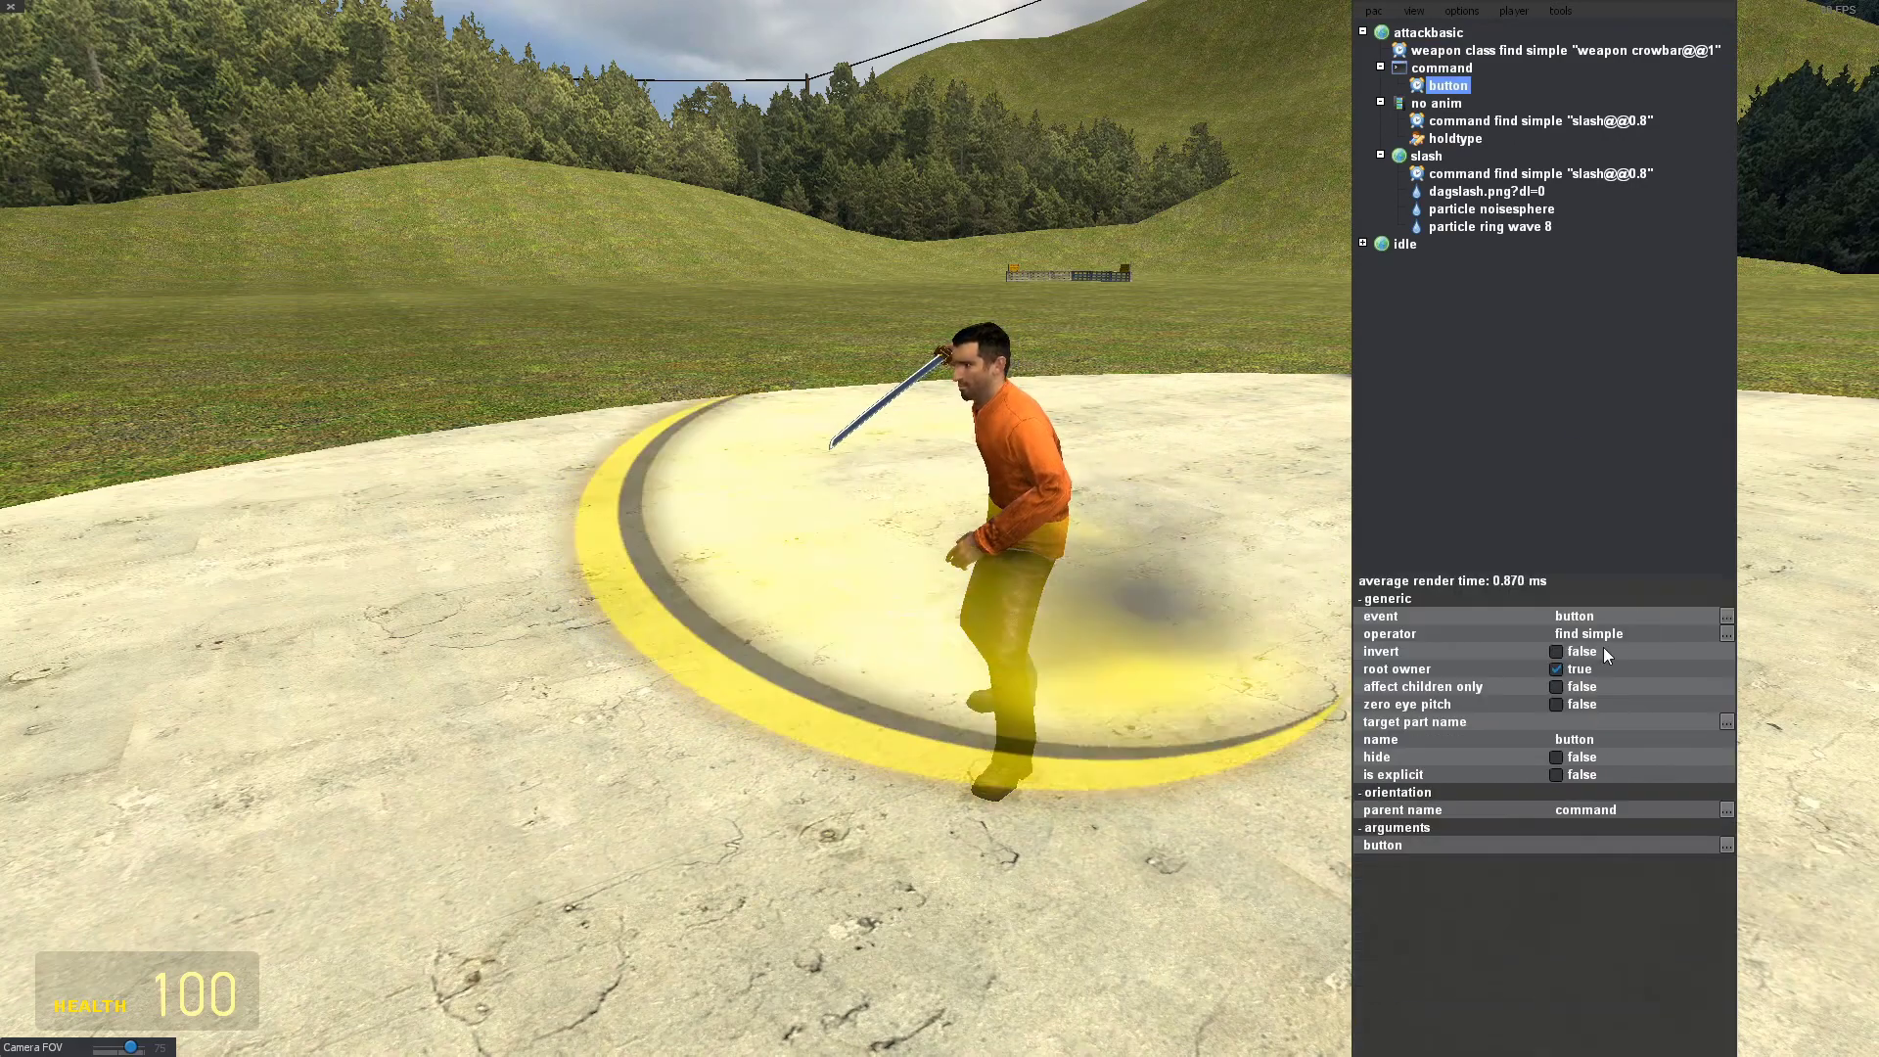
{"action": "left_click", "coordinate": [1599, 849]}
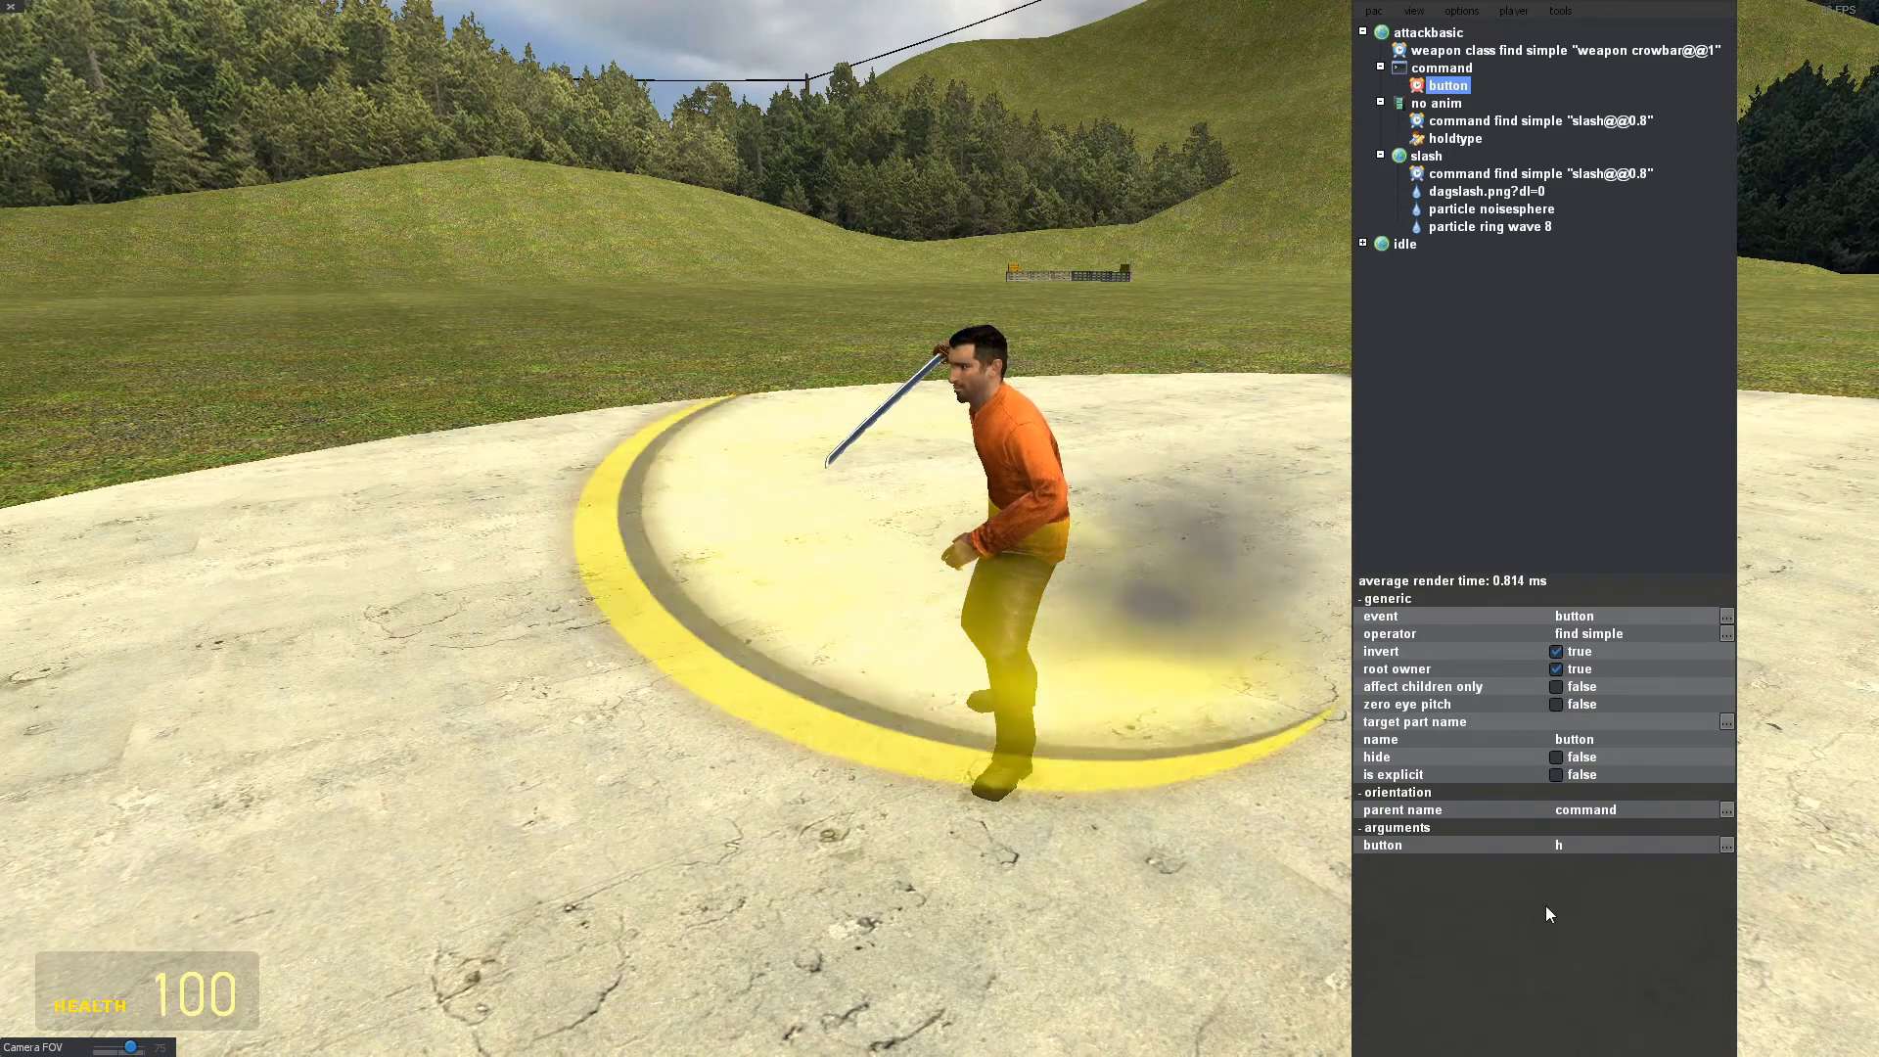
Enable invert on the slash command events in both the no anim part and the slash group.
{"action": "left_click", "coordinate": [1528, 176]}
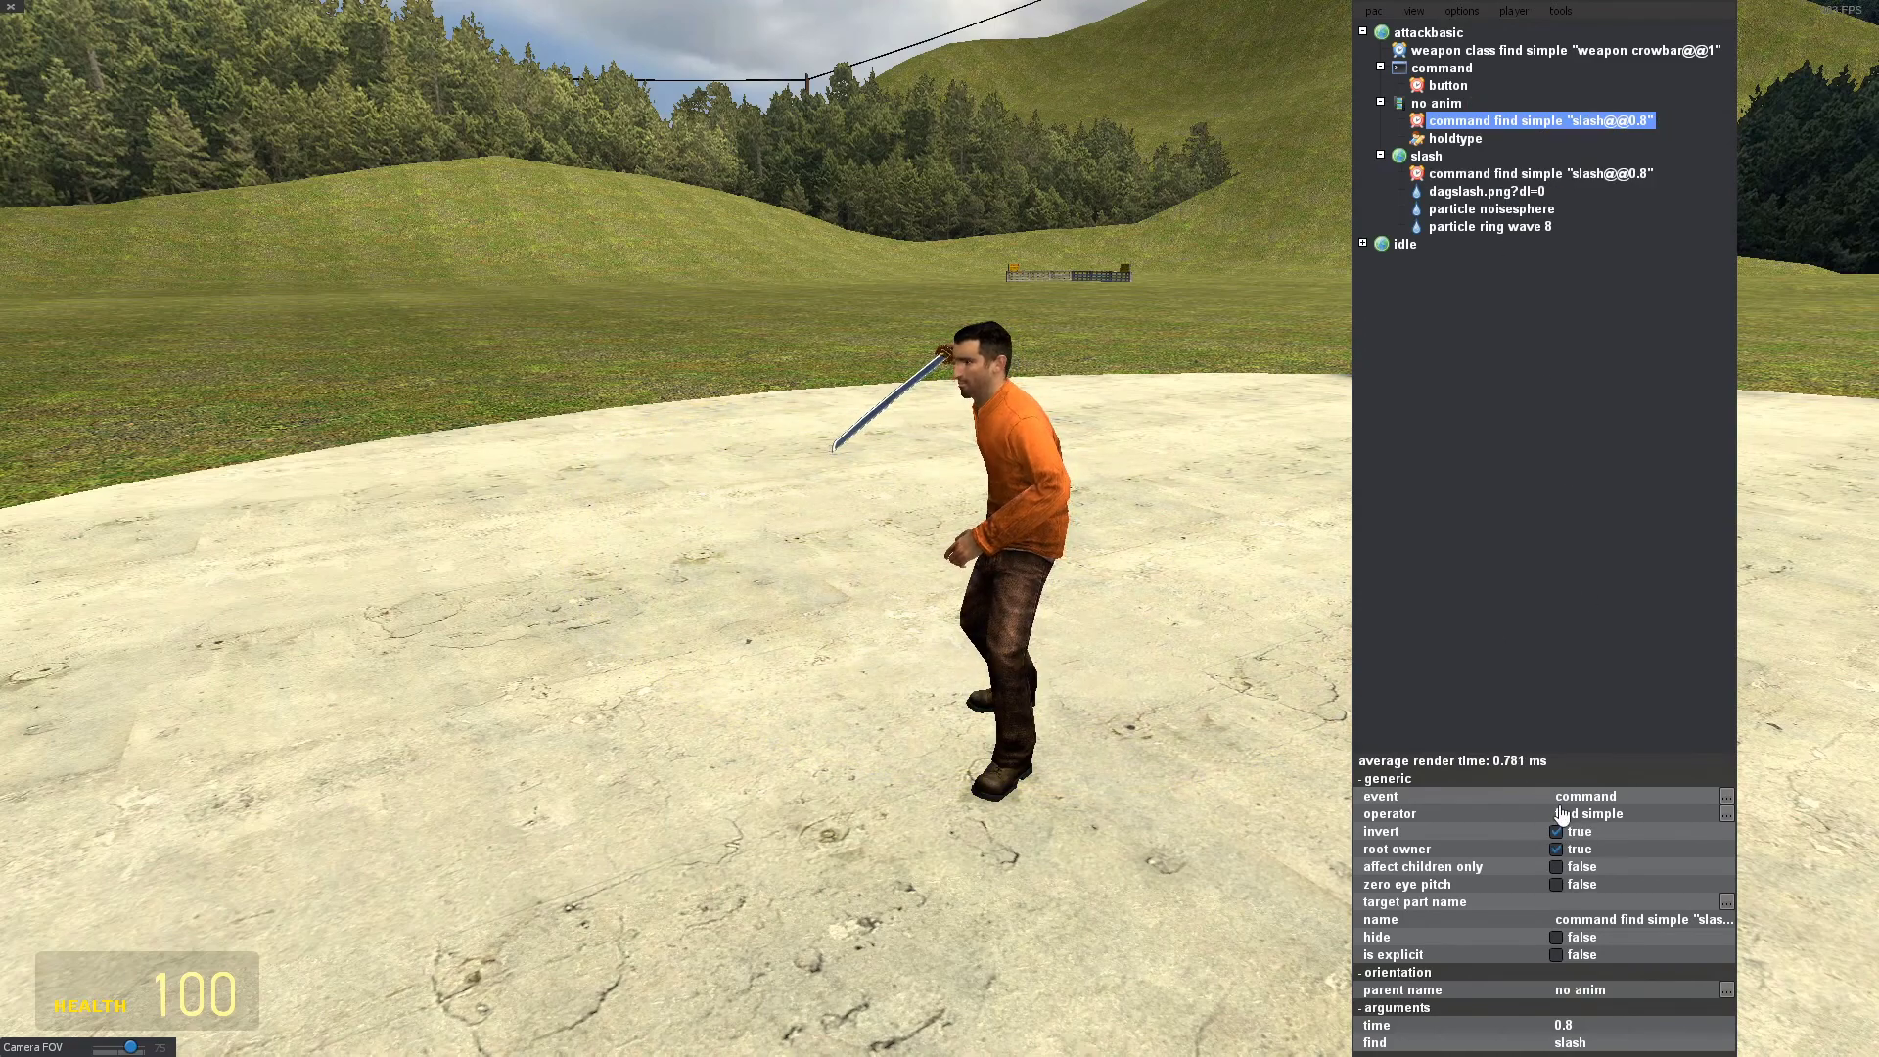
{"action": "key", "text": "w"}
{"action": "key", "text": "s"}
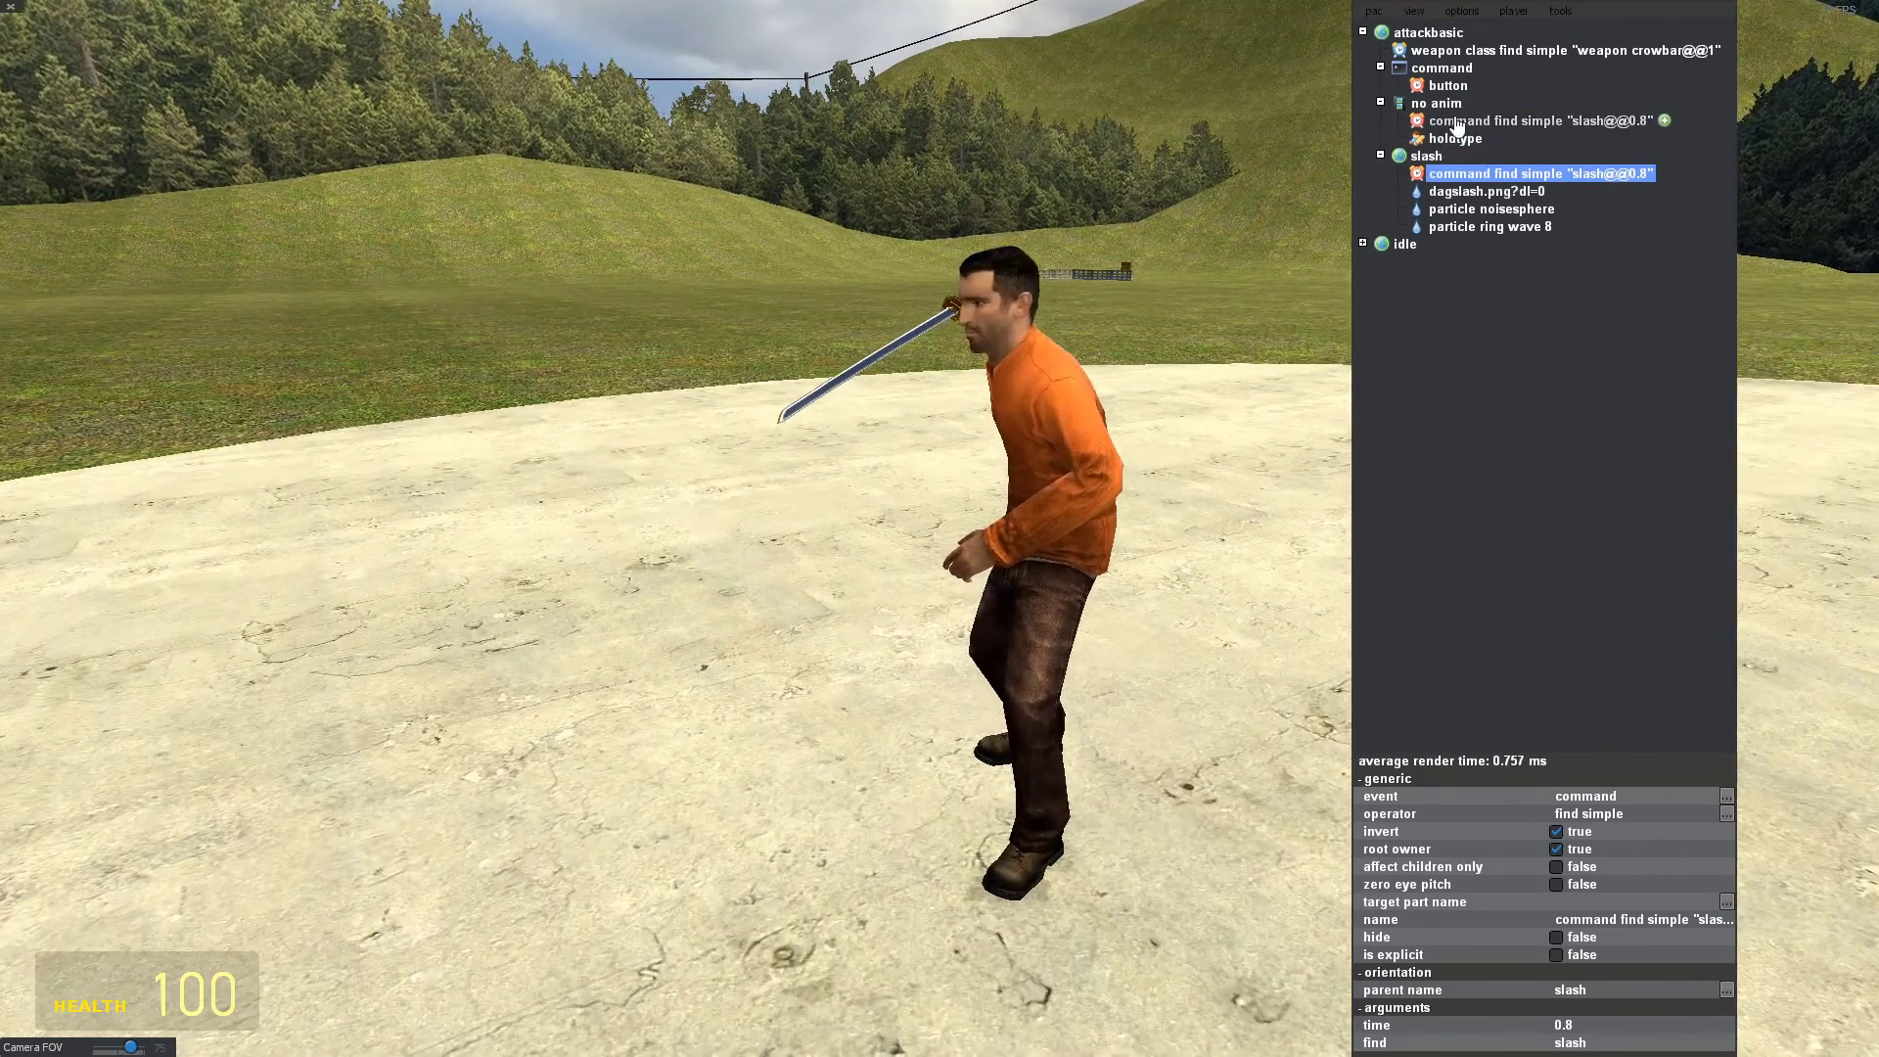
Review the button event and test the triggered slash attack in game, viewing the character from several angles.
{"action": "left_click", "coordinate": [1453, 89]}
{"action": "left_click", "coordinate": [1448, 71]}
{"action": "left_click", "coordinate": [1452, 88]}
{"action": "key", "text": "s"}
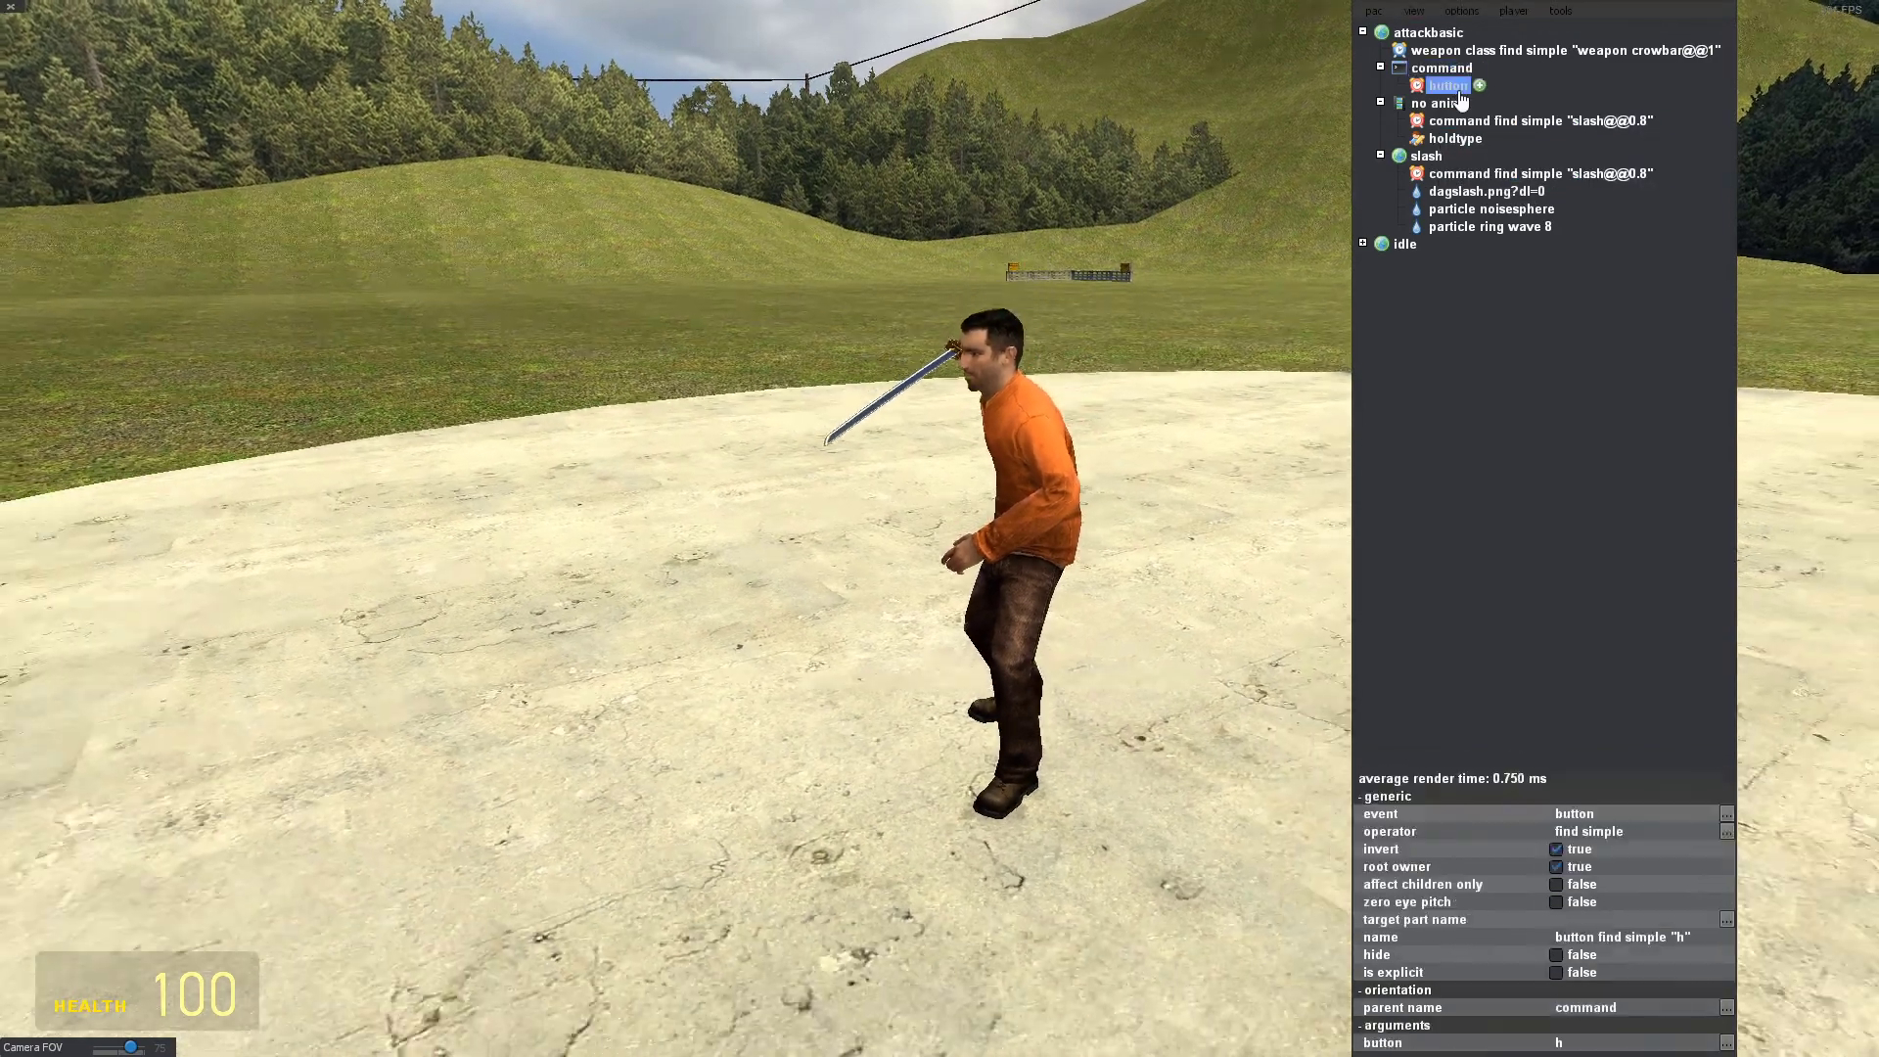
{"action": "key", "text": "ctrl+e"}
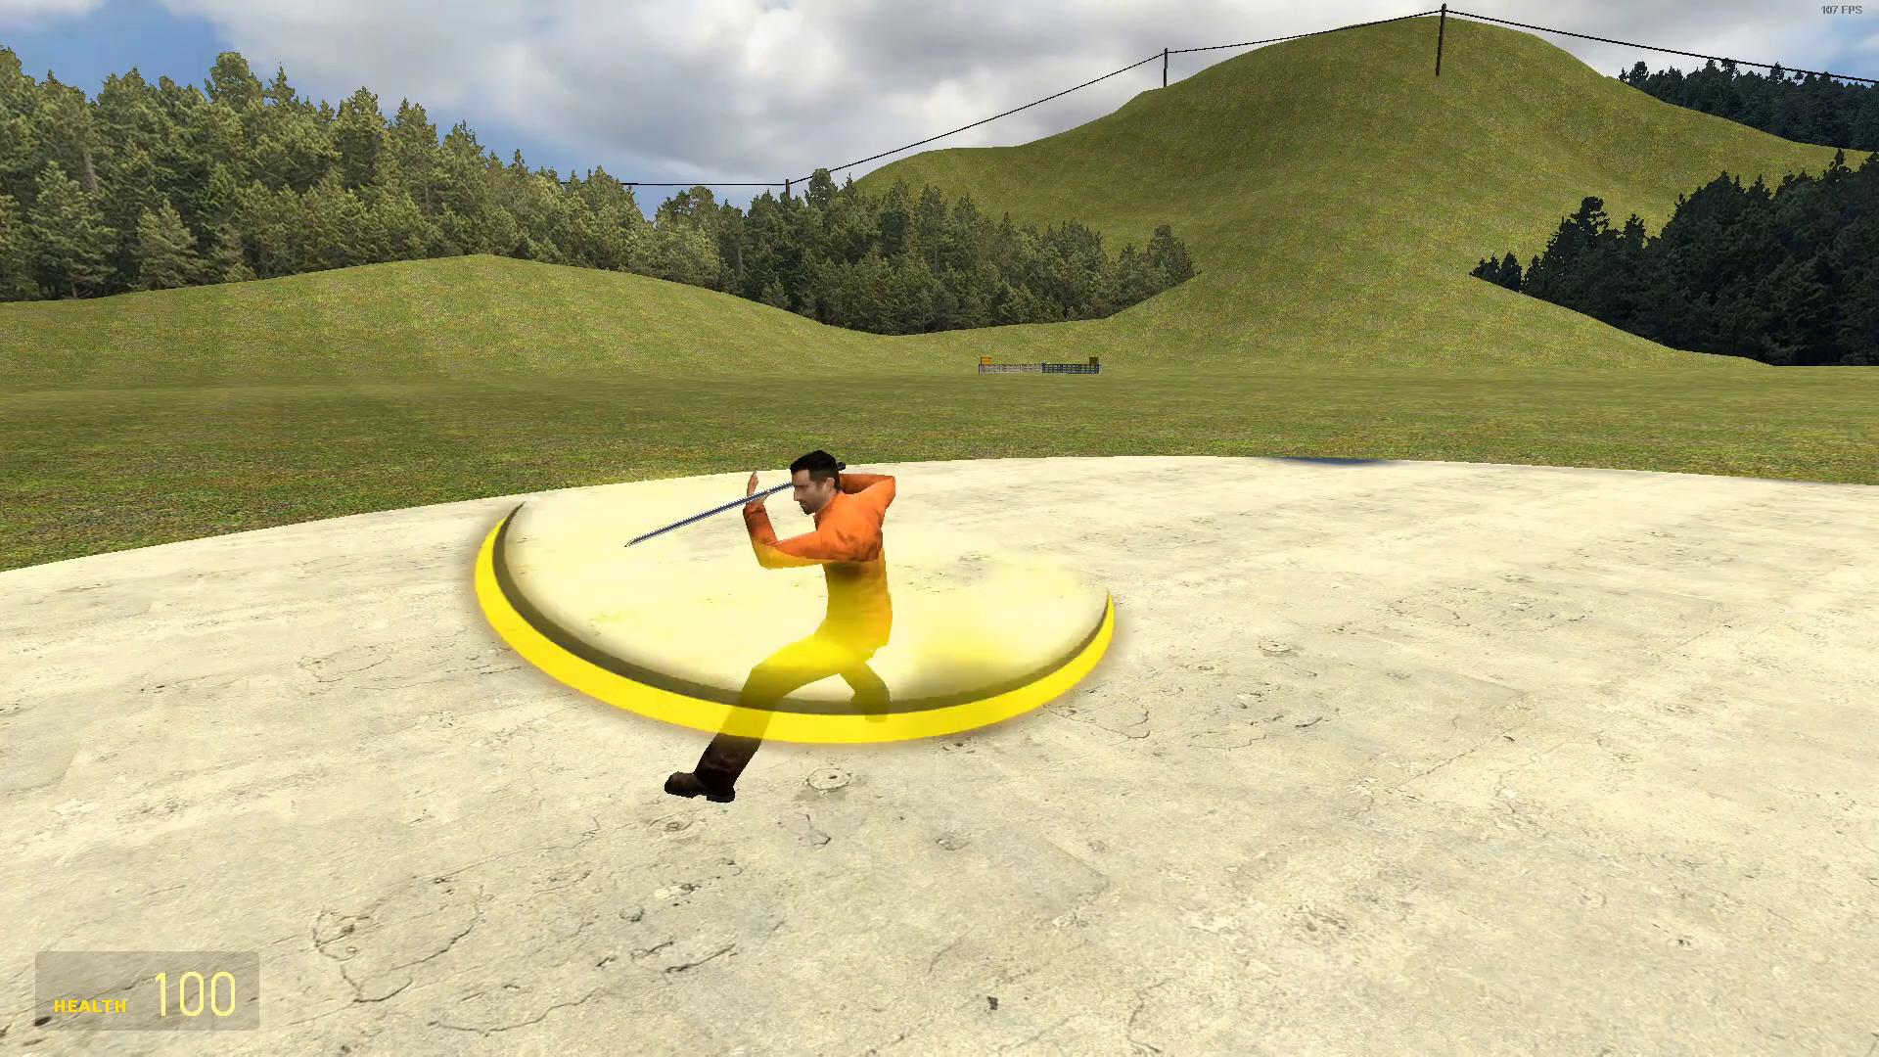
{"action": "key", "text": "ctrl+e"}
{"action": "left_click_drag", "start_coordinate": [607, 528], "coordinate": [626, 651]}
{"action": "key", "text": "ctrl+e"}
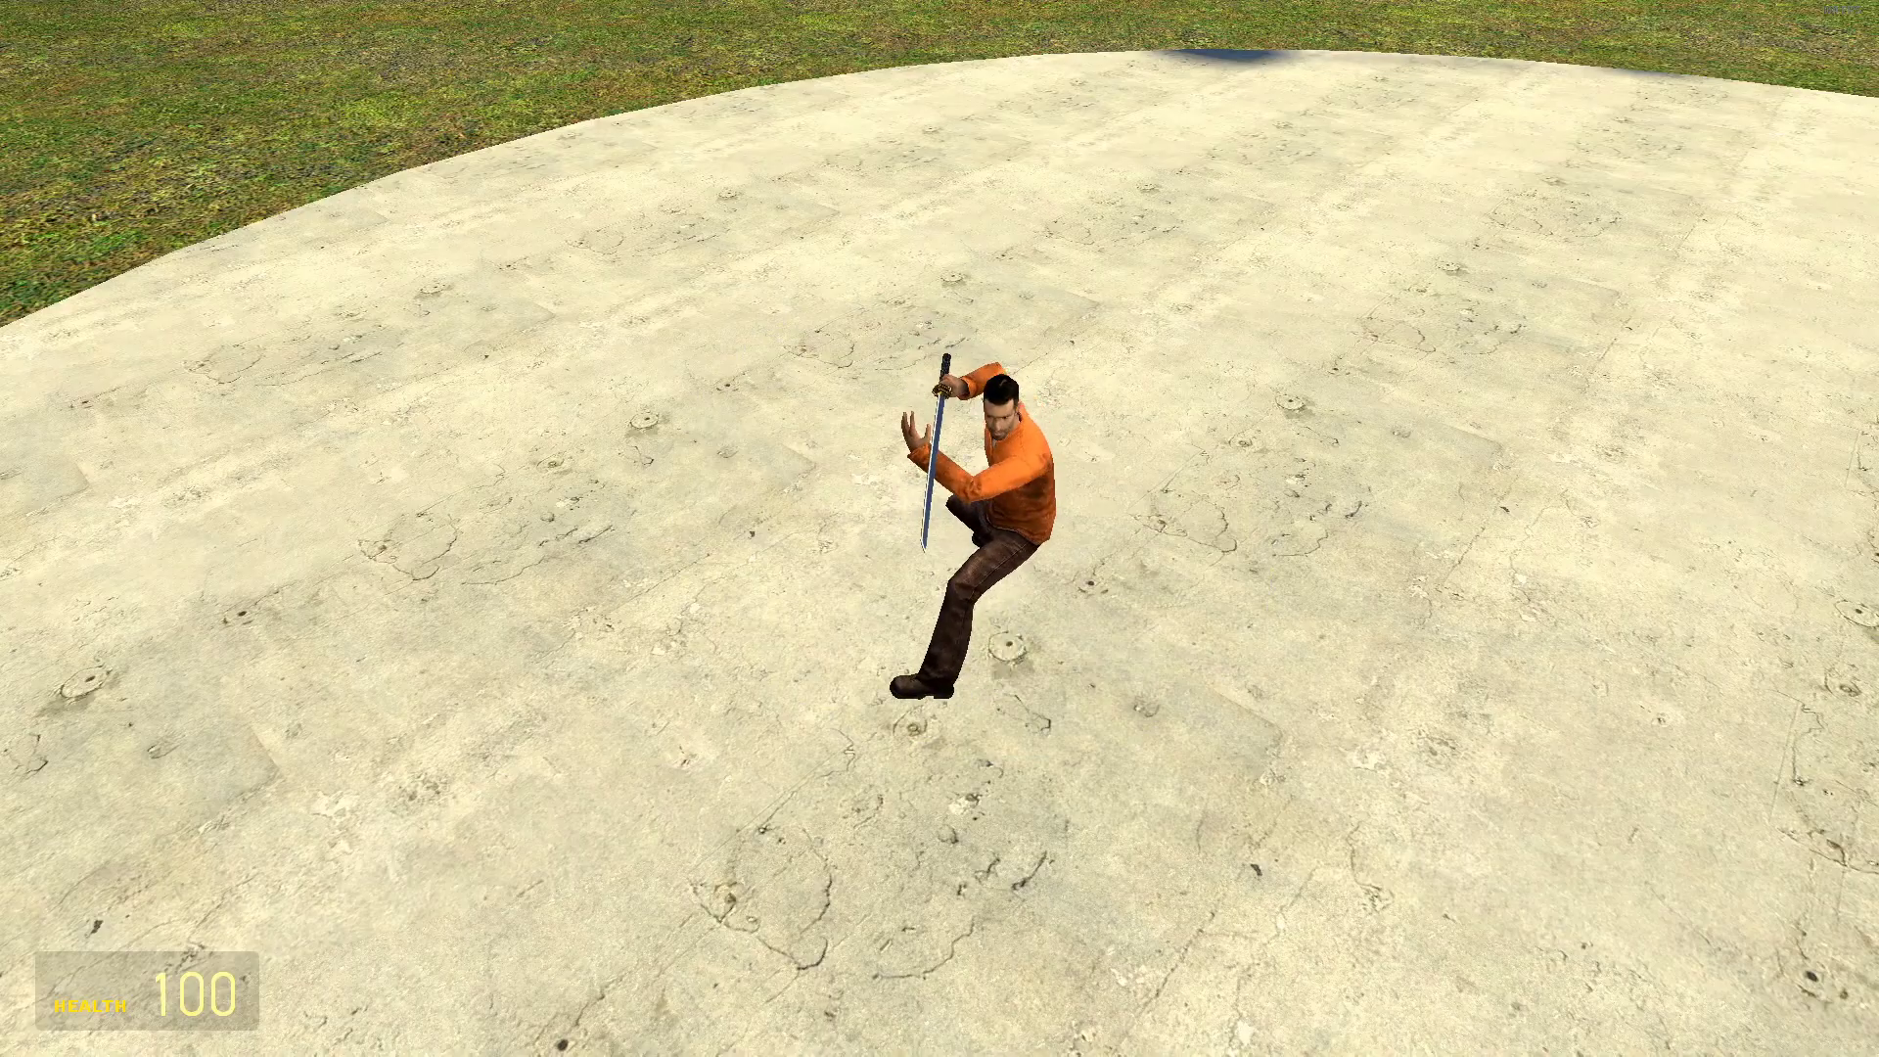
{"action": "key", "text": "ctrl+e"}
{"action": "key", "text": "w"}
{"action": "left_click_drag", "start_coordinate": [822, 596], "coordinate": [790, 503]}
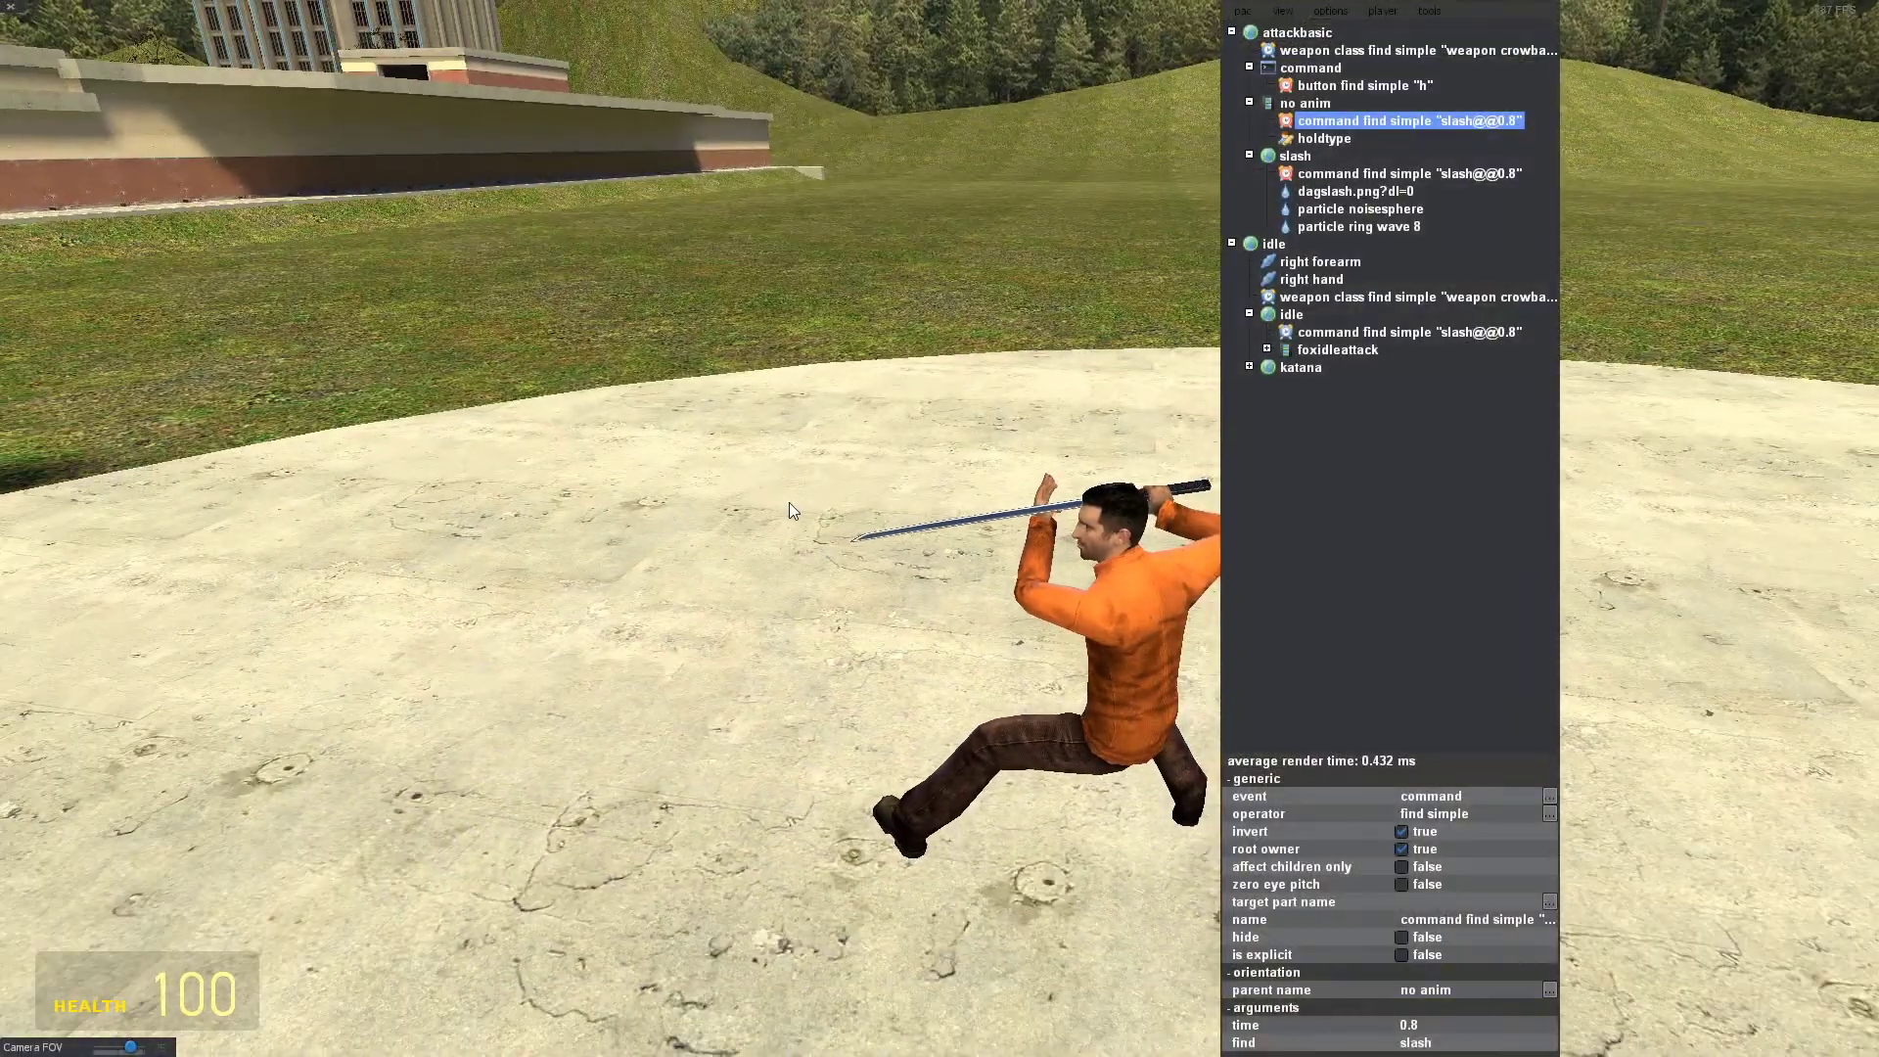
{"action": "key", "text": "ctrl+e"}
{"action": "key", "text": "h"}
{"action": "key", "text": "ctrl+e"}
{"action": "key", "text": "w"}
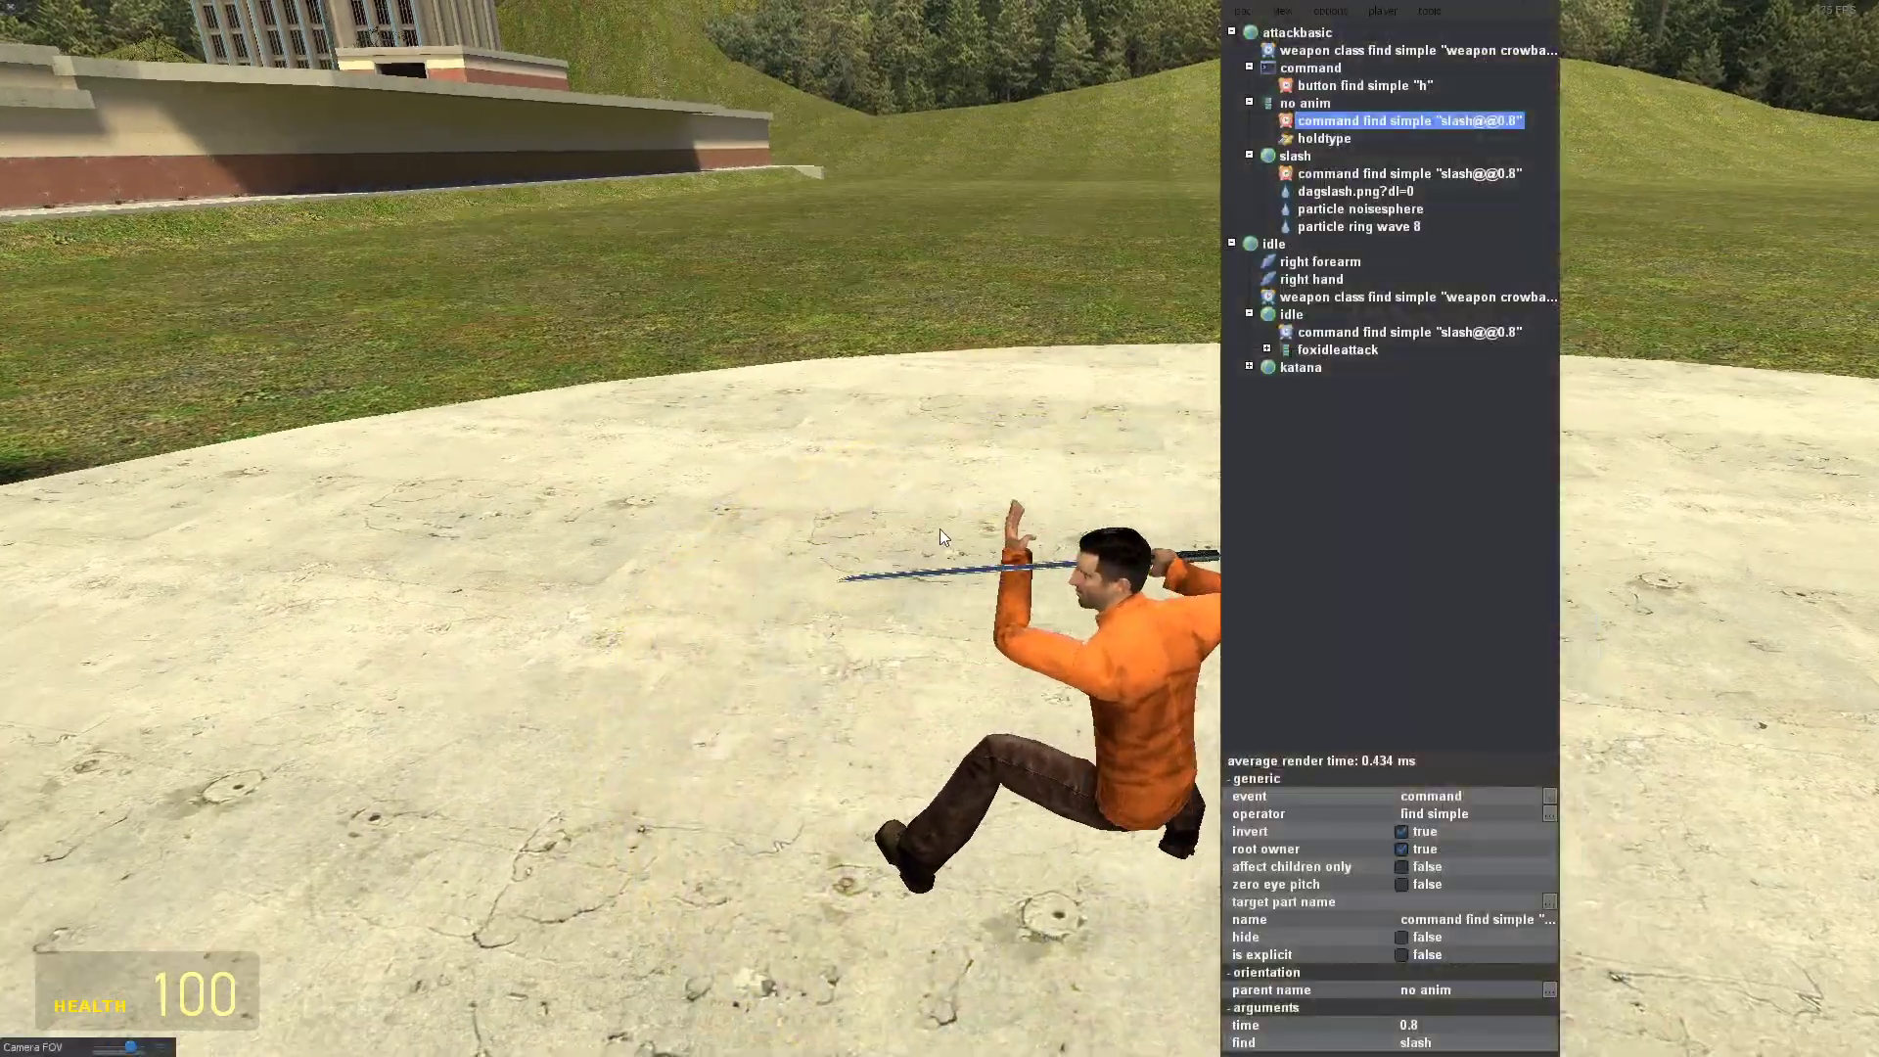
{"action": "left_click_drag", "start_coordinate": [940, 529], "coordinate": [1069, 536]}
{"action": "key", "text": "s"}
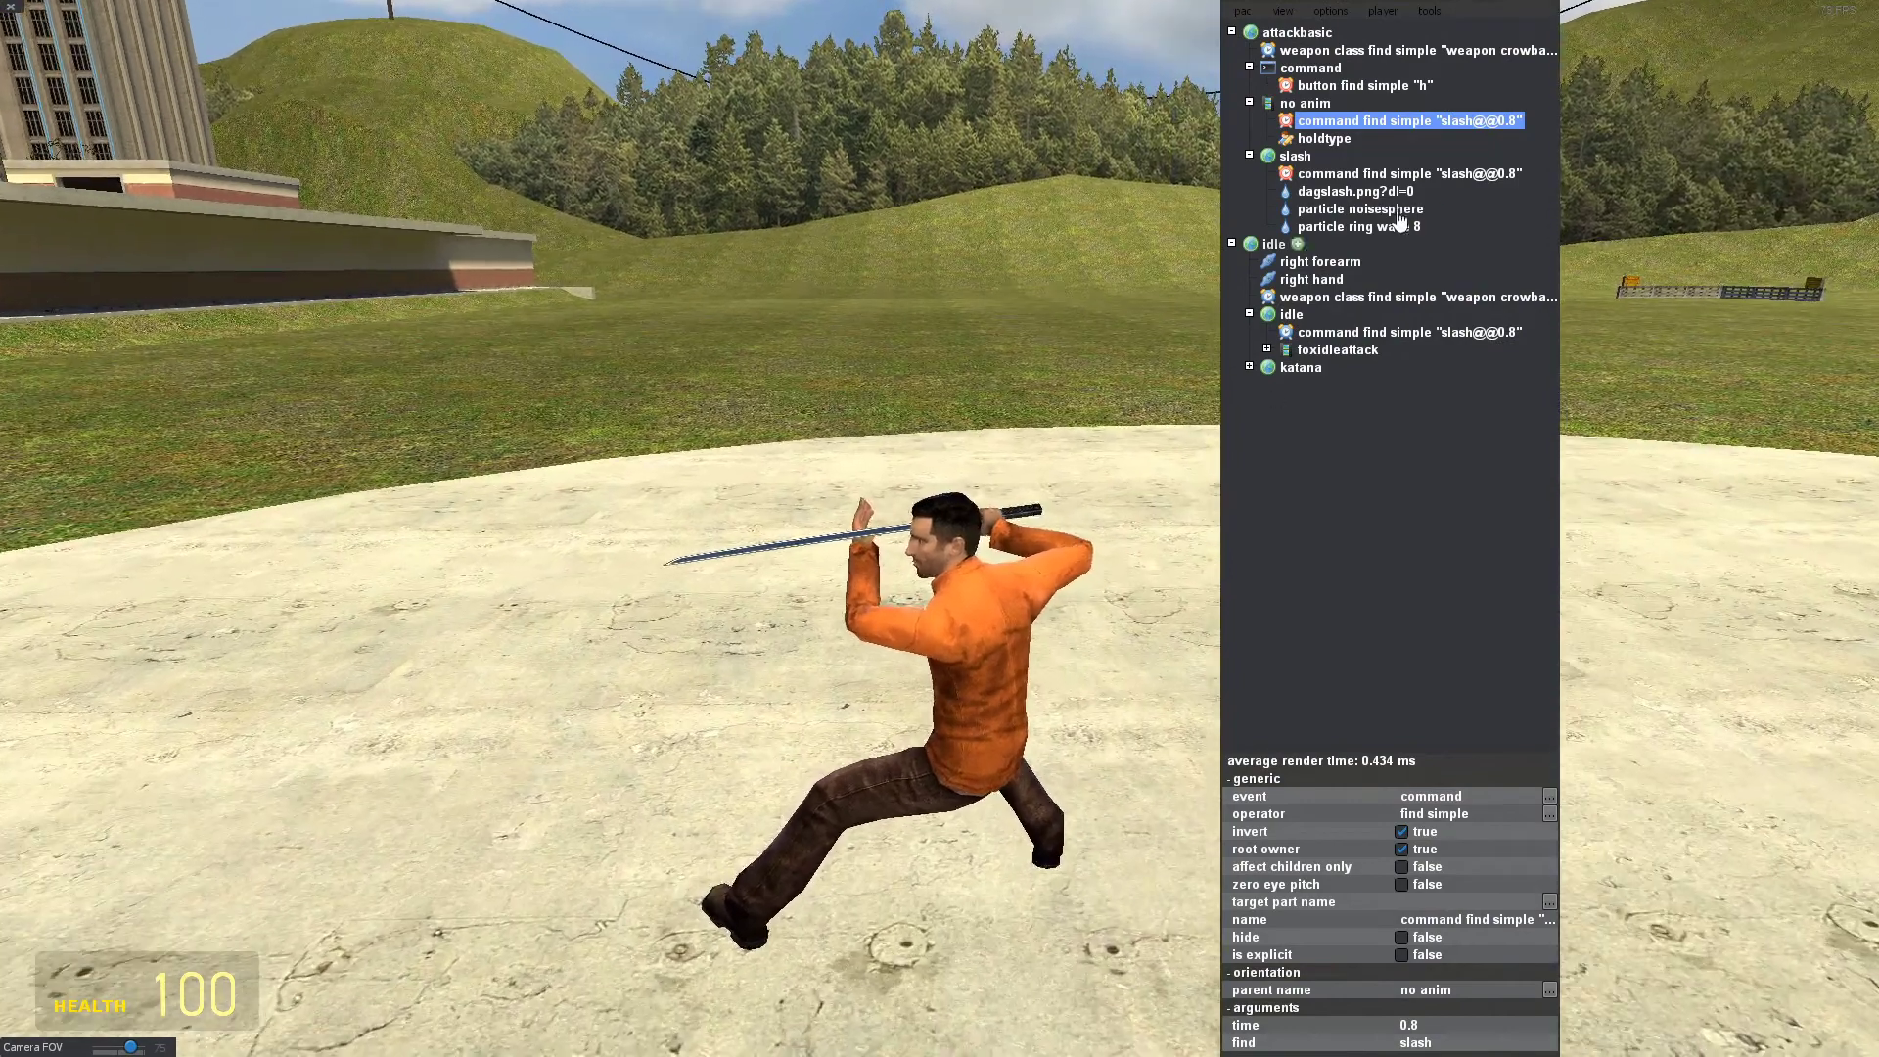
Add a timerx event to the slash group.
{"action": "left_click", "coordinate": [1295, 157]}
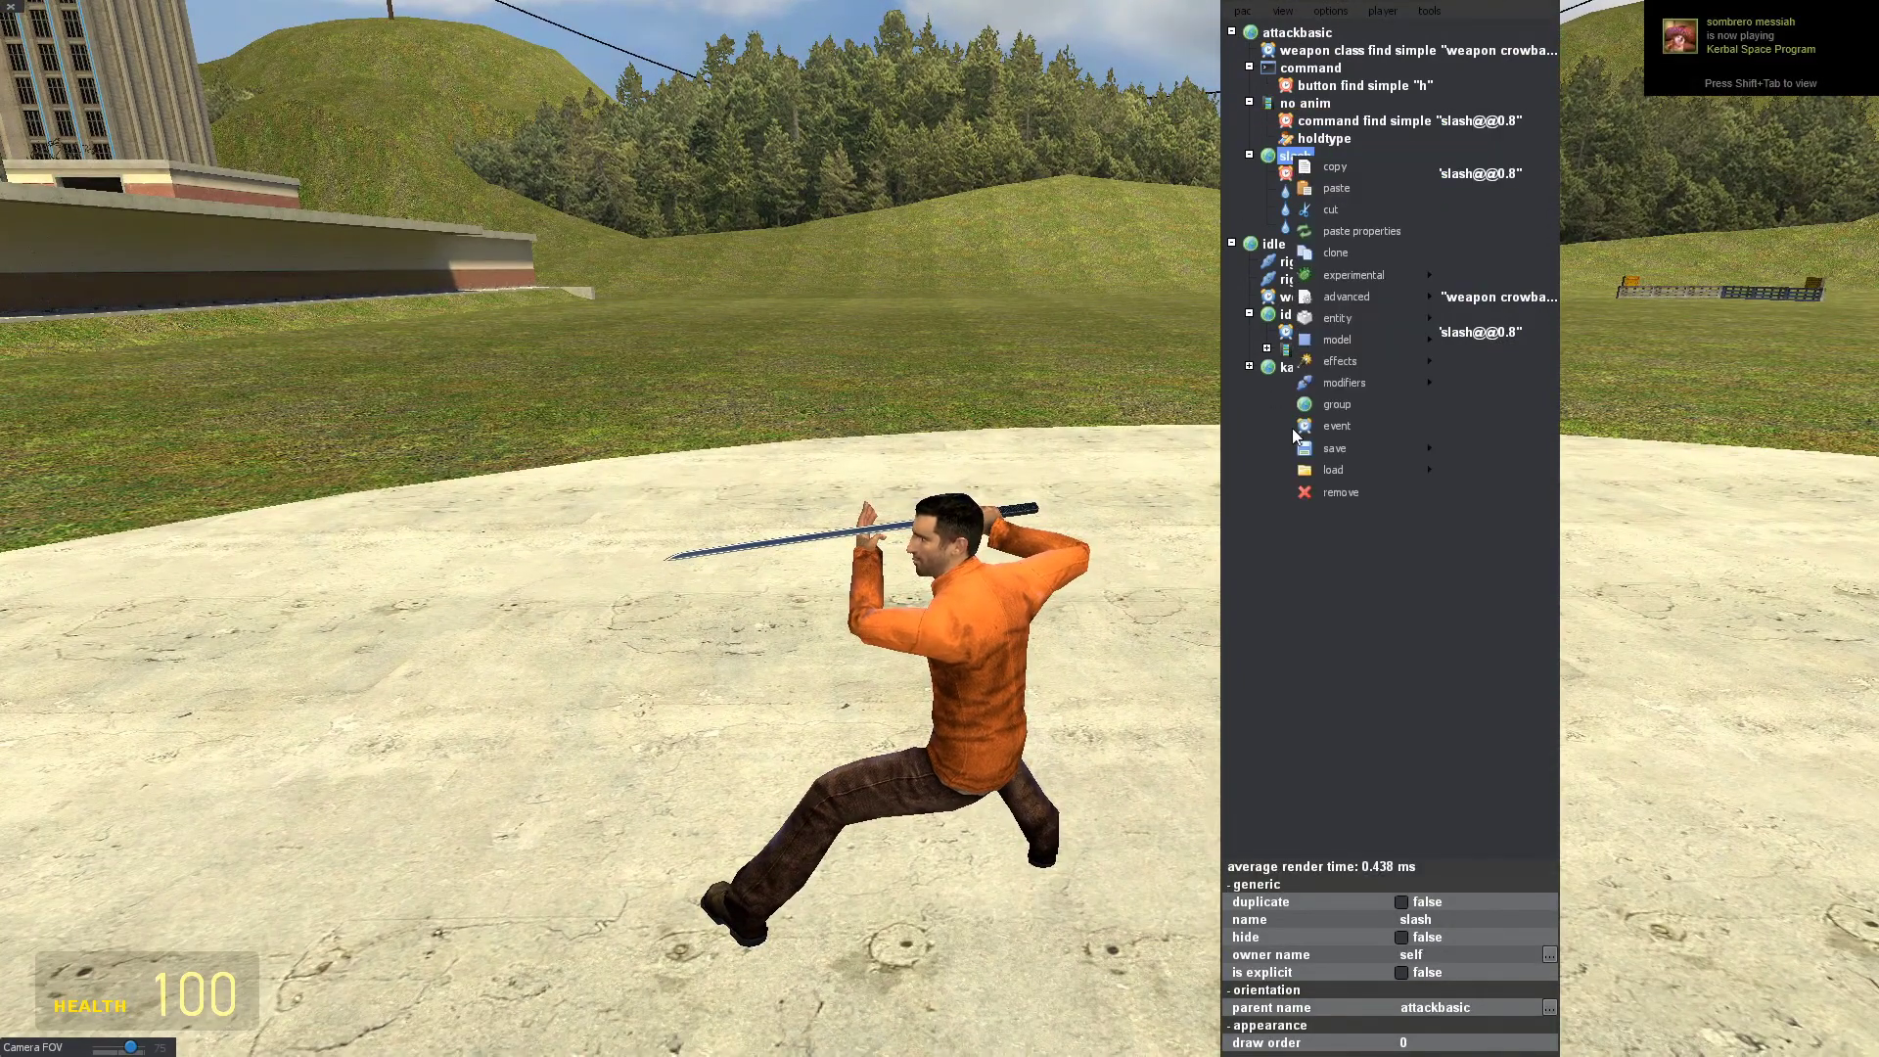
{"action": "left_click", "coordinate": [1302, 427]}
{"action": "left_click", "coordinate": [1548, 850]}
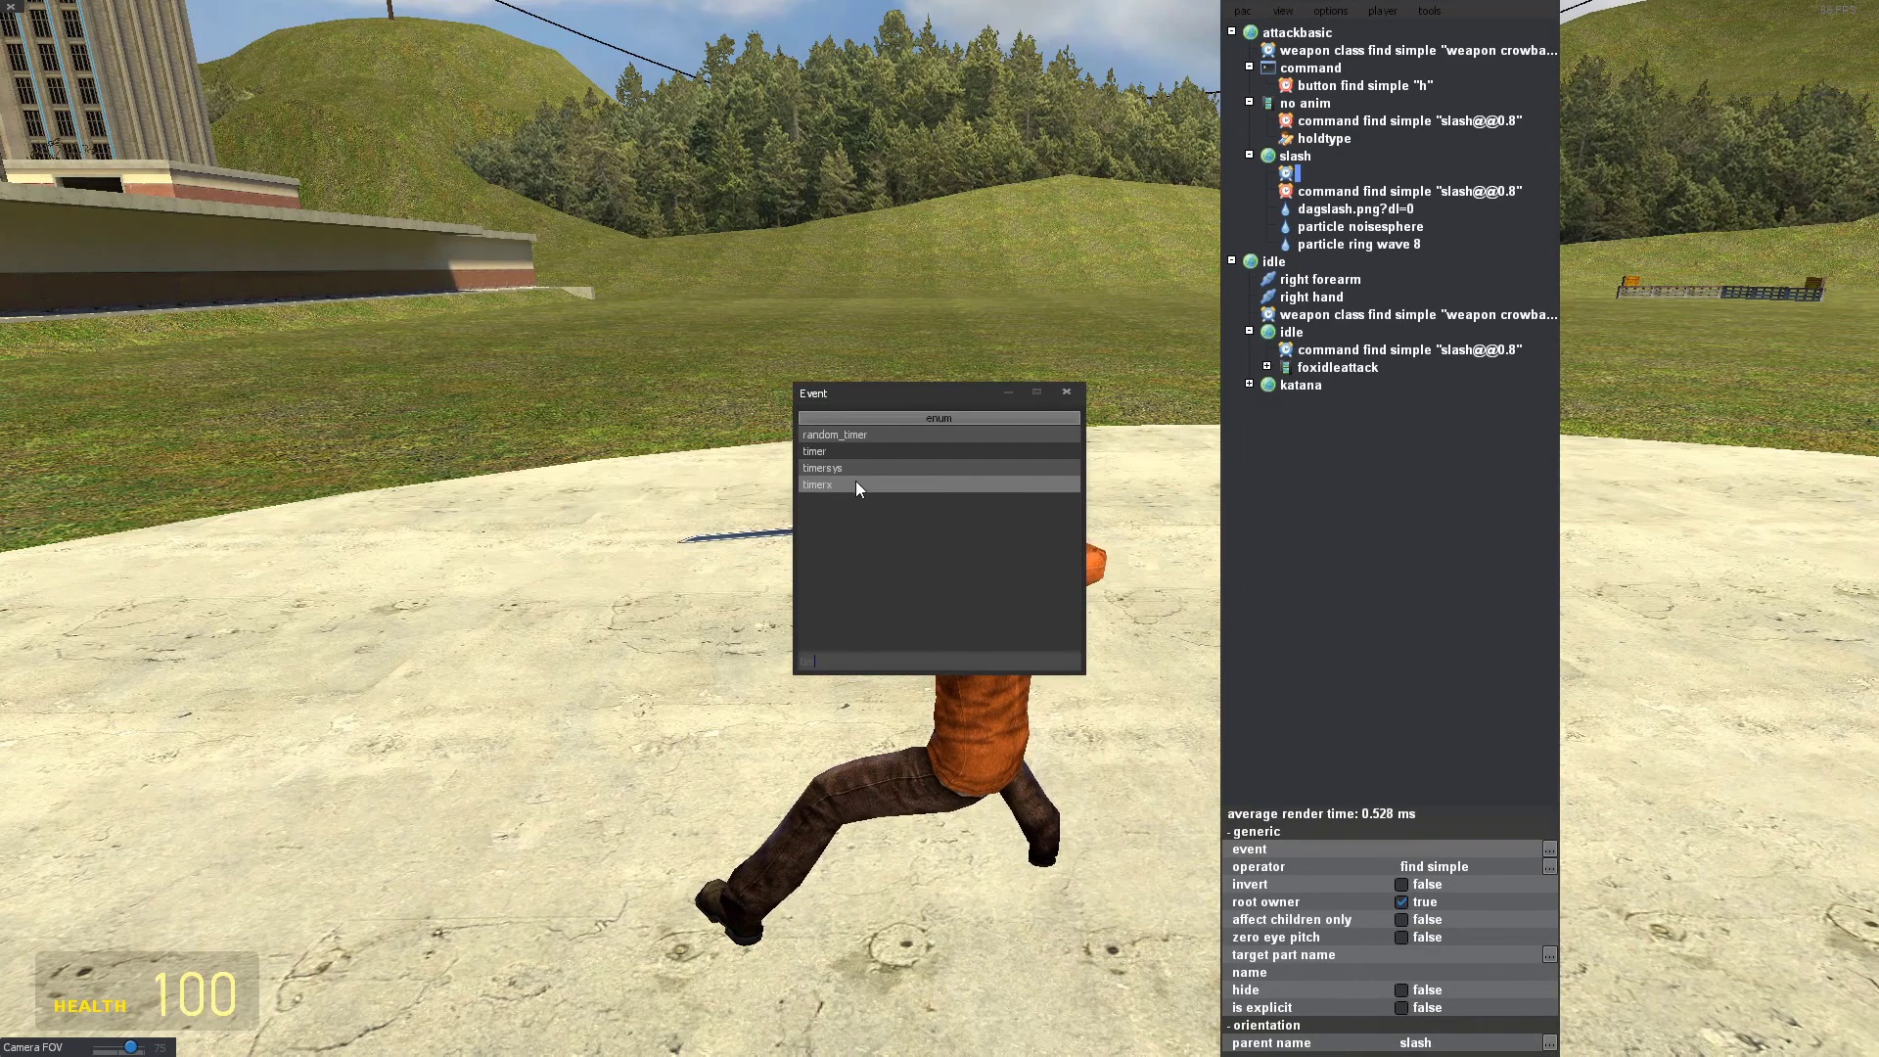
{"action": "left_click", "coordinate": [851, 484]}
{"action": "left_click", "coordinate": [1067, 393]}
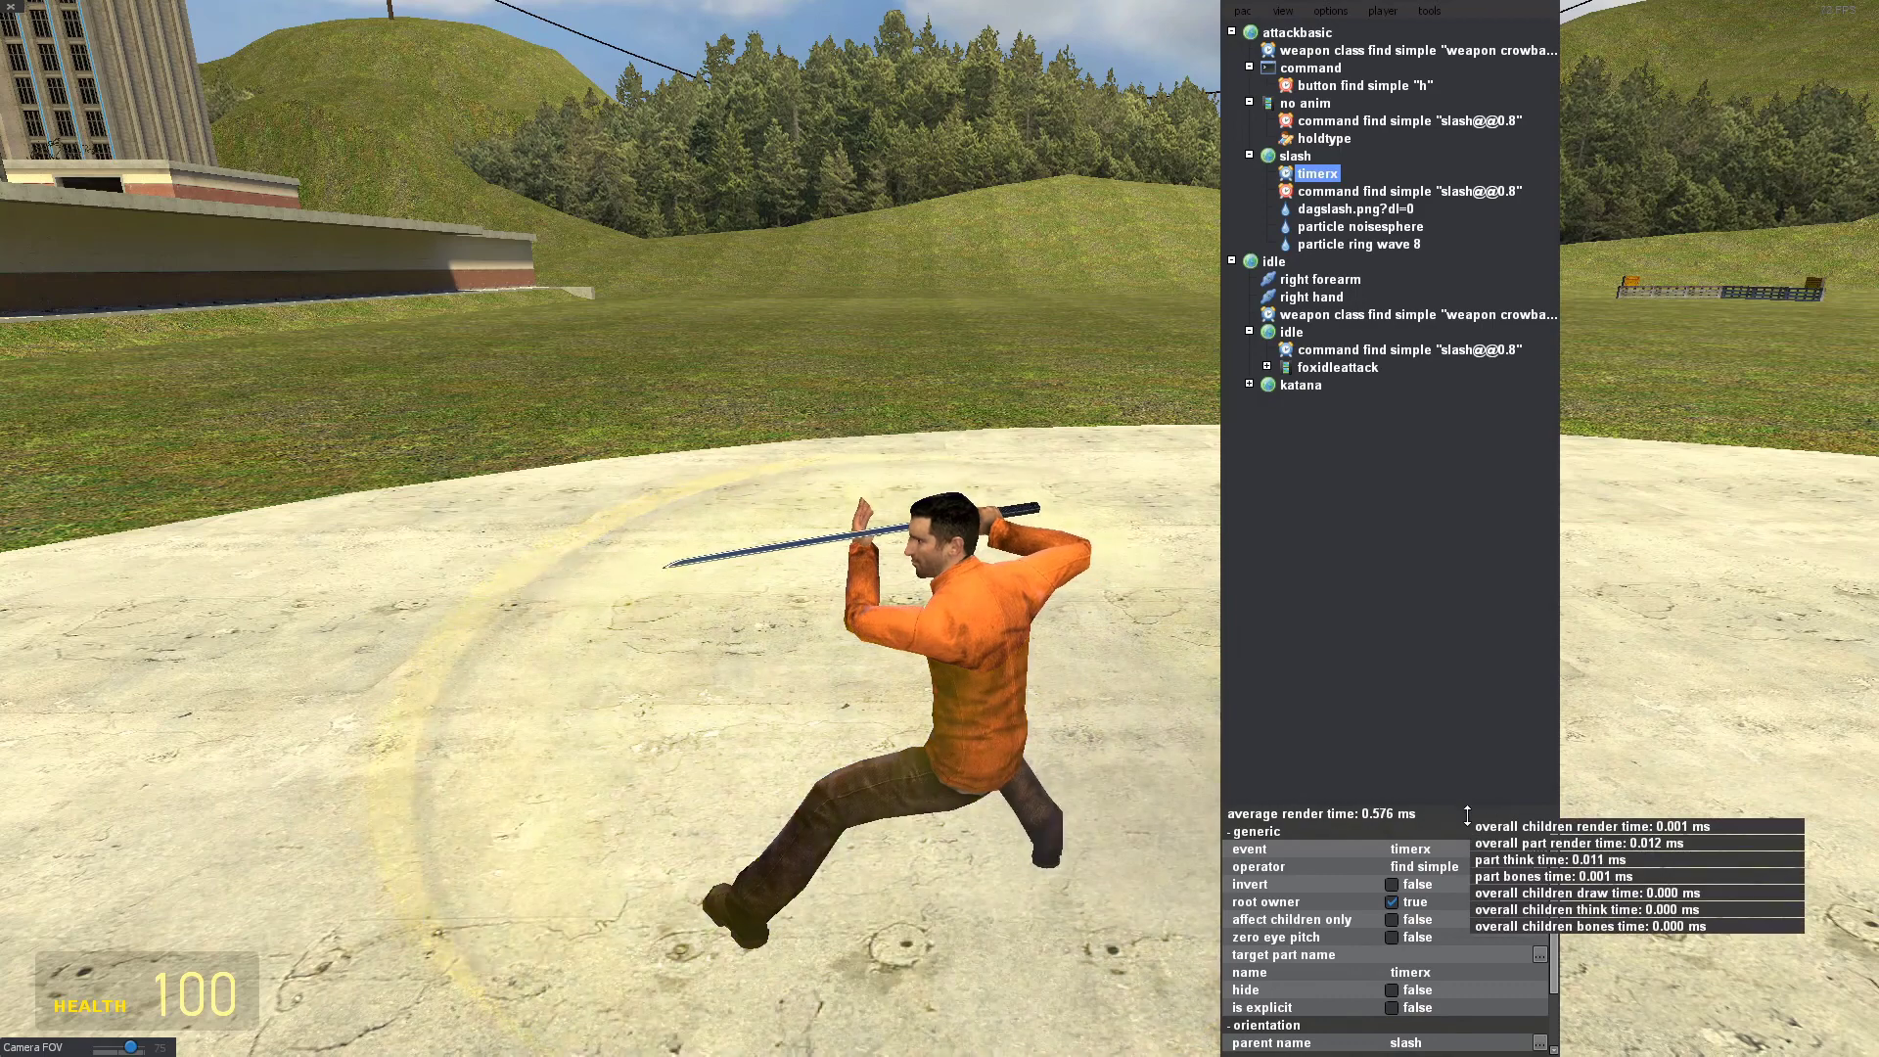
Invert the timerx event, set its operator to "equal or above" and enable reset_on_hide.
{"action": "left_click_drag", "start_coordinate": [1467, 815], "coordinate": [1468, 612]}
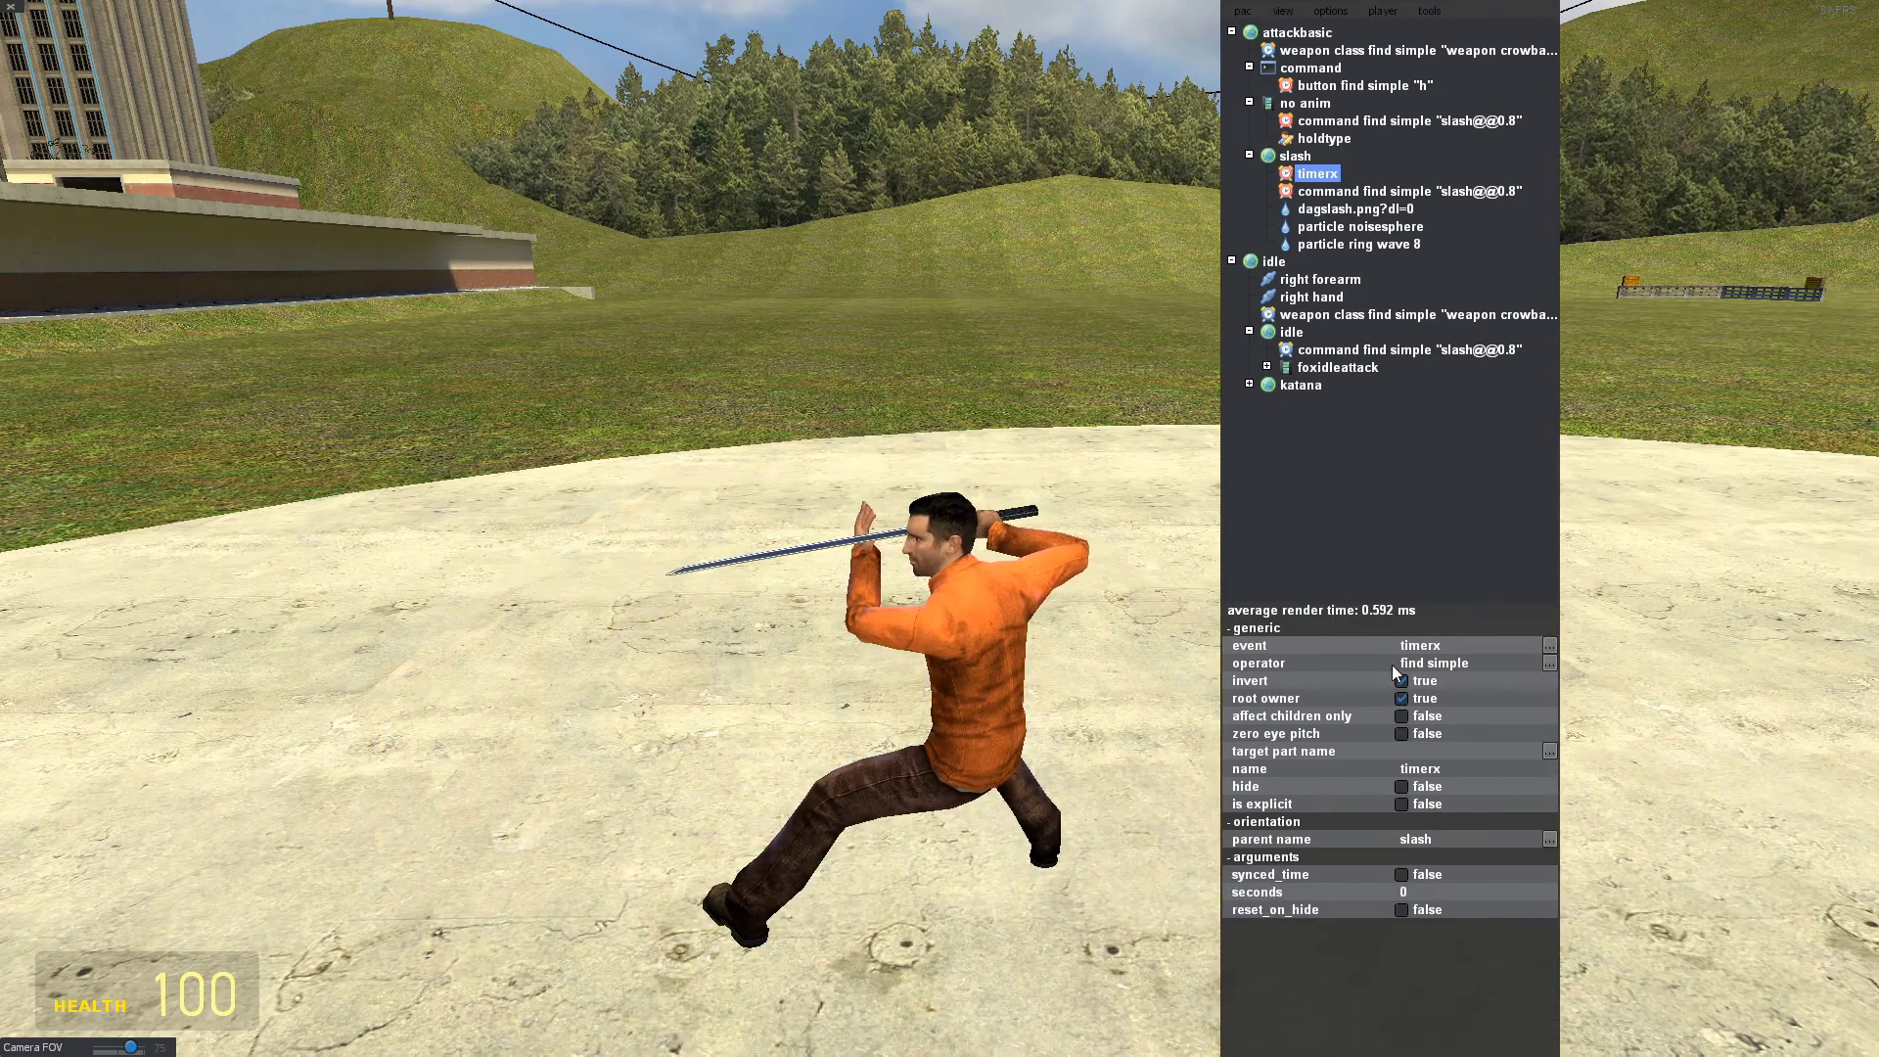
{"action": "left_click", "coordinate": [1549, 662]}
{"action": "left_click", "coordinate": [877, 486]}
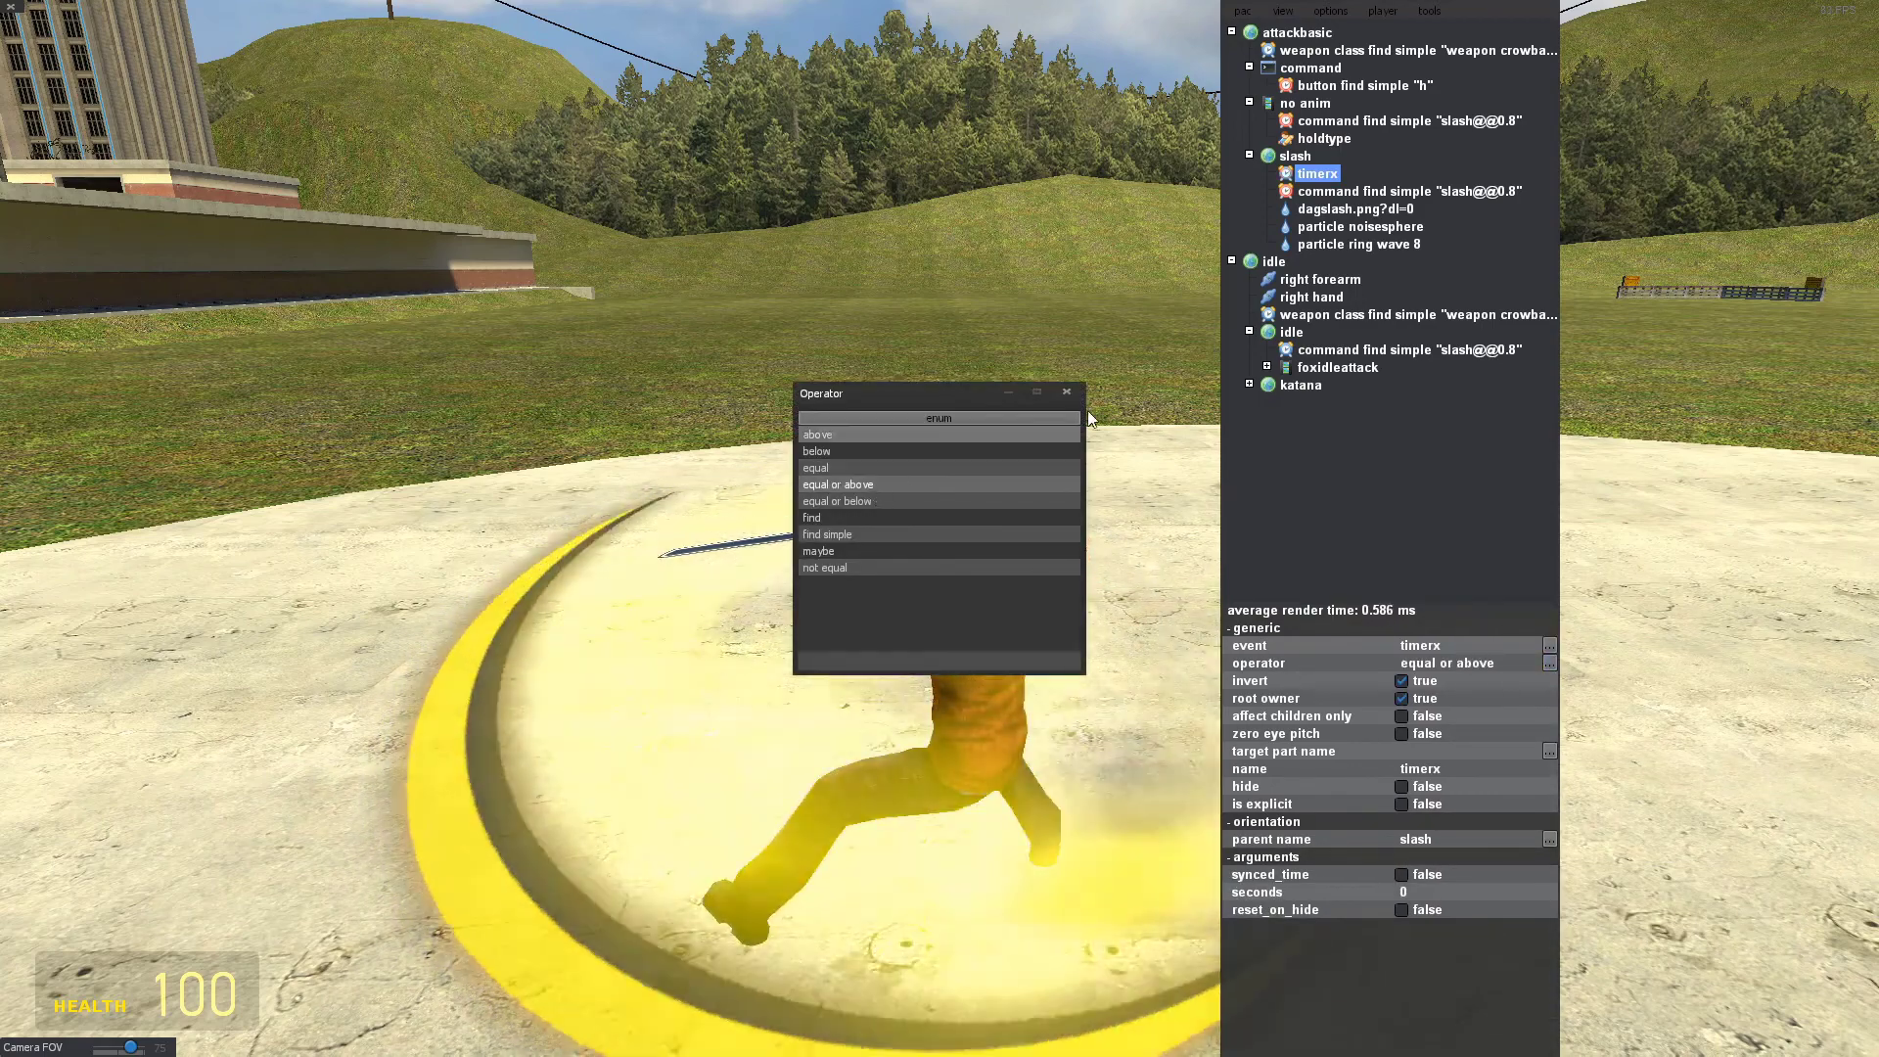
{"action": "left_click", "coordinate": [1067, 392]}
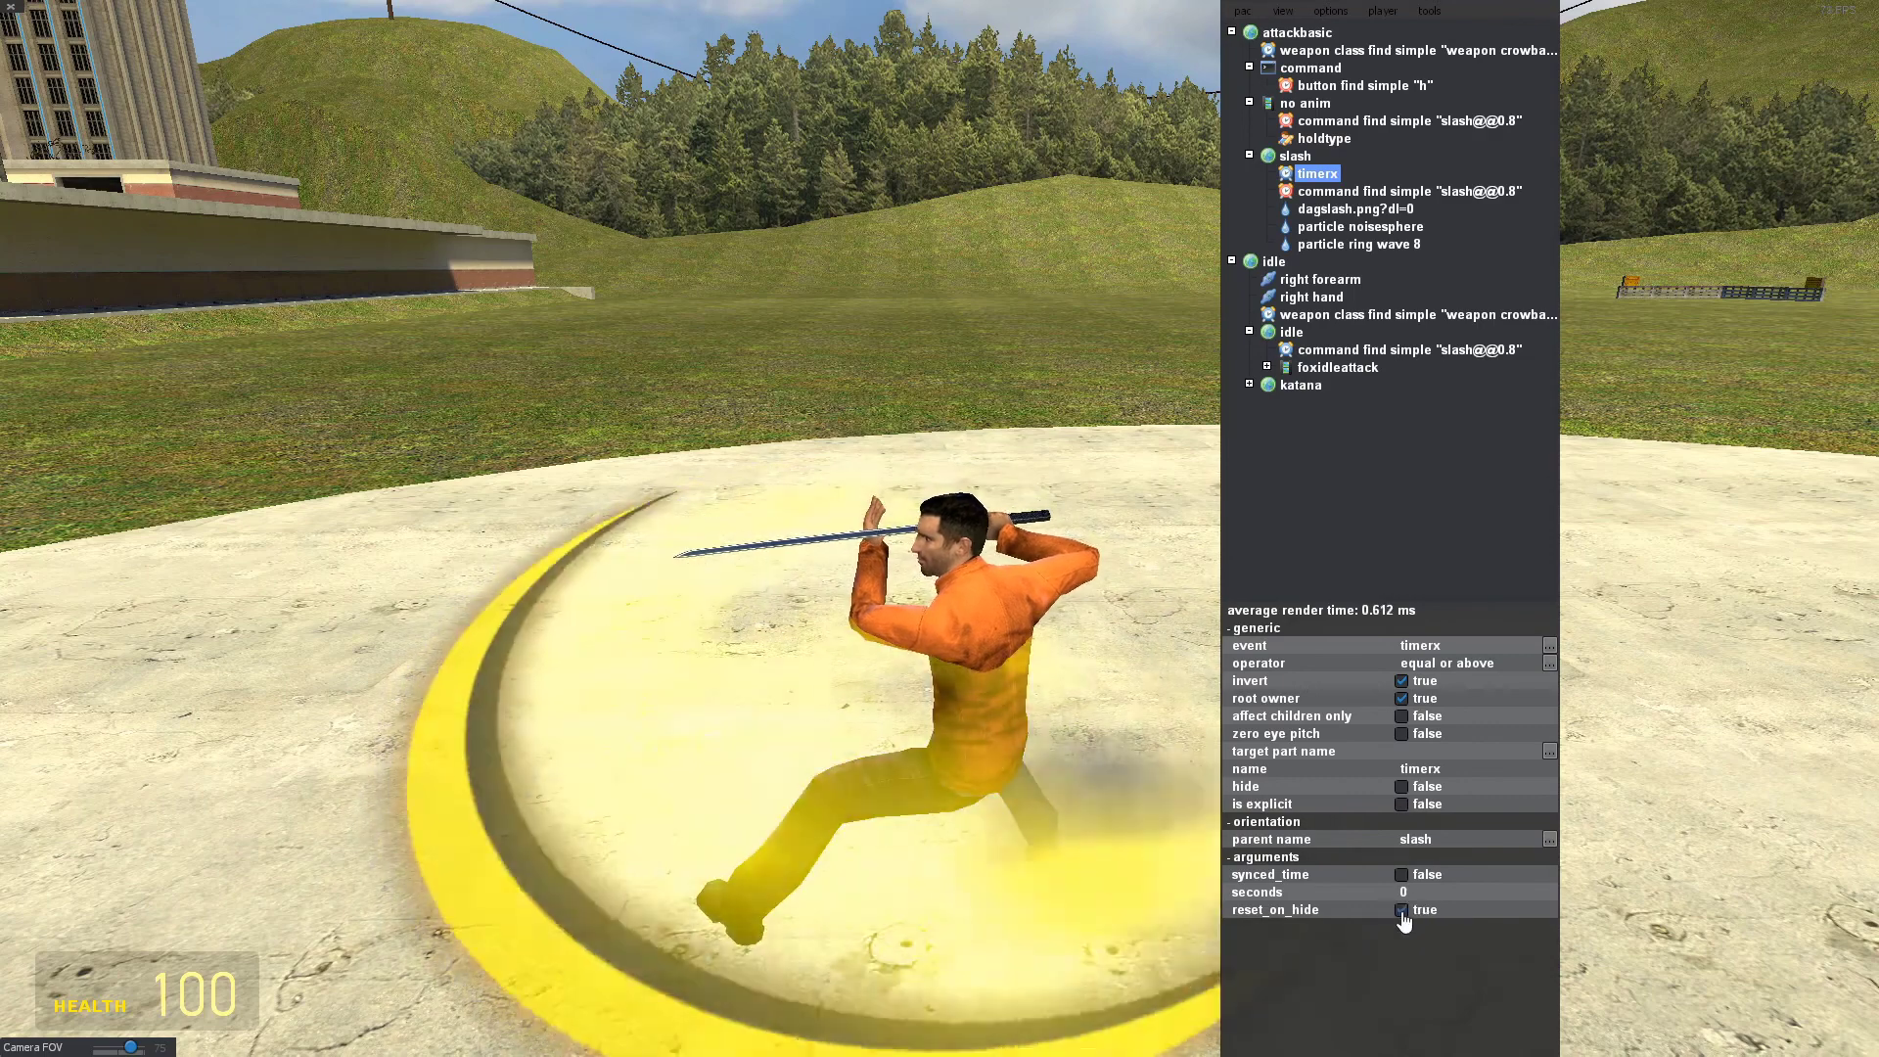
Scrub the no anim animation to the sword swing and set the timerx event's seconds to 0.4.
{"action": "left_click", "coordinate": [1304, 103]}
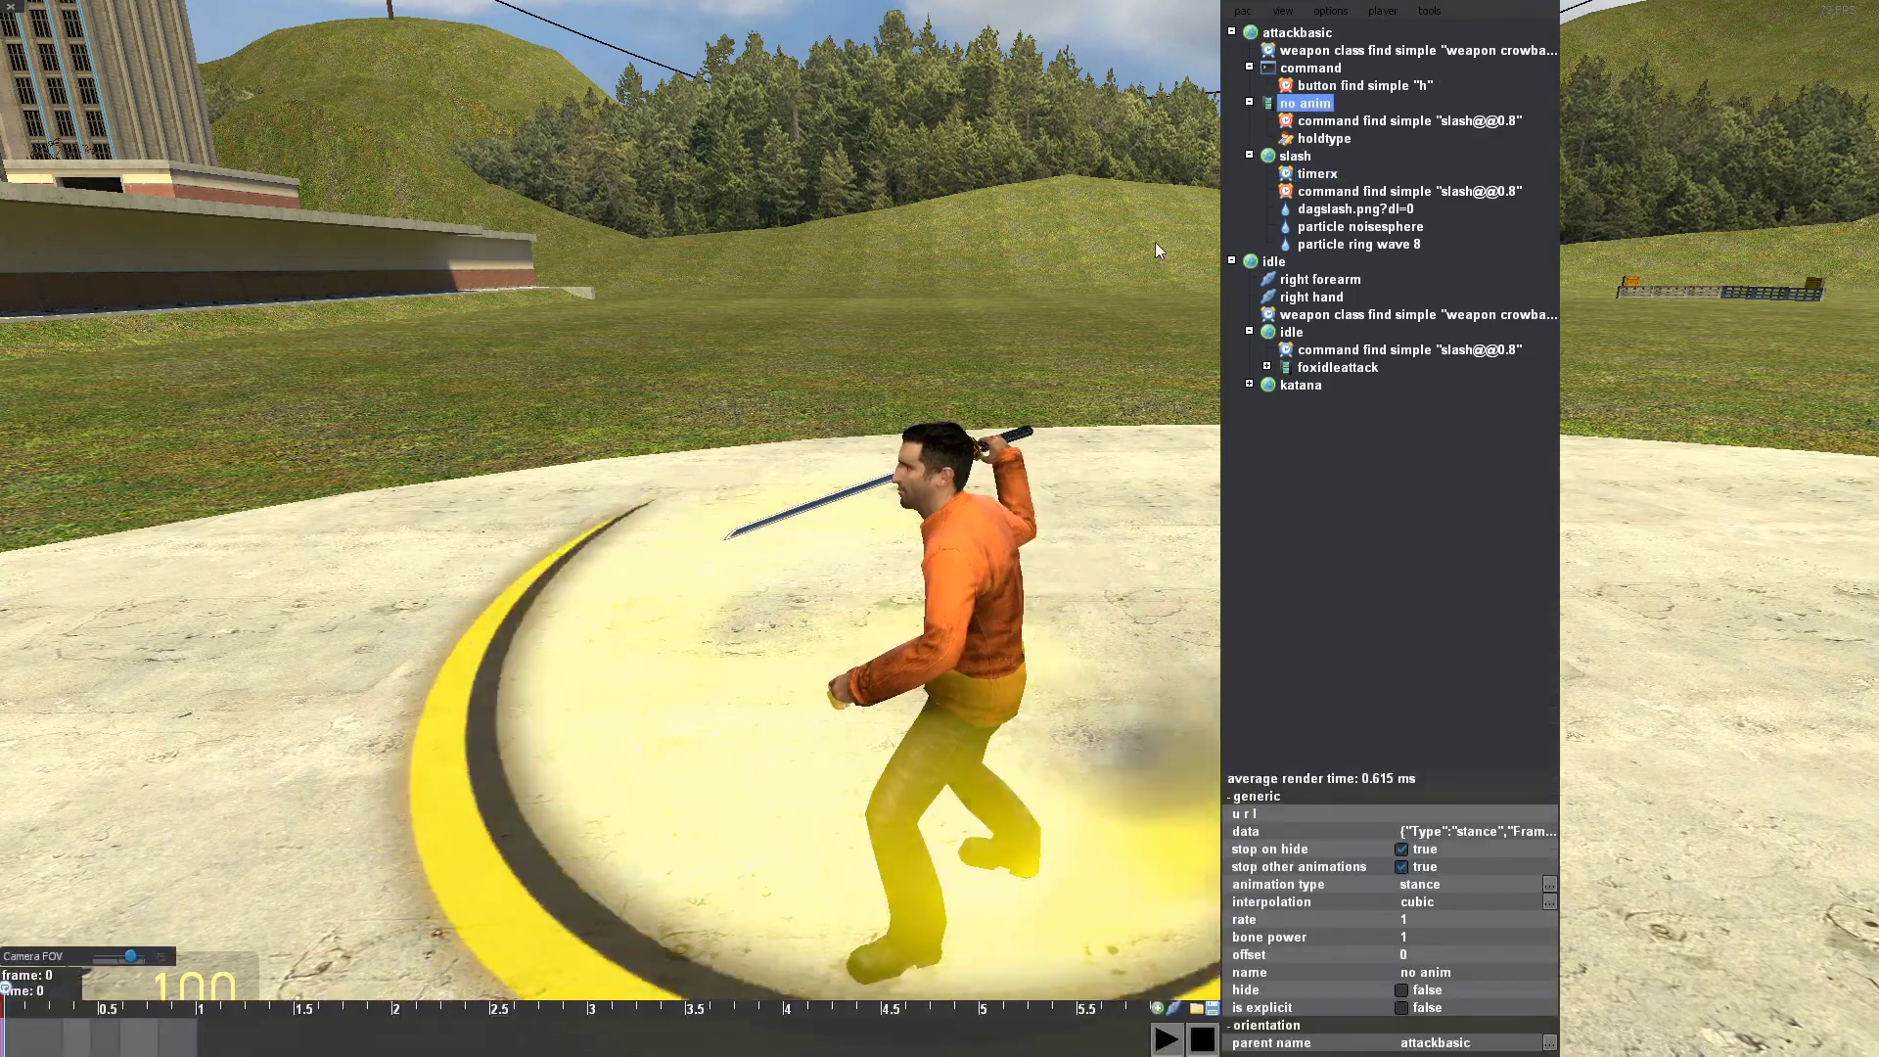
{"action": "mouse_move", "coordinate": [21, 1007]}
{"action": "left_mouse_down"}
{"action": "mouse_move", "coordinate": [83, 1008]}
{"action": "mouse_move", "coordinate": [76, 1029]}
{"action": "left_mouse_up"}
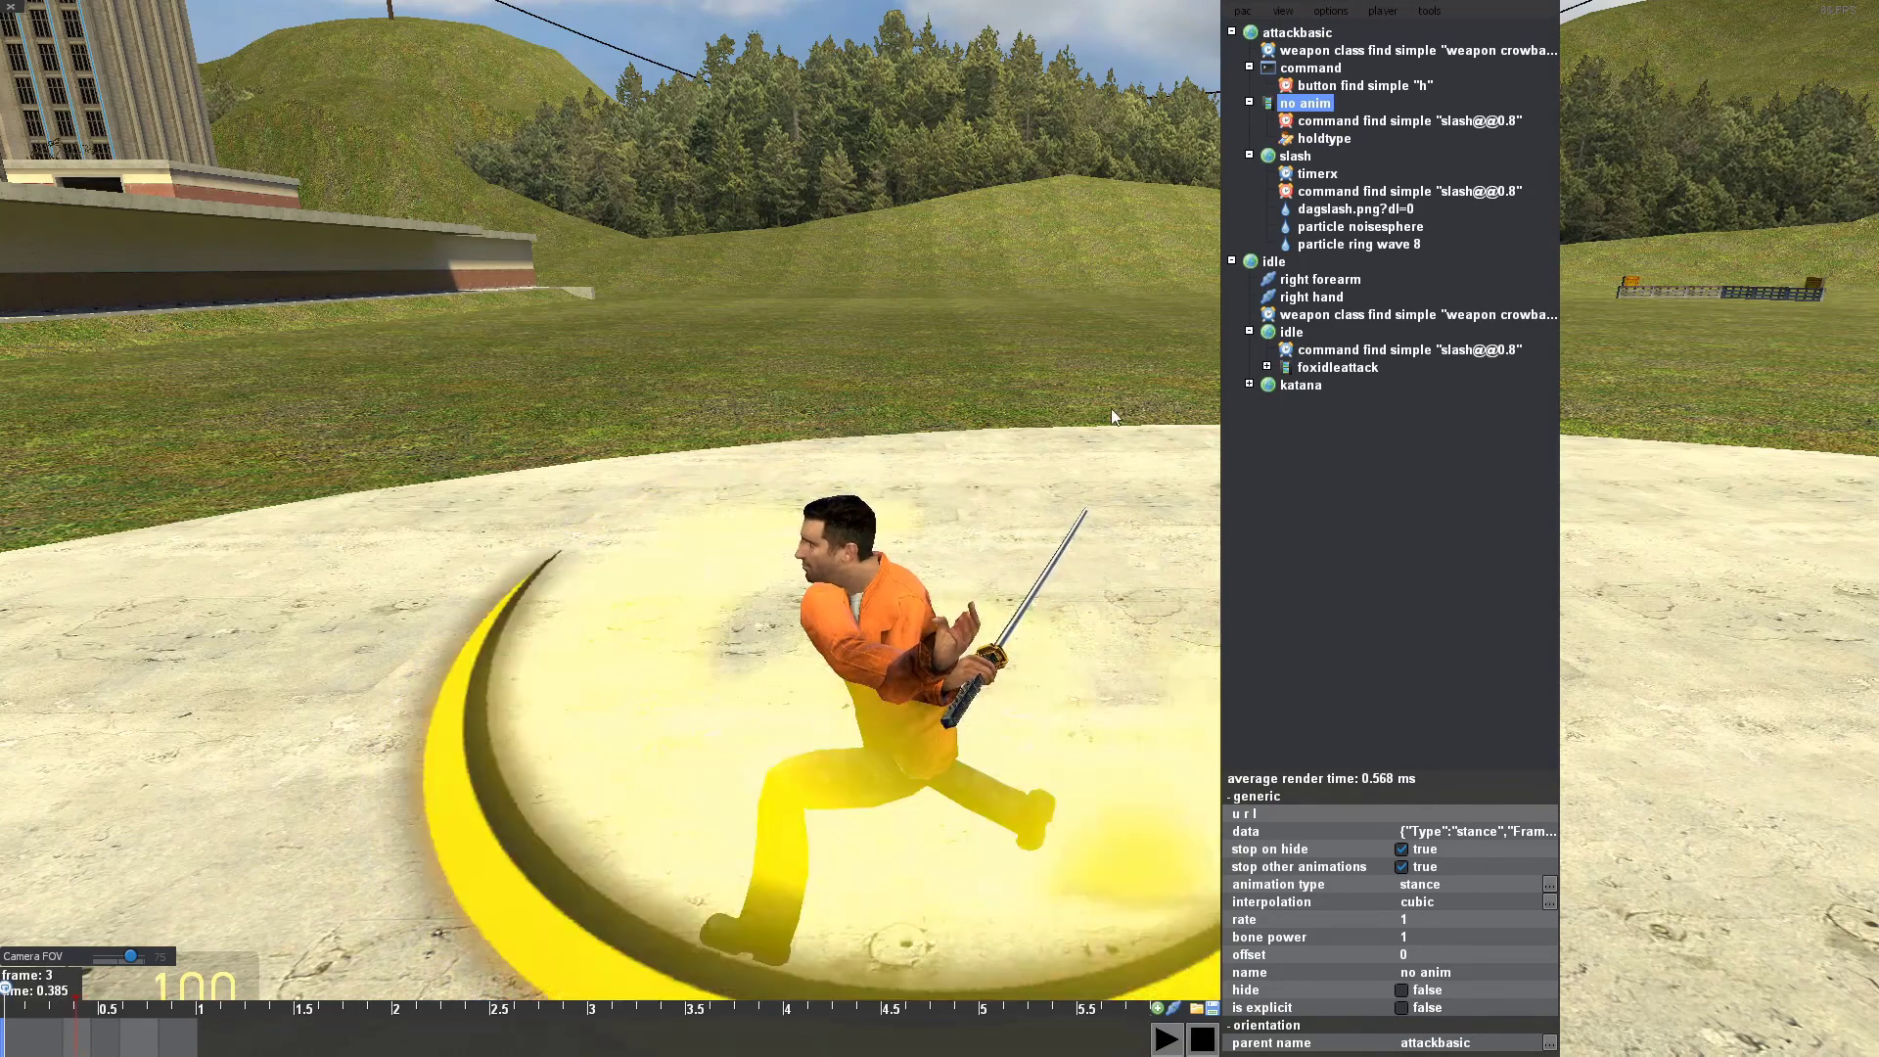
{"action": "left_click", "coordinate": [1319, 173]}
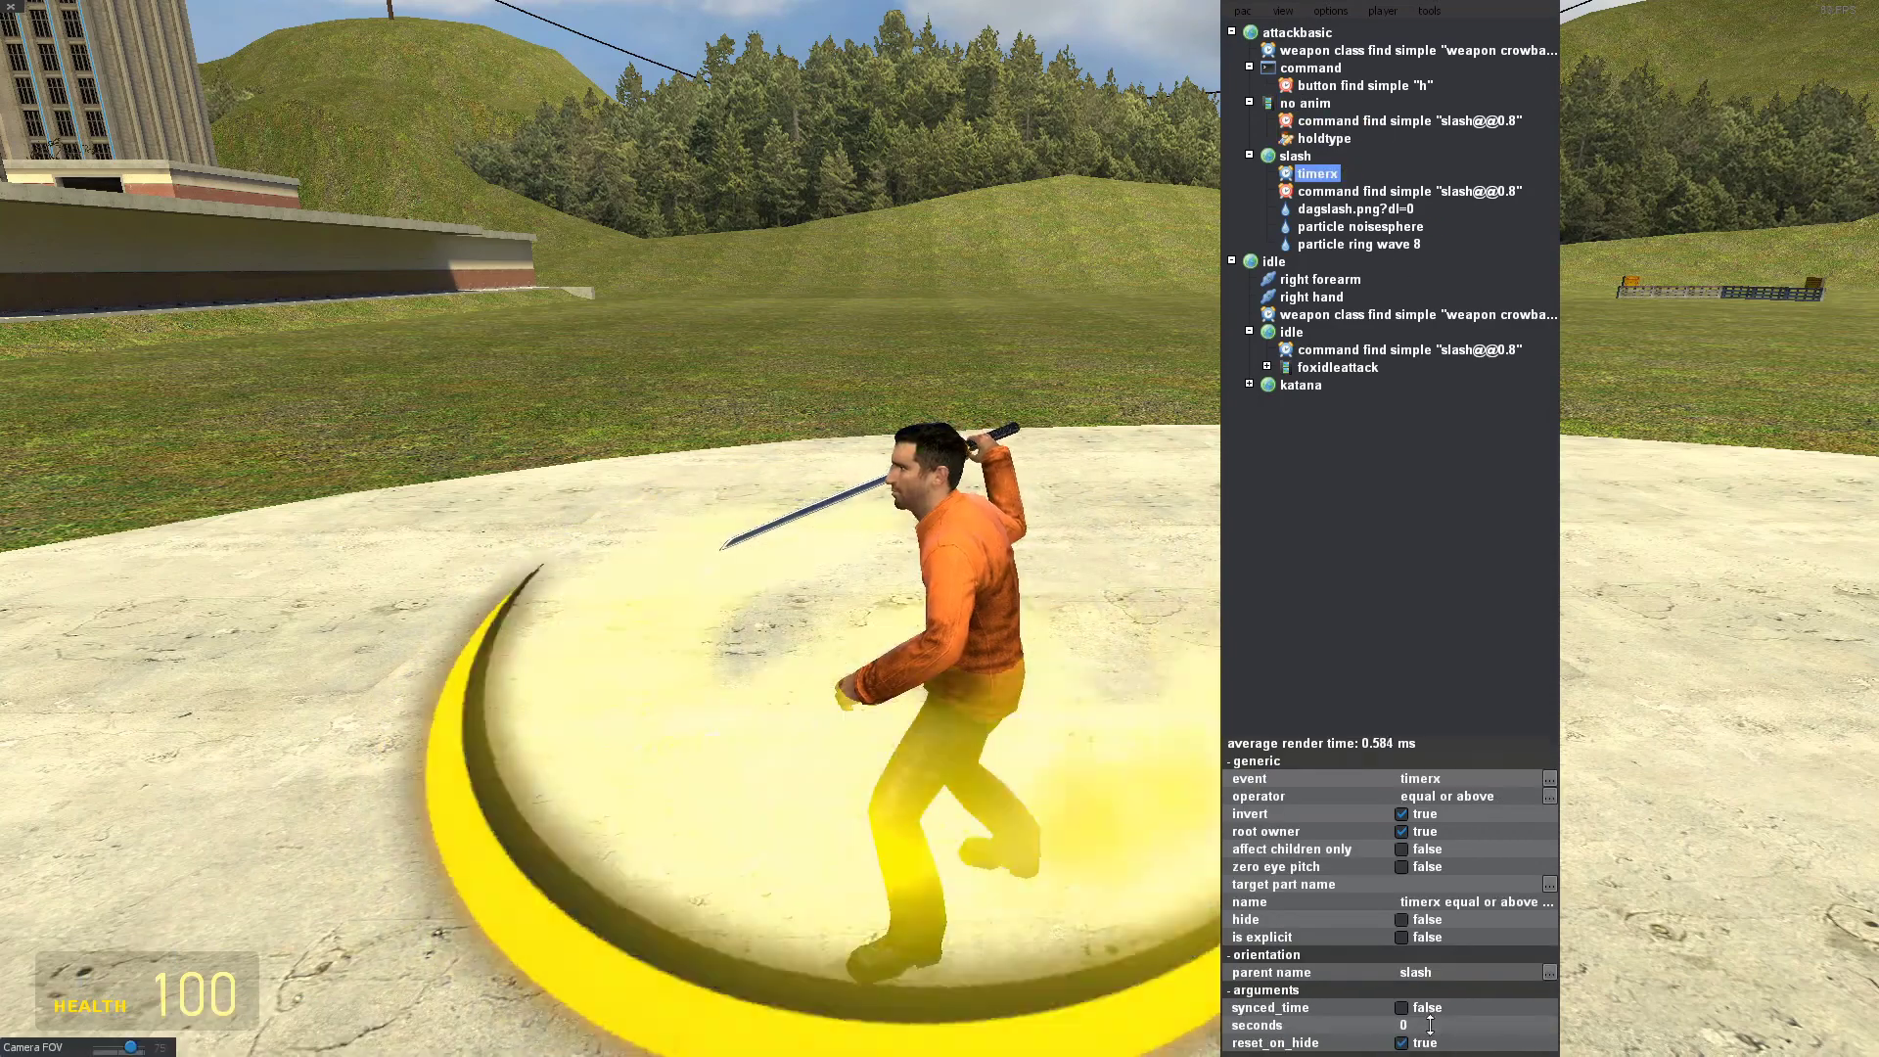
{"action": "left_click_drag", "start_coordinate": [1430, 1026], "coordinate": [1430, 1025]}
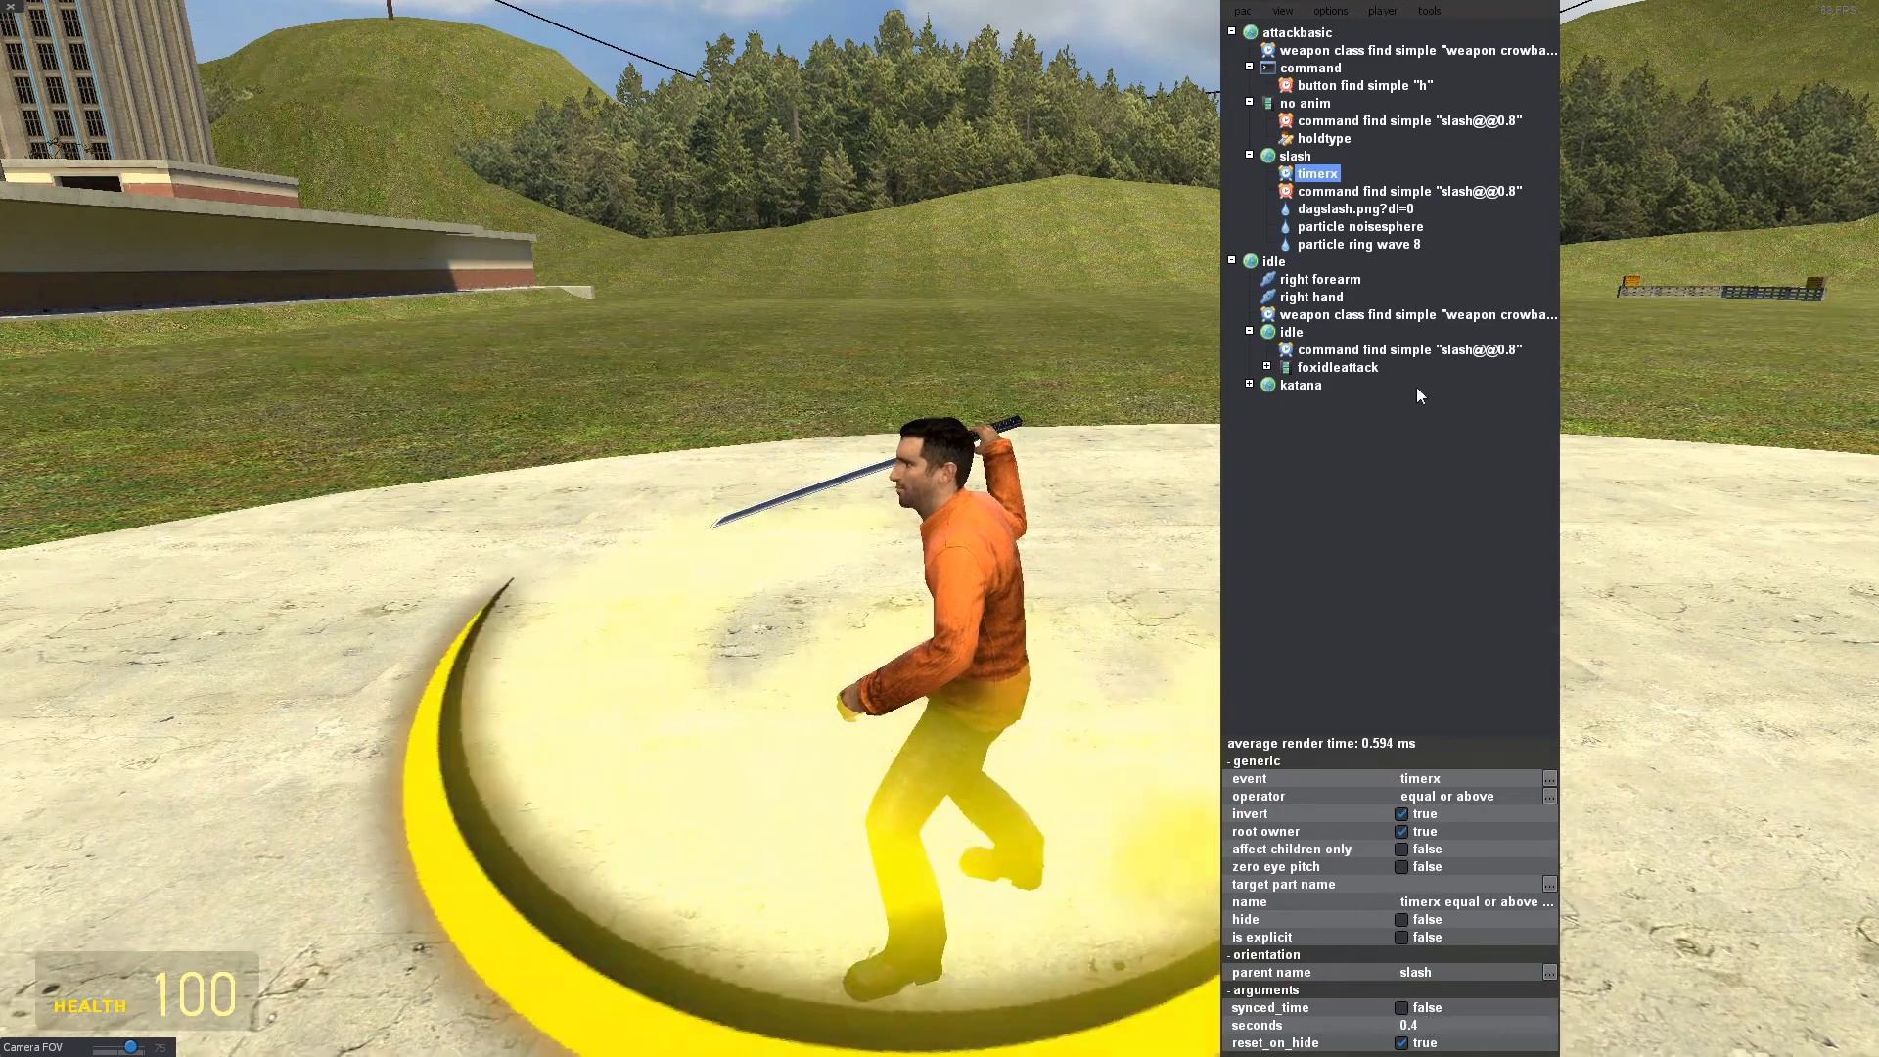
Nest the slash group's command event under its timerx event.
{"action": "key", "text": "s"}
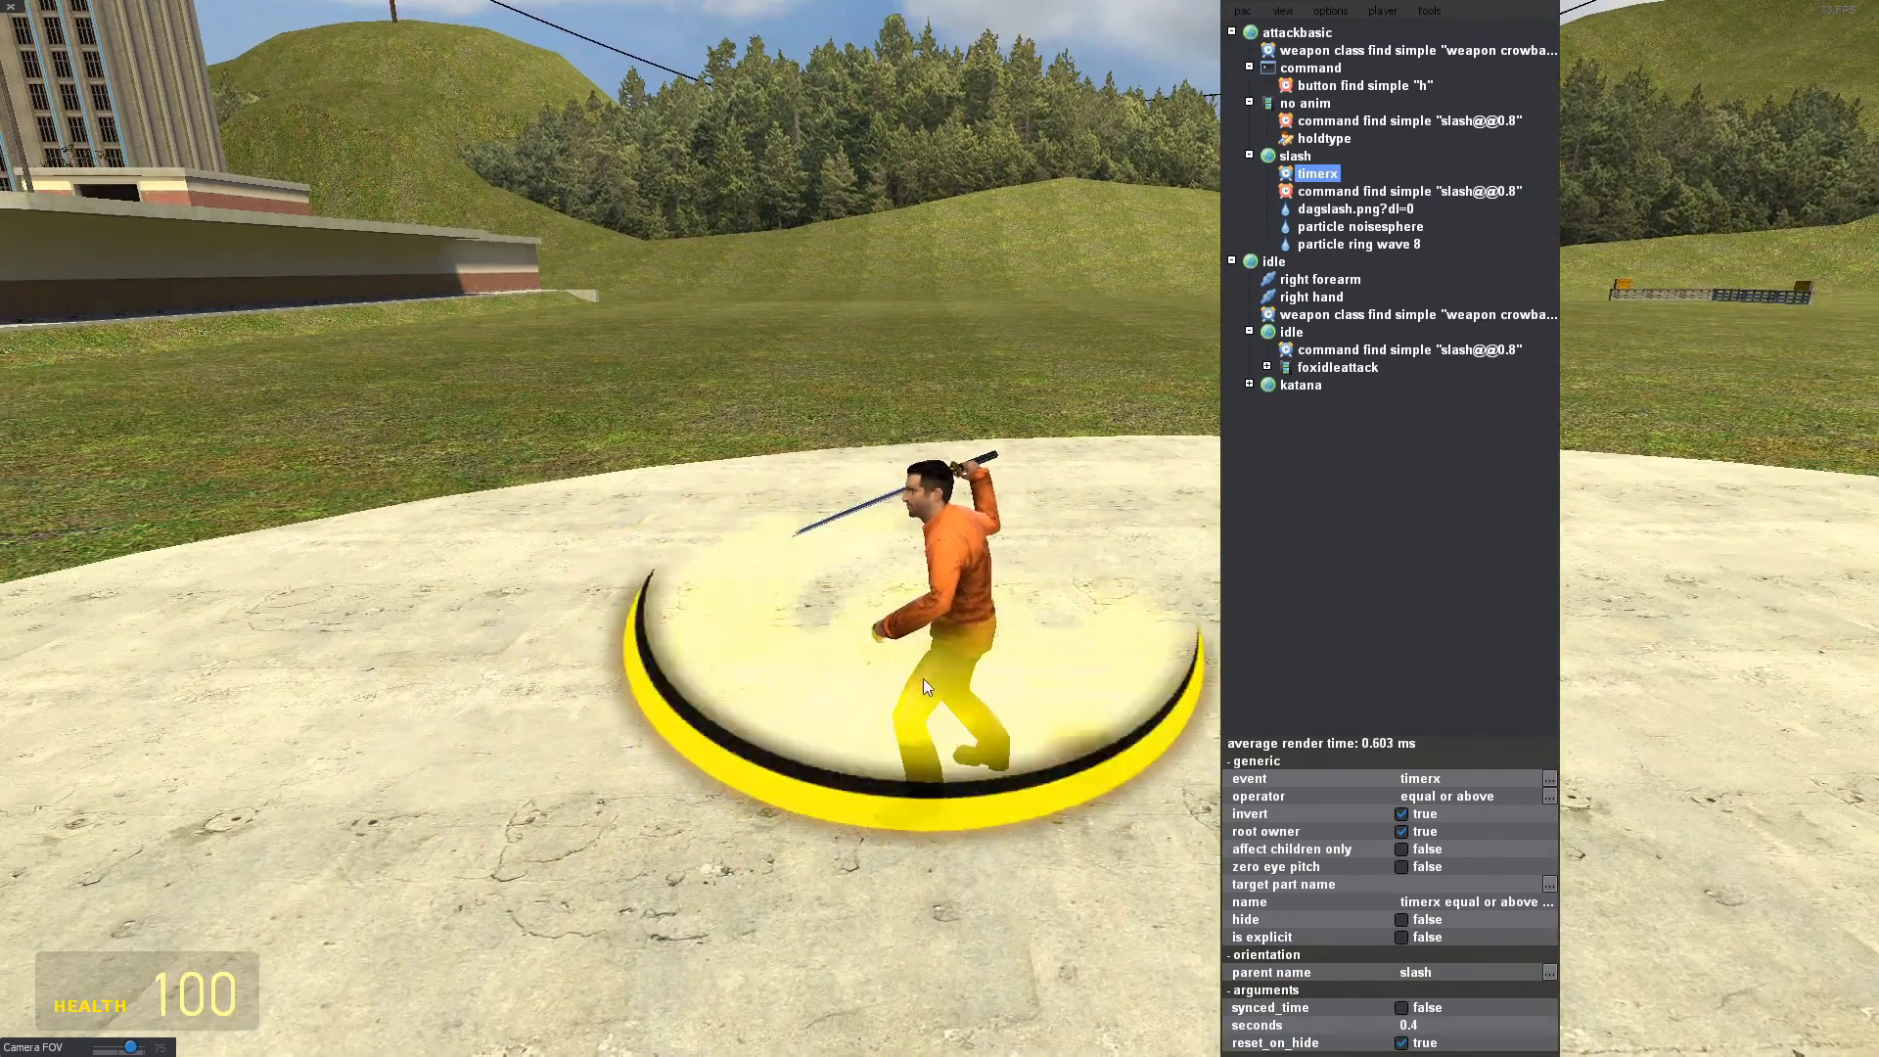
{"action": "left_click", "coordinate": [1327, 193]}
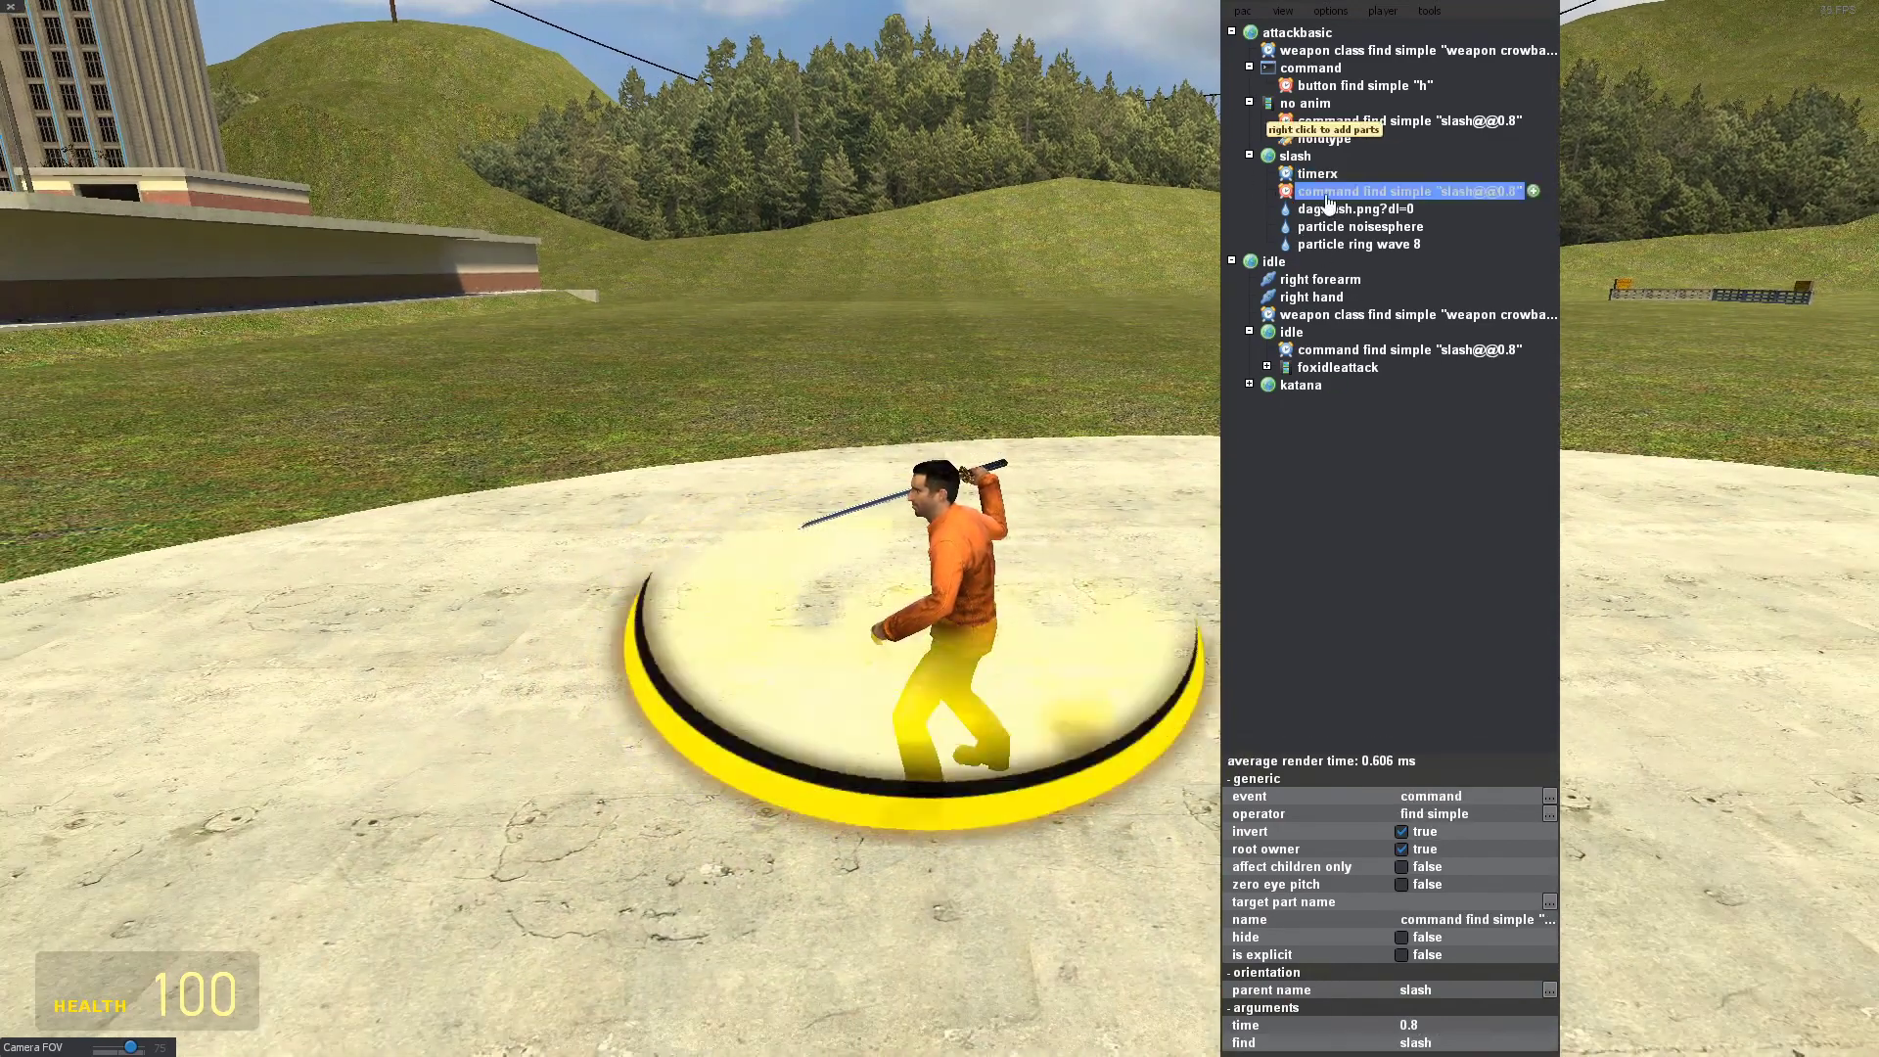
{"action": "left_click_drag", "start_coordinate": [1328, 200], "coordinate": [1335, 183]}
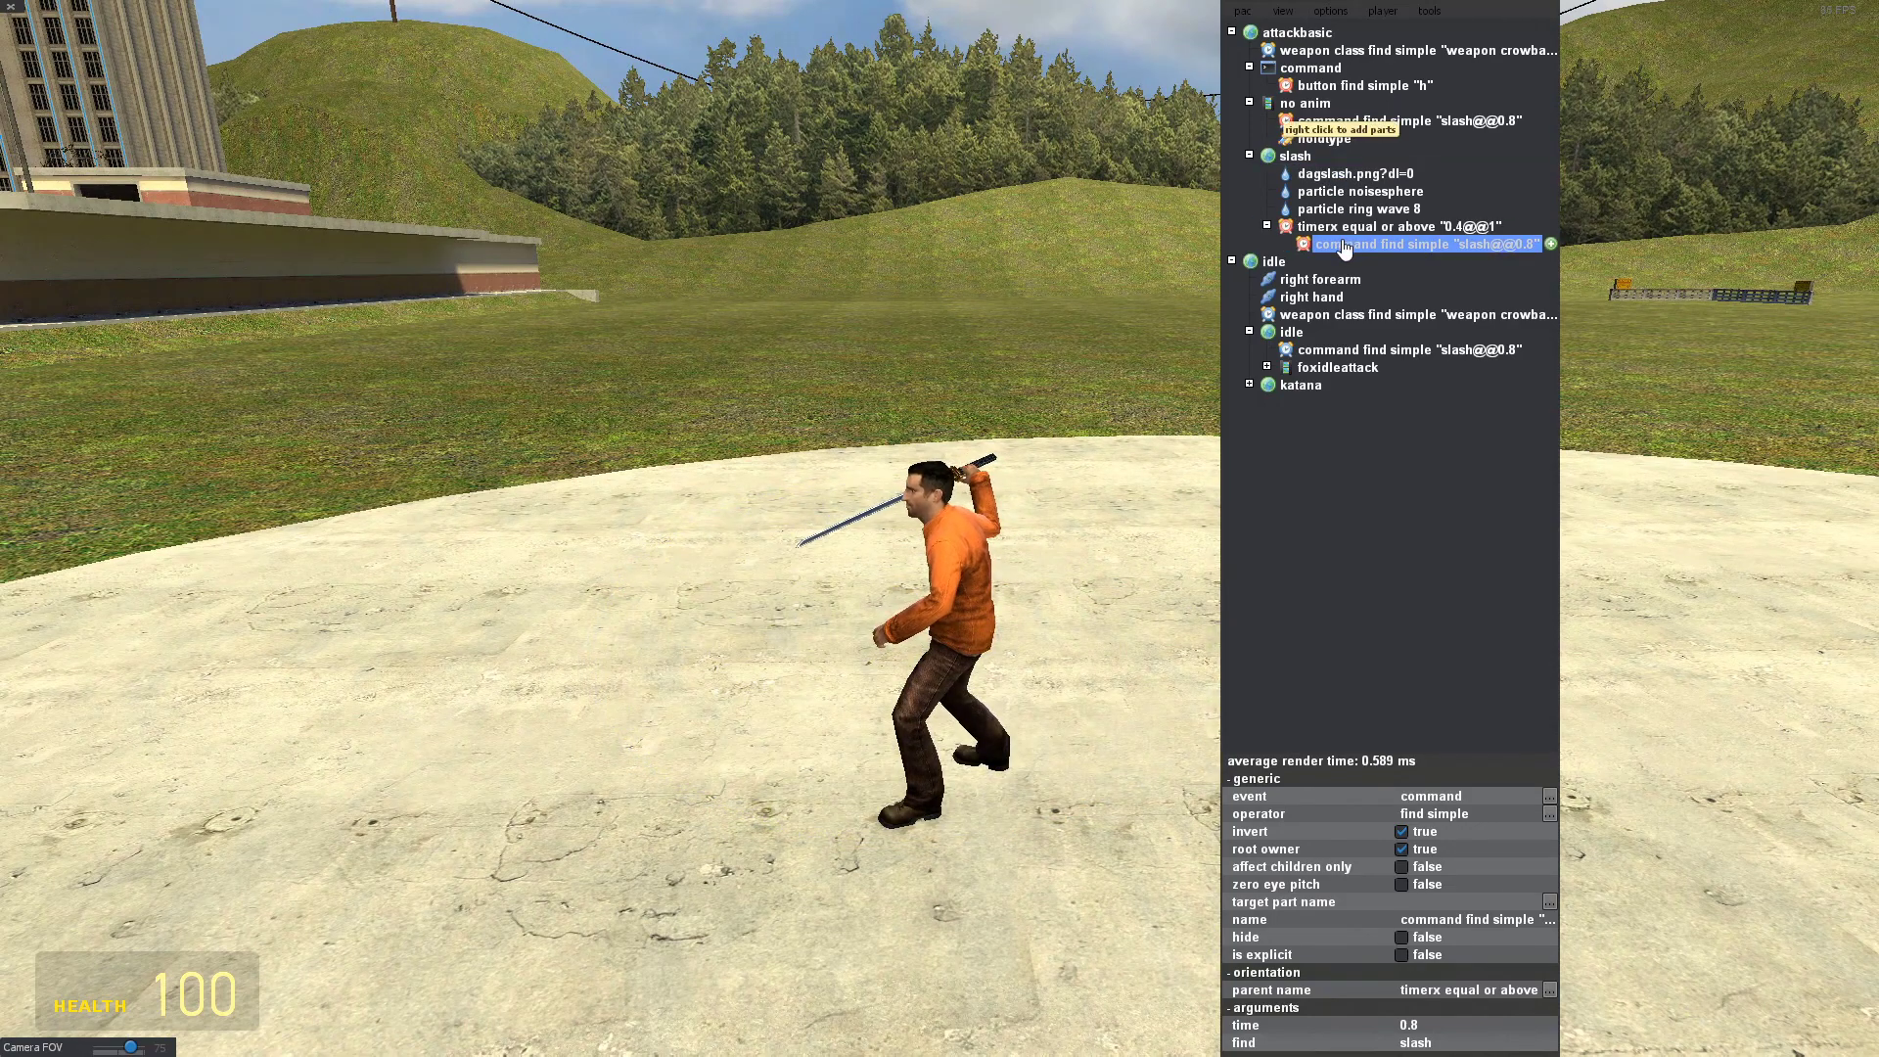
{"action": "left_click", "coordinate": [1342, 228]}
{"action": "left_click", "coordinate": [1344, 244]}
{"action": "left_click", "coordinate": [1346, 228]}
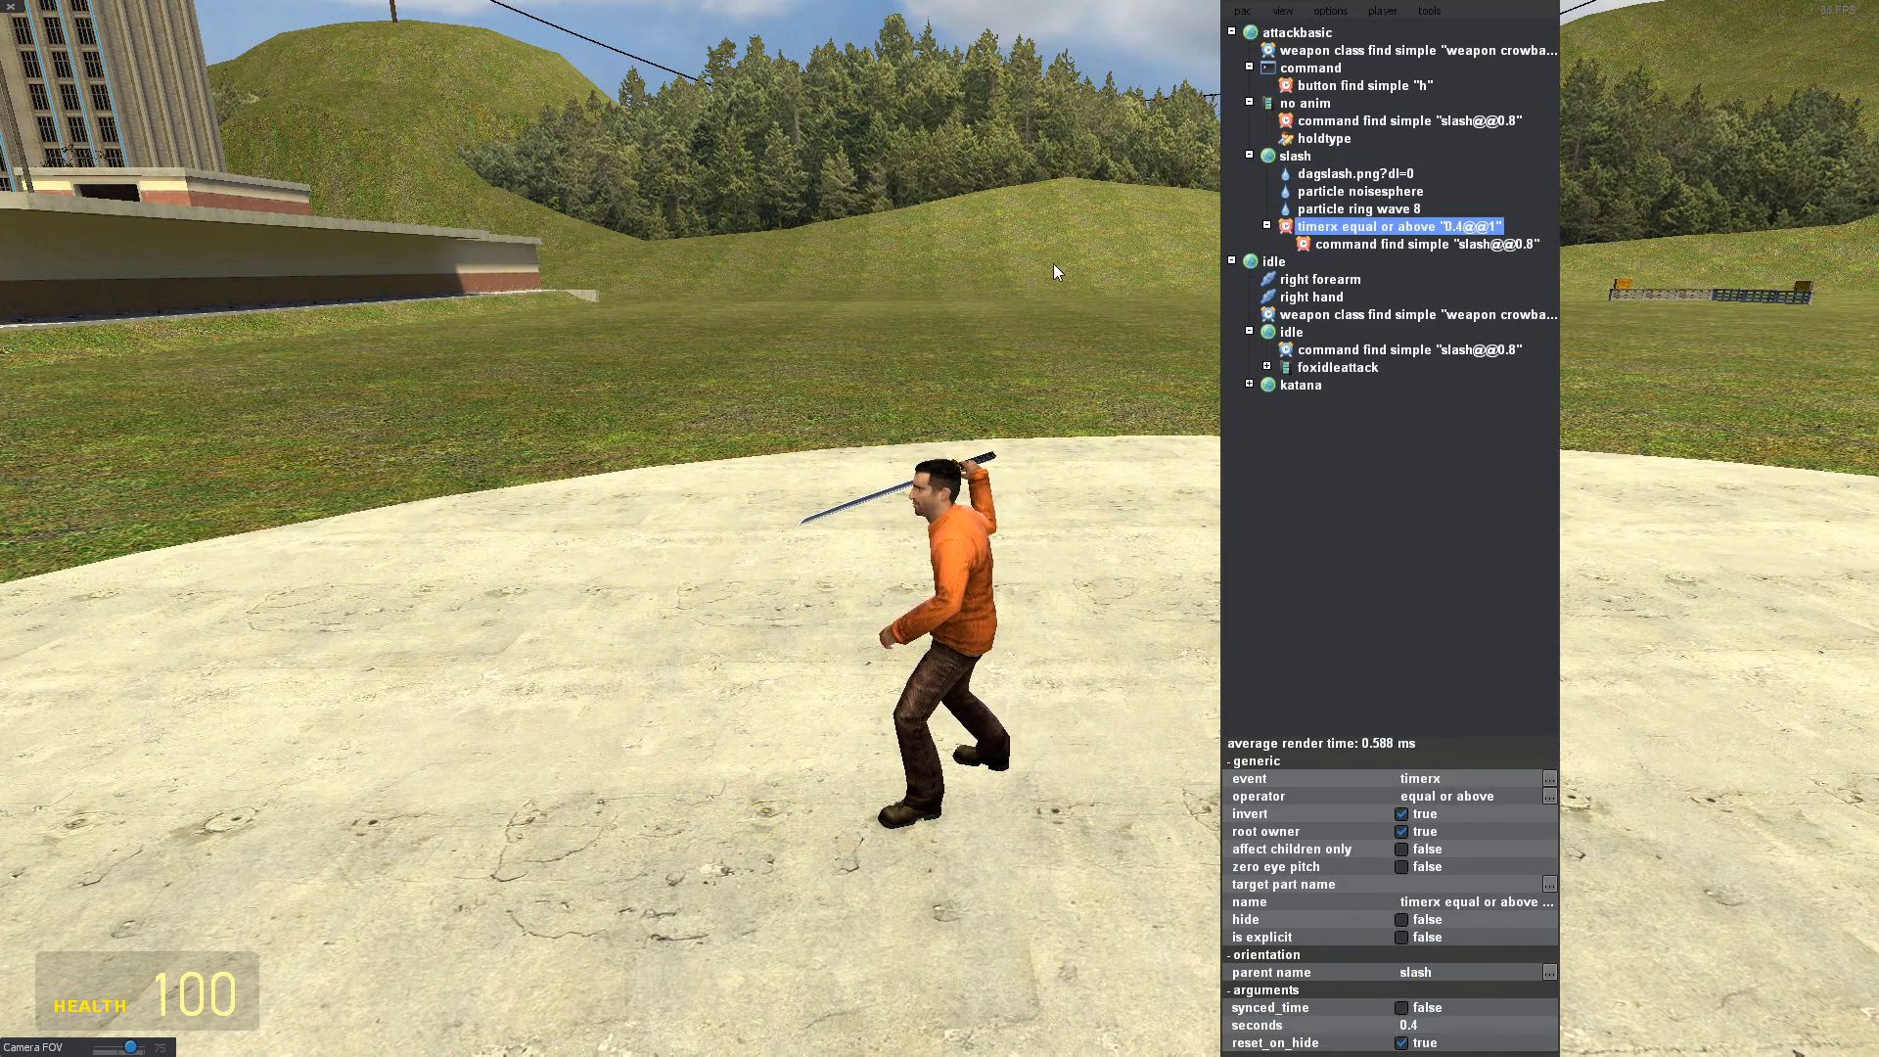
Test the delayed slash attack in game, checking when the particles appear during the swing.
{"action": "left_click", "coordinate": [1305, 158]}
{"action": "key", "text": "ctrl+e"}
{"action": "key", "text": "w"}
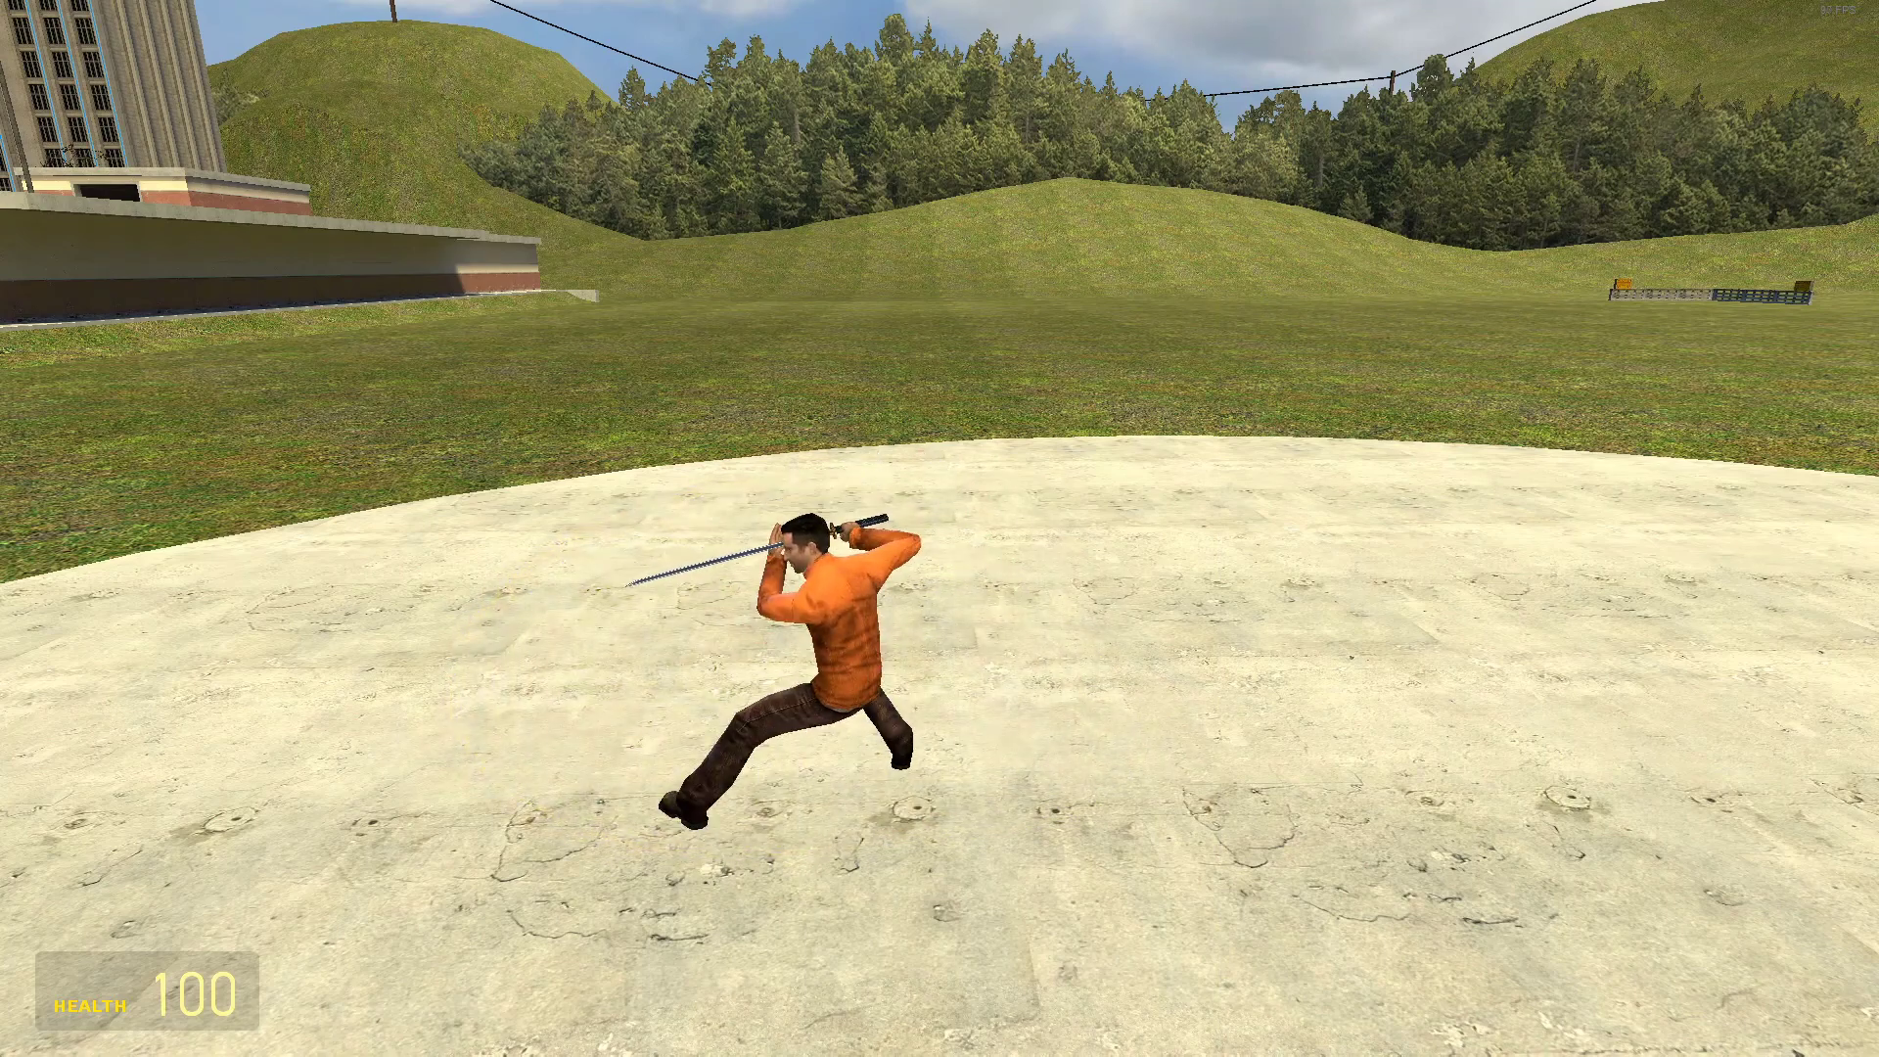
{"action": "key", "text": "alt"}
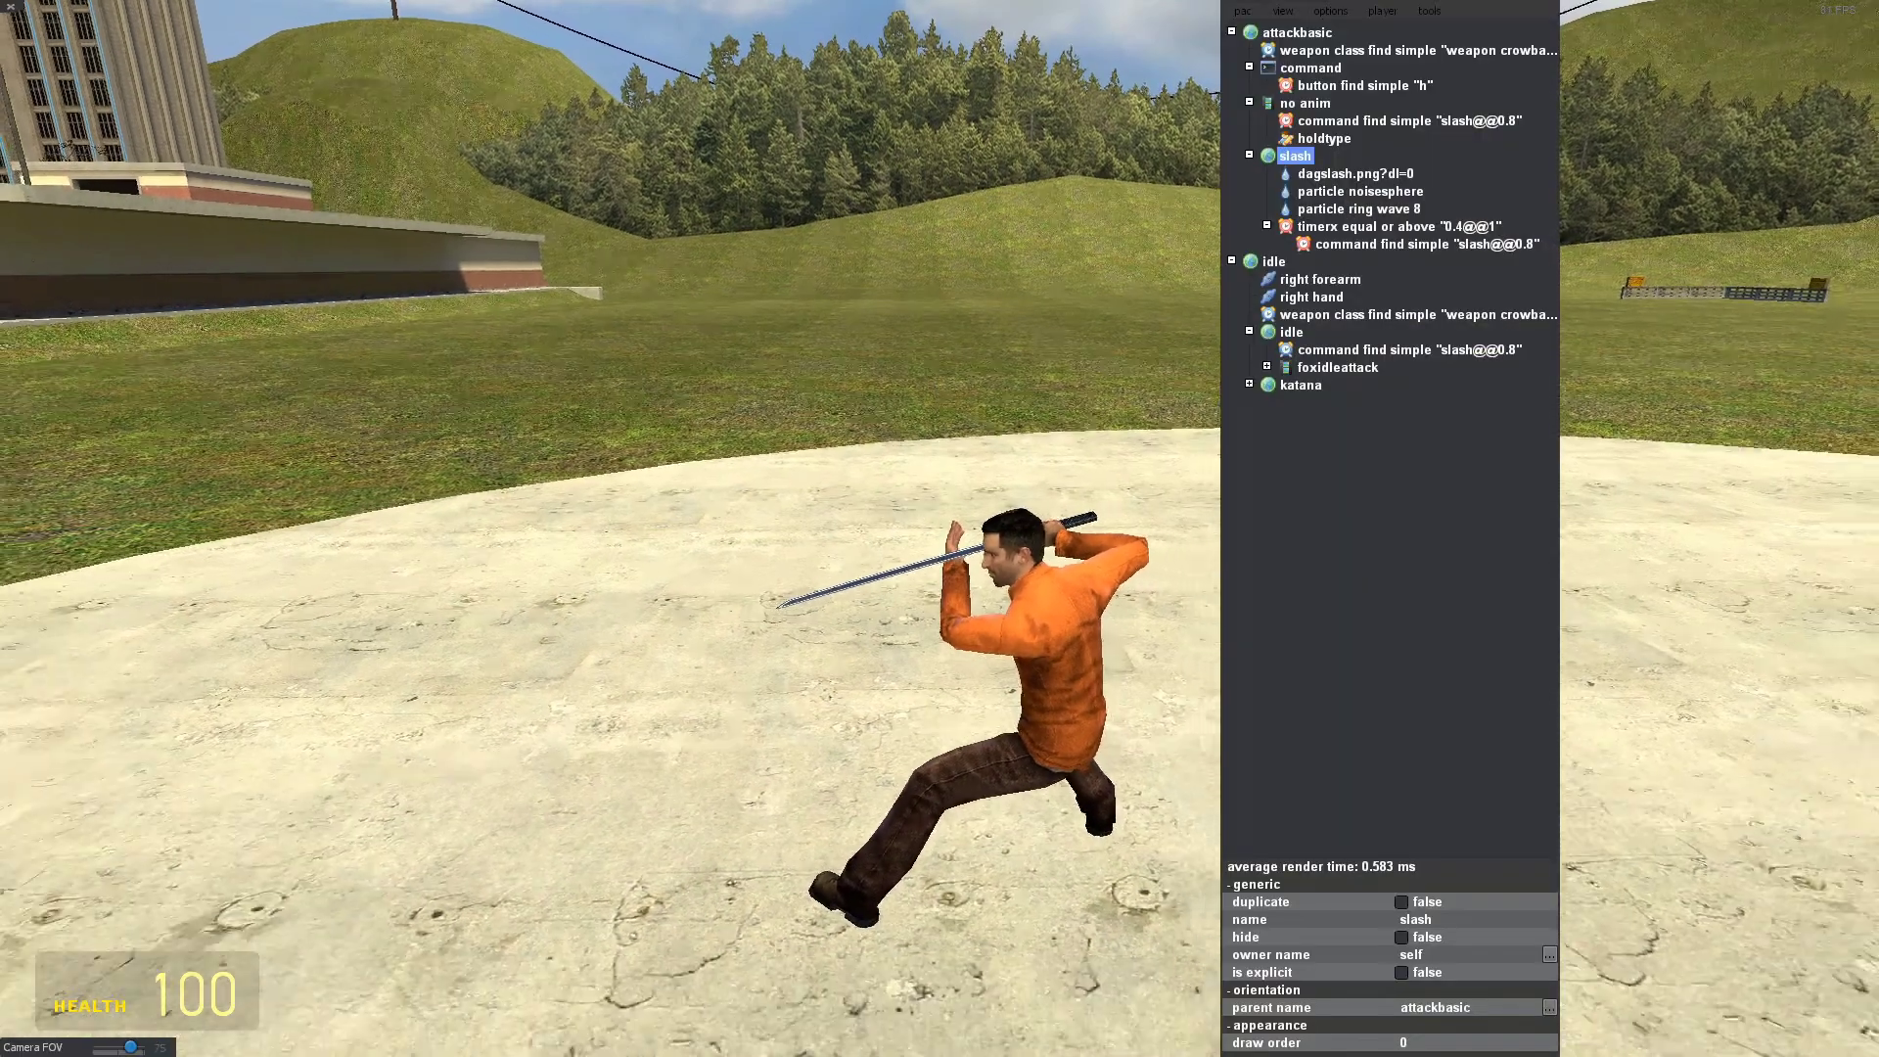
{"action": "key", "text": "alt"}
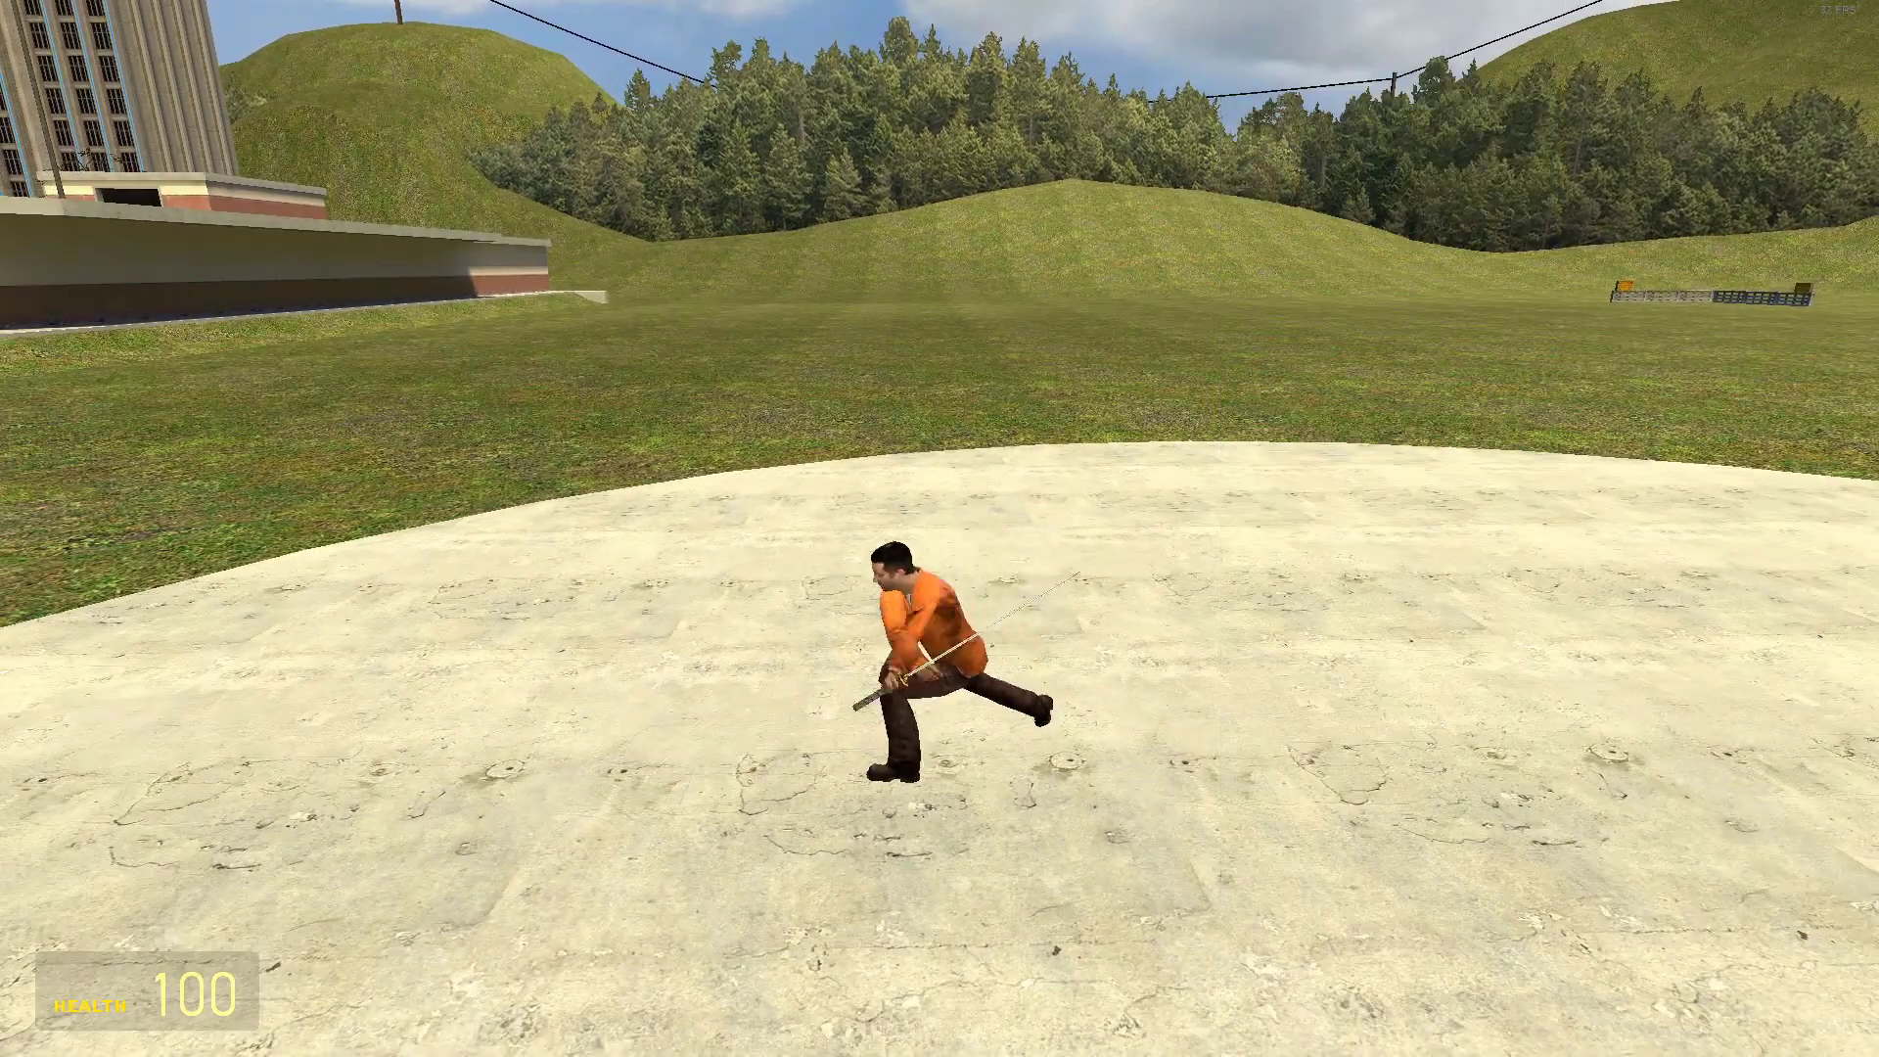
{"action": "key", "text": "alt"}
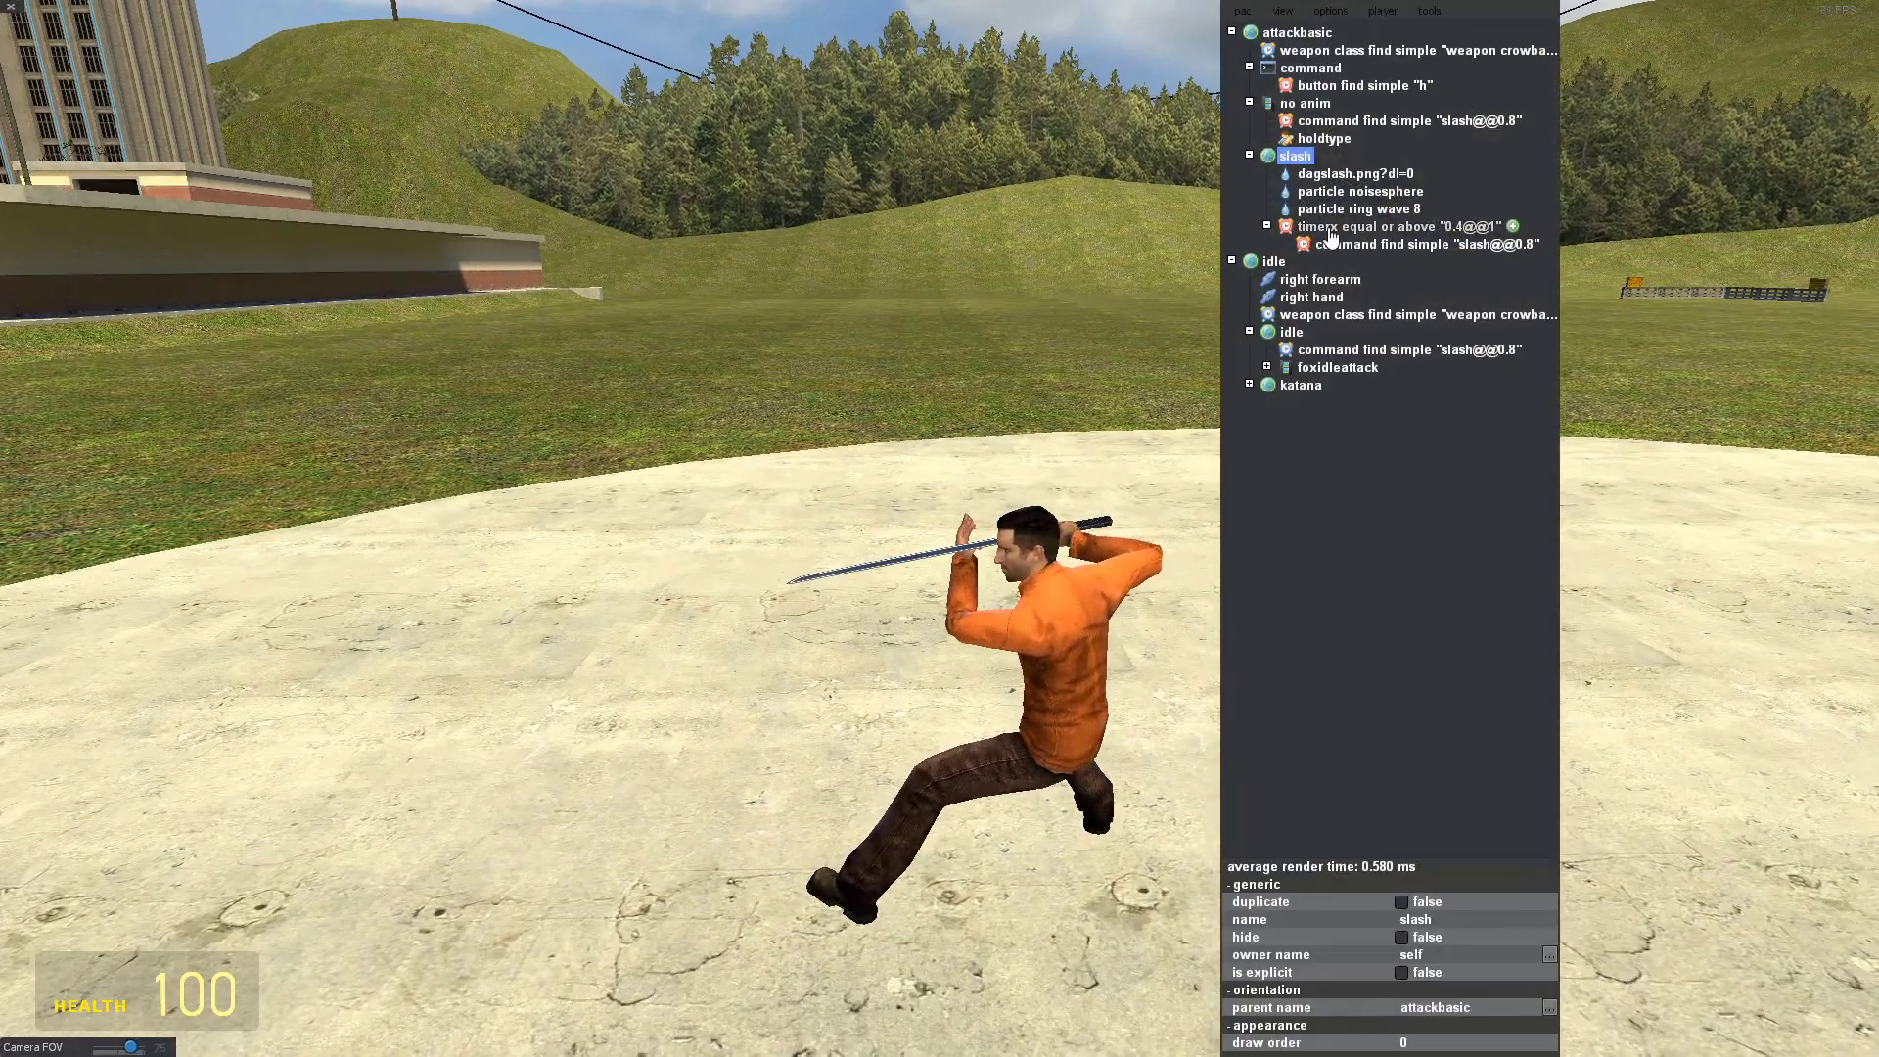
Turn off invert on the timerx event to preview the slash, and set particle ring wave 8's die time to 0.3.
{"action": "key", "text": "w"}
{"action": "key", "text": "a"}
{"action": "left_click_drag", "start_coordinate": [916, 402], "coordinate": [1082, 416]}
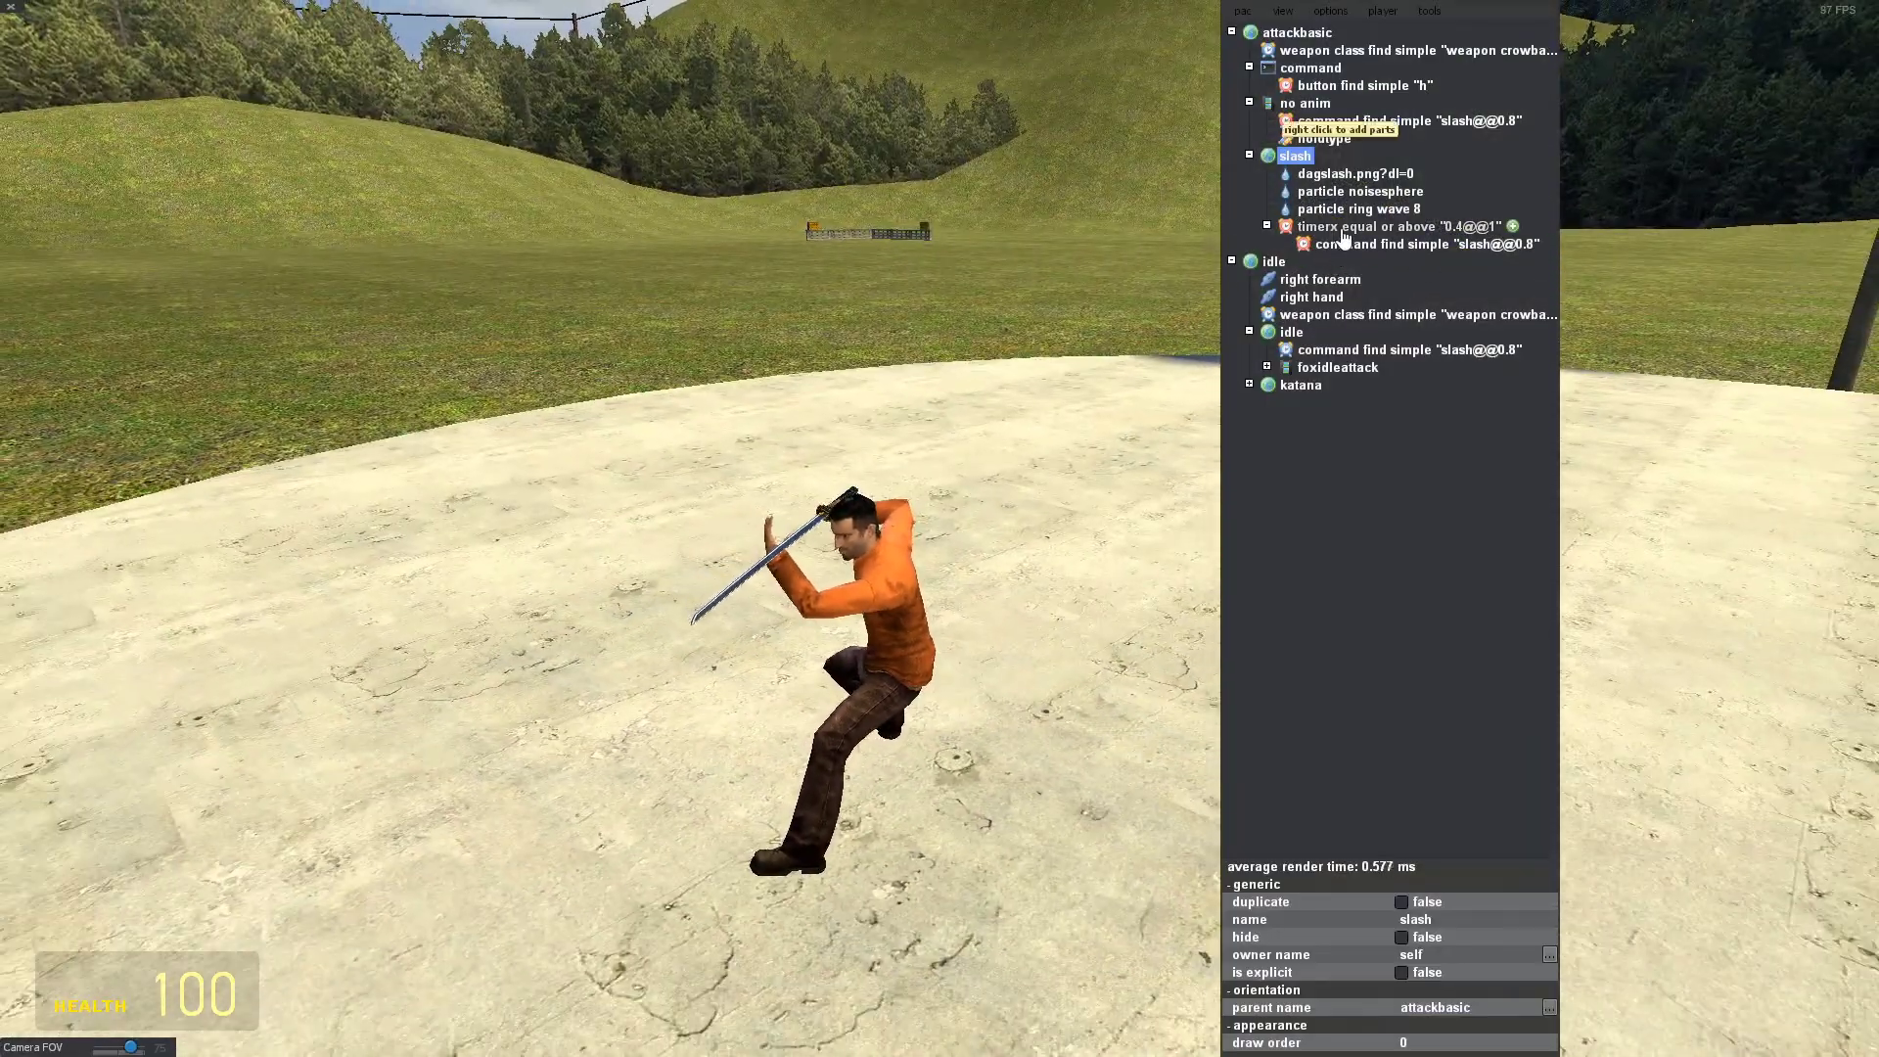
{"action": "left_click", "coordinate": [1343, 231]}
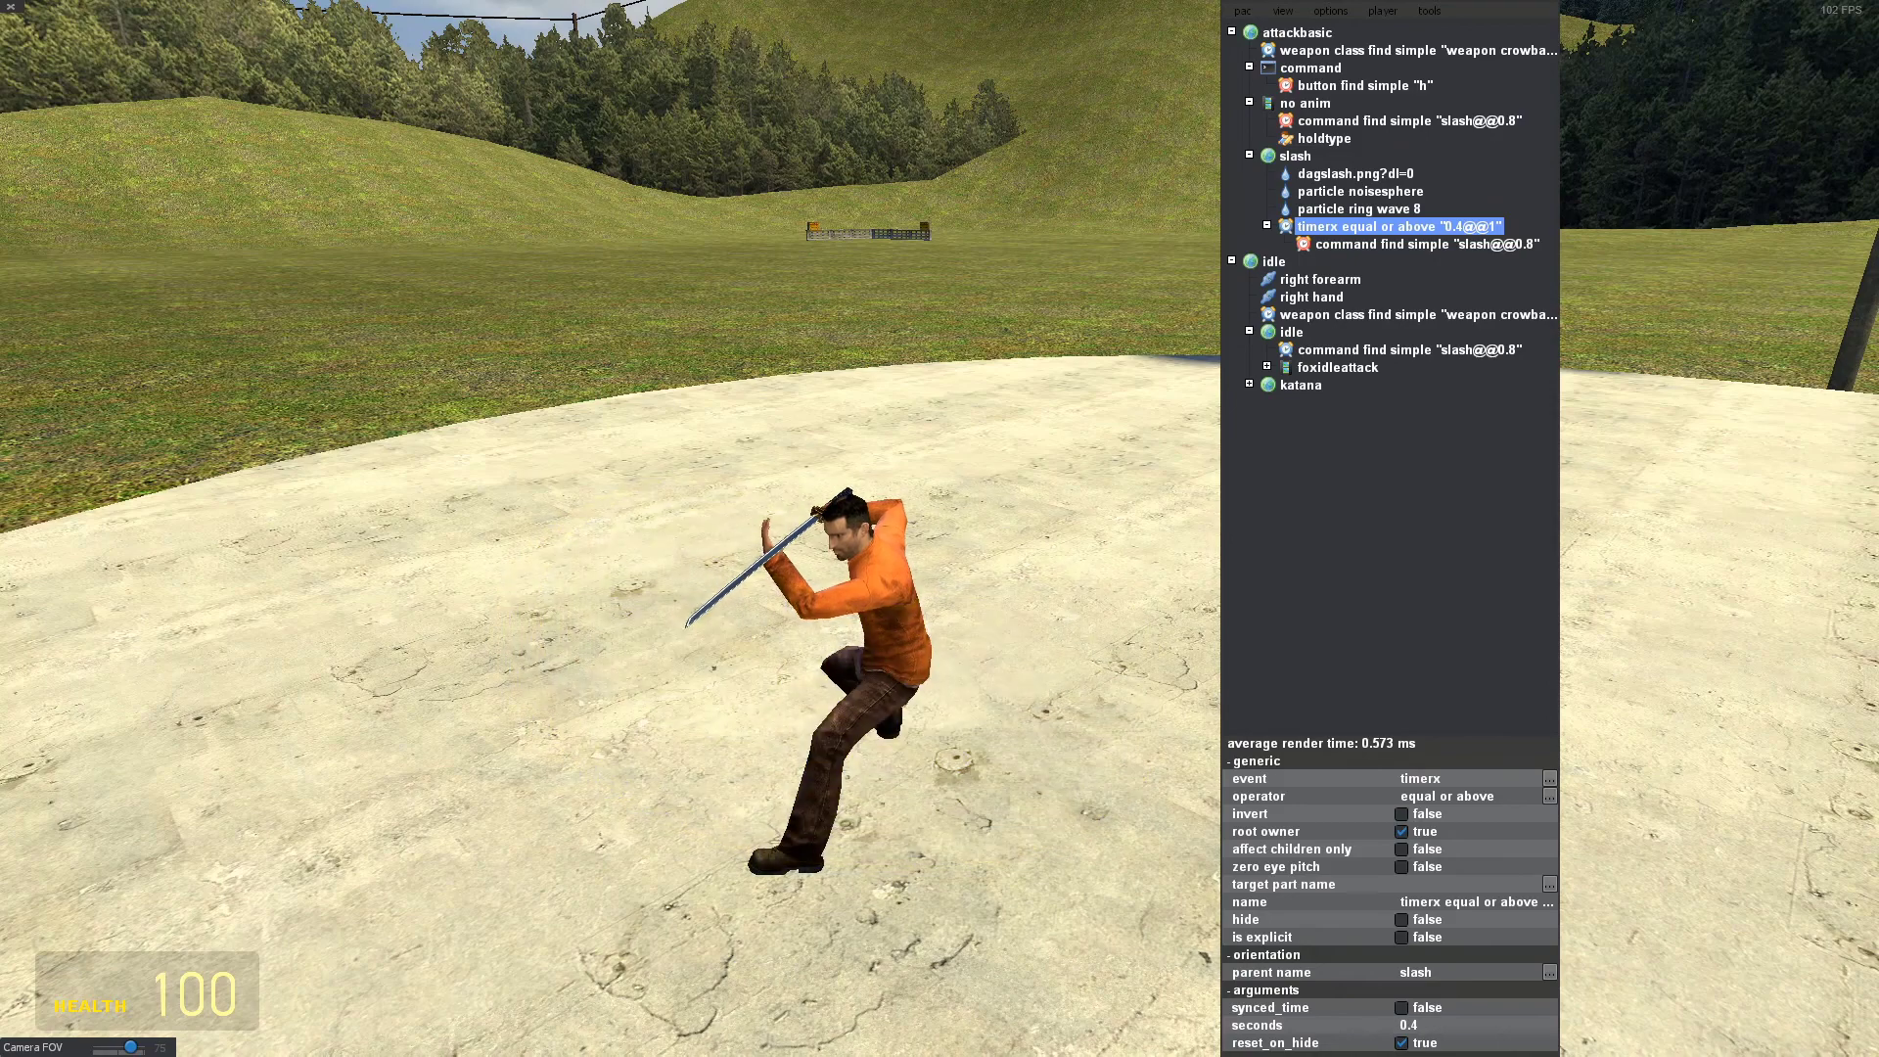
{"action": "left_click", "coordinate": [1332, 211]}
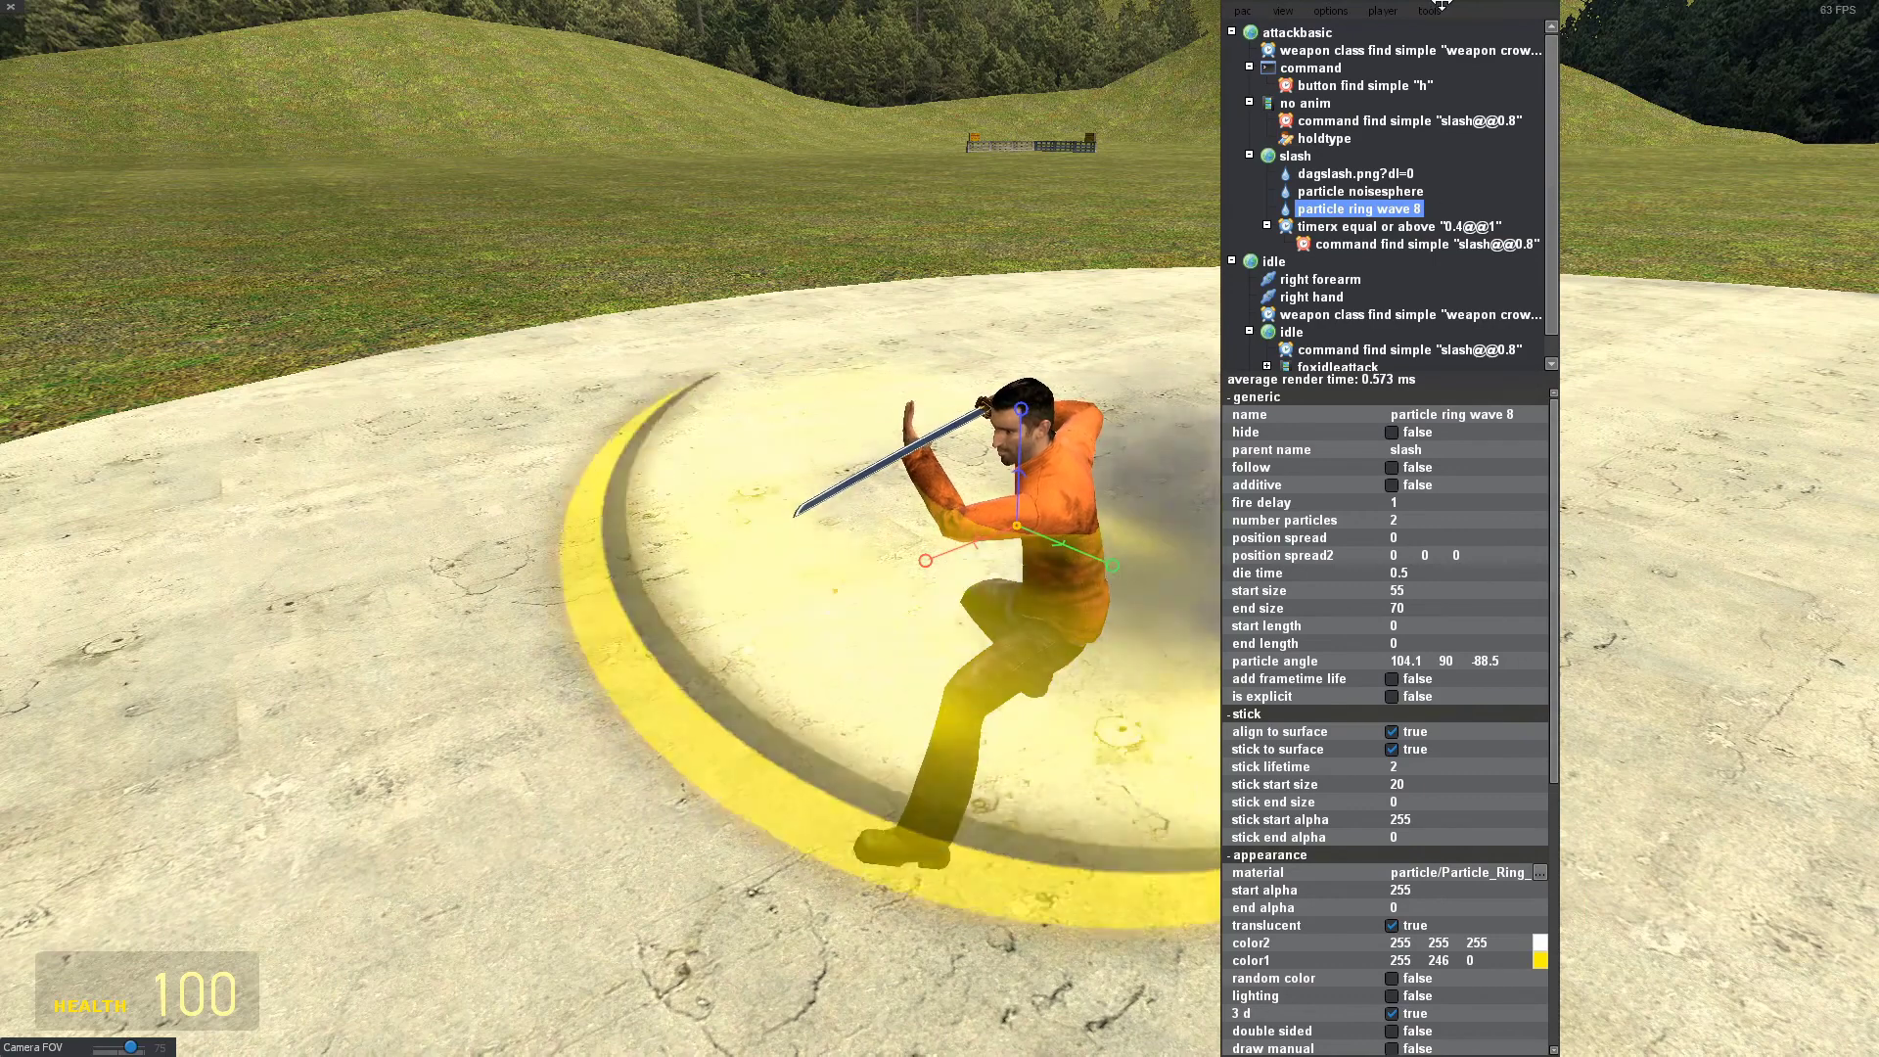
{"action": "left_click_drag", "start_coordinate": [1497, 10], "coordinate": [1695, 12]}
{"action": "left_click_drag", "start_coordinate": [1628, 572], "coordinate": [1628, 578]}
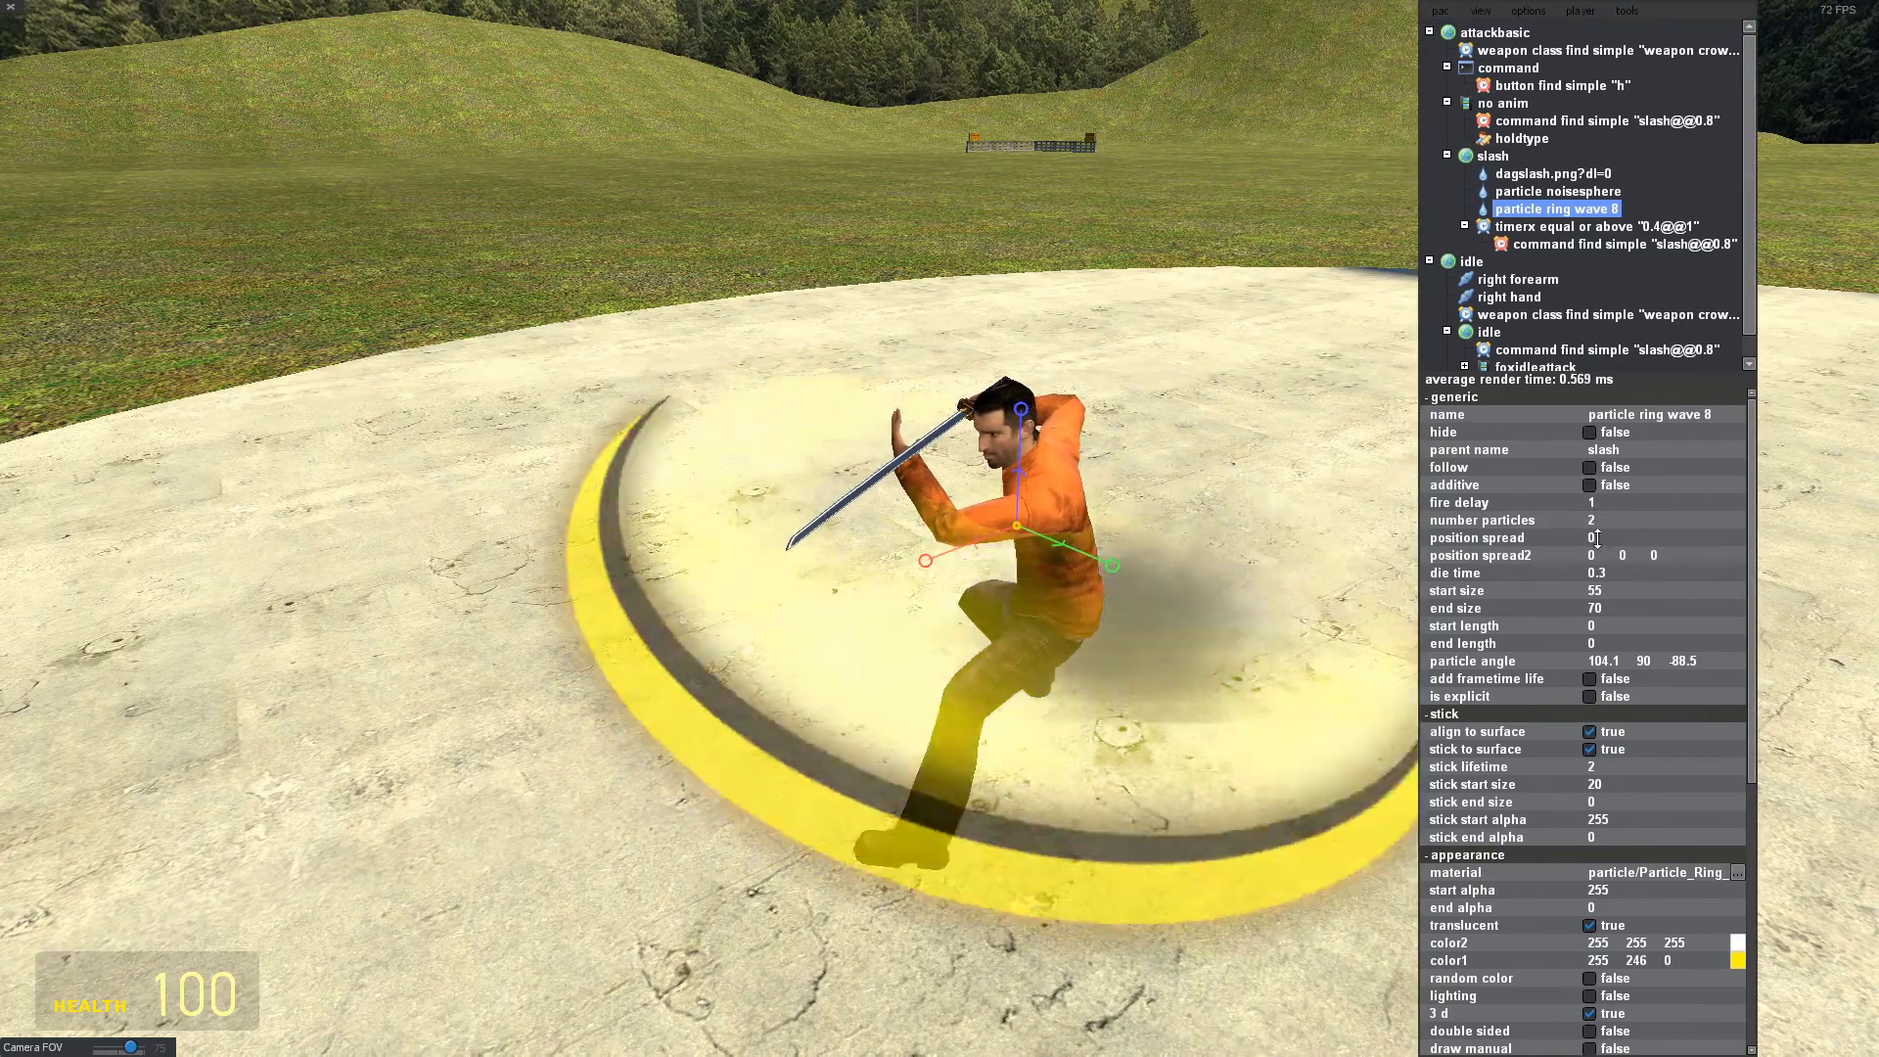
Set the die time of the dagslash.png particle to 0.3.
{"action": "left_click", "coordinate": [1559, 191]}
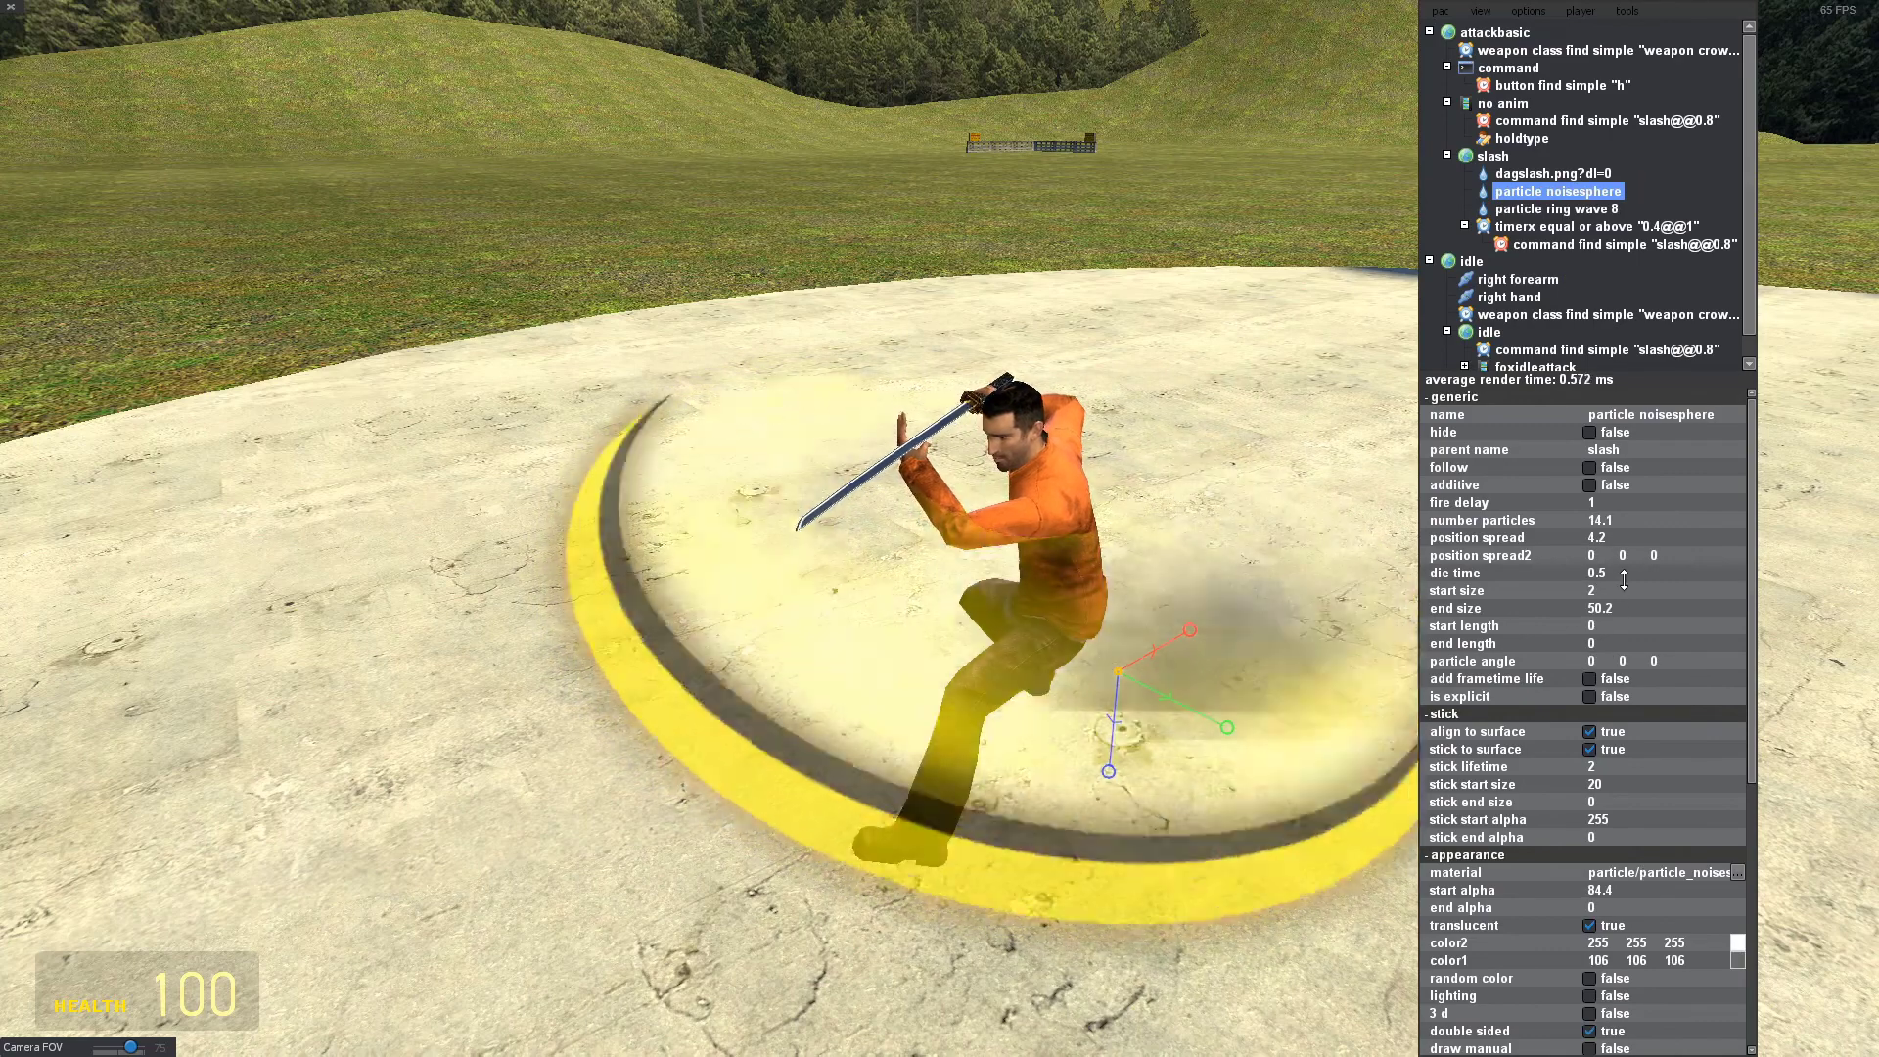
{"action": "left_click", "coordinate": [1552, 174]}
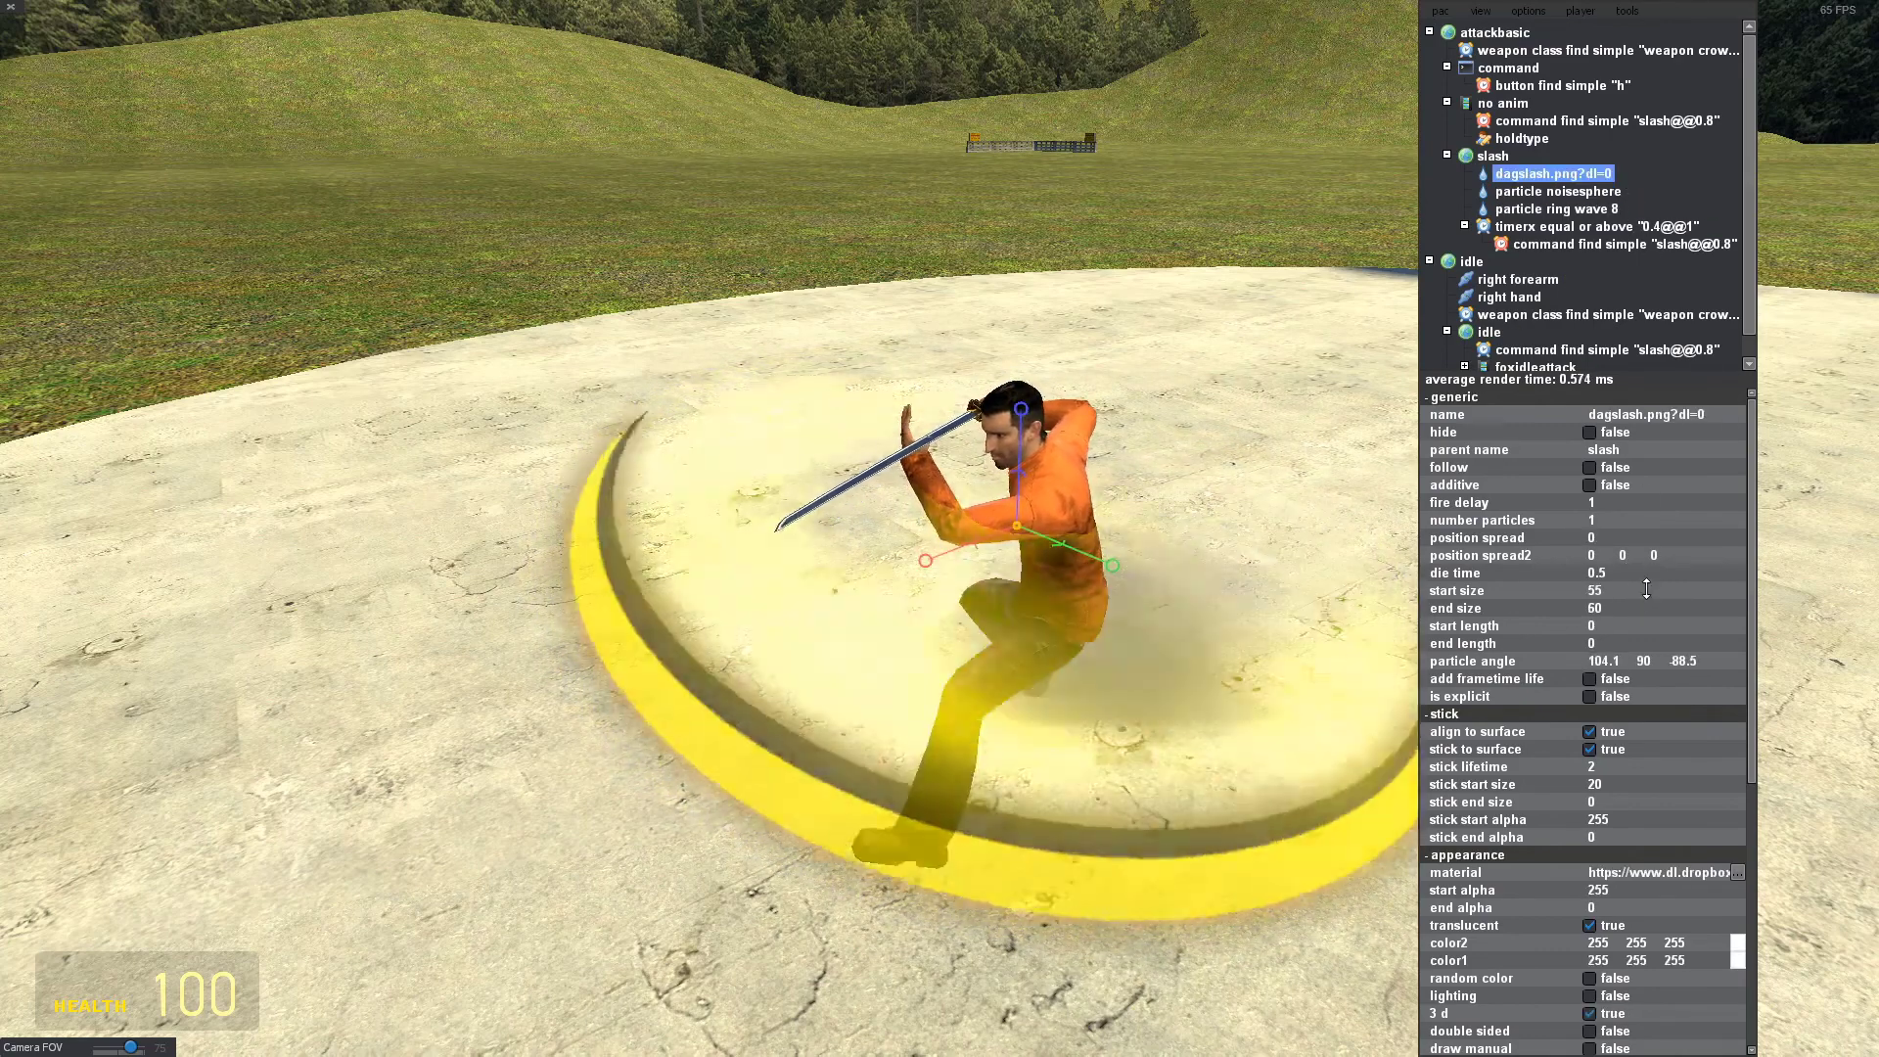
{"action": "left_click_drag", "start_coordinate": [1635, 576], "coordinate": [1635, 577]}
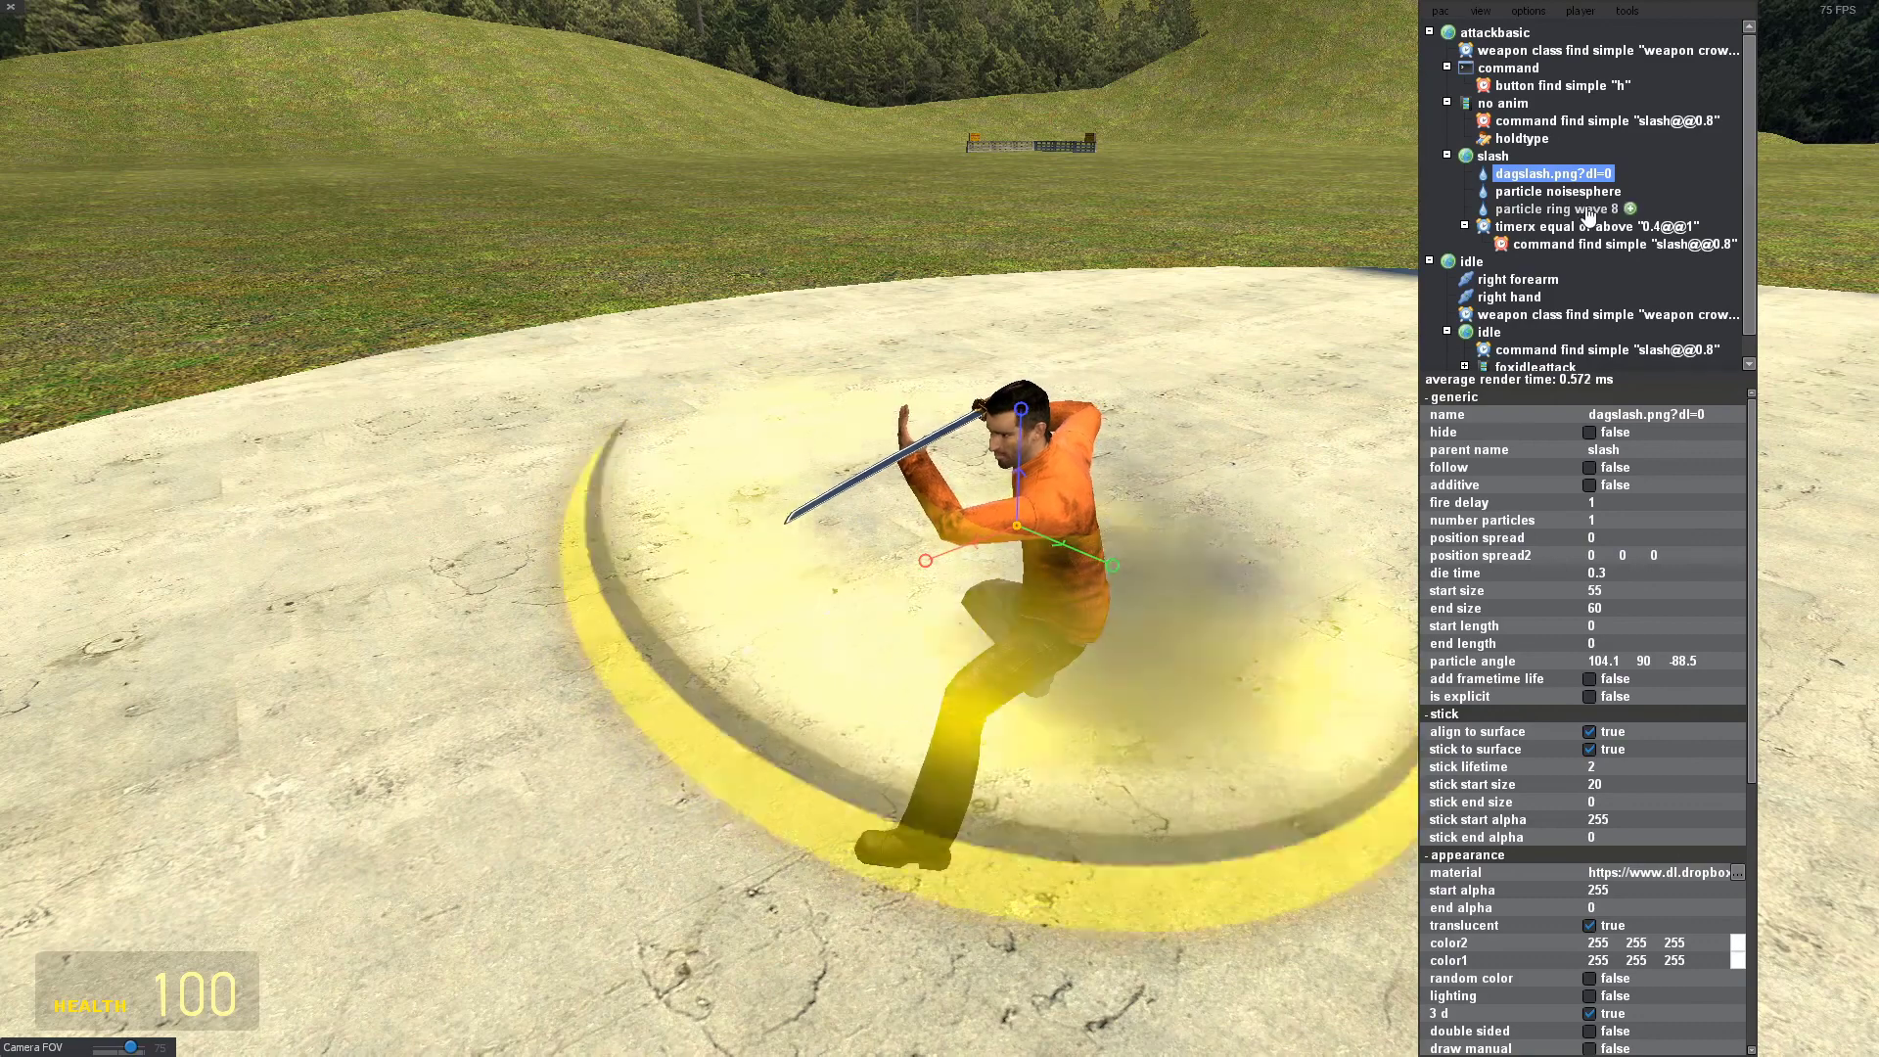
Set the third particle angle velocity value of the dagslash.png particle to 700.
{"action": "left_click_drag", "start_coordinate": [1749, 409], "coordinate": [1747, 750]}
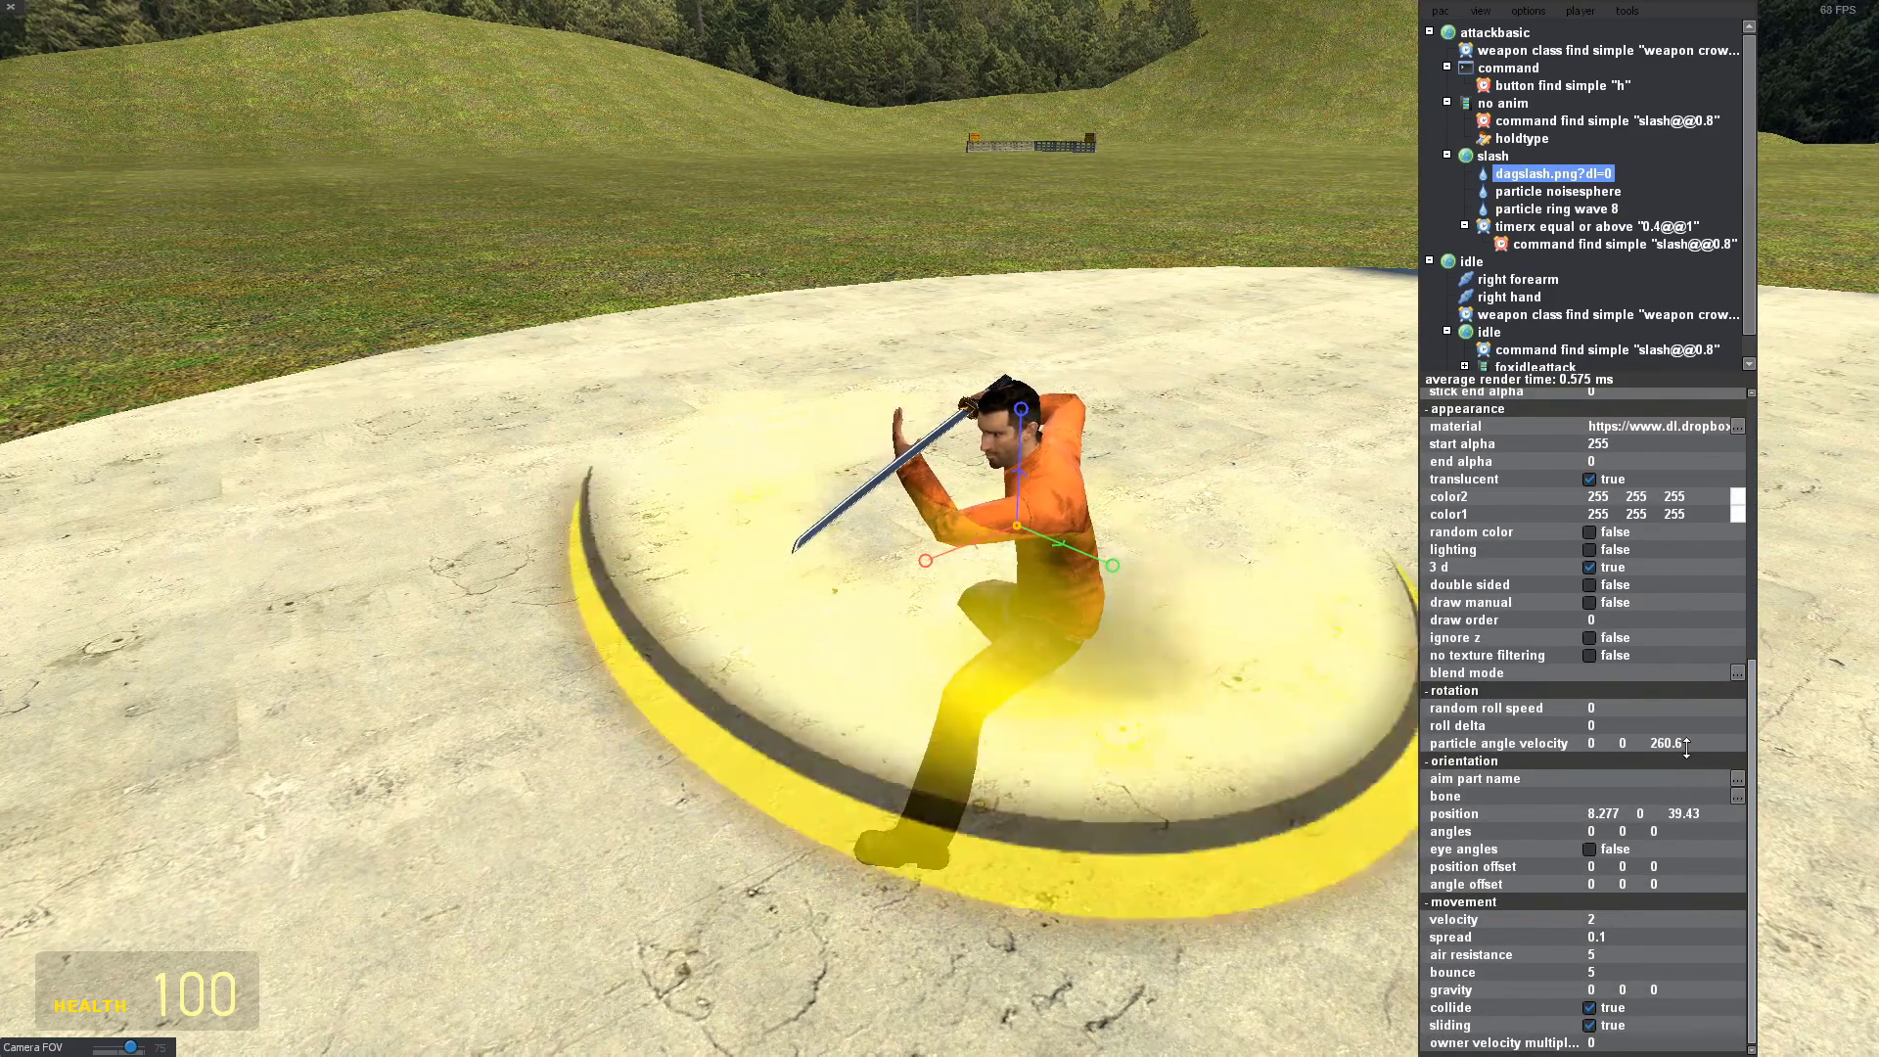
{"action": "left_click_drag", "start_coordinate": [1683, 744], "coordinate": [1649, 16]}
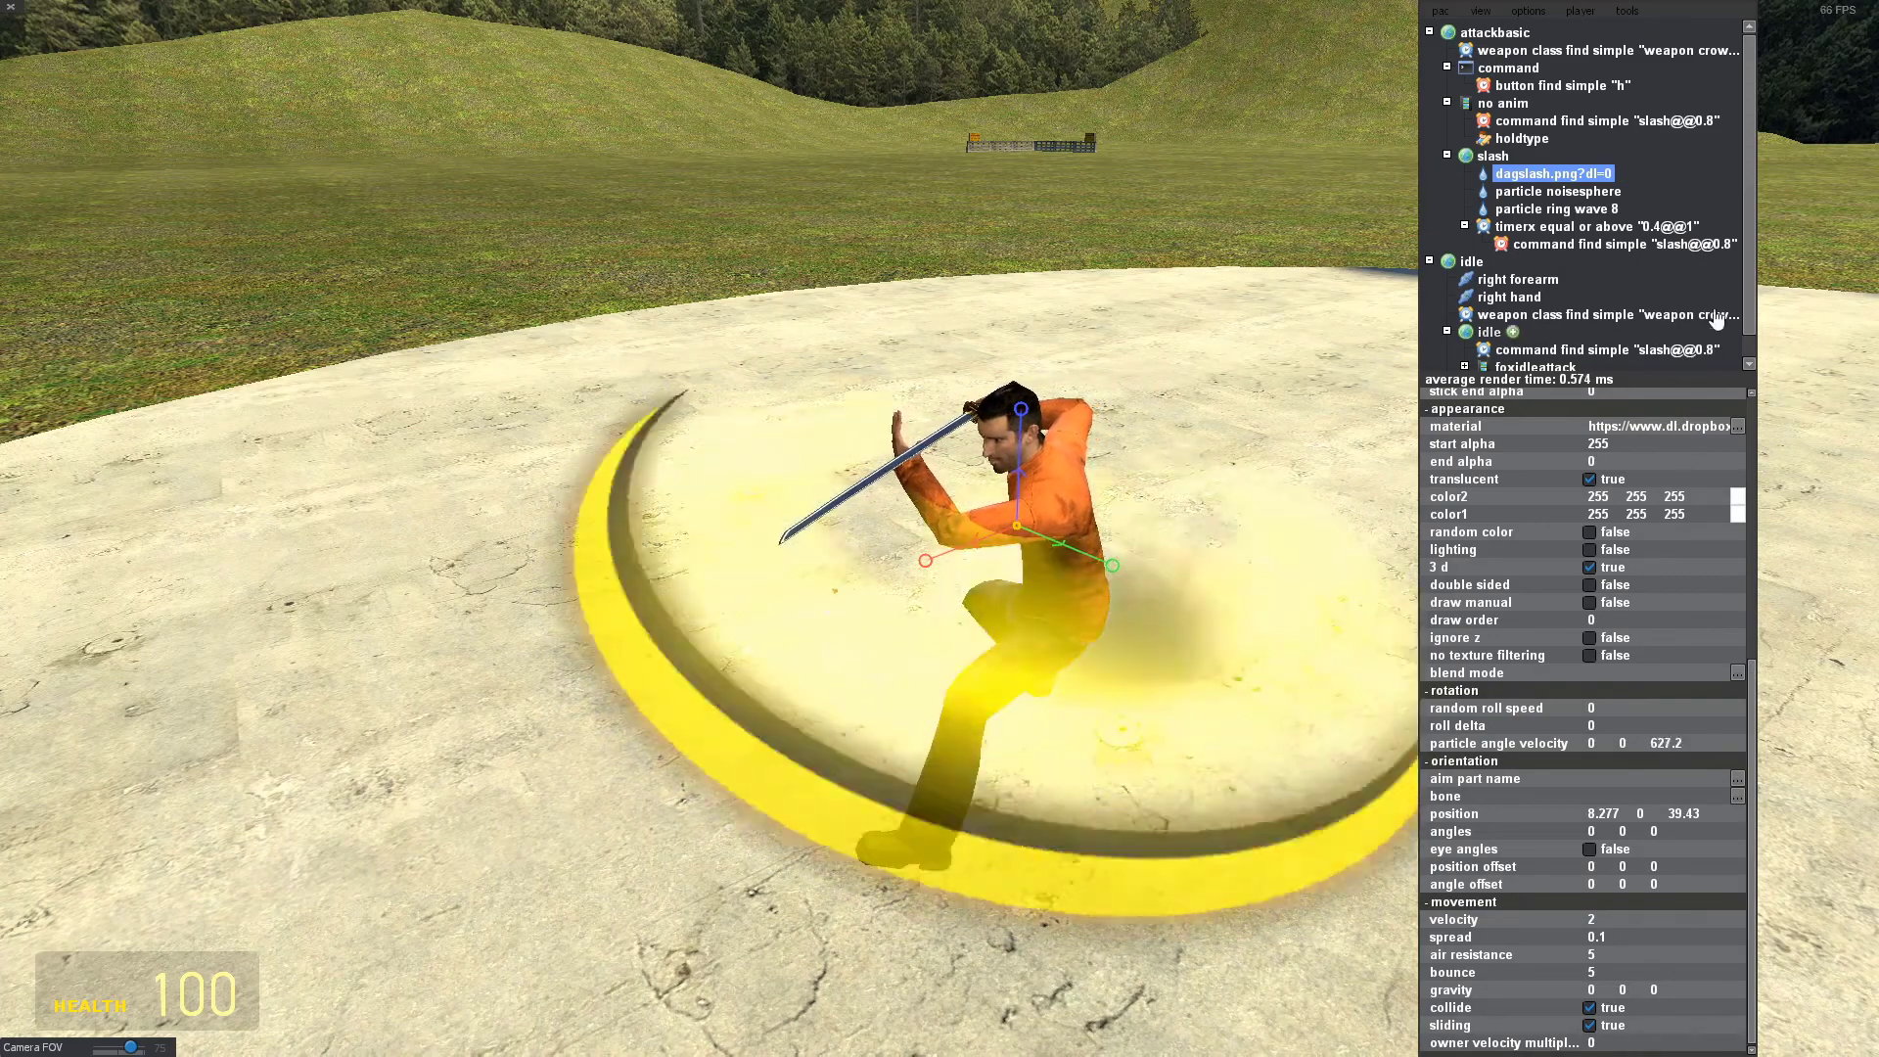
{"action": "double_click", "coordinate": [1668, 743]}
{"action": "type", "text": "700"}
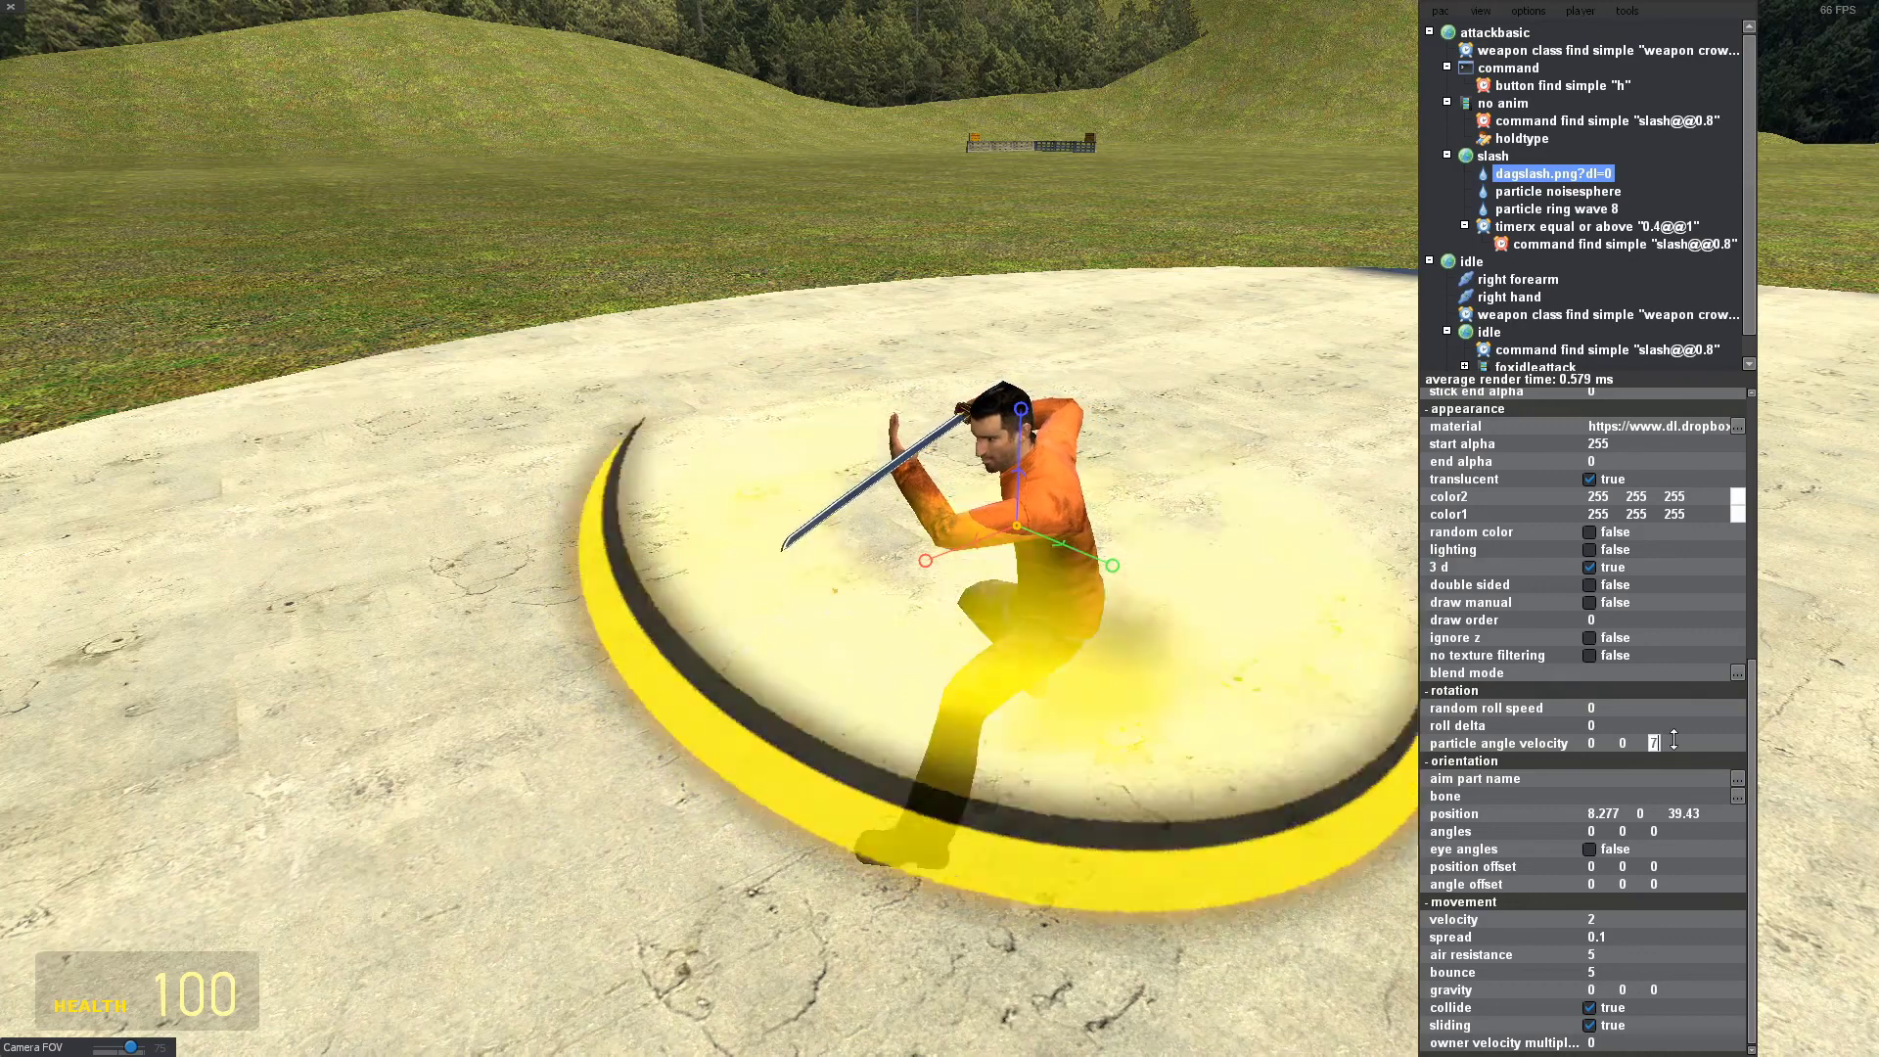
{"action": "key", "text": "Return"}
Set the third particle angle velocity value of particle ring wave 8 to 700.
{"action": "left_click", "coordinate": [1556, 208]}
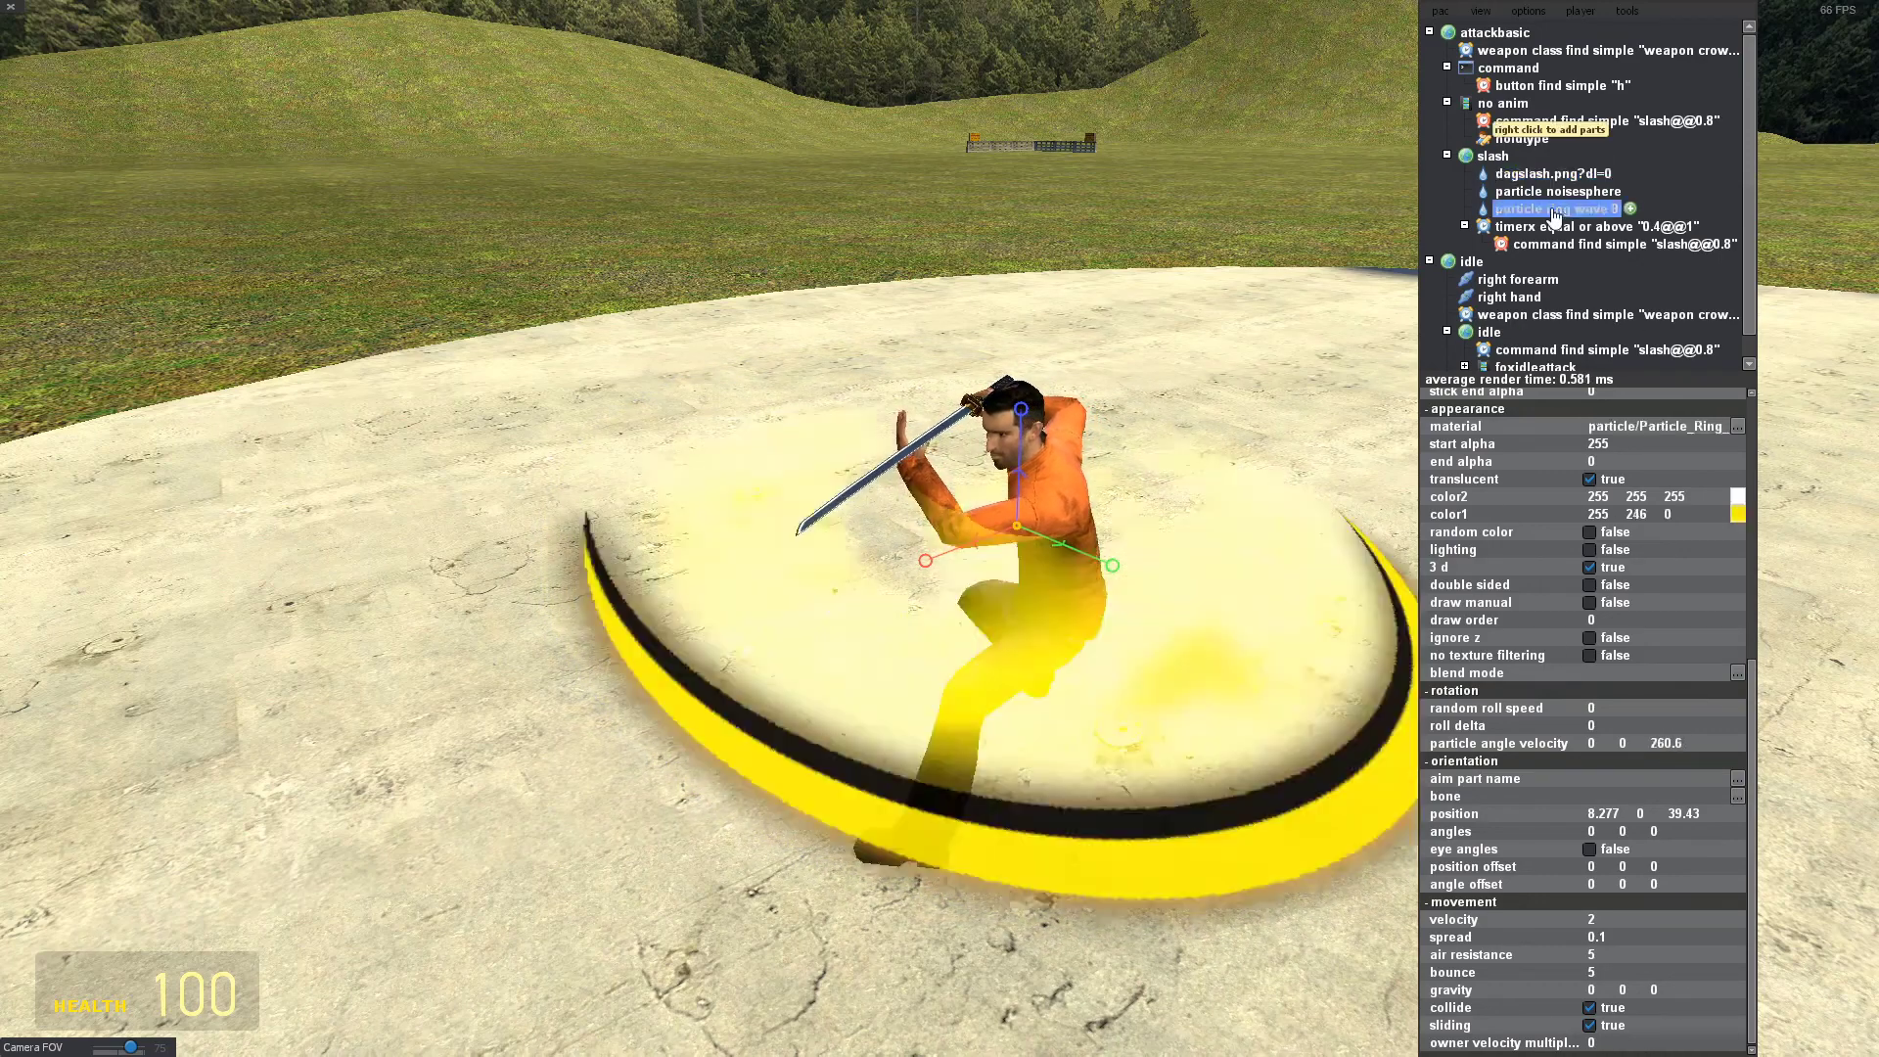
{"action": "double_click", "coordinate": [1681, 744]}
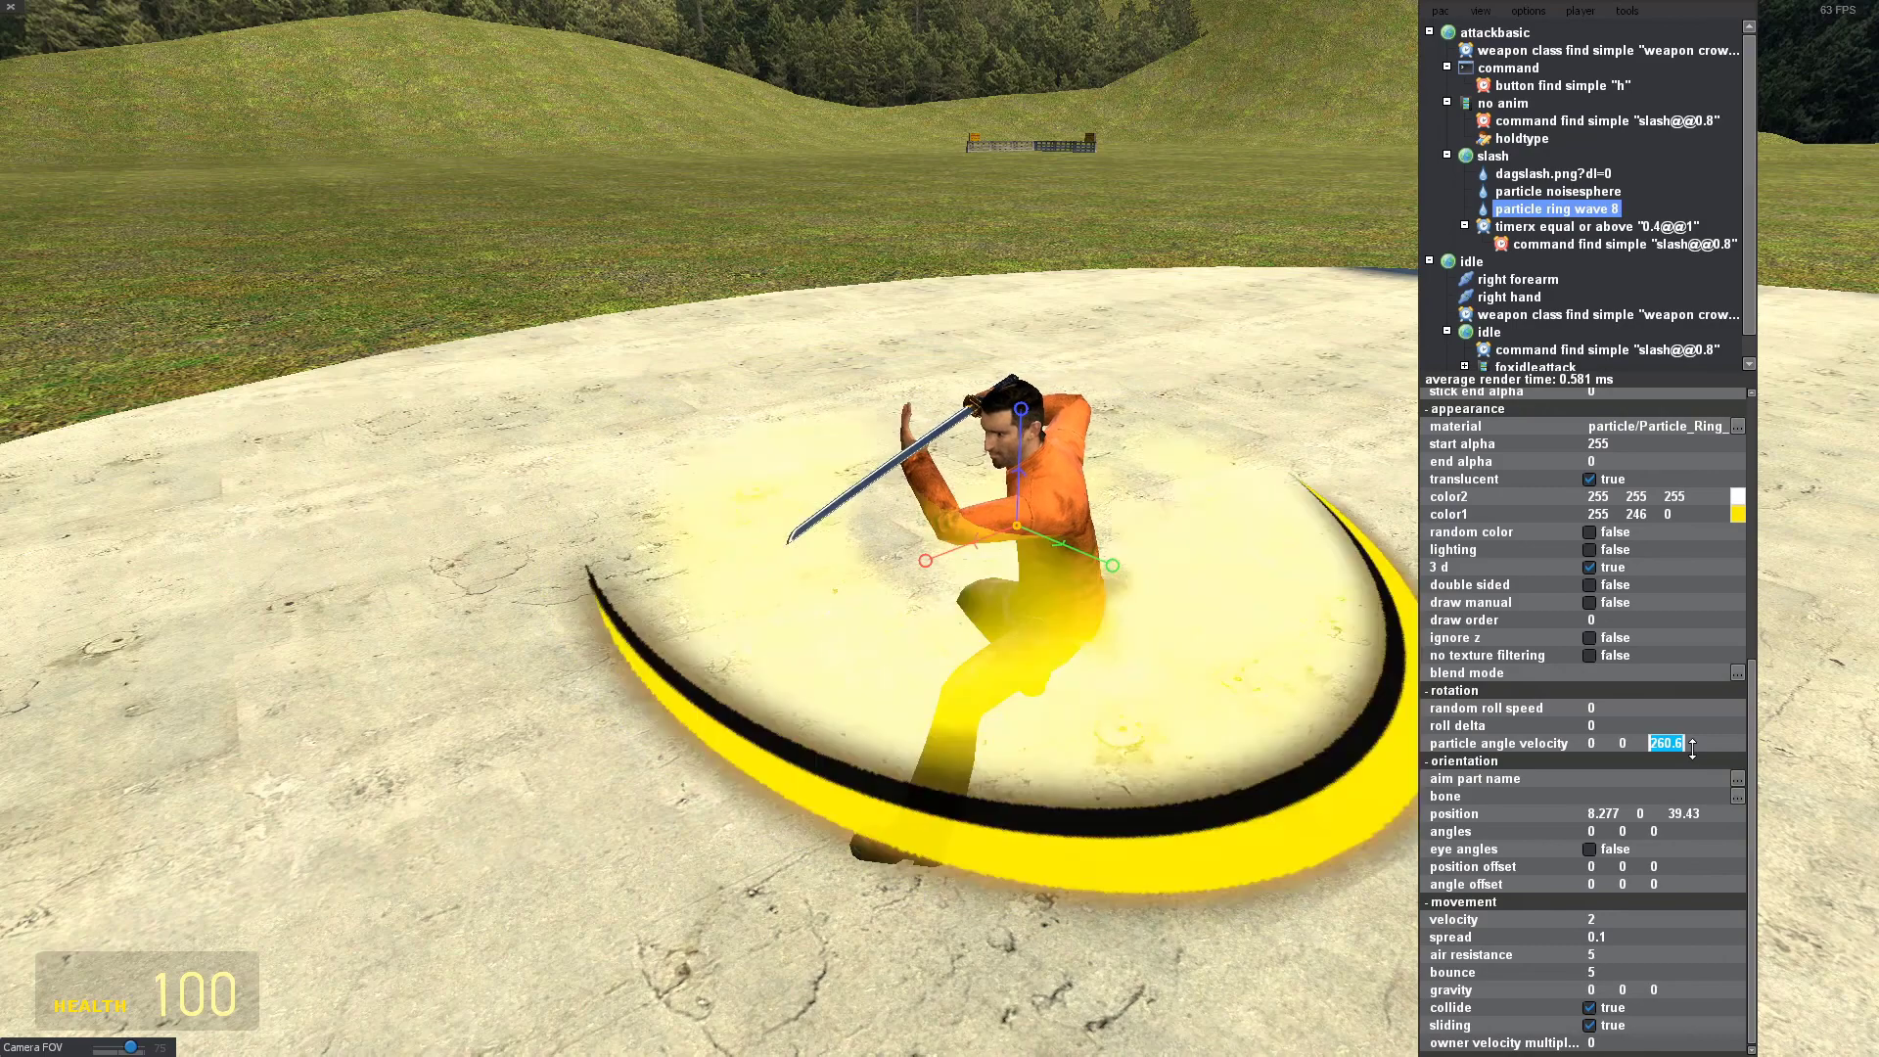
{"action": "type", "text": "700"}
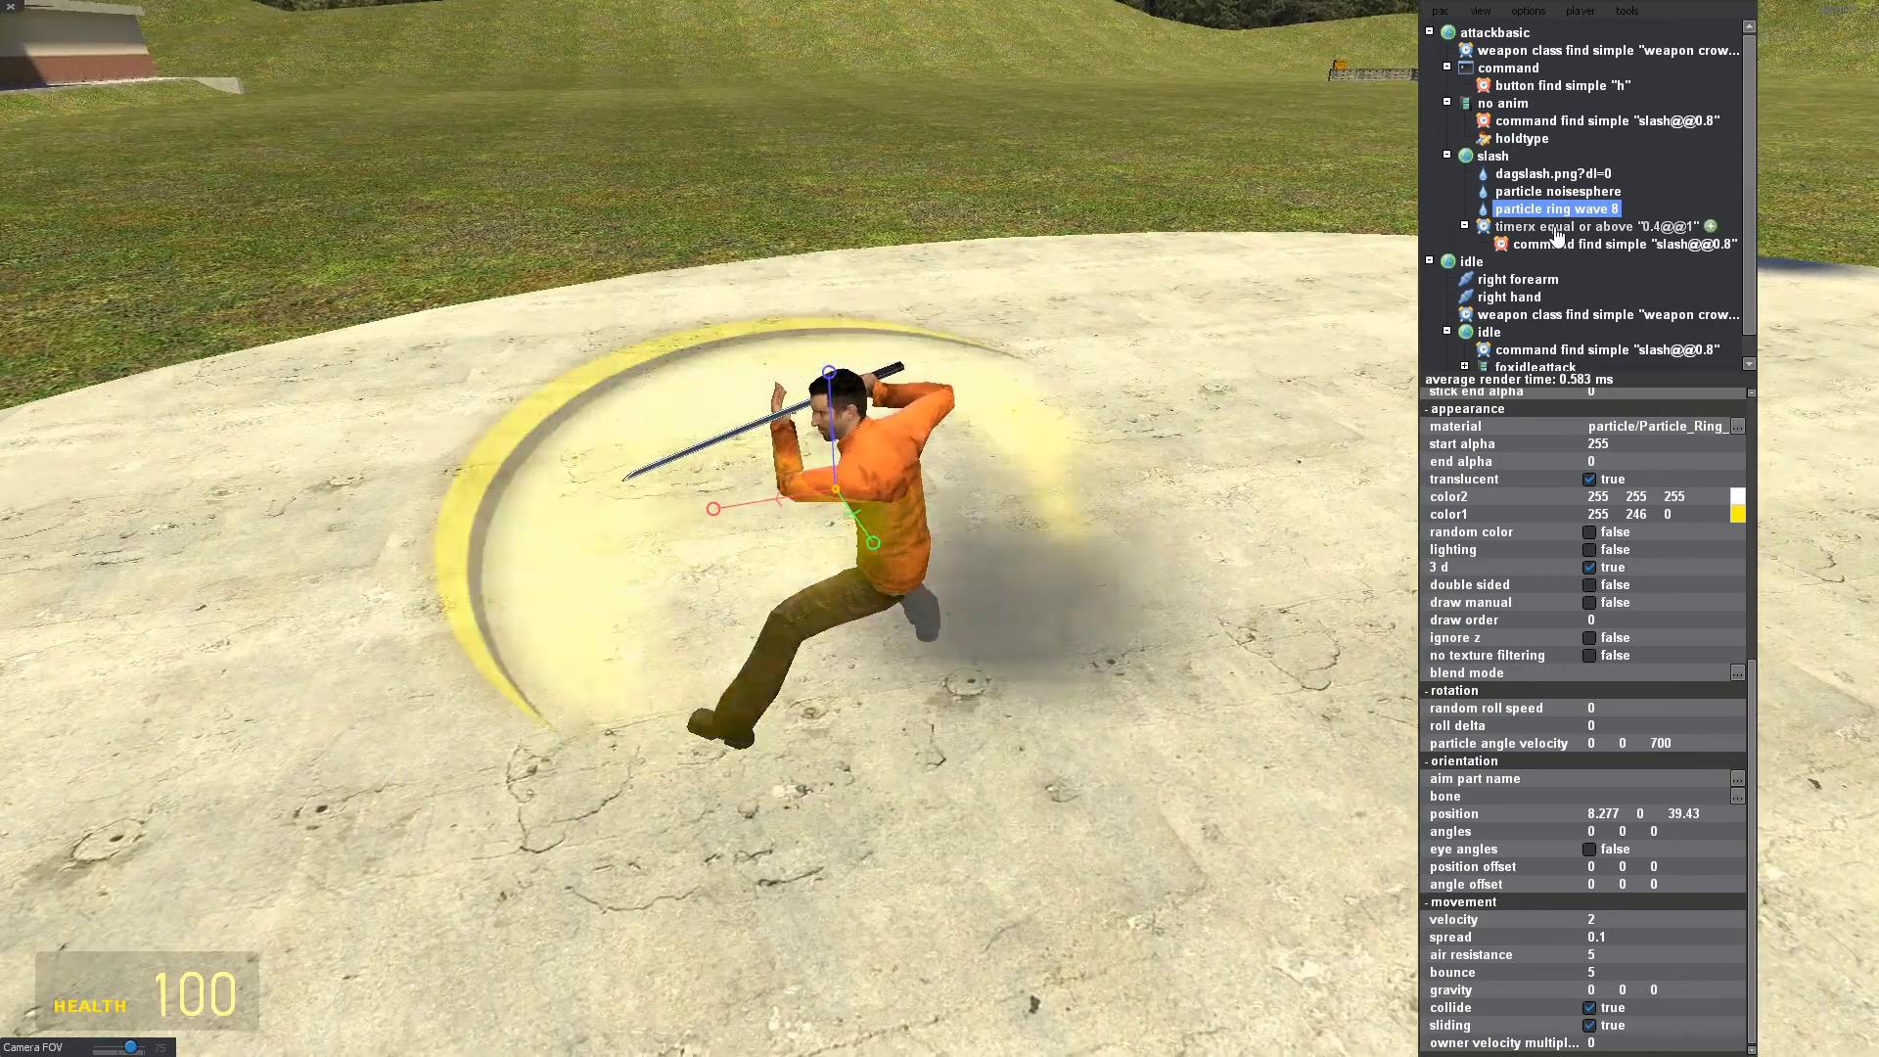
Re-enable invert on the slash group's timerx event and test the faster slash in game.
{"action": "left_click", "coordinate": [1597, 226]}
{"action": "left_click", "coordinate": [1599, 814]}
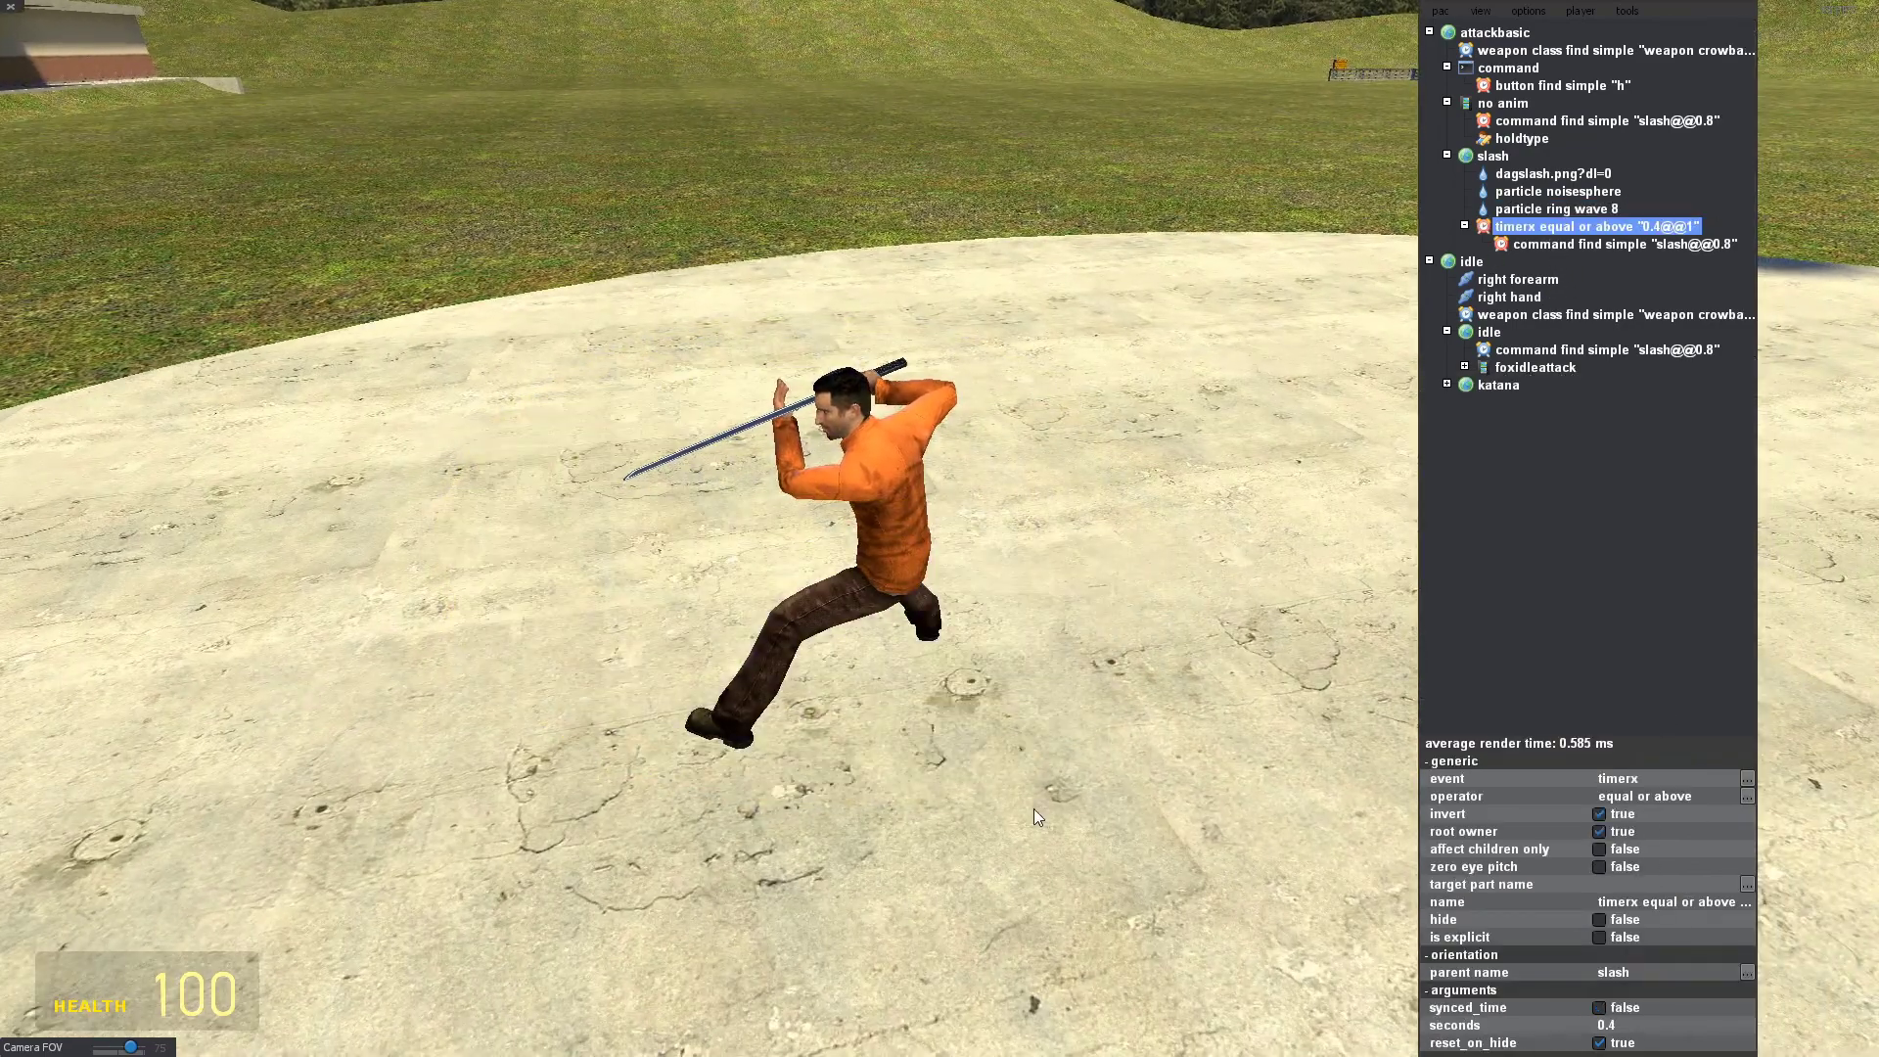
{"action": "left_click_drag", "start_coordinate": [1033, 808], "coordinate": [998, 796]}
{"action": "key", "text": "s"}
{"action": "key", "text": "ctrl+e"}
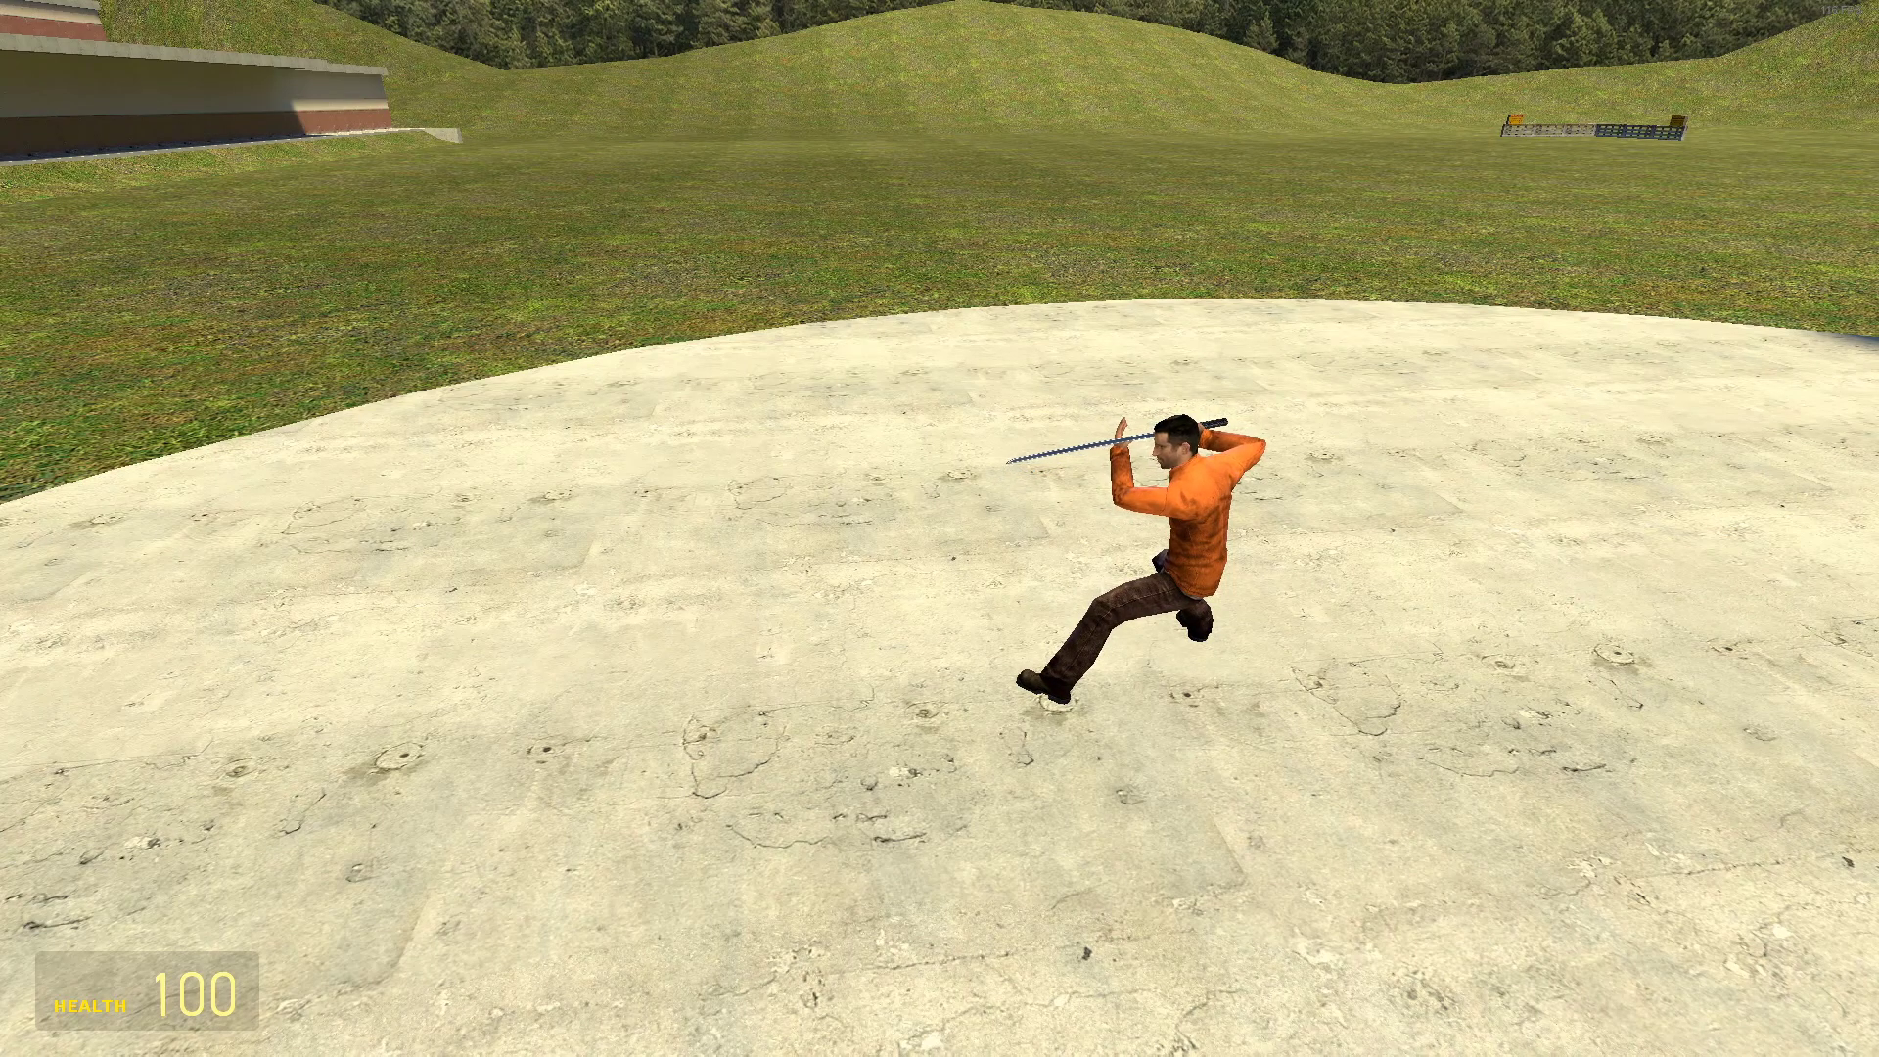
{"action": "key", "text": "ctrl+e"}
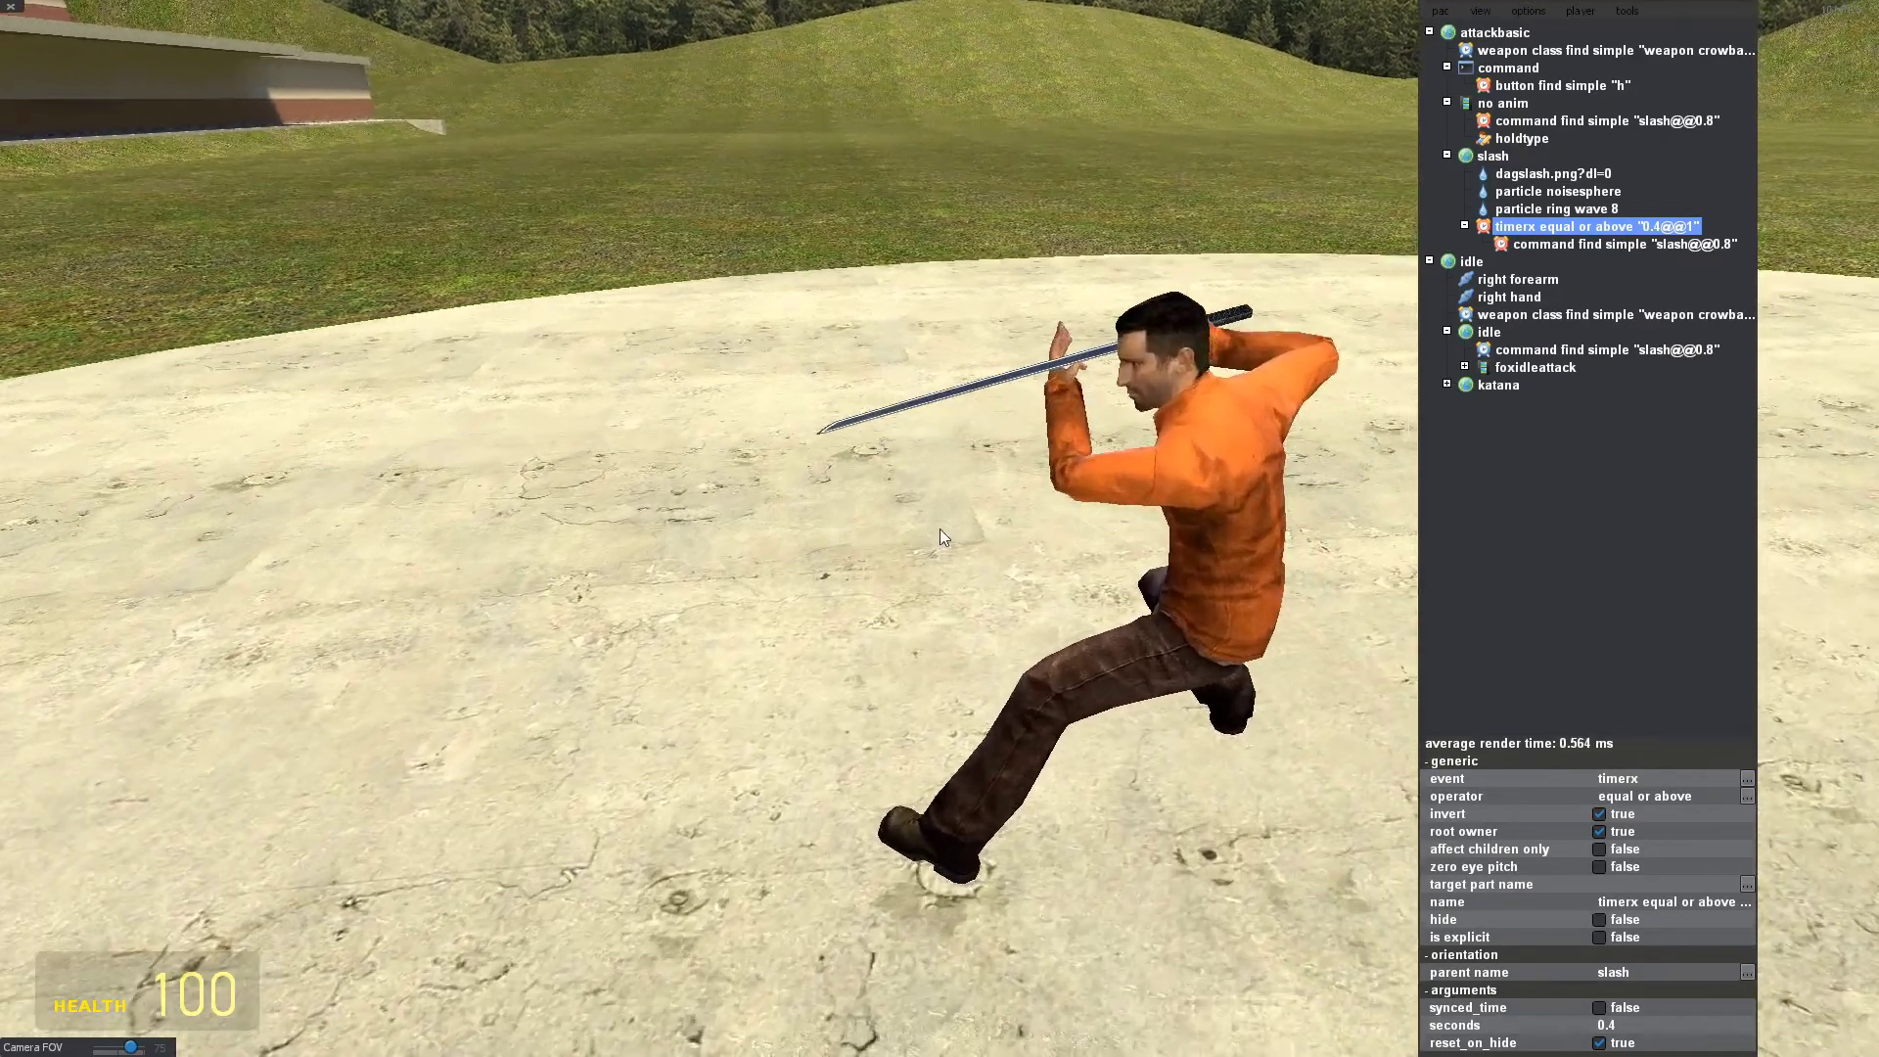
Review the particle noisesphere's appearance, rotation and orientation settings in the slash group.
{"action": "left_click", "coordinate": [1558, 191]}
{"action": "scroll", "coordinate": [1550, 688], "scroll_direction": "down", "scroll_amount": 5}
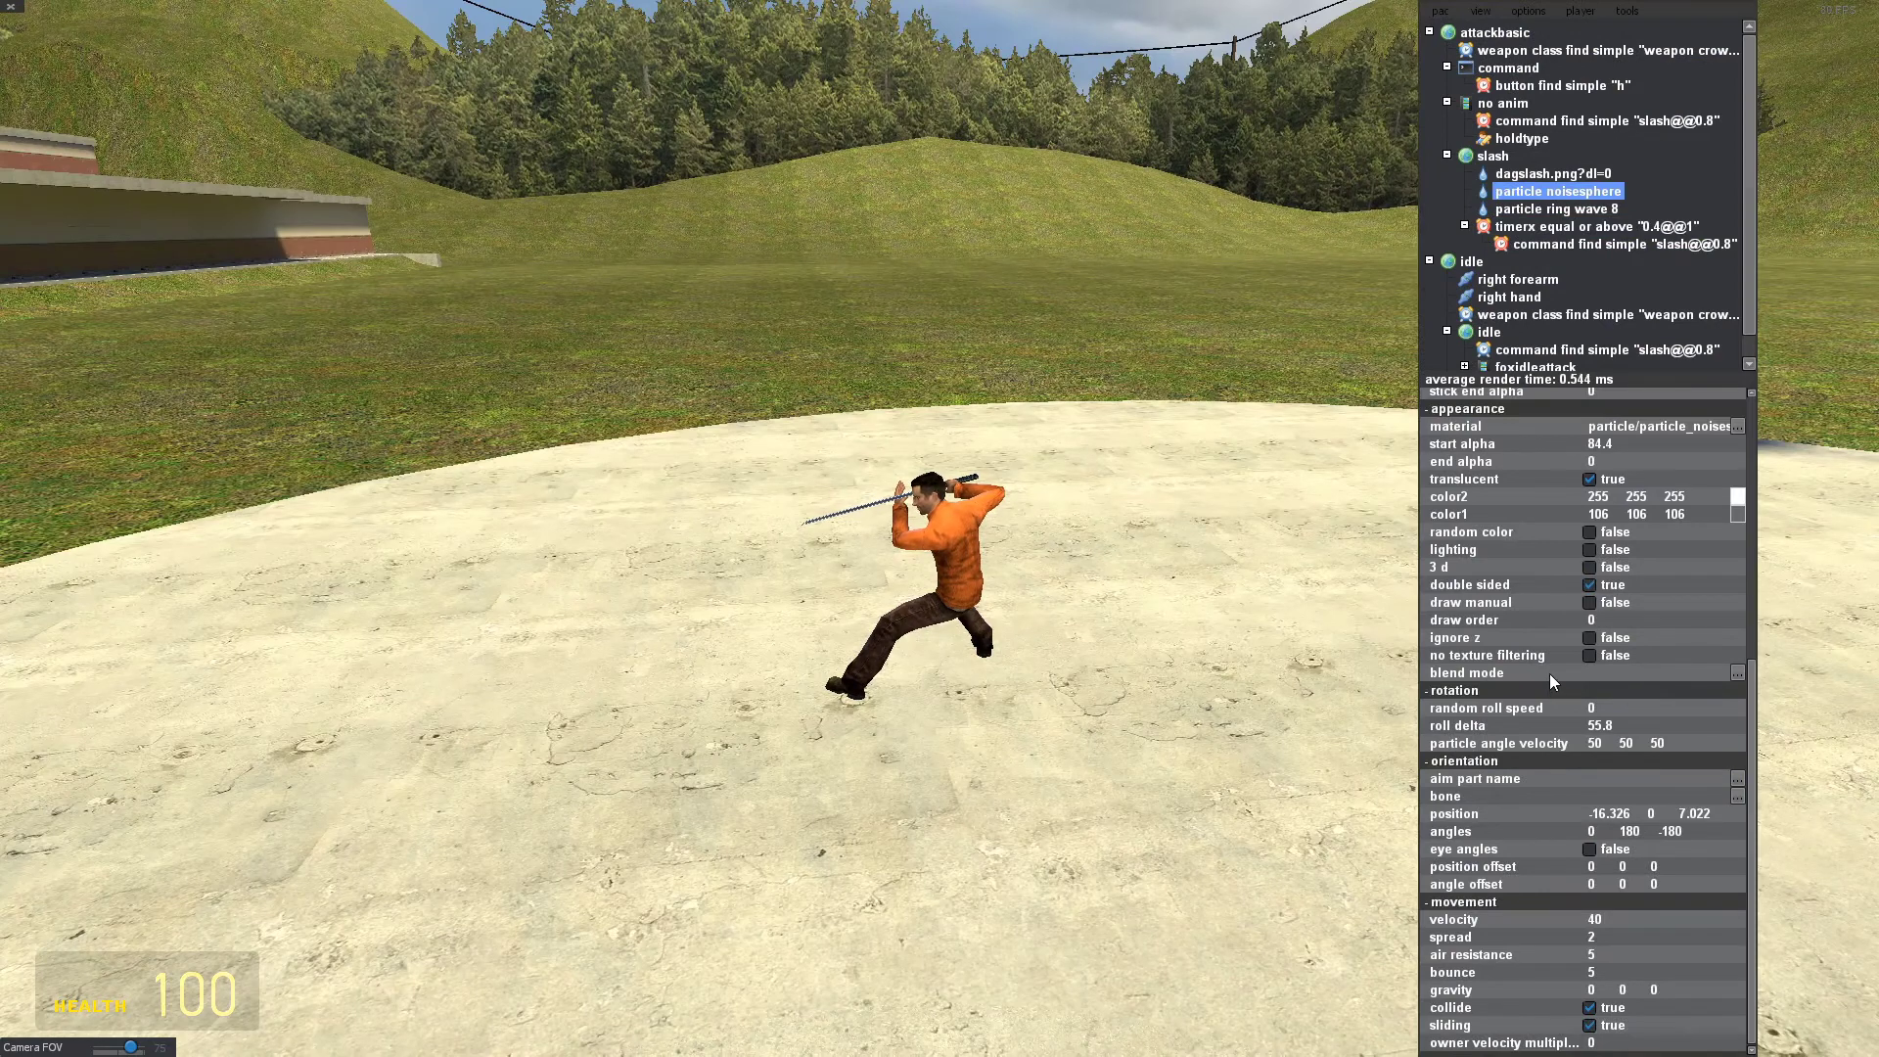
{"action": "scroll", "coordinate": [1550, 672], "scroll_direction": "up", "scroll_amount": 3}
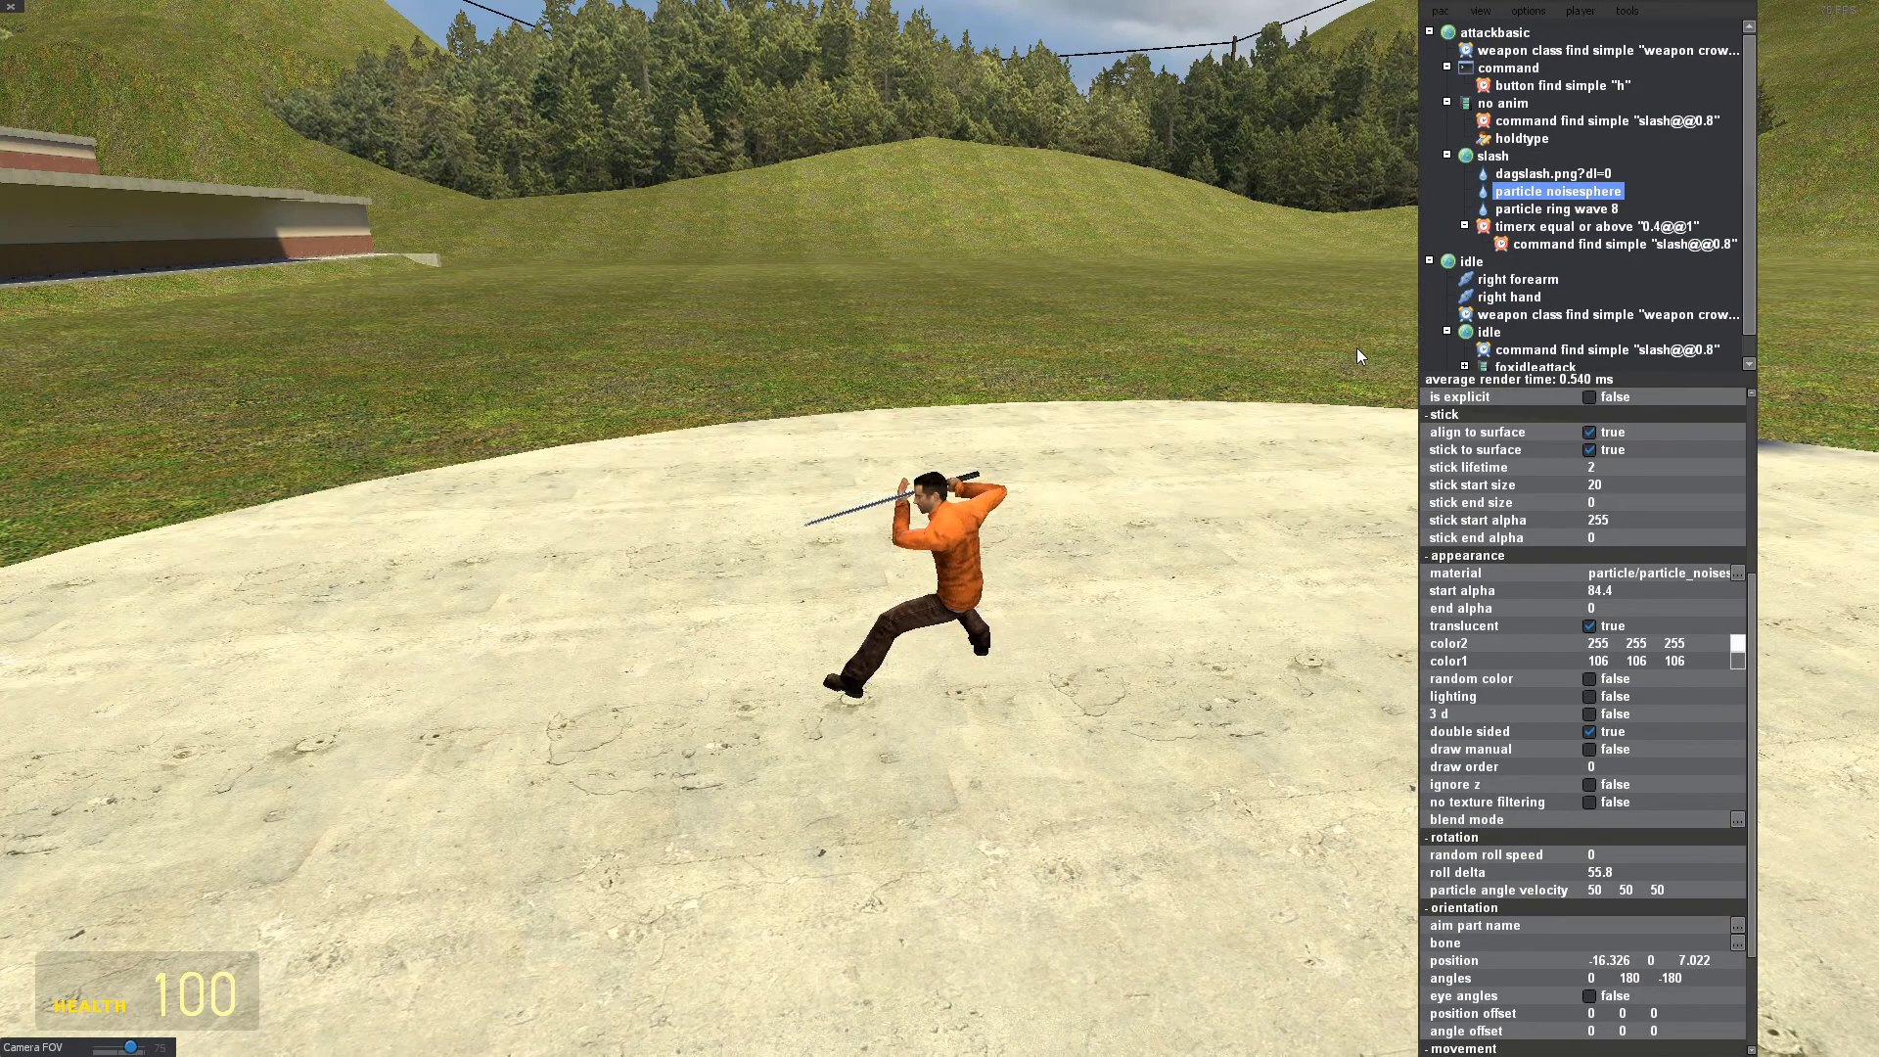
{"action": "left_click", "coordinate": [1554, 192]}
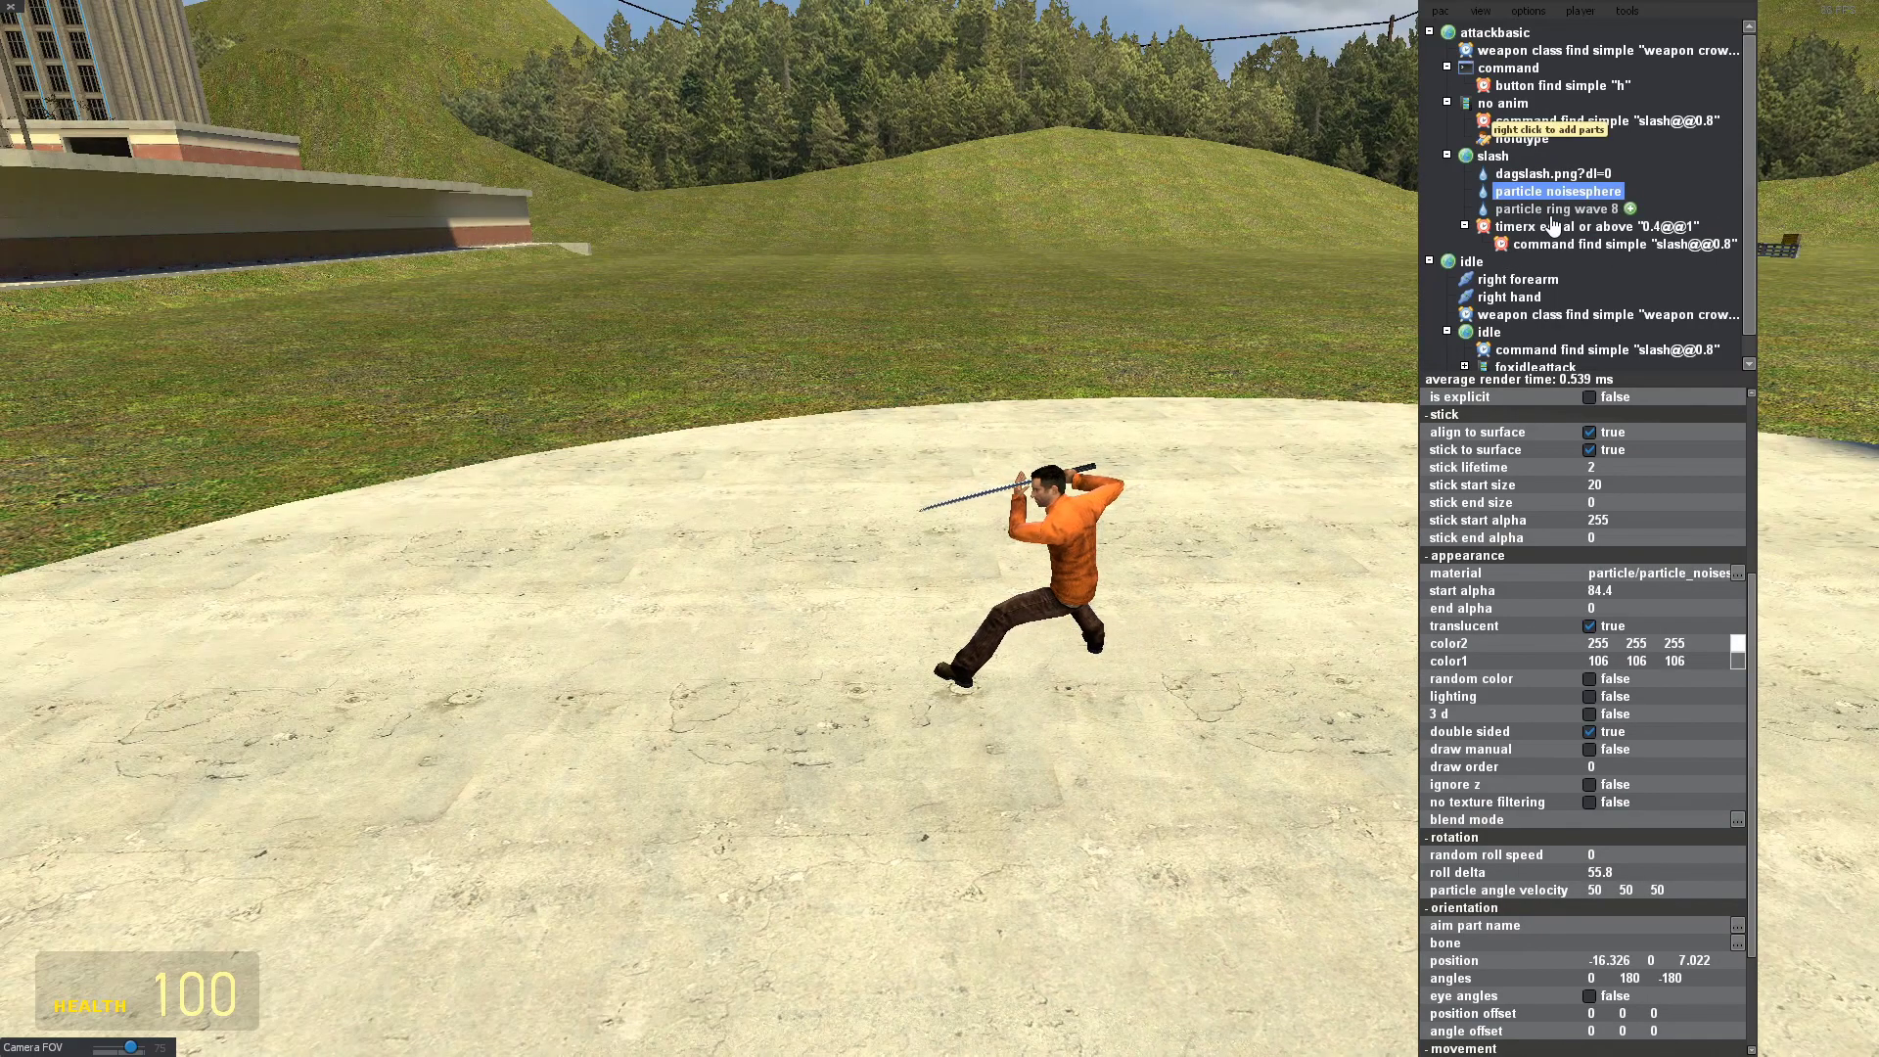
{"action": "key", "text": "w"}
{"action": "left_click_drag", "start_coordinate": [1117, 415], "coordinate": [1209, 402]}
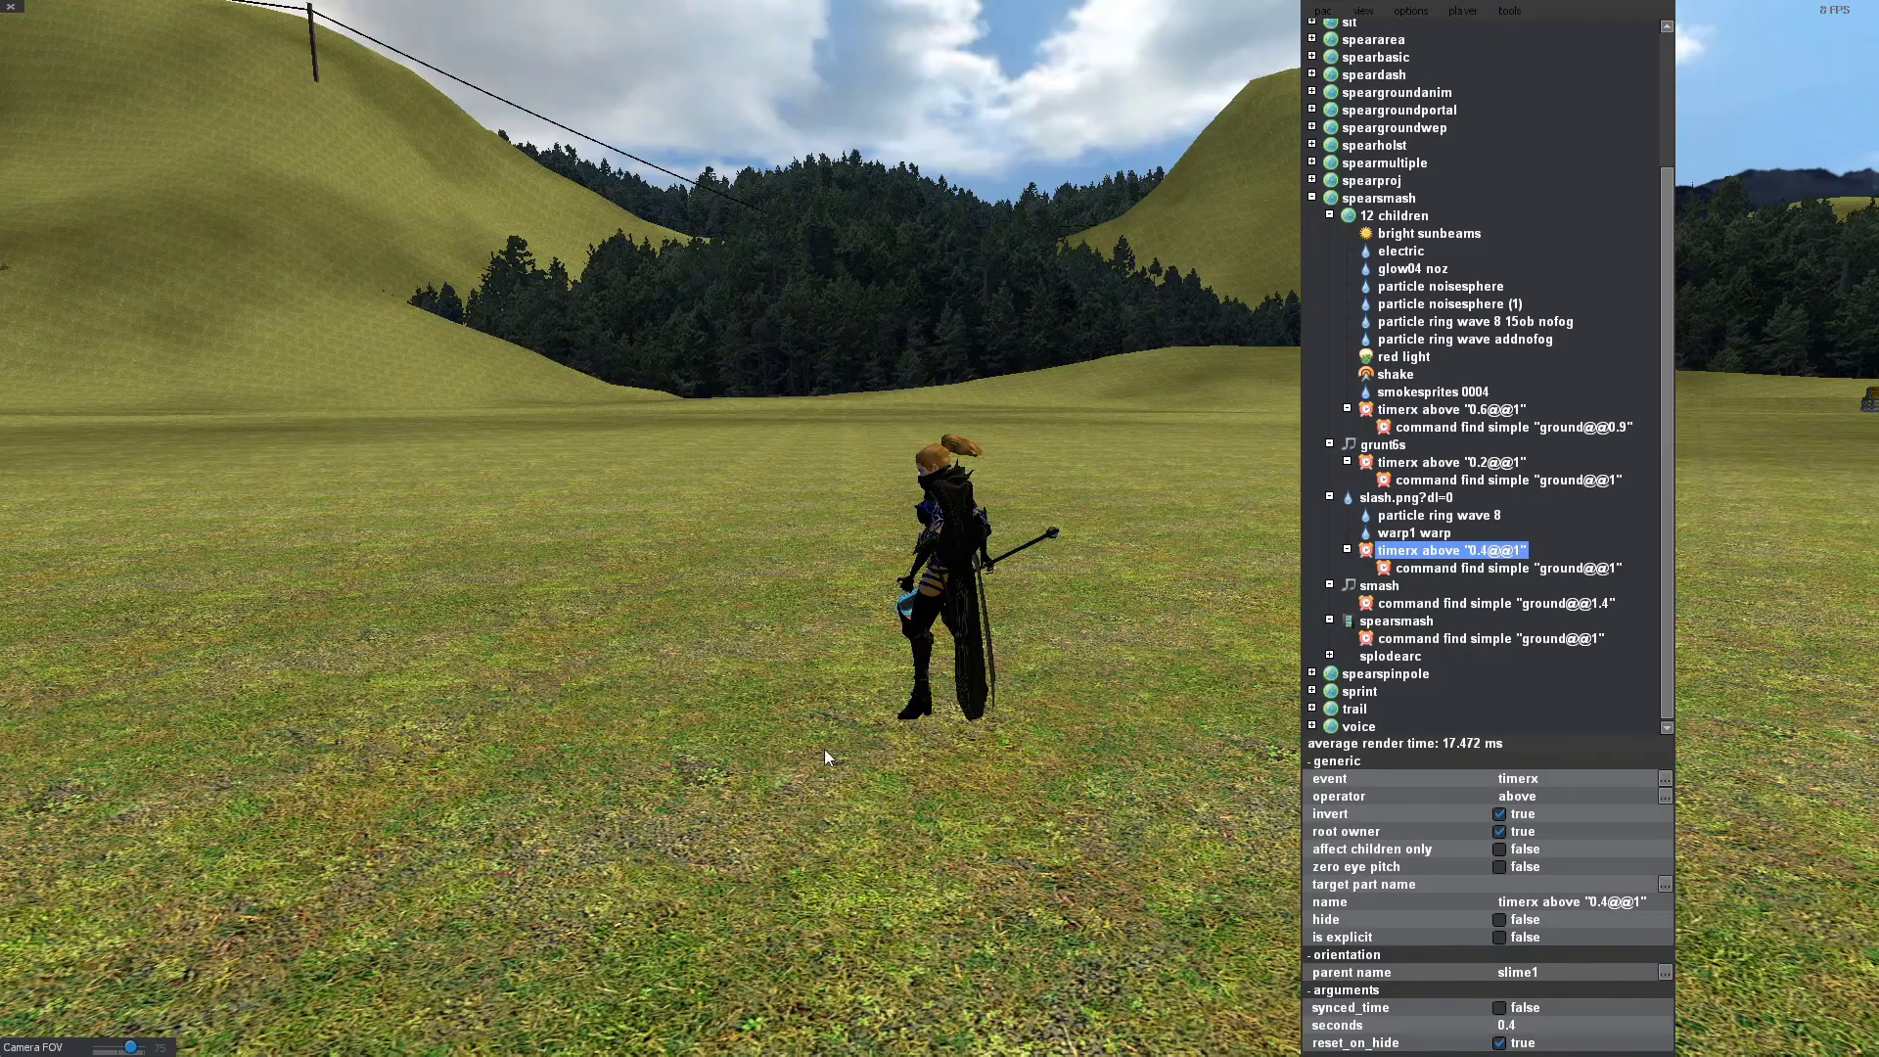
Turn off invert on the 0.4-second timerx event under slash.png in the spearsmash group to preview its particles.
{"action": "mouse_move", "coordinate": [823, 749]}
{"action": "left_mouse_down"}
{"action": "mouse_move", "coordinate": [735, 742]}
{"action": "mouse_move", "coordinate": [817, 734]}
{"action": "left_mouse_up"}
{"action": "key", "text": "s"}
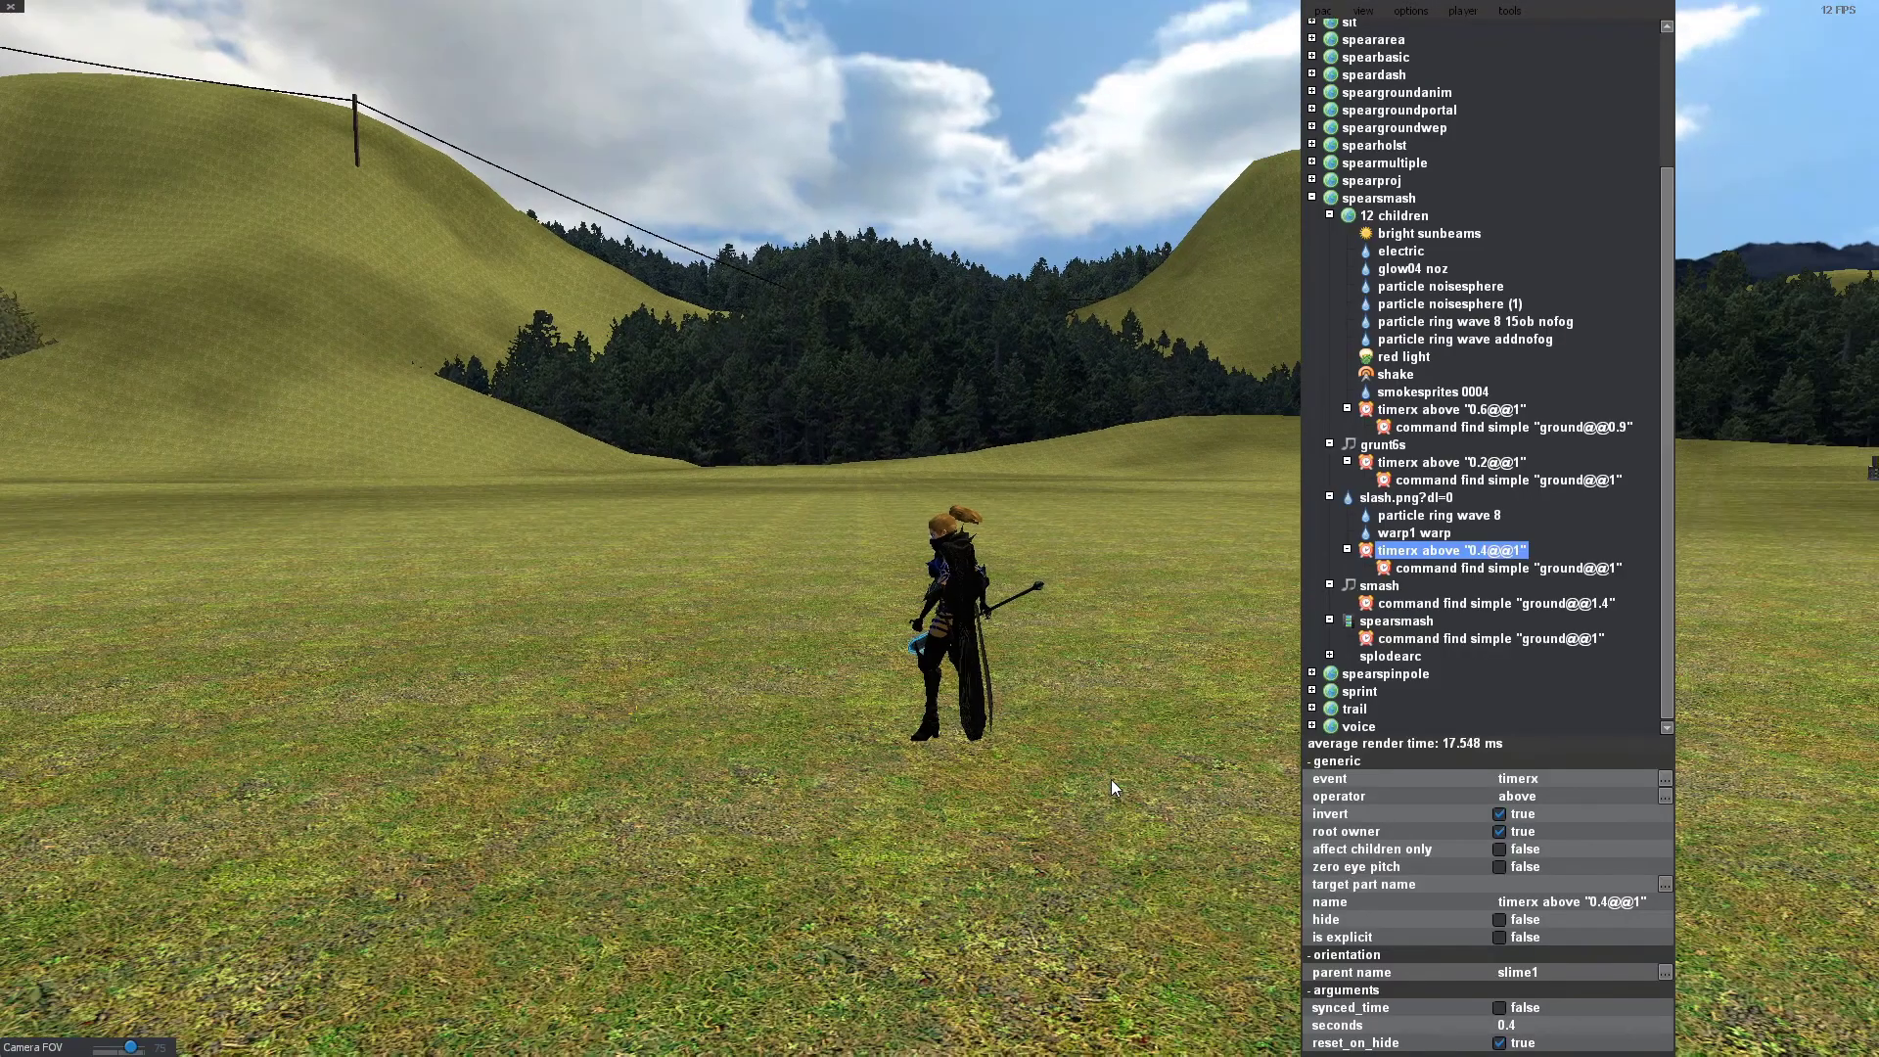
{"action": "left_click", "coordinate": [1499, 816]}
{"action": "key", "text": "w"}
{"action": "key", "text": "a"}
{"action": "left_click_drag", "start_coordinate": [839, 718], "coordinate": [1065, 524]}
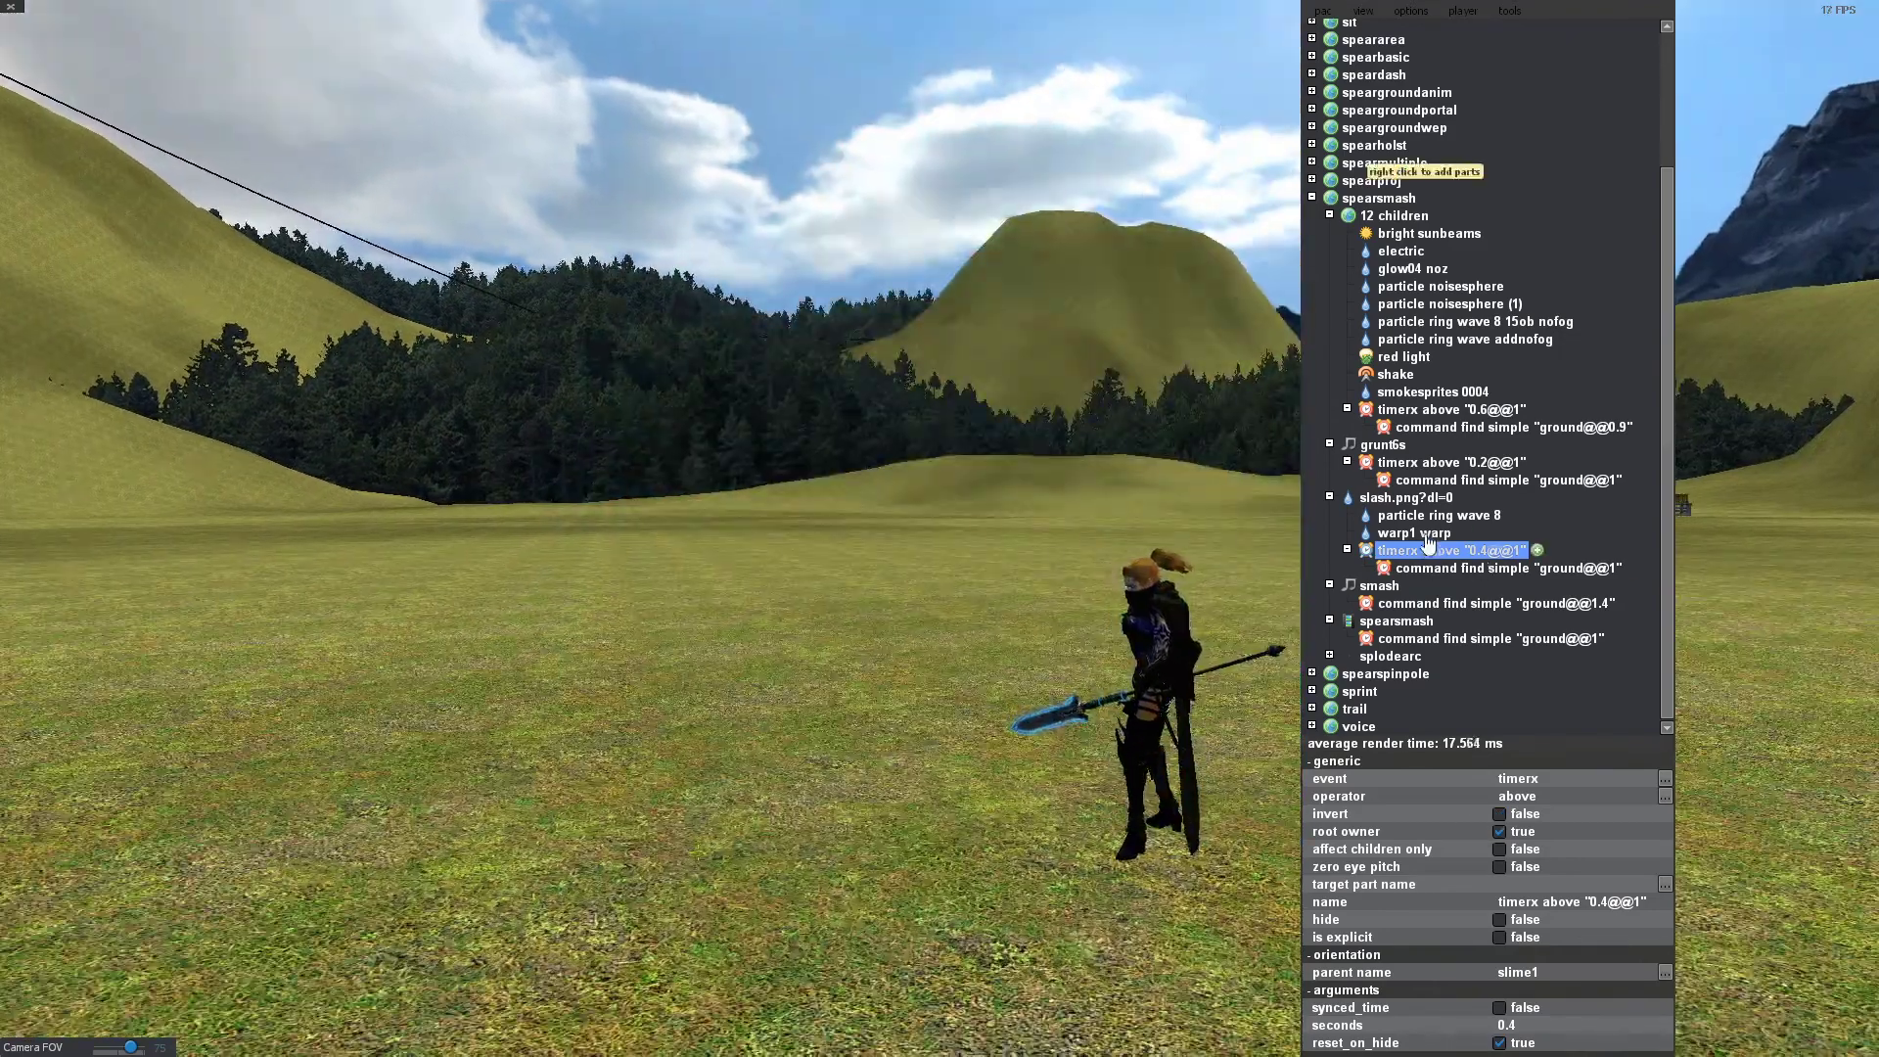
Examine the warp1 warp and particle ring wave 8 particles of the spearsmash slash.
{"action": "left_click", "coordinate": [1421, 535]}
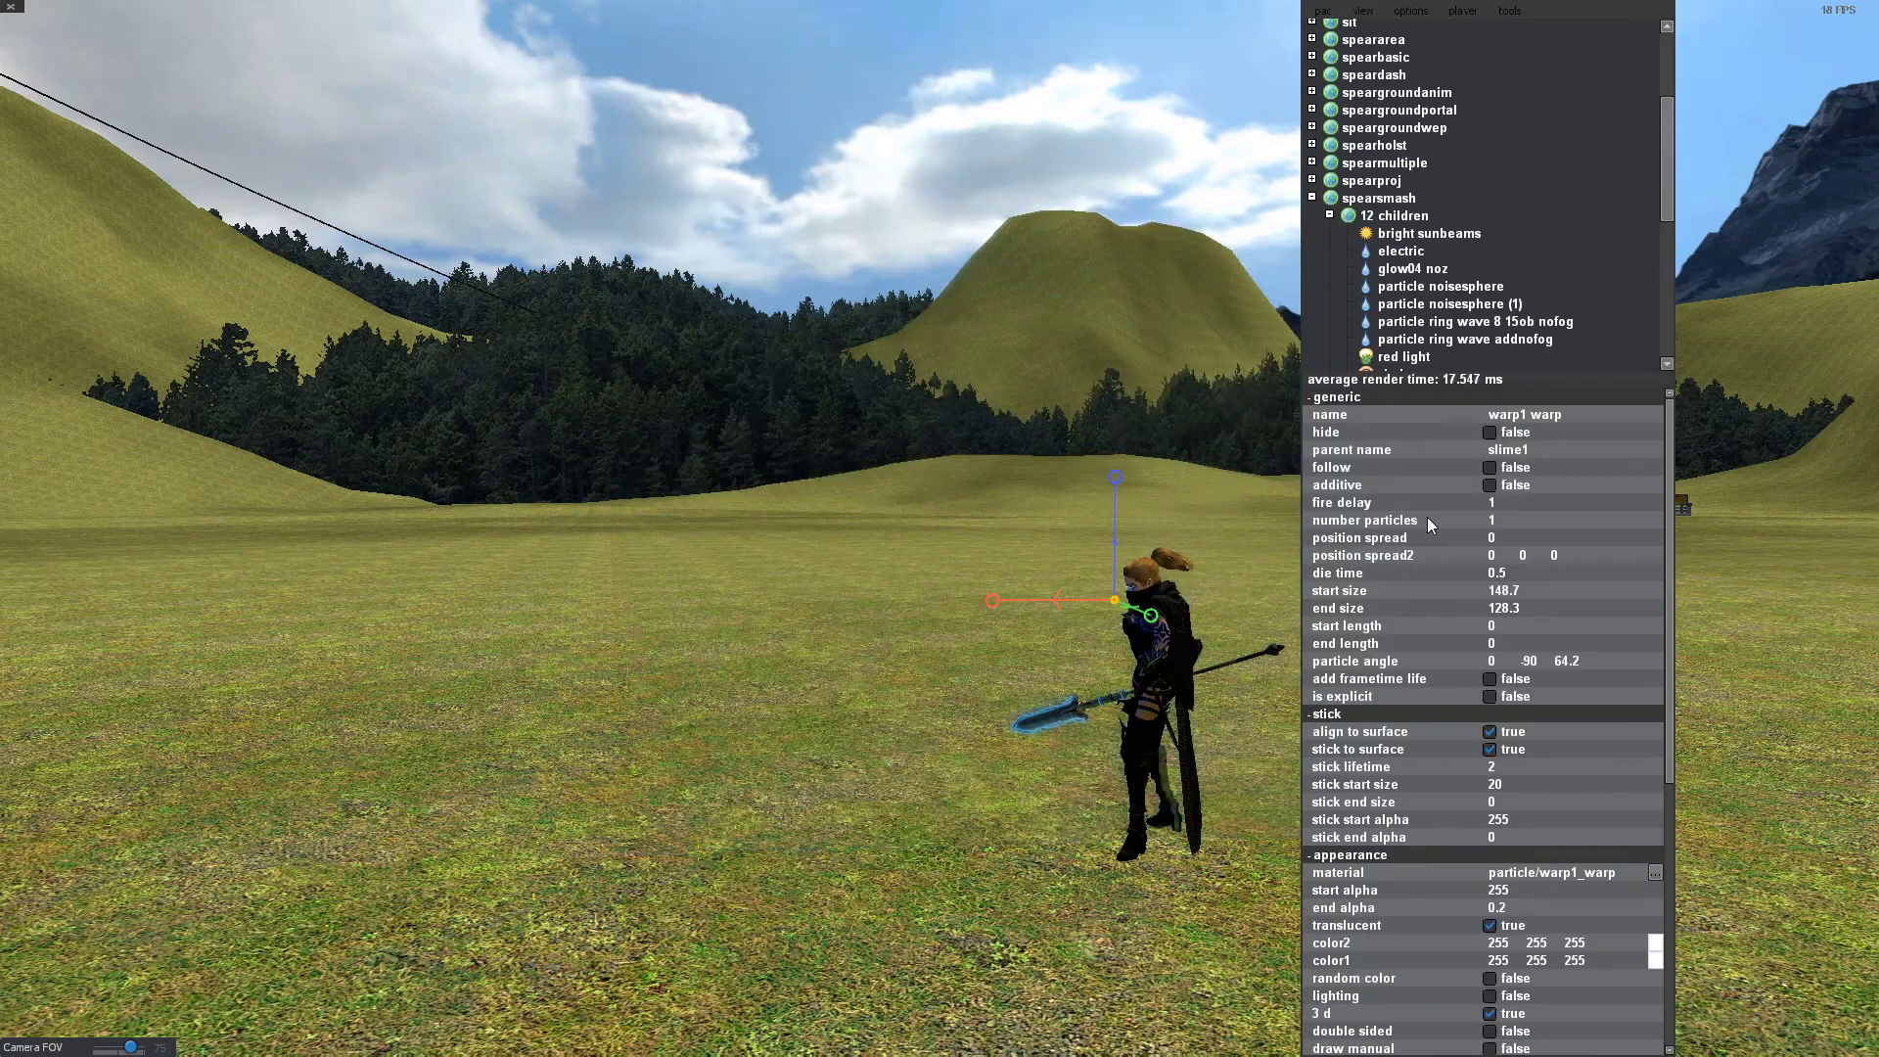
{"action": "scroll", "coordinate": [1430, 391], "scroll_direction": "down", "scroll_amount": 4}
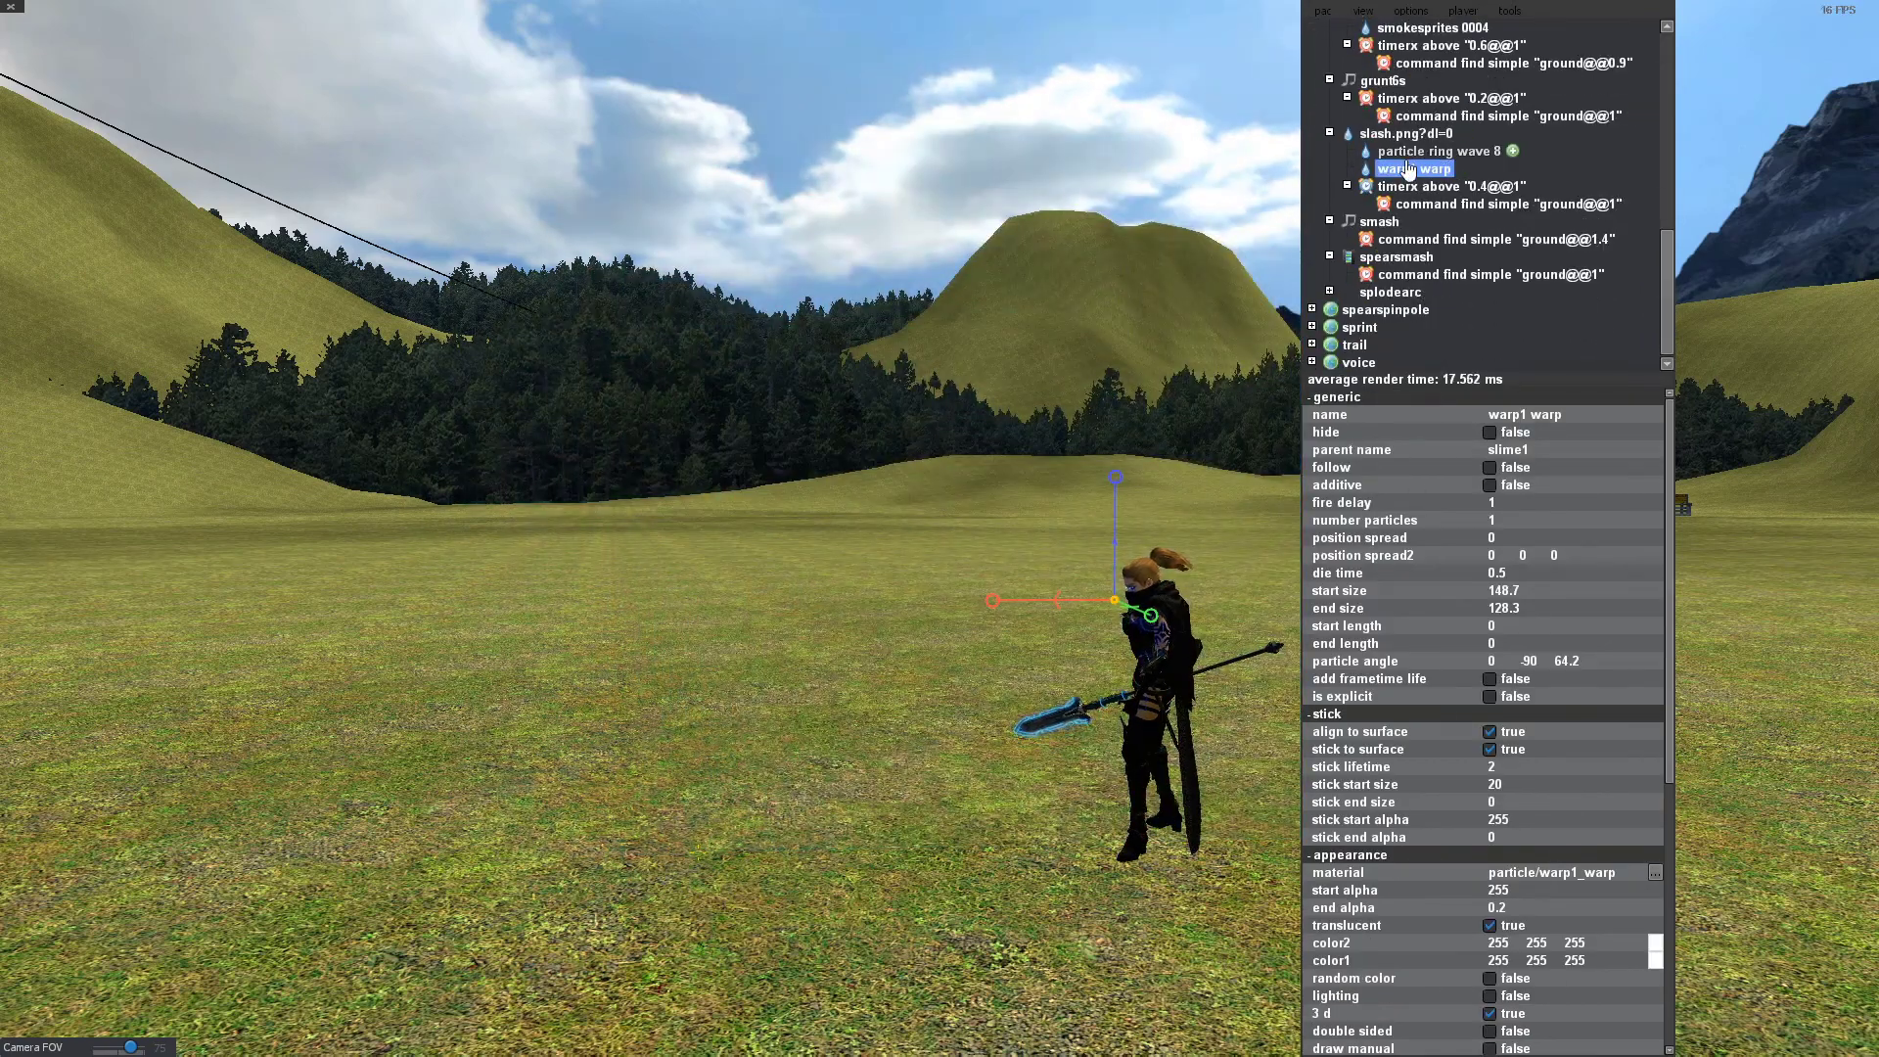
{"action": "left_click_drag", "start_coordinate": [953, 584], "coordinate": [1131, 627]}
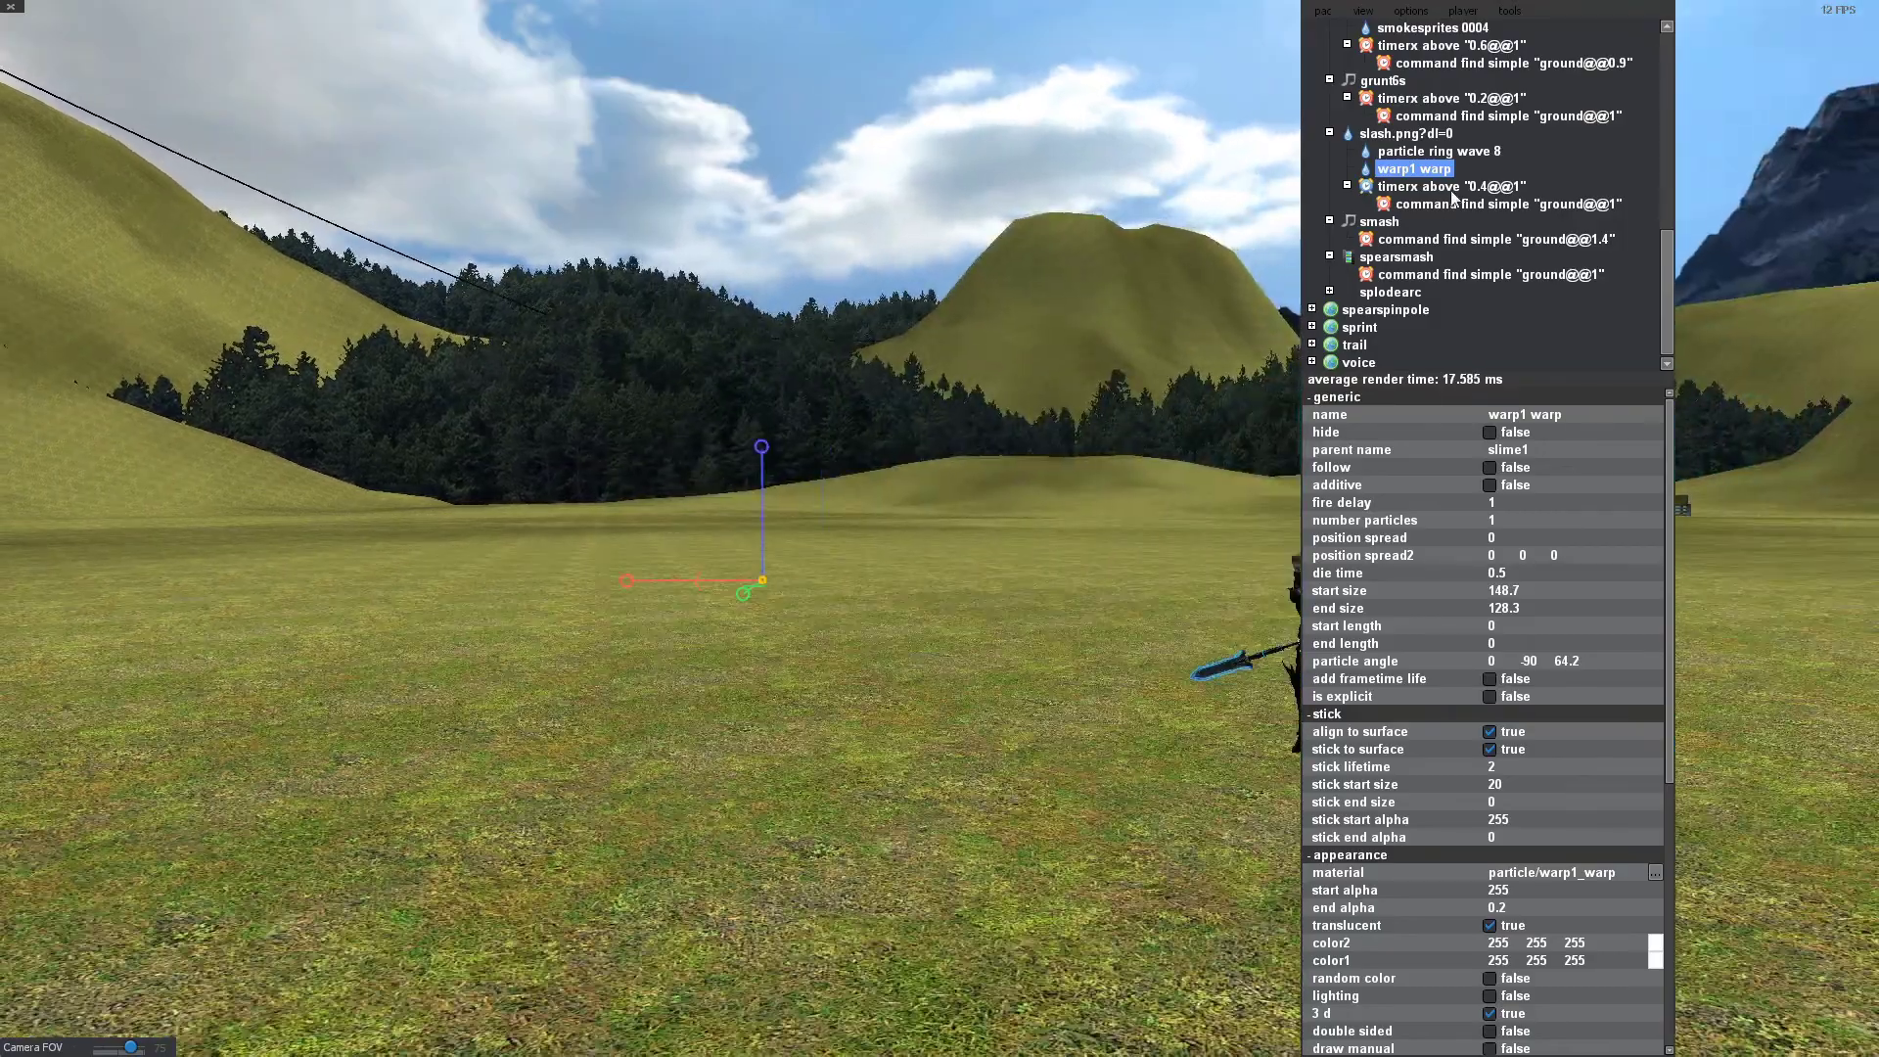
{"action": "left_click", "coordinate": [1434, 154]}
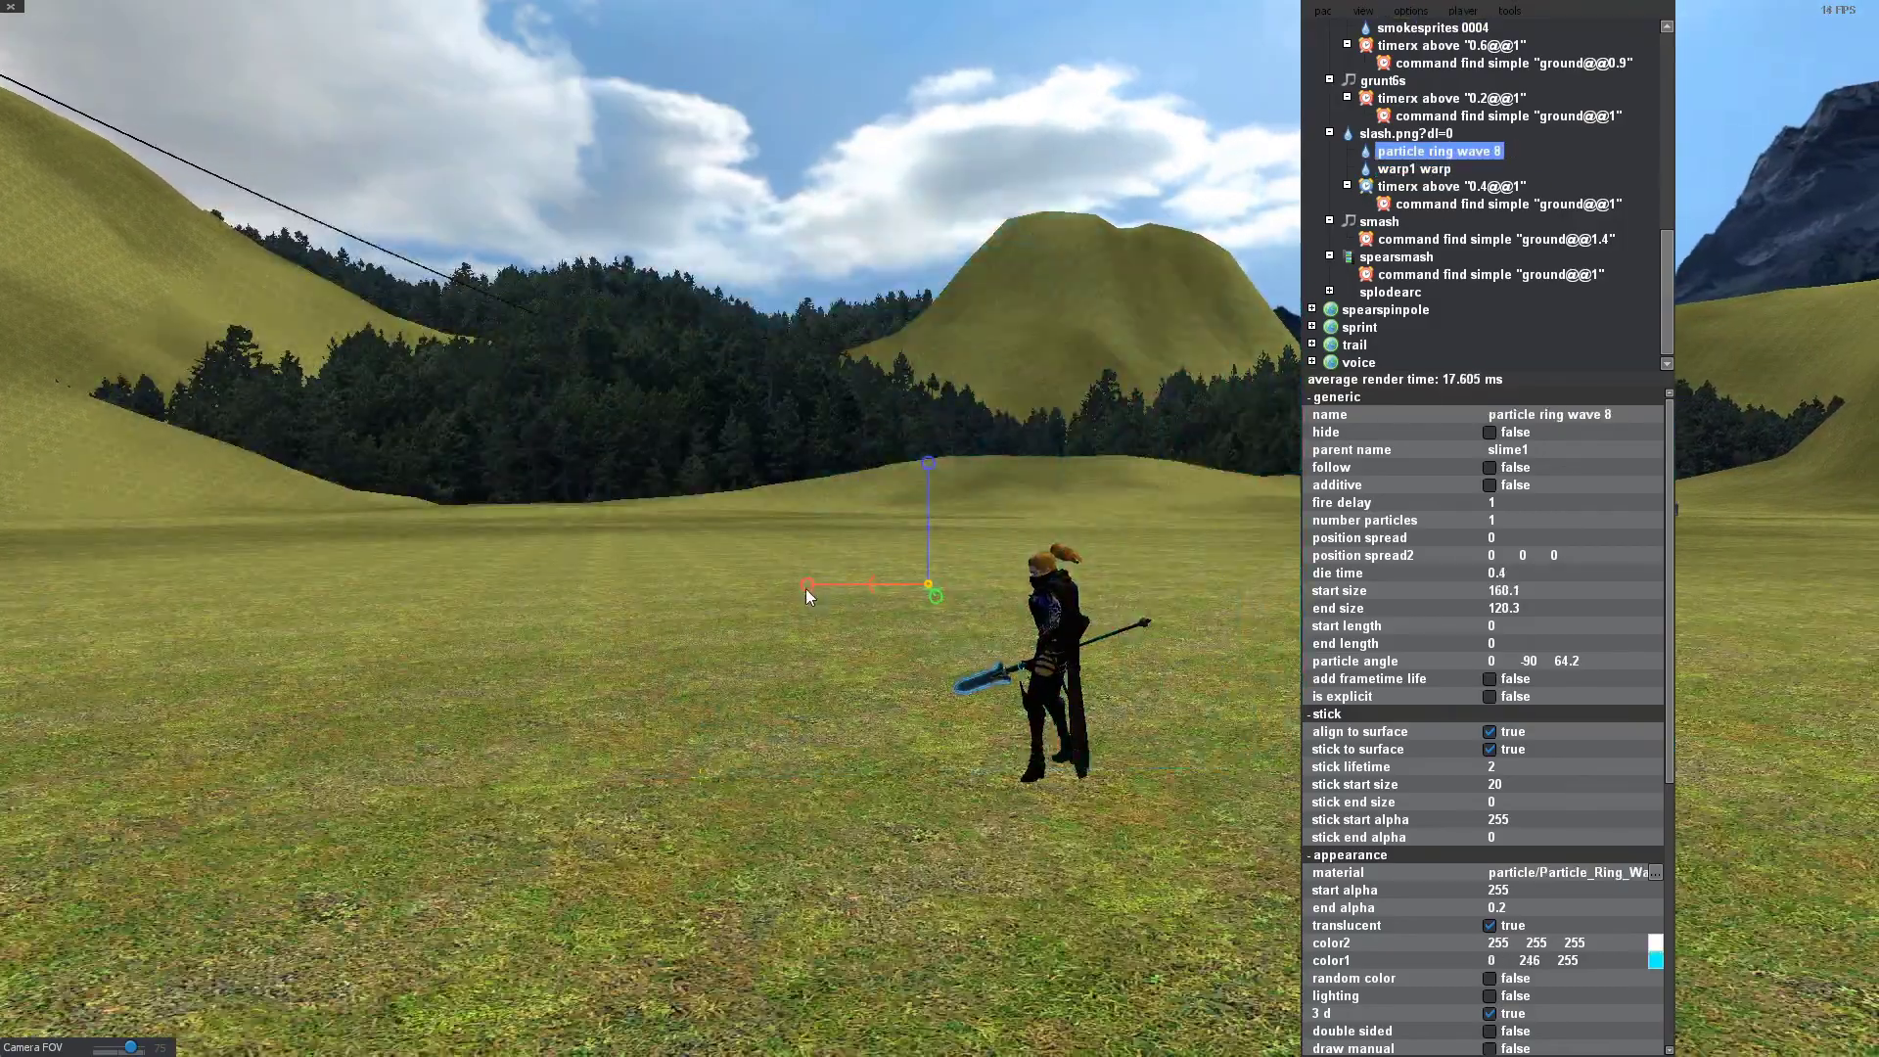
{"action": "left_click_drag", "start_coordinate": [837, 596], "coordinate": [633, 591]}
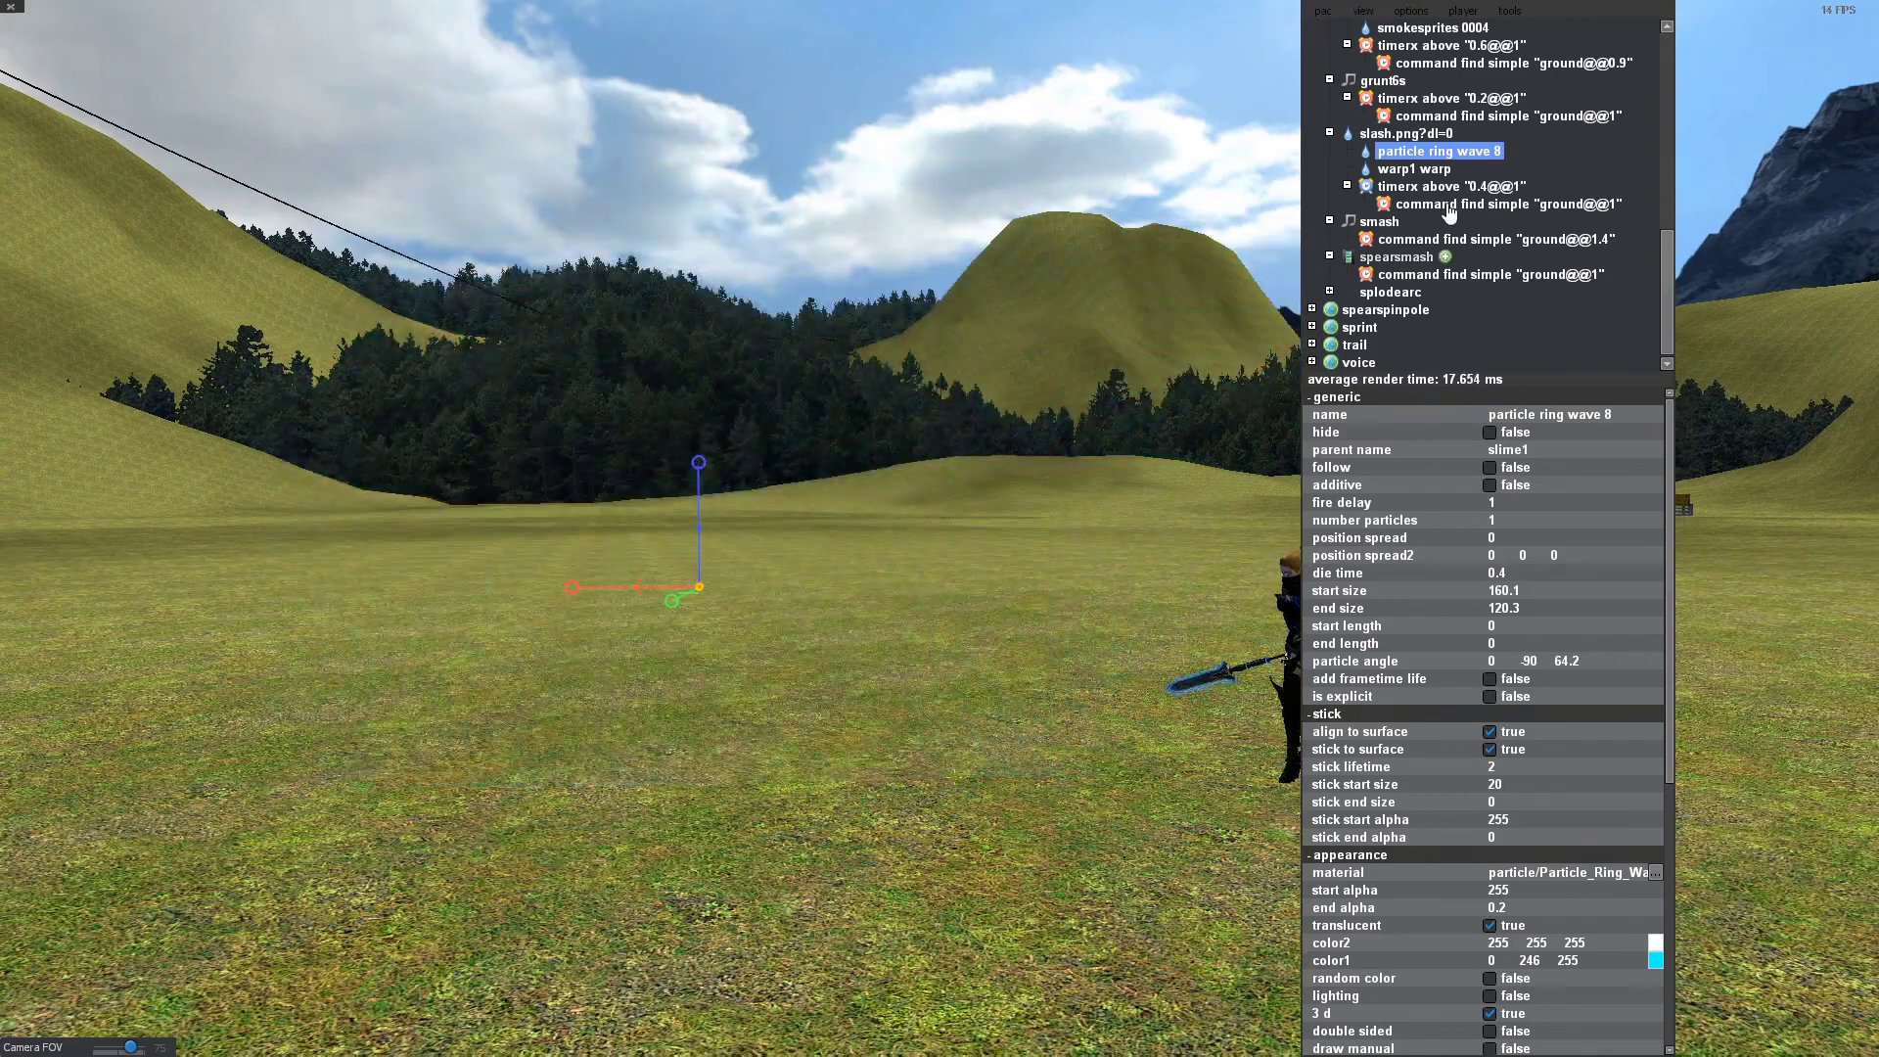
Examine the material and settings of the slash.png particle in the spearsmash group.
{"action": "left_click", "coordinate": [1409, 134]}
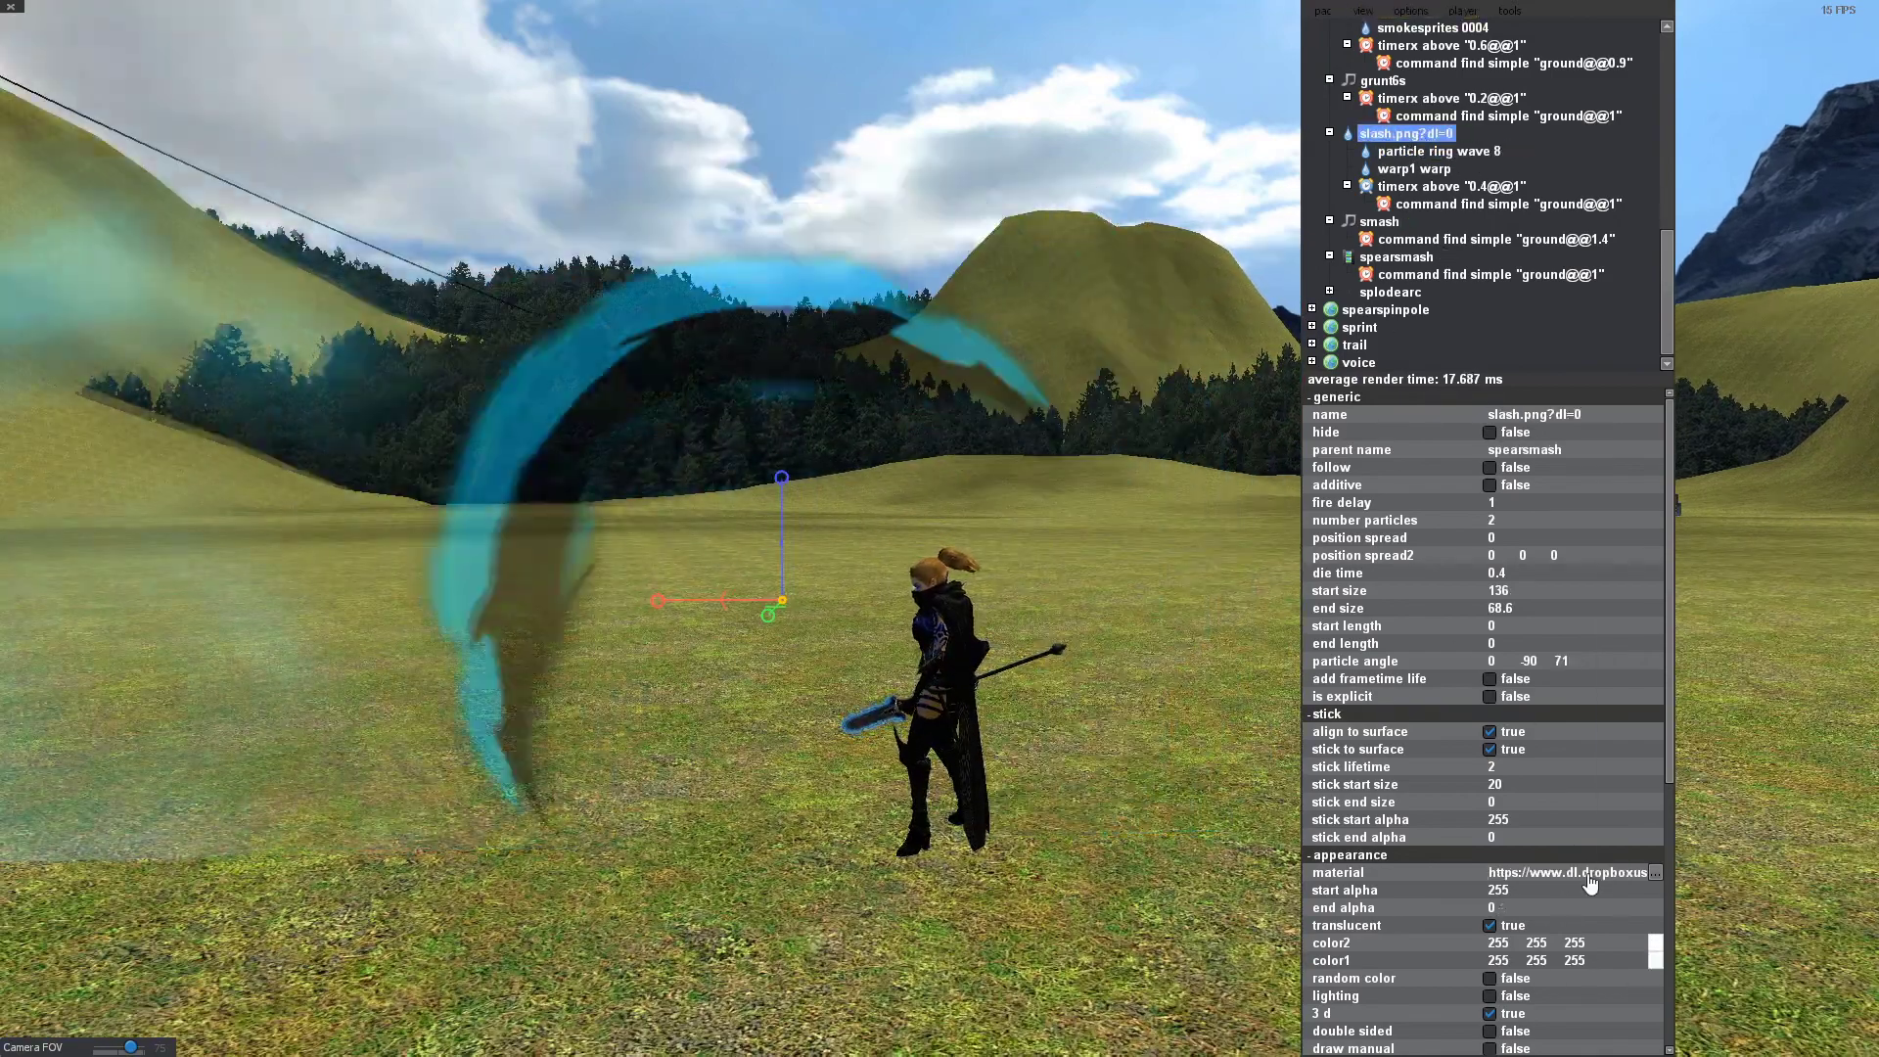
{"action": "mouse_move", "coordinate": [1590, 883]}
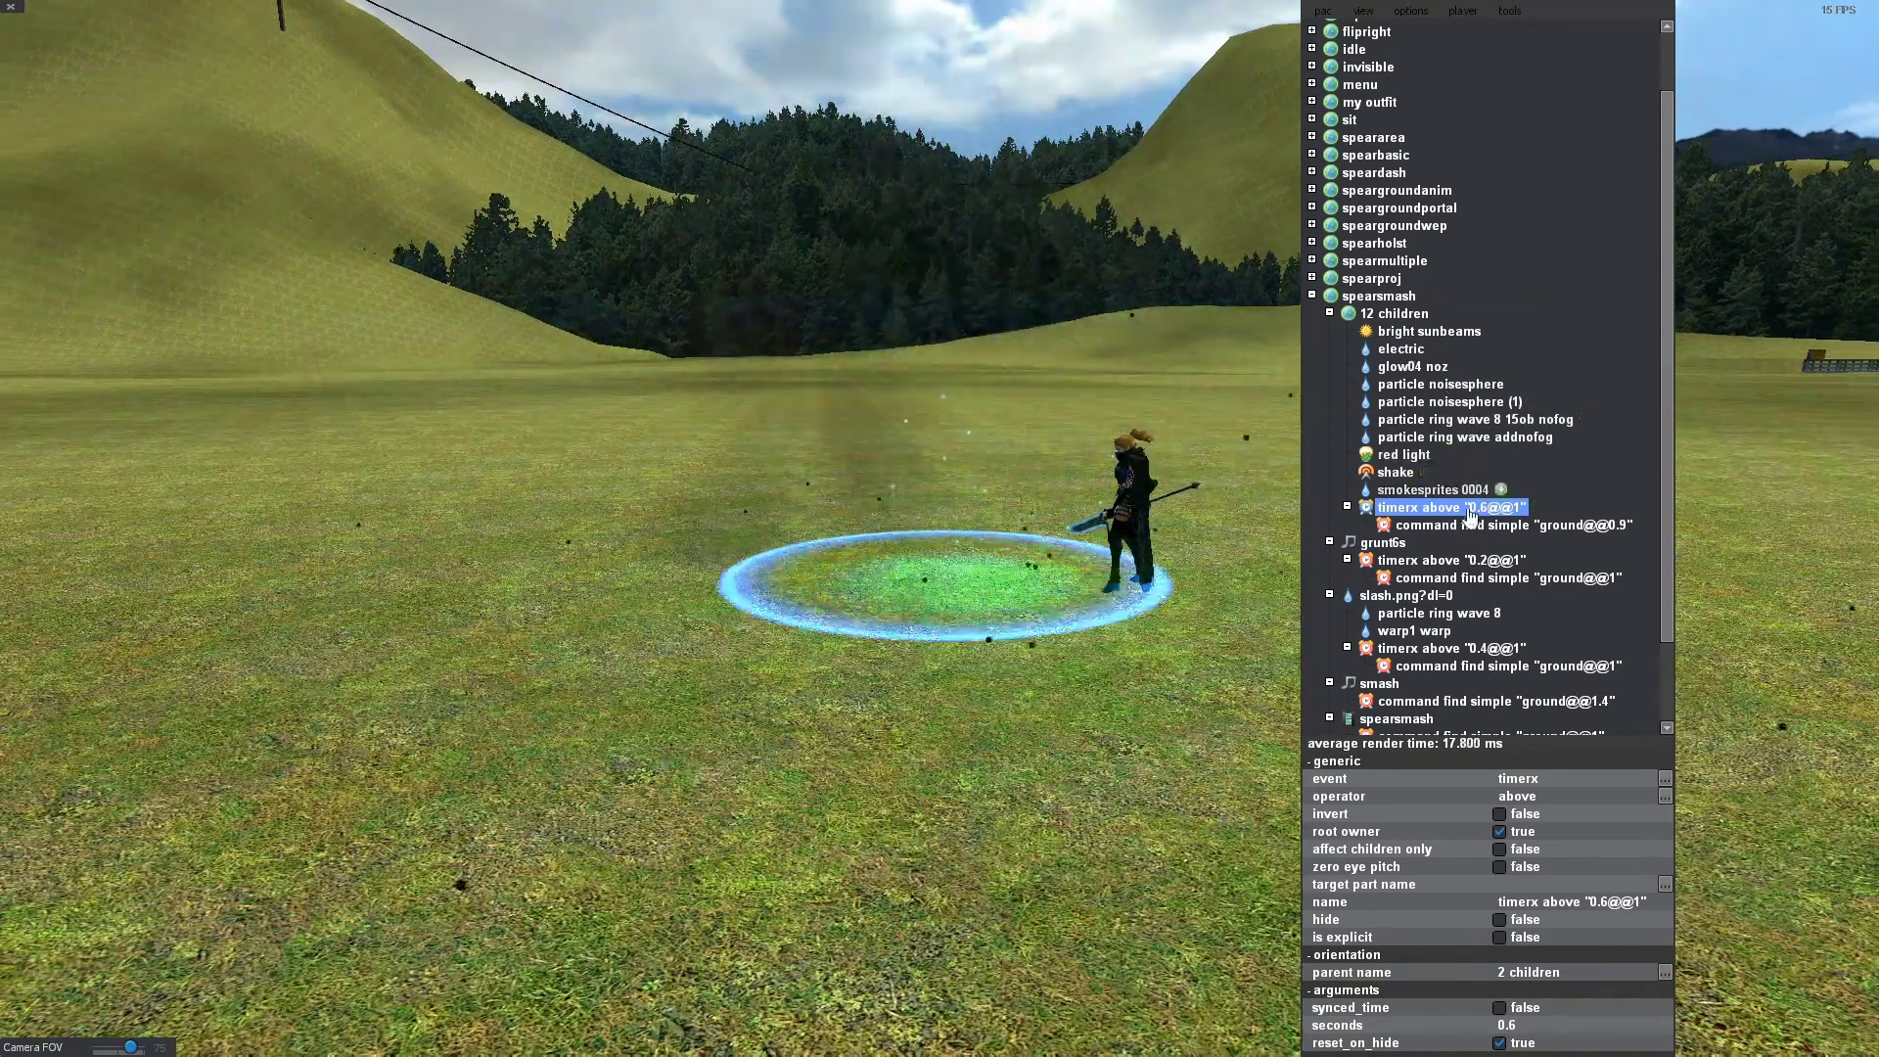
Move the smokesprites 0004 particles forward, away from the other smash effects, to show them separately.
{"action": "left_click", "coordinate": [1458, 492]}
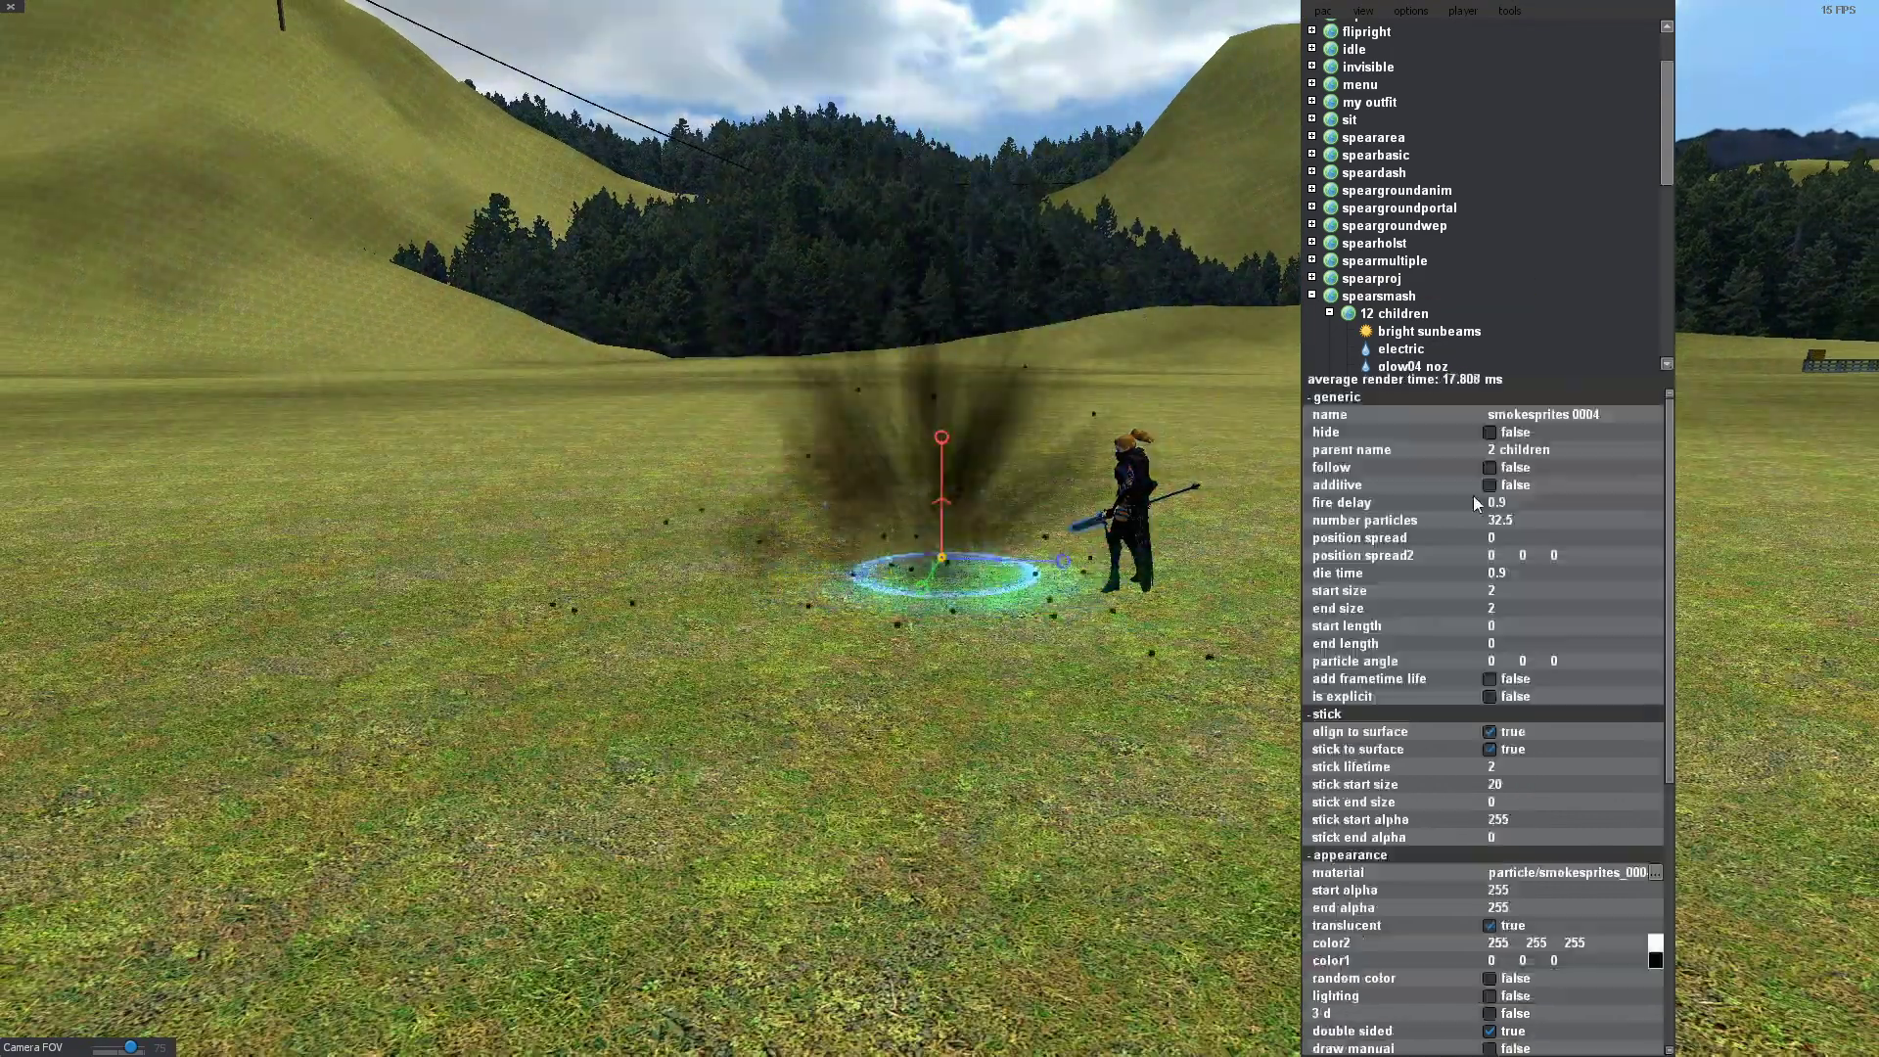
{"action": "key", "text": "a"}
{"action": "mouse_move", "coordinate": [1028, 557]}
{"action": "left_mouse_down"}
{"action": "mouse_move", "coordinate": [1053, 550]}
{"action": "mouse_move", "coordinate": [1021, 548]}
{"action": "left_mouse_up"}
{"action": "key", "text": "w"}
{"action": "left_click_drag", "start_coordinate": [931, 588], "coordinate": [947, 666]}
{"action": "key", "text": "s"}
{"action": "key", "text": "d"}
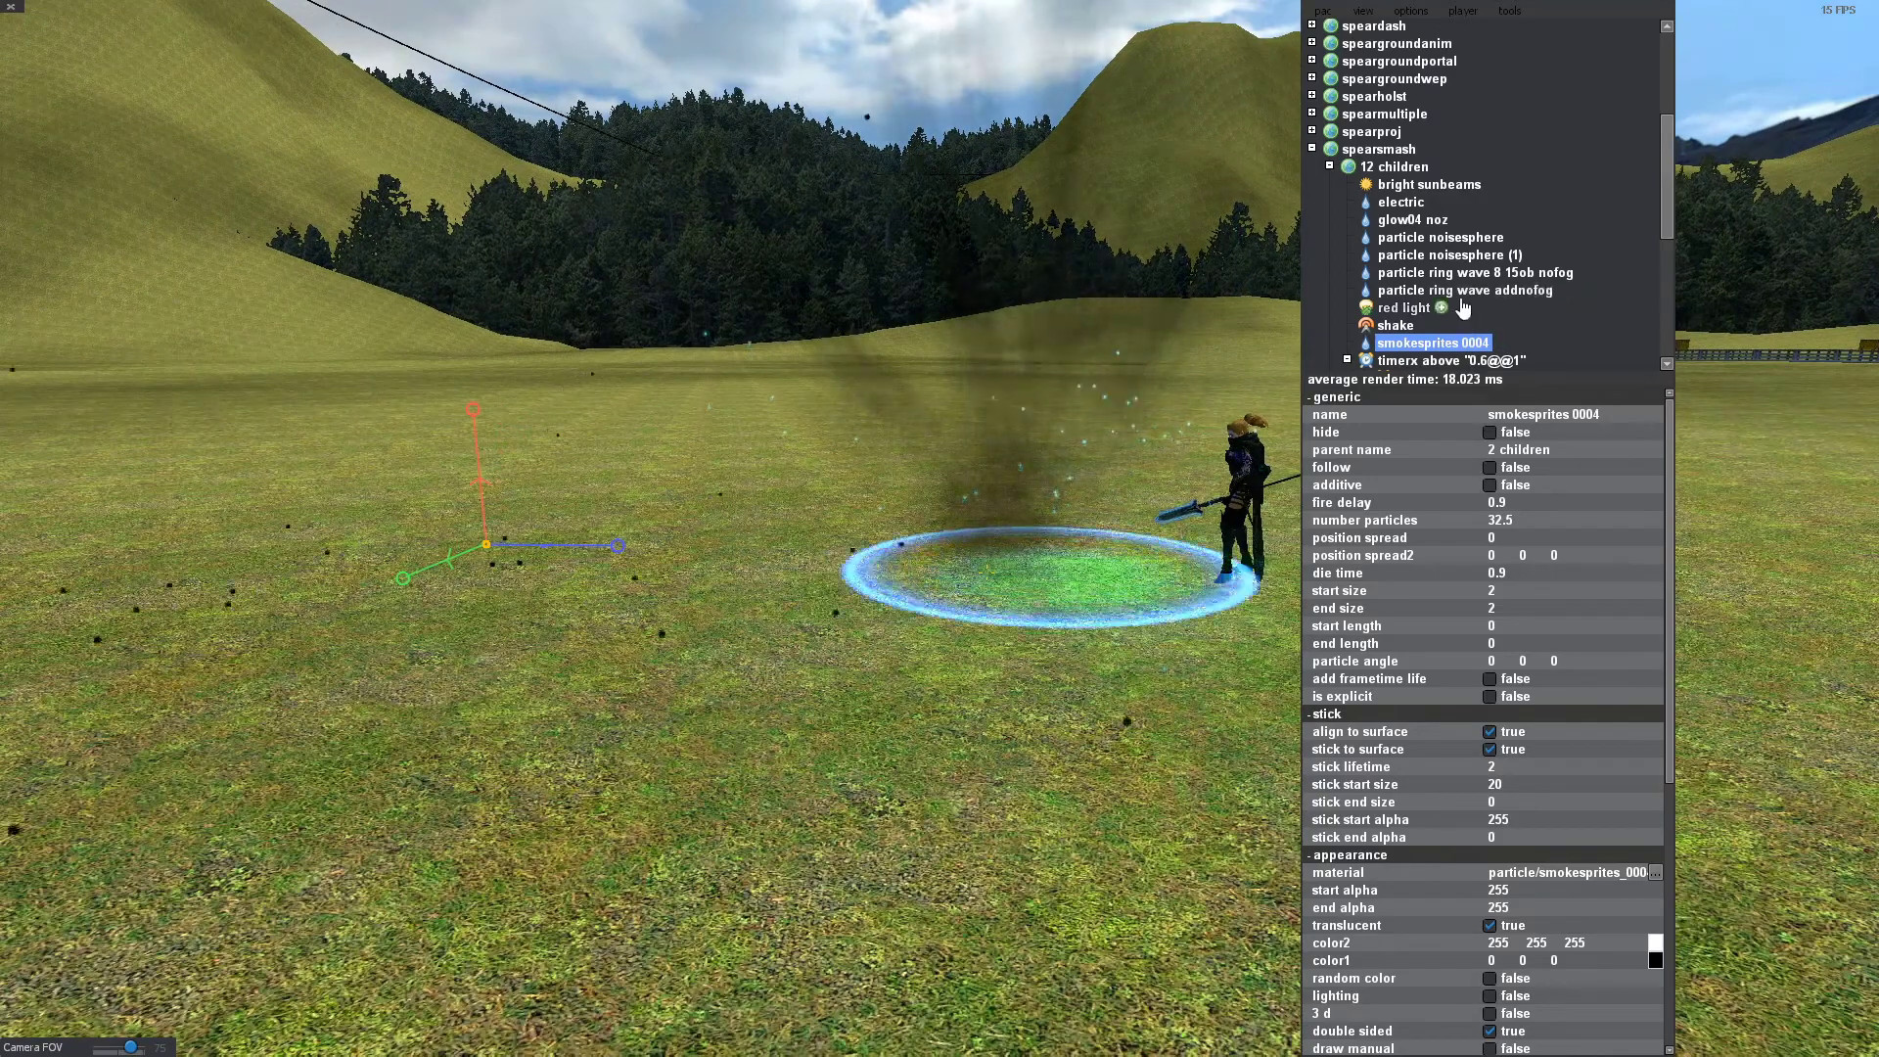
Separate the particle ring wave addnofog and particle ring wave 8 15ob nofog effects, placing them farther in front of the character.
{"action": "left_click", "coordinate": [1463, 291]}
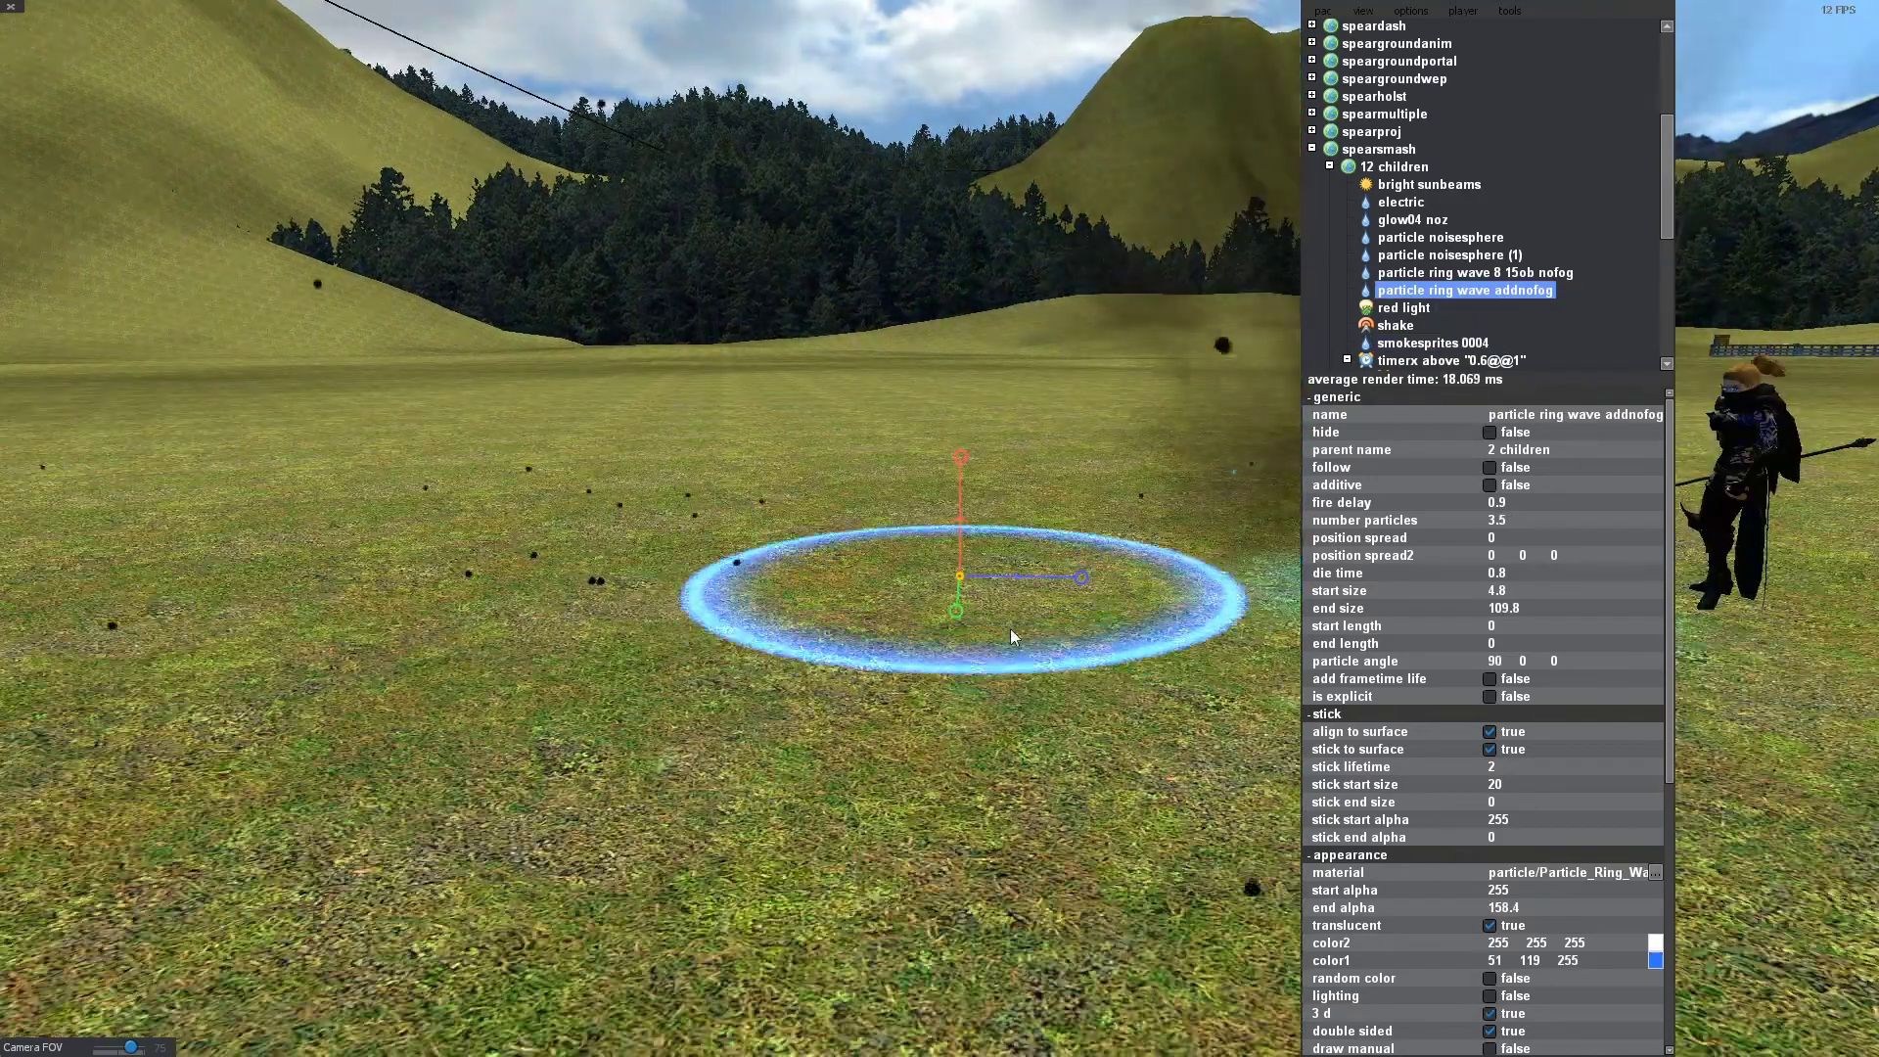
{"action": "left_click", "coordinate": [1486, 275]}
{"action": "left_click_drag", "start_coordinate": [1144, 581], "coordinate": [792, 575]}
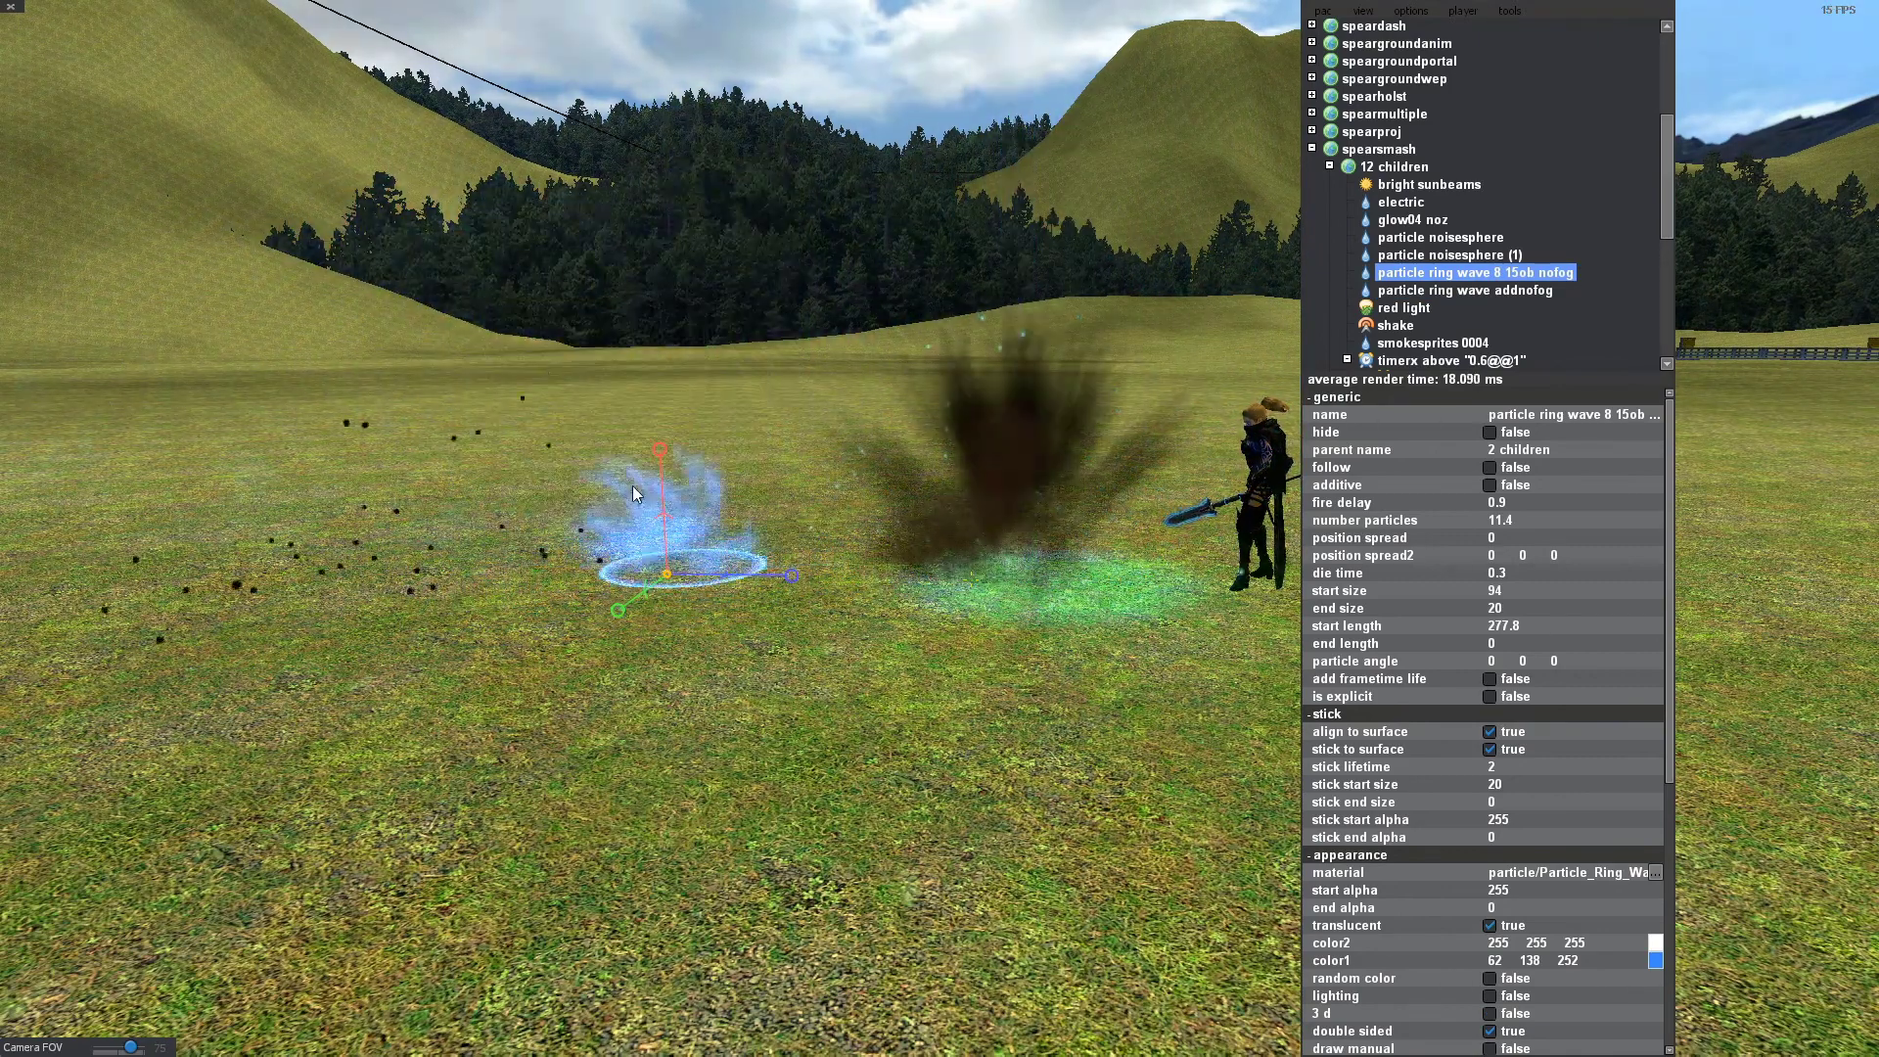
Move particle noisesphere (1) away from the smash centre to a clear spot behind the character.
{"action": "left_click", "coordinate": [1487, 256]}
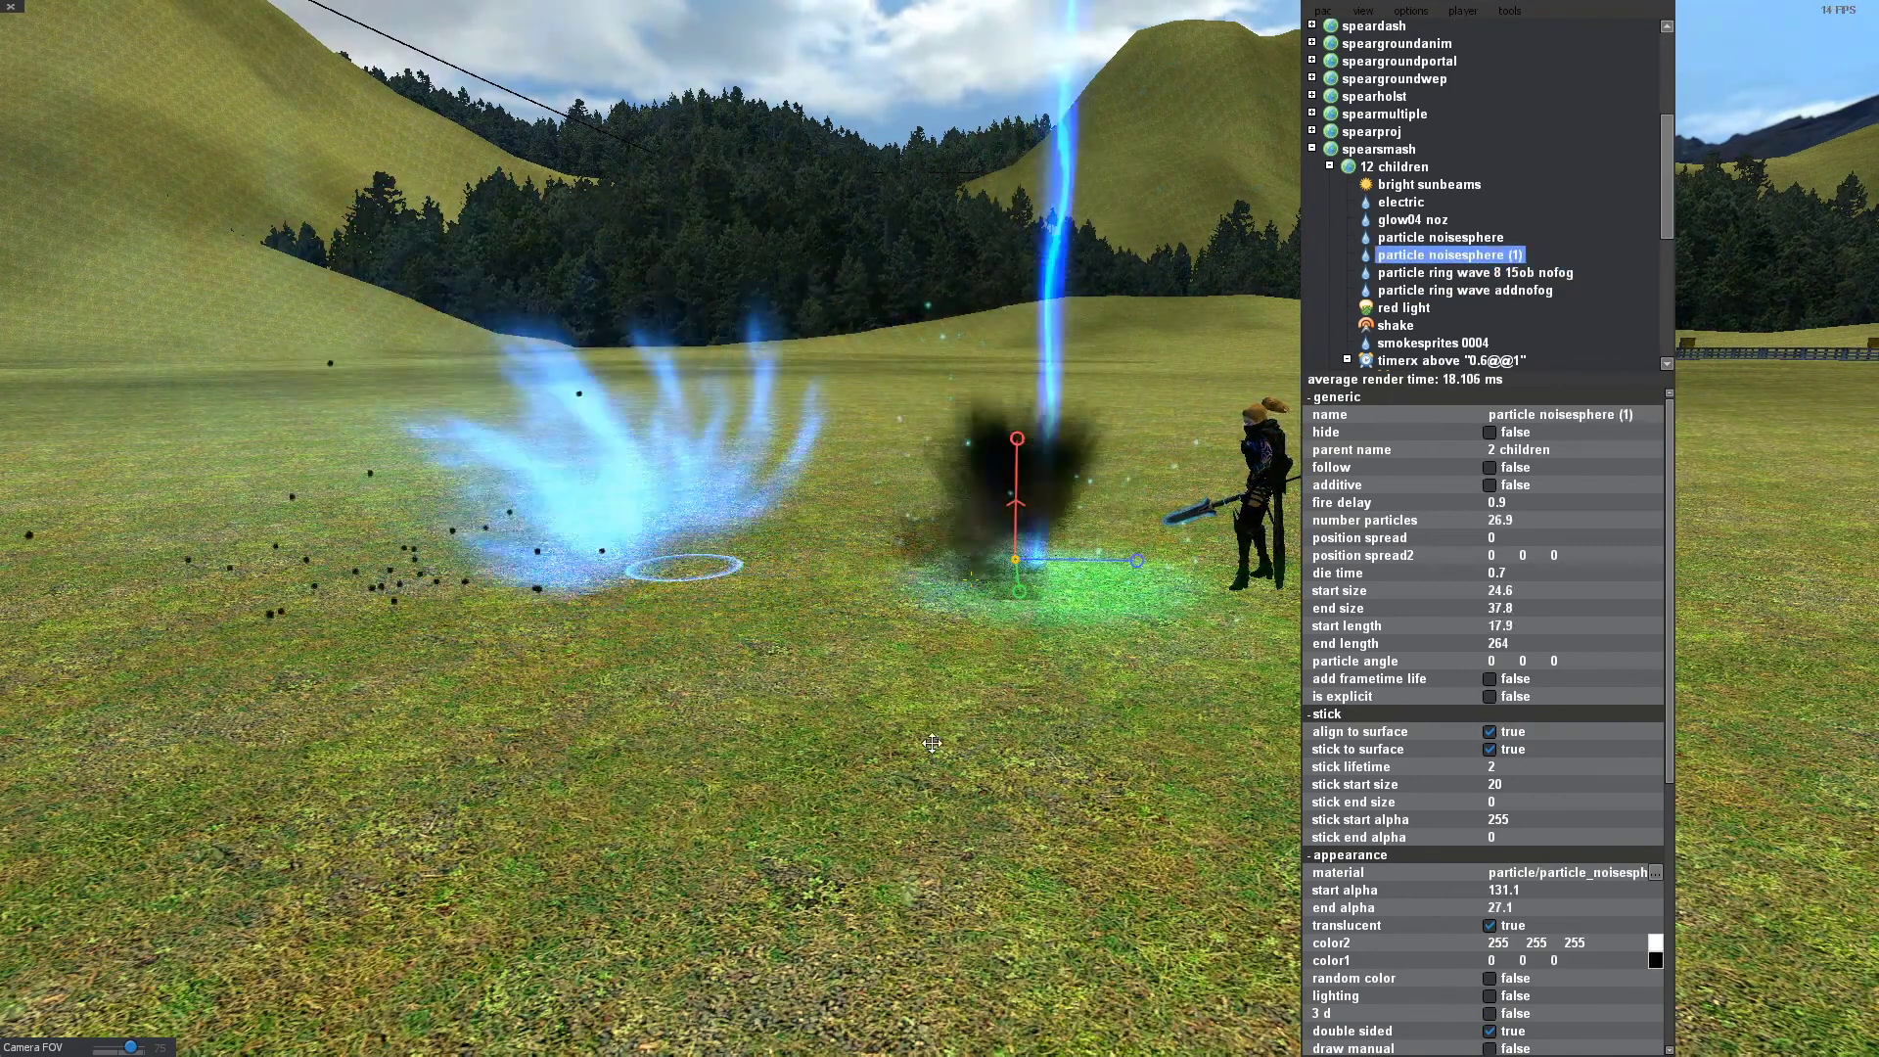
{"action": "left_click_drag", "start_coordinate": [866, 730], "coordinate": [896, 707]}
{"action": "key", "text": "d"}
{"action": "left_click_drag", "start_coordinate": [870, 641], "coordinate": [996, 636]}
{"action": "key", "text": "d"}
{"action": "key", "text": "w"}
{"action": "left_click_drag", "start_coordinate": [1076, 495], "coordinate": [1061, 464]}
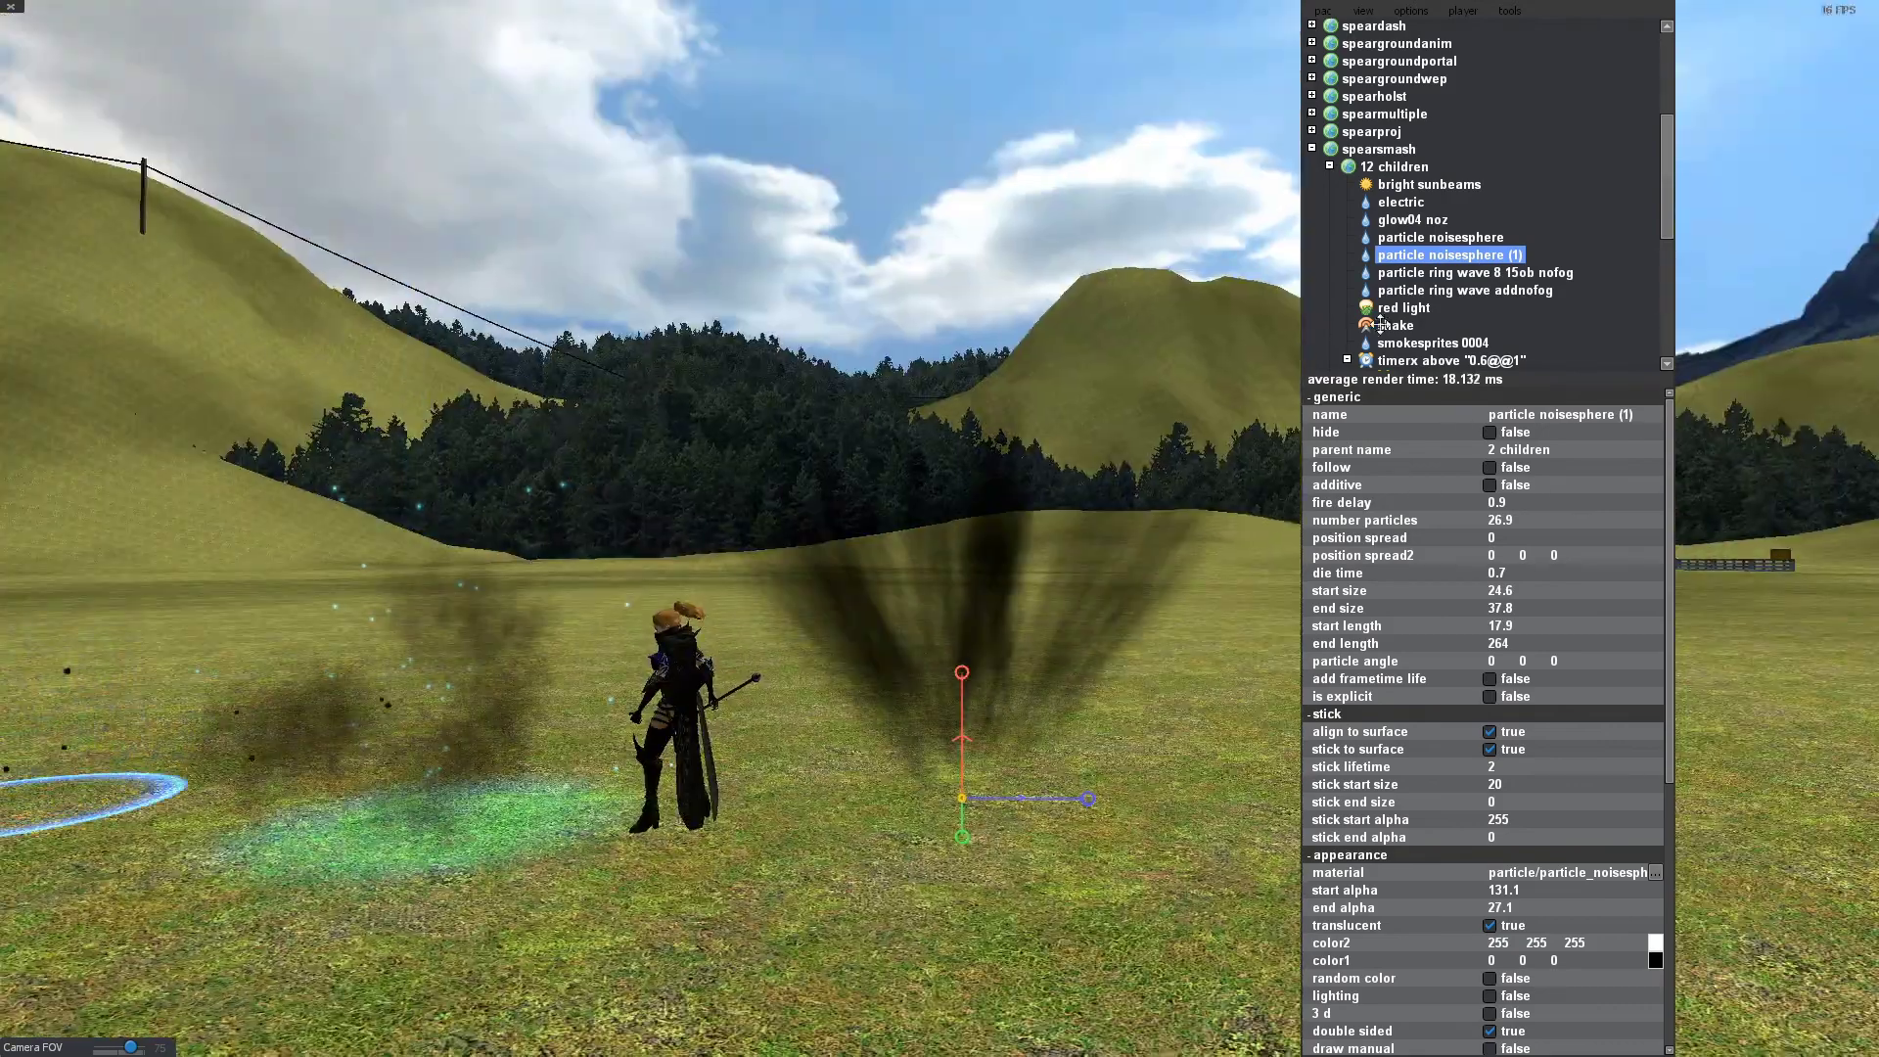
Move the particle noisesphere without a number suffix behind the character, clear of the remaining smash effects.
{"action": "left_click", "coordinate": [1436, 238]}
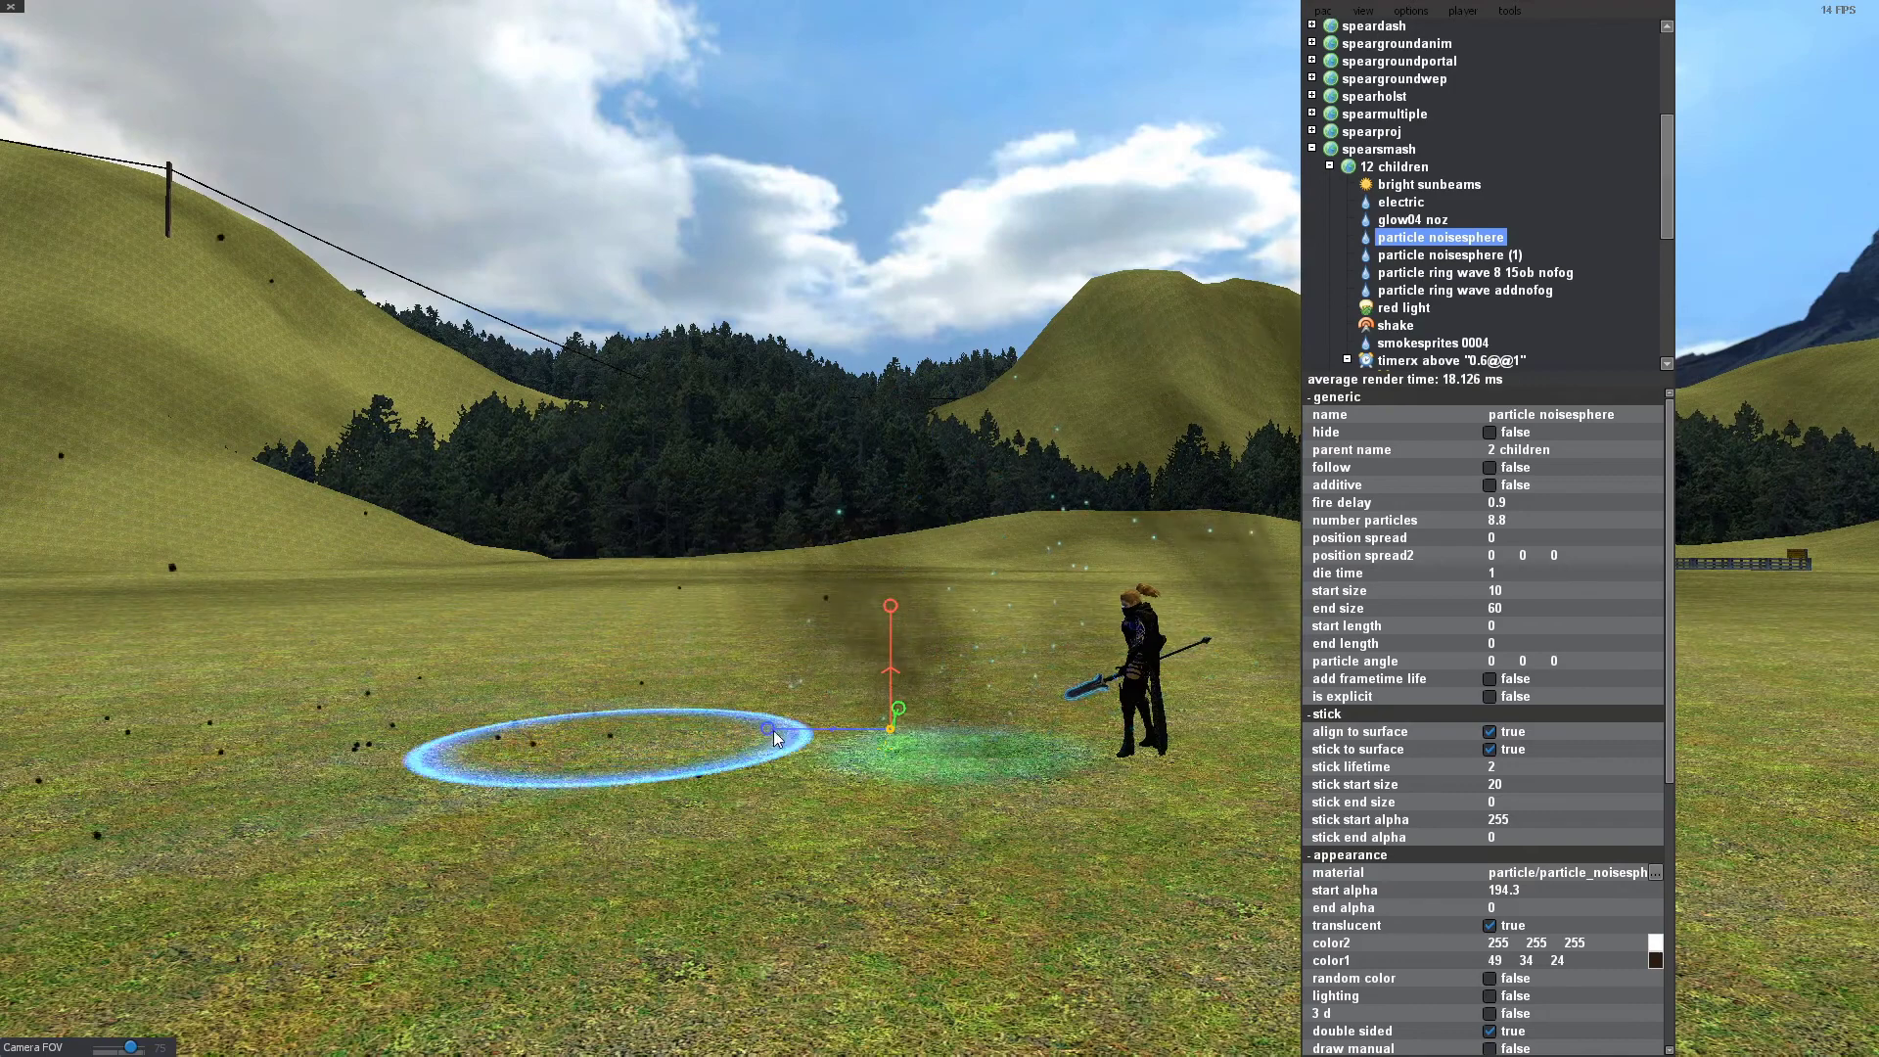
{"action": "key", "text": "d"}
{"action": "left_click_drag", "start_coordinate": [772, 730], "coordinate": [796, 732]}
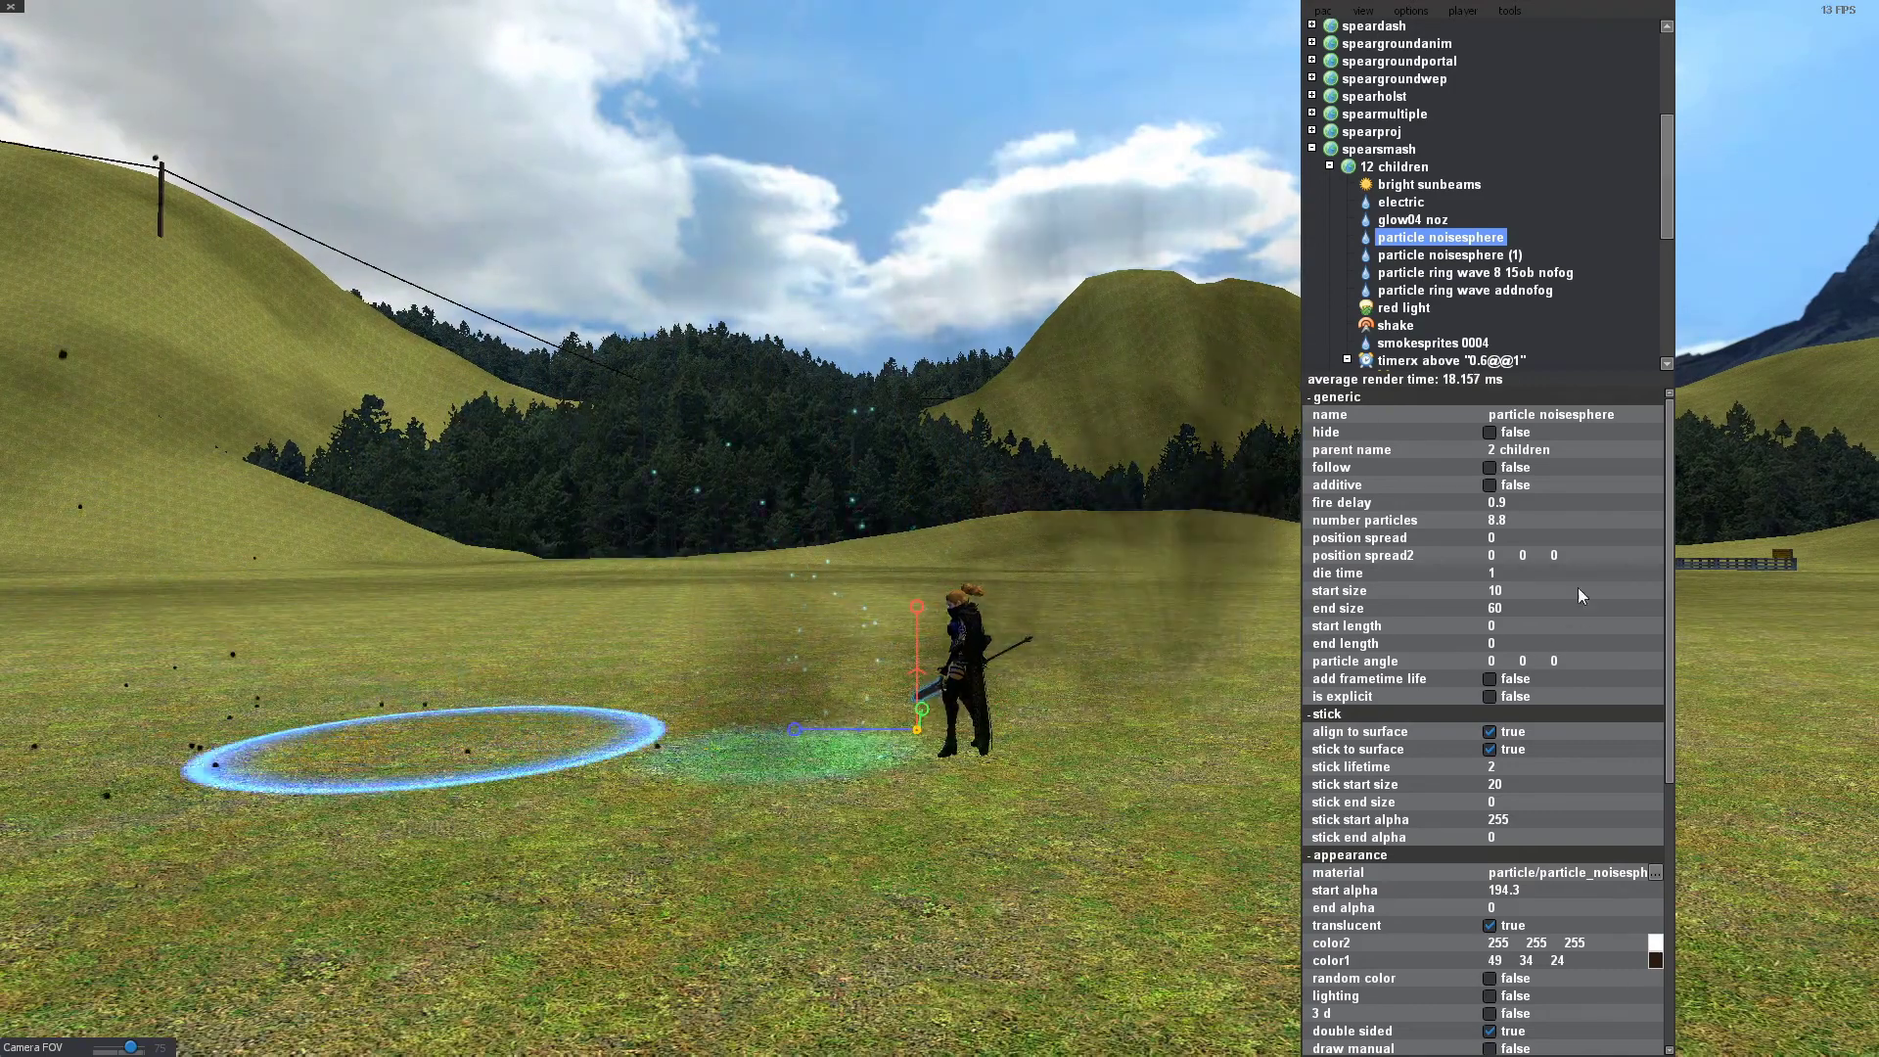
{"action": "key", "text": "w"}
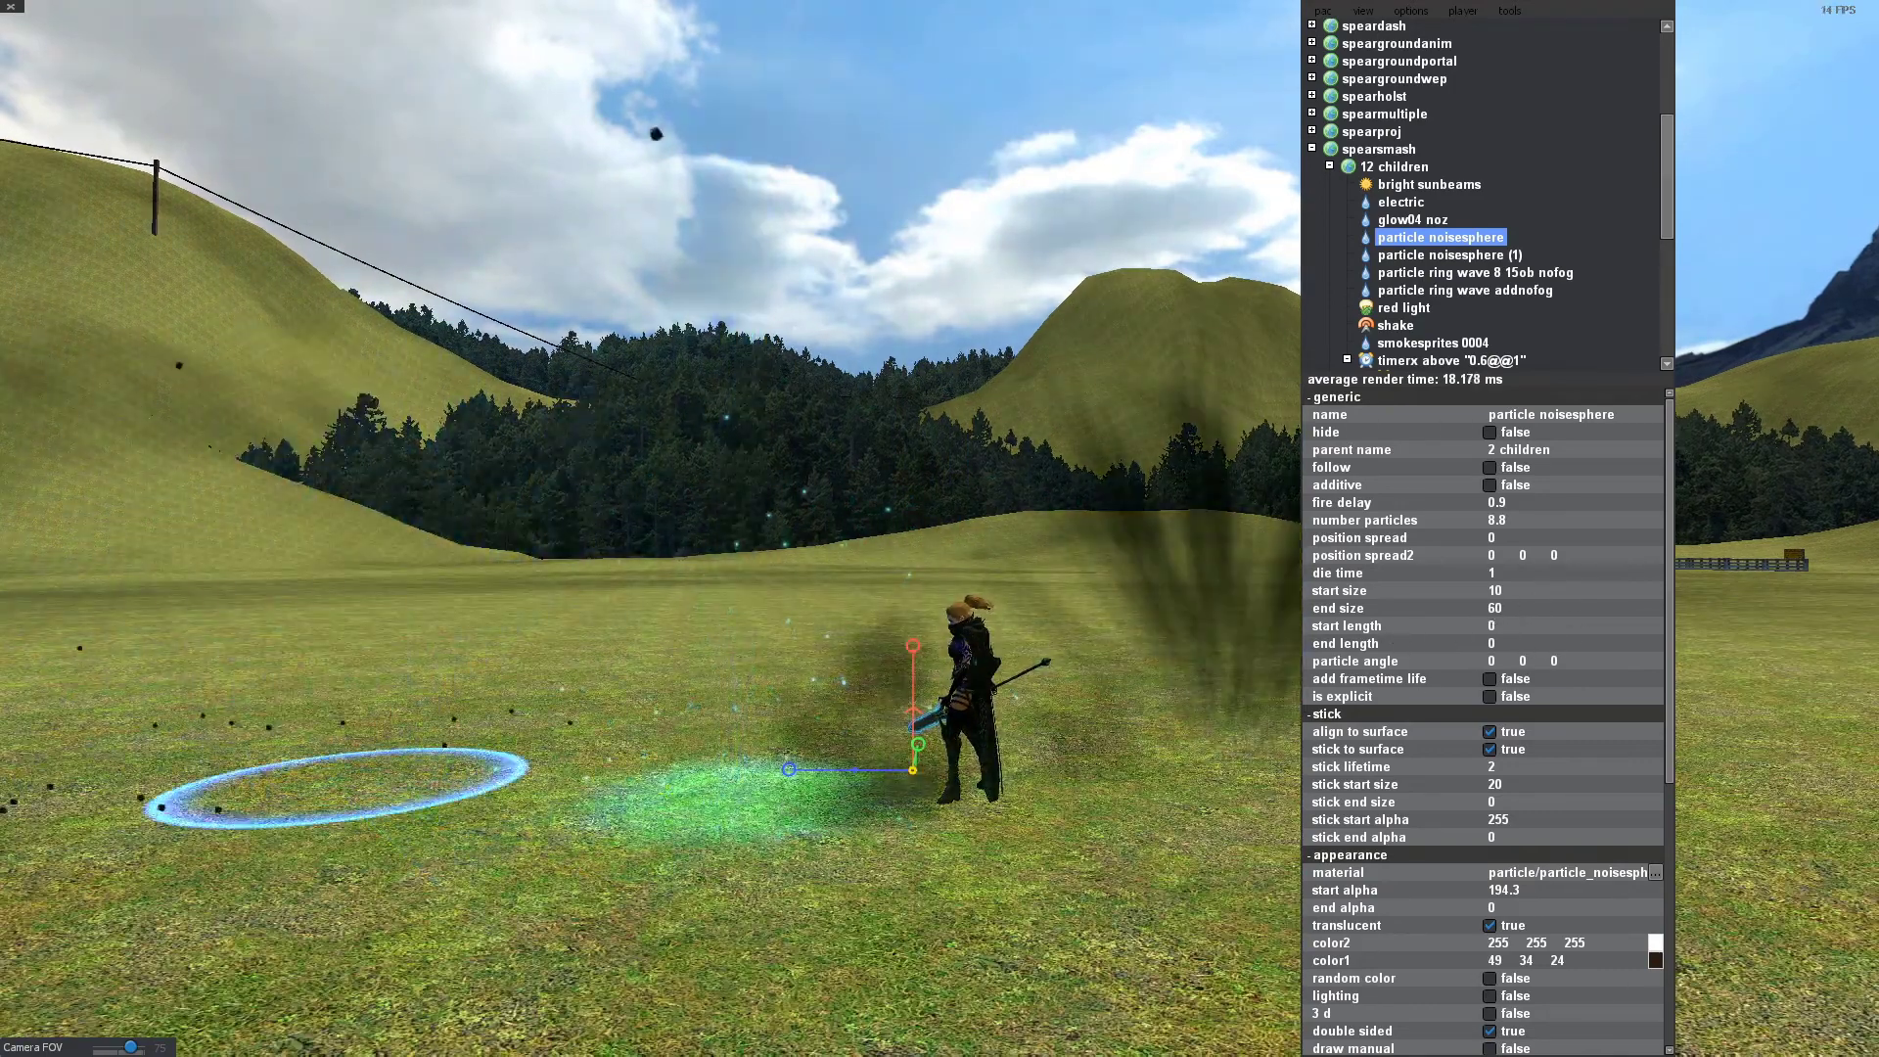
{"action": "left_click_drag", "start_coordinate": [792, 771], "coordinate": [908, 779]}
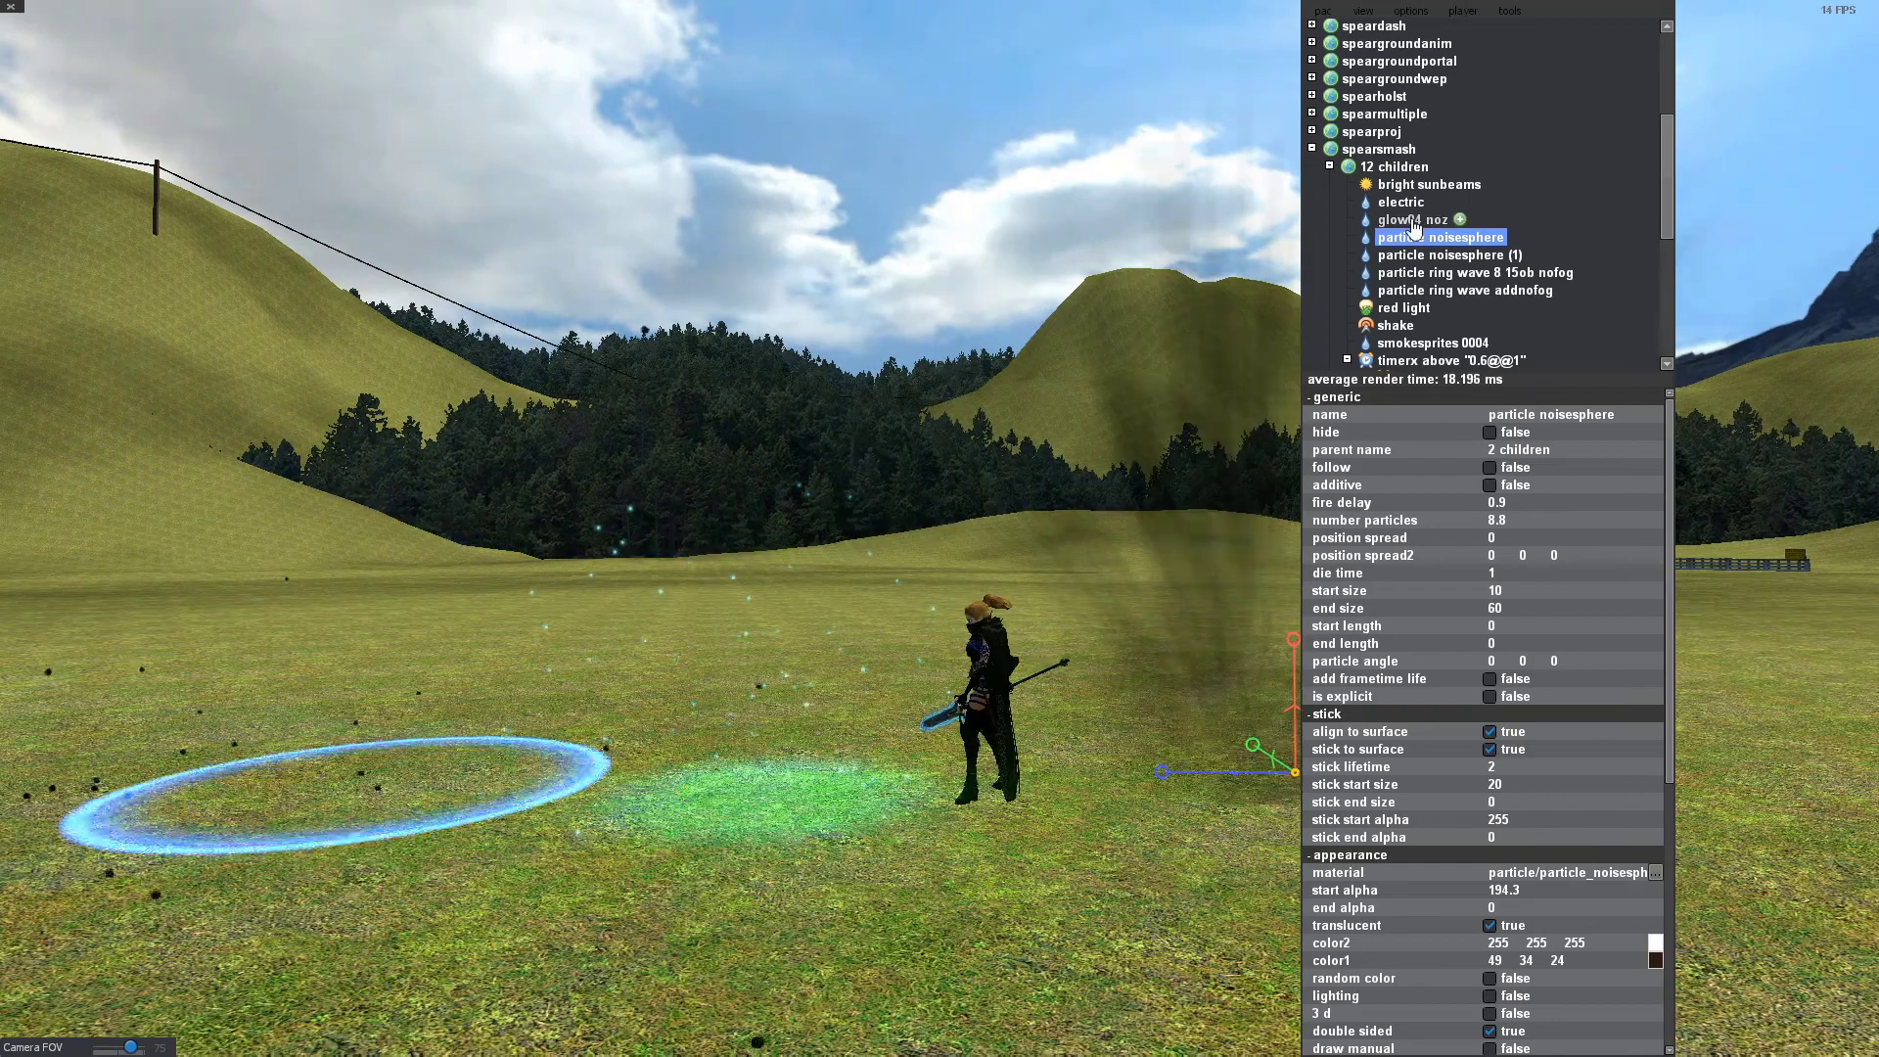
Examine the glow04 noz and electric particles of the spearsmash impact in the scene.
{"action": "left_click", "coordinate": [1411, 222]}
{"action": "left_click_drag", "start_coordinate": [1133, 340], "coordinate": [1094, 386]}
{"action": "left_click_drag", "start_coordinate": [1061, 562], "coordinate": [871, 577]}
{"action": "key", "text": "d"}
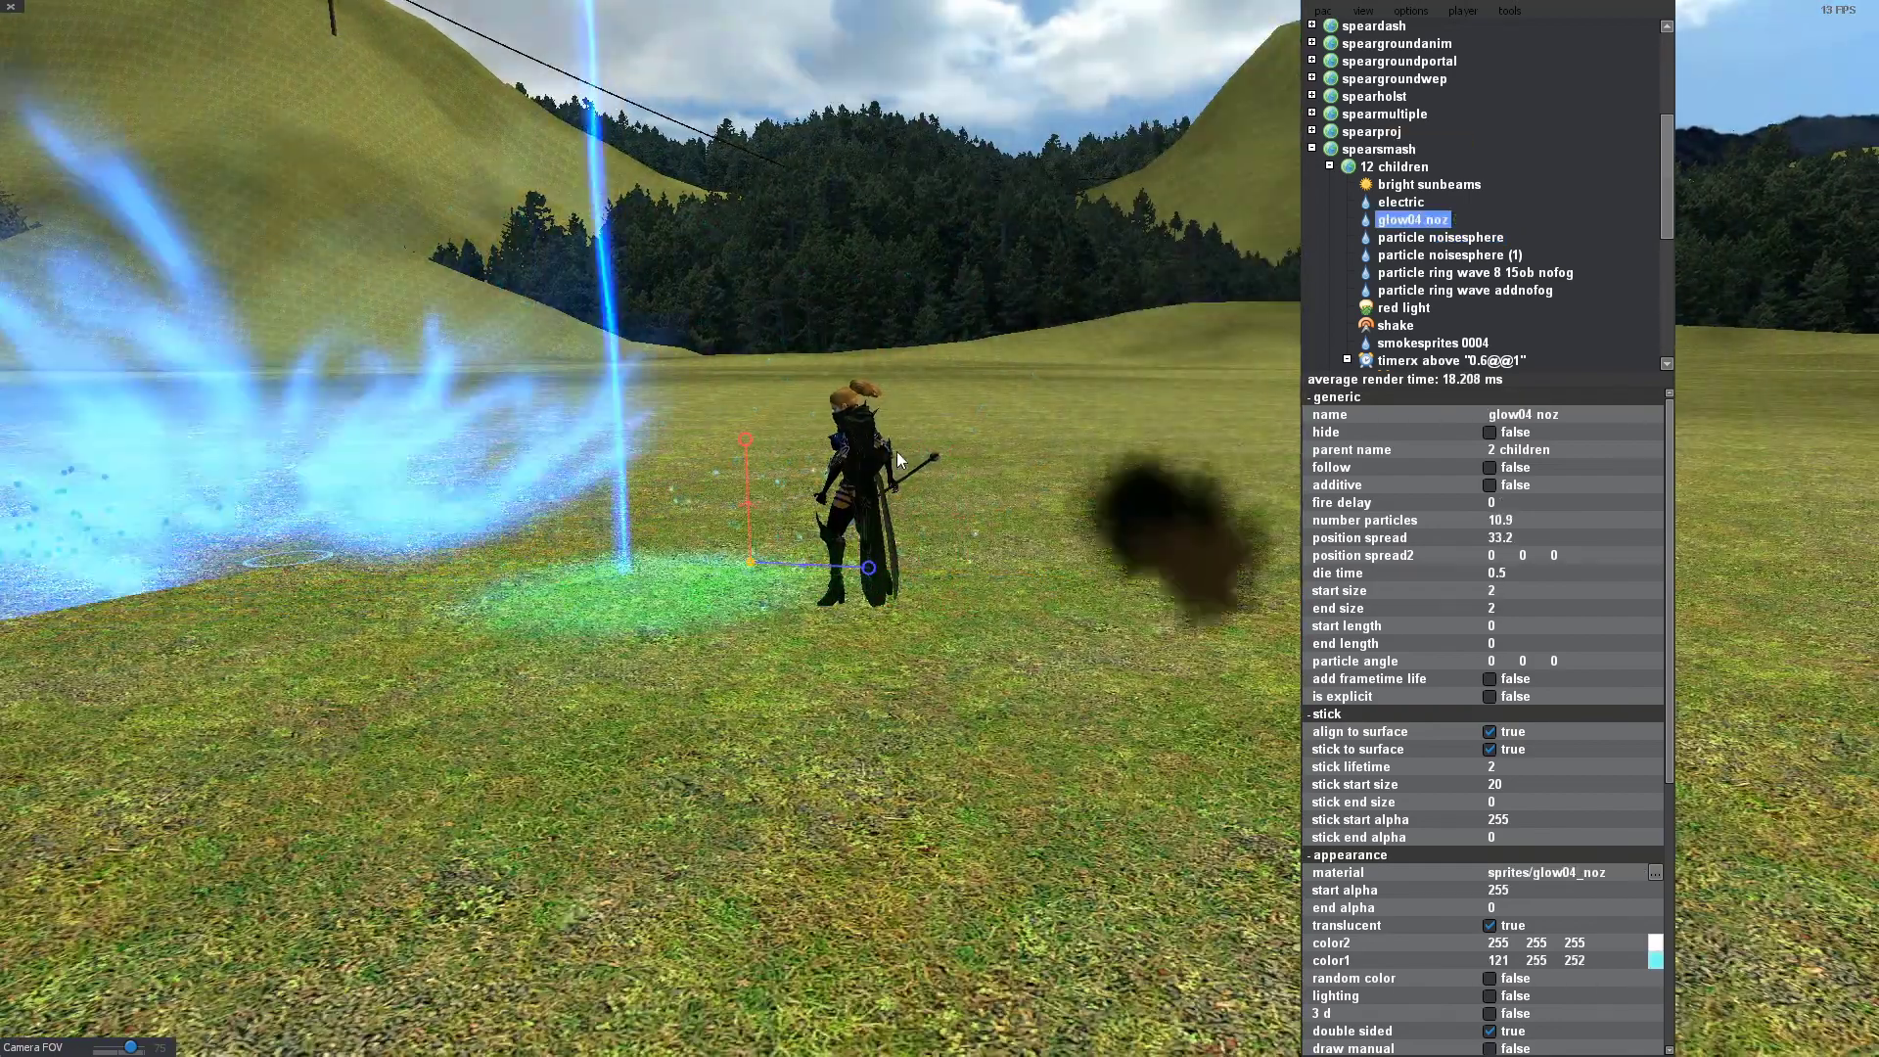
{"action": "key", "text": "w"}
{"action": "left_click_drag", "start_coordinate": [930, 462], "coordinate": [939, 453]}
{"action": "key", "text": "a"}
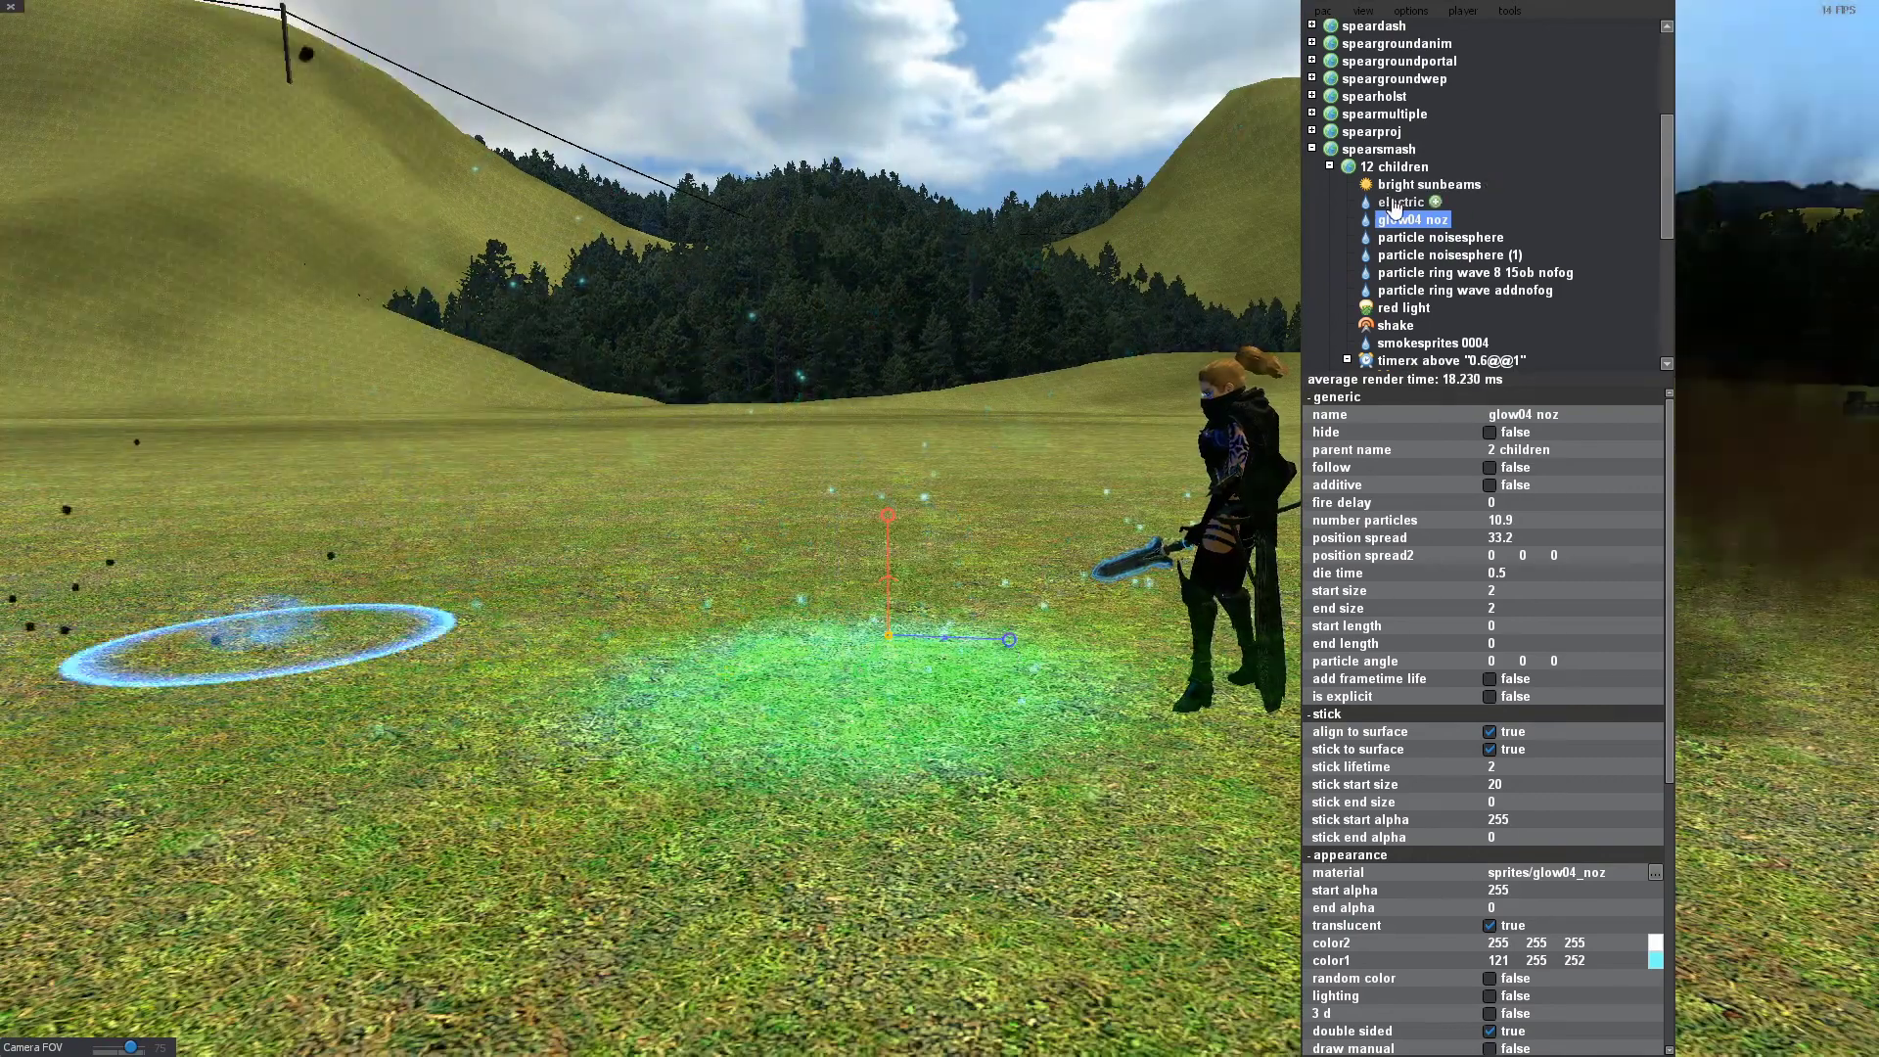
{"action": "left_click", "coordinate": [1398, 203]}
{"action": "key", "text": "s"}
{"action": "left_click_drag", "start_coordinate": [797, 391], "coordinate": [831, 362]}
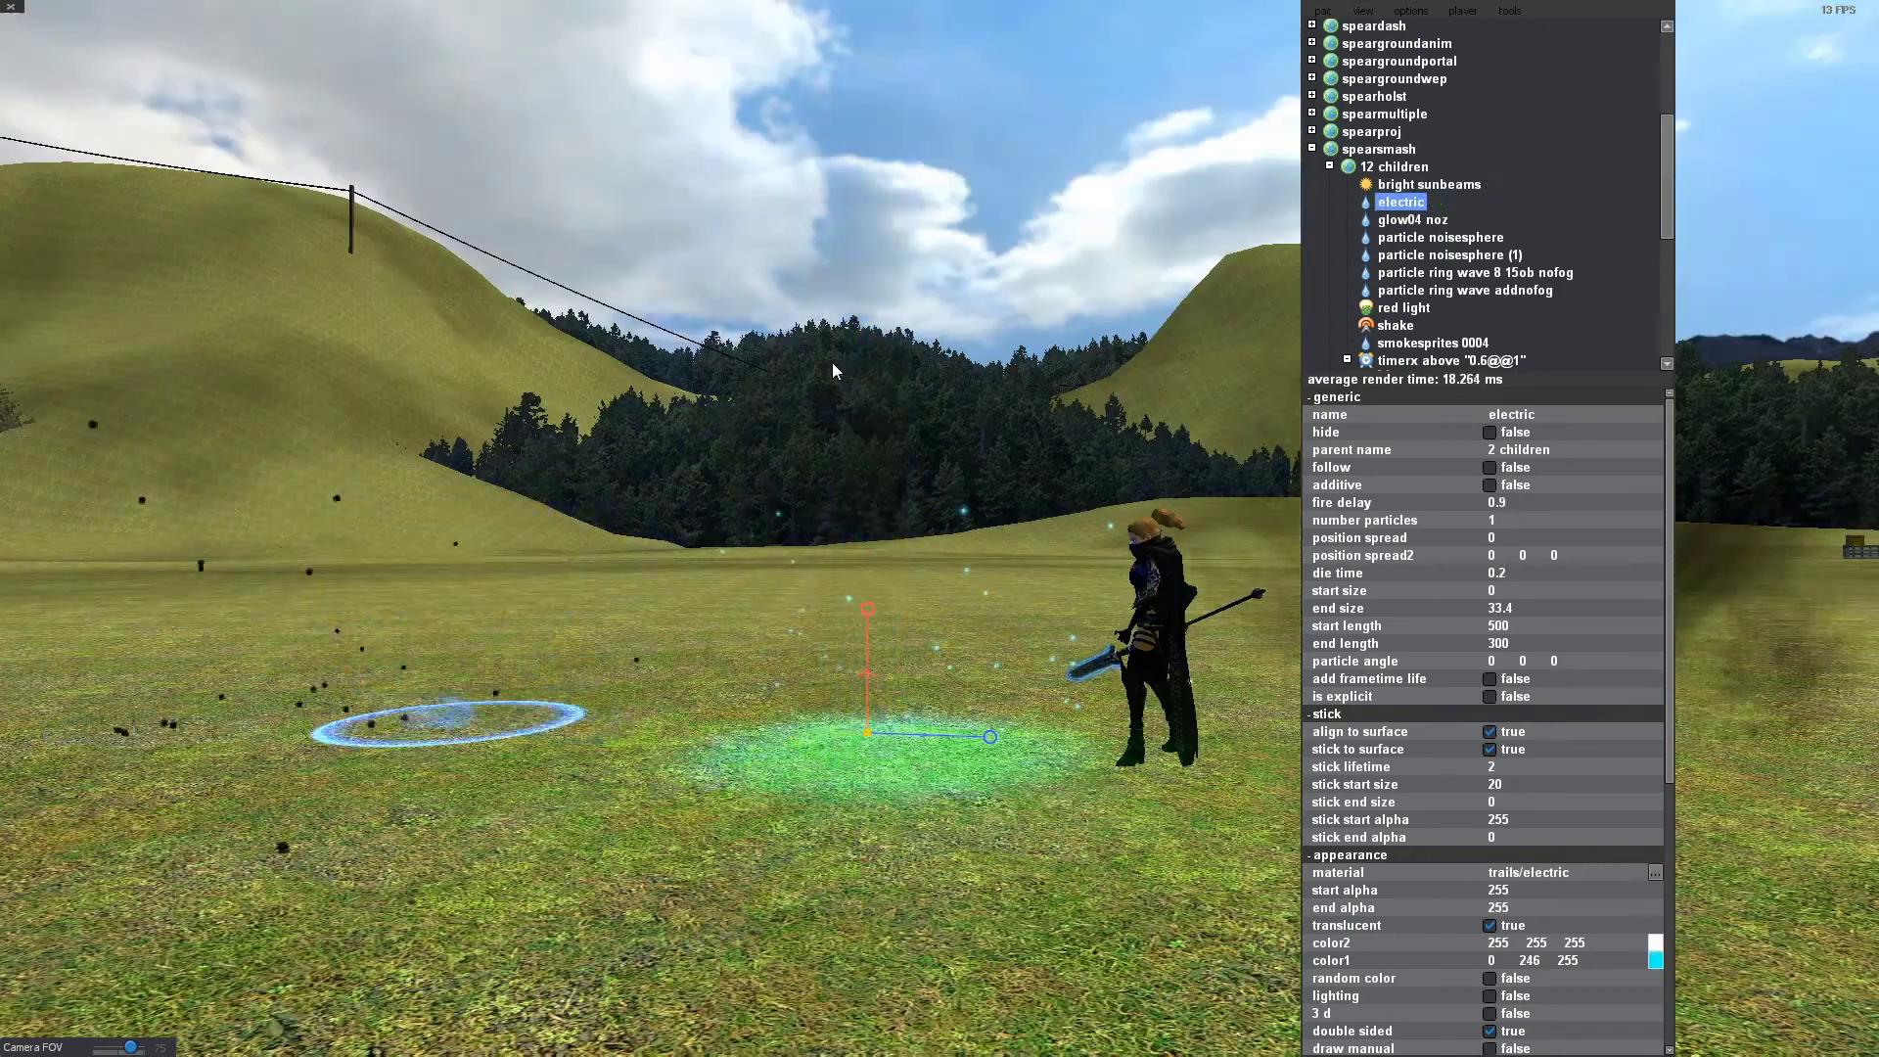
{"action": "left_click_drag", "start_coordinate": [962, 493], "coordinate": [930, 548]}
{"action": "key", "text": "w"}
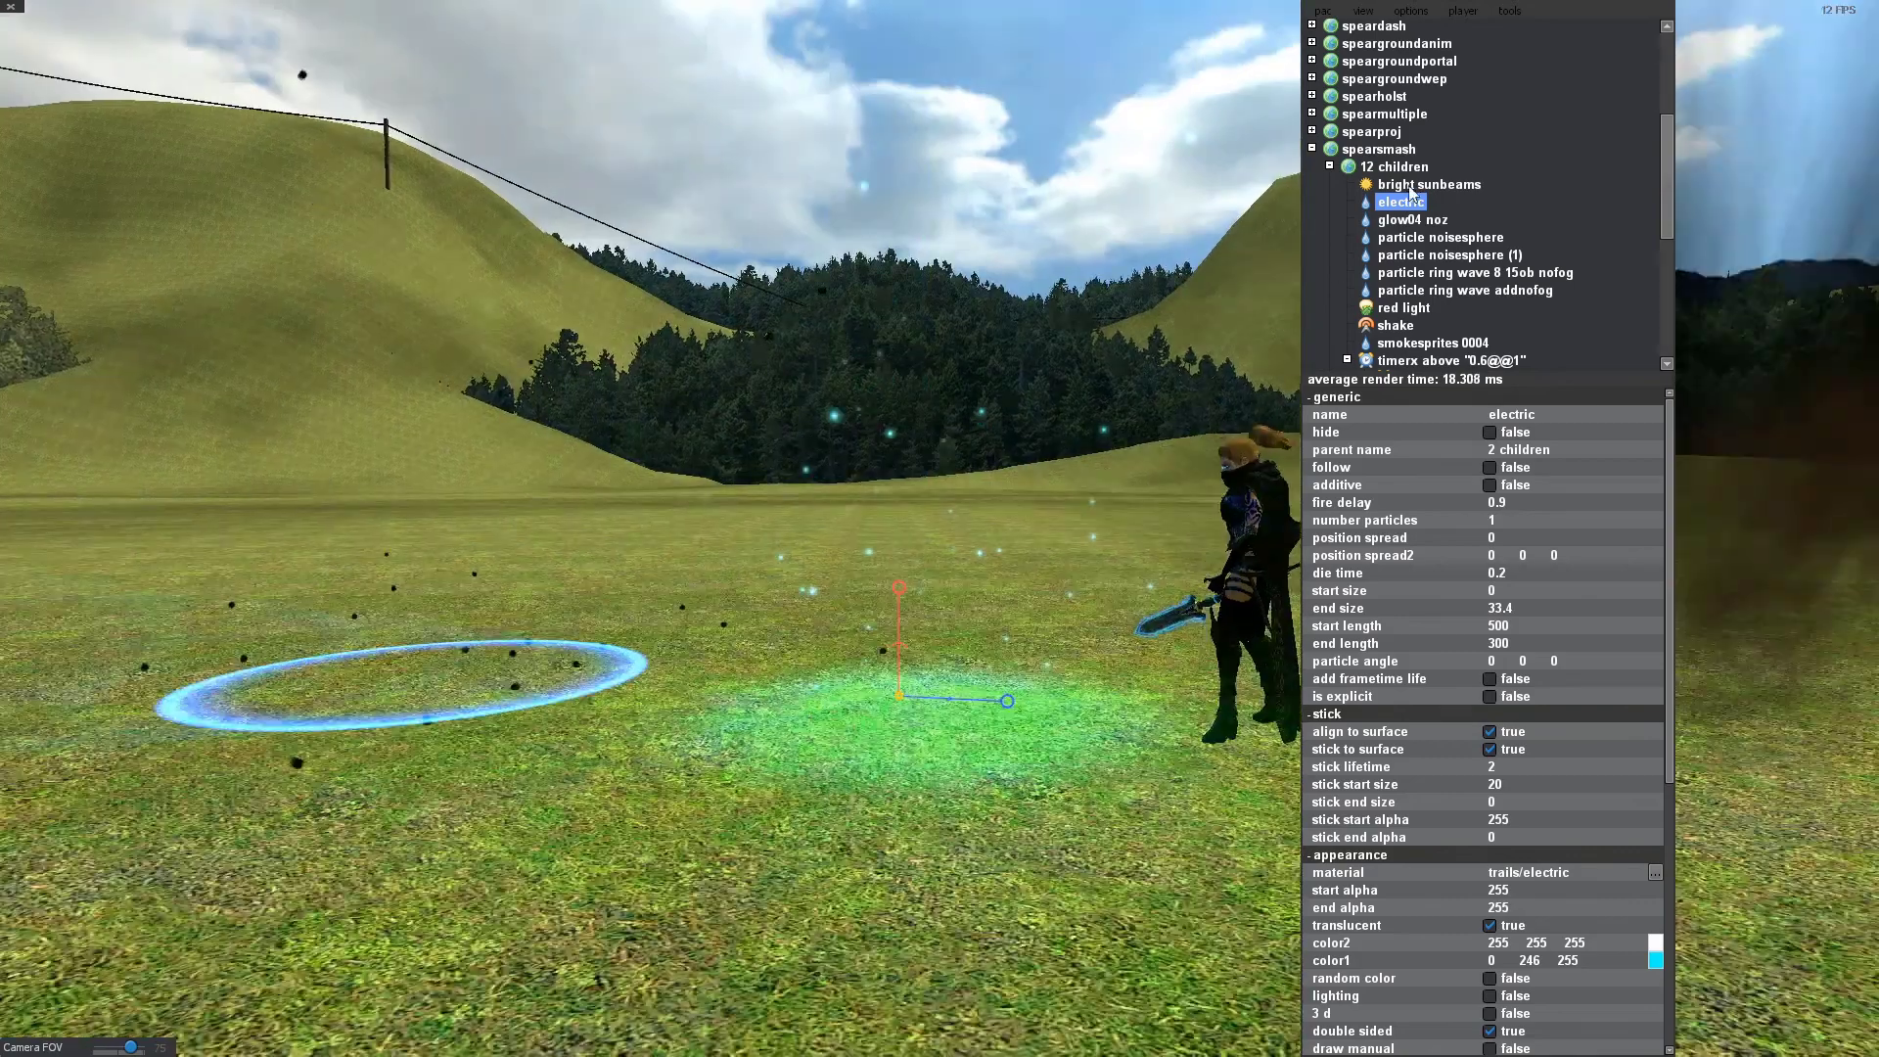
Examine the bright sunbeams part and the rest of the spearsmash group's parts.
{"action": "left_click", "coordinate": [1411, 186]}
{"action": "key", "text": "Down"}
{"action": "key", "text": "Down"}
{"action": "key", "text": "Down"}
{"action": "key", "text": "Down"}
{"action": "key", "text": "Down"}
{"action": "key", "text": "Down"}
{"action": "key", "text": "Down"}
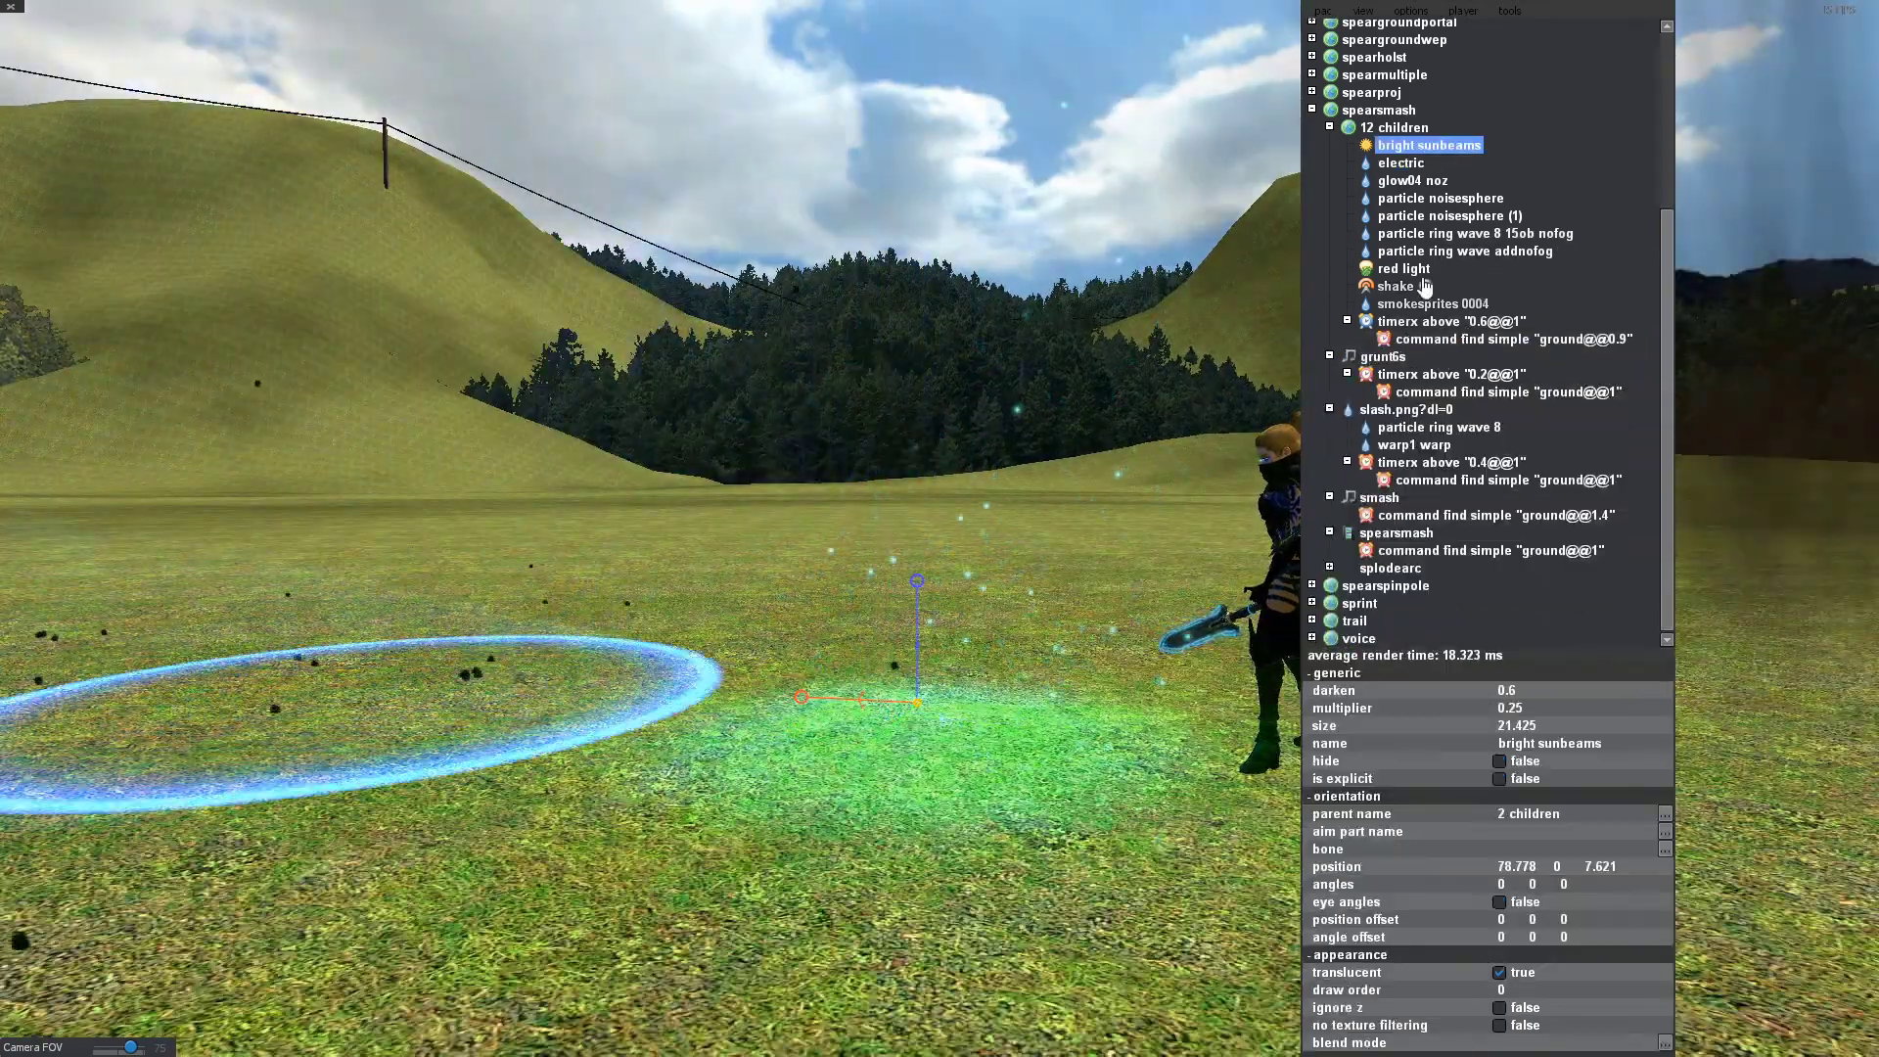